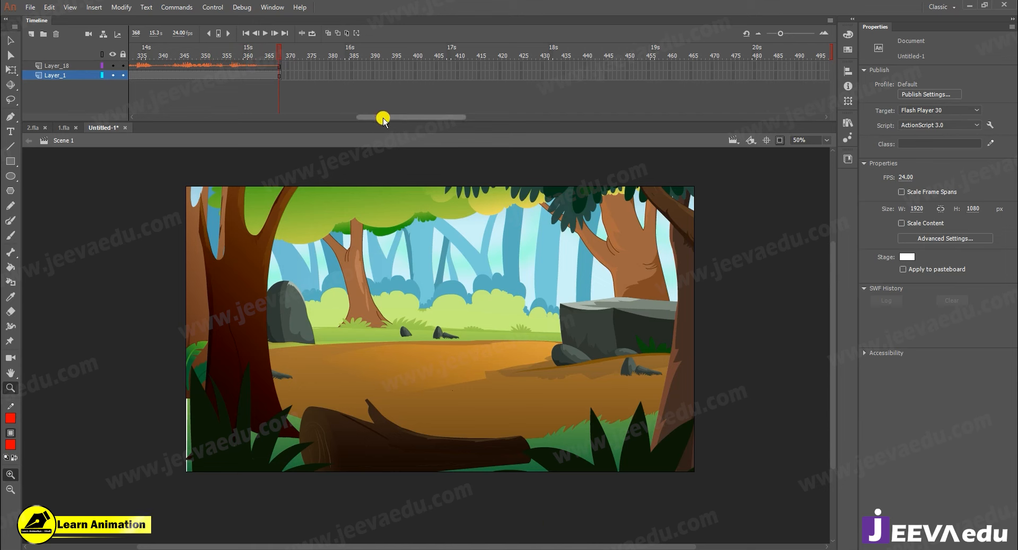
Look over the woodcutter characters in 1.fla and the scene backgrounds in 2.fla
left_click_drag(404, 116, 191, 120)
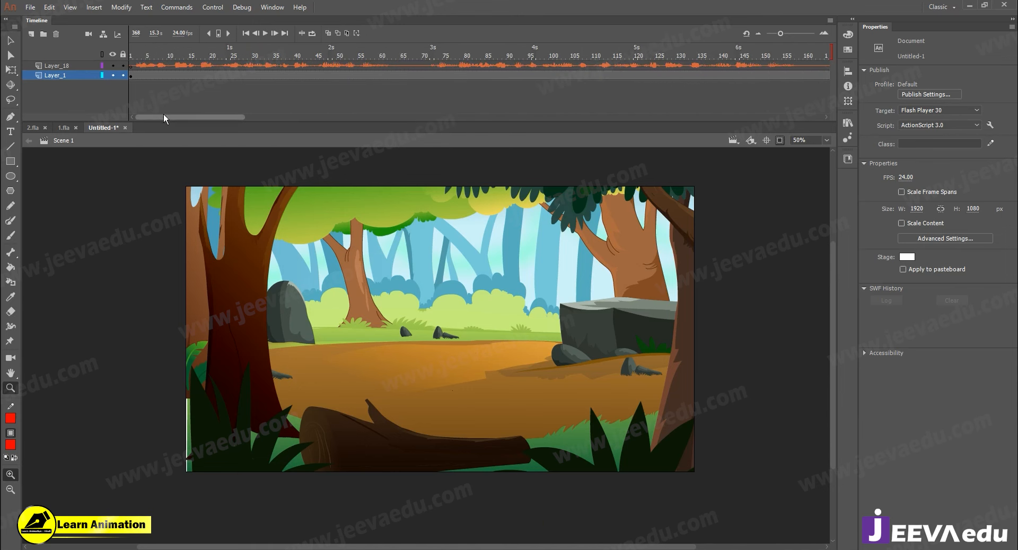
left_click(62, 129)
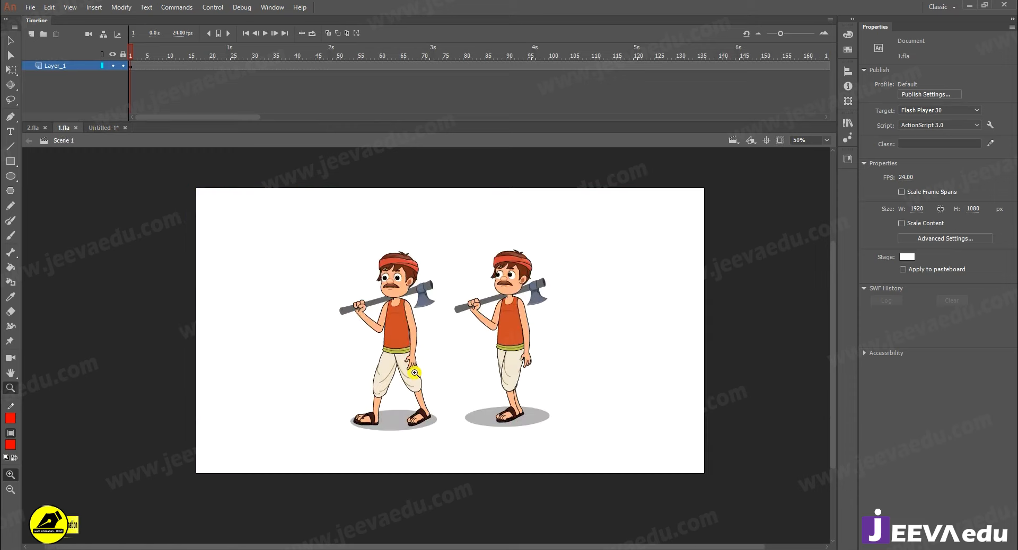
left_click(32, 129)
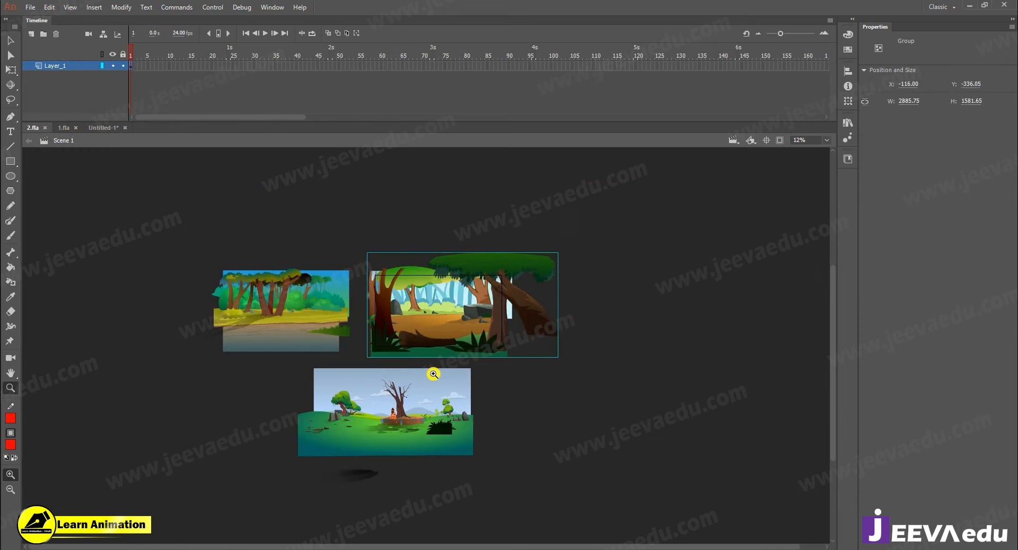
Nudge the forest clearing background in 2.fla slightly and select the neighbouring forest path background
key("v")
left_click_drag(427, 319, 435, 313)
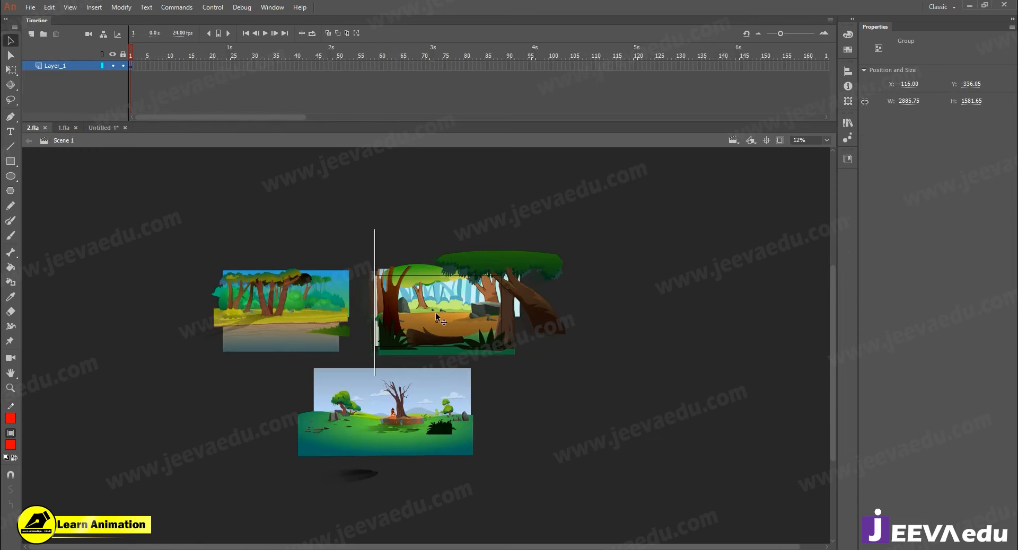
left_click(306, 323)
key("z")
left_click(362, 356)
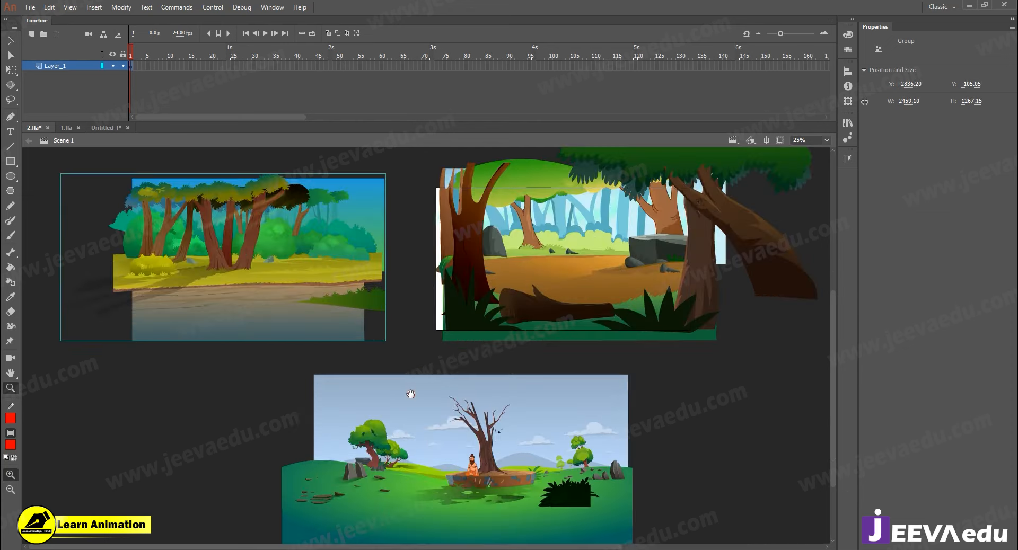
Examine the woodcutter poses in 1.fla and the bare-tree background with the seated sage in 2.fla
left_click(67, 128)
left_click(436, 367)
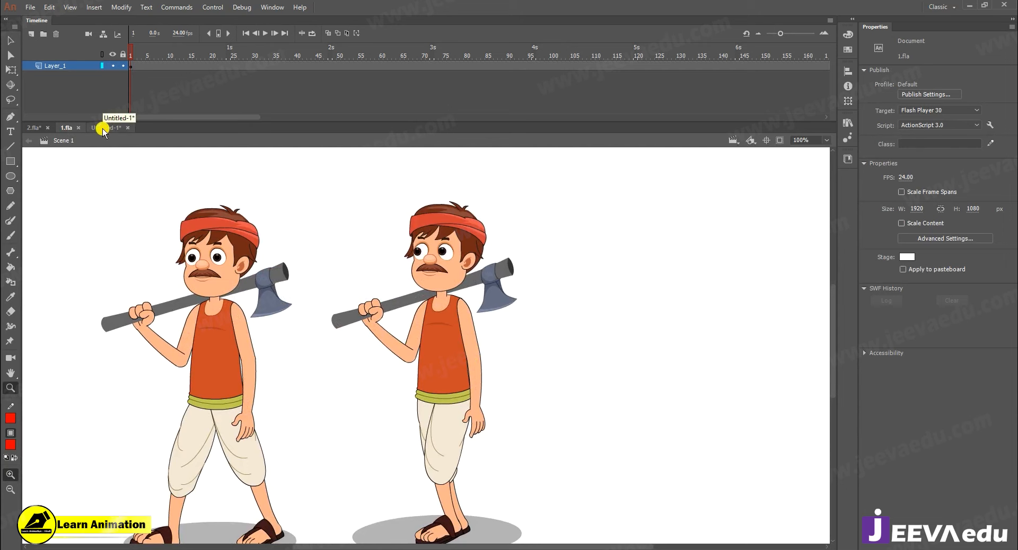
left_click(33, 129)
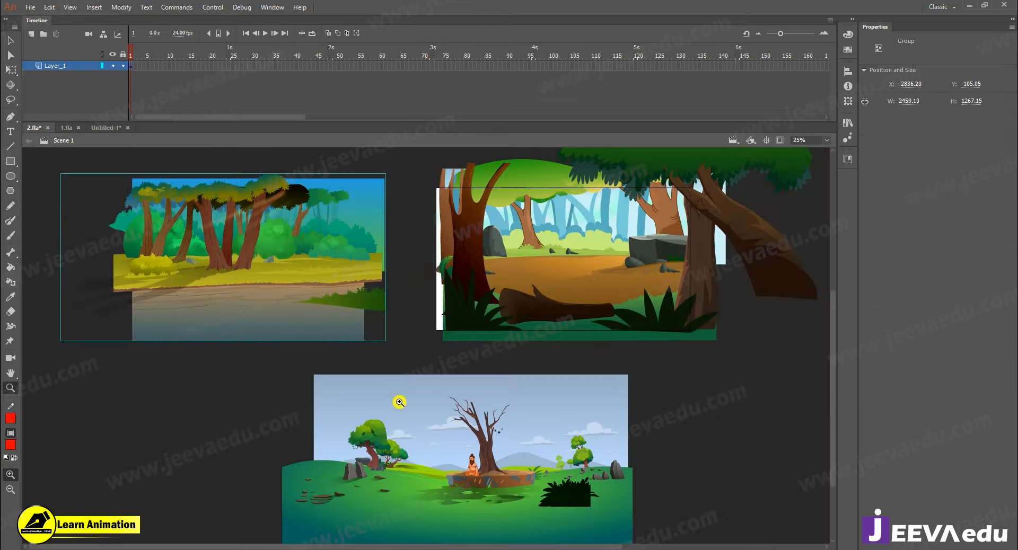
left_click(426, 372)
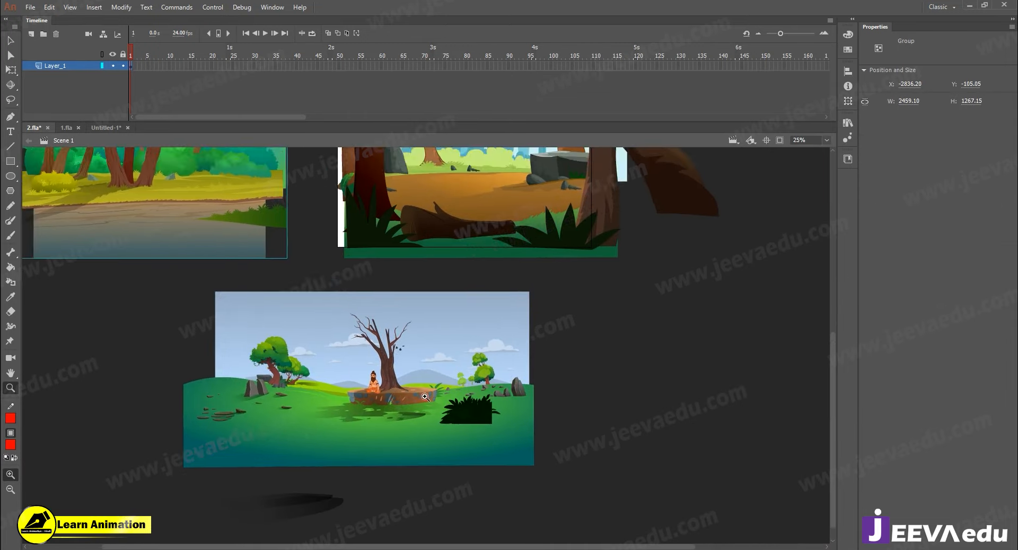
left_click(430, 380)
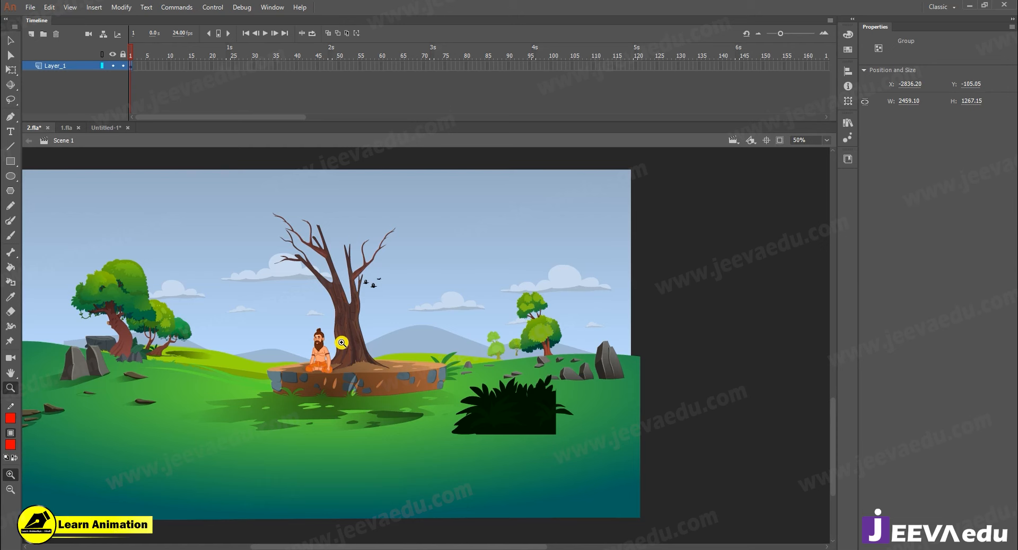
Return to the Untitled-1 document and place the playhead at frame 1
left_click(106, 129)
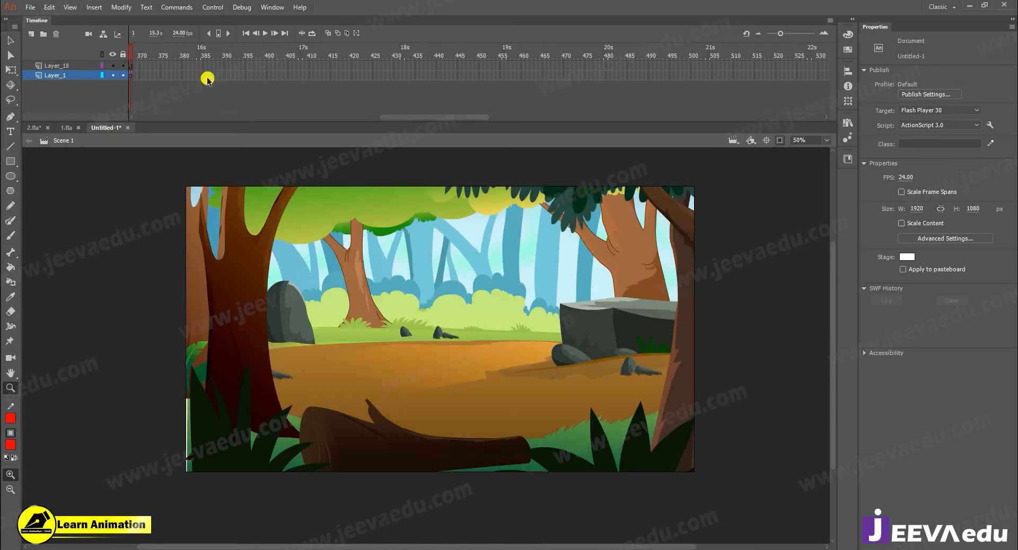
left_click_drag(438, 116, 209, 122)
left_click(157, 76)
left_click(130, 51)
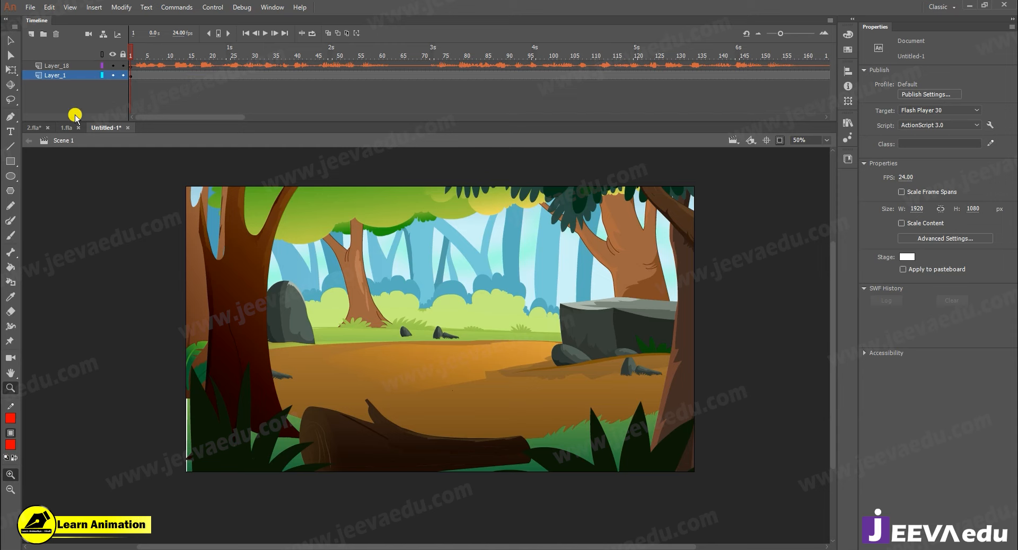
Review the background in 2.fla again, inspect both woodcutter poses in 1.fla, and scrub that file's timeline to frame 88
left_click(33, 128)
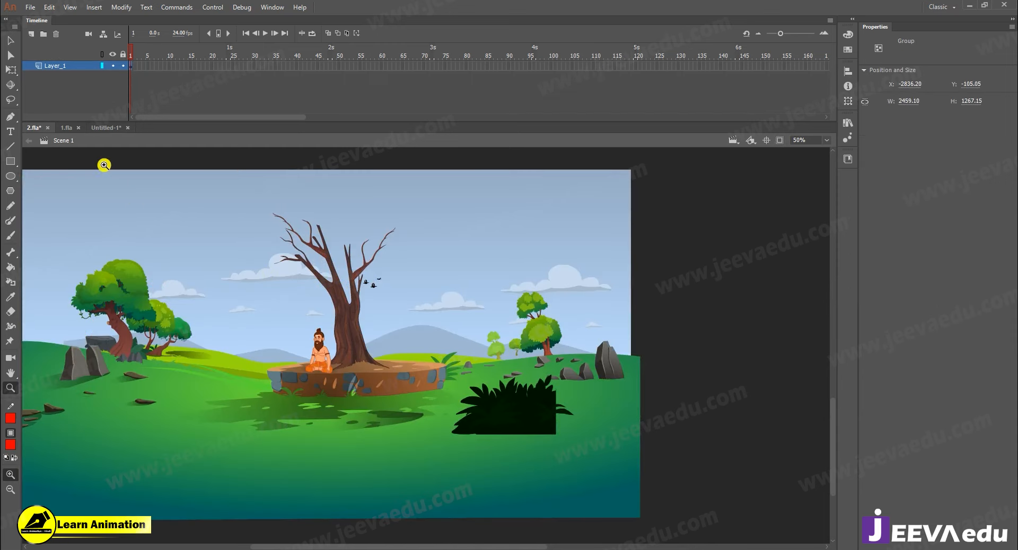
left_click(65, 127)
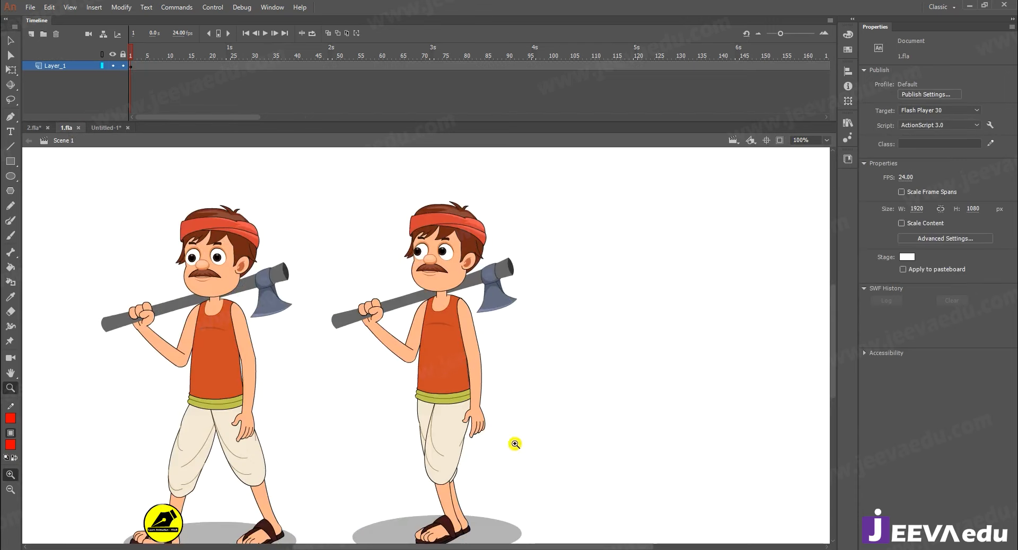
left_click(446, 367)
left_click(446, 366, "alt")
left_click(433, 361, "alt")
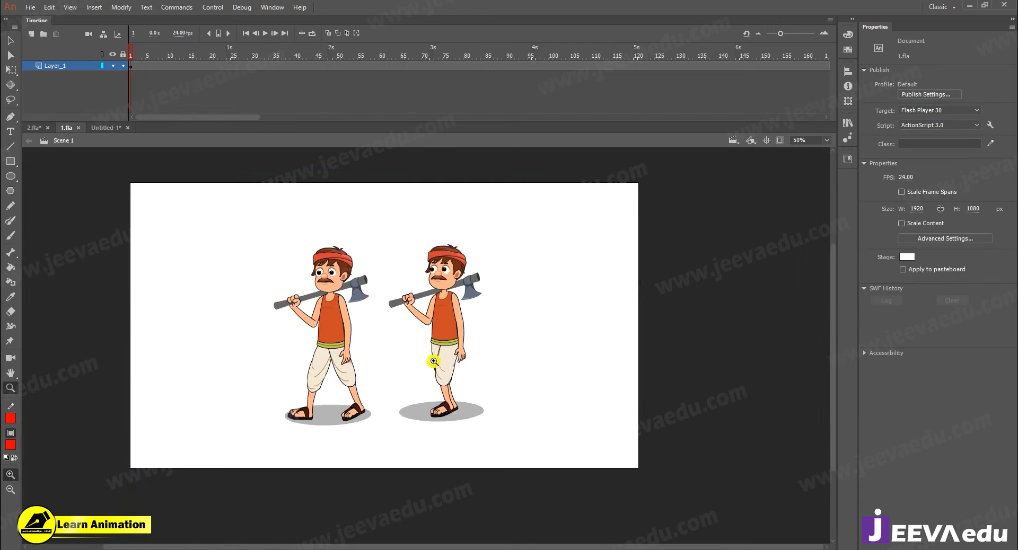
left_click(444, 330)
left_click_drag(148, 52, 498, 59)
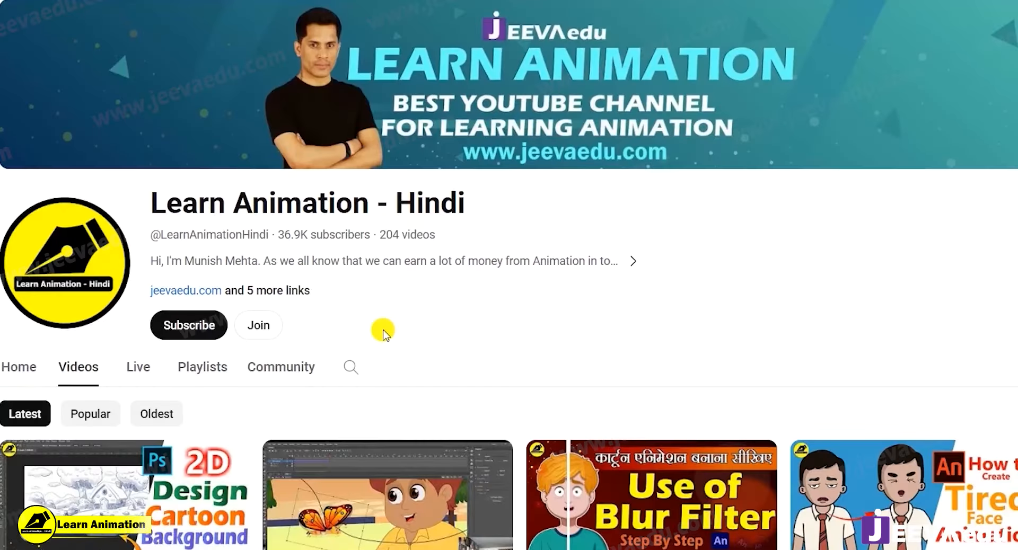
In the browser, subscribe to the Learn Animation - Hindi YouTube channel with all notifications turned on
left_click(209, 325)
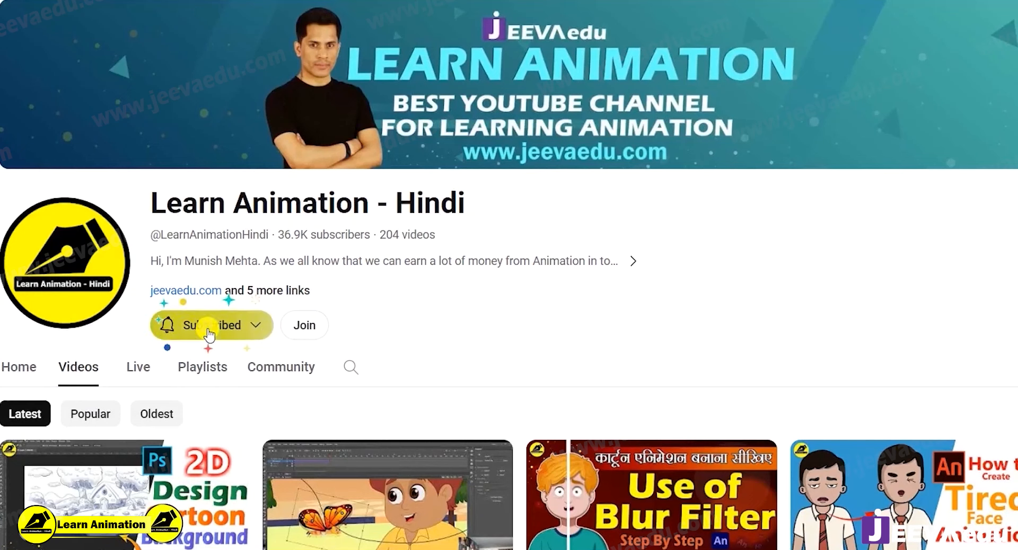
left_click(210, 332)
left_click(203, 361)
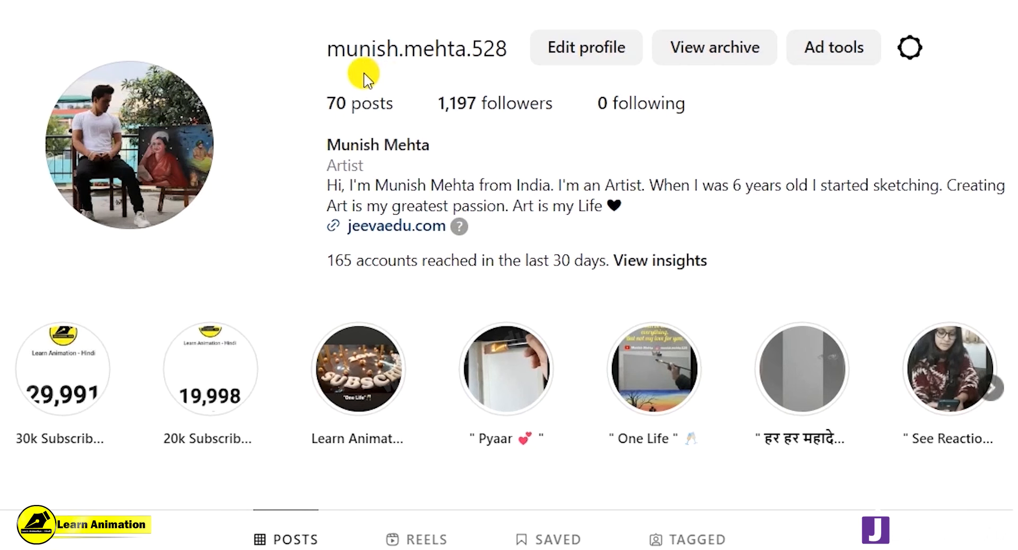
Highlight the username on the Instagram profile and the title of the Learn Animation - Hindi YouTube channel
left_click_drag(303, 50, 509, 68)
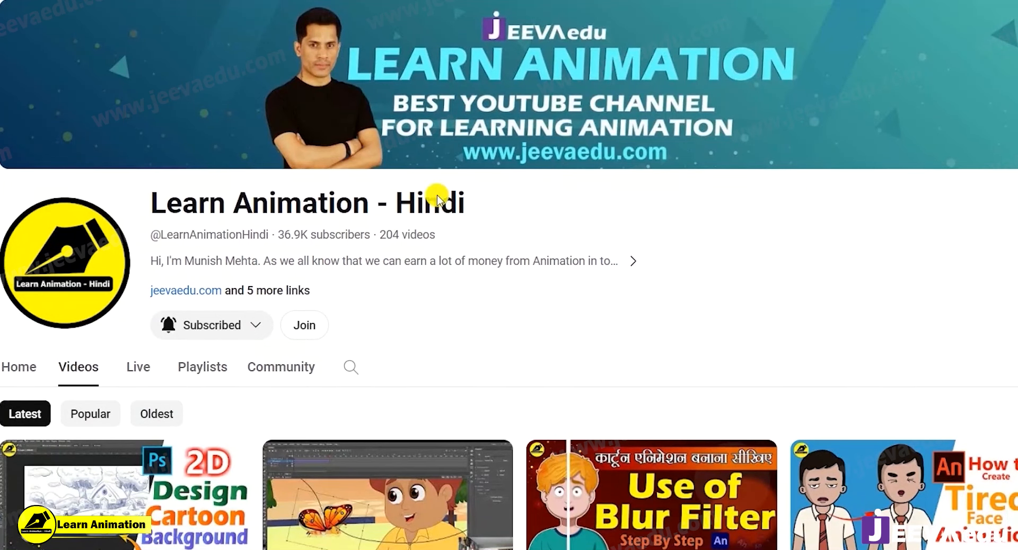
left_click_drag(147, 199, 527, 205)
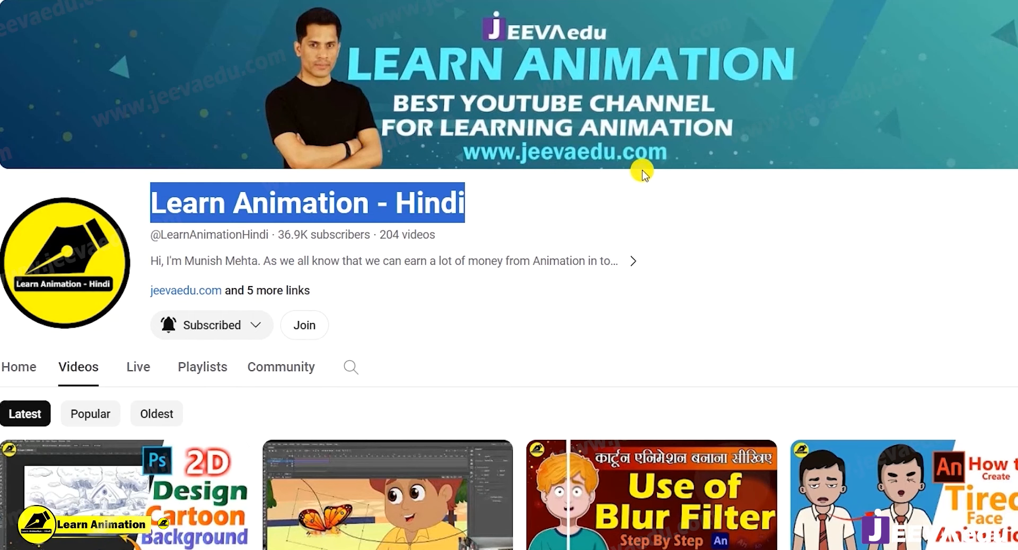
left_click(619, 199)
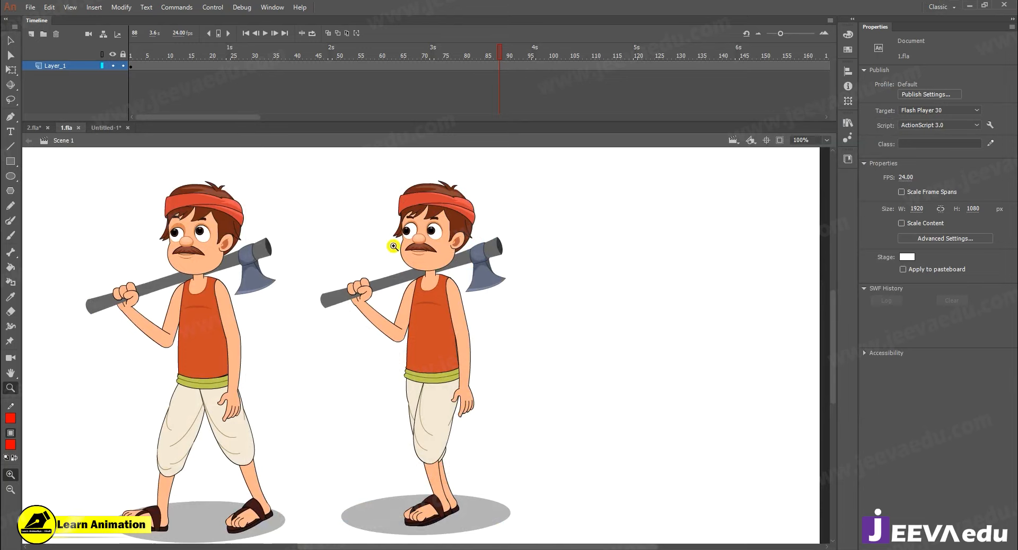
Switch back to Untitled-1 in Adobe Animate and rewind its timeline to frame 1
left_click(106, 128)
left_click_drag(191, 63, 121, 51)
left_click(431, 348, "alt")
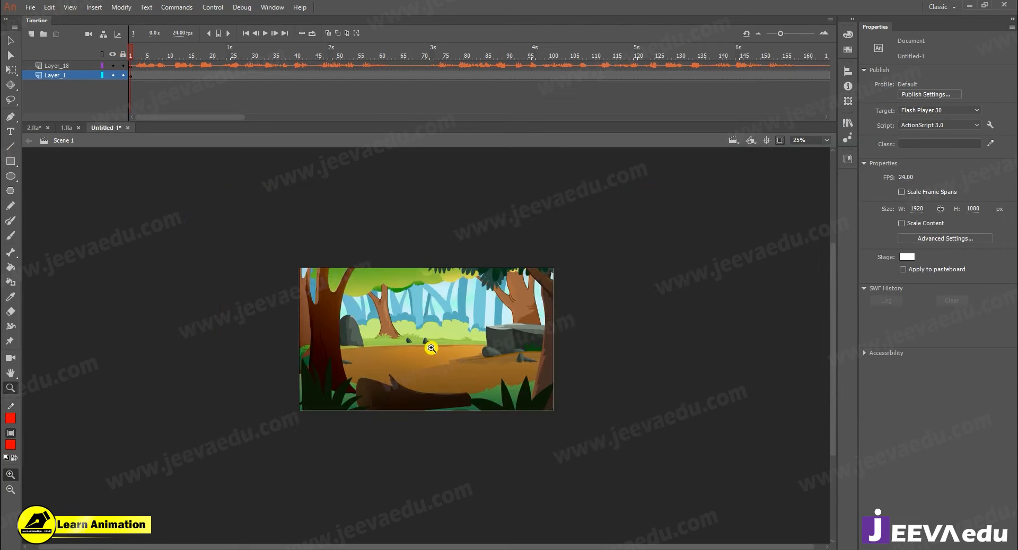
left_click(434, 345)
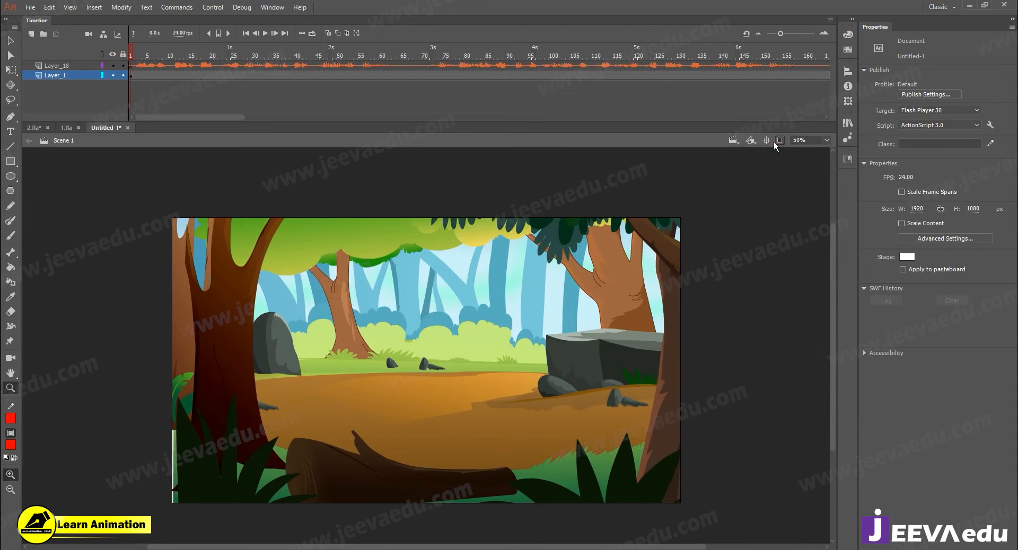
Turn off clipping of content outside the stage and select the audio layer Layer_18, keeping the playhead at frame 1
left_click(778, 141)
key("ctrl+minus")
key("v")
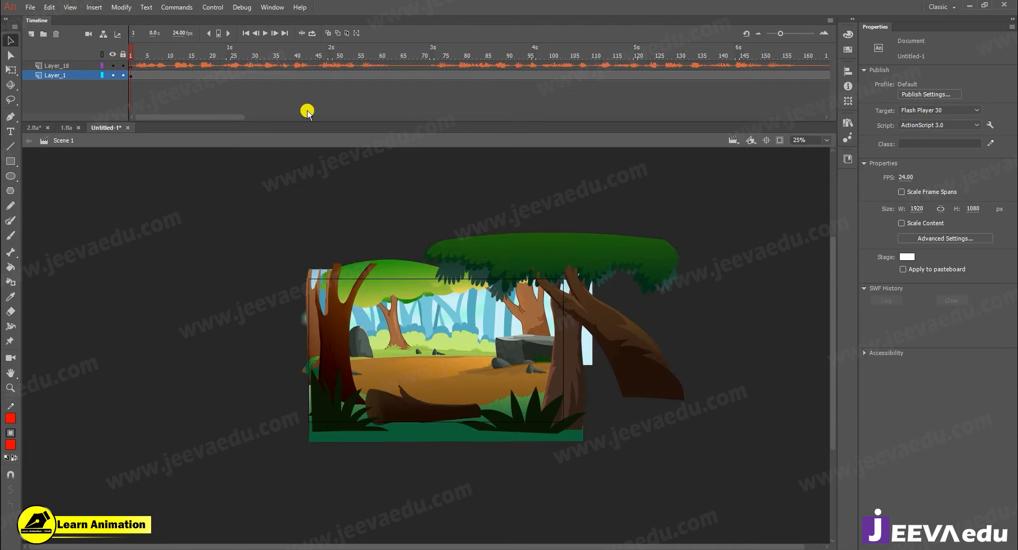
left_click(257, 66)
left_click_drag(258, 55, 56, 81)
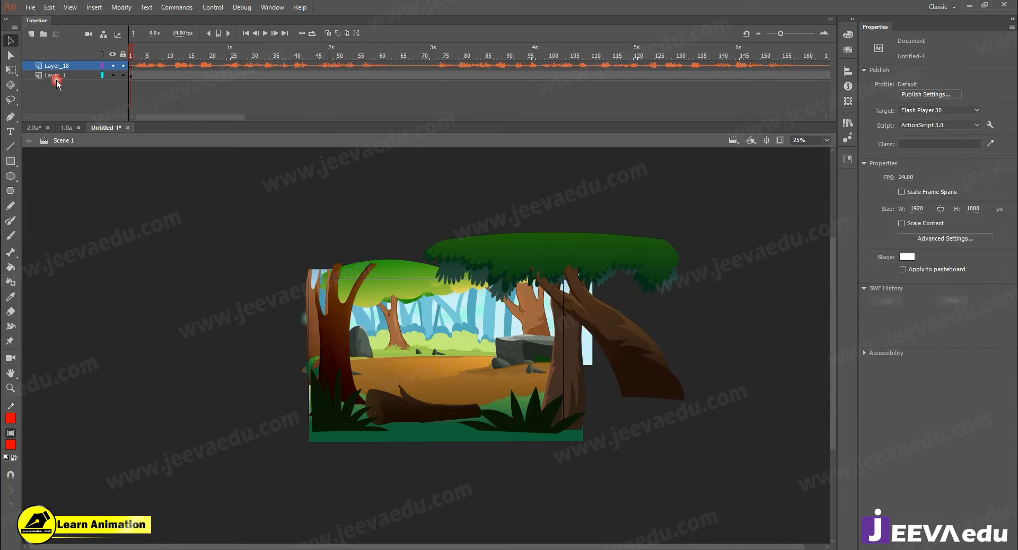
left_click(31, 8)
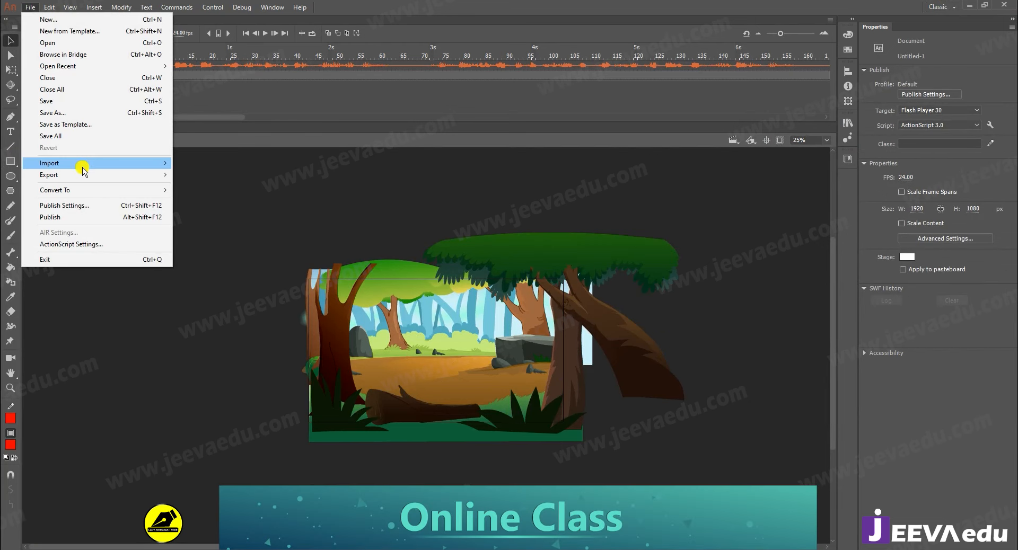
mouse_move(83, 169)
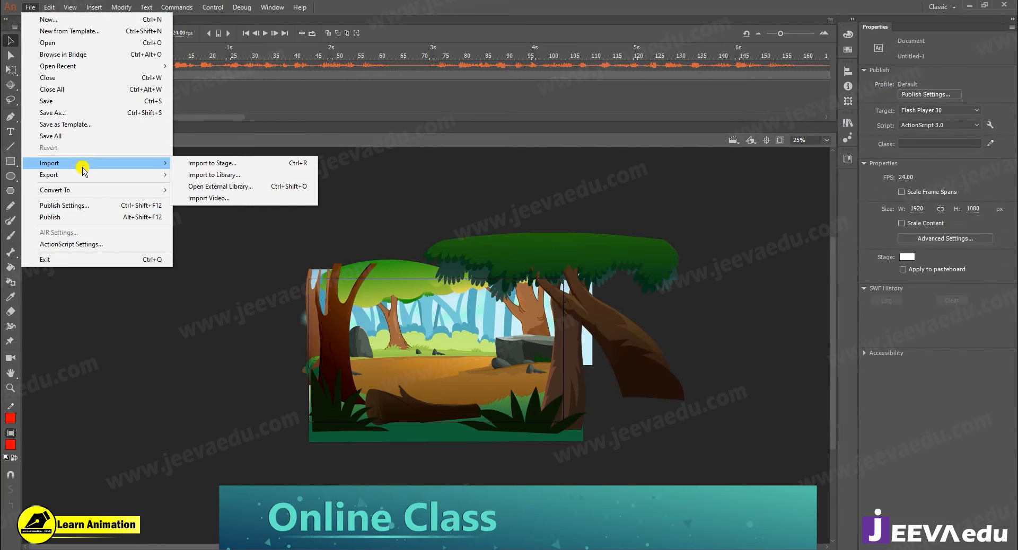
left_click(206, 176)
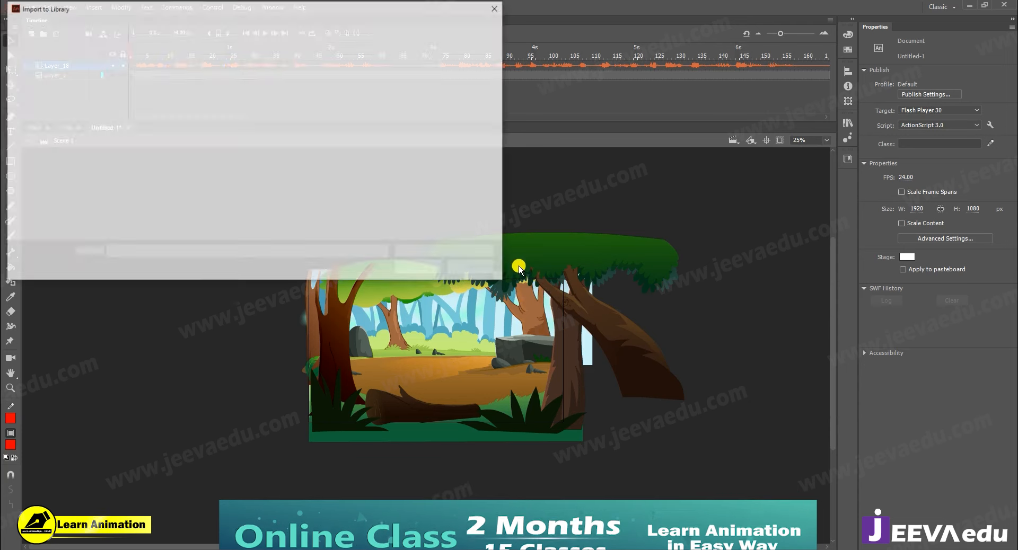
left_click(315, 124)
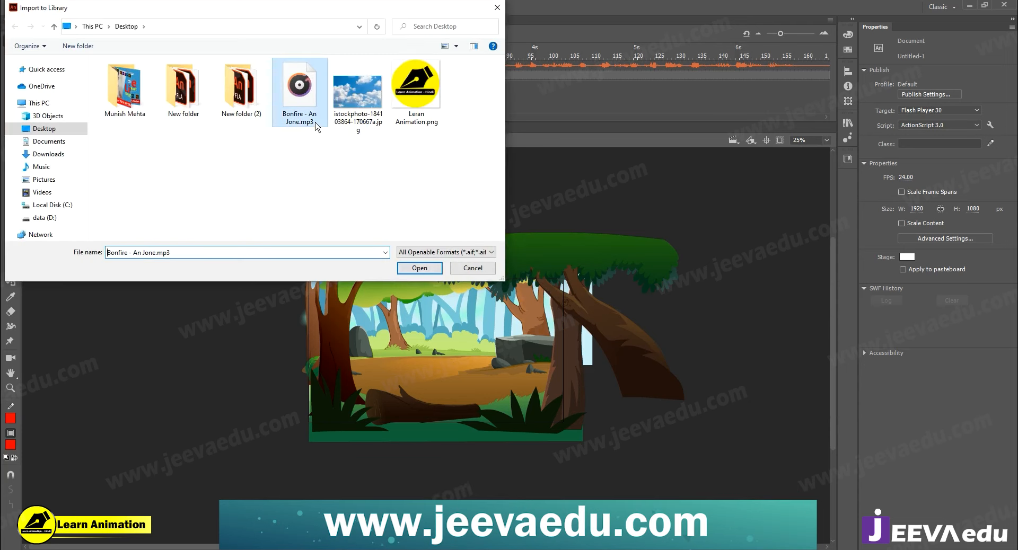
left_click(470, 272)
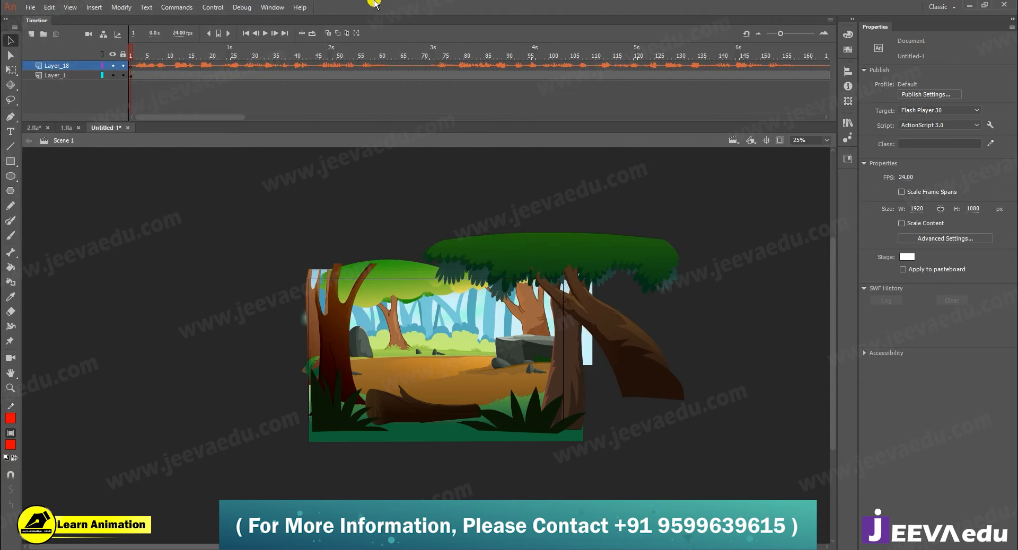
Dock the Library beside the Properties and preview the sound "Chandu ped kaatne jungle ke taraf..." in it
left_click(269, 10)
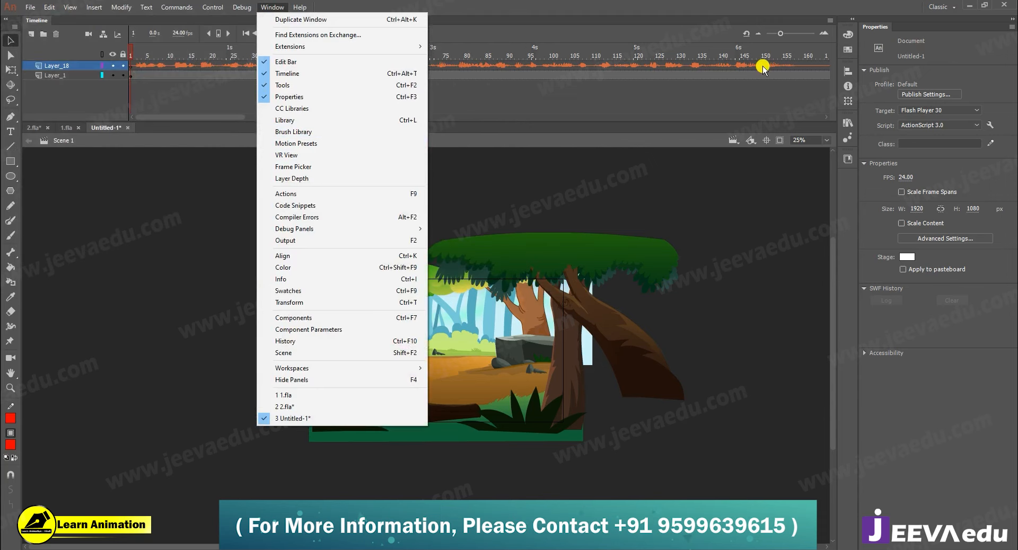
left_click(287, 120)
left_click_drag(690, 116, 903, 28)
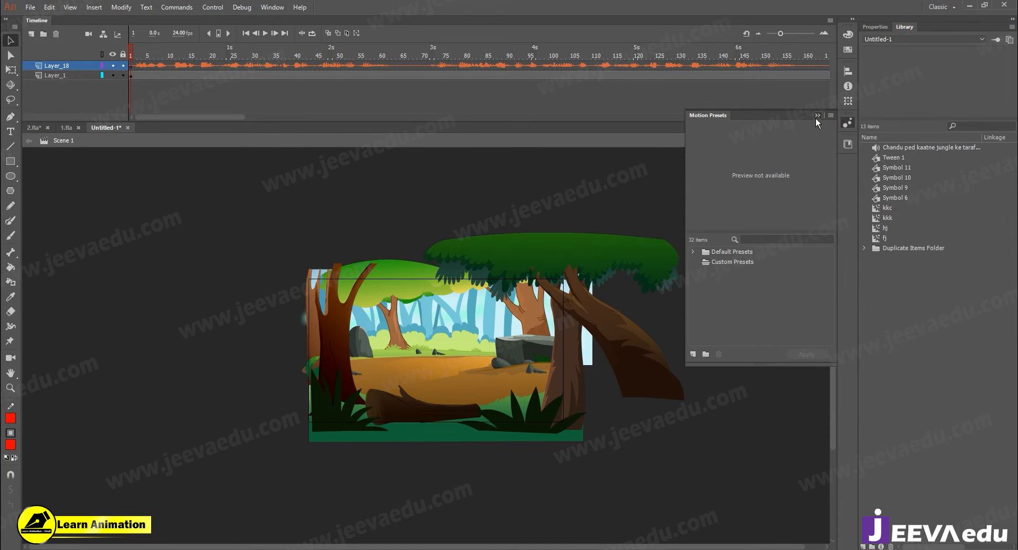
left_click(816, 117)
left_click(910, 147)
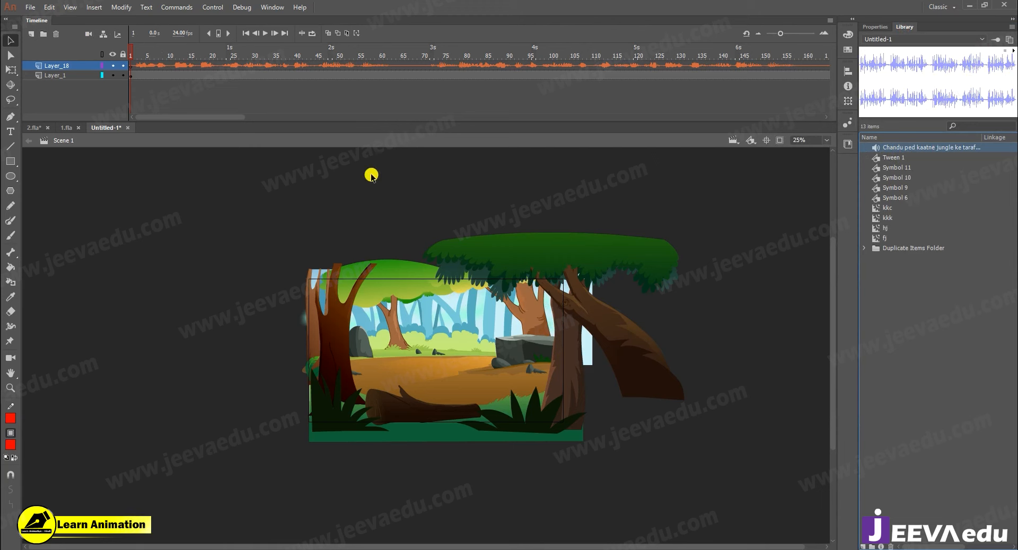
Bring the Properties back into view and scrub the opening frames back to frame 1
left_click(874, 27)
left_click(166, 51)
left_click_drag(166, 52, 110, 62)
Select the forest background group on Layer_1 and reposition it at about X -80, Y -328
left_click(444, 329)
left_click_drag(457, 382, 406, 365)
key("ctrl+z")
key("z")
left_click(436, 350)
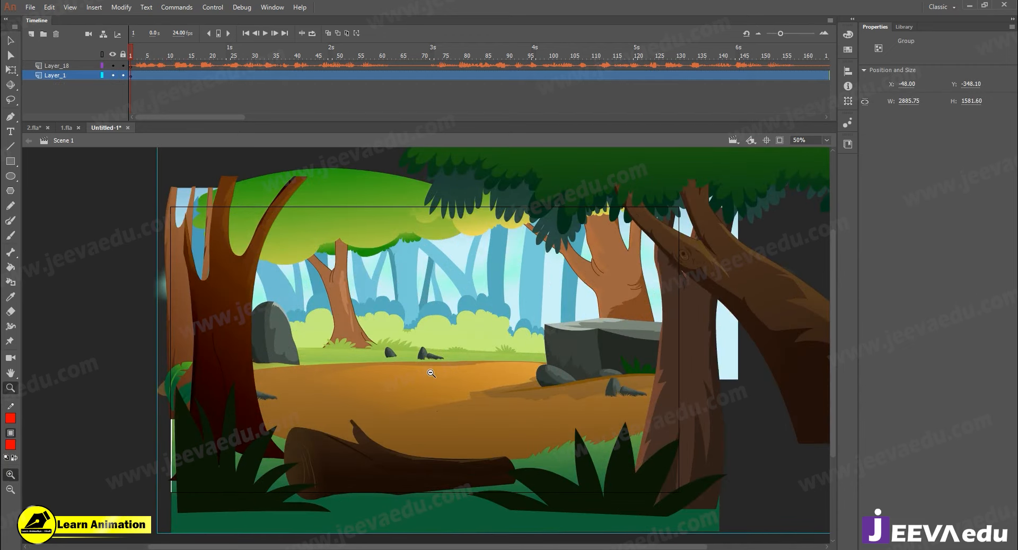
left_click(441, 380, "alt")
key("v")
left_click_drag(426, 356, 427, 389)
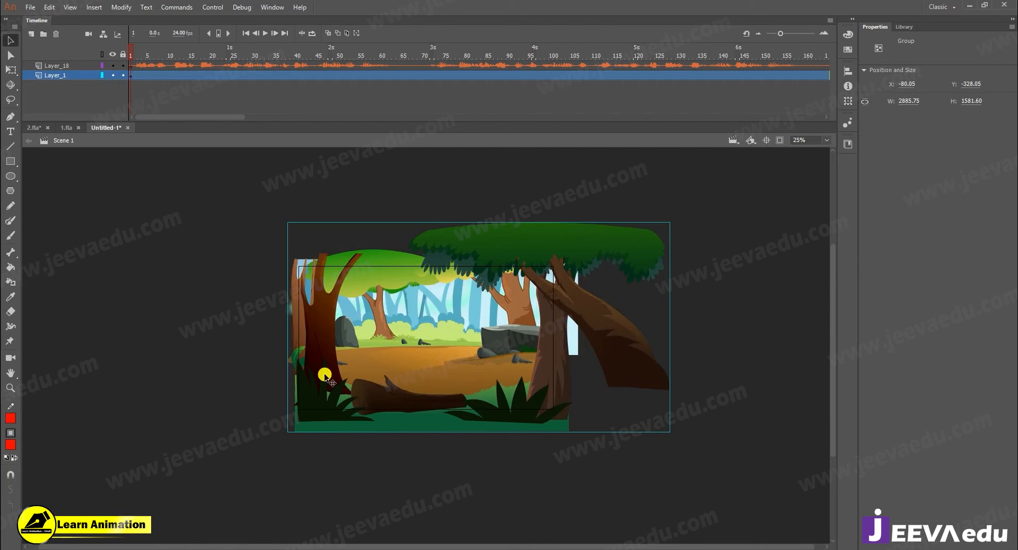
Convert the forest background group into a Graphic symbol, keeping the default symbol name
left_click_drag(437, 381, 400, 374)
key("ctrl+z")
key("F8")
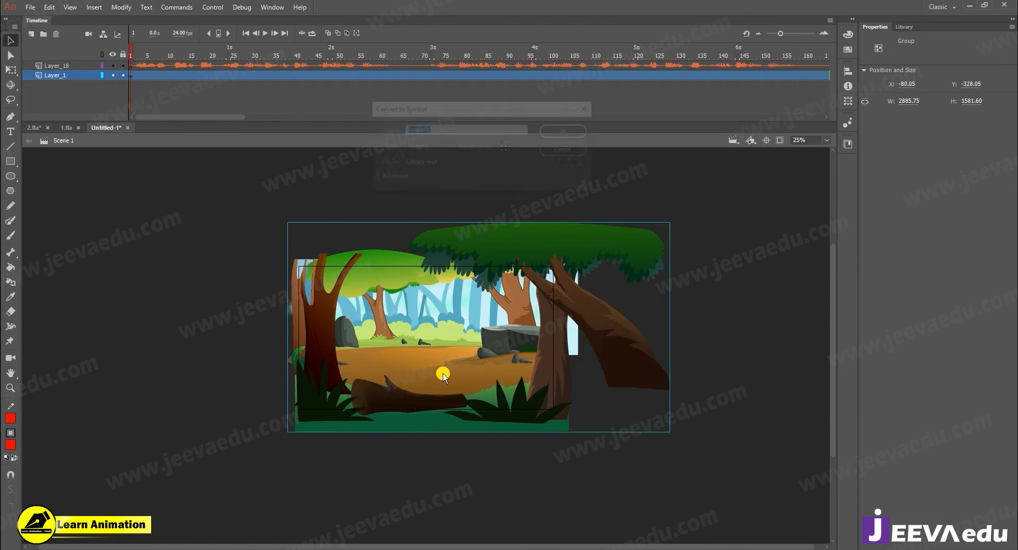
left_click(556, 130)
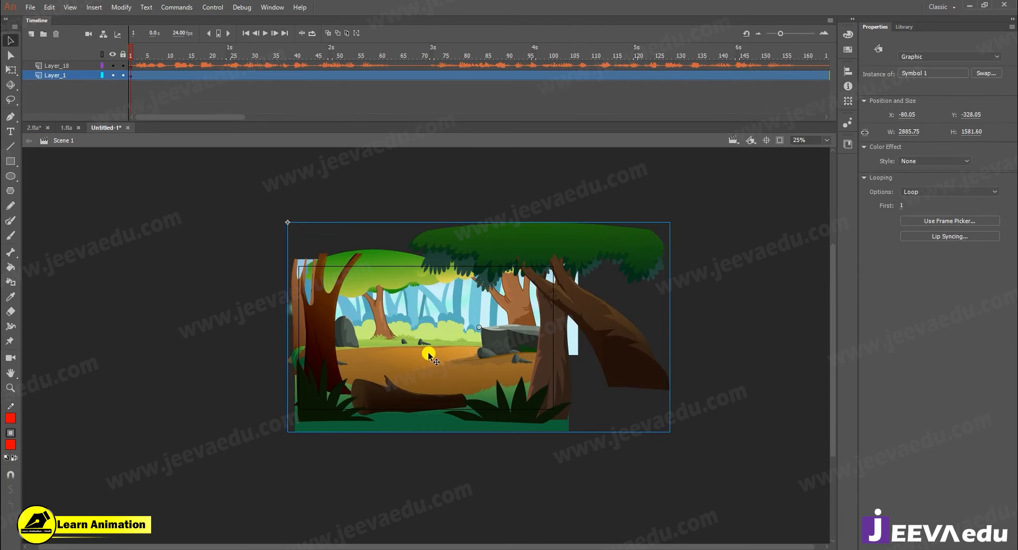
Open the background symbol to inspect its contents and return to the main scene
left_click_drag(428, 356, 447, 347)
left_click_drag(452, 373, 437, 393)
double_click(423, 370)
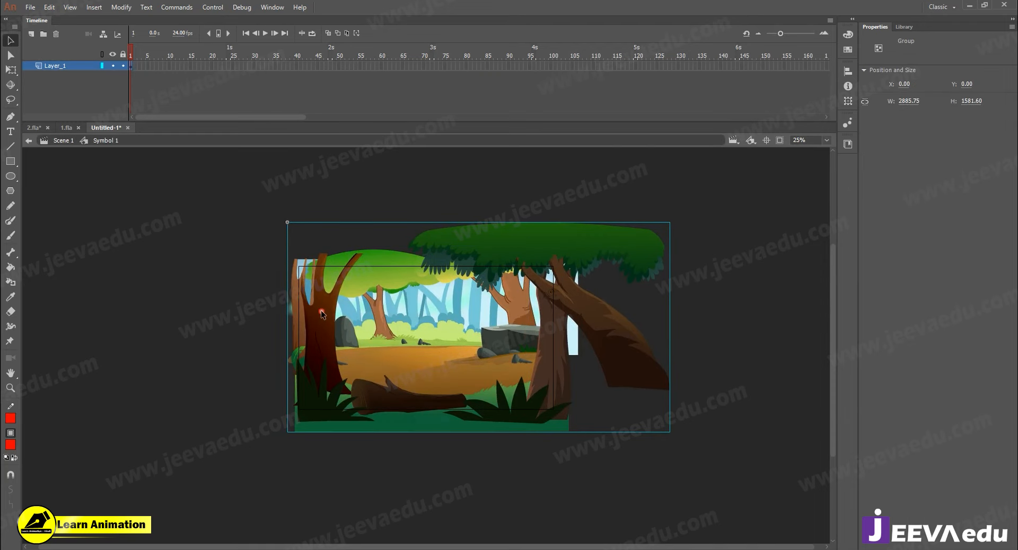
double_click(193, 288)
Copy the audio layer Layer_18 from the main scene and paste it above Layer_1 inside the background symbol
left_click(68, 66)
right_click(65, 63)
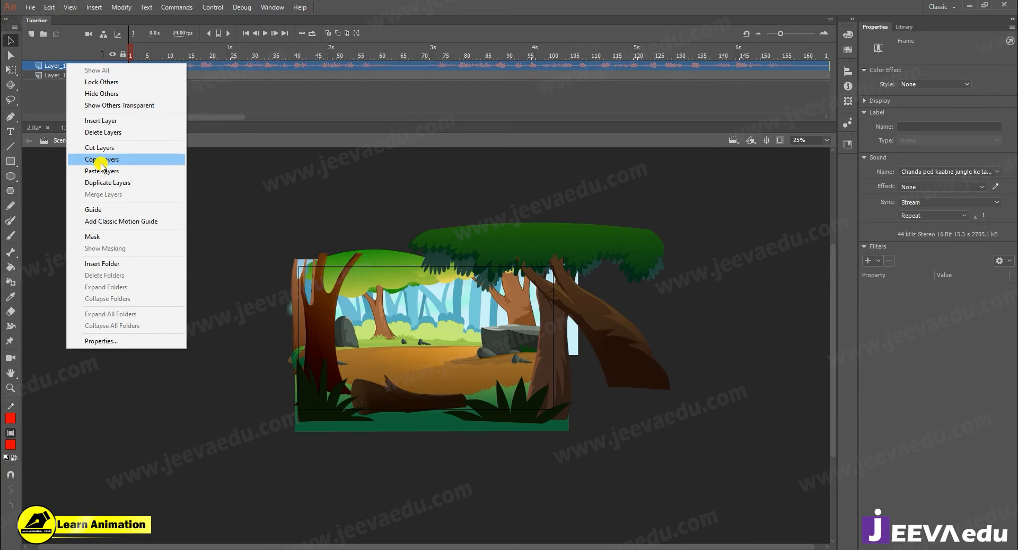
left_click(96, 158)
double_click(414, 368)
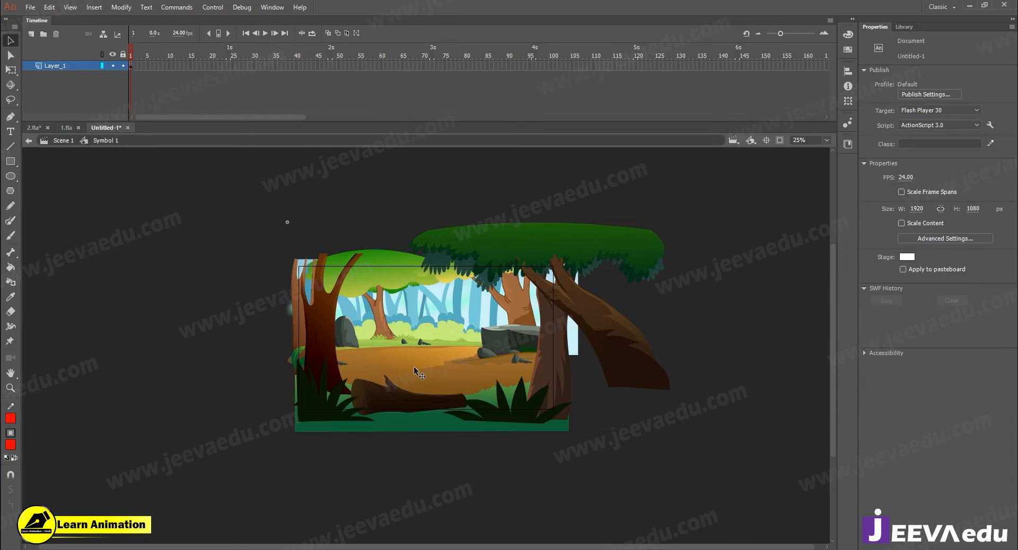
right_click(75, 68)
left_click(106, 181)
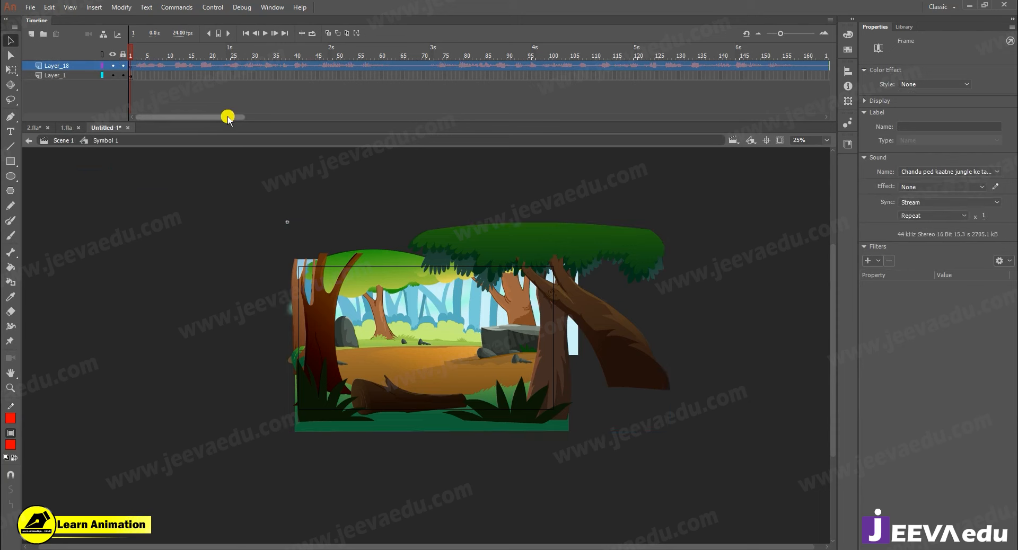
Extend Layer_1's frames along the audio track inside the symbol and return the playhead to frame 1
mouse_move(227, 116)
left_mouse_down()
mouse_move(260, 116)
mouse_move(193, 112)
mouse_move(386, 136)
mouse_move(212, 123)
left_mouse_up()
left_click(551, 75)
left_click(147, 76)
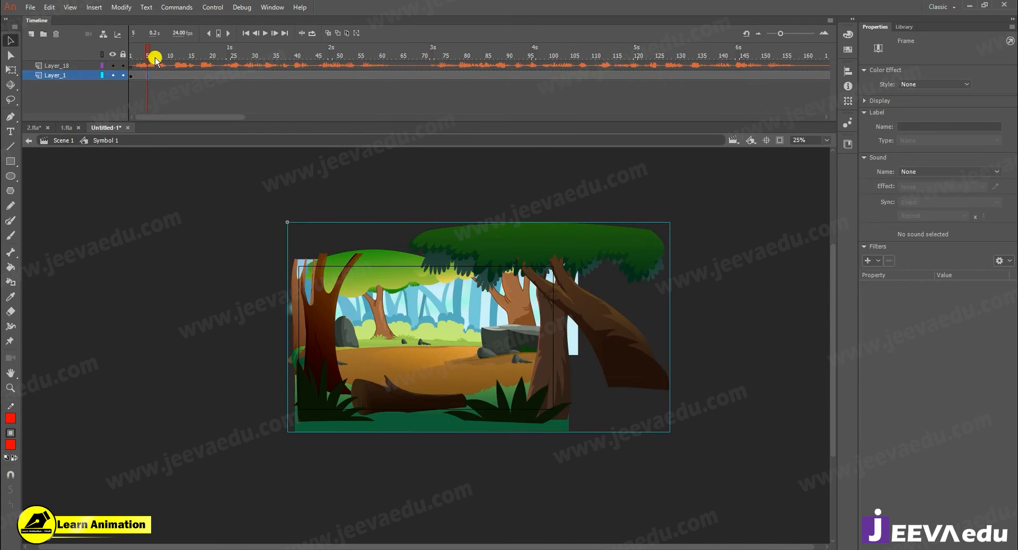
left_click(148, 97)
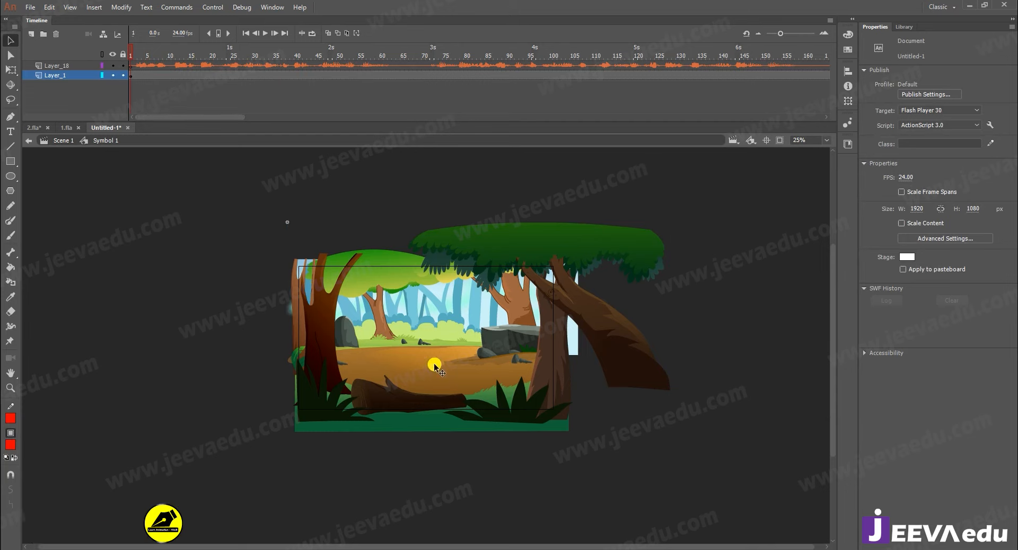
key("z")
left_click(416, 352)
left_click_drag(416, 352, 380, 397)
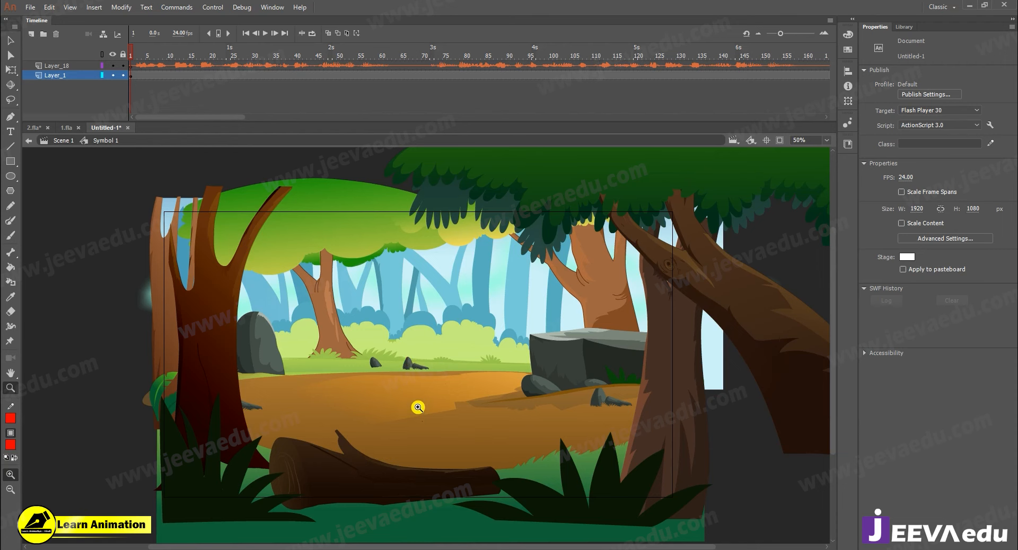
key("ctrl+minus")
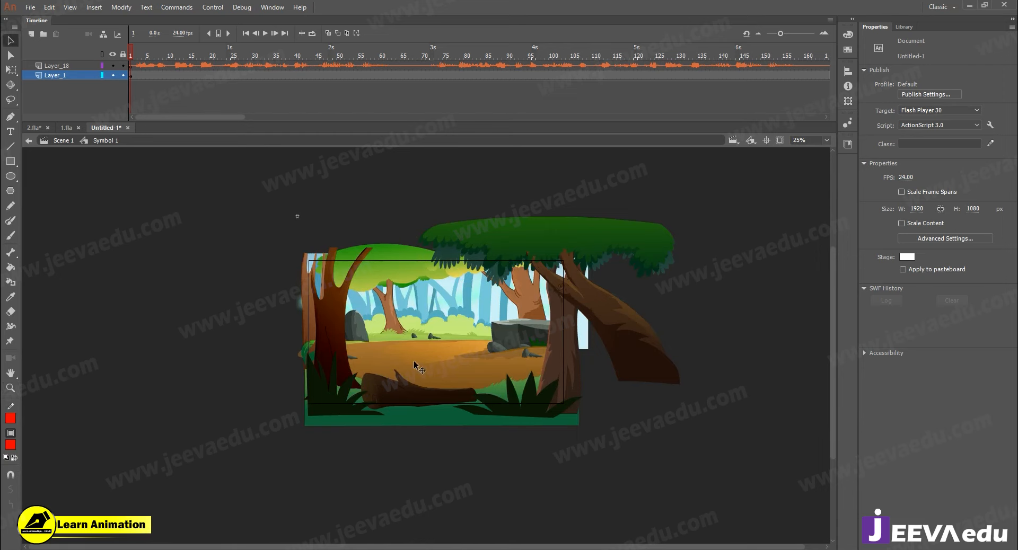
left_click(413, 360)
key("ctrl+equal")
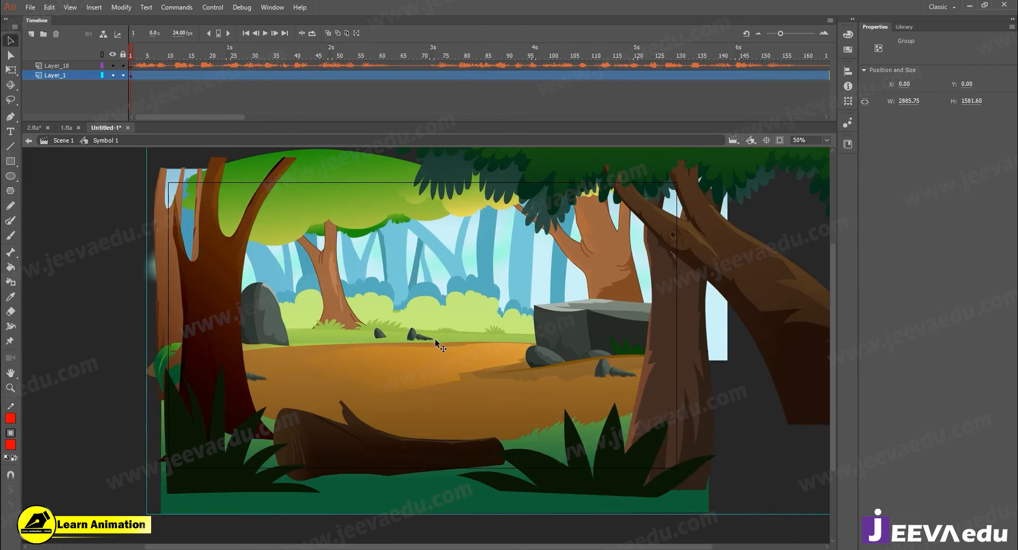
key("ctrl+minus")
Ungroup the forest background inside the symbol into its separate pieces and clear the selection
left_click(430, 351)
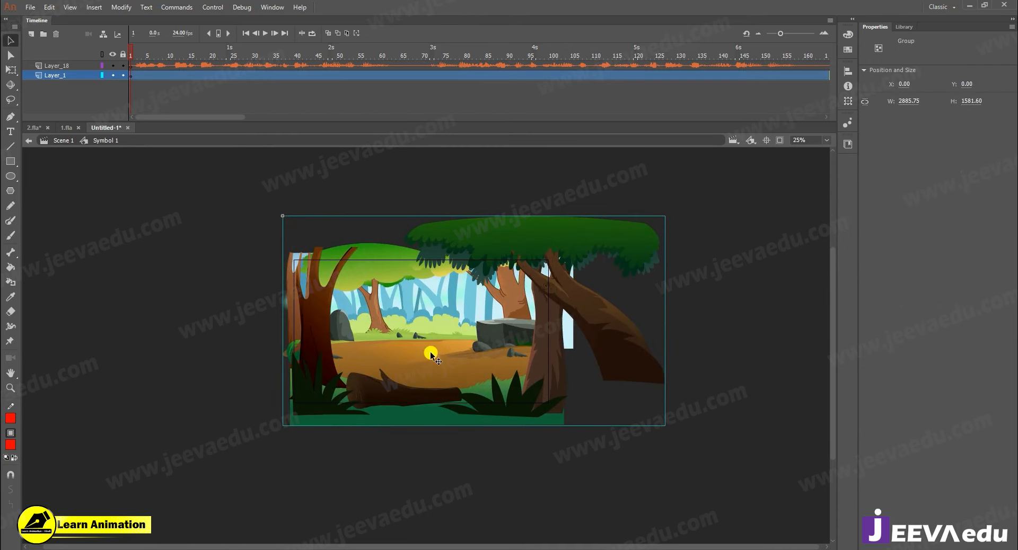
key("ctrl+shift+g")
key("z")
key("v")
left_click(209, 334)
Try moving the dark bush beside the red-brown tree and a ground piece, undoing each move
left_click_drag(318, 371, 191, 369)
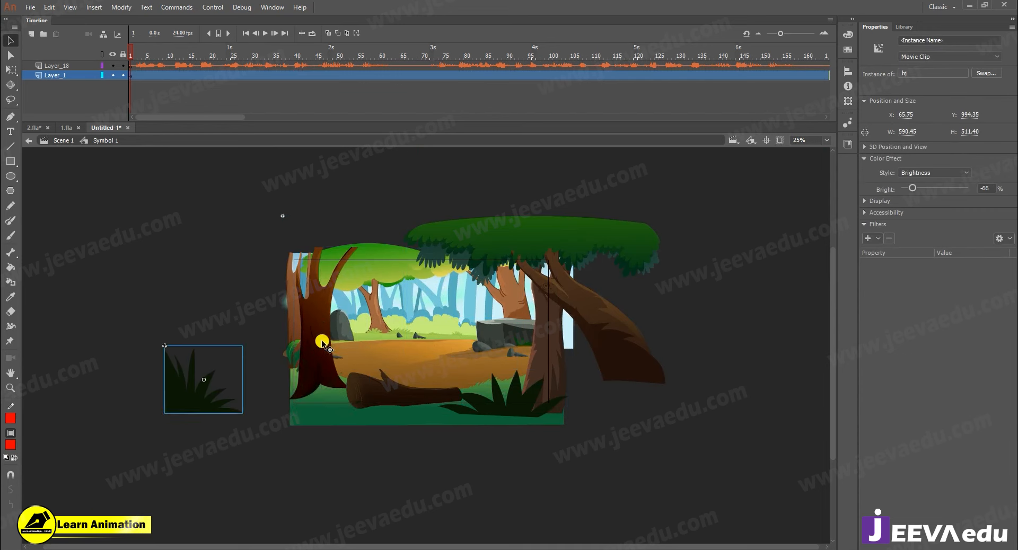
key("ctrl+z")
left_click(491, 320)
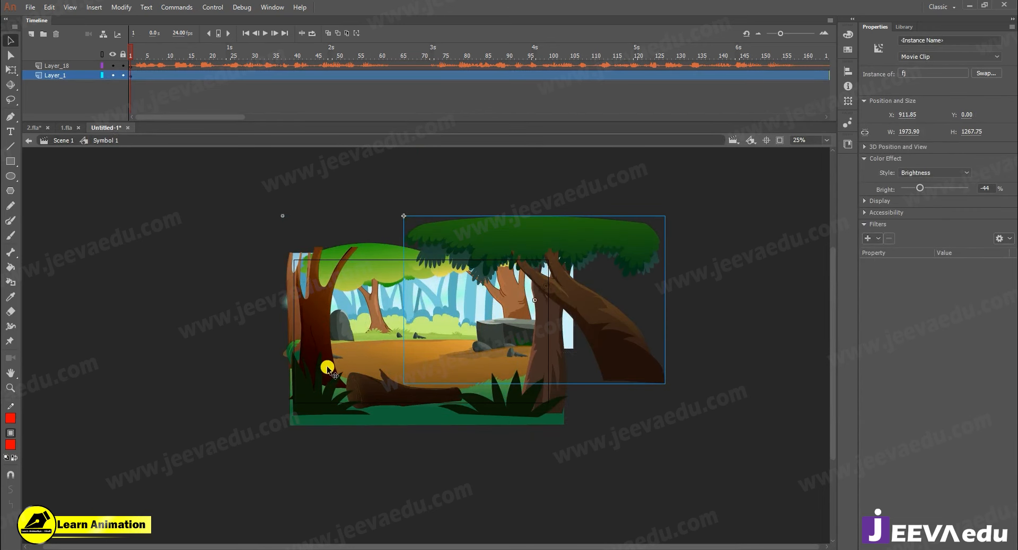
left_click_drag(367, 341, 321, 339)
key("ctrl+z")
Select all the background pieces, distribute them to separate layers, and delete the emptied Layer_1
left_click_drag(234, 230, 676, 472)
right_click(462, 232)
left_click(510, 454)
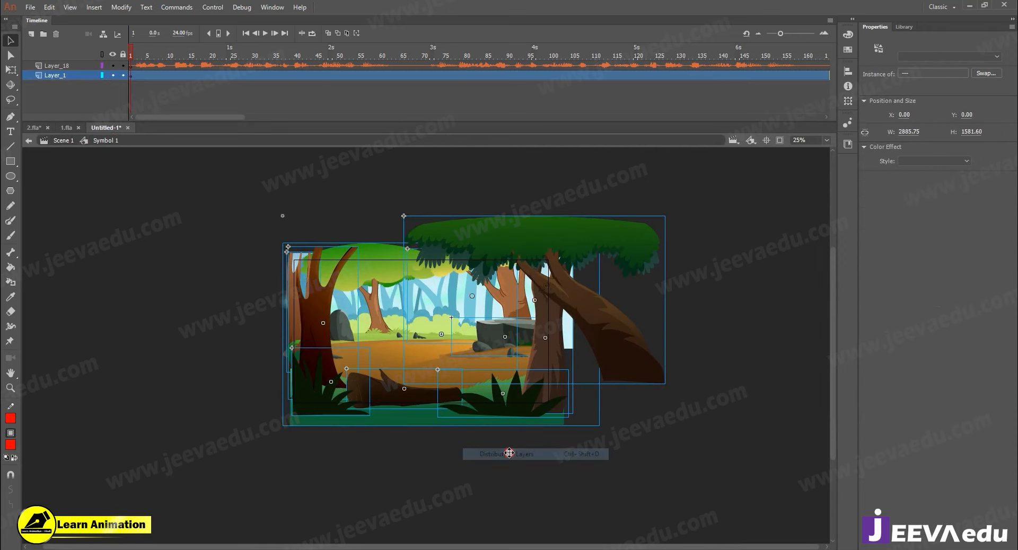
left_click(61, 76)
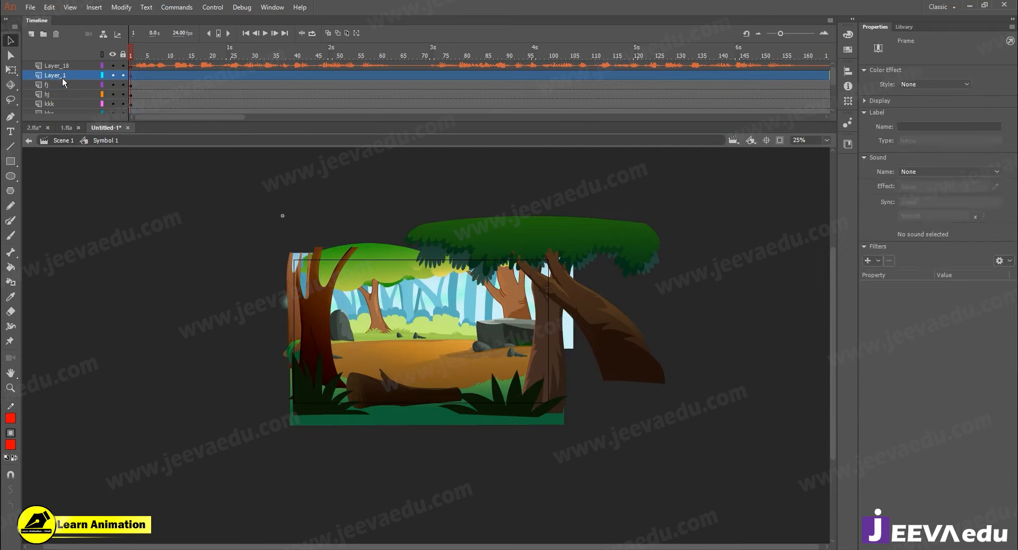
left_click(57, 34)
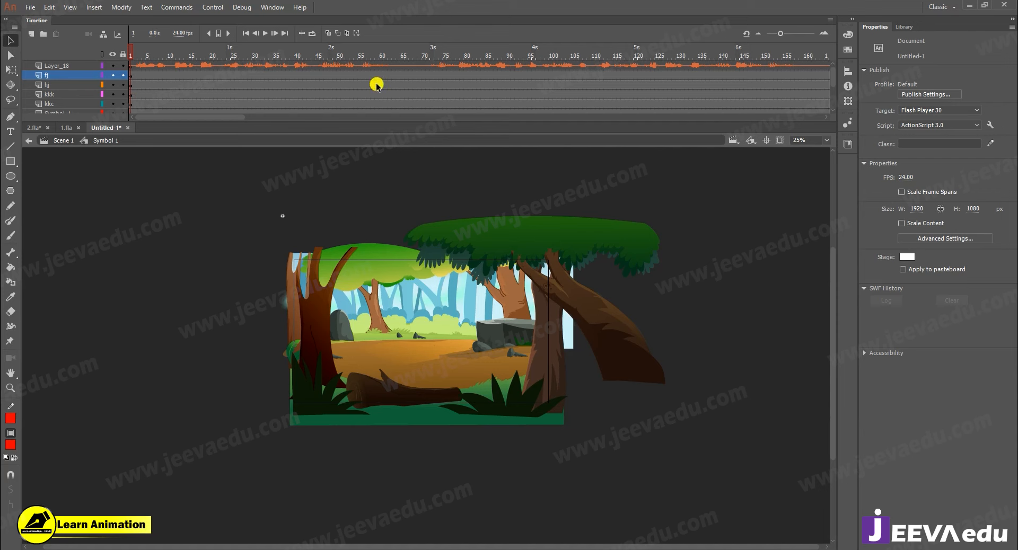
Move the large overhanging tree to about X 856, Y 116 and clip content outside the stage
left_click_drag(606, 345, 610, 374)
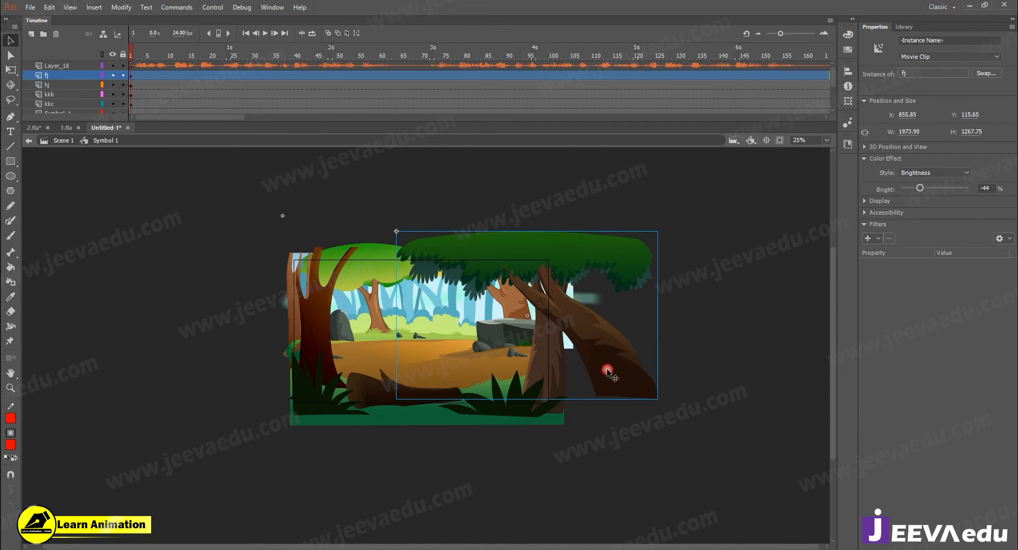
left_click(779, 141)
key("z")
left_click(464, 332)
left_click(471, 337, "alt")
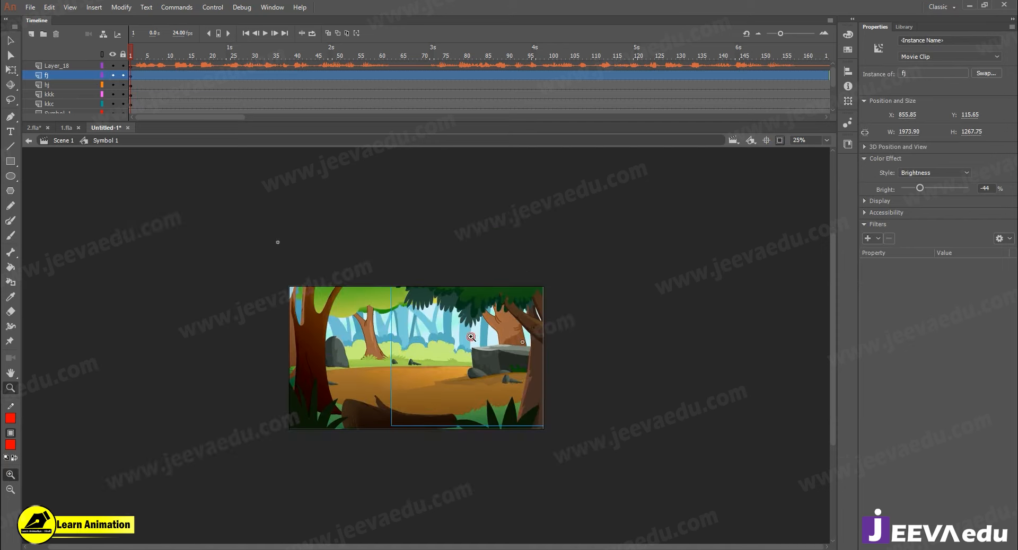
key("v")
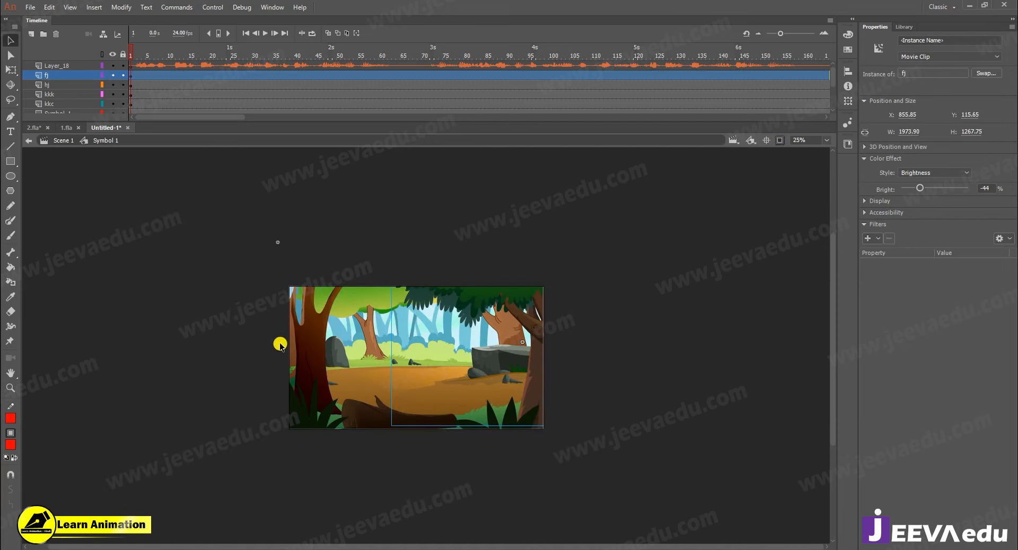
With clipping temporarily off, reposition the overhanging tree at about X 804, Y 156, and clip content outside the stage again
left_click(780, 141)
left_click_drag(224, 252, 624, 451)
left_click(676, 285)
key("q")
left_click(613, 407)
left_click_drag(609, 401, 612, 409)
left_click(779, 141)
key("z")
left_click(452, 353)
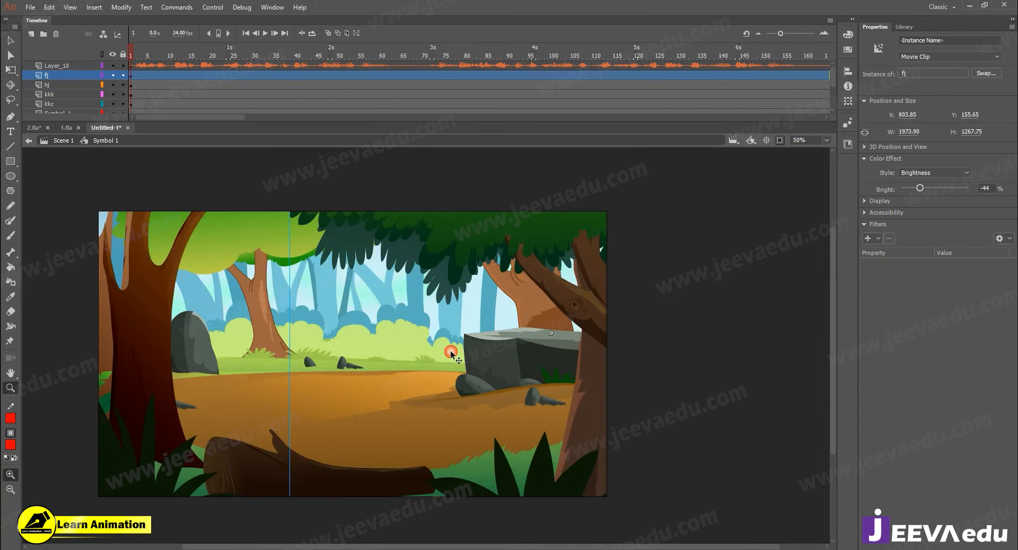
Try moving the fallen log and the flat rock, undoing each move
key("v")
left_click(354, 470)
mouse_move(340, 478)
left_mouse_down()
mouse_move(377, 496)
mouse_move(355, 481)
left_mouse_up()
key("ctrl+z")
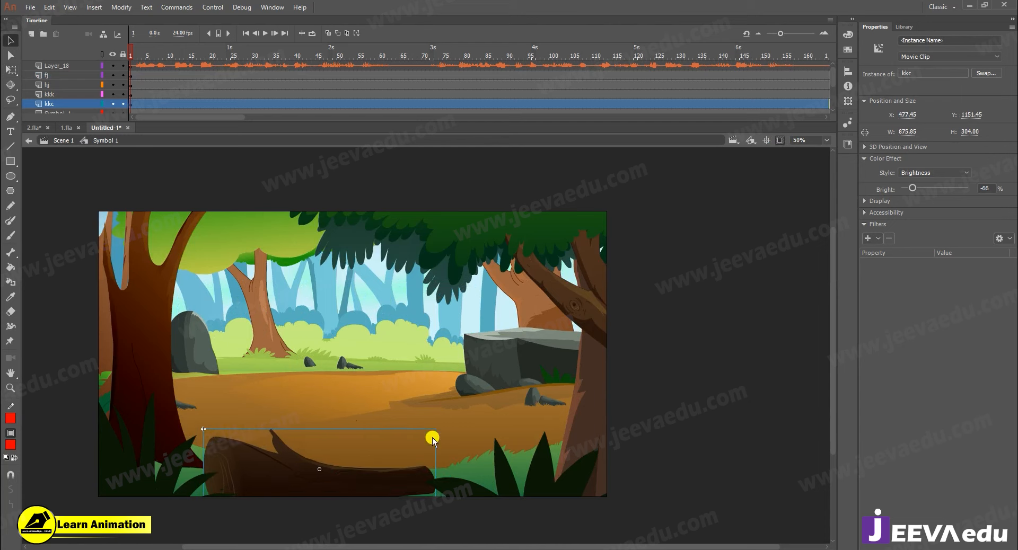
left_click_drag(469, 365, 419, 358)
key("ctrl+z")
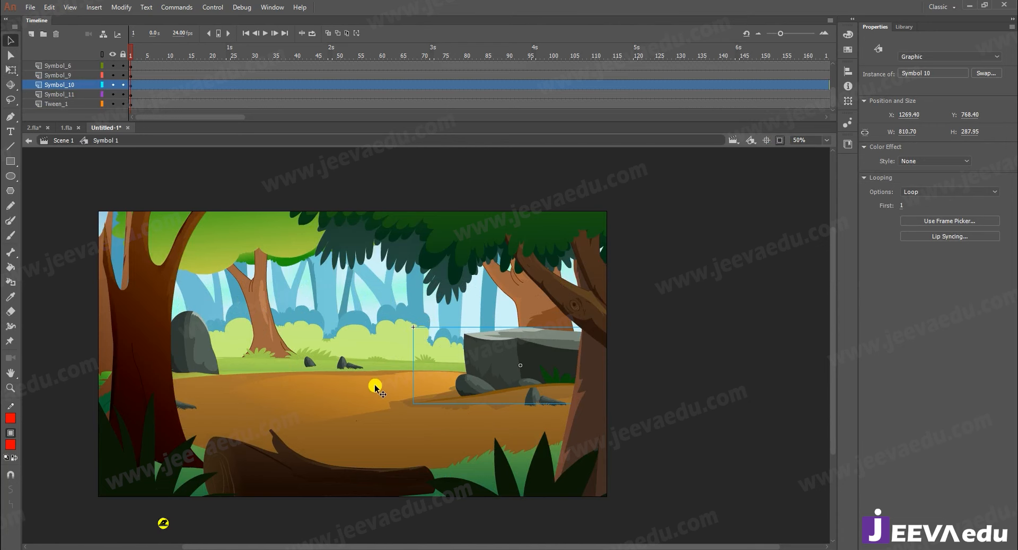
Play the voice track inside the background symbol from frame 1 and pause it at frame 45
key("z")
left_click(344, 386, "alt")
left_click(389, 368)
left_click_drag(400, 371, 341, 407)
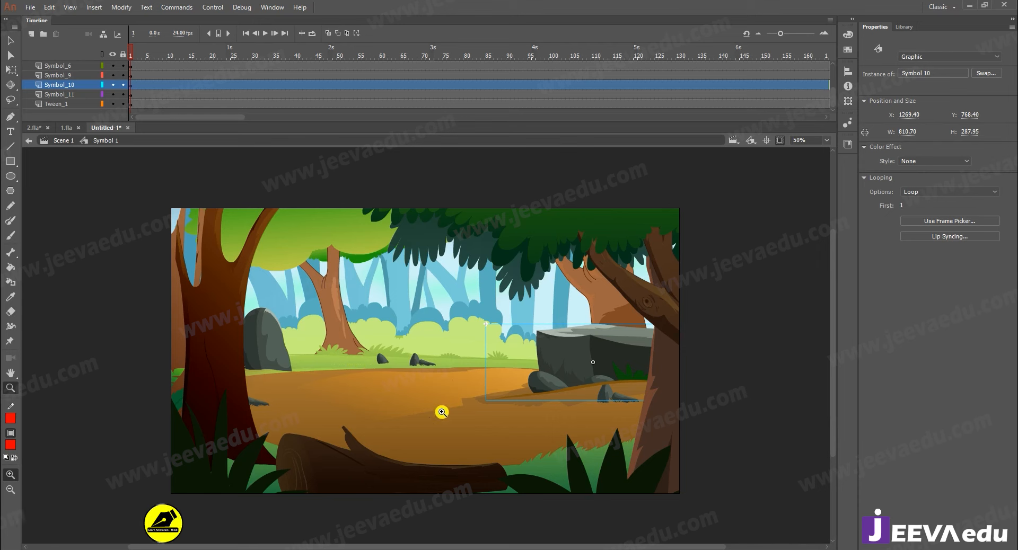
scroll(141, 85, "up", 3)
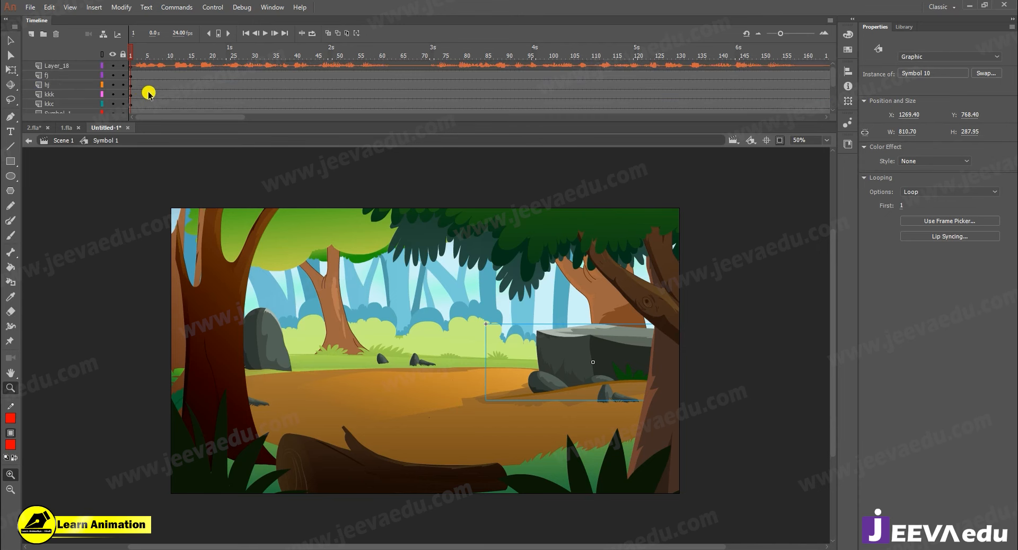
key("Return")
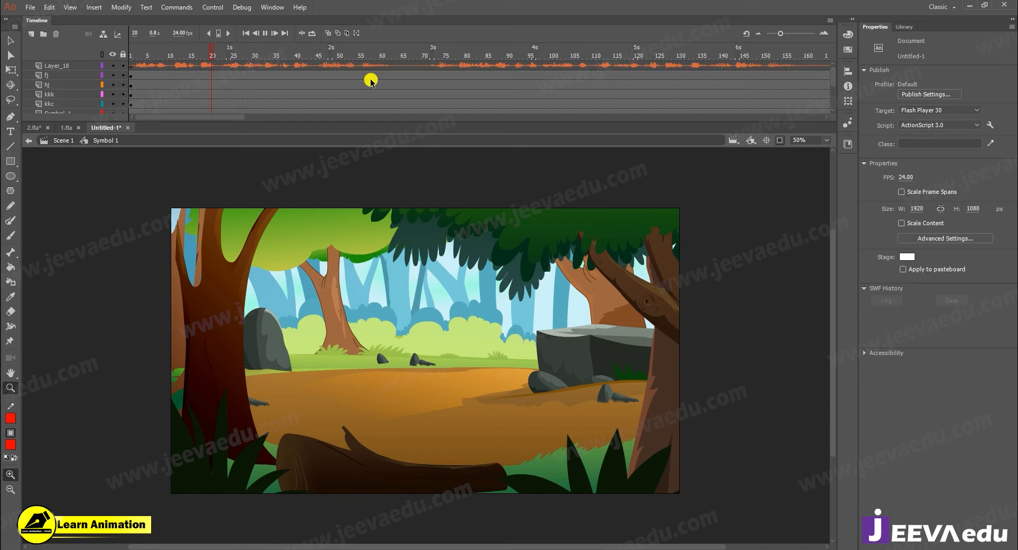
key("Return")
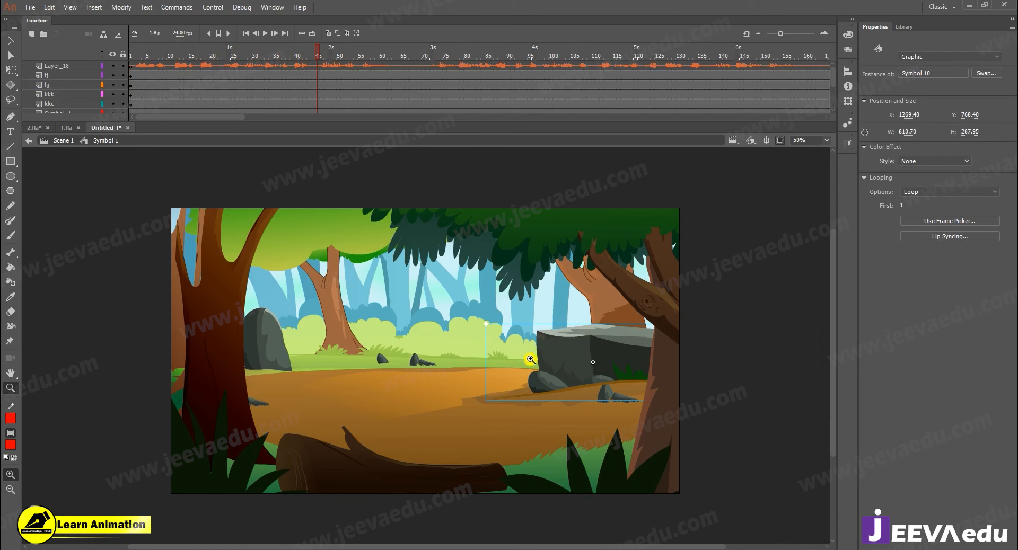
Try moving the flat rock, restore its position, and insert a new layer above Symbol_11
key("v")
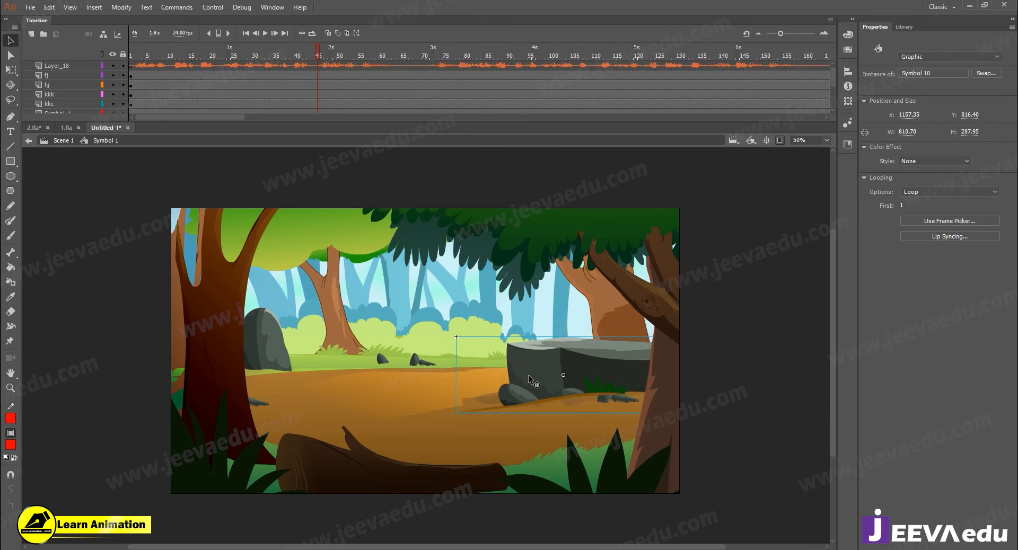
left_click(550, 376)
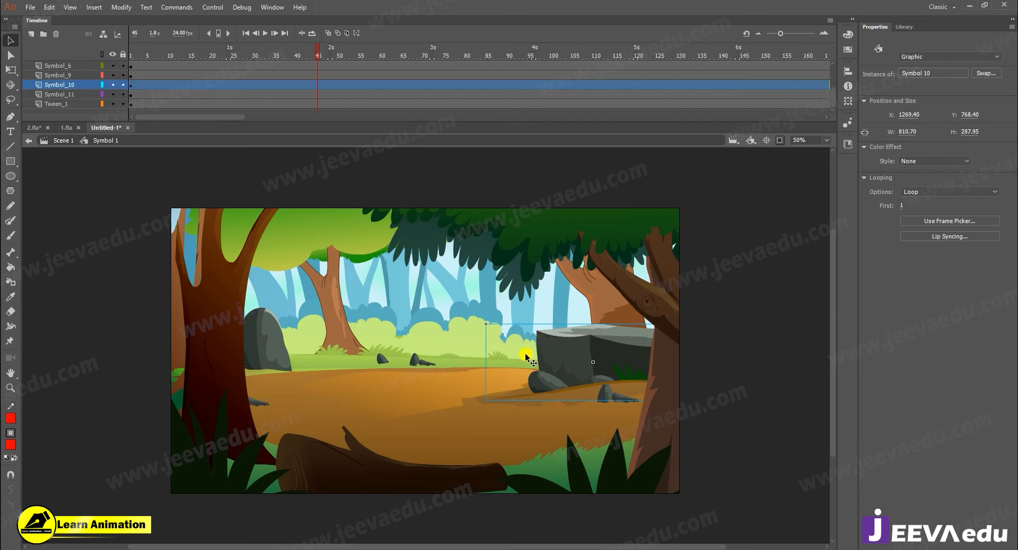
left_click(69, 94)
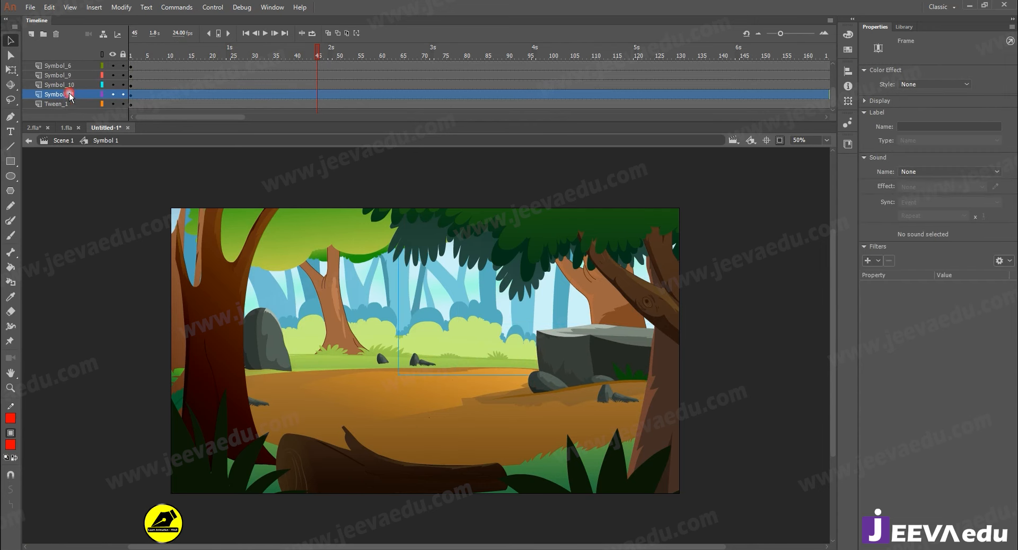
left_click(31, 34)
Turn off clipping of content outside the stage so the whole background artwork can be handled
key("z")
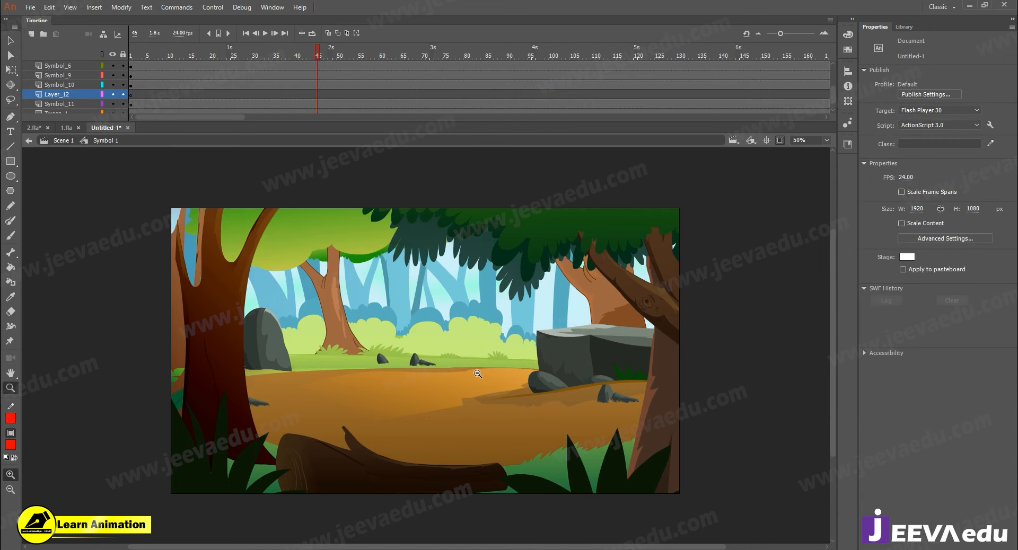
left_click(446, 366, "alt")
key("v")
left_click(779, 141)
key("z")
left_click(343, 414)
key("v")
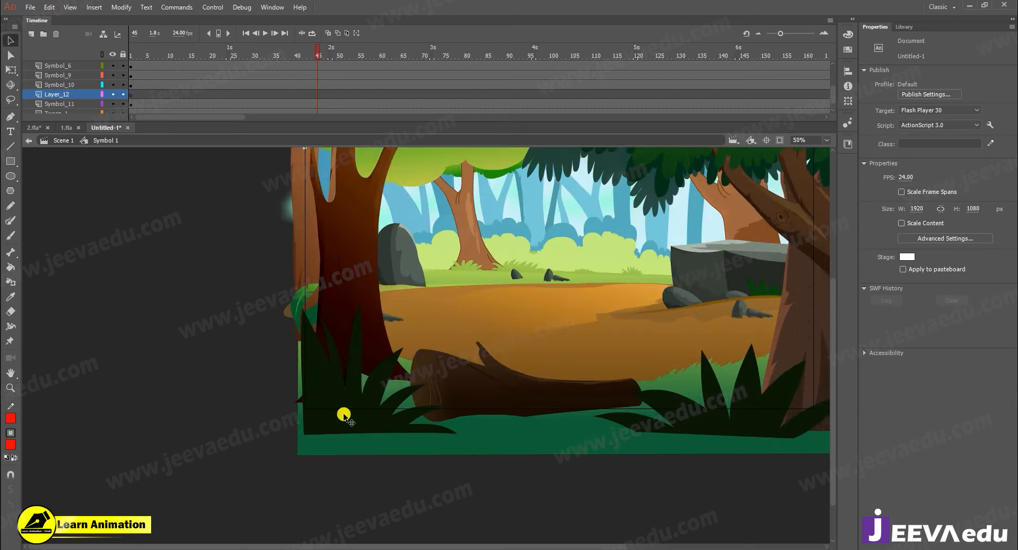
Try moving the two dark foreground bushes, undoing each move, and select the thick tree trunk and the fallen log in turn
left_click(354, 411)
left_click_drag(367, 430, 334, 424)
key("ctrl+z")
left_click_drag(735, 404, 578, 431)
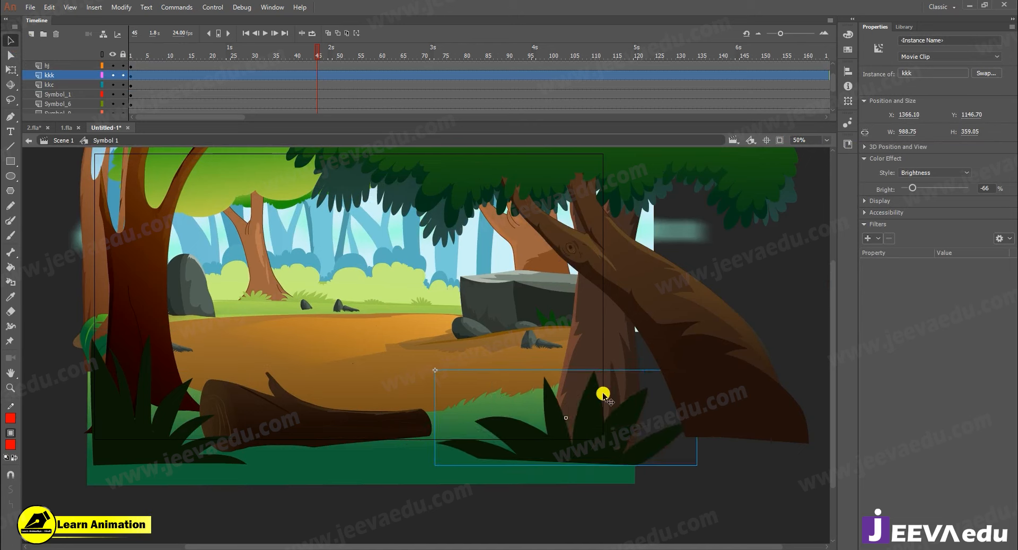
key("ctrl+z")
left_click(603, 394)
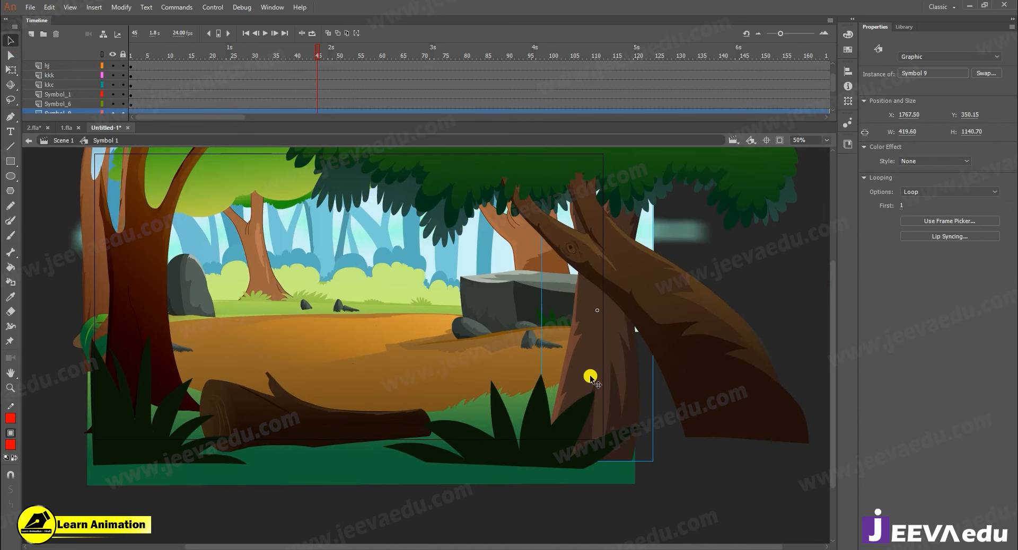
left_click(352, 422)
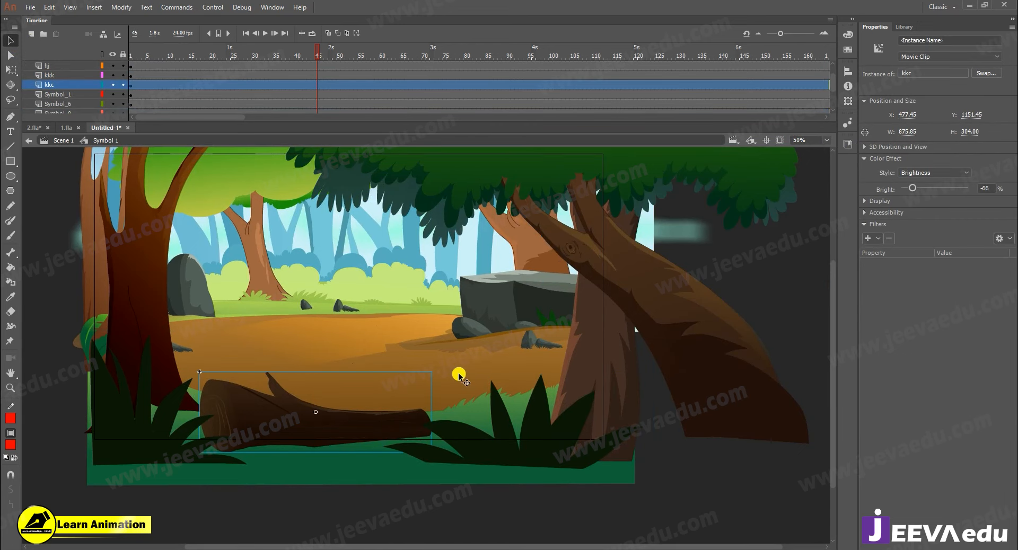
Select the flat rock to find its layer and make Layer_12 directly below it active
key("z")
left_click(382, 305, "alt")
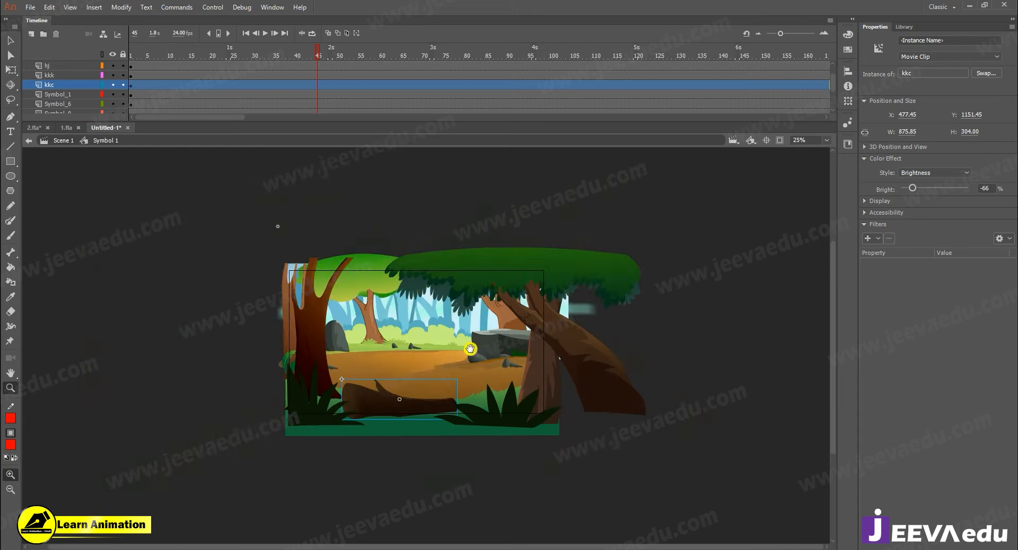
left_click(470, 348)
key("v")
left_click(481, 355)
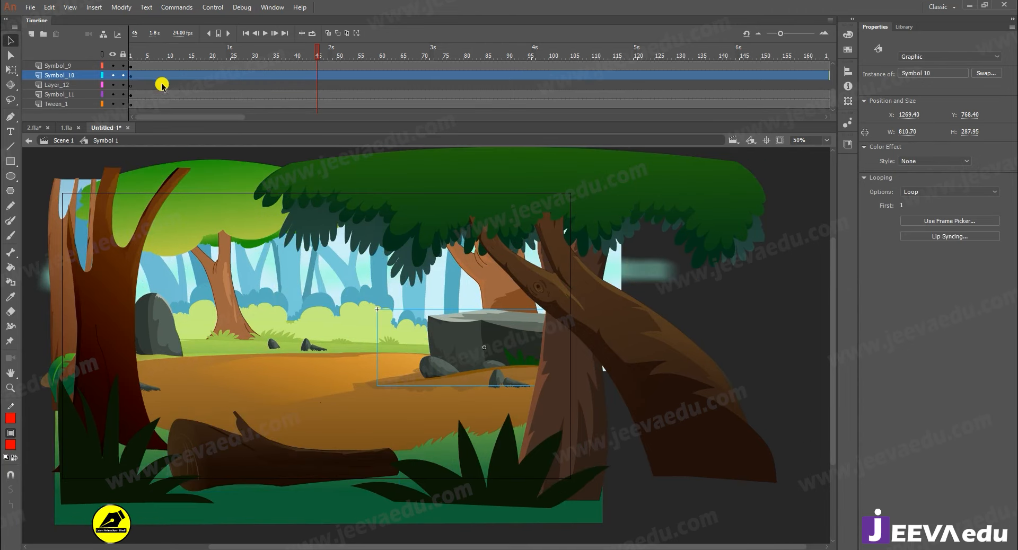
left_click(68, 85)
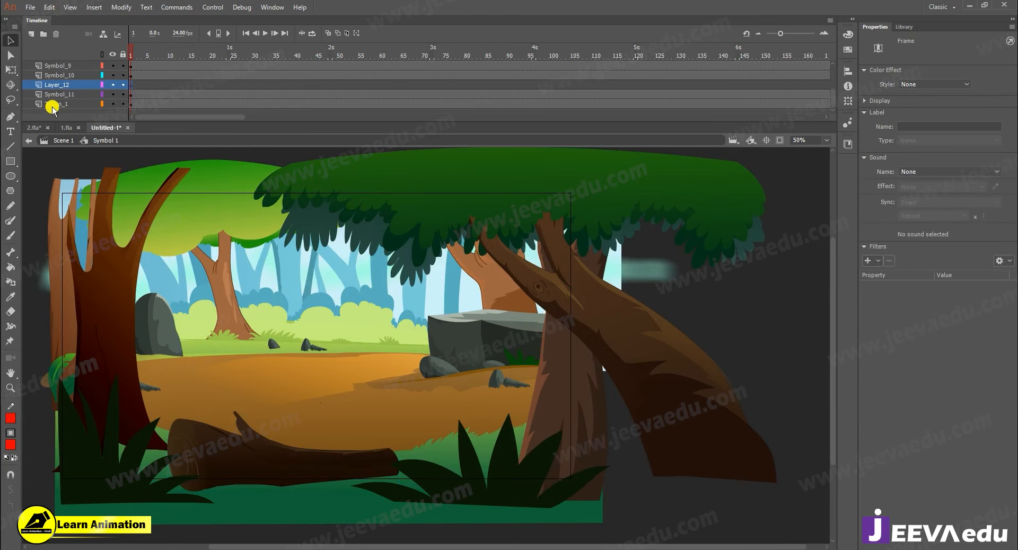
Switch to 1.fla, play the walk cycle inside the second woodcutter's symbol and remove the horizontal guide there
left_click(65, 129)
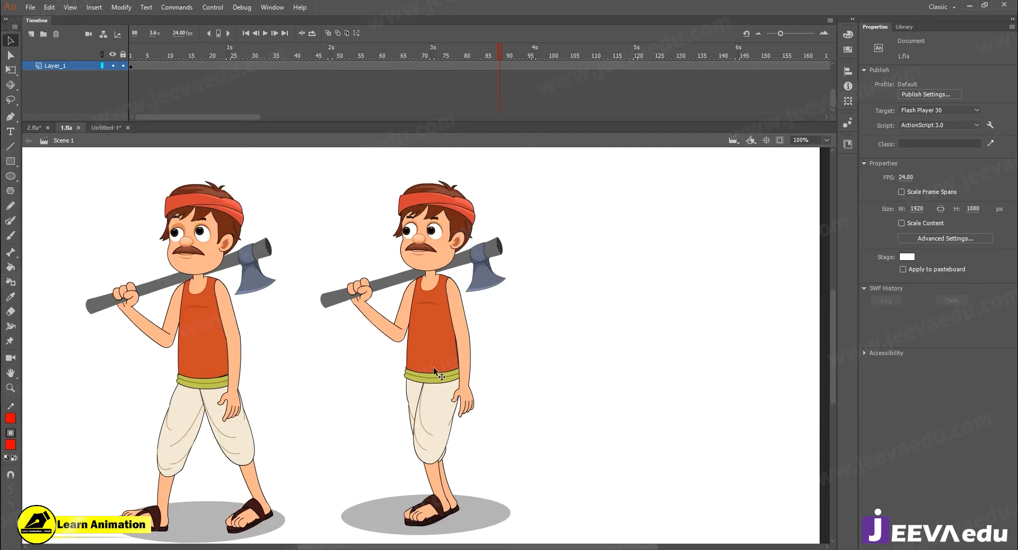
double_click(434, 385)
left_click_drag(169, 52, 86, 93)
key("Return")
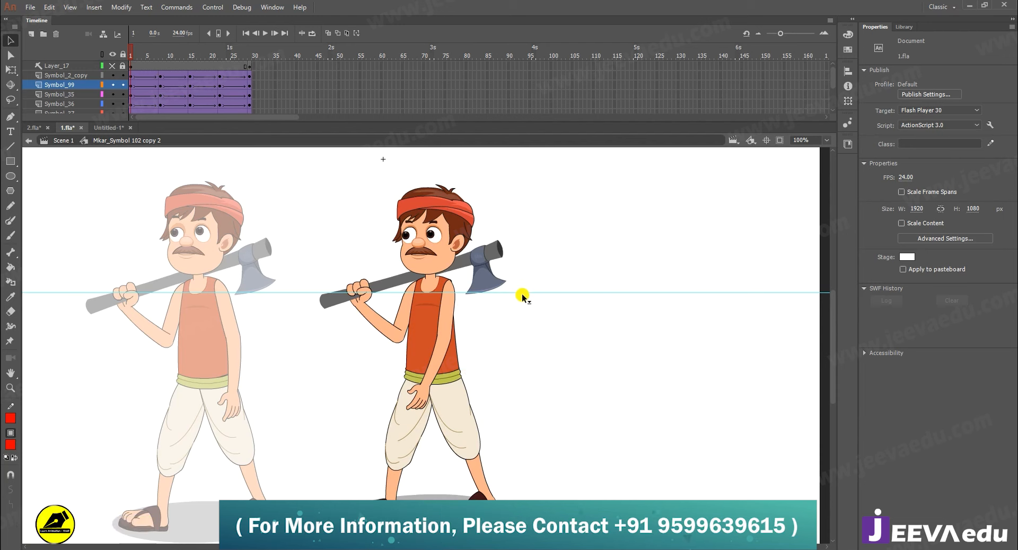
left_click_drag(522, 293, 513, 7)
left_click(67, 143)
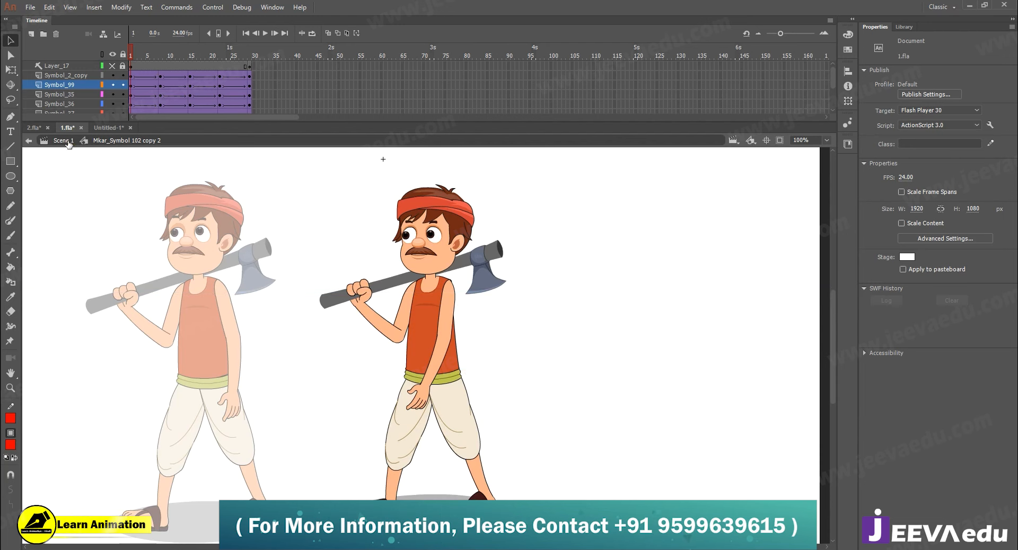
Copy the second woodcutter from 1.fla and paste it into Layer_12 of the background symbol in Untitled-1
left_click_drag(436, 399, 439, 423)
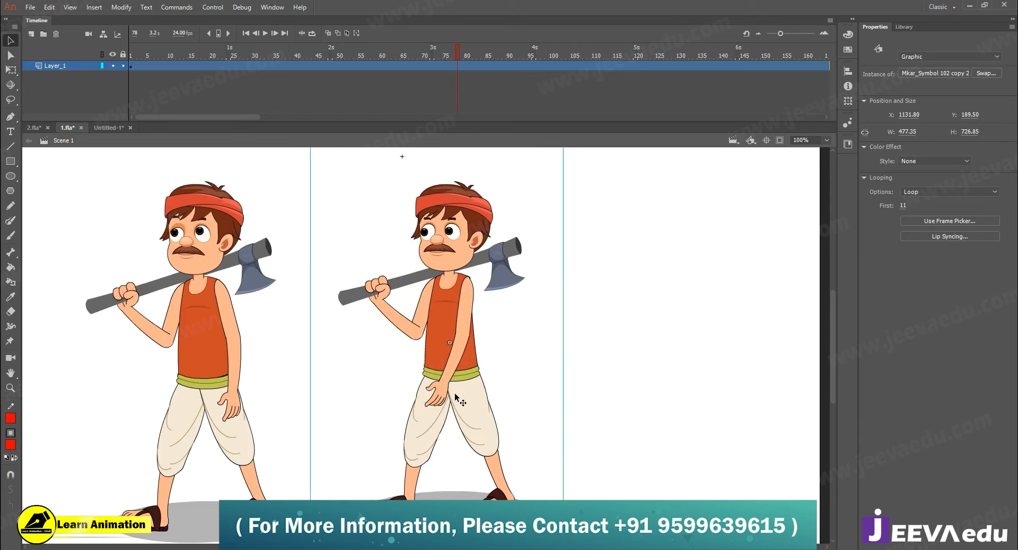
left_click(110, 128)
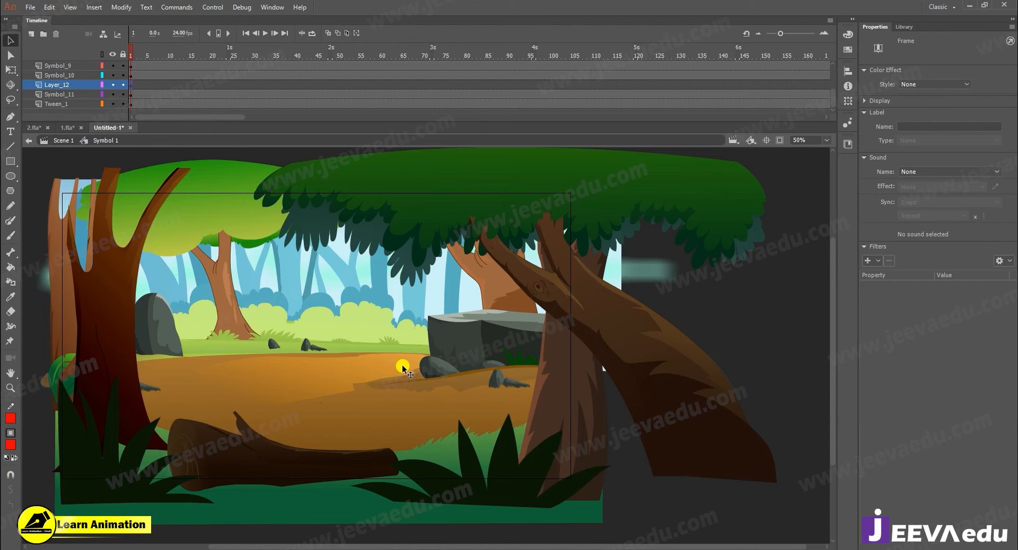
key("ctrl+v")
Scale the woodcutter down to about 294 by 482 px and place it behind the flat rock
left_click_drag(419, 313, 381, 330)
key("q")
left_click_drag(432, 208, 410, 244)
left_click_drag(379, 327, 443, 337)
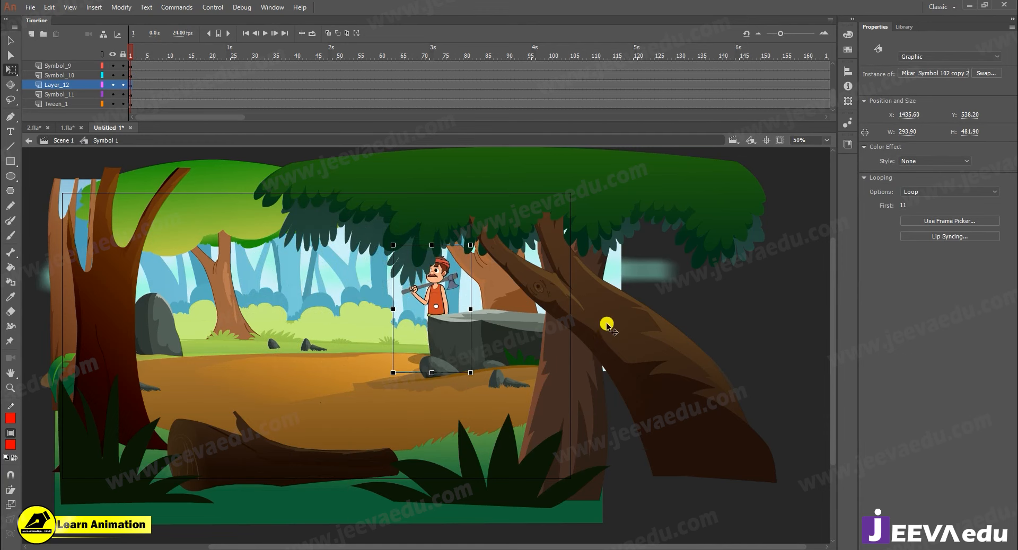
Turn on clipping of content outside the stage so only the framed scene shows
left_click(778, 140)
left_click(778, 140)
left_click_drag(387, 348, 533, 350)
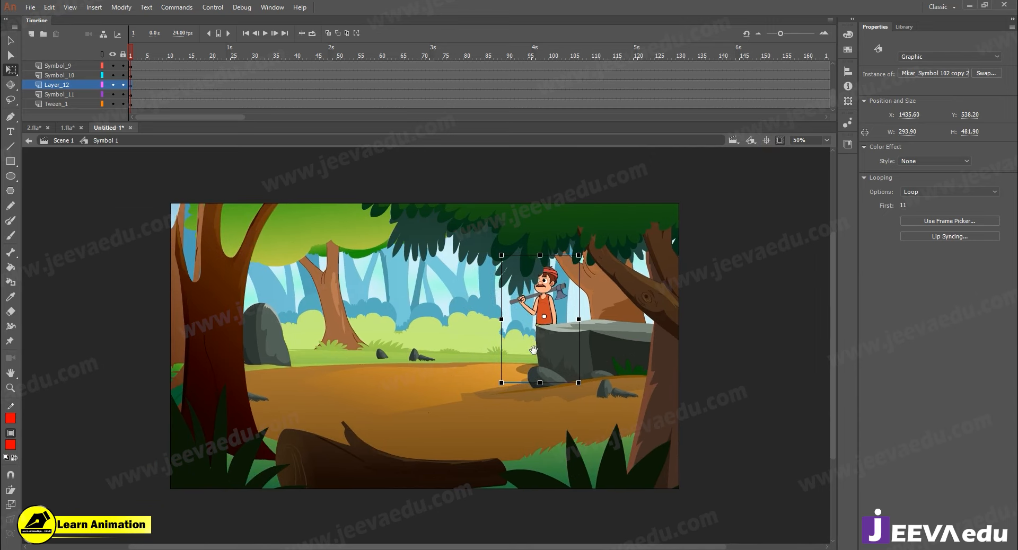
left_click(778, 141)
left_click(777, 142)
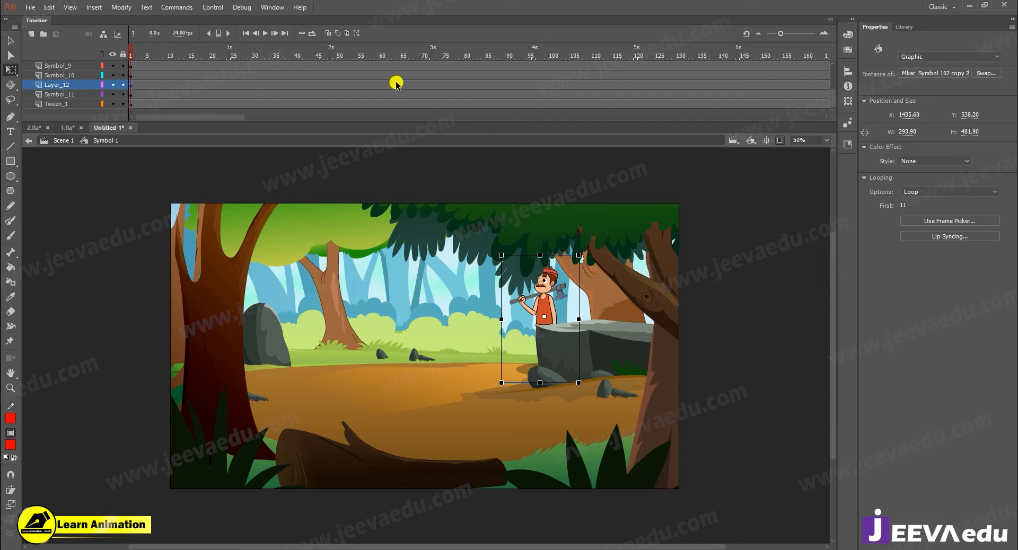
Keep the woodcutter as a Graphic instance and shift it to about X 1429.6, Y 554.2 behind the rock
left_click(917, 59)
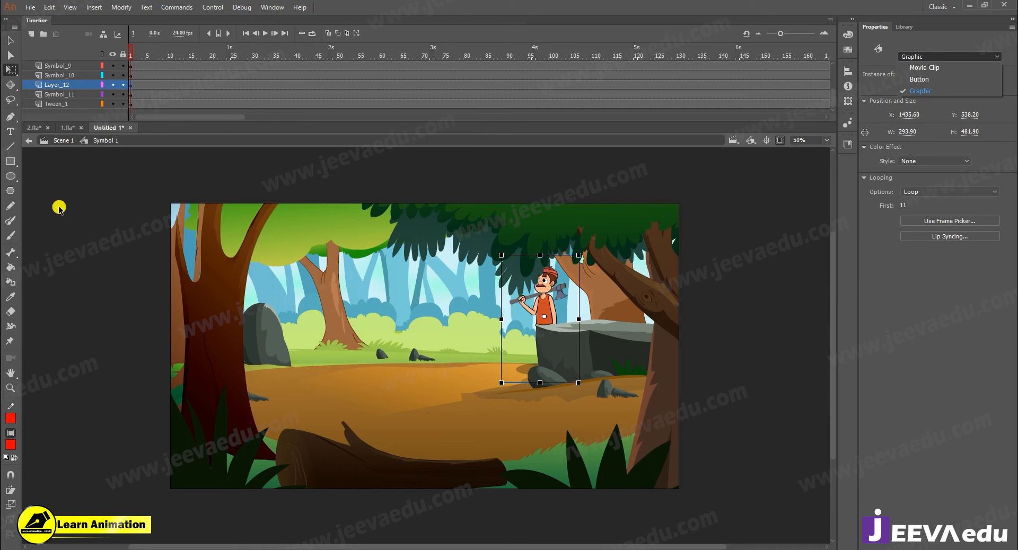
left_click(544, 315)
left_click_drag(544, 313, 544, 318)
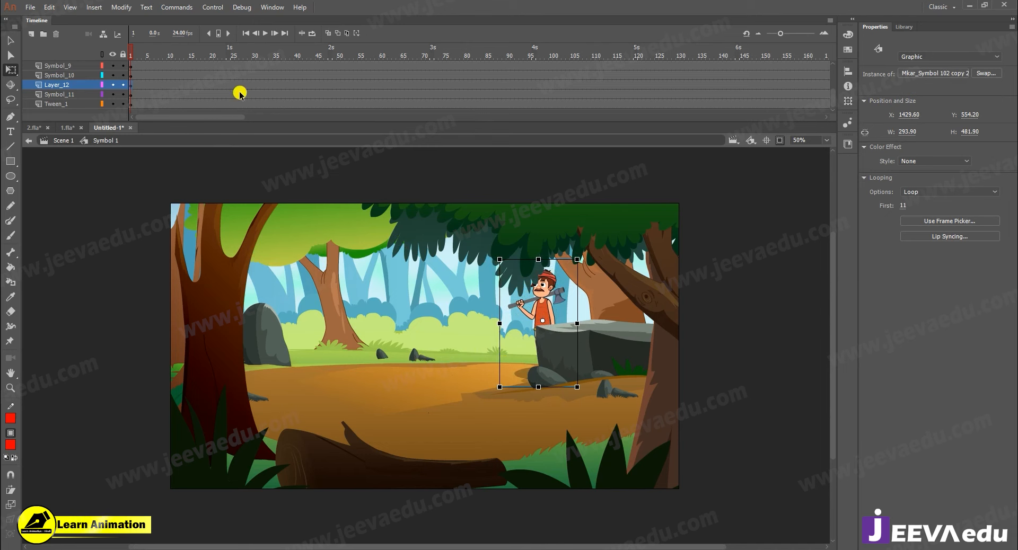
Insert keyframes at frame 69 on every artwork layer from fj down to Tween_1
scroll(239, 92, "up", 5)
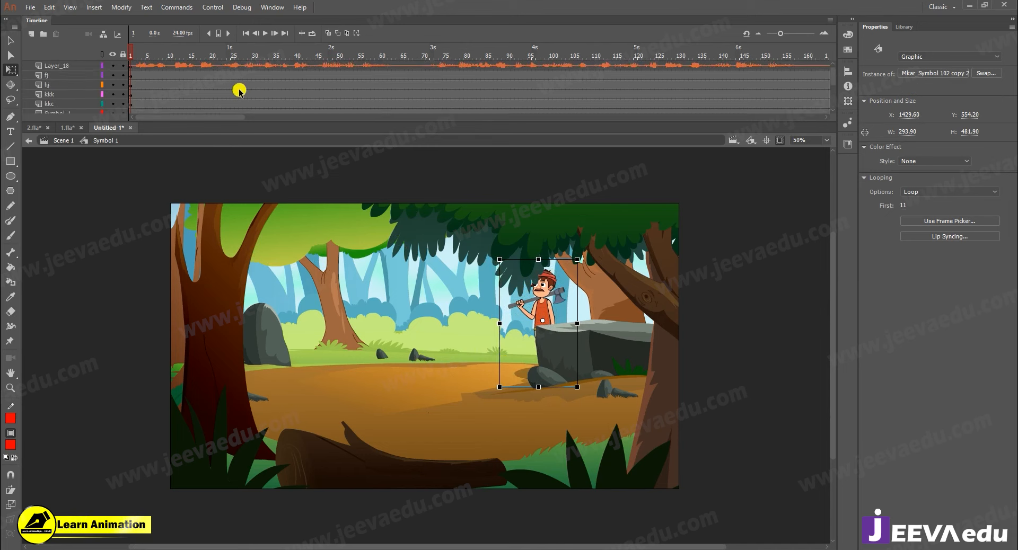
left_click(561, 229)
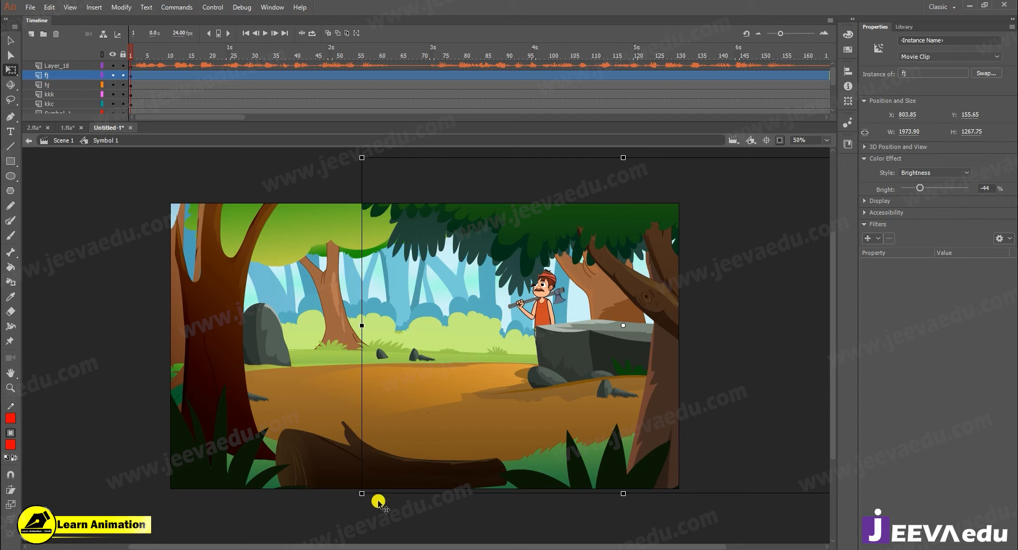
left_click_drag(375, 96, 419, 140)
key("F6")
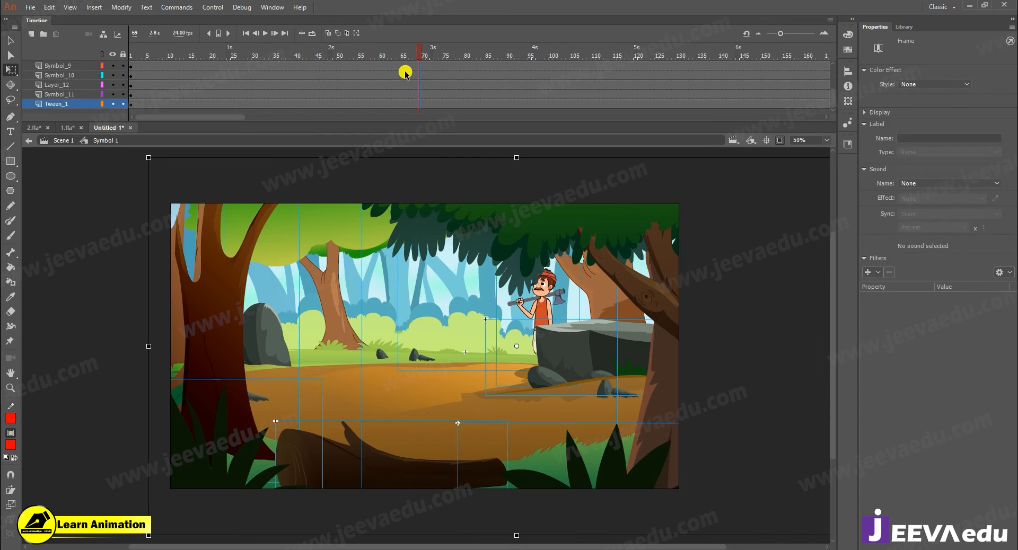
scroll(411, 69, "up", 2)
scroll(411, 69, "up", 2)
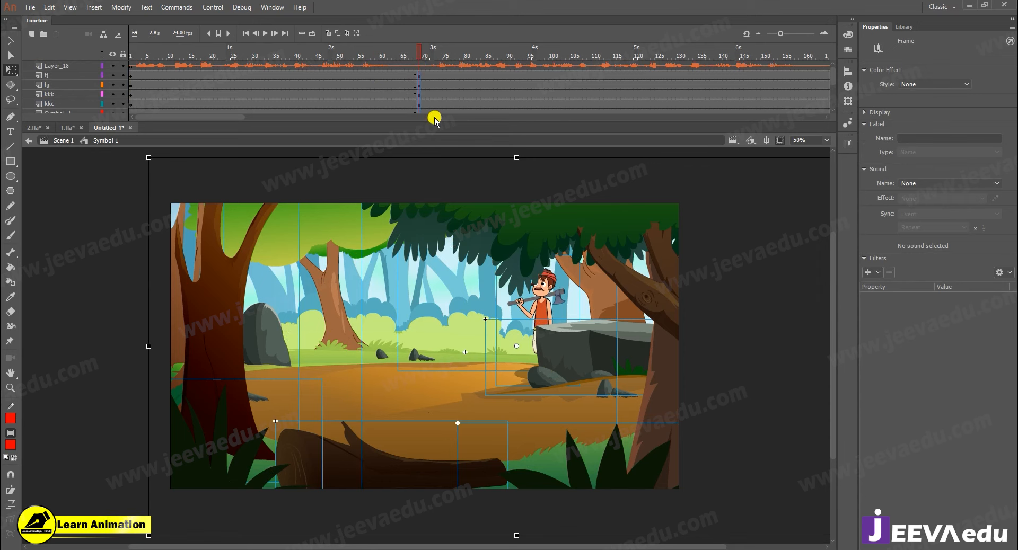
Play the scene from frame 1 and create classic tweens on all artwork layers up to frame 69
left_click_drag(424, 54, 5, 136)
key("Return")
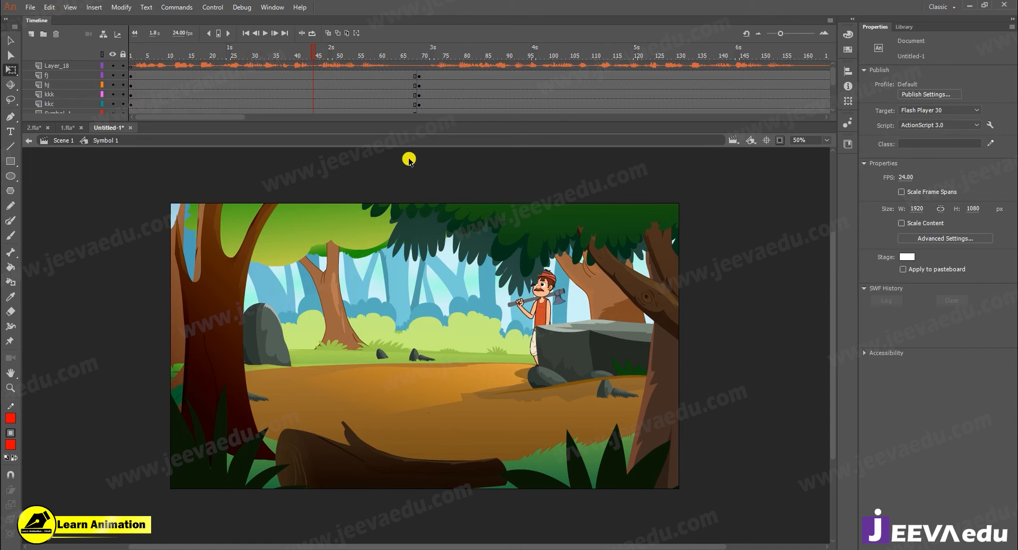
left_click_drag(291, 55, 382, 135)
right_click(398, 77)
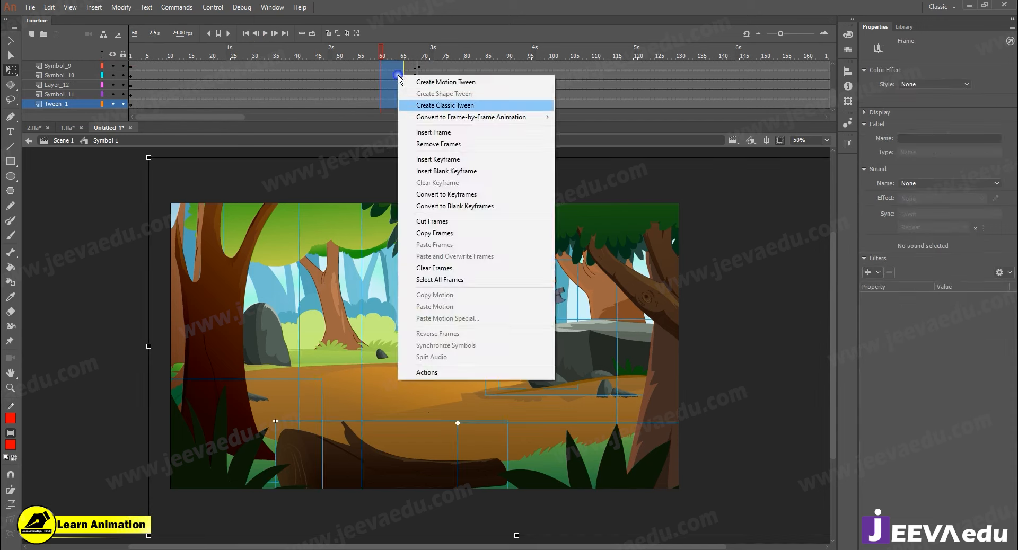
left_click(445, 105)
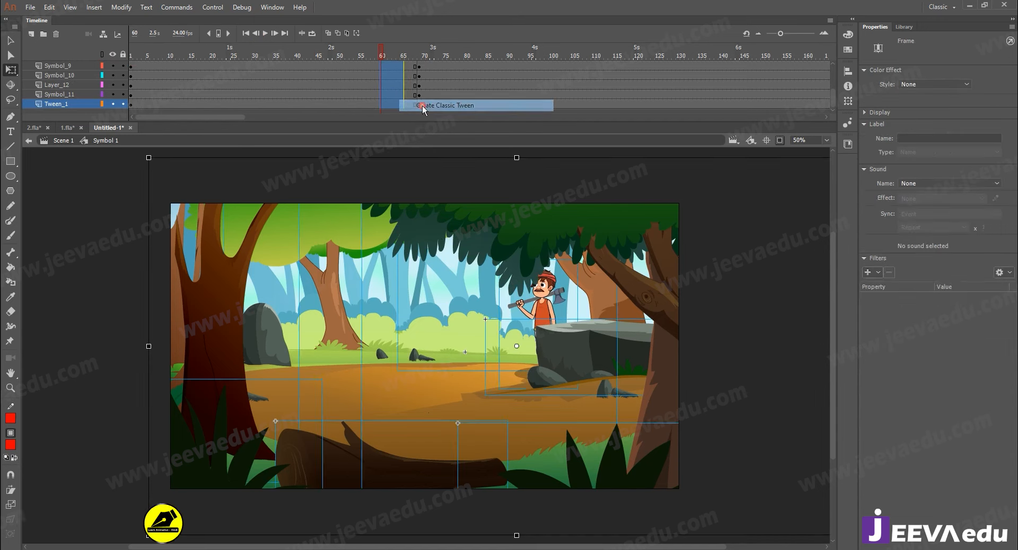
Select the frame 69 keyframes of all artwork layers and scale their content to 115%
left_click(398, 54)
left_click_drag(418, 76, 418, 119)
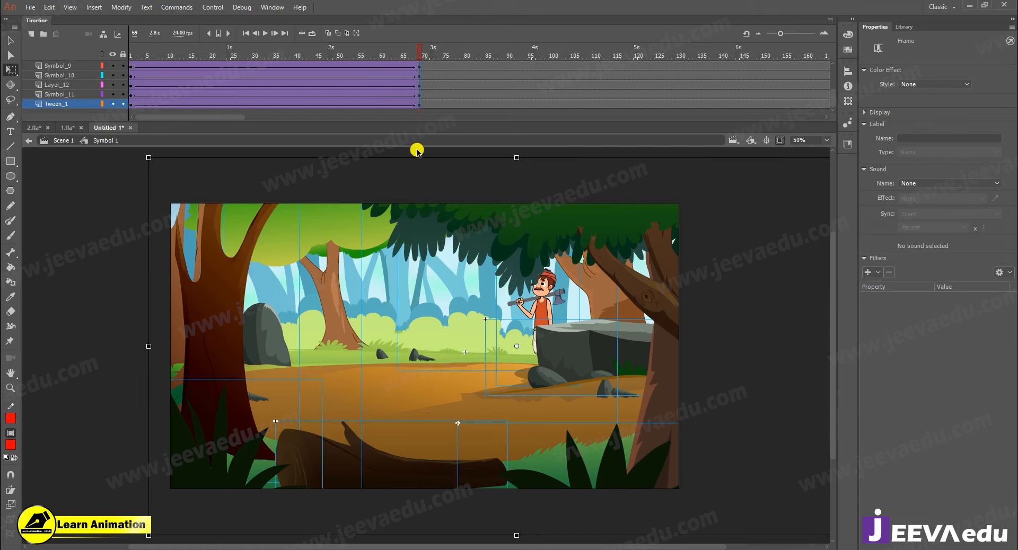
key("ctrl+alt+s")
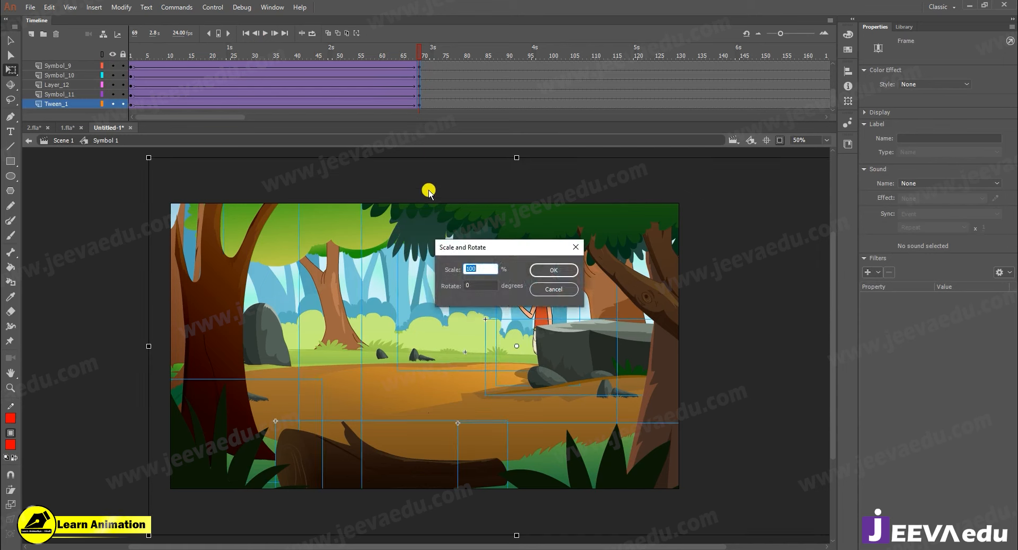
type("1")
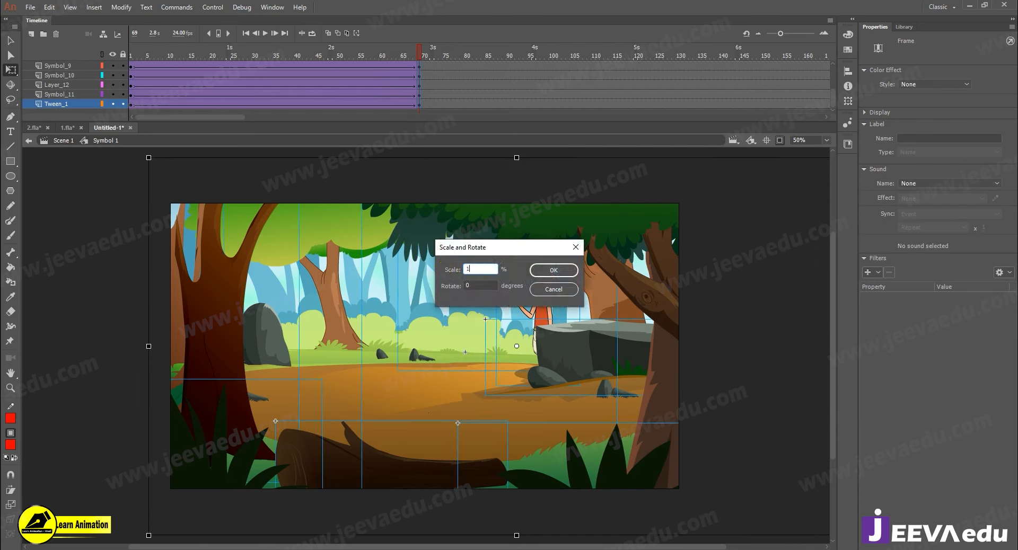
type("0")
key("BackSpace")
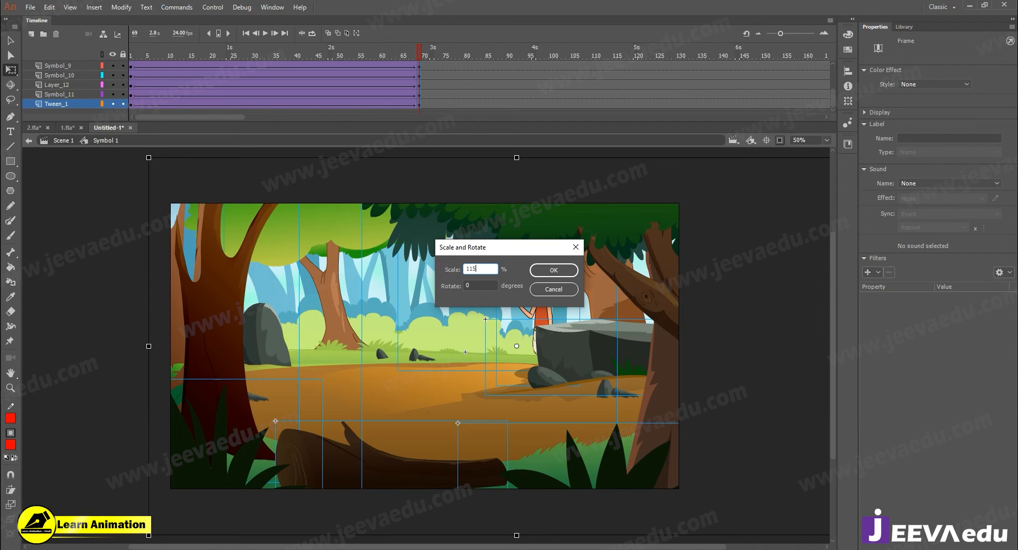
key("Return")
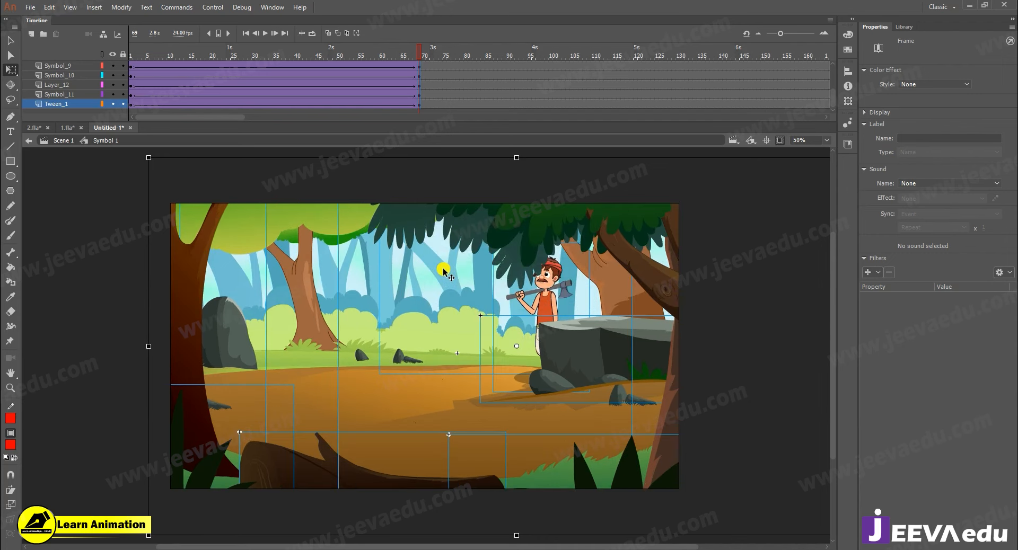
Preview the zoom from frame 1 and move the woodcutter at frame 69 to the middle of the dirt path
left_click_drag(419, 51, 131, 40)
key("Return")
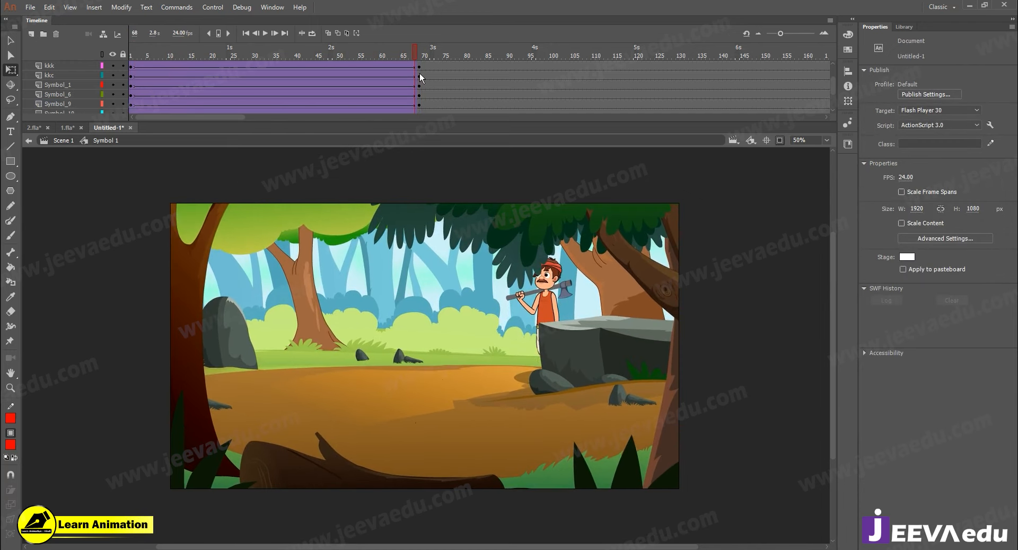
key("v")
left_click_drag(546, 306, 407, 318)
left_click(376, 35)
left_click_drag(370, 57, 119, 113)
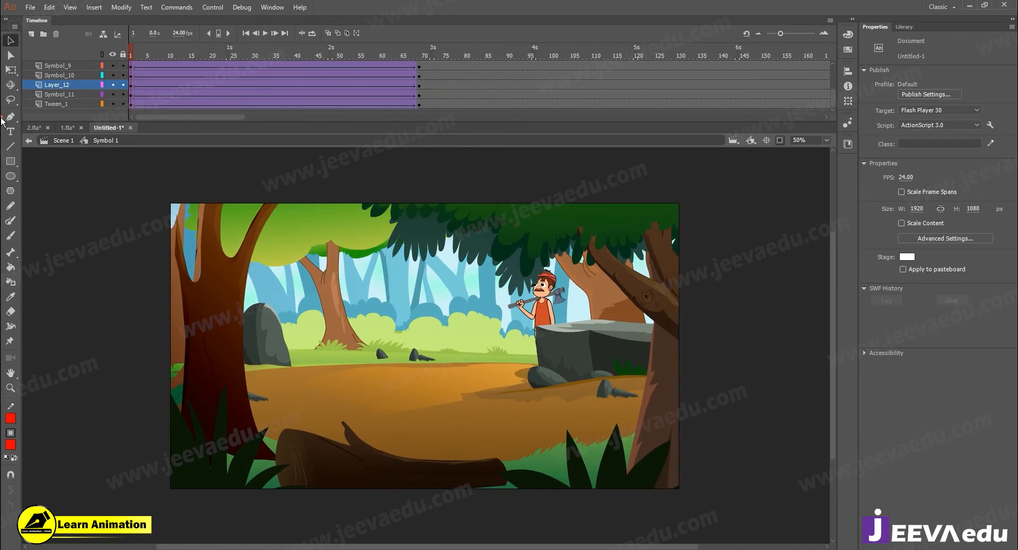
Isolate Layer_12 to review the woodcutter's walk from frame 1 to 69, and show all layers again
left_click(542, 321)
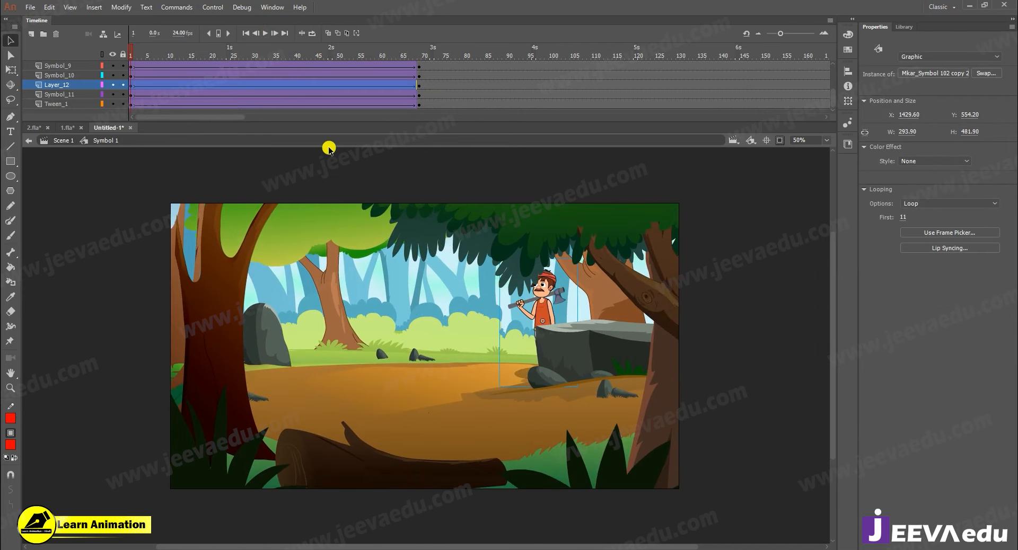
left_click(115, 84, "alt")
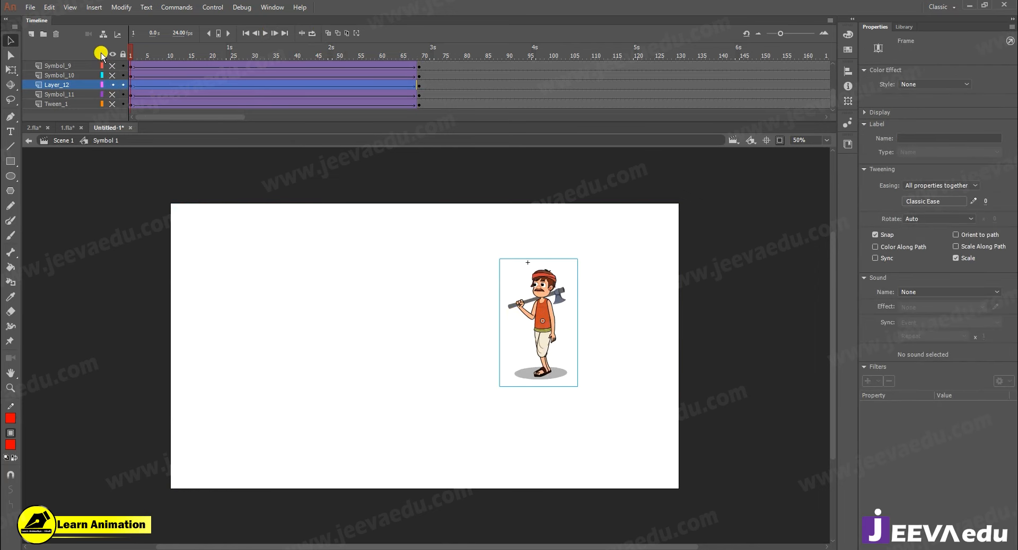
left_click(113, 85)
key("Return")
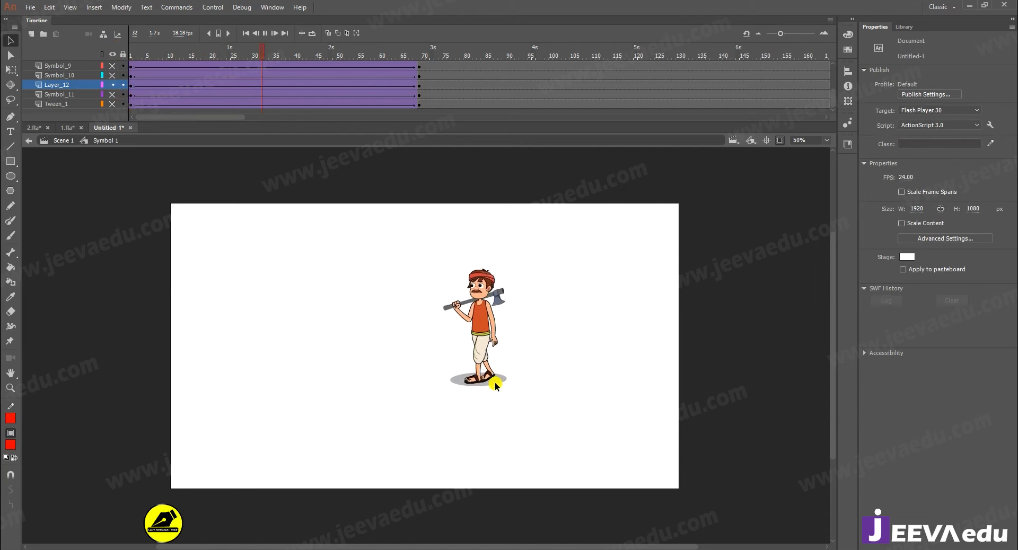
key("Return")
key("Return")
left_click_drag(344, 50, 421, 78)
left_click(427, 371)
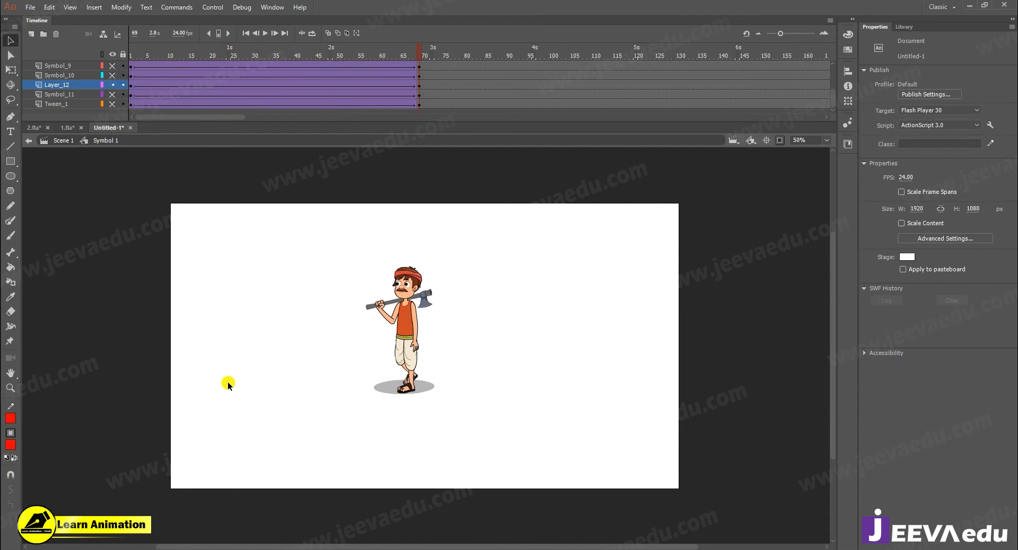
left_click(112, 68)
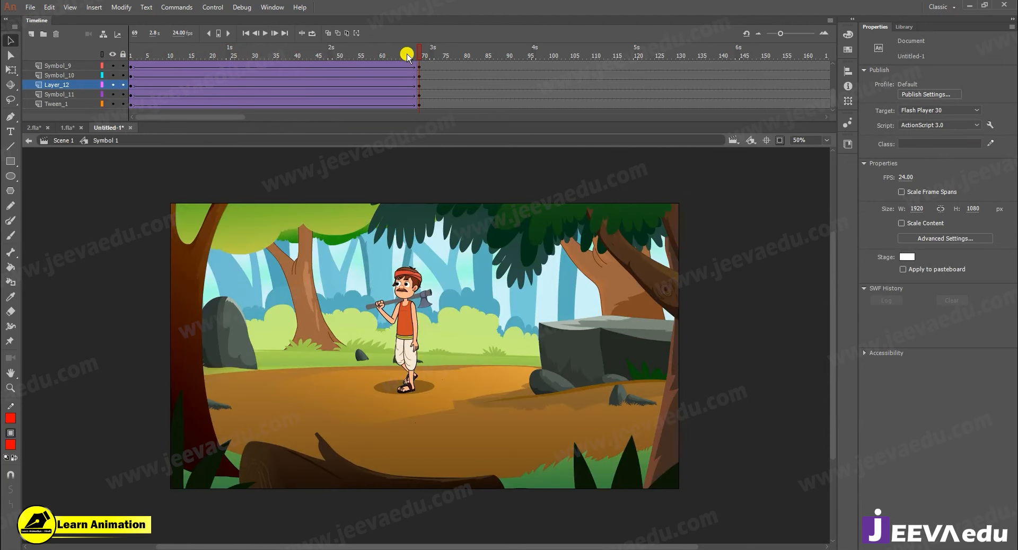
Hide the voice layer Layer_18 while keeping all artwork layers visible
left_click_drag(412, 52, 415, 88)
scroll(168, 70, "up", 5)
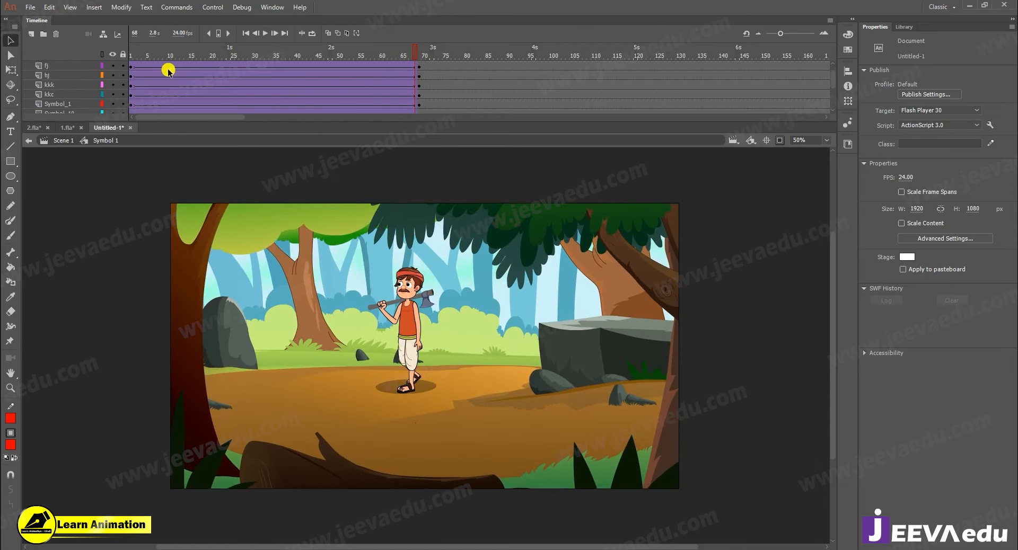
scroll(120, 71, "up", 1)
left_click(112, 65, "alt")
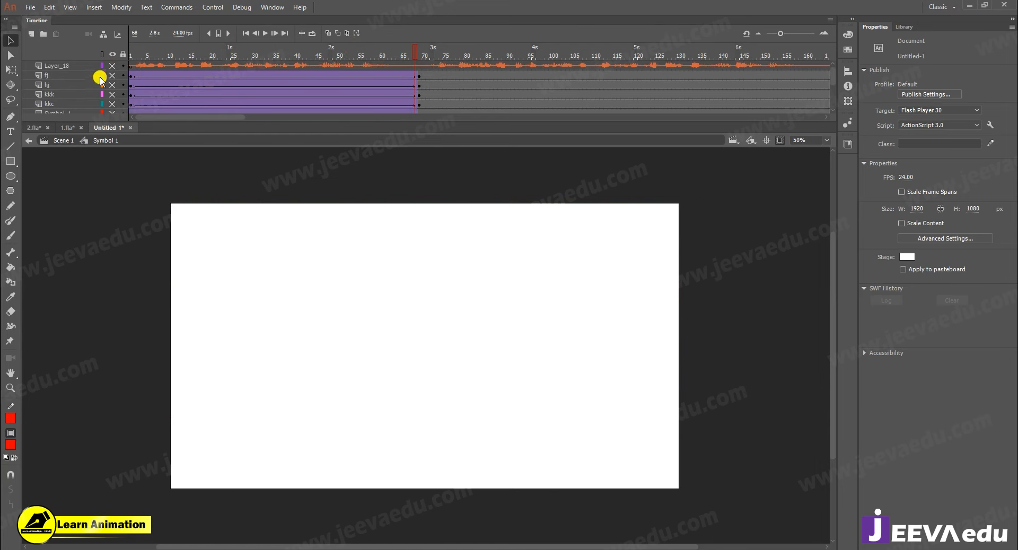
left_click(113, 68, "alt")
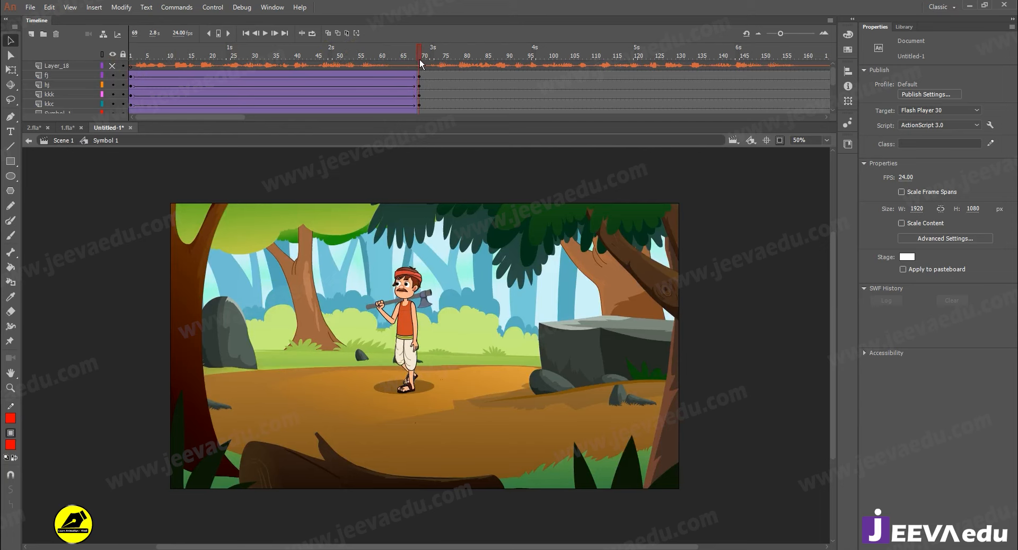
At frame 69, enlarge the two dark foreground bushes and move them apart toward the outer lower corners of the stage
left_click_drag(294, 79, 419, 95)
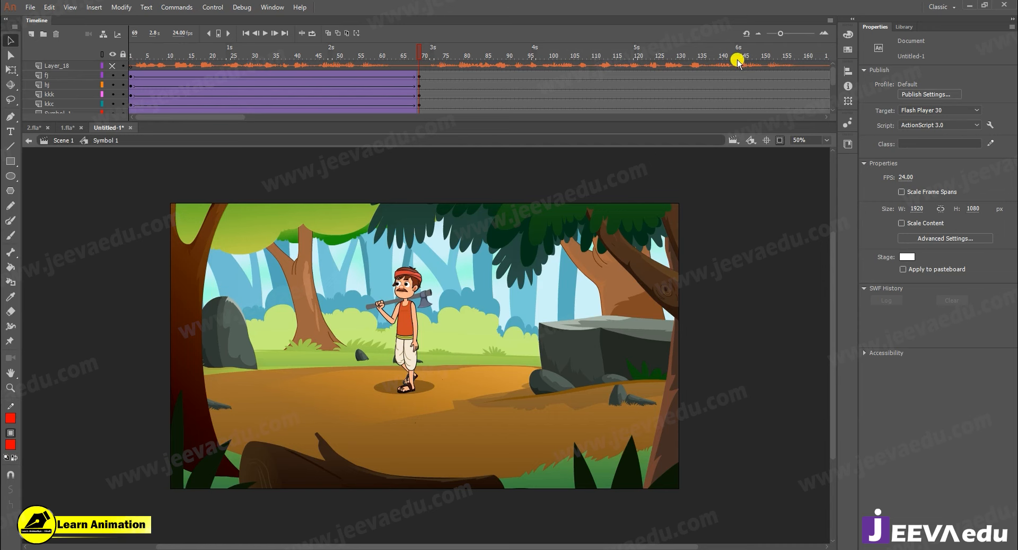
left_click(780, 141)
key("ctrl+minus")
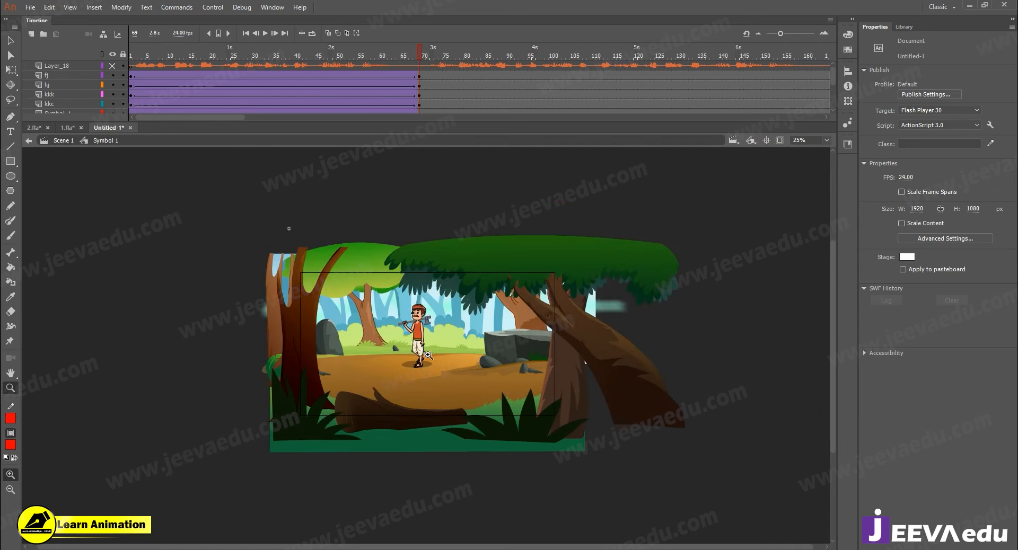
left_click(308, 441)
left_click(511, 427, "shift")
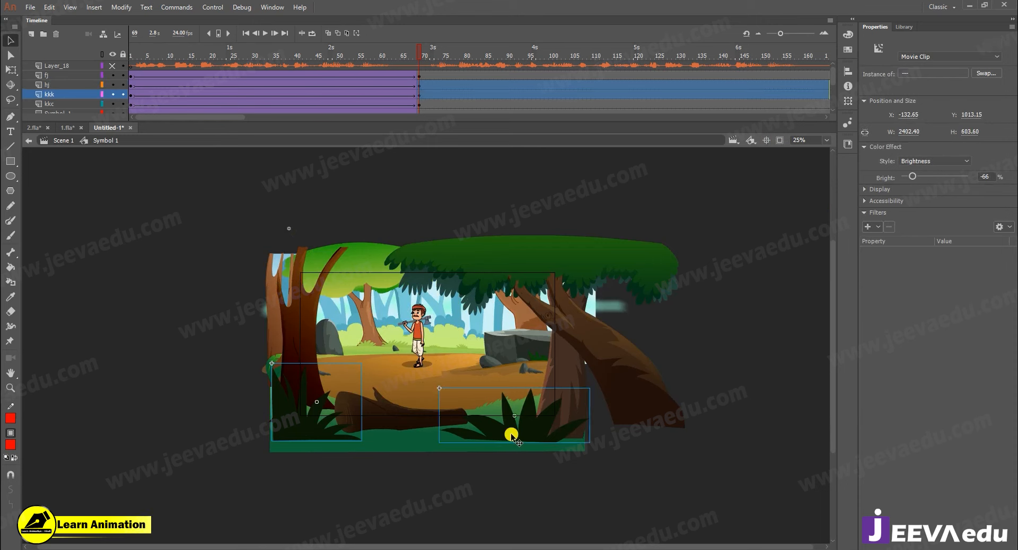
key("q")
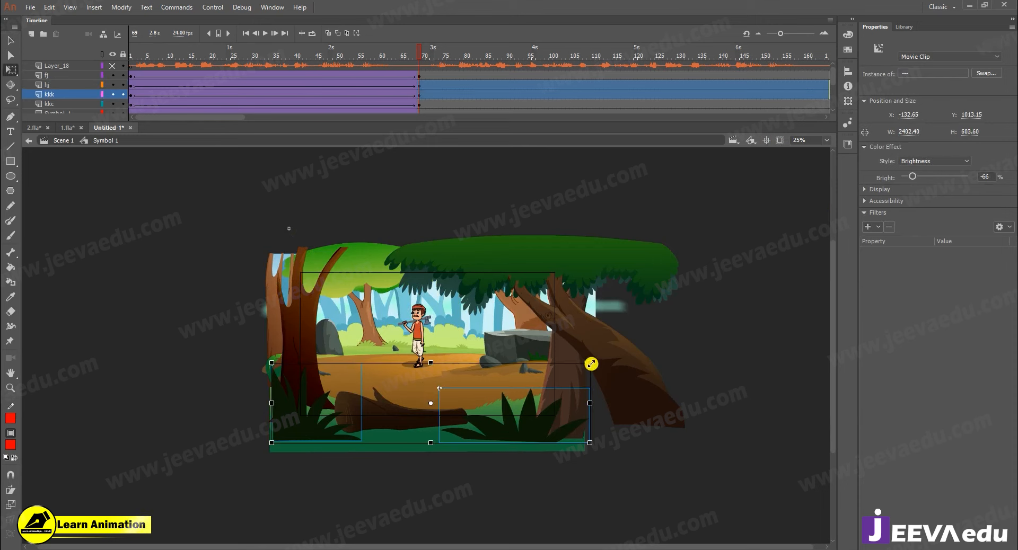
left_click_drag(591, 364, 626, 354)
left_click(618, 498)
left_click_drag(563, 440, 581, 456)
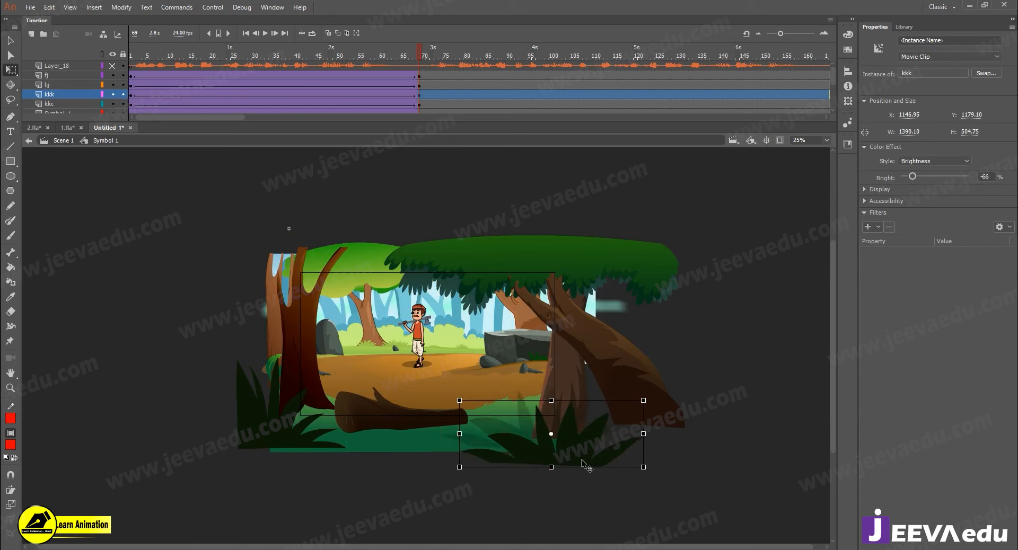
left_click_drag(299, 438, 282, 441)
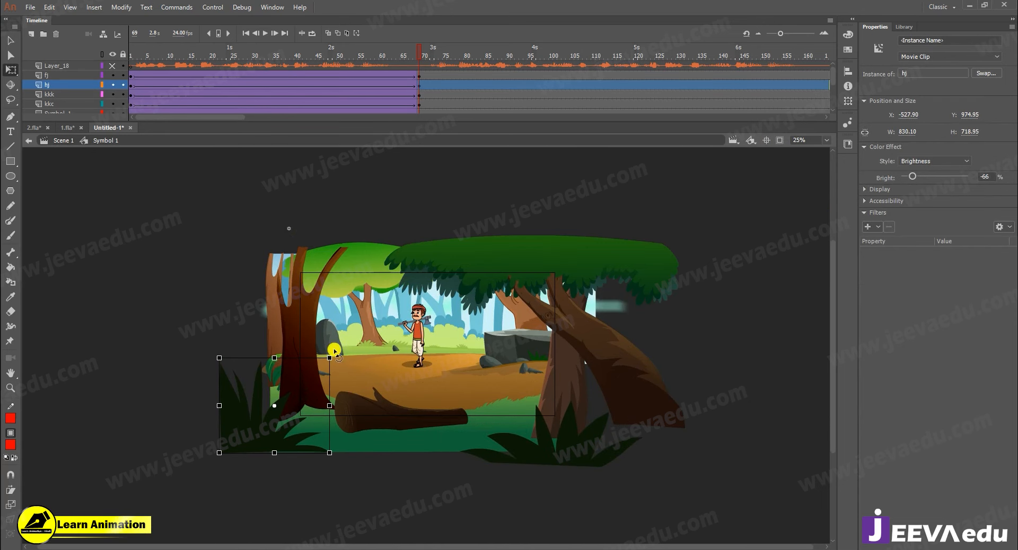
Enlarge the large foreground tree on layer fj to about 2750 by 1766 px and move it farther right and slightly up
left_click(586, 343)
left_click_drag(684, 235, 716, 215)
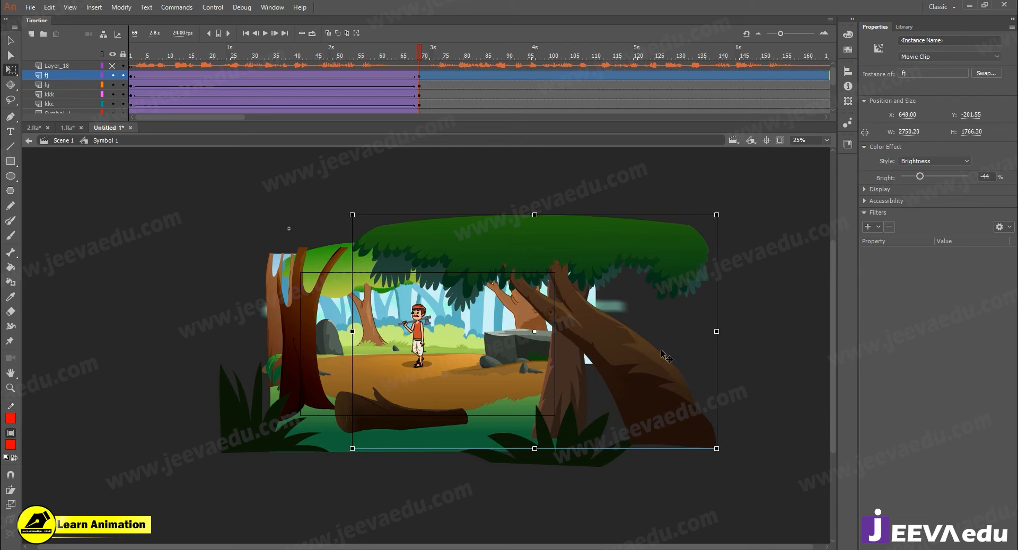
left_click_drag(663, 357, 708, 341)
Scale the right-hand tree trunk on Symbol_9 to 102% twice at frame 69
left_click(573, 378)
left_click(583, 368)
key("ctrl+alt+s")
type("102")
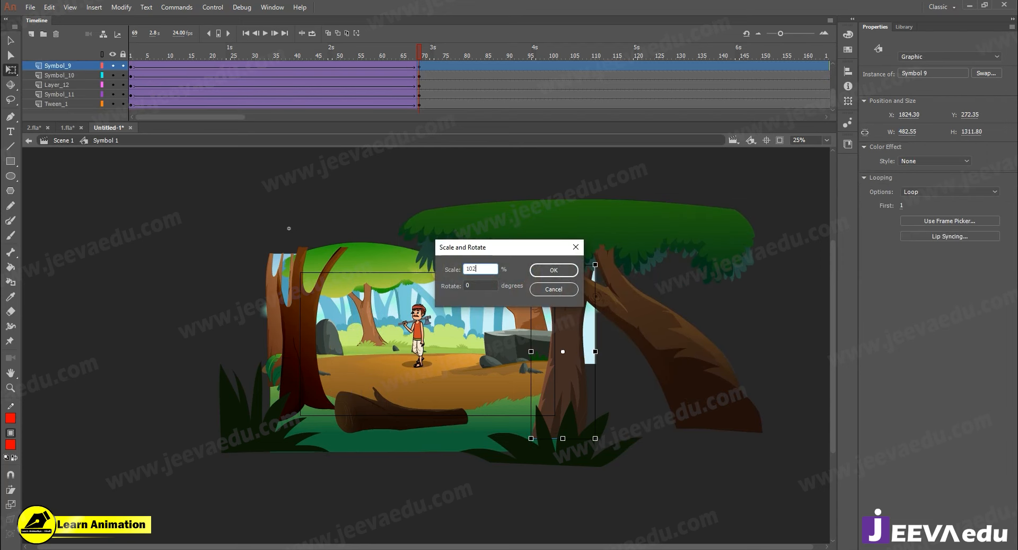
key("Return")
key("ctrl+alt+s")
key("Return")
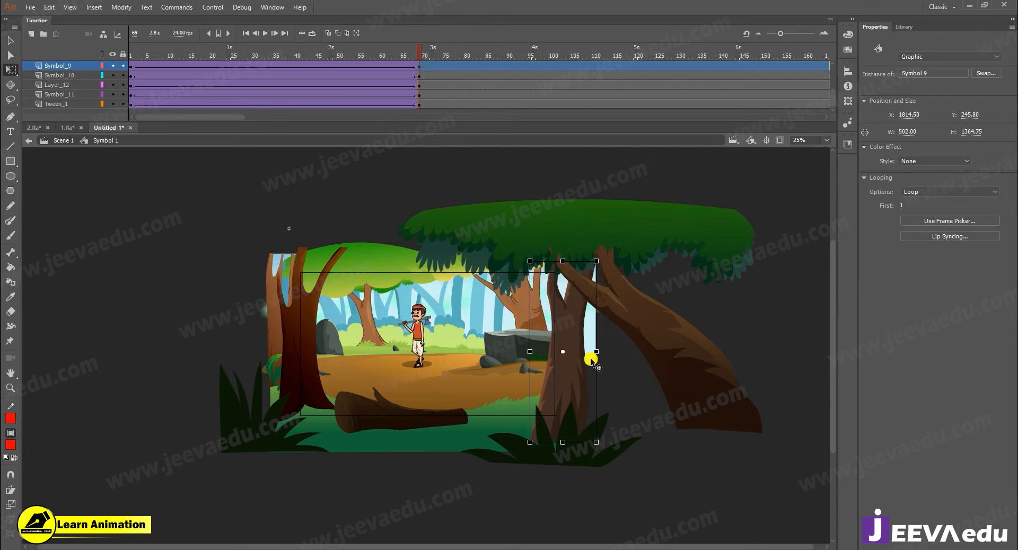
Shift the right-hand tree trunk on Symbol_9 40 px to the right
key("shift+Right")
key("shift+Right")
key("shift+Right")
key("shift+Right")
key("shift+Right")
key("shift+Right")
key("shift+Right")
key("shift+Right")
key("shift+Right")
key("shift+Right")
key("shift+Right")
key("shift+Right")
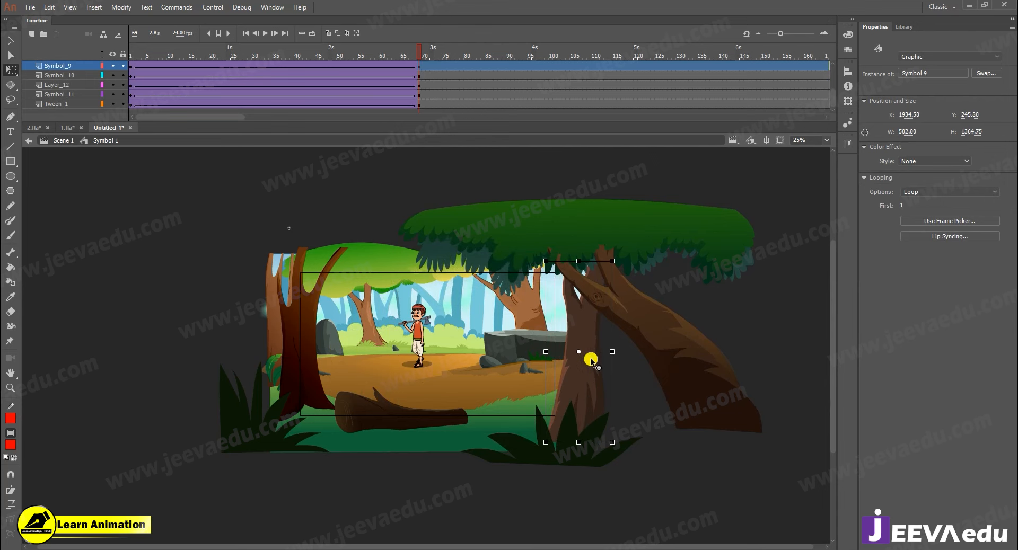
key("shift+Left")
key("shift+Left")
key("shift+Left")
key("shift+Left")
key("shift+Left")
key("shift+Left")
key("shift+Left")
key("shift+Left")
Scale the left foreground tree on Symbol_1 to 104% and shift it left to about X -262
left_click(340, 321)
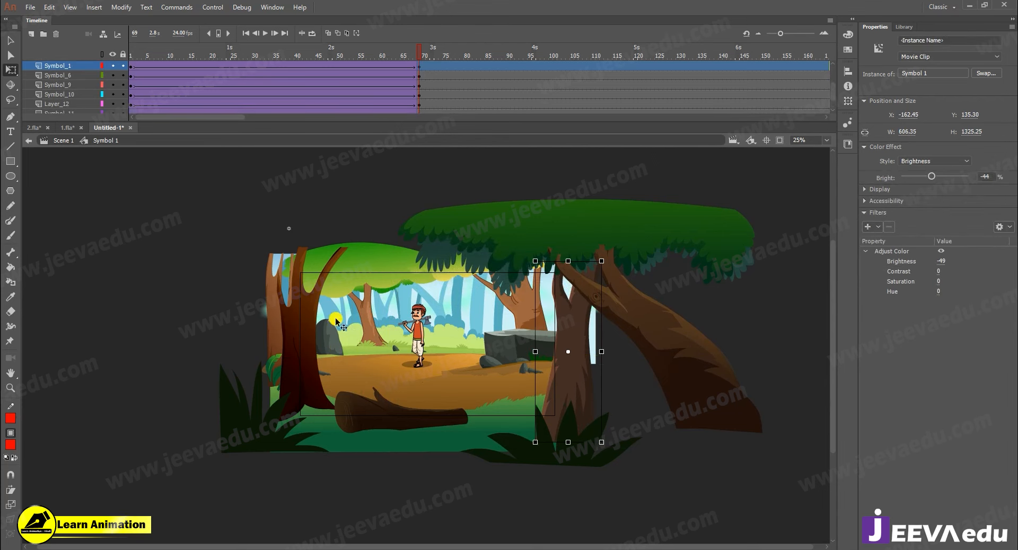
key("ctrl+alt+s")
type("104")
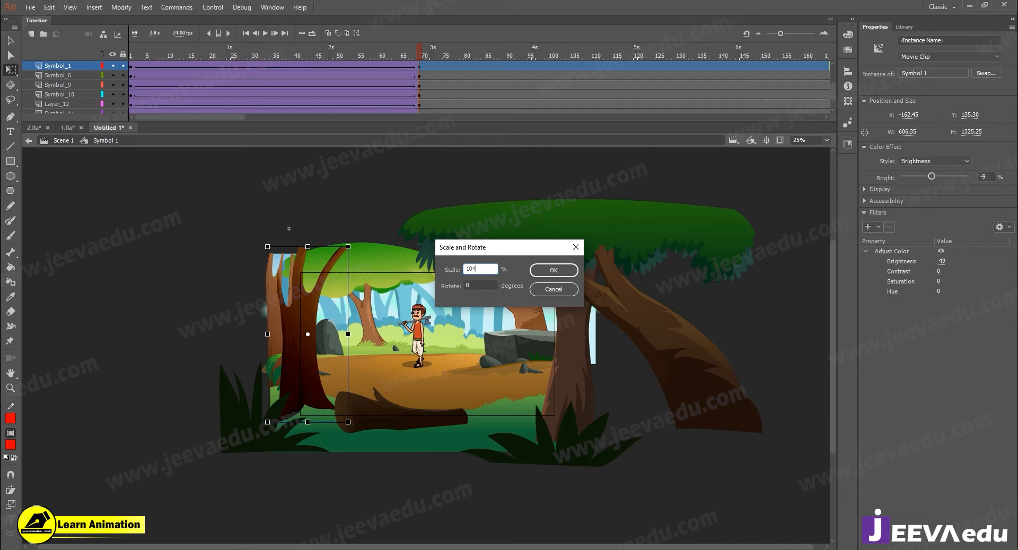
key("Return")
key("Left")
key("Left")
key("Left")
key("Left")
key("Left")
key("Left")
key("Left")
key("Left")
key("Left")
key("Left")
key("Left")
key("Left")
key("Left")
key("Left")
key("Left")
key("Left")
key("Left")
key("Left")
key("Left")
key("Left")
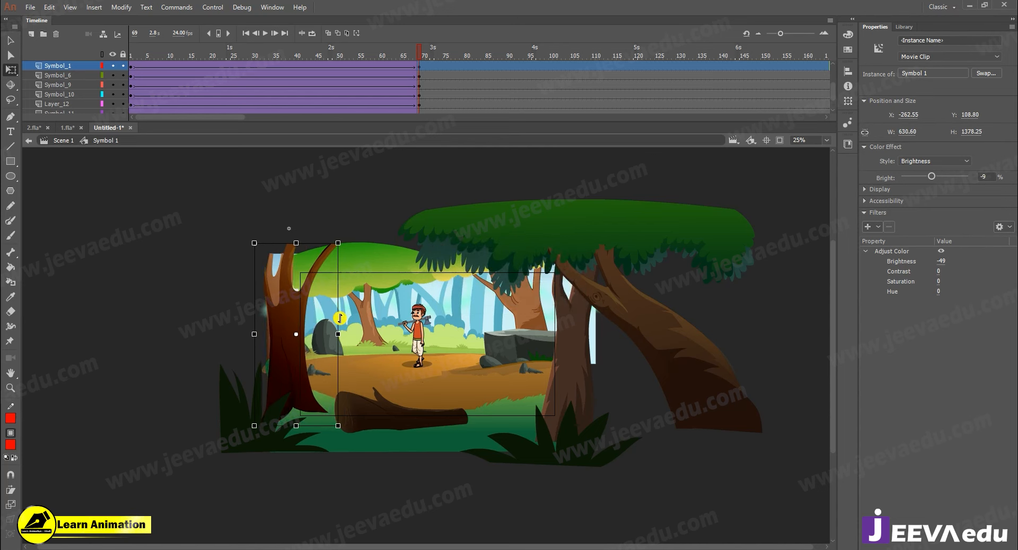
Clip the artwork outside the stage and play the animation from frame 1 to check the zoom and parallax
left_click(778, 141)
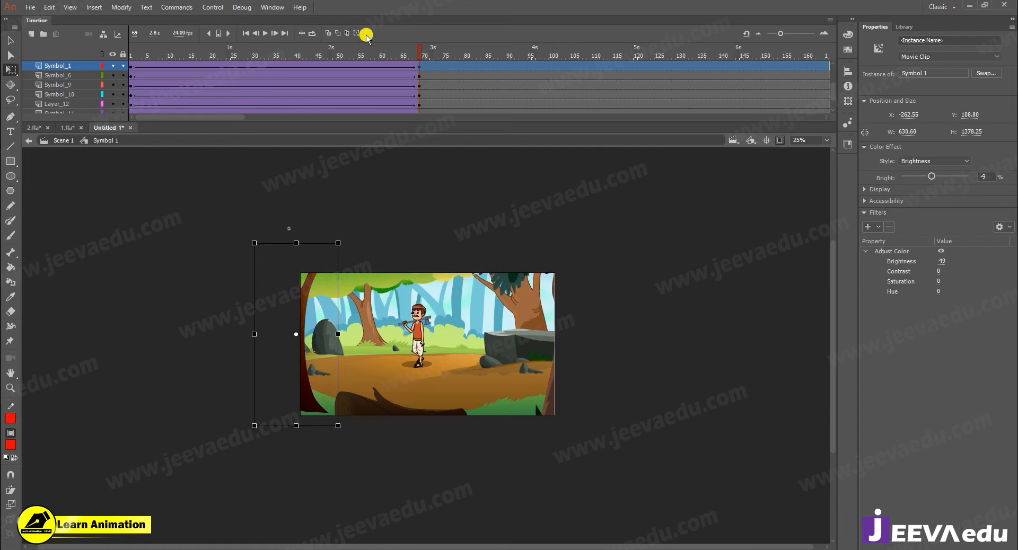
left_click(430, 346)
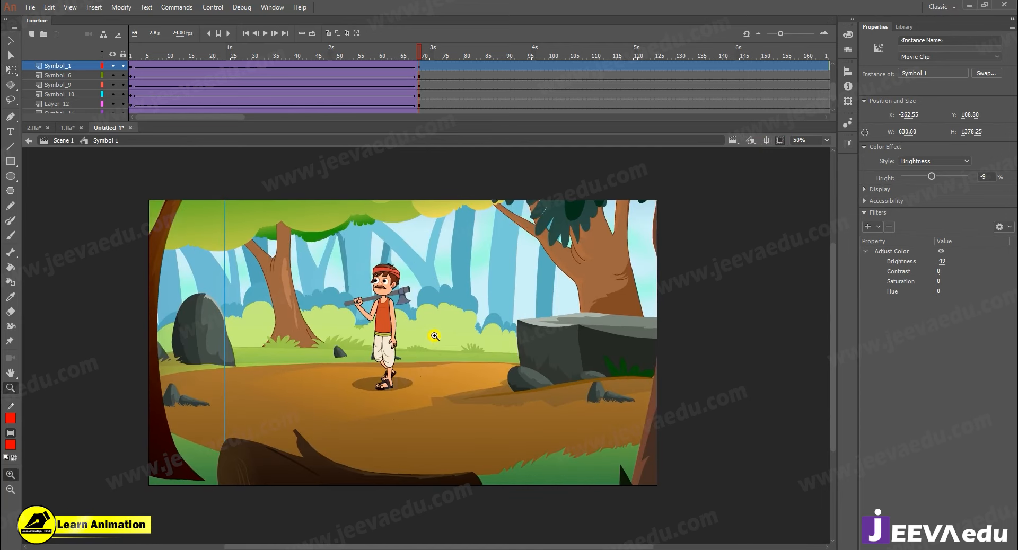
scroll(411, 76, "up", 3)
left_click_drag(412, 55, 17, 156)
key("Return")
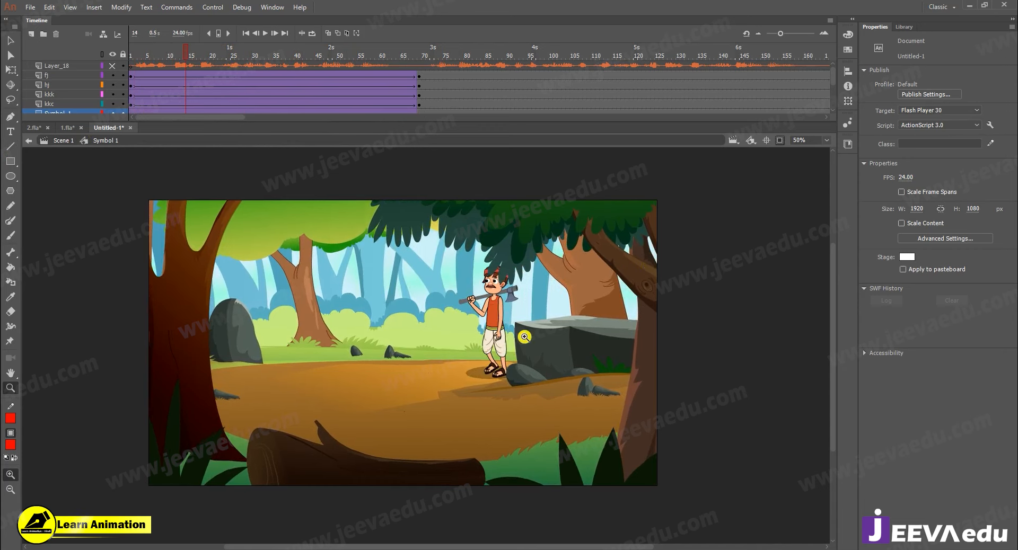
left_click_drag(186, 58, 131, 60)
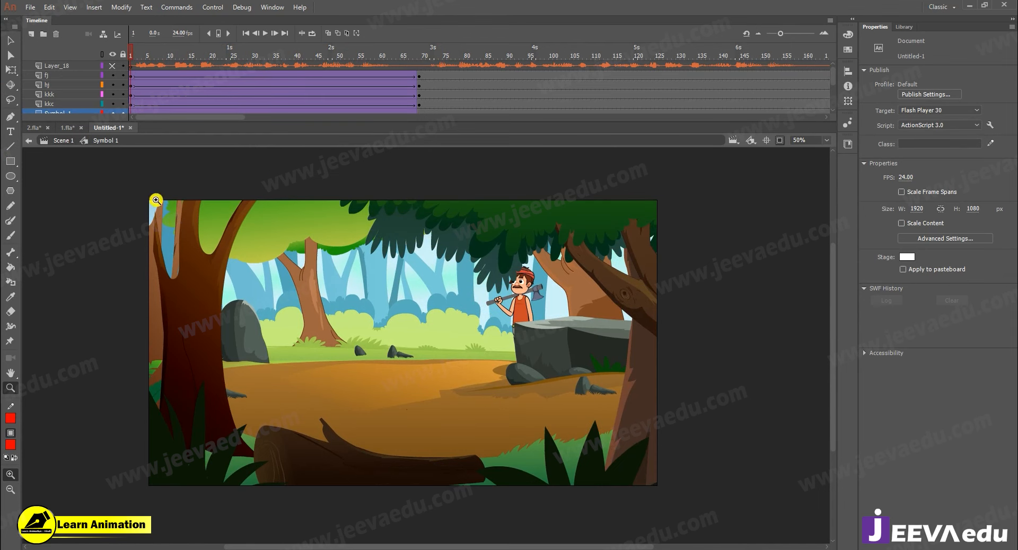
left_click_drag(139, 48, 206, 122)
key("Return")
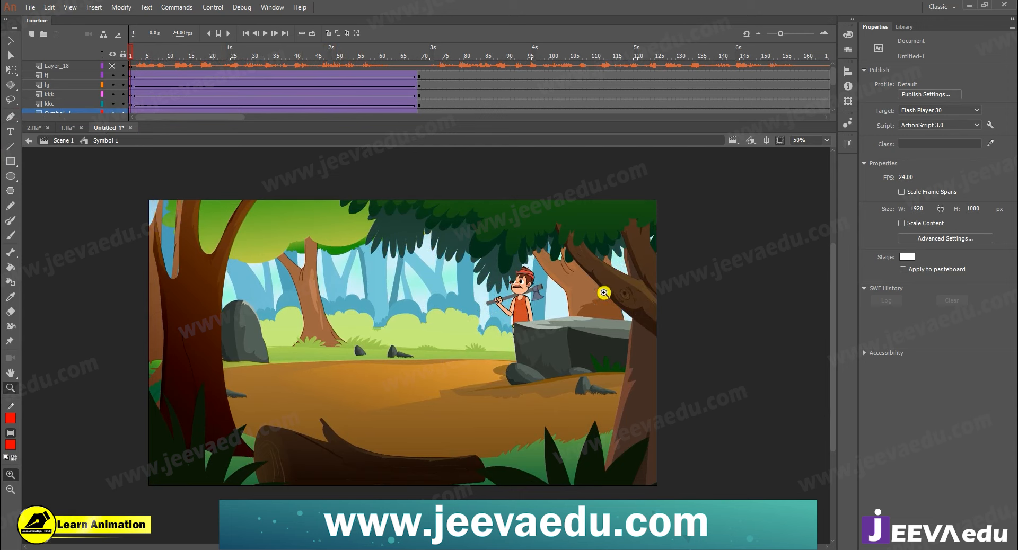
left_click_drag(145, 56, 3, 133)
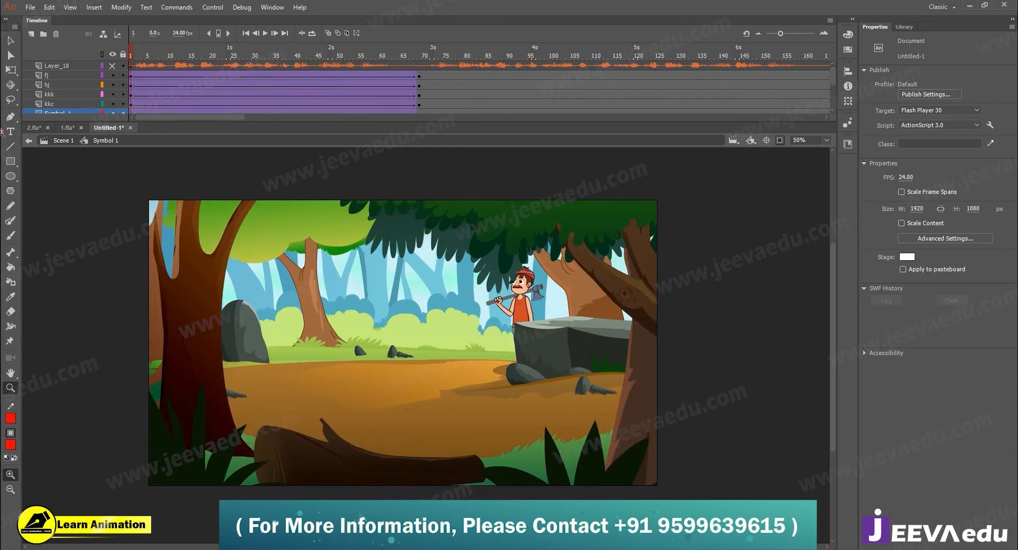
key("Return")
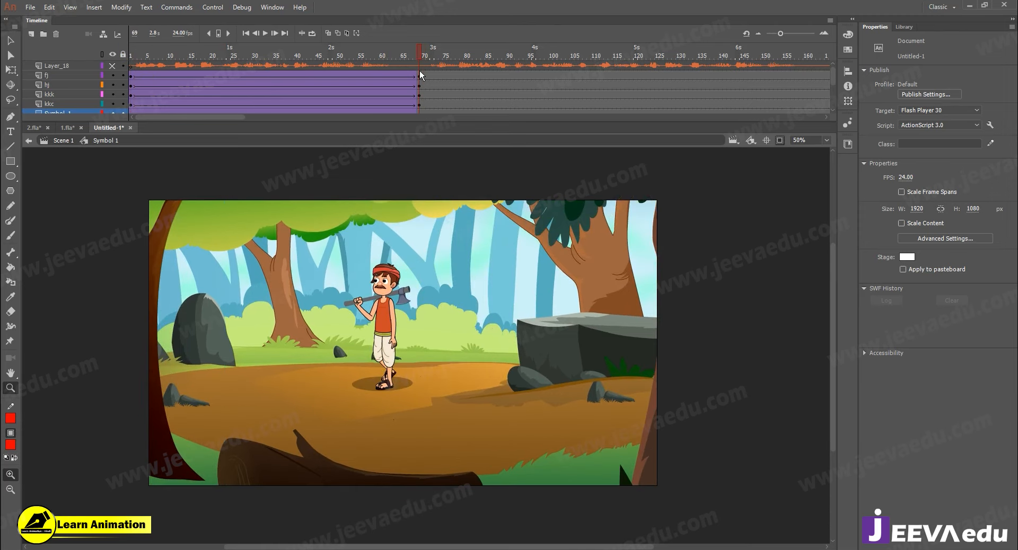
Reveal the off-stage artwork, then enlarge the foreground log at frame 69 to about 1199 by 416 px and shift it down and left
left_click(780, 140)
key("ctrl+minus")
key("v")
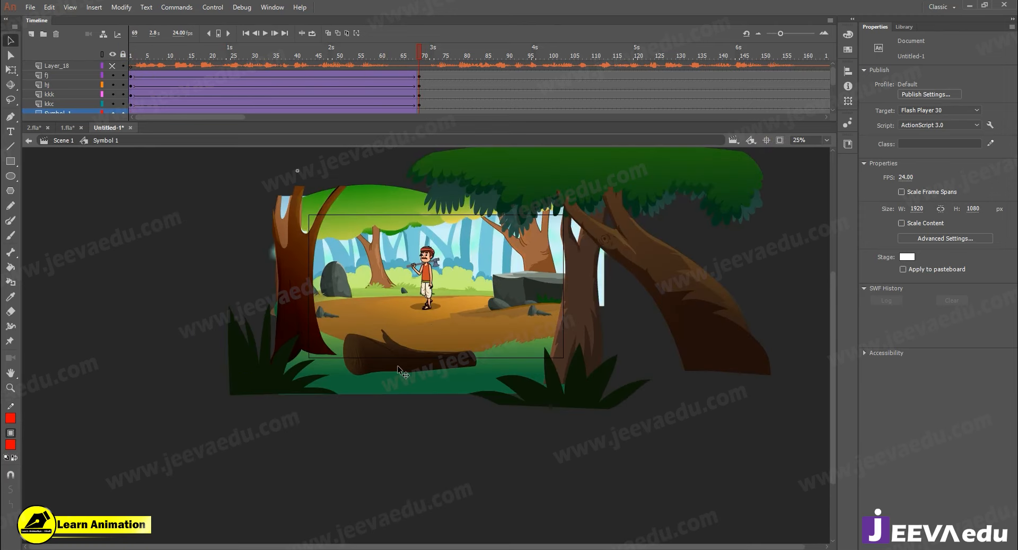
left_click(402, 373)
key("q")
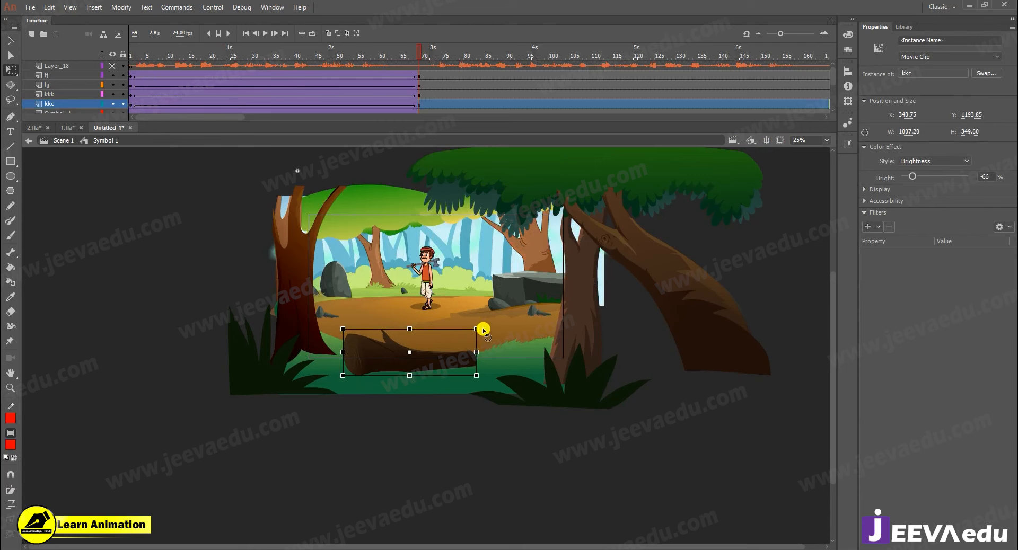
left_click_drag(479, 325, 492, 322)
mouse_move(453, 370)
left_mouse_down()
mouse_move(443, 388)
mouse_move(442, 380)
left_mouse_up()
Clip the artwork to the stage again and scrub between frames 1 and 69 to review the layered zoom
left_click(779, 140)
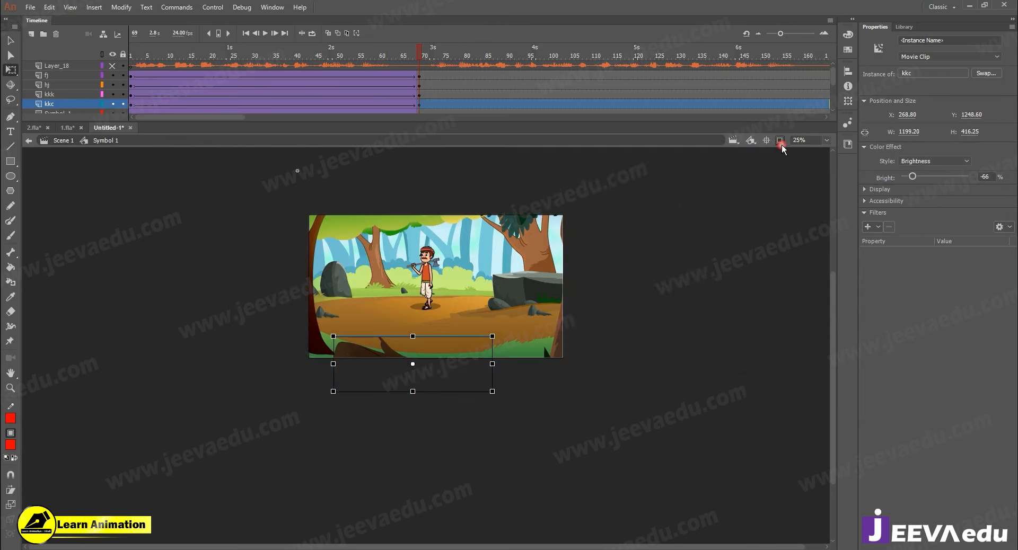
key("z")
left_click(337, 432)
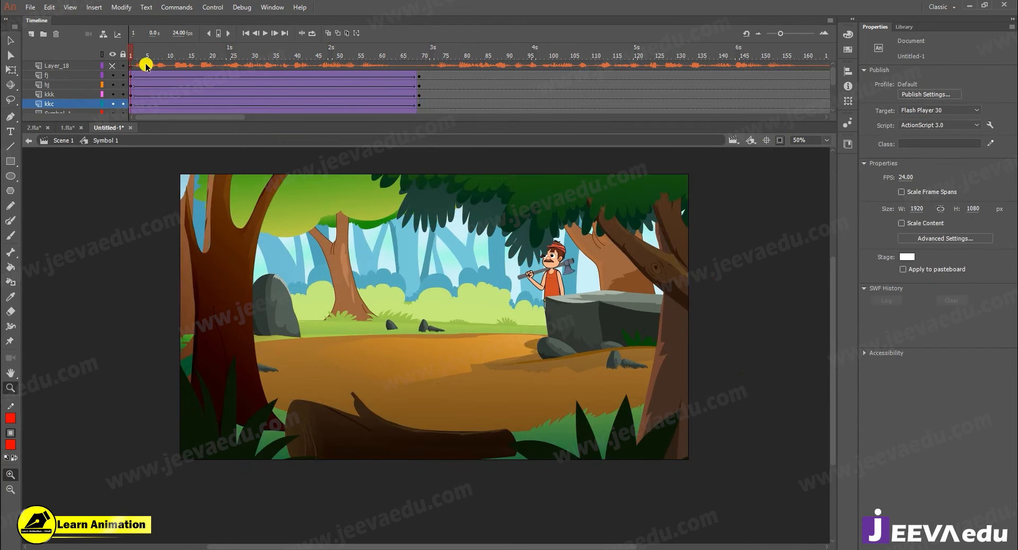
left_click_drag(138, 54, 2, 161)
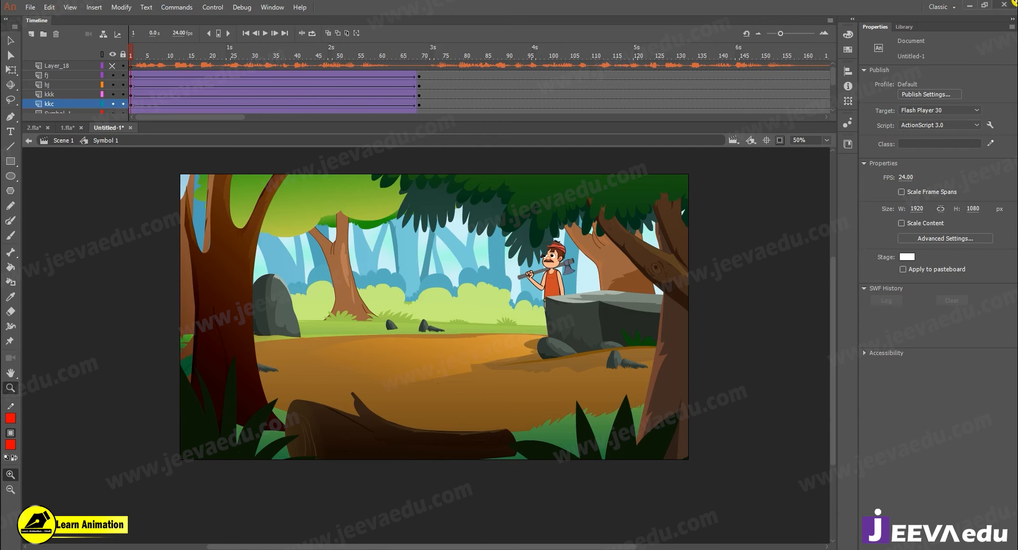
left_click_drag(137, 57, 23, 90)
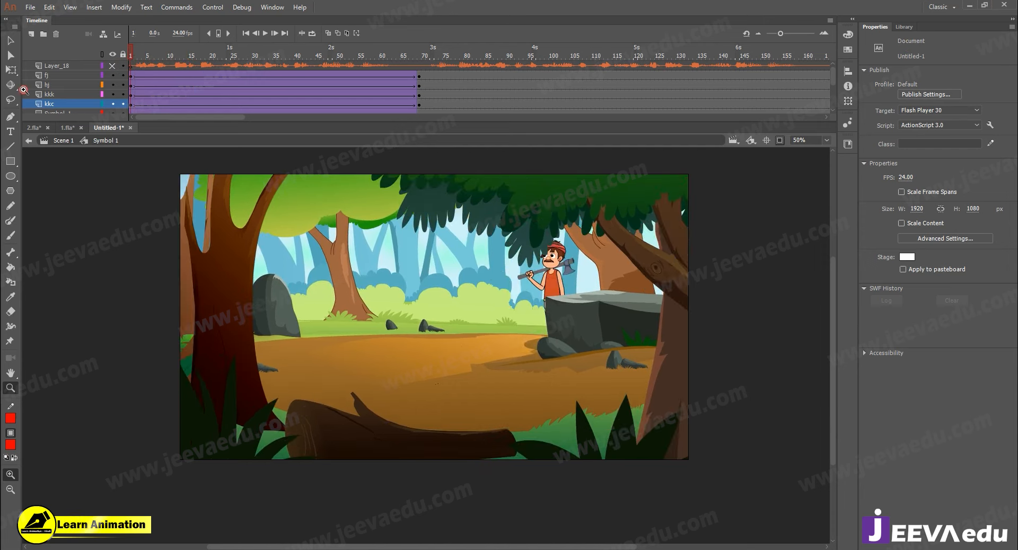
left_click_drag(147, 55, 111, 145)
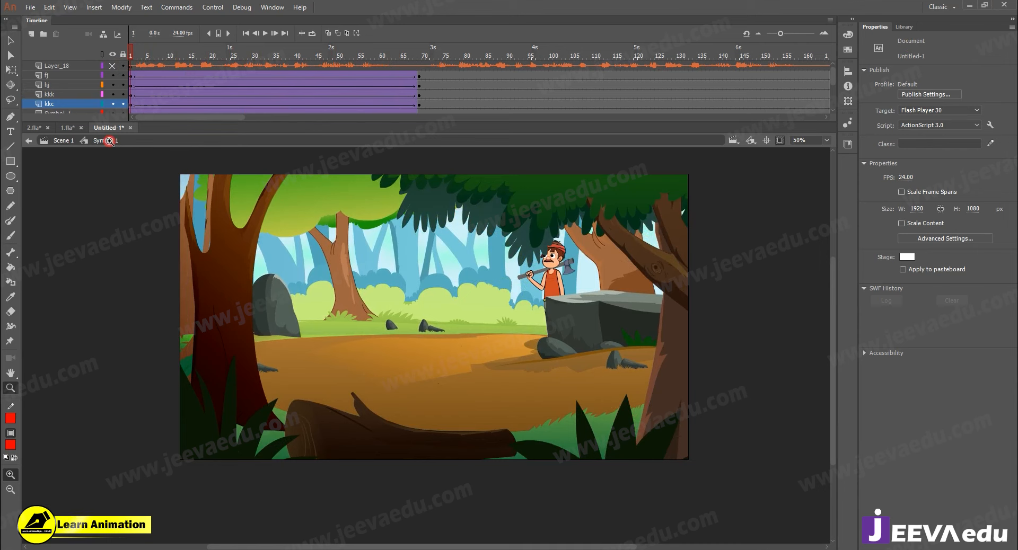
left_click_drag(161, 55, 419, 101)
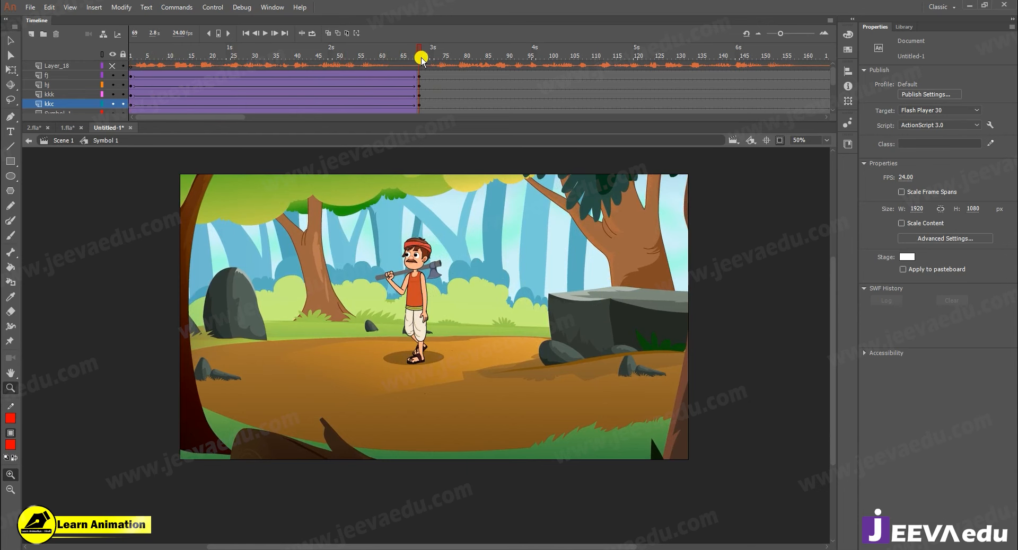
Nudge the left foreground tree on Symbol_1 slightly to the right at frame 69
left_click_drag(418, 59, 422, 116)
key("v")
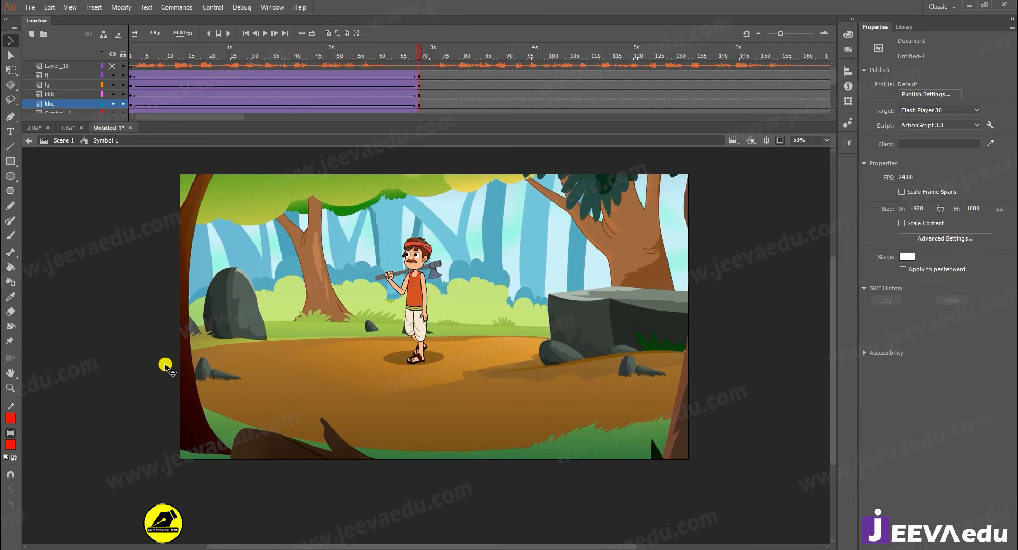
left_click(189, 380)
key("Right")
key("Right")
key("Right")
key("Right")
key("Right")
key("Right")
key("Right")
key("Right")
key("Right")
key("Right")
key("Right")
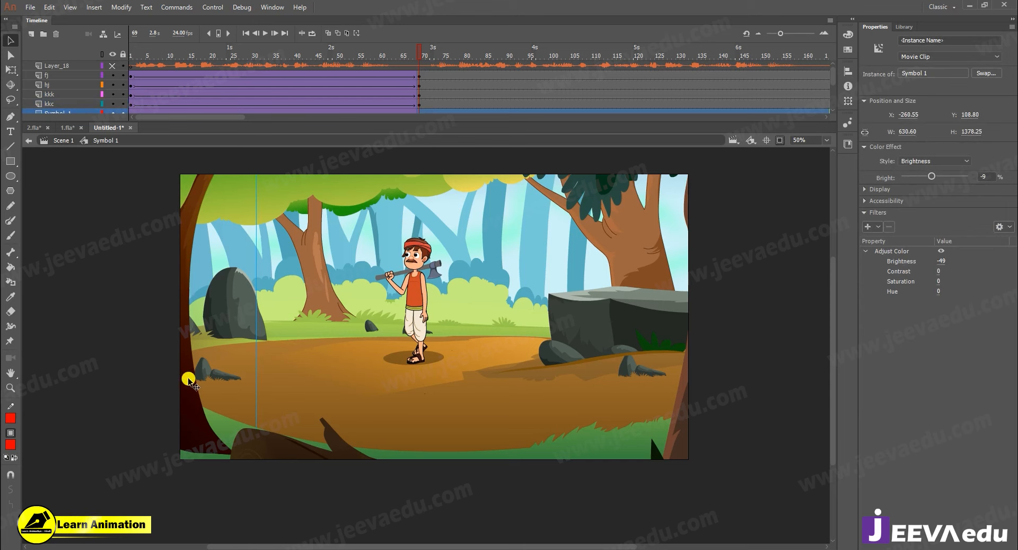
left_click(679, 387)
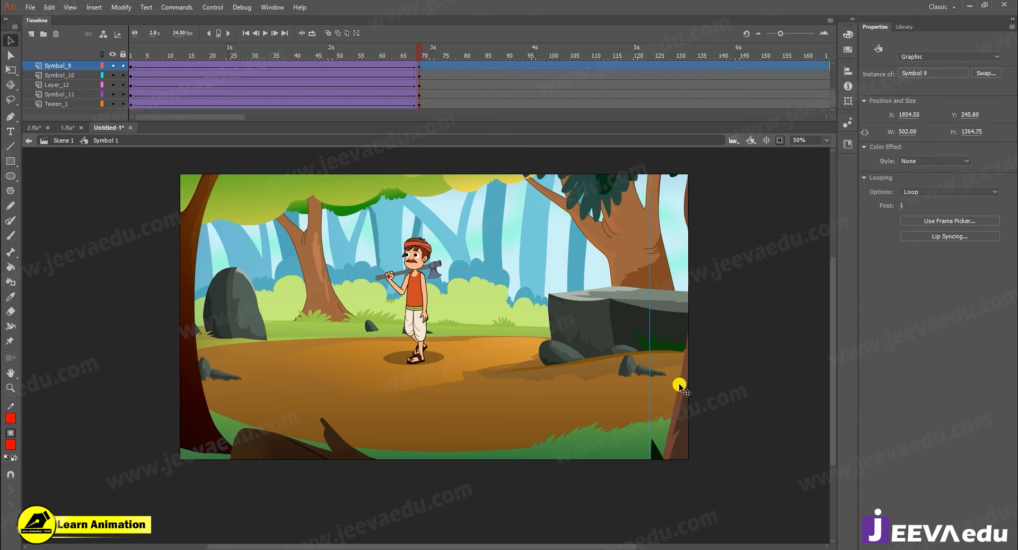
Play the animation from frame 1 to 69, show the voice layer Layer_18 again, and continue playback past frame 69
left_click(131, 53)
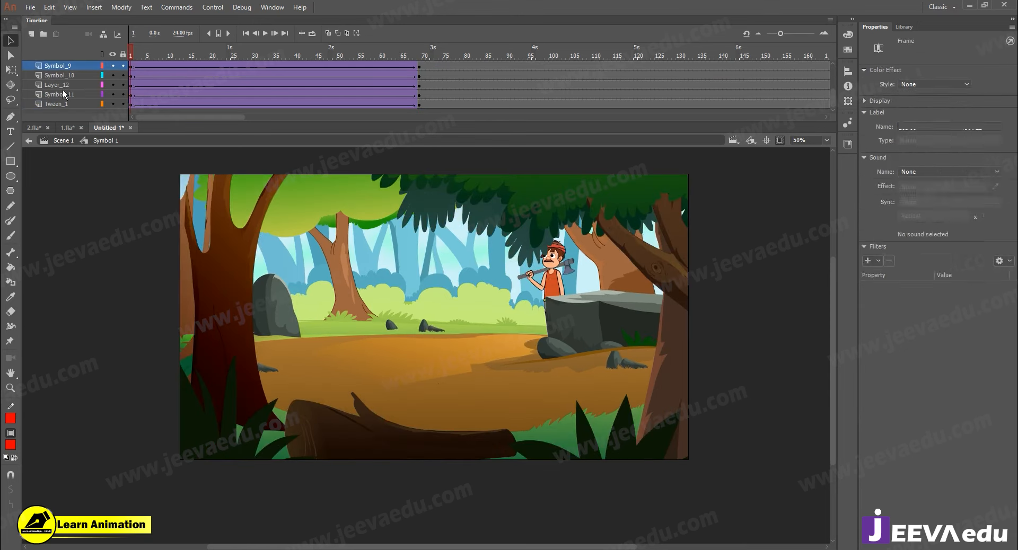
key("Return")
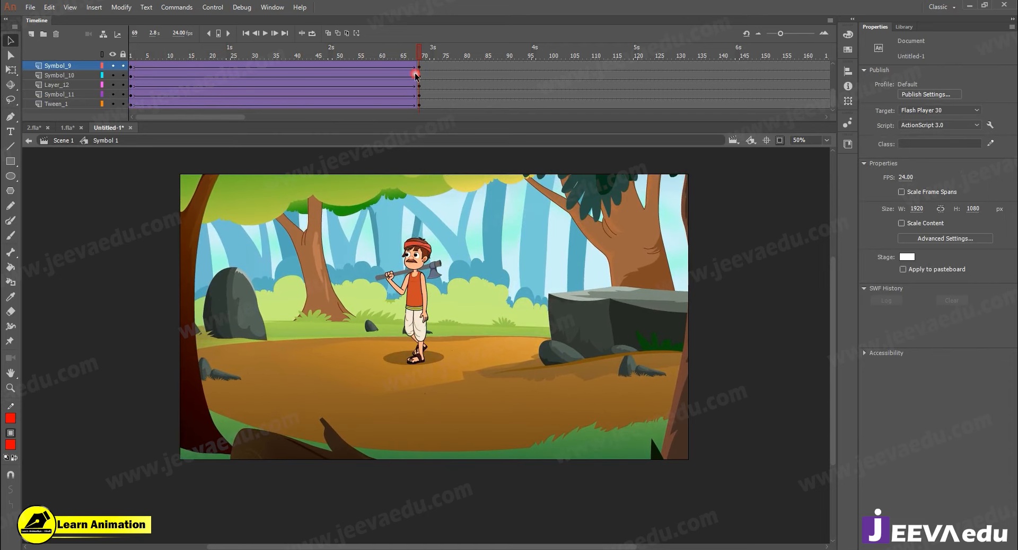
scroll(437, 72, "up", 3)
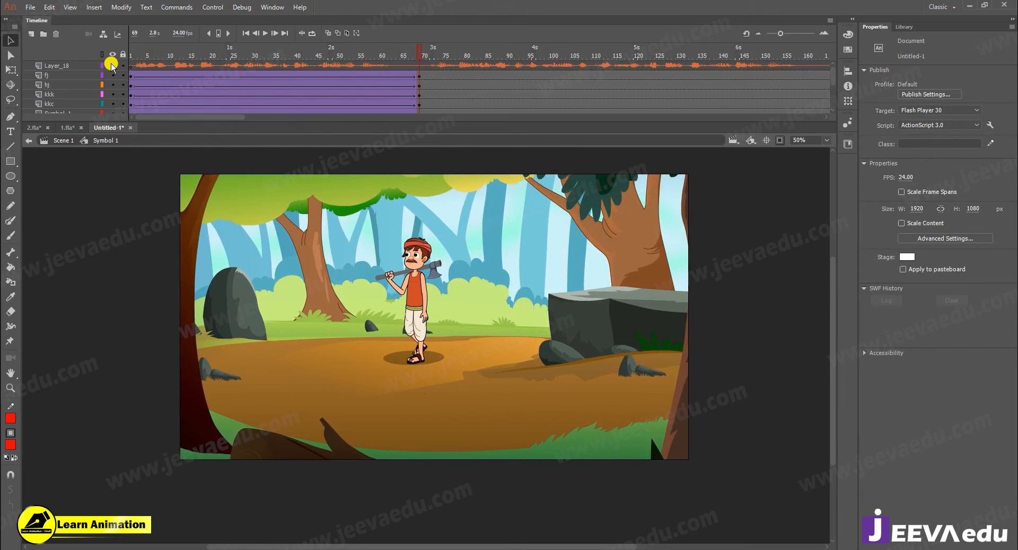
key("Return")
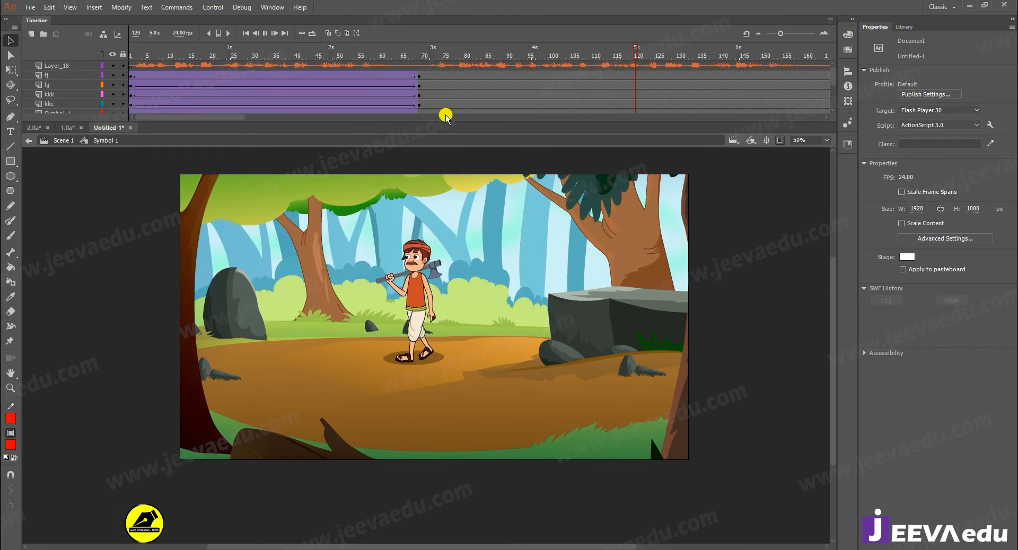
Play the scene with its voice track past frame 170, then return the playhead to frame 70
key("Return")
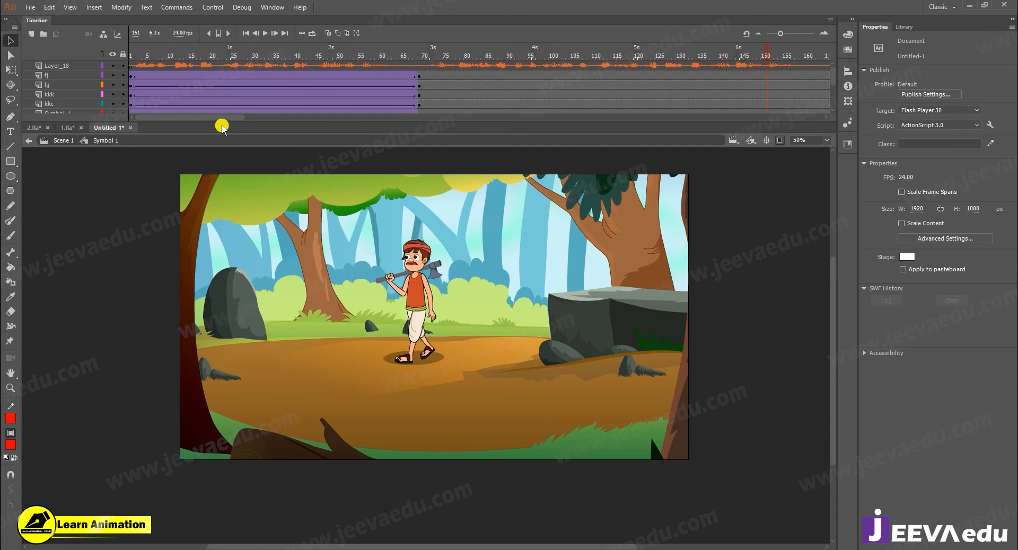
left_click_drag(221, 119, 253, 115)
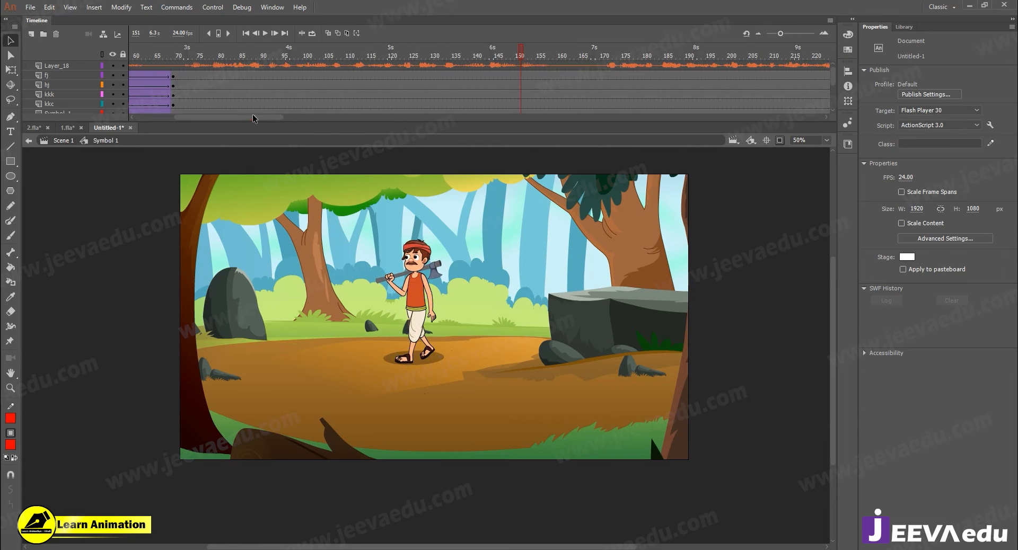
left_click_drag(527, 63, 178, 77)
left_click(600, 77)
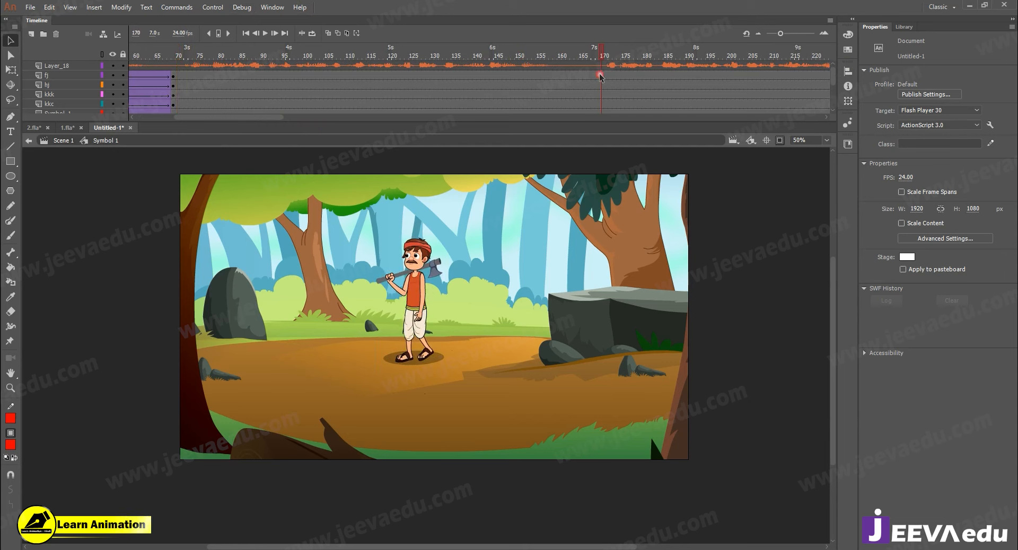
key("Return")
left_click_drag(682, 58, 179, 153)
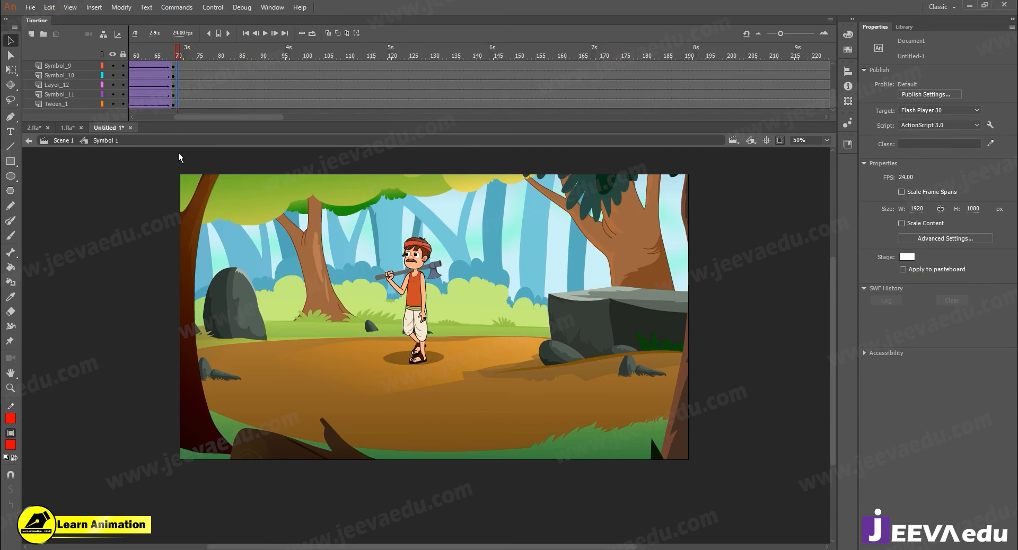
Examine the woodcutter poses in 1.fla and the background scenes in 2.fla
left_click(67, 128)
left_click(432, 395)
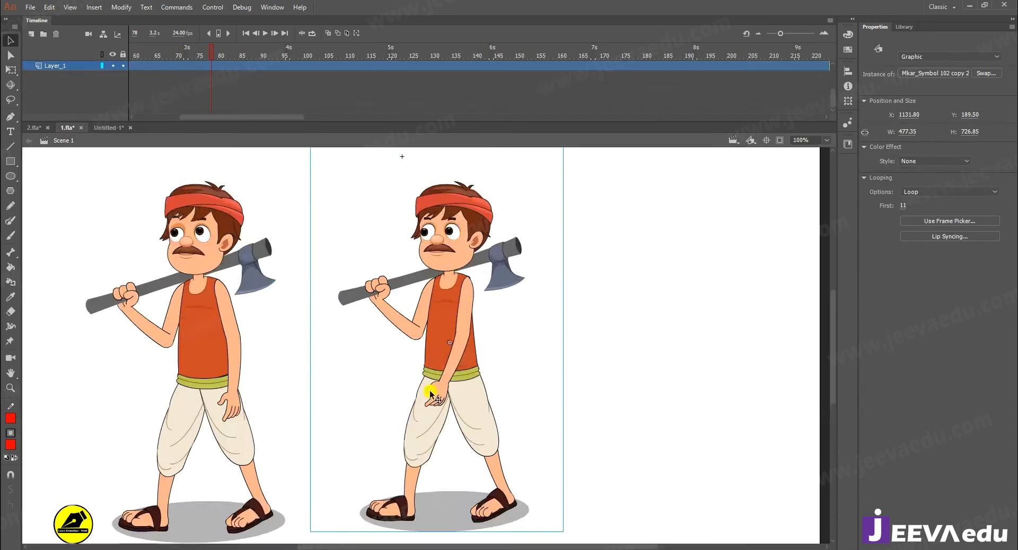
left_click(375, 381, "alt")
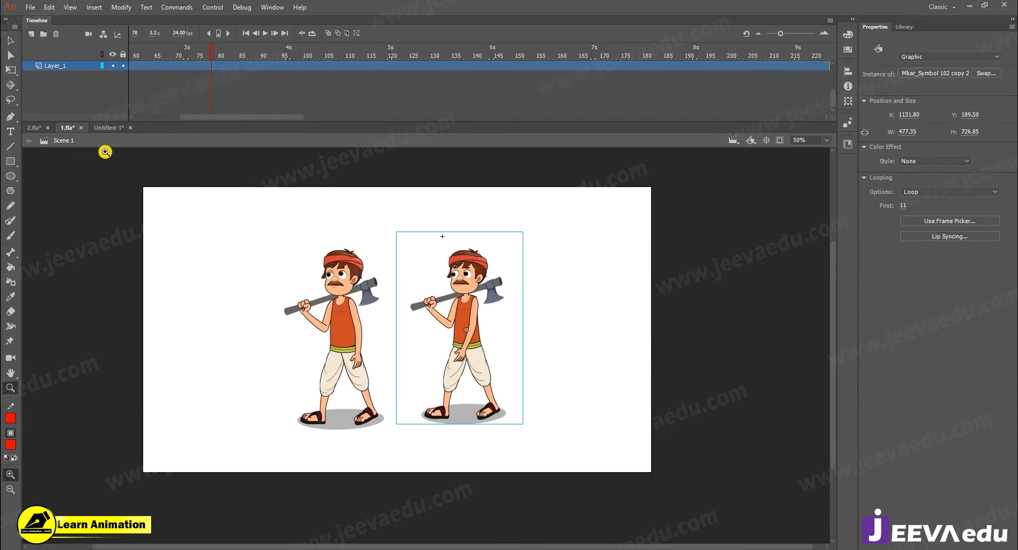
left_click(27, 129)
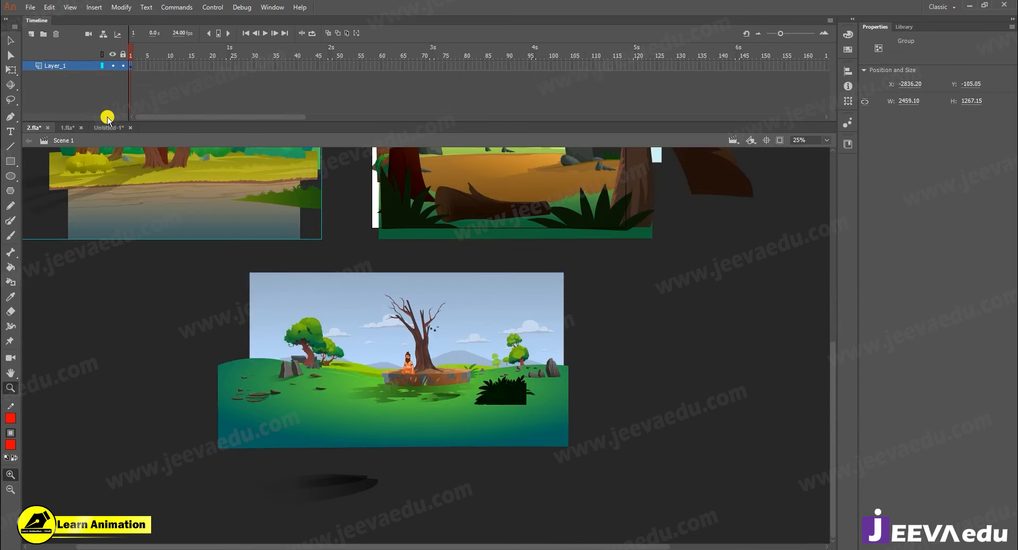
left_click(71, 128)
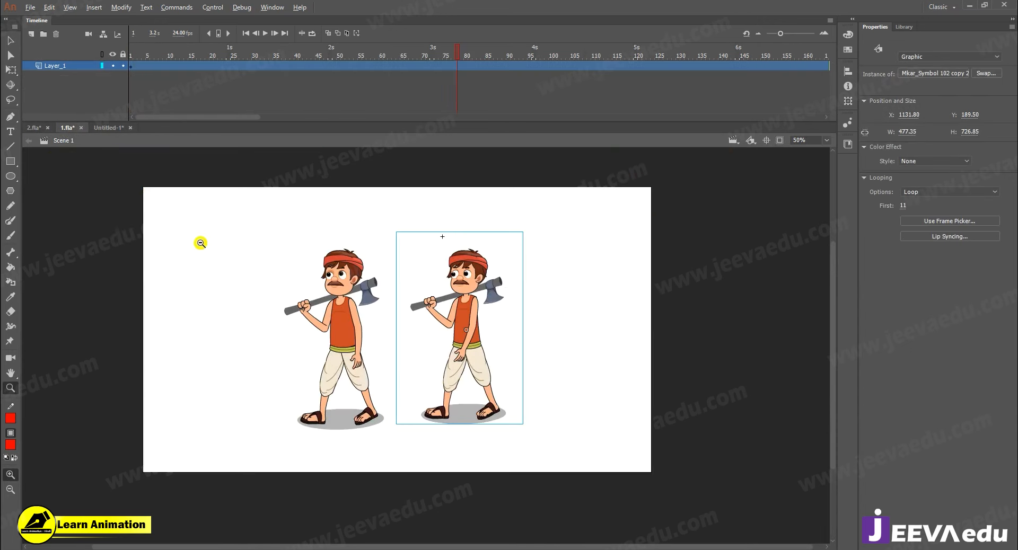
left_click(33, 128)
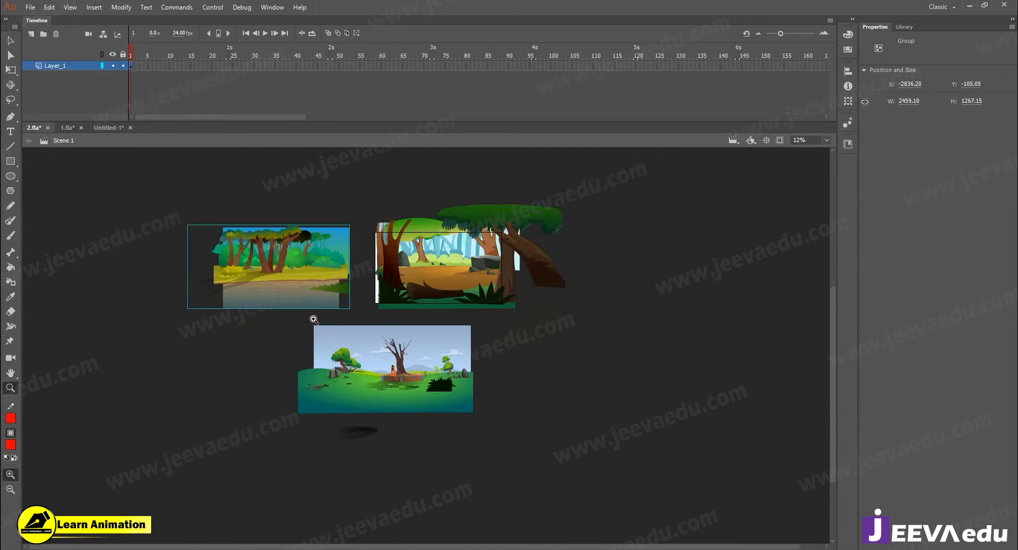
Move the riverside forest group in 2.fla up and right to X -2684, Y -261.3, and undo a trial shift of other artwork
key("v")
left_click(243, 424)
left_click(532, 340)
left_click_drag(250, 379, 270, 358)
left_click(358, 449)
left_click_drag(512, 381, 632, 371)
key("ctrl+z")
left_click(323, 340)
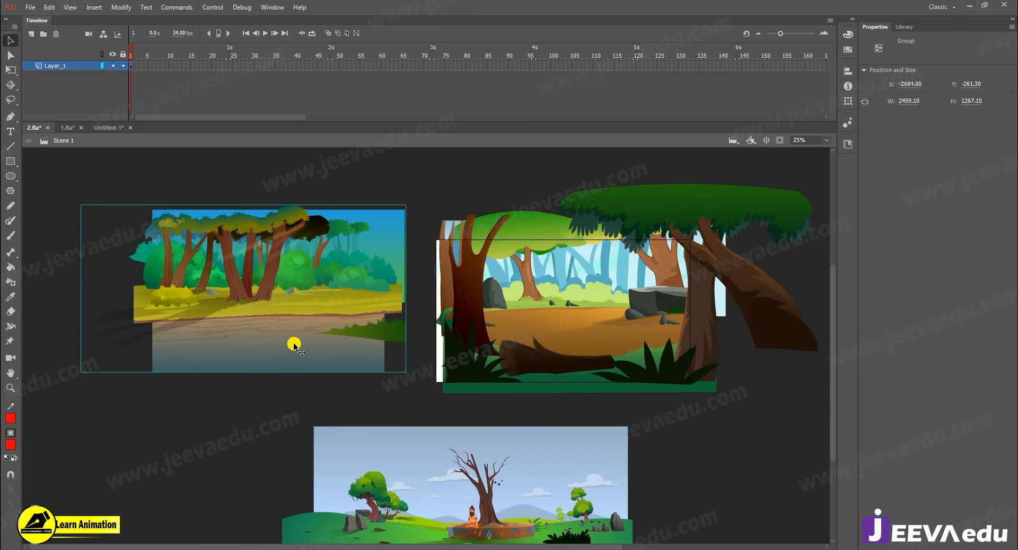
left_click(267, 321)
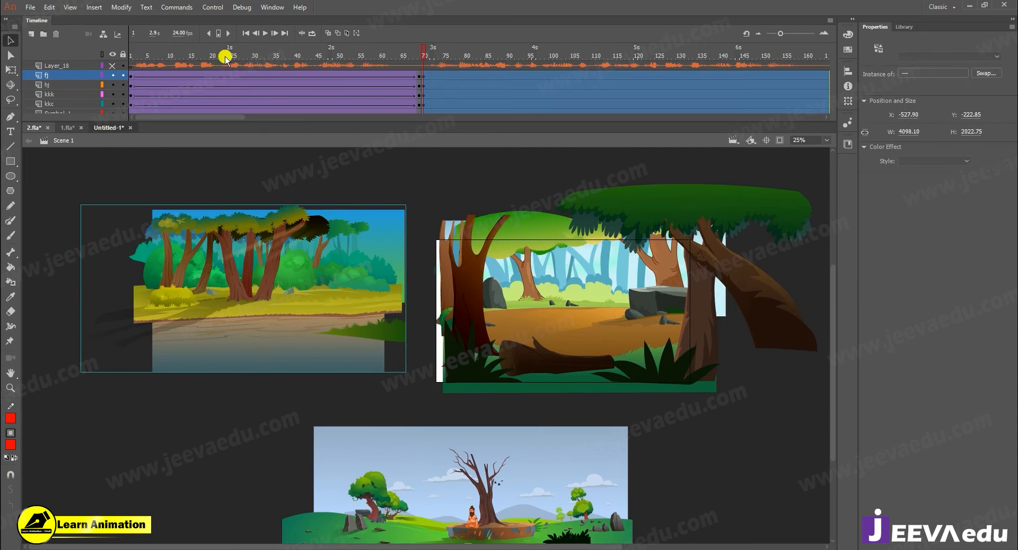
In Untitled-1, keyframe the artwork layers at frame 70 with Layer_18 hidden, and play onward from there to about frame 91
left_click_drag(225, 54, 427, 59)
key("Return")
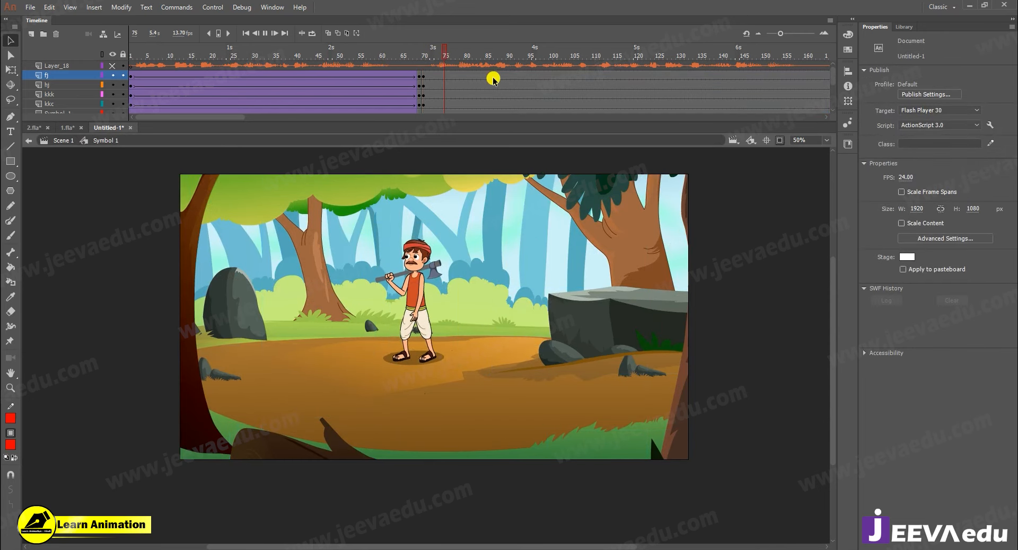
key("Return")
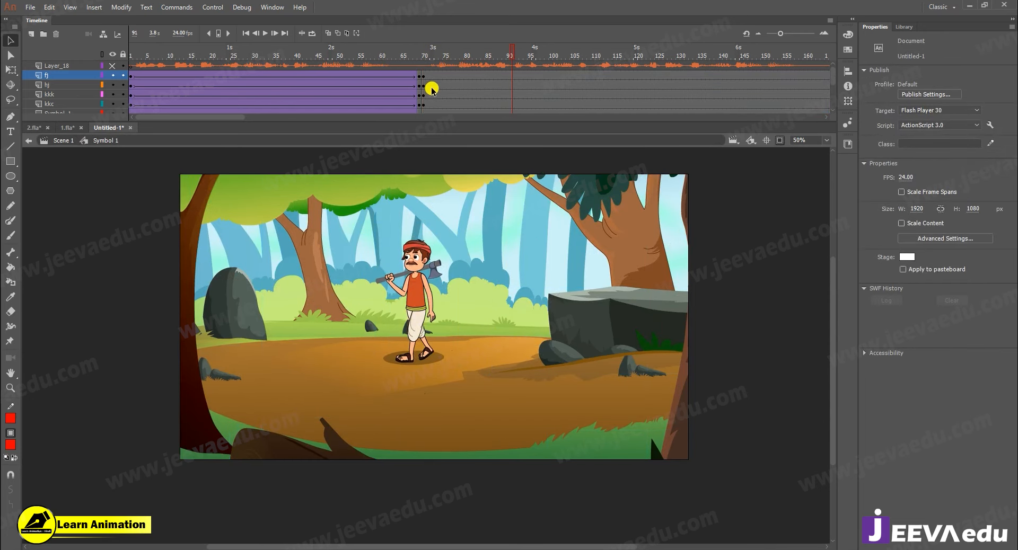
Reveal the off-stage artwork and delete the foreground log and both dark bushes from the span starting at frame 70
left_click(782, 142)
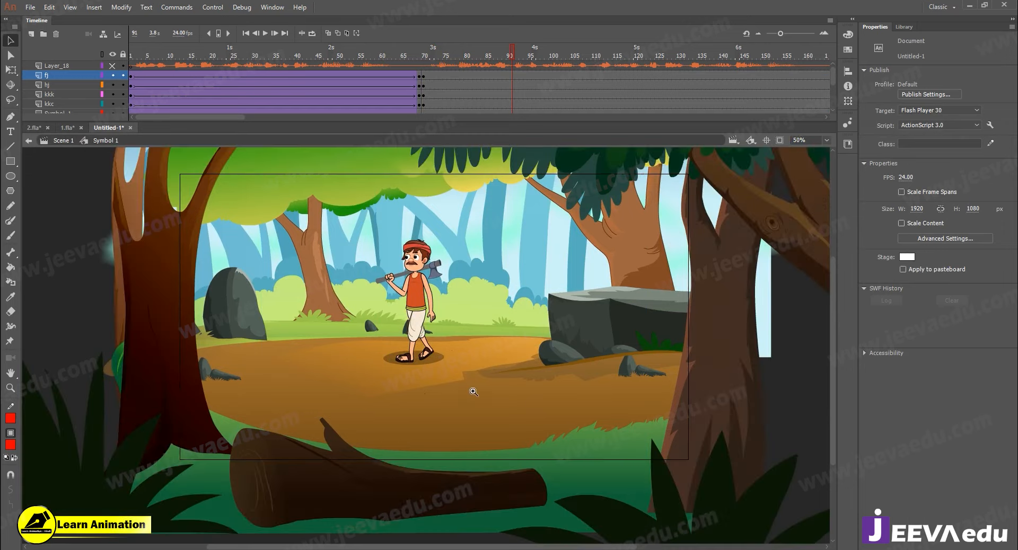
left_click(454, 386, "ctrl+alt")
left_click(356, 404)
key("Delete")
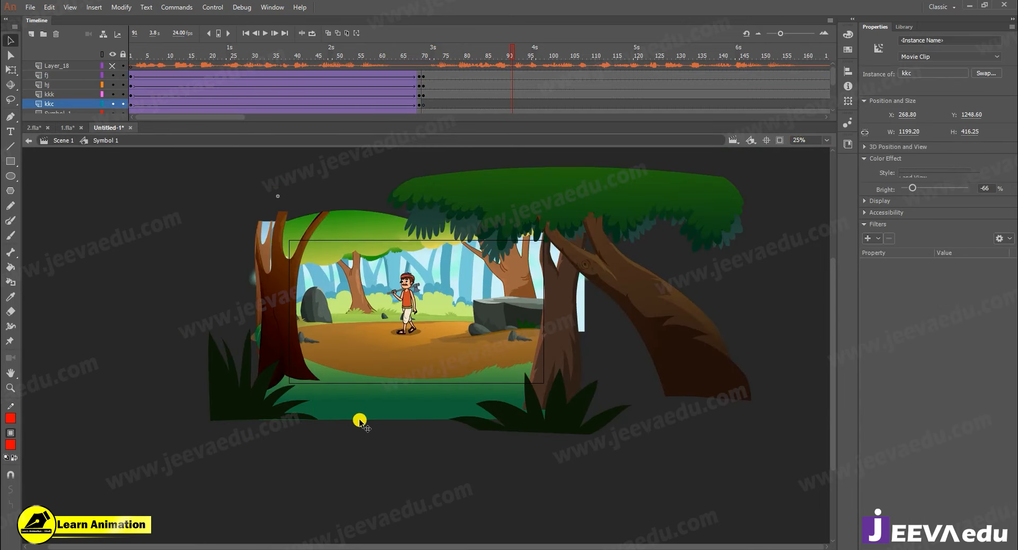
left_click(266, 412)
key("Delete")
left_click(510, 427)
key("Delete")
Delete the dark left tree, the overhanging leafy tree and the right foreground trunk from the span starting at frame 70
left_click(281, 307)
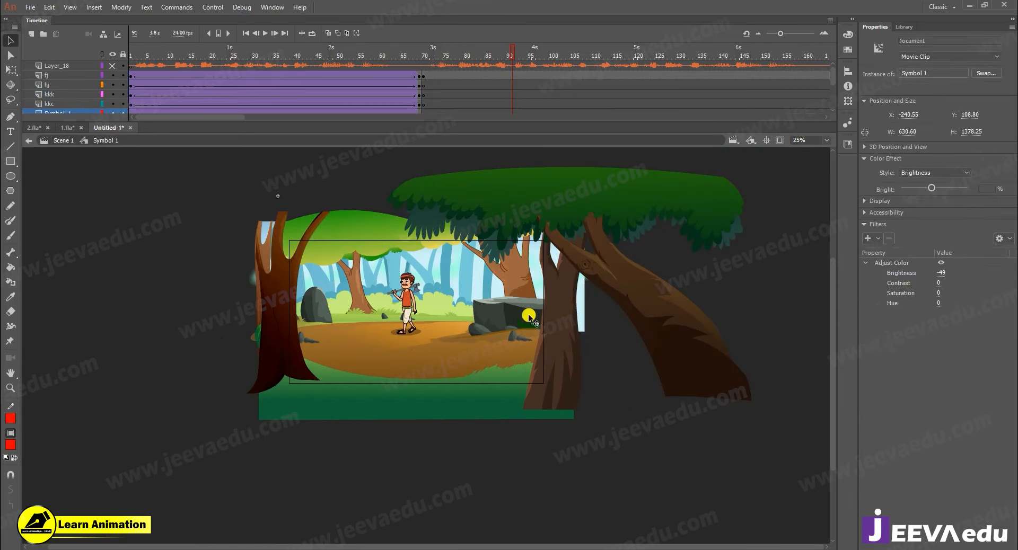
key("Delete")
left_click(586, 336)
key("Delete")
left_click(563, 352)
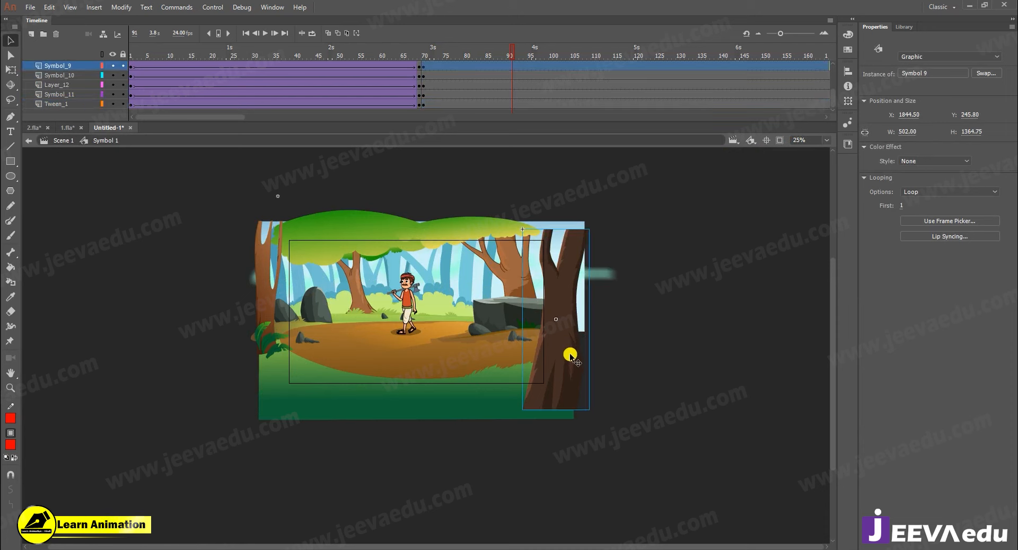
key("Delete")
Delete the left background tree on Symbol_6 and the large flat rock on Symbol_10 at frame 70
scroll(438, 79, "up", 3)
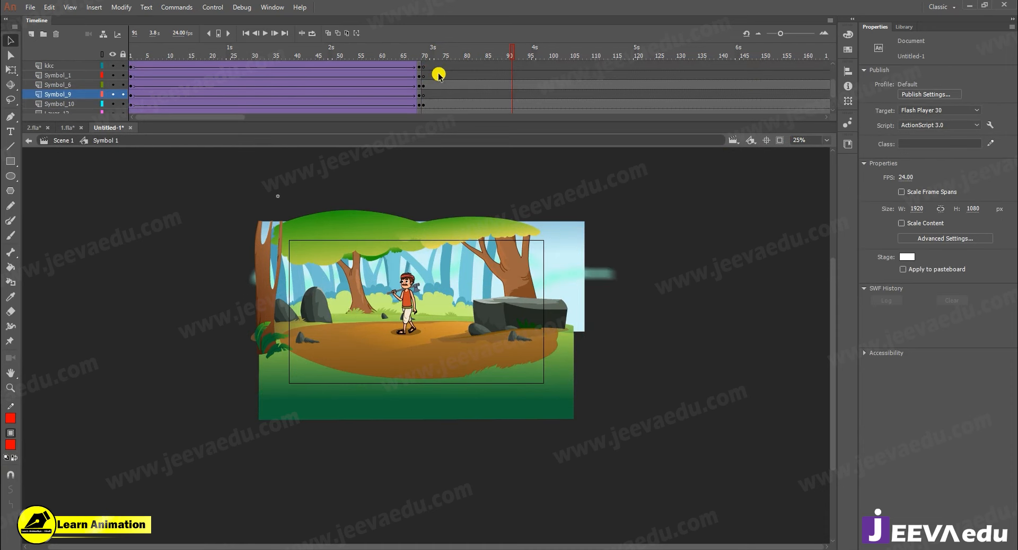
left_click(423, 86)
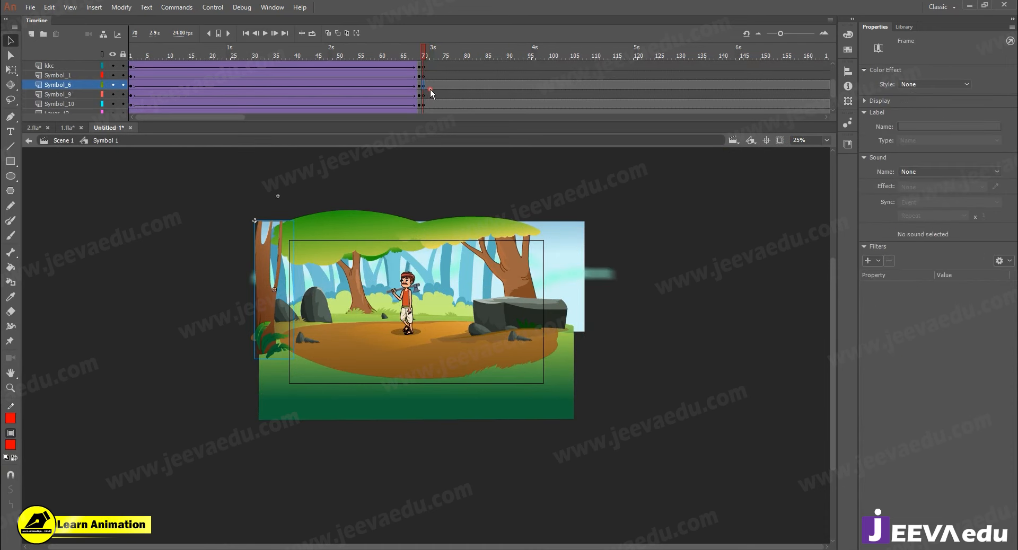
key("Delete")
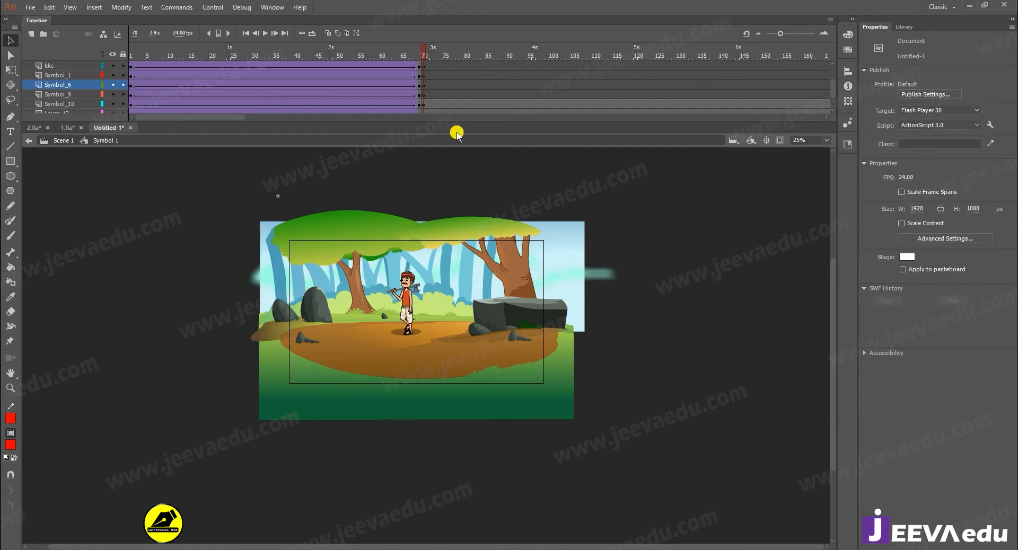
left_click(429, 340)
left_click(501, 321)
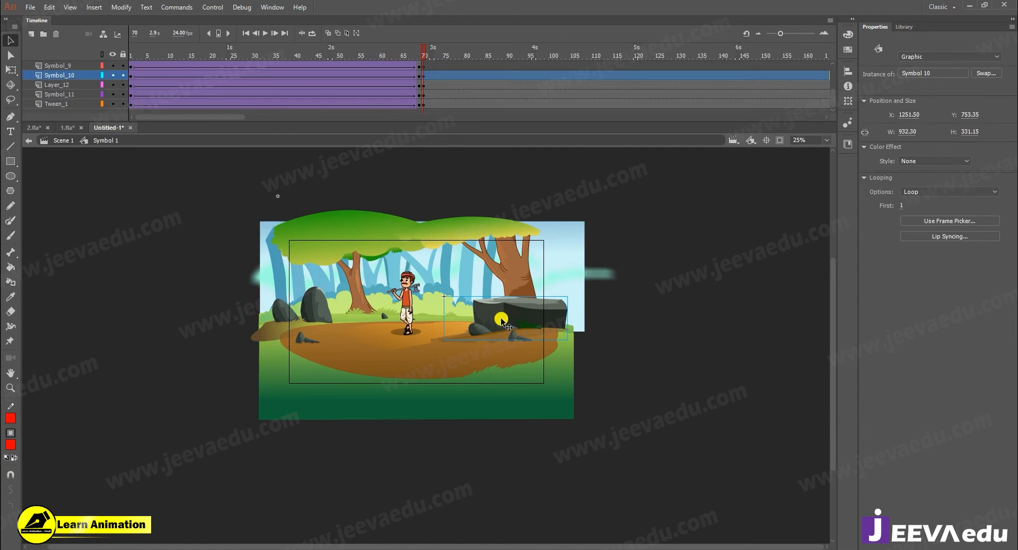
key("Delete")
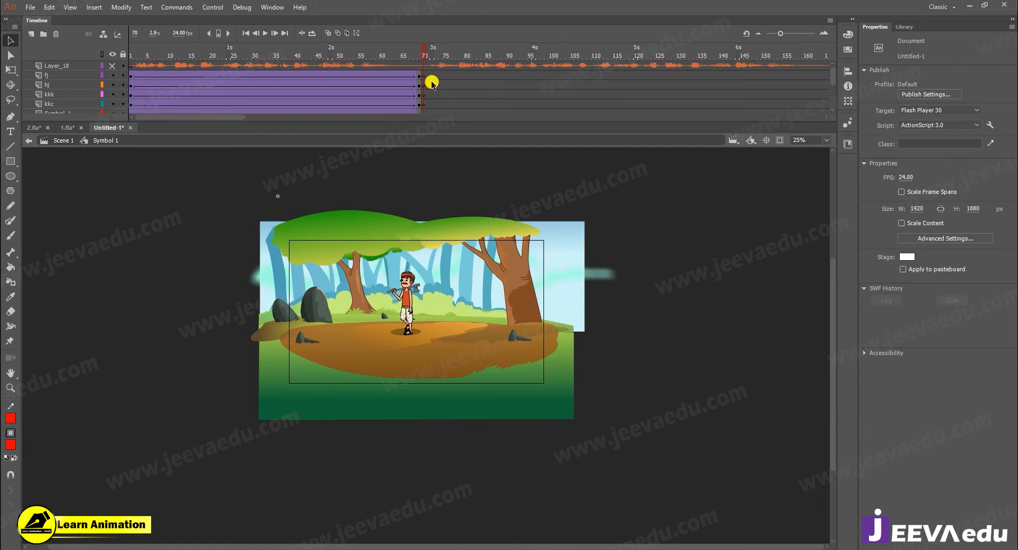
Select Layer_12, Symbol_11 and Tween_1 at frame 70 and scale their artwork by 150% three times in succession
left_click(436, 95)
scroll(430, 94, "down", 1)
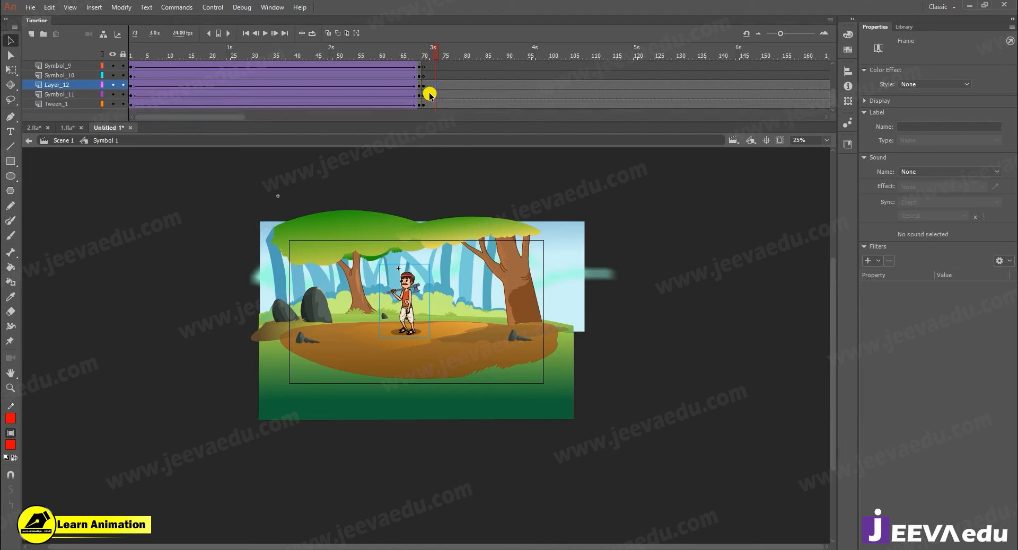
scroll(428, 90, "up", 3)
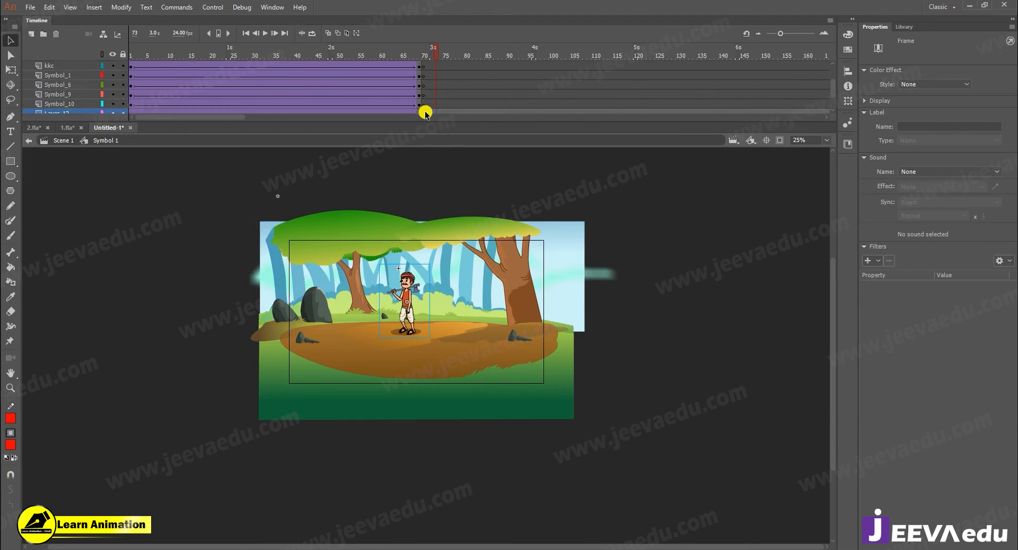
scroll(425, 106, "down", 3)
left_click(423, 107)
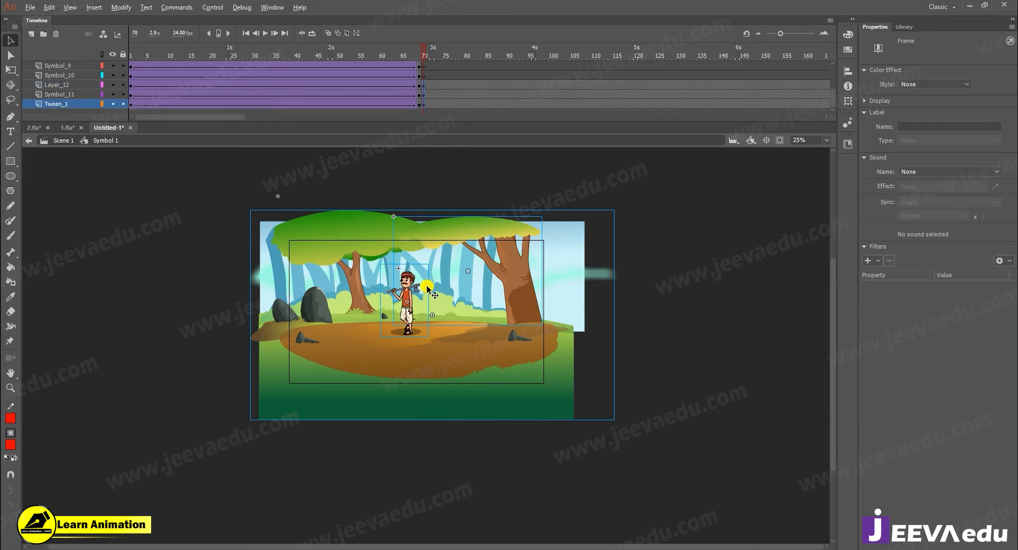
key("ctrl+alt+s")
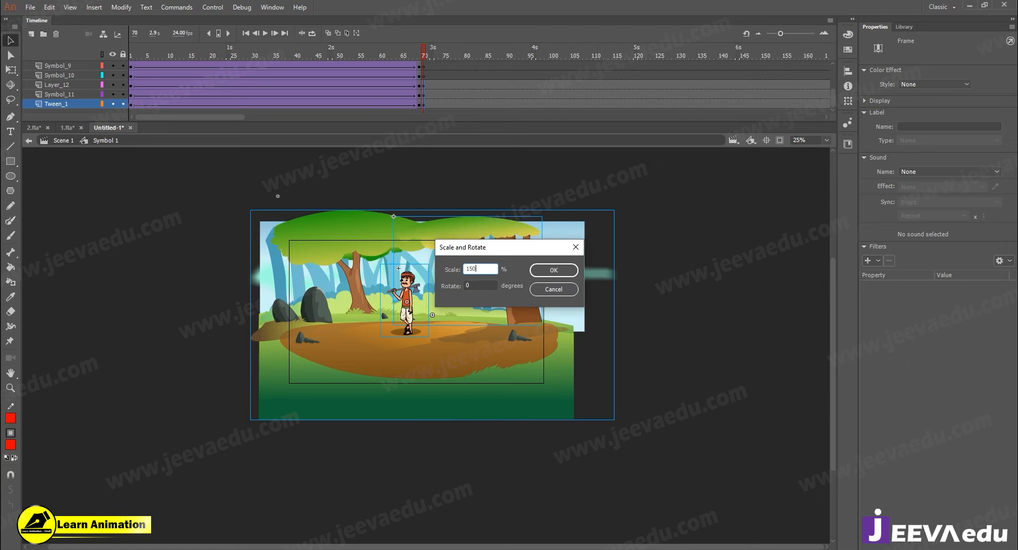
type("150")
key("Return")
key("ctrl+alt+s")
key("Return")
key("ctrl+alt+s")
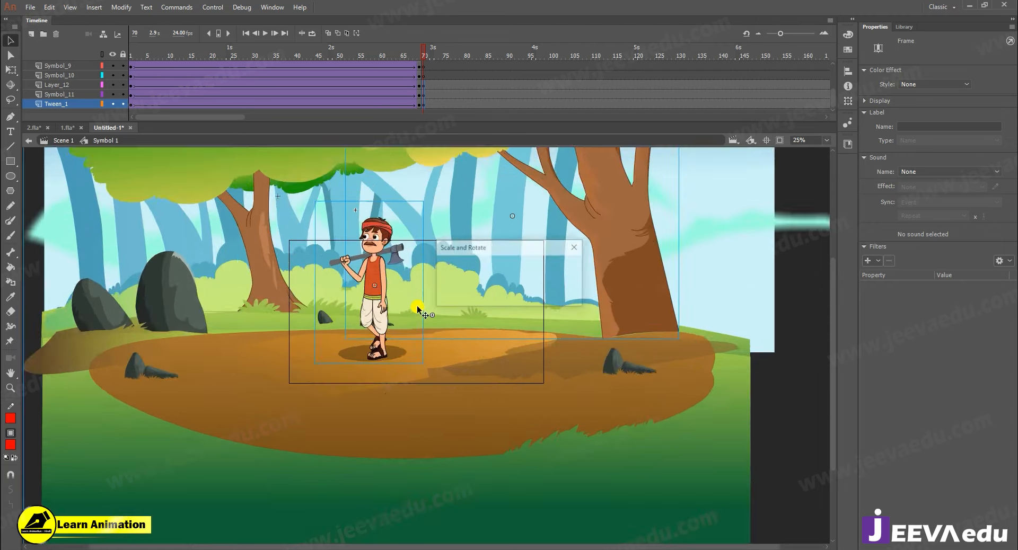
key("Return")
Move the enlarged artwork down and right to frame the woodcutter's upper body, and clip the view to the stage
left_click_drag(418, 308, 512, 401)
left_click(779, 140)
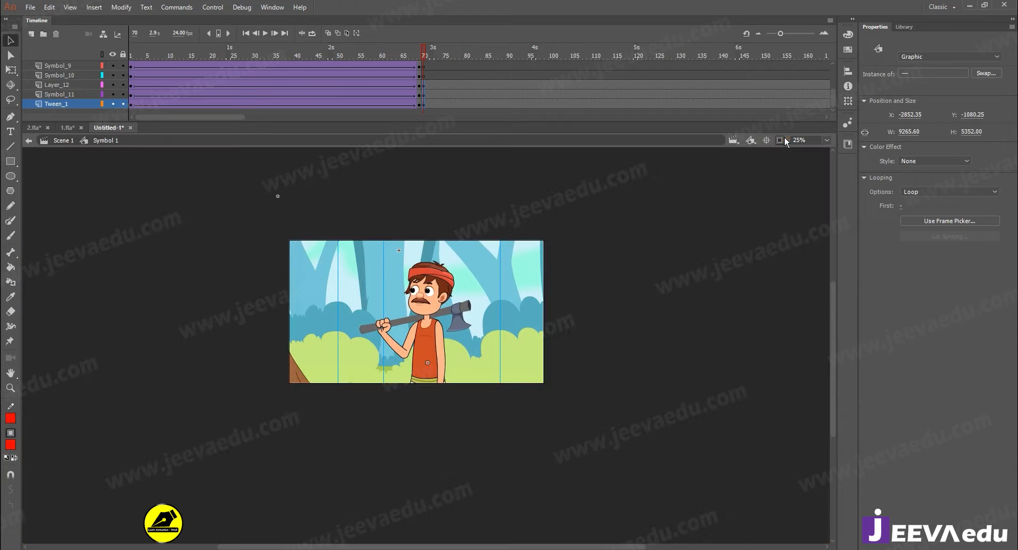
key("z")
left_click(453, 312)
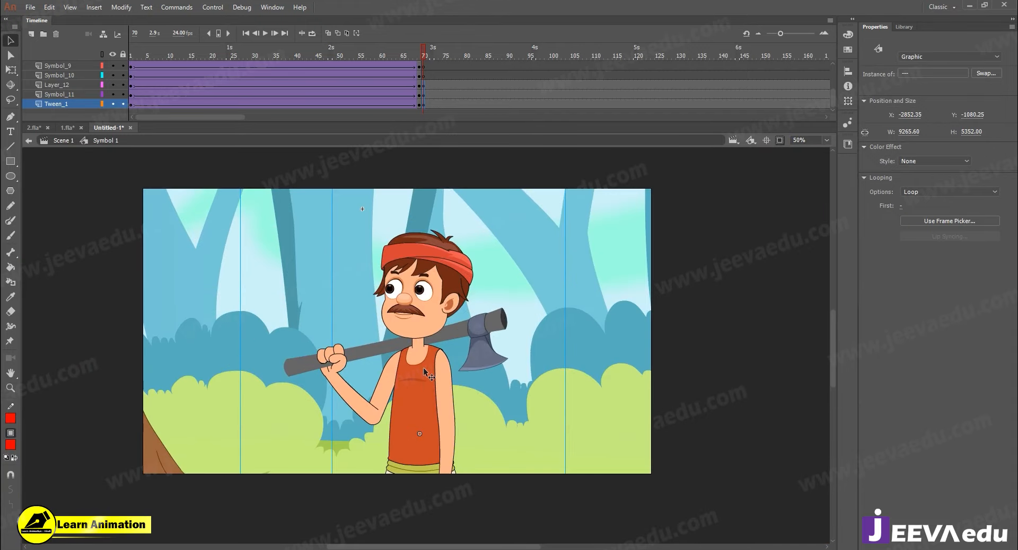
Scale the close-up artwork by 105% twice and reposition it so the woodcutter's head and torso fit inside the stage
left_click_drag(423, 367, 419, 355)
key("ctrl+alt+s")
type("105")
key("Return")
key("ctrl+alt+s")
key("Return")
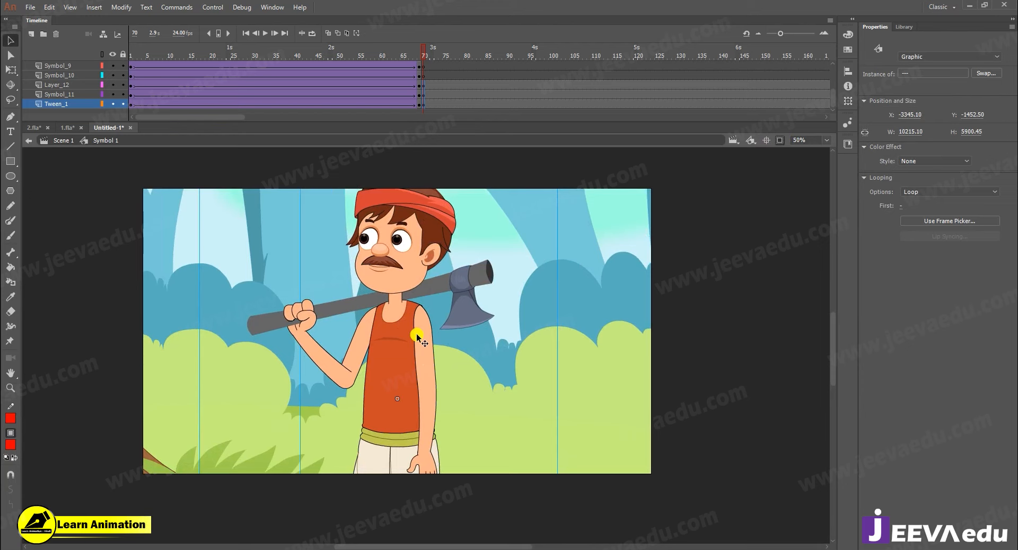
left_click_drag(428, 386, 428, 366)
Play from around frame 69 to about frame 91 to review the cut to the close-up
left_click(421, 50)
key("Return")
key("Return")
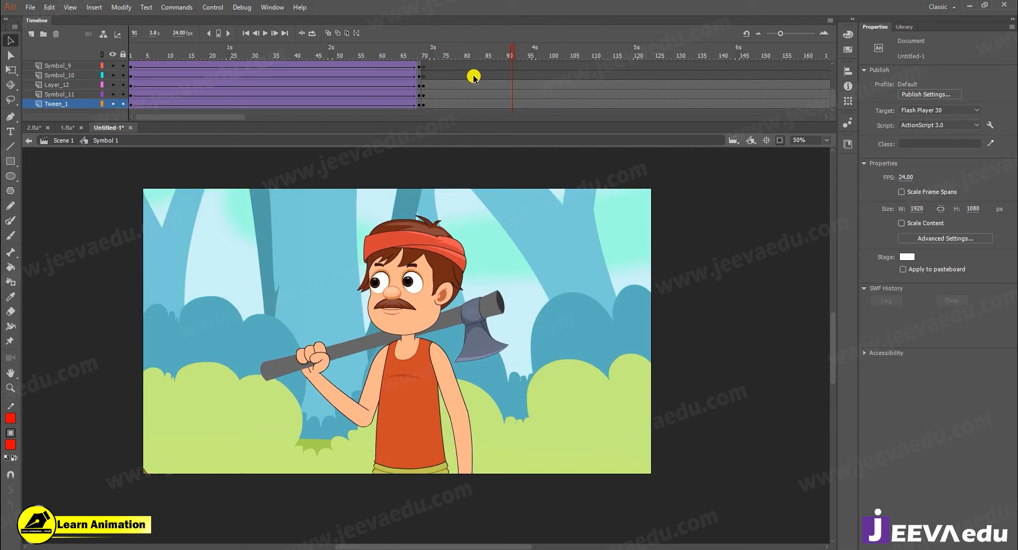
Show the voice layer Layer_18 again and play the close-up with the voice from frame 70
scroll(492, 64, "up", 5)
left_click_drag(472, 53, 423, 80)
left_click(109, 61)
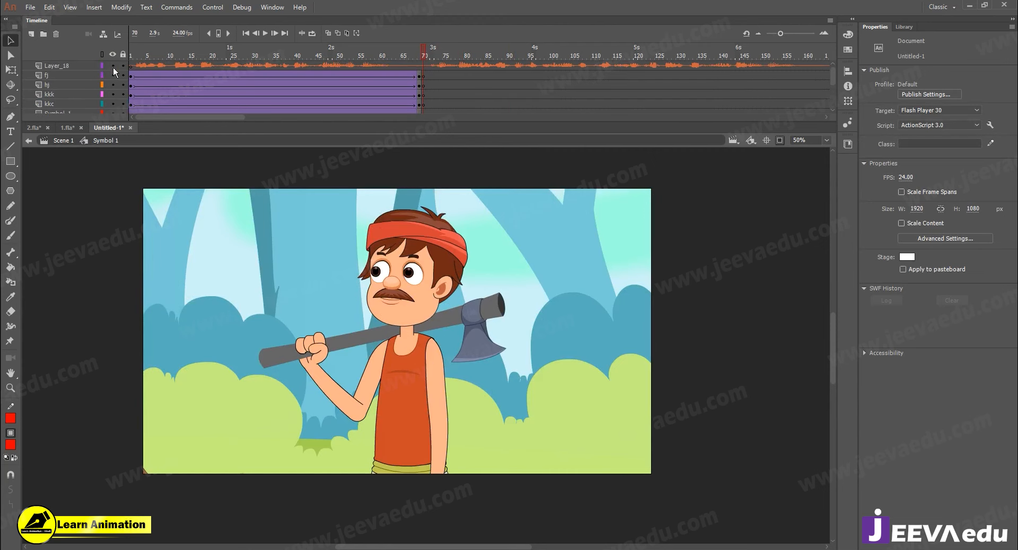
key("Return")
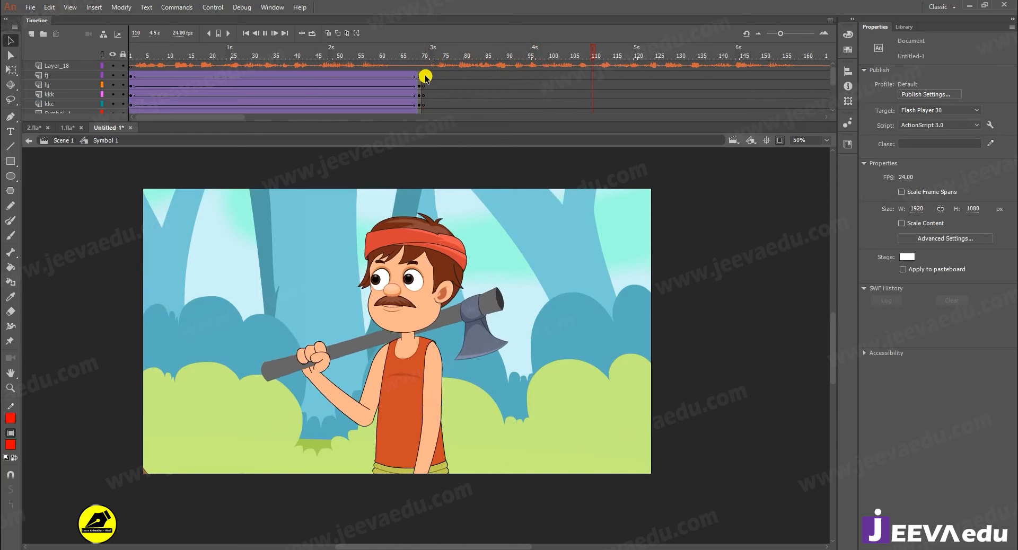
At frame 70, slightly enlarge the woodcutter on Layer_12 and reposition him so his head and torso stay within the stage
left_click(90, 75)
left_click_drag(480, 55, 430, 80)
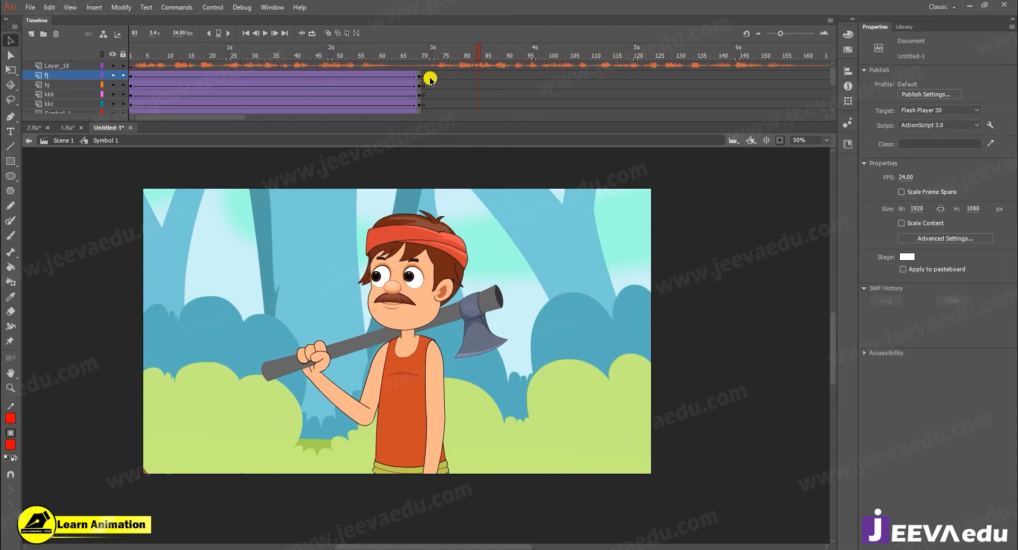
left_click(424, 77)
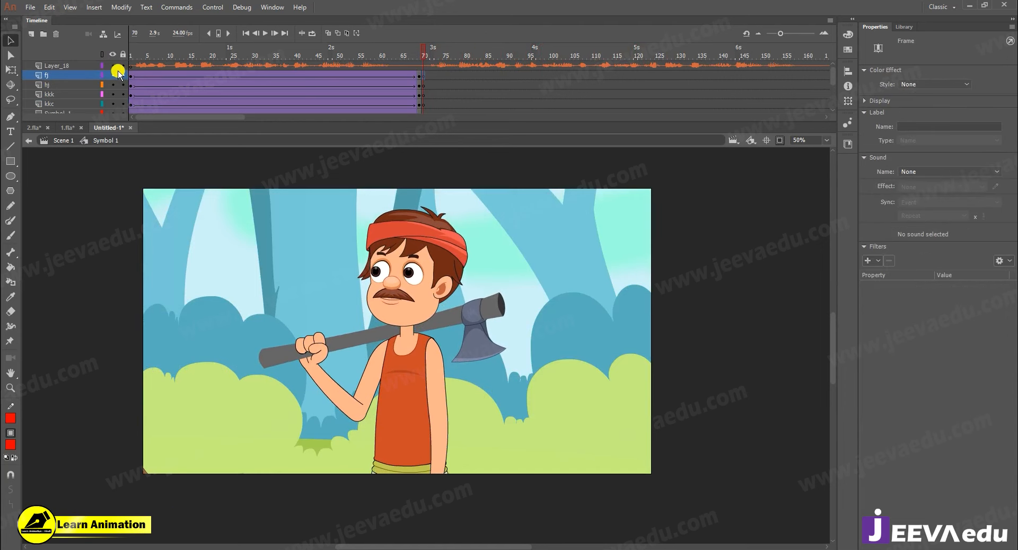
scroll(583, 66, "down", 3)
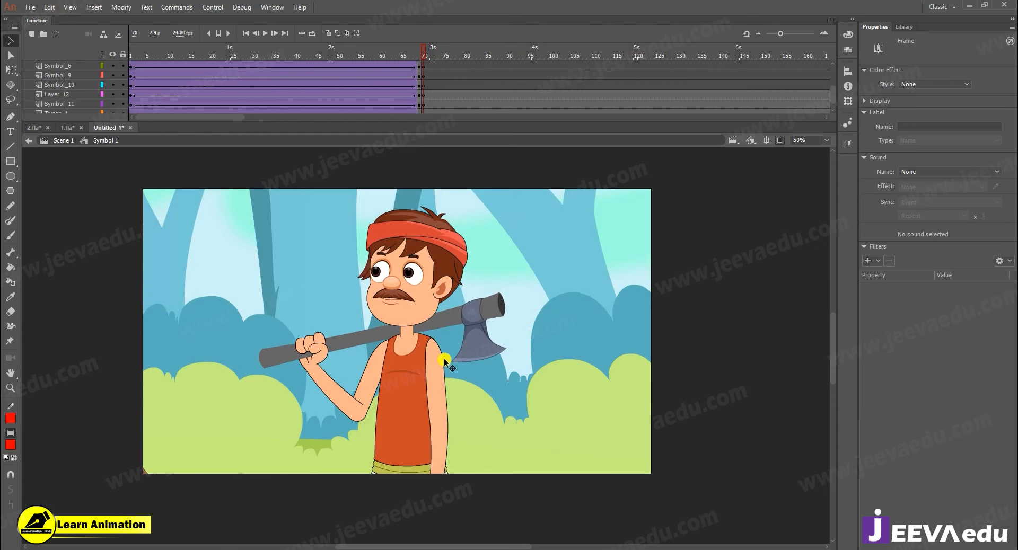
left_click(421, 392)
key("q")
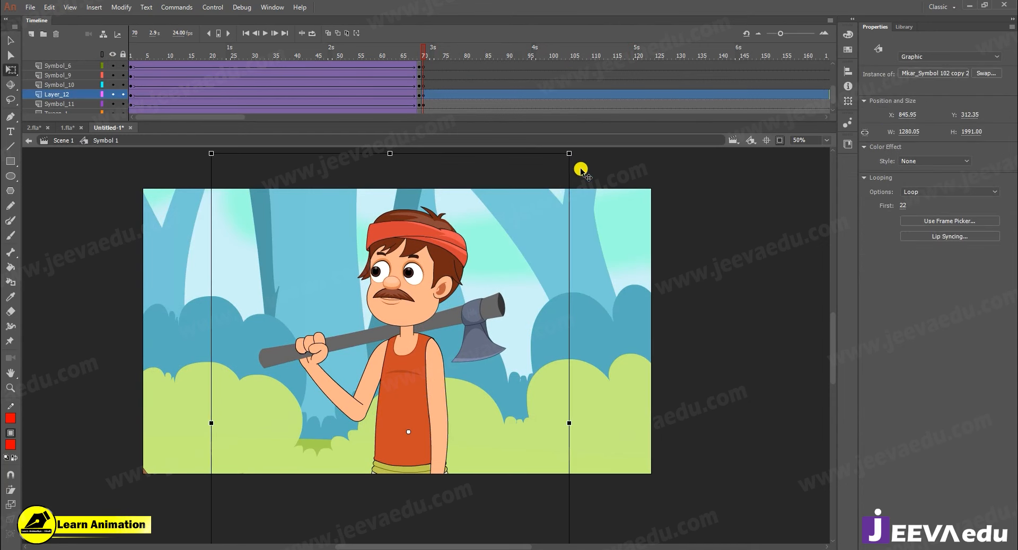
left_click_drag(568, 154, 592, 121)
mouse_move(422, 263)
left_mouse_down()
mouse_move(419, 288)
mouse_move(420, 279)
left_mouse_up()
Shift the Tween 1 background lower behind the woodcutter and play the close-up from around frame 68
left_click(527, 255)
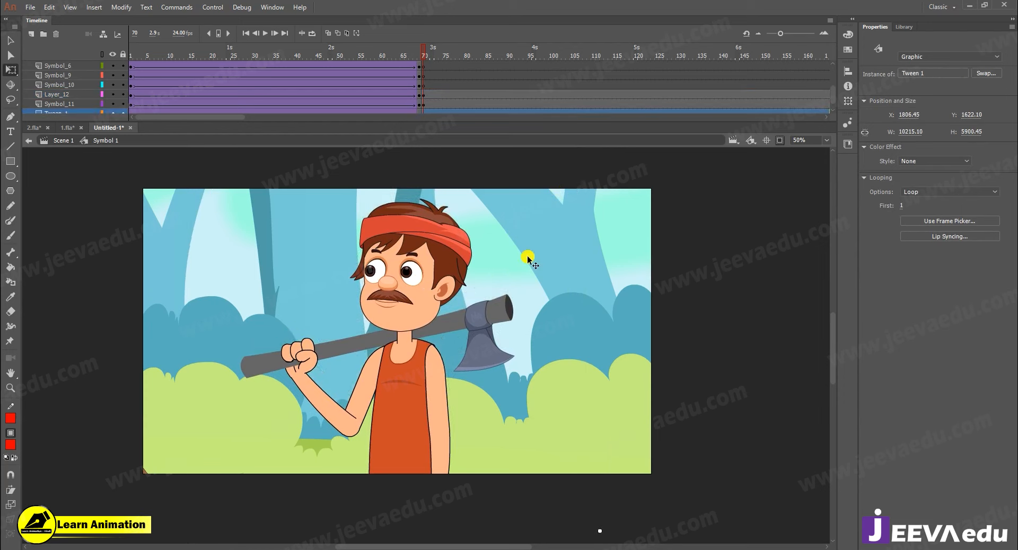
left_click_drag(526, 289, 526, 293)
left_click_drag(525, 297, 539, 282)
left_click(413, 53)
key("Return")
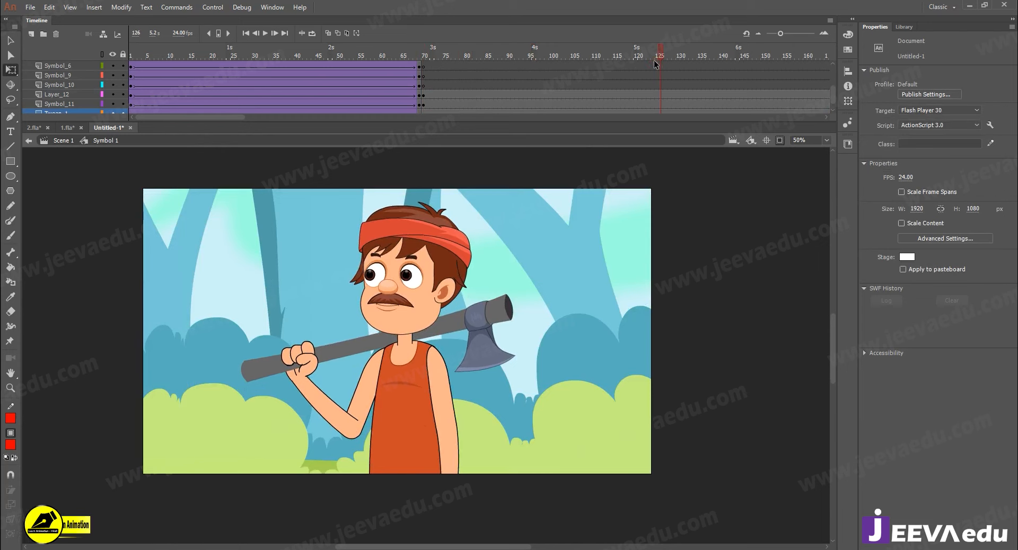
Scrub and play the voice from around frame 127 to frame 251 to locate the end point of the close-up shot
scroll(653, 59, "up", 3)
left_click_drag(485, 76, 575, 80)
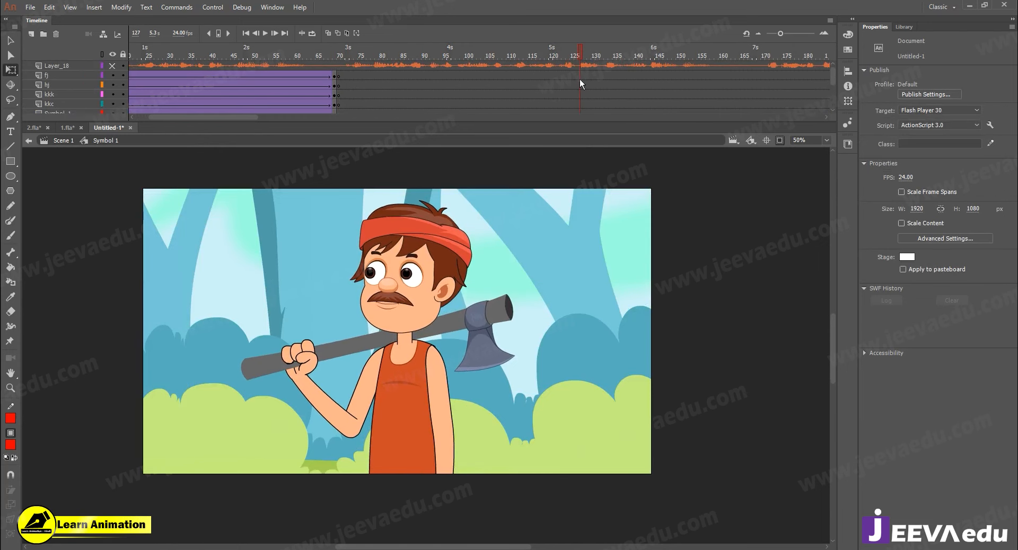
left_click(579, 79)
scroll(577, 85, "down", 3)
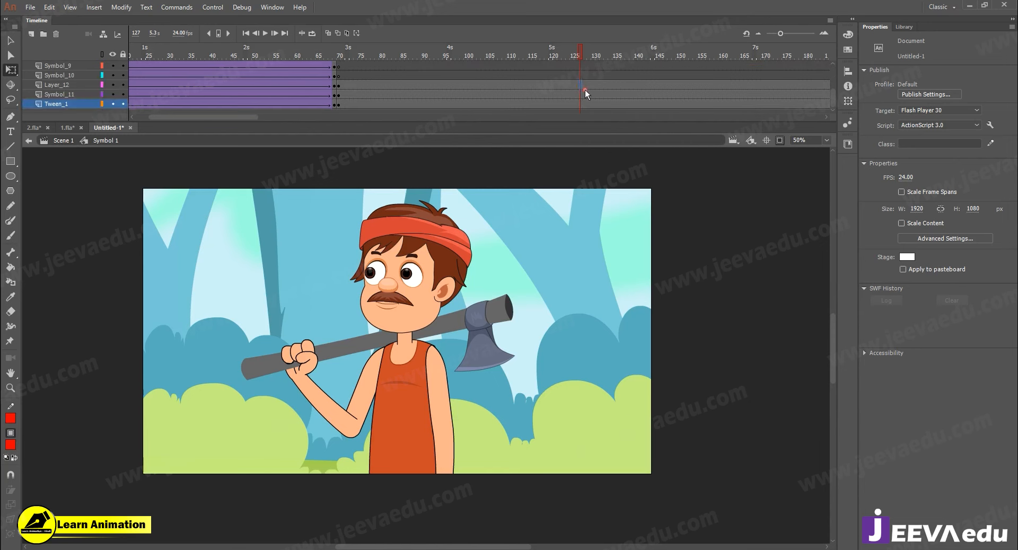
left_click(579, 87)
scroll(580, 87, "up", 3)
scroll(580, 88, "down", 3)
mouse_move(263, 119)
left_mouse_down()
mouse_move(225, 116)
mouse_move(301, 119)
mouse_move(251, 121)
left_mouse_up()
scroll(459, 80, "up", 3)
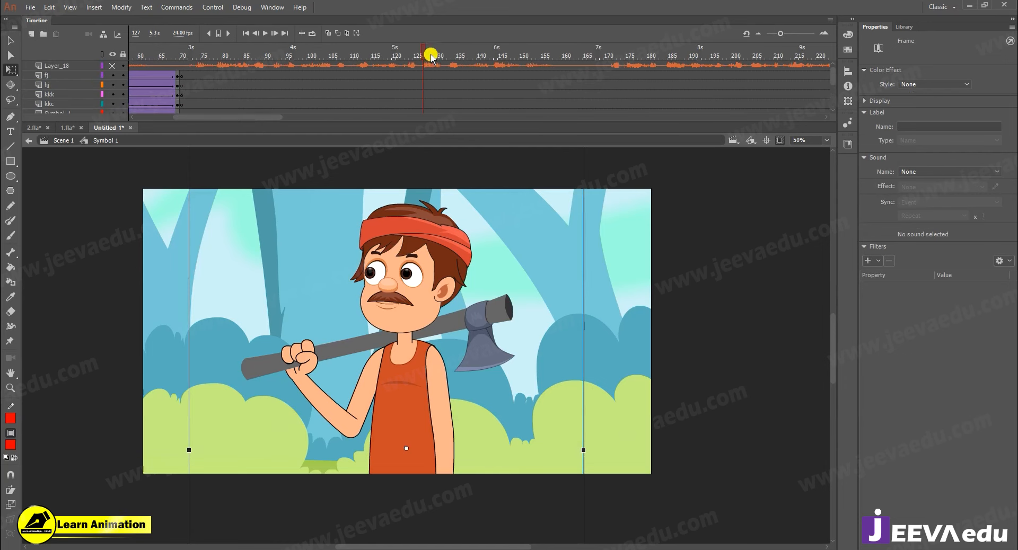
left_click_drag(431, 56, 607, 69)
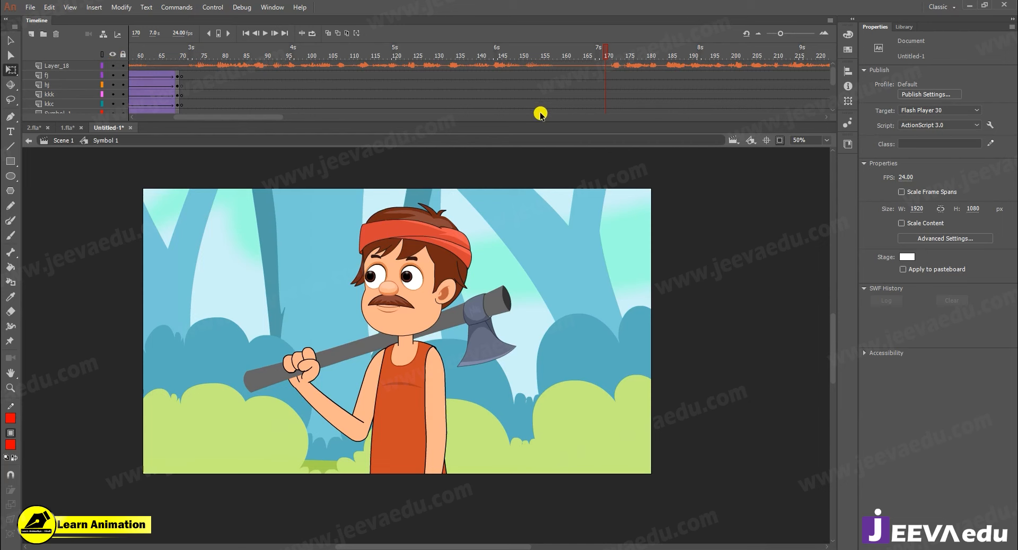
key("Return")
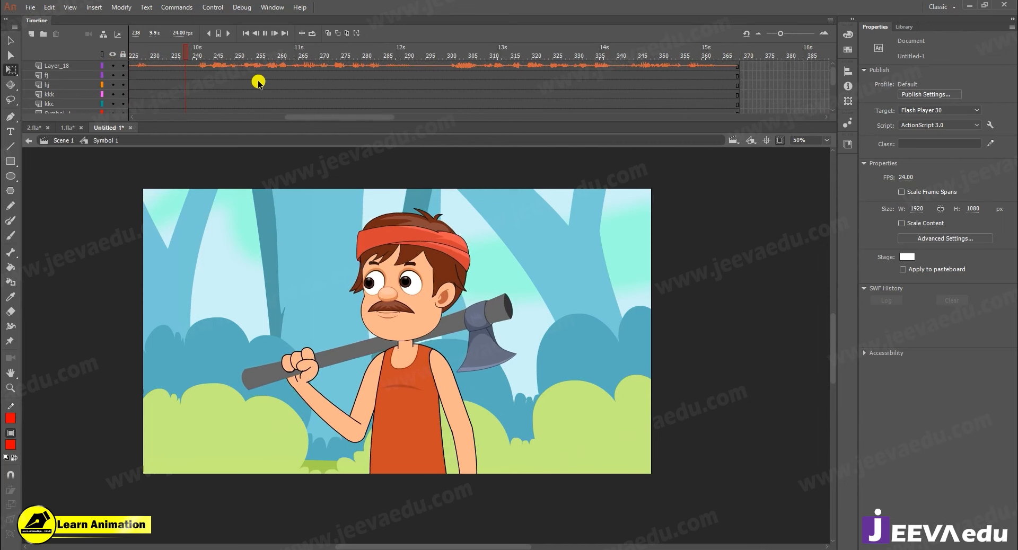
key("Return")
left_click_drag(308, 117, 187, 126)
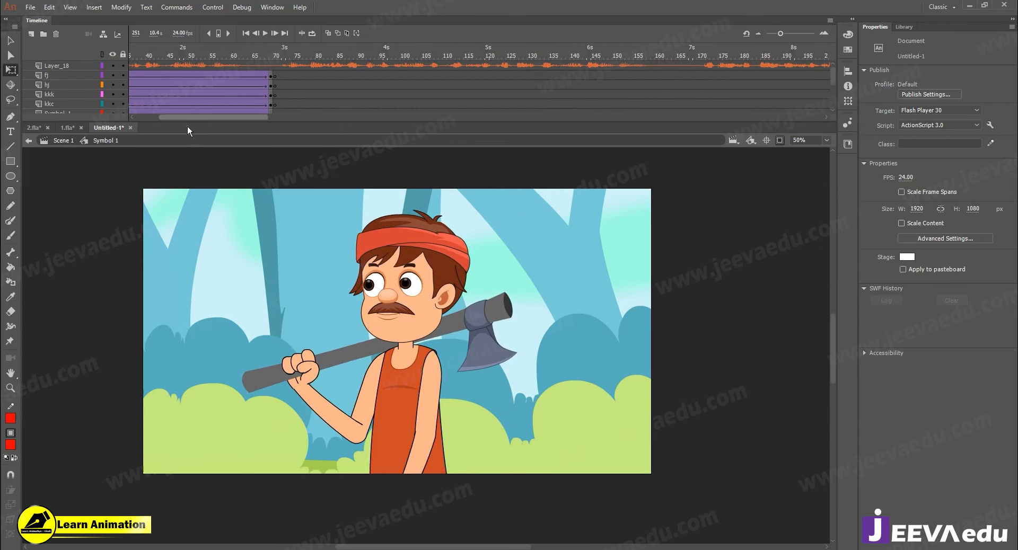
Insert keyframes at frame 125 on Layer_12, Symbol_11 and Tween_1, and create classic tweens from frame 70 on these layers
left_click(511, 79)
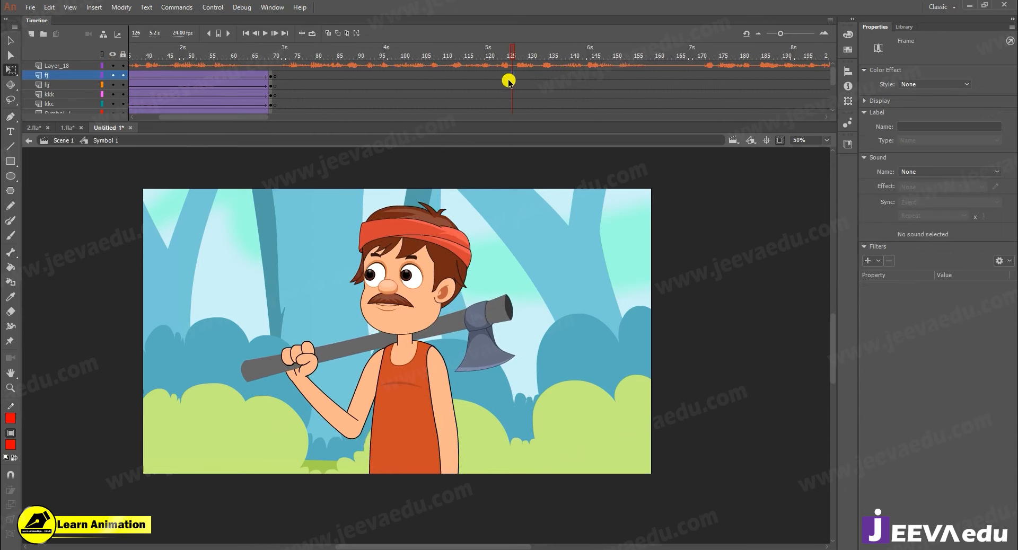
scroll(507, 81, "down", 2)
scroll(509, 83, "down", 2)
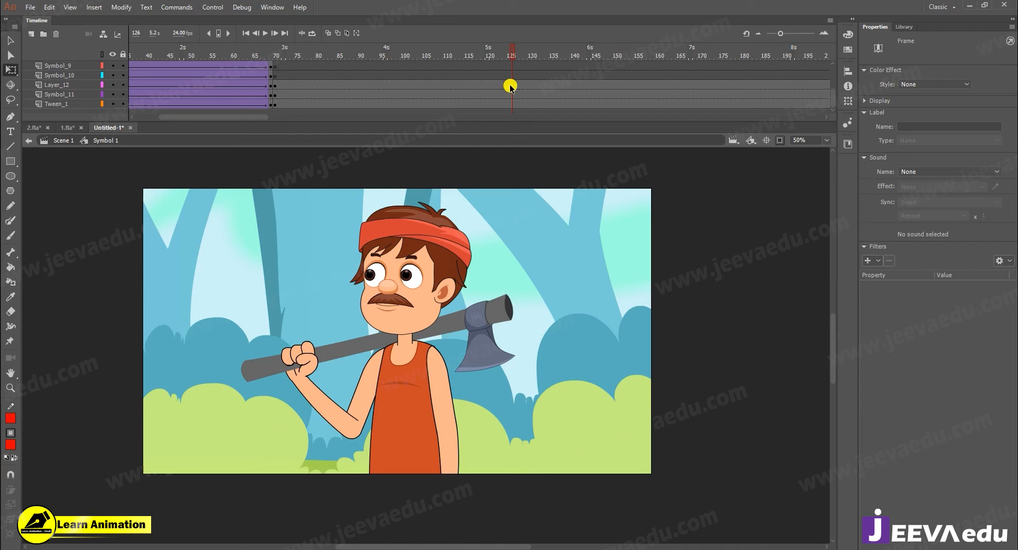
left_click_drag(510, 87, 474, 108)
right_click(478, 83)
left_click(509, 106)
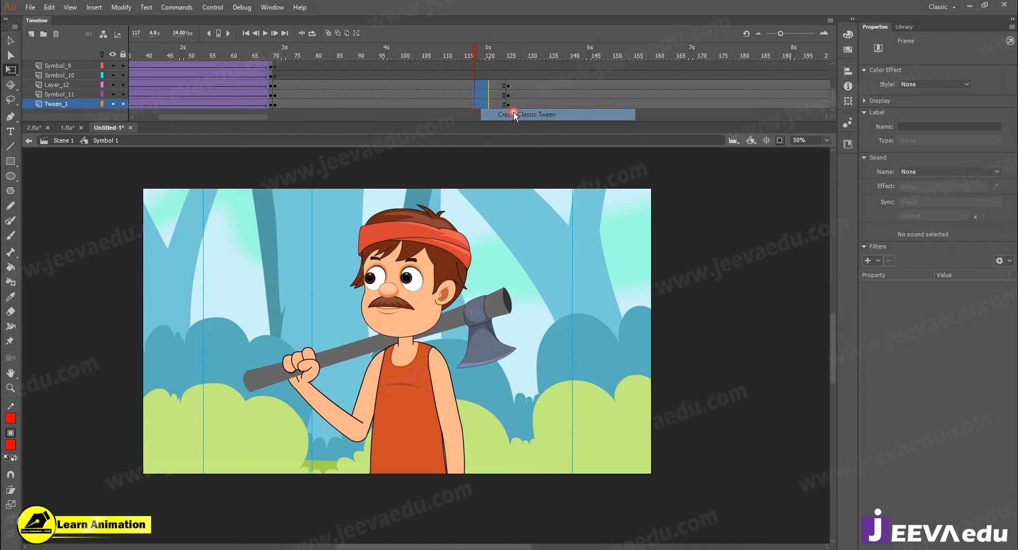
Move the woodcutter left off the stage at frame 125, hide Layer_18, and play the walk from frame 70
left_click(507, 84)
left_click_drag(409, 295, 82, 284)
left_click(275, 102)
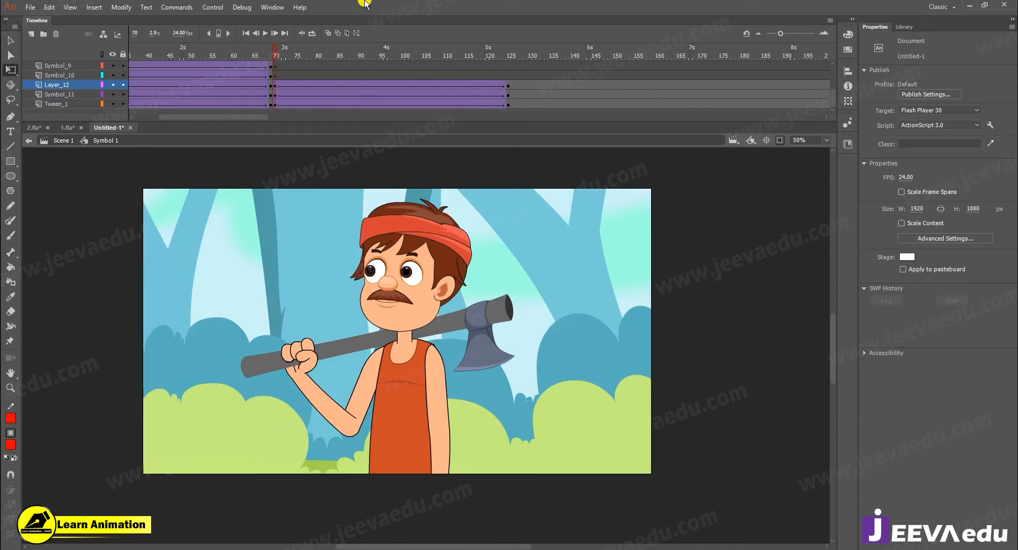
scroll(302, 56, "up", 3)
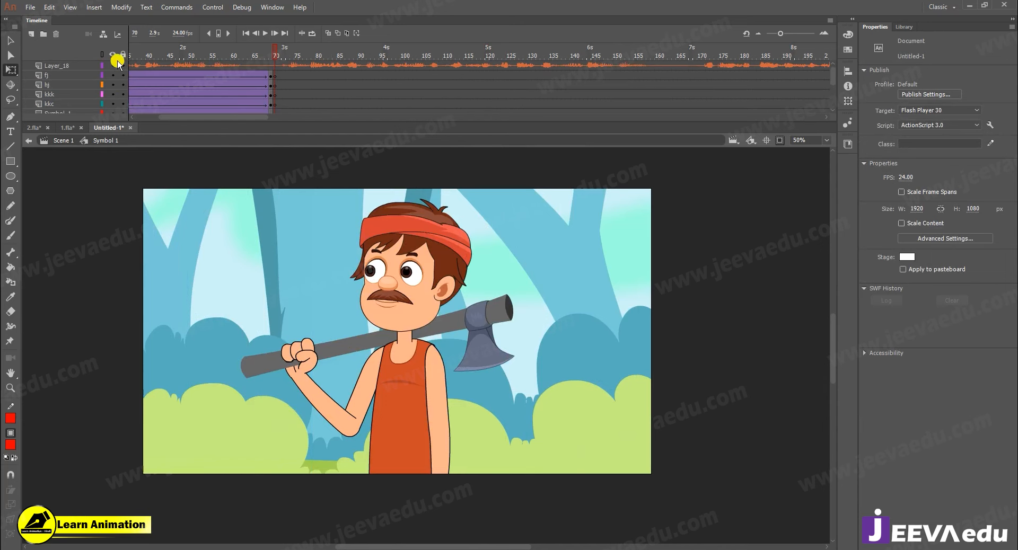
left_click(116, 65, "alt")
left_click(111, 67, "alt")
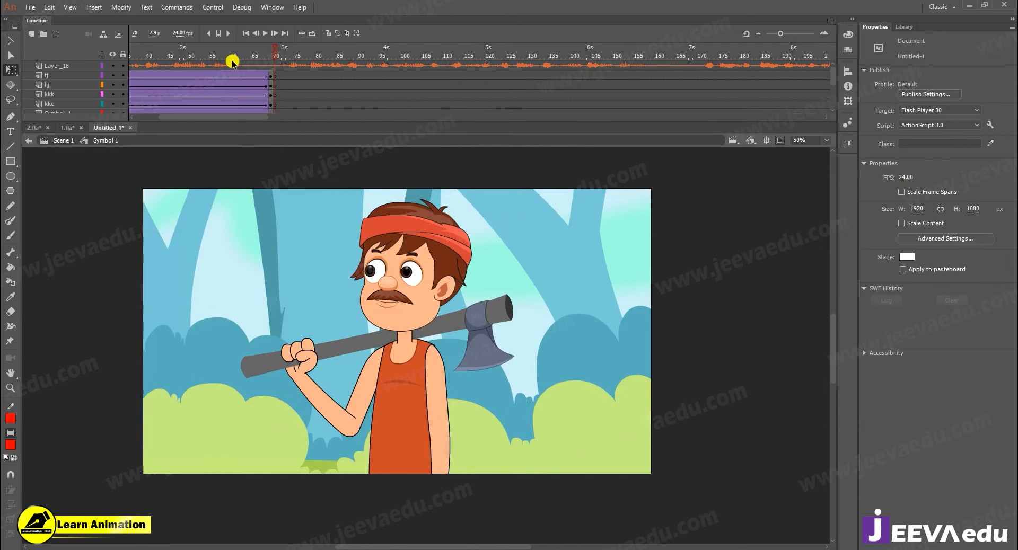
key("Return")
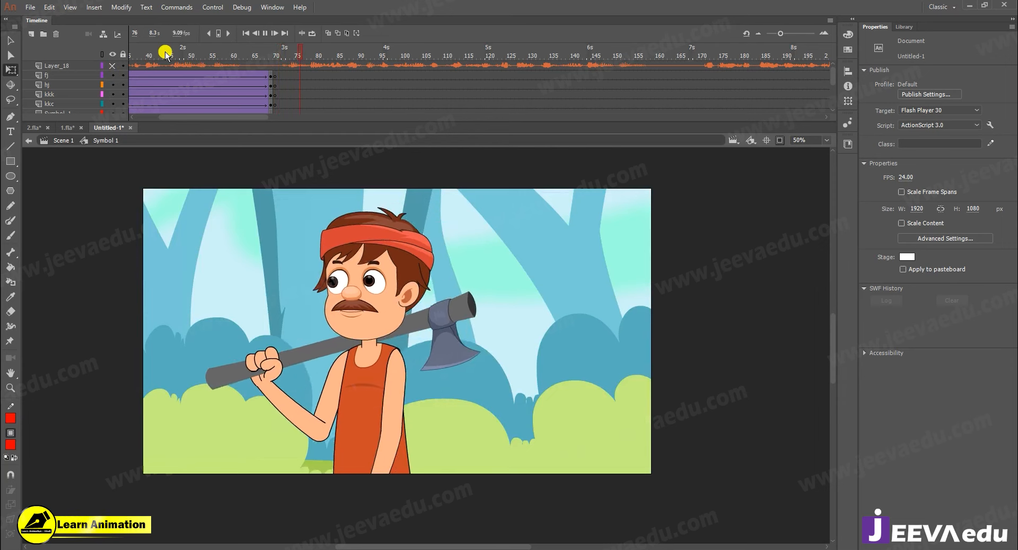
key("Return")
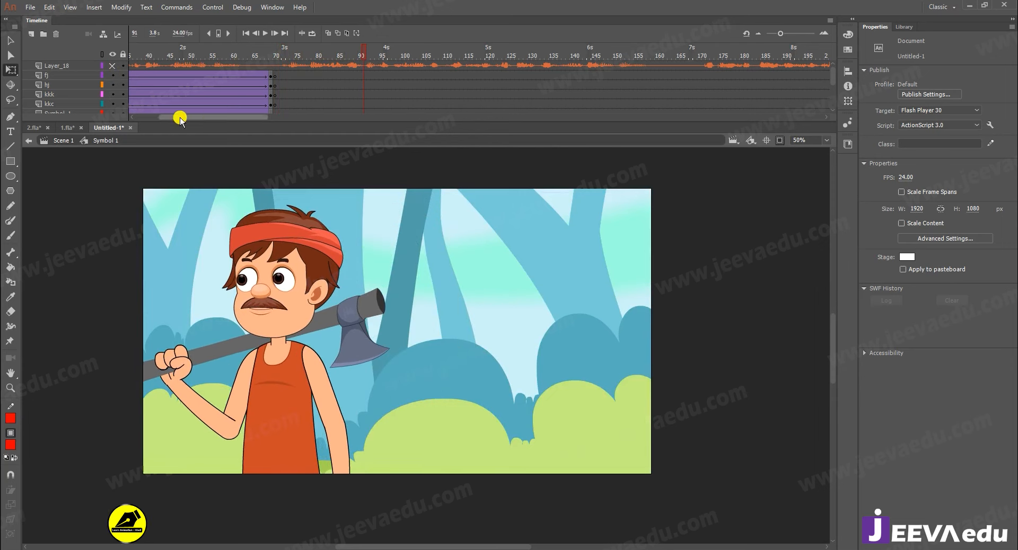
Isolate Layer_12 by hiding all other layers and play the woodcutter's walk through to frame 125
scroll(95, 90, "down", 2)
scroll(117, 93, "down", 2)
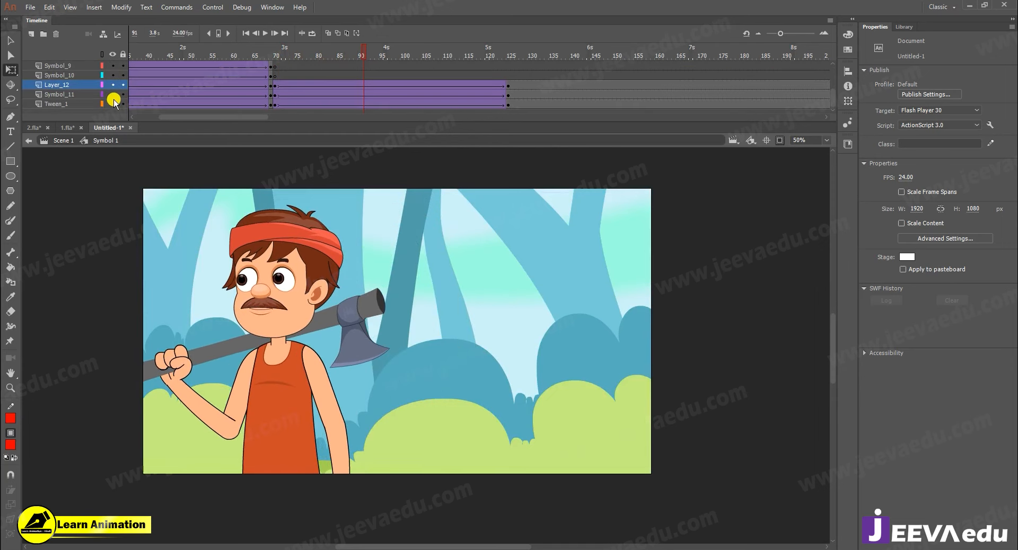
left_click(113, 103, "alt")
left_click(112, 85, "alt")
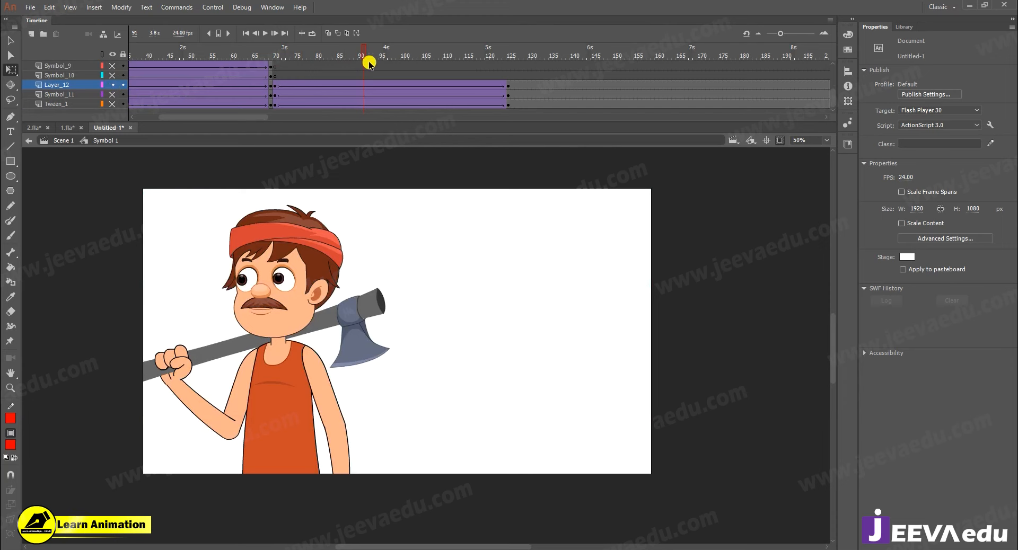
key("Return")
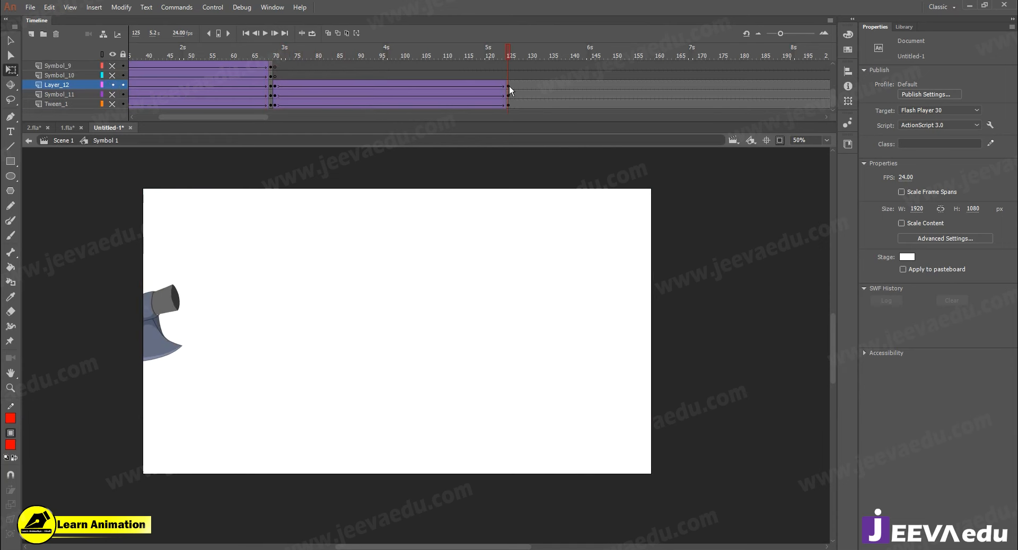
Show Tween_1 and Symbol_11, shift the background slightly to the right at frame 125, and replay the close-up from around frame 69
left_click(112, 104)
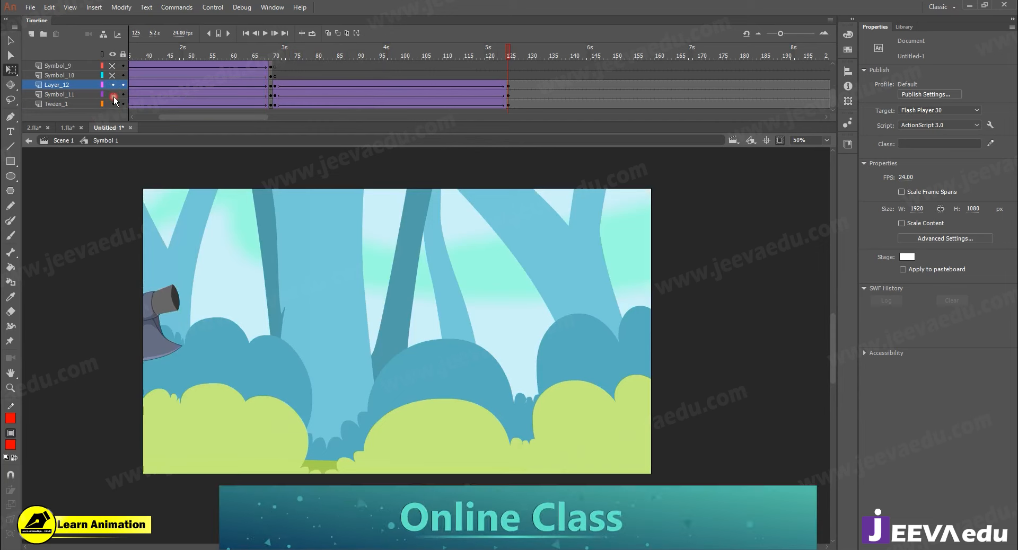
left_click(510, 109)
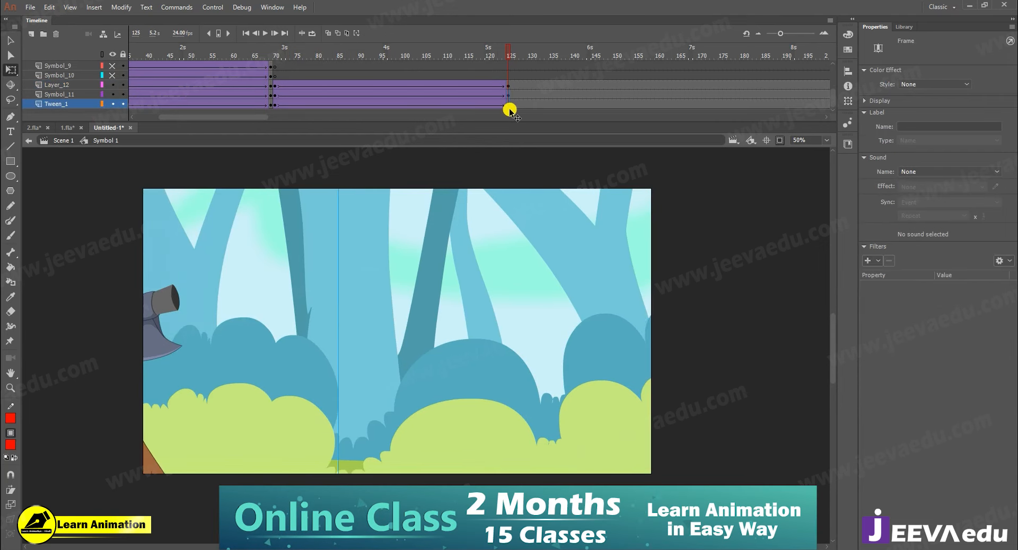
left_click(269, 85)
key("Return")
left_click_drag(350, 82, 508, 91)
Insert blank keyframes at frame 126 on the artwork layers to clear the stage for a new shot
scroll(507, 79, "up", 5)
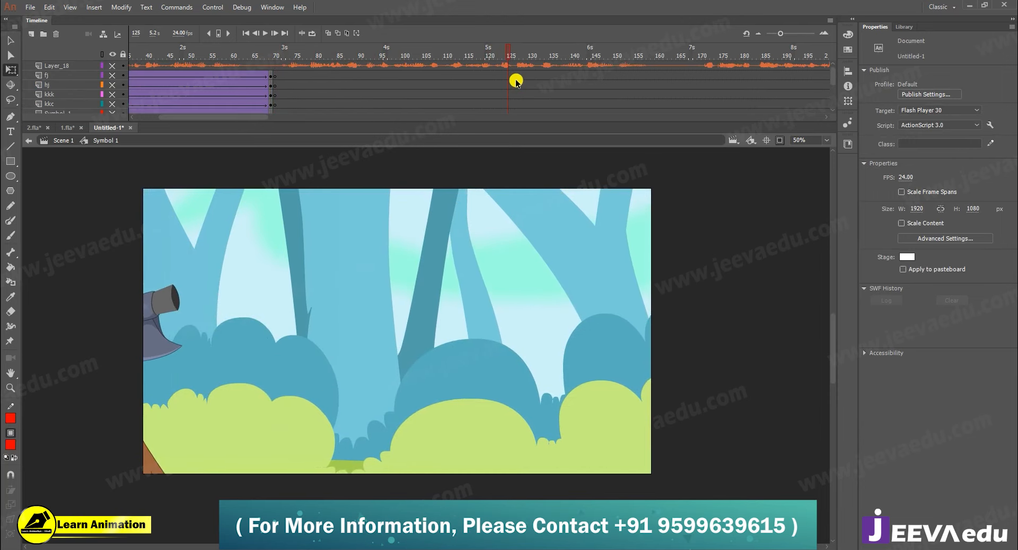
left_click(509, 172)
key("F7")
scroll(535, 75, "up", 2)
scroll(536, 82, "down", 2)
scroll(536, 83, "up", 4)
scroll(530, 94, "down", 4)
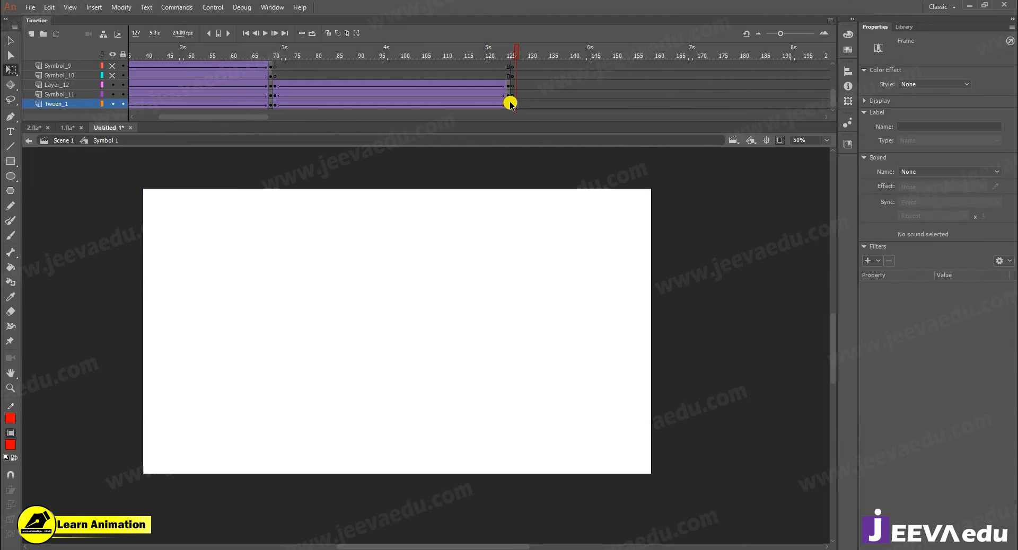
left_click(509, 104)
left_click(513, 106)
Copy the riverside forest background group from 2.fla and paste it over the stage at frame 126 of Tween_1 in Untitled-1
left_click(32, 129)
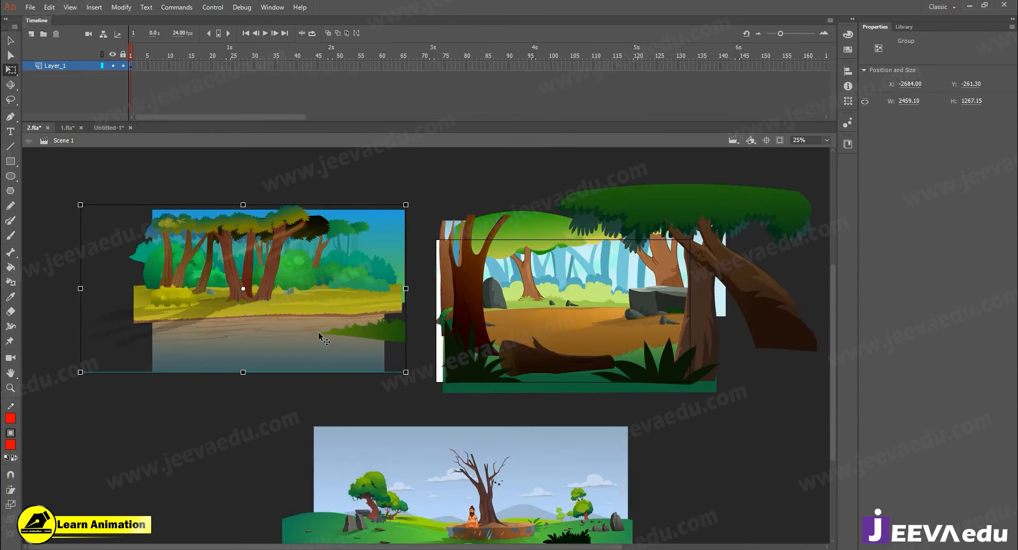
left_click_drag(318, 332, 307, 350)
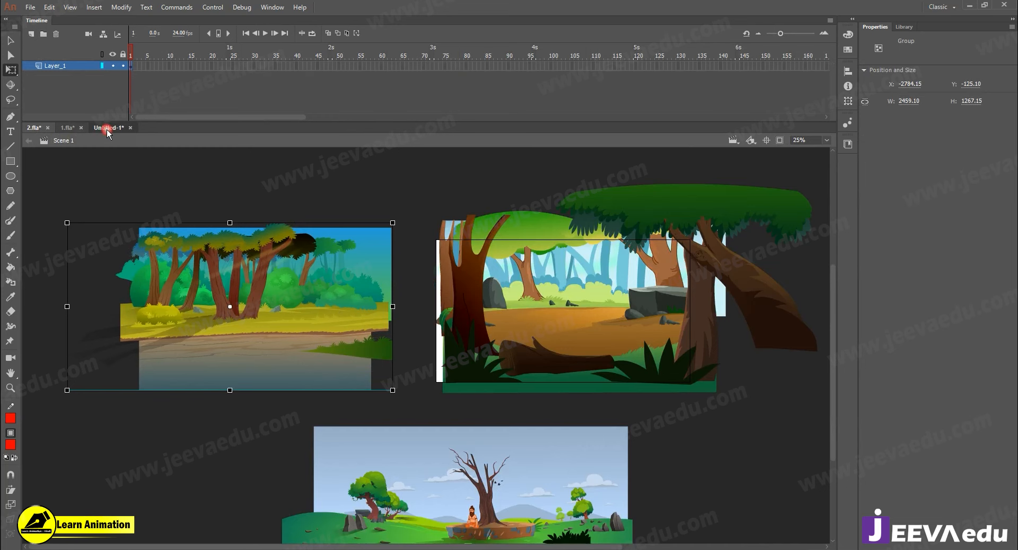
left_click(107, 130)
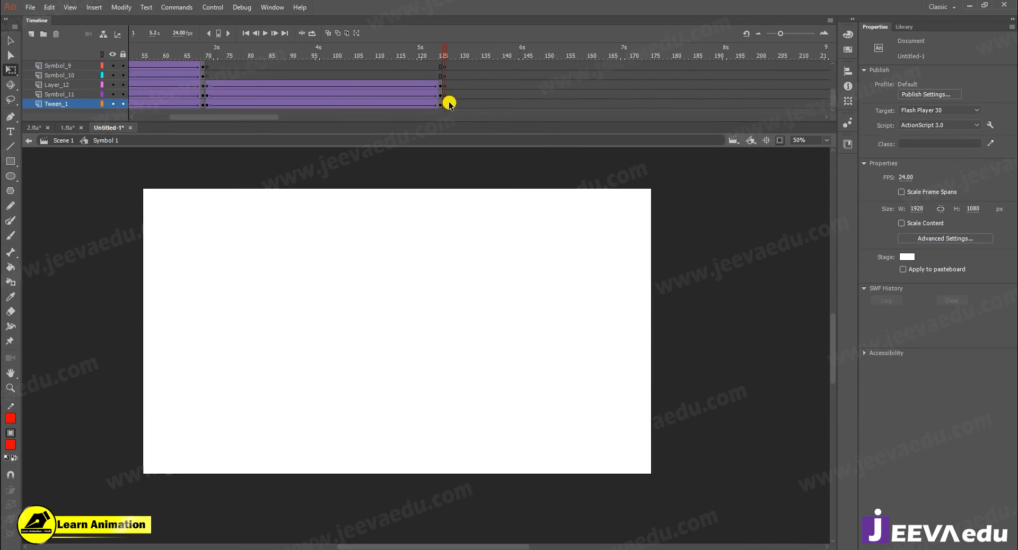
left_click(446, 104)
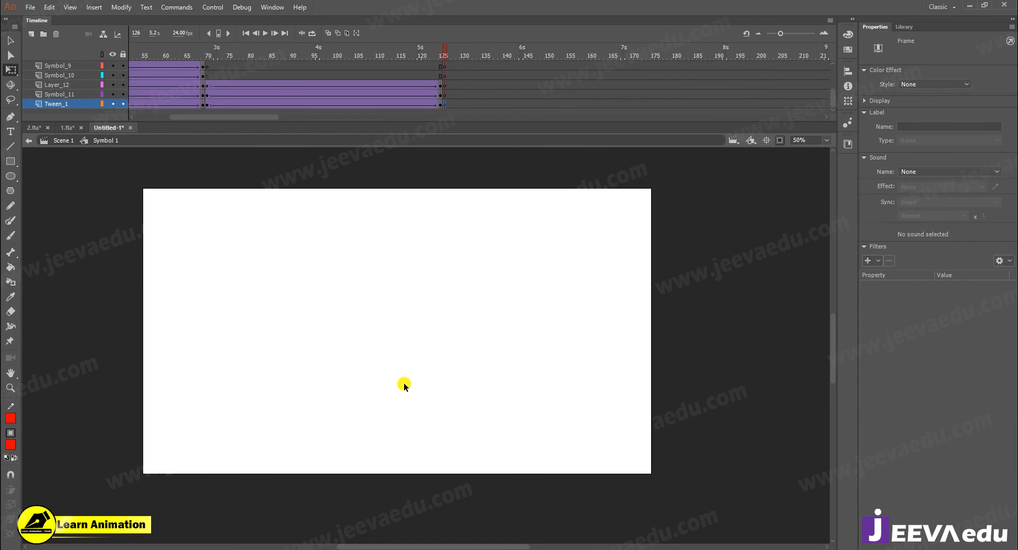
key("ctrl+v")
left_click_drag(435, 376, 357, 364)
Enlarge the pasted riverside forest background at frame 126 until it covers the whole stage
key("z")
left_click(435, 349, "alt")
key("q")
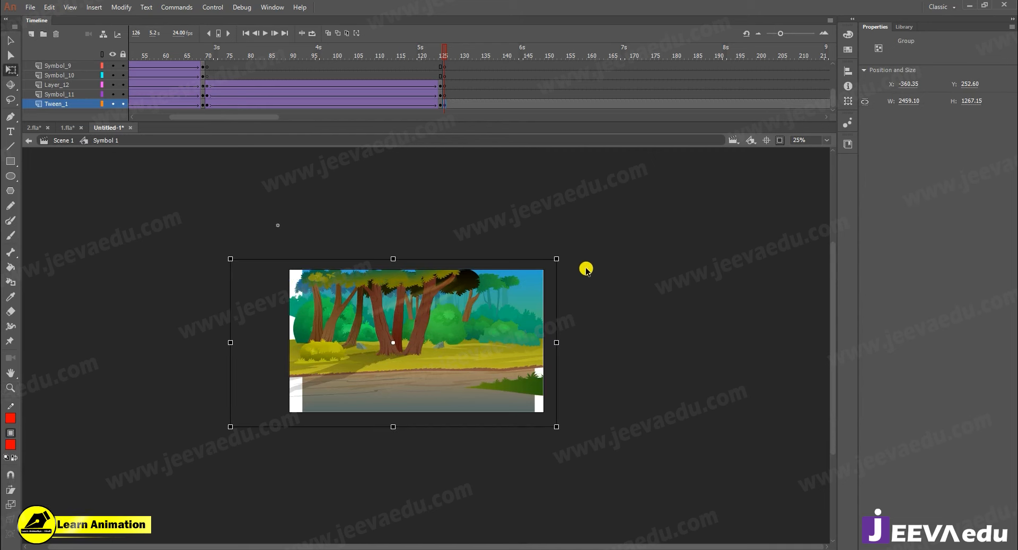
left_click_drag(556, 259, 591, 227)
Copy the walking woodcutter from frame 69, paste it into Symbol_11 at frame 126 and place it on the path beside the tree trunks
mouse_move(444, 51)
left_mouse_down()
mouse_move(412, 51)
mouse_move(459, 60)
left_mouse_up()
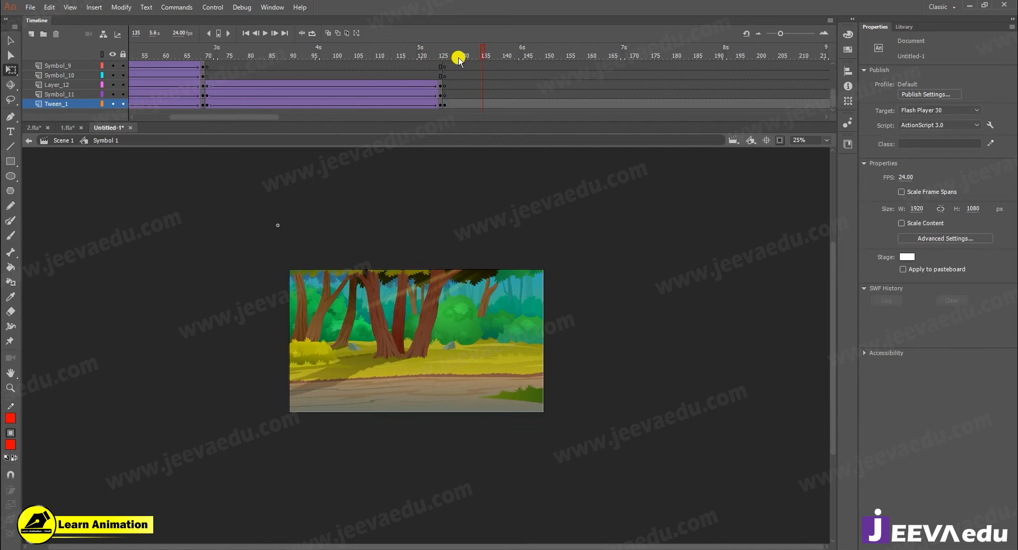
left_click(444, 60)
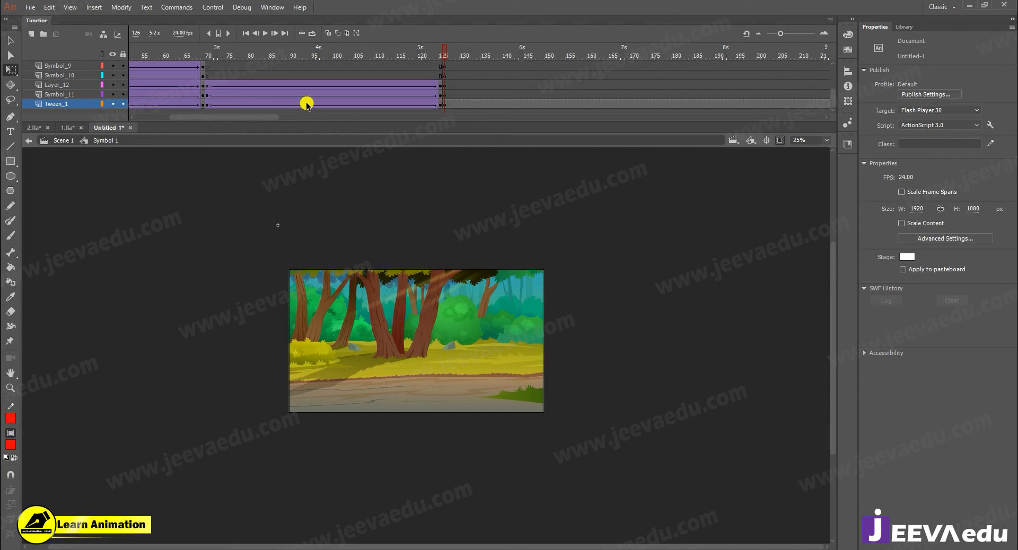
left_click(203, 67)
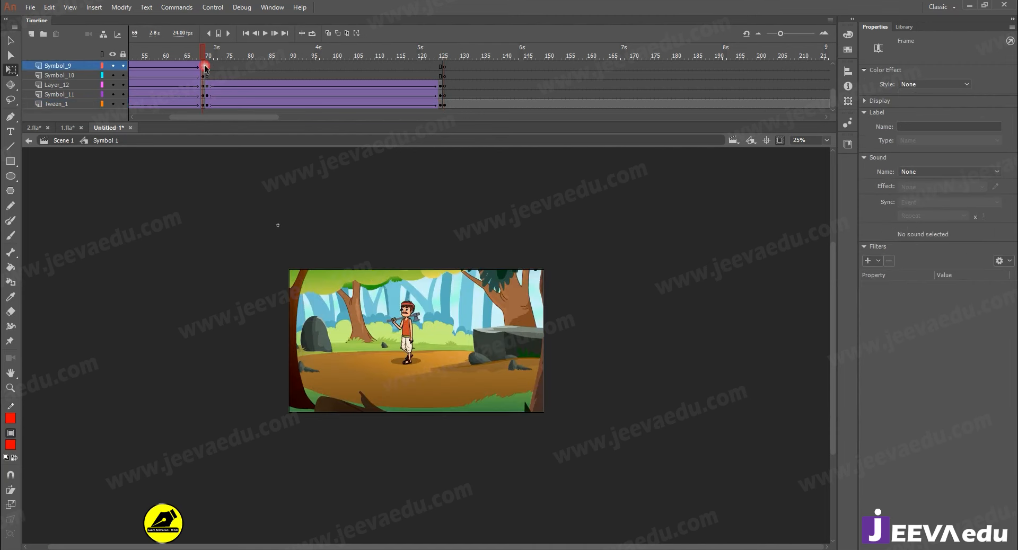
key("v")
left_click(411, 333)
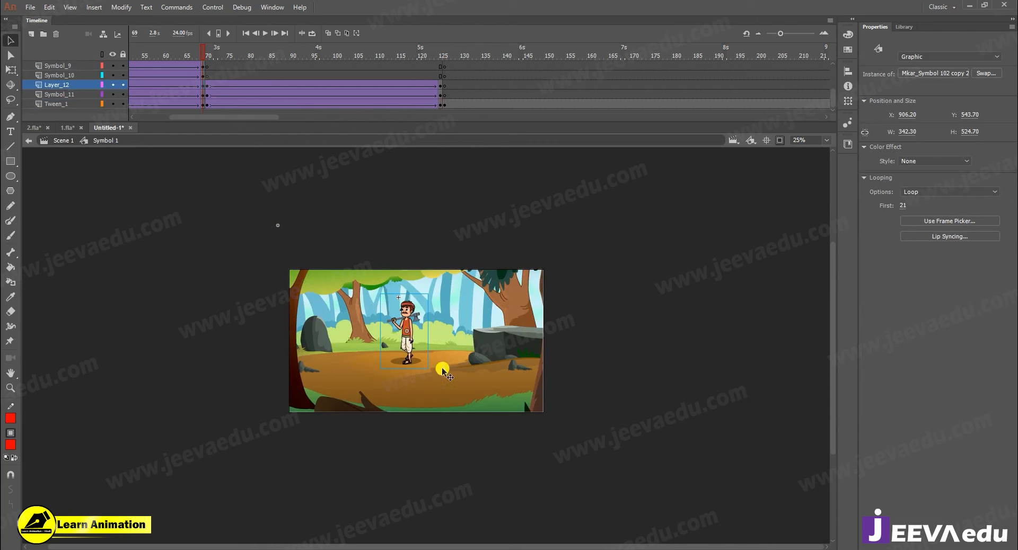
left_click(446, 96)
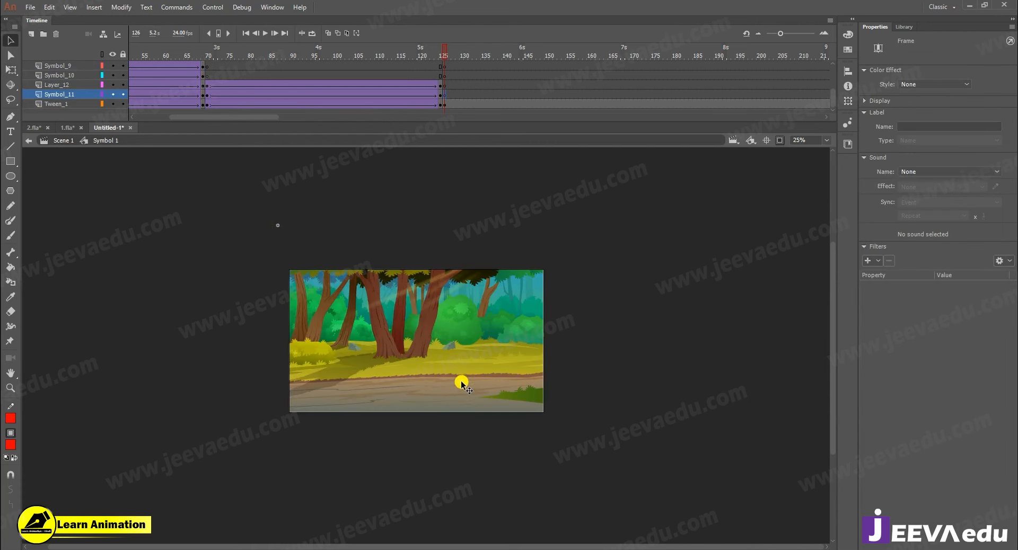
key("ctrl+shift+v")
left_click_drag(434, 371, 457, 379)
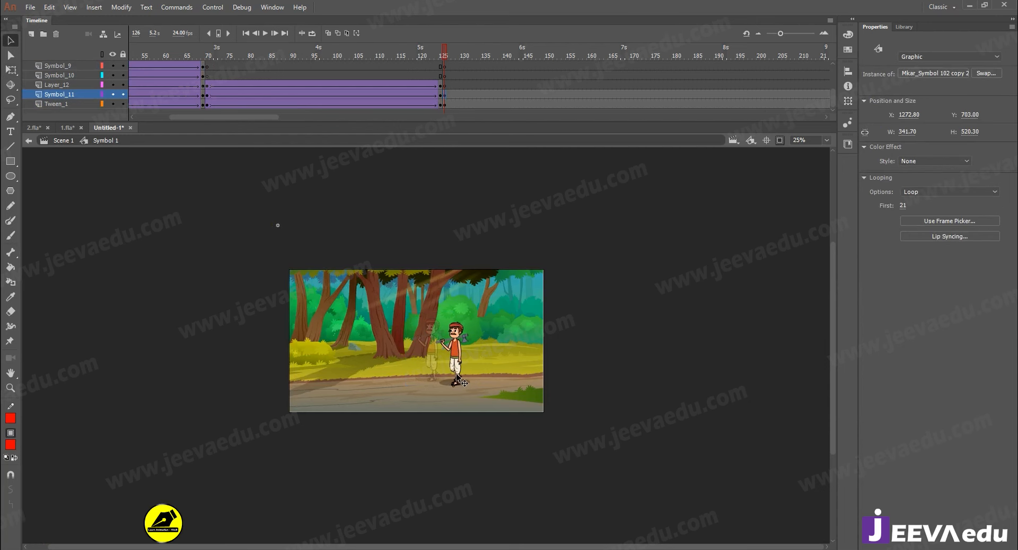
Shrink the riverside background at frame 126 to about 2755 by 1420 px and reposition it so it still covers the stage
left_click(779, 142)
left_click(501, 354)
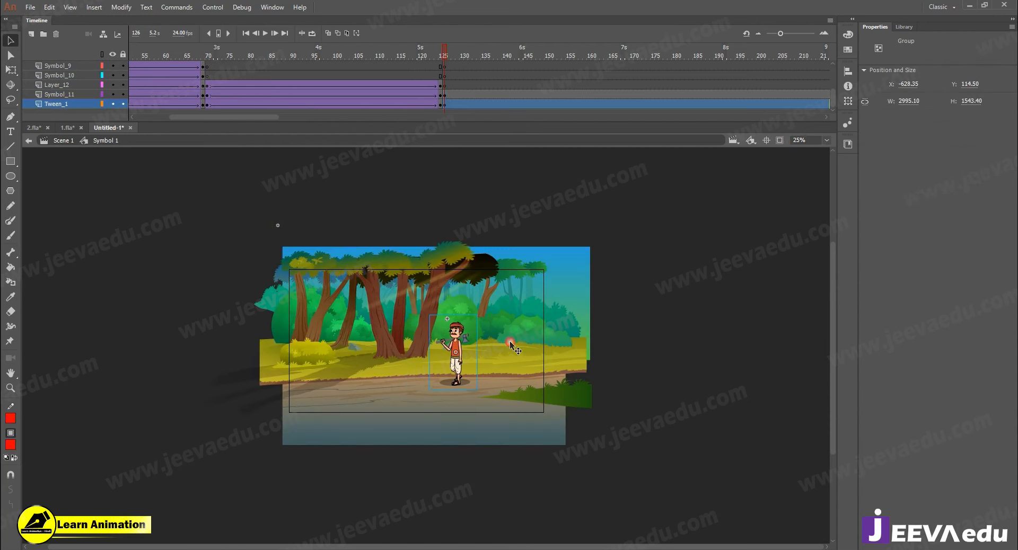
left_click_drag(517, 366, 516, 371)
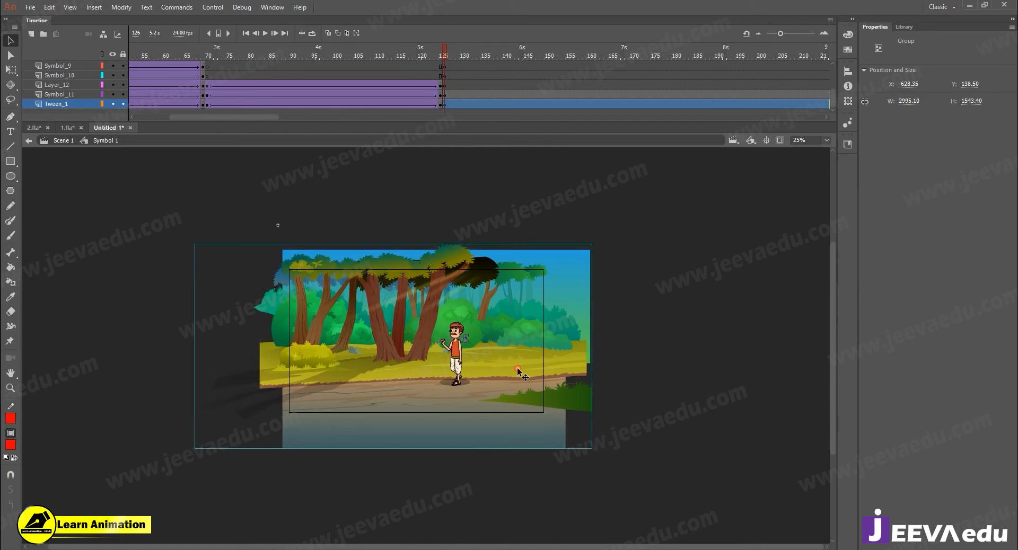
key("q")
left_click_drag(588, 245, 576, 248)
left_click_drag(538, 316, 529, 318)
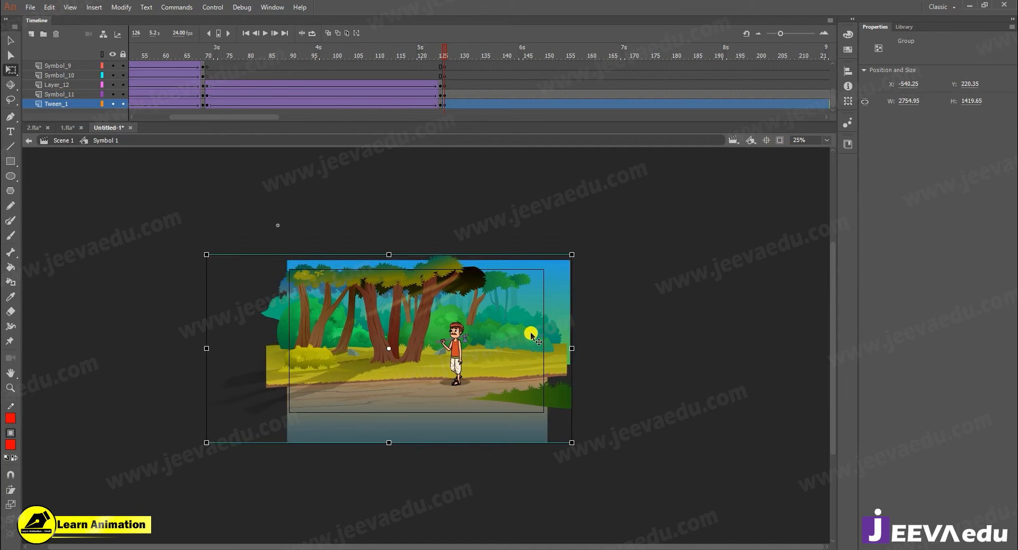
left_click(781, 141)
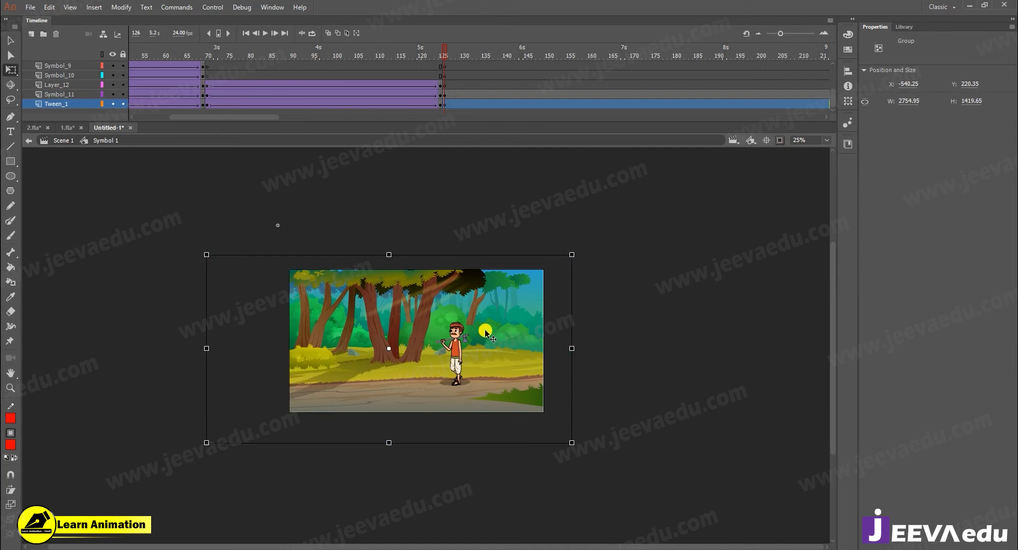
left_click(614, 347)
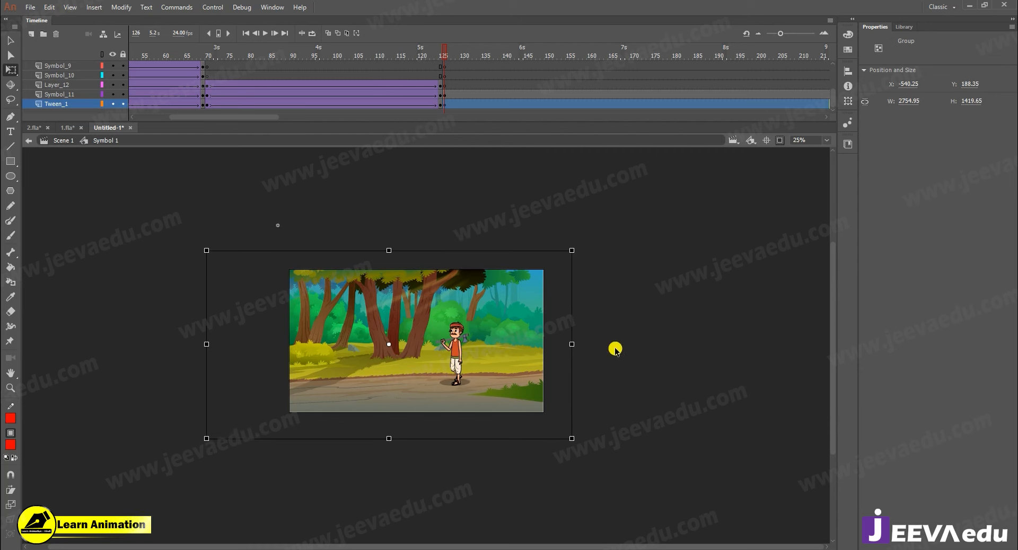
left_click(803, 106)
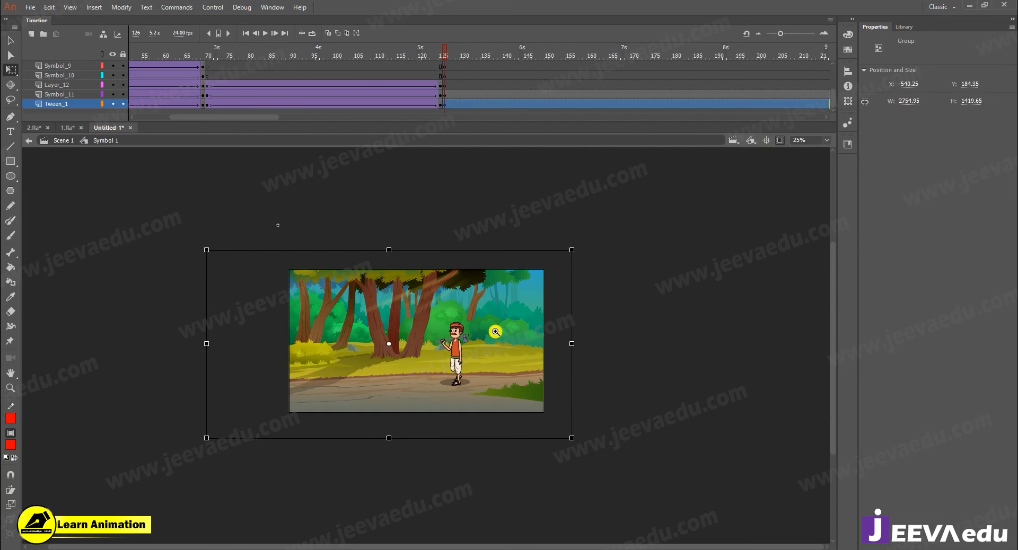
Show the artwork beyond the stage and break apart the riverside background group at frame 126
left_click(780, 140)
key("v")
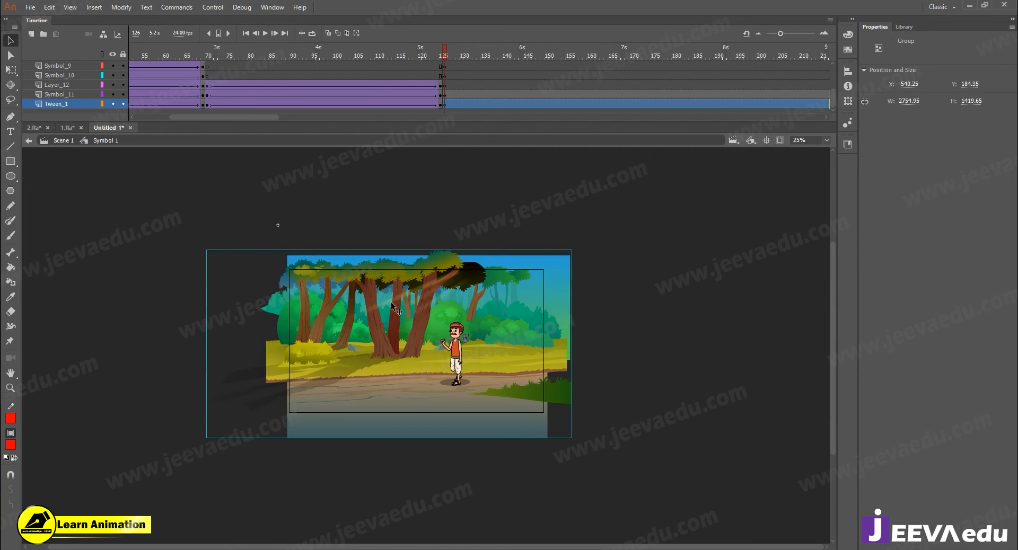
left_click(435, 306)
left_click(385, 330, "ctrl+shift")
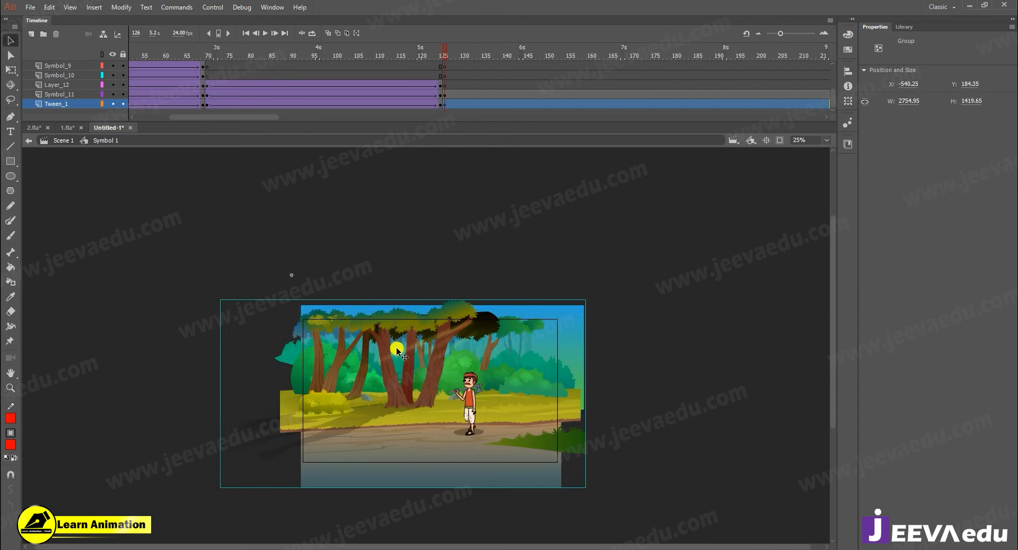
left_click(419, 347, "ctrl")
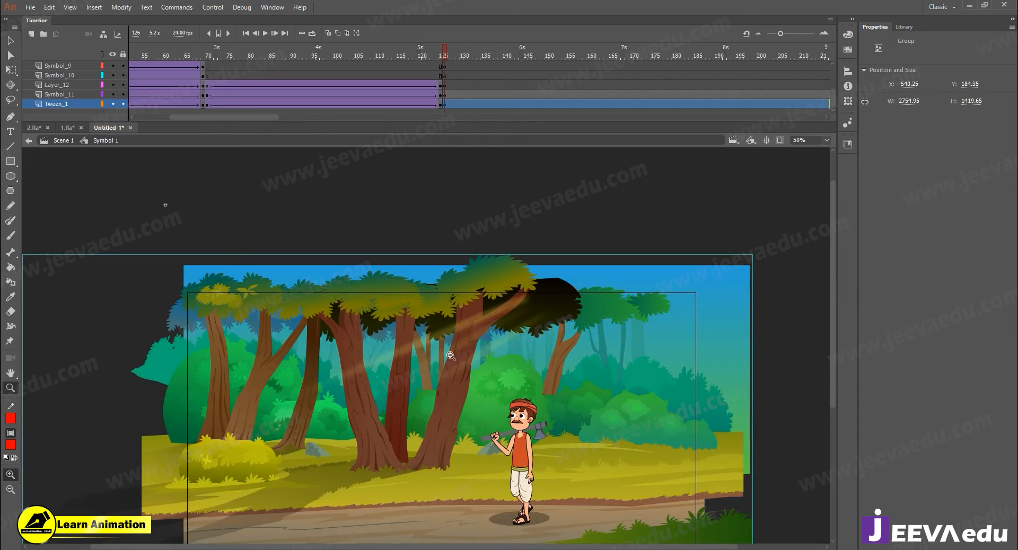
left_click(447, 352, "ctrl+shift")
key("ctrl+b")
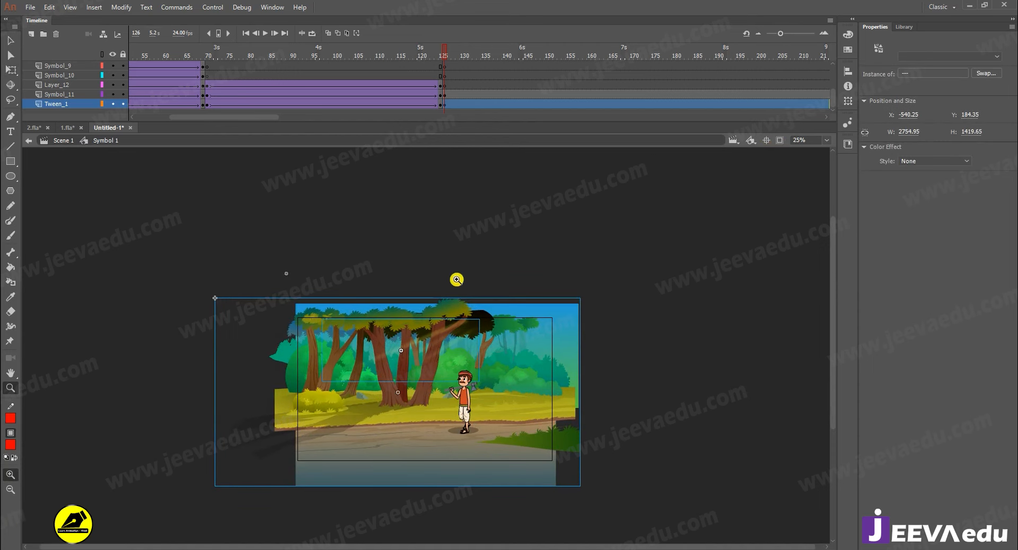
Cut the blurred light-ray movie clip out of the background and paste it in place on Layer_12 at frame 126
left_click(441, 241)
left_click(423, 335)
left_click(427, 346)
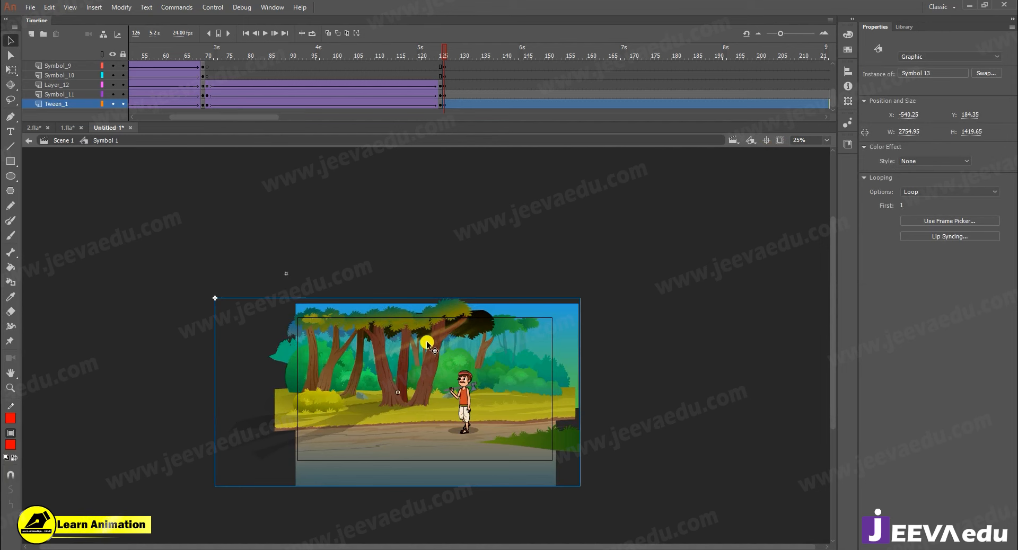
left_click(427, 337)
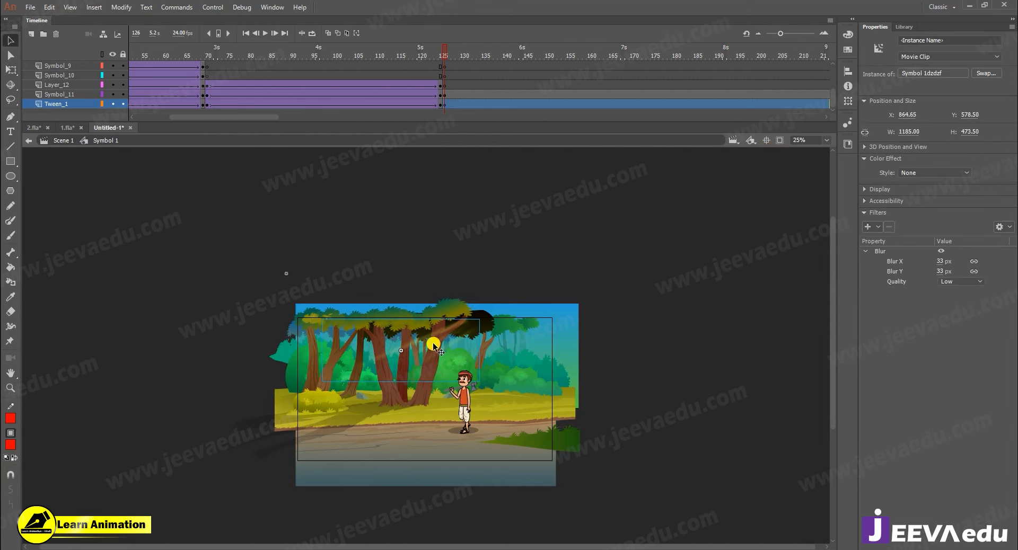
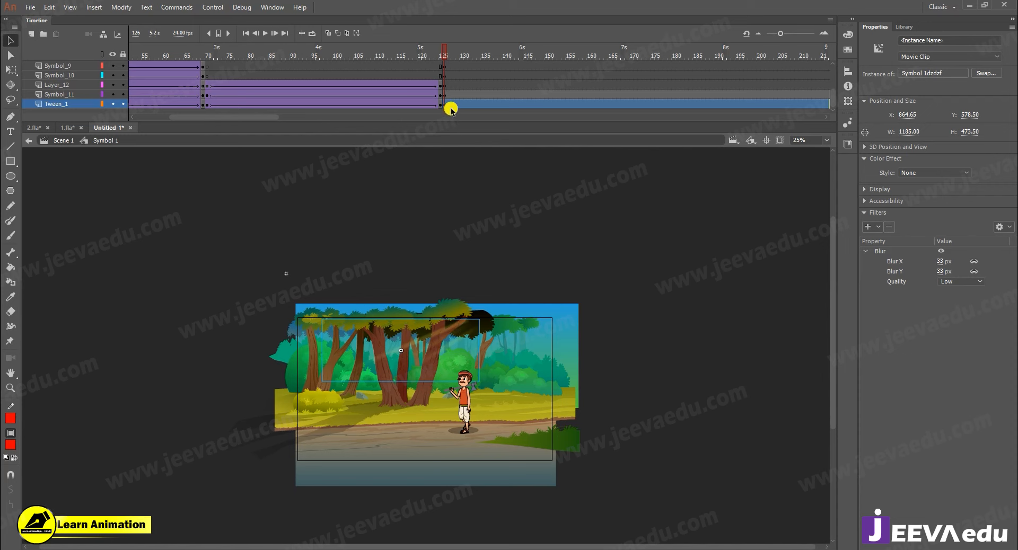
left_click(448, 86)
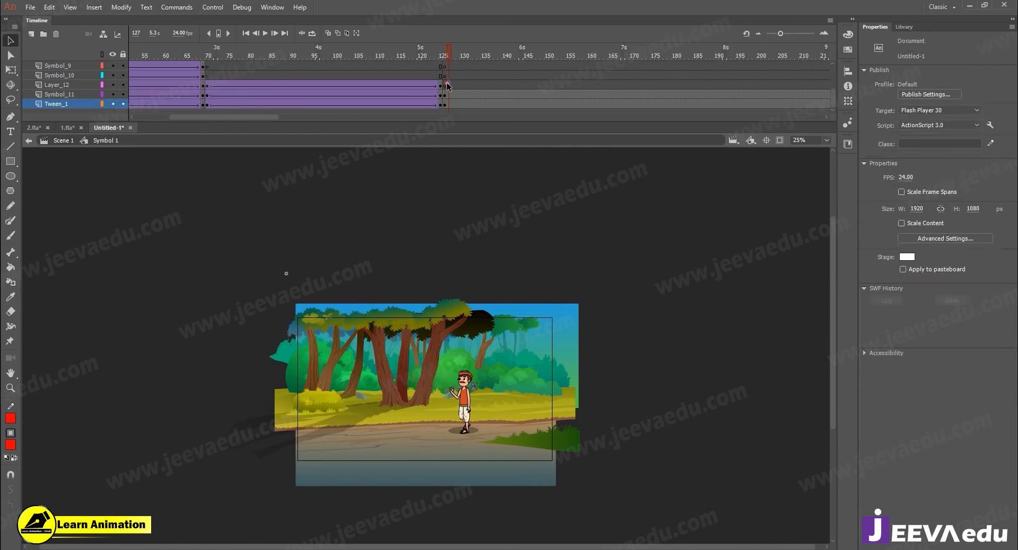
left_click(446, 86)
right_click(163, 244)
left_click(201, 278)
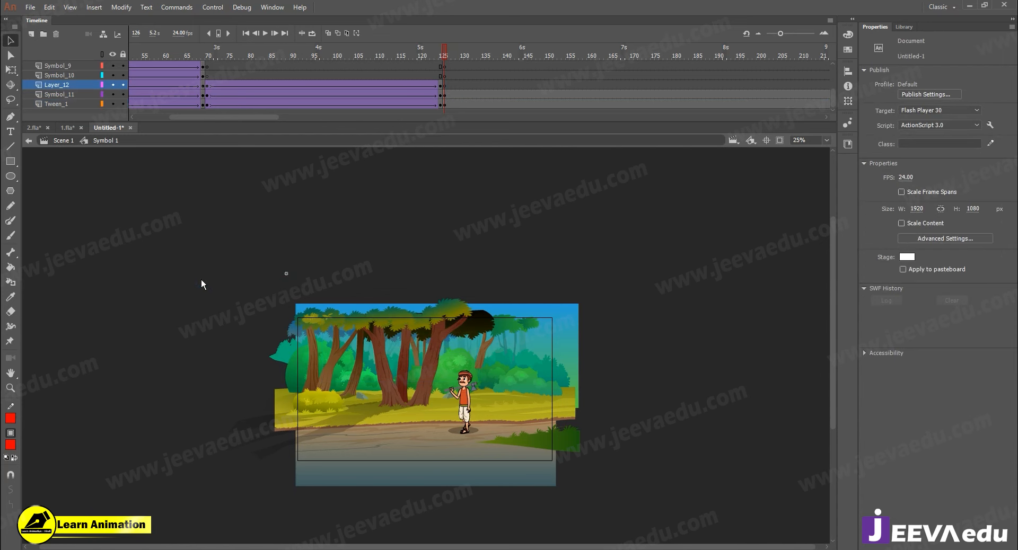
Enlarge the light-ray clip to about 1829 by 731 px and shift it toward the upper right of the trees
key("z")
left_click(453, 364)
key("v")
left_click_drag(446, 298, 551, 279)
key("q")
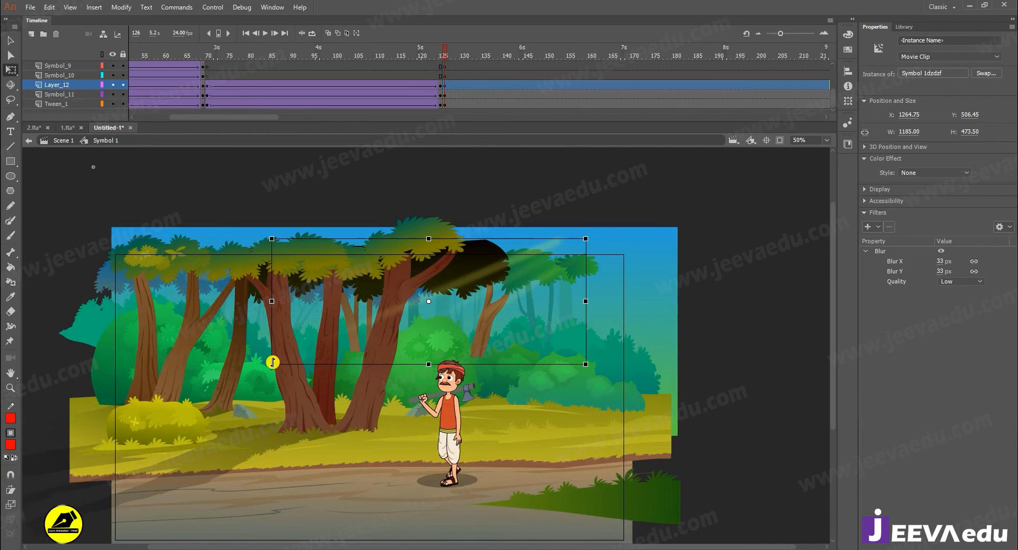
left_click_drag(272, 364, 184, 417)
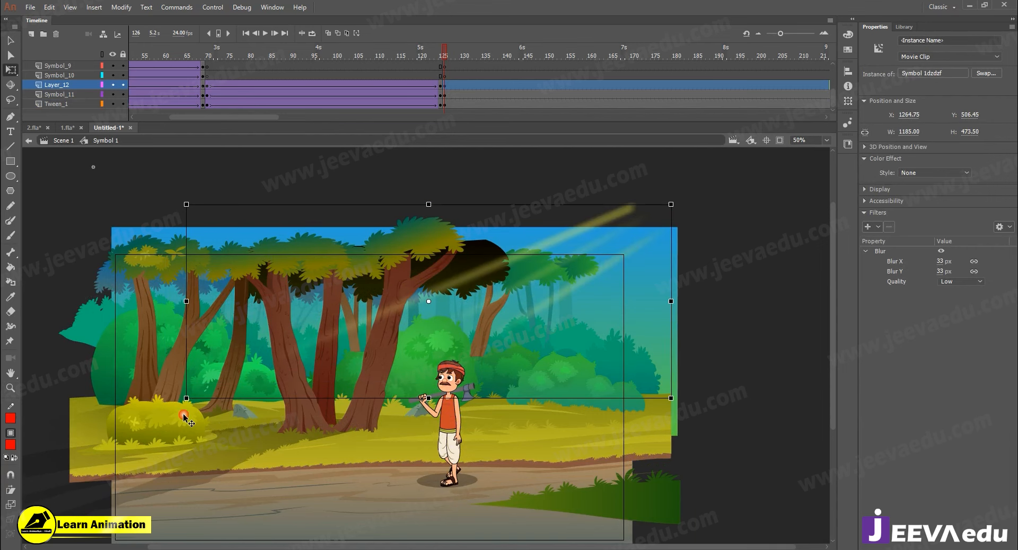
left_click_drag(515, 288, 483, 315)
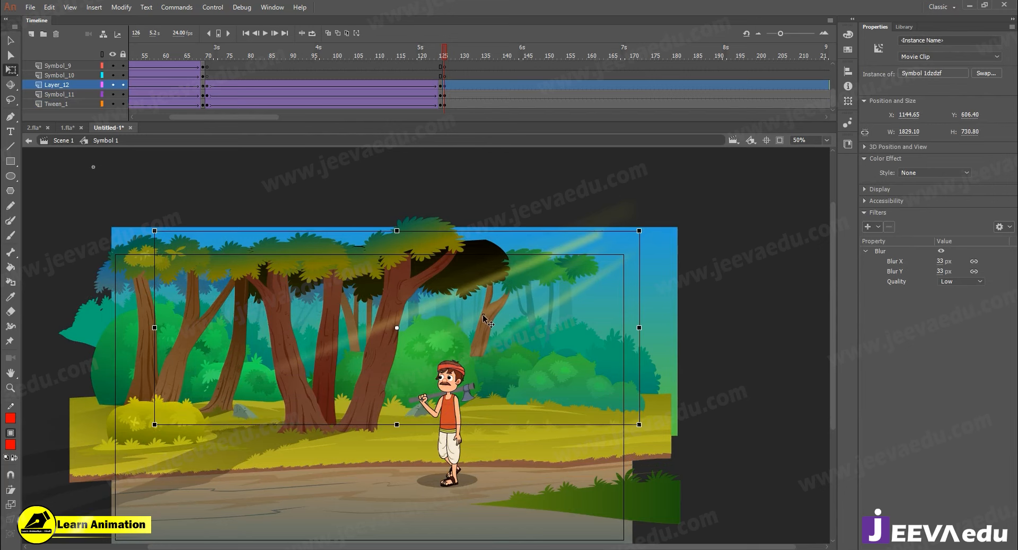
Examine the light rays, woodcutter and background within the clipped stage around frame 126
key("z")
left_click(462, 335, "alt")
left_click(459, 390)
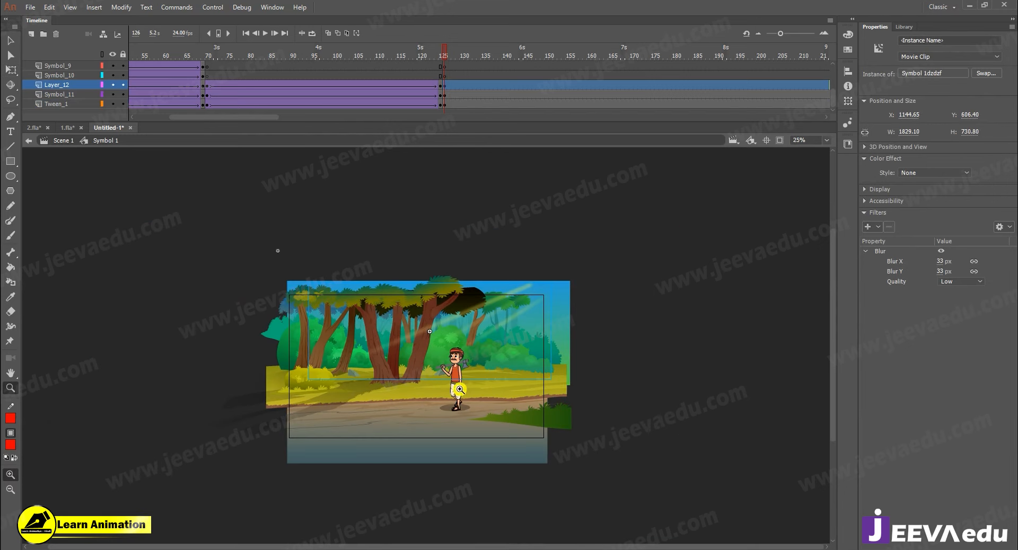
left_click(779, 140)
left_click(431, 334)
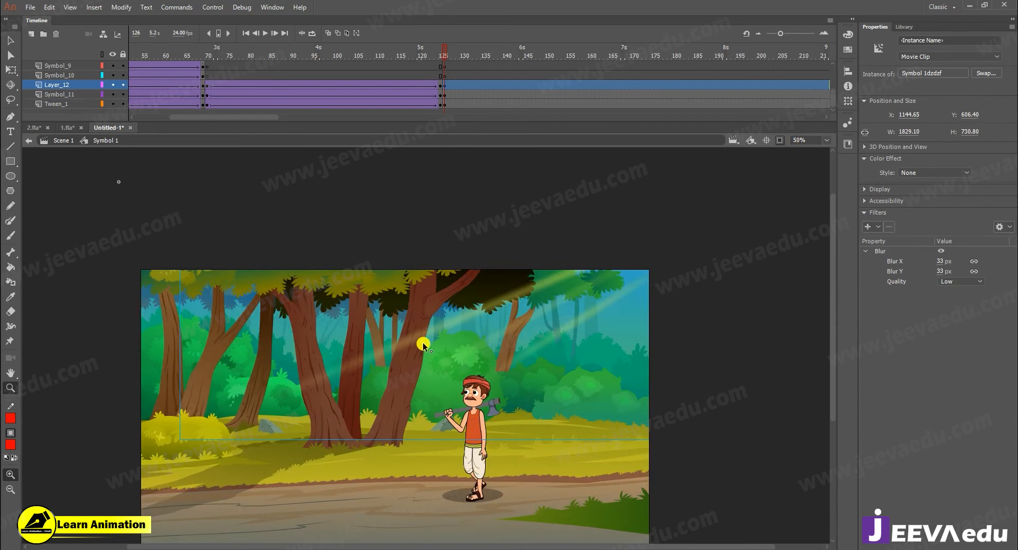
key("q")
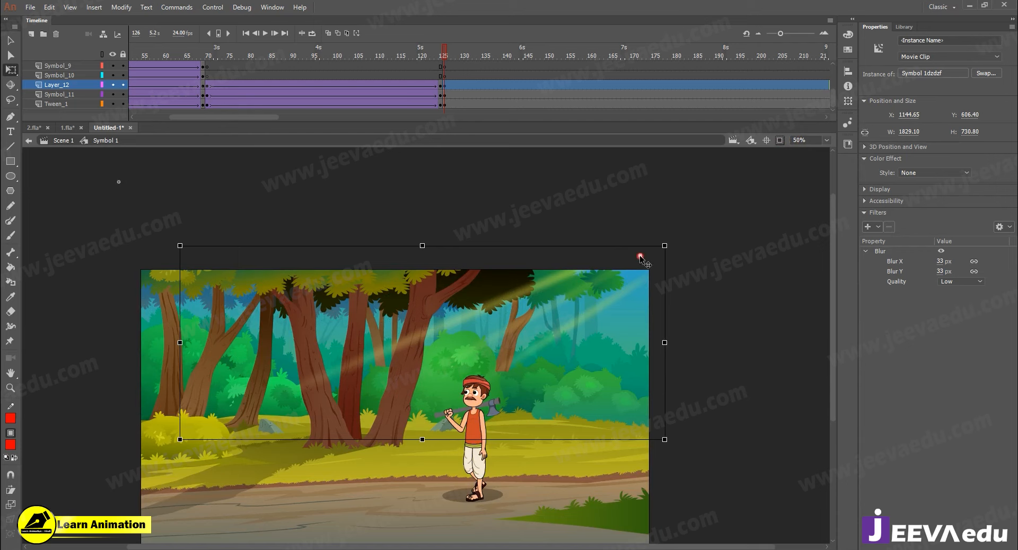
key("z")
left_click(456, 296, "alt")
key("v")
left_click(398, 369)
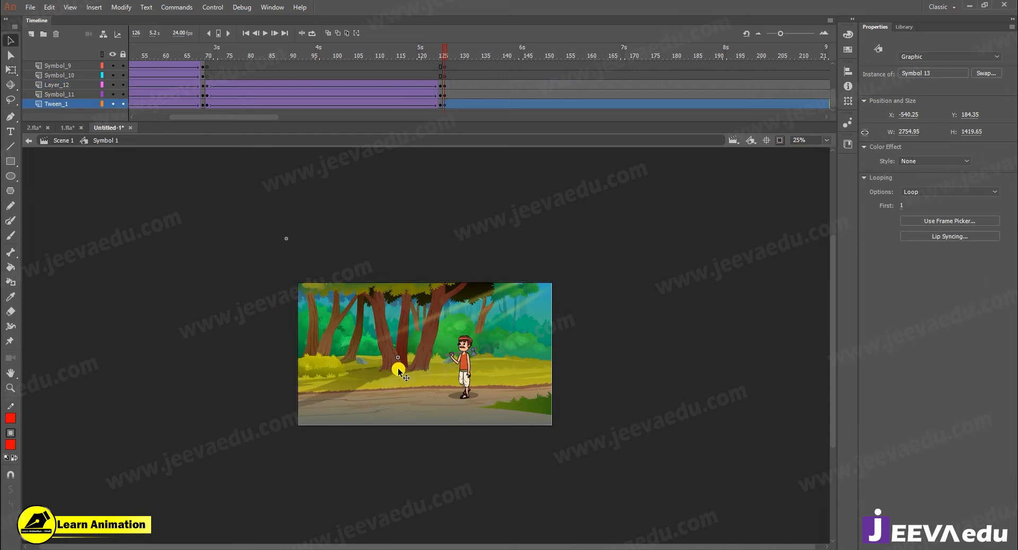
left_click_drag(449, 56, 445, 87)
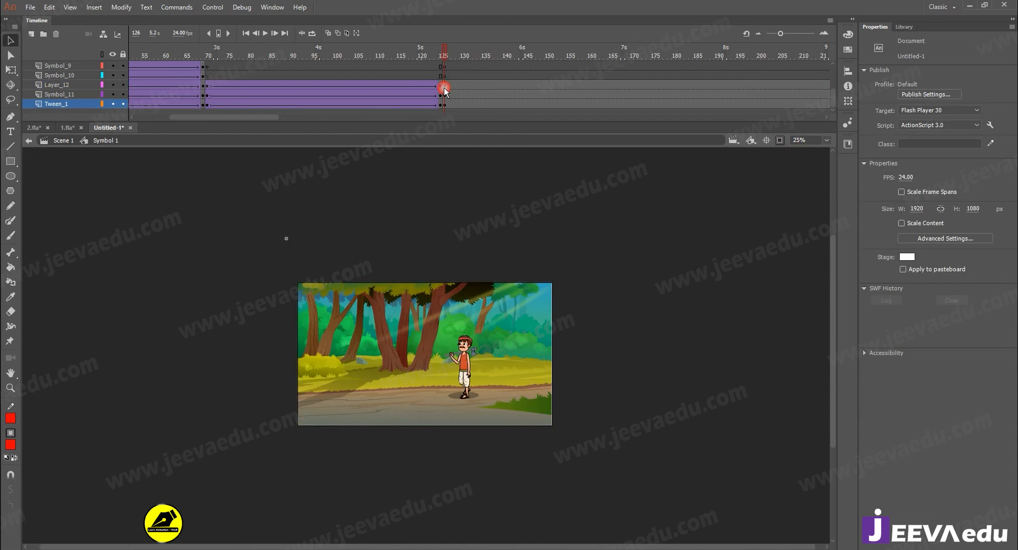
Turn off stage clipping and hide the Symbol_11 and Layer_12 layers so only the riverside background shows at frame 126
left_click(779, 140)
key("ctrl+space")
left_click(407, 390, "ctrl")
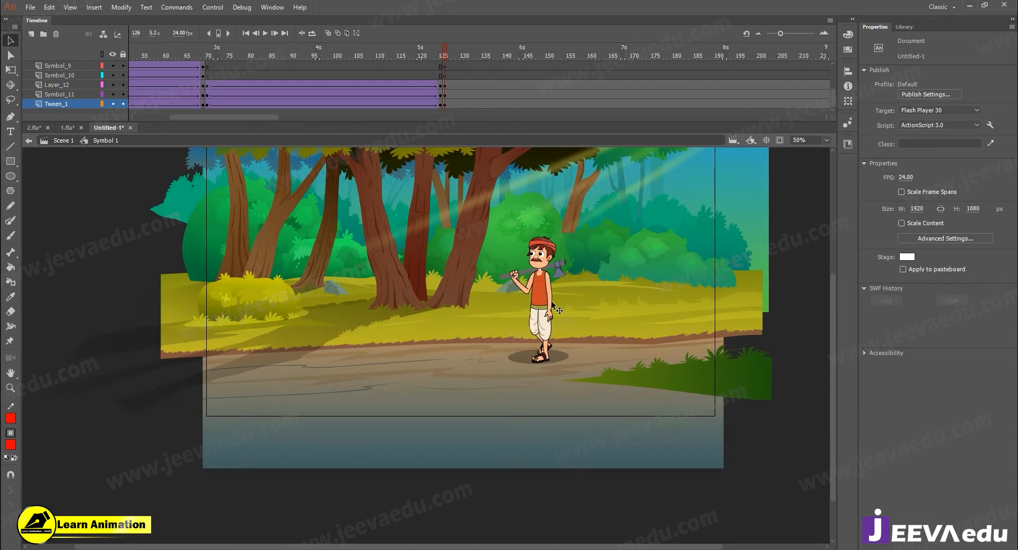
left_click(502, 222)
left_click(114, 94)
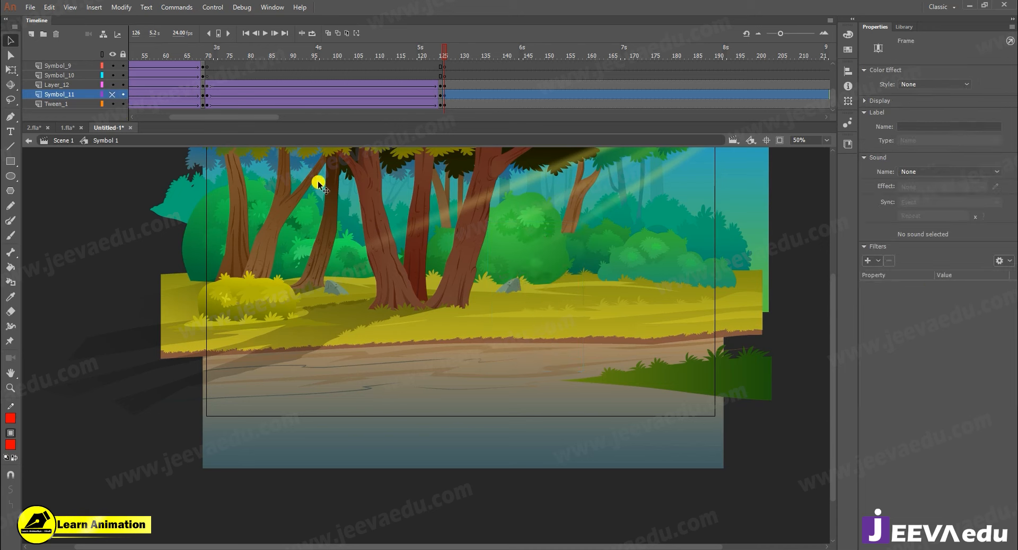
left_click(96, 86)
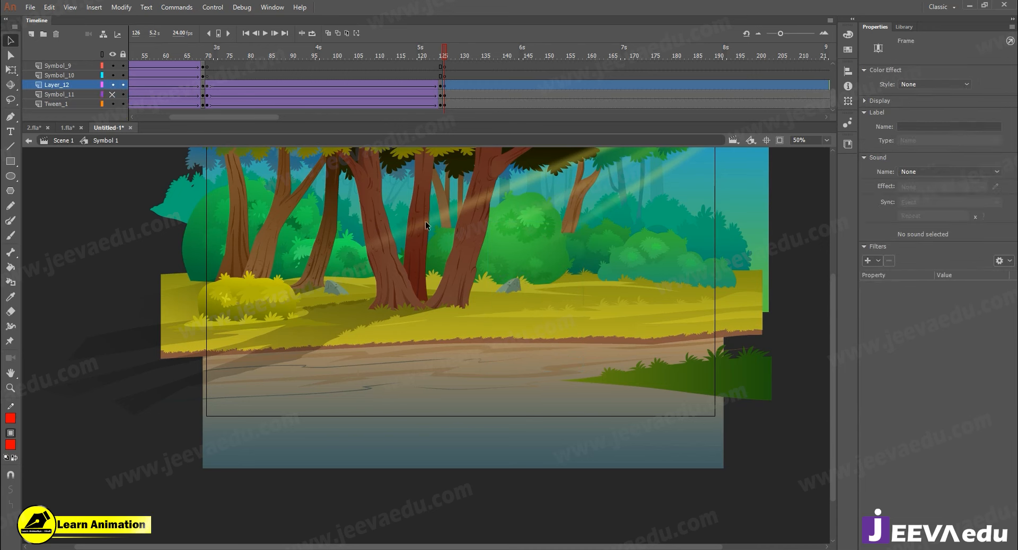
left_click(112, 86)
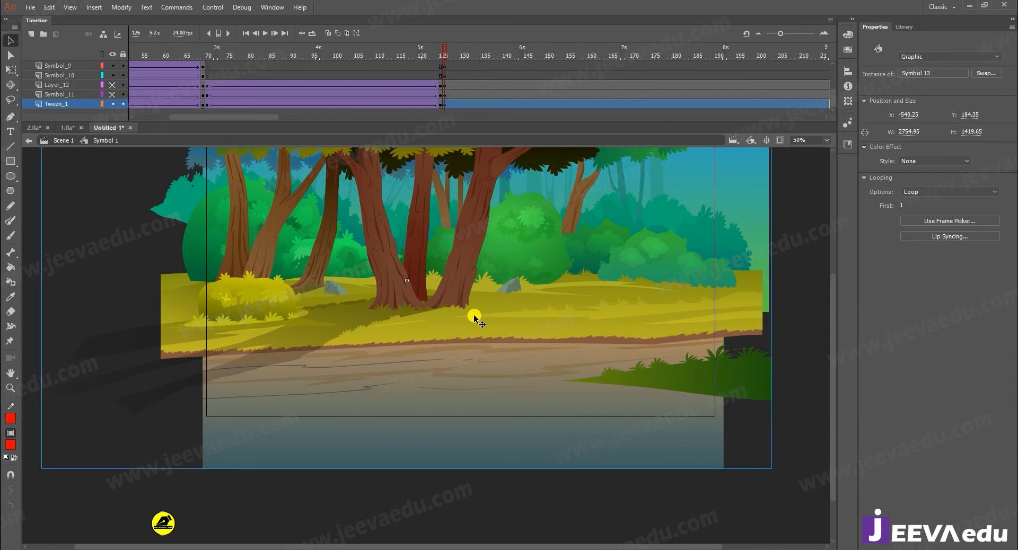
key("ctrl+minus")
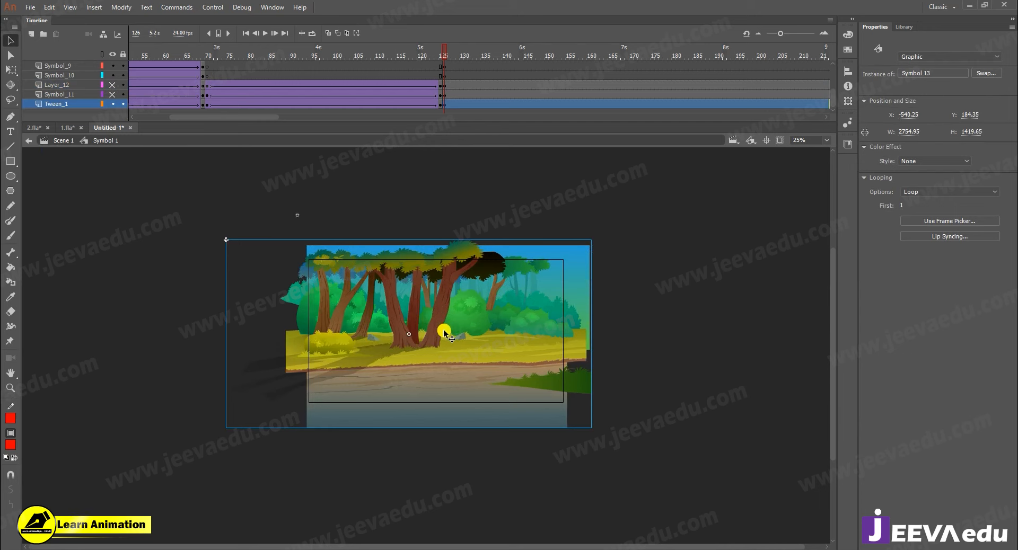
left_click(427, 211)
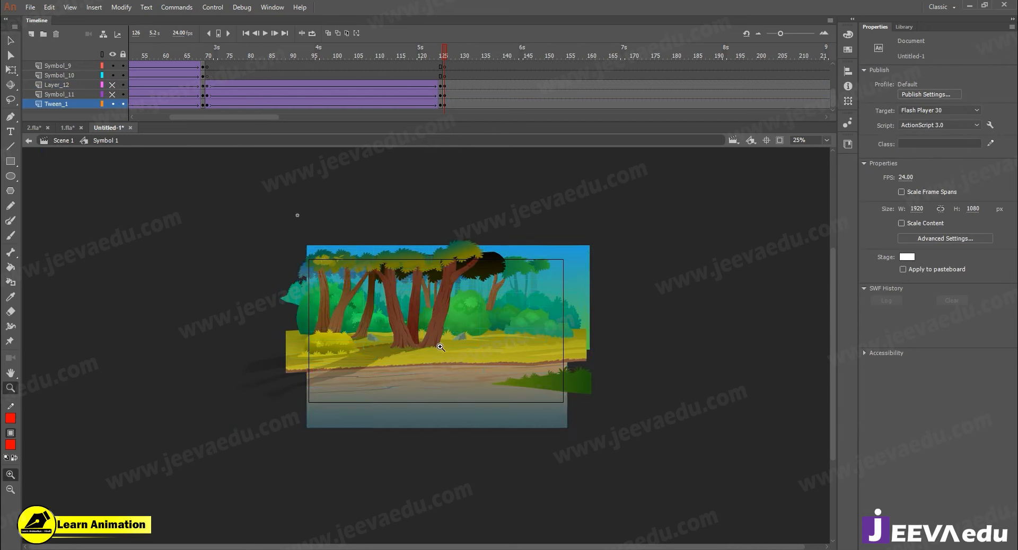
Examine the separate tree, ground and shadow groups that make up the riverside background at frame 126
key("ctrl+equal")
left_click(425, 352)
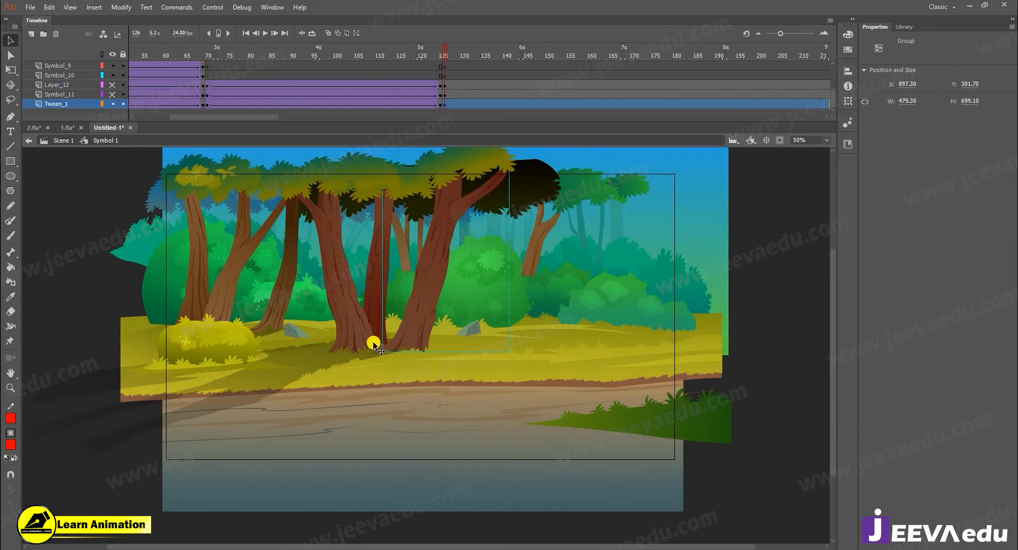
left_click(427, 332)
left_click(379, 352)
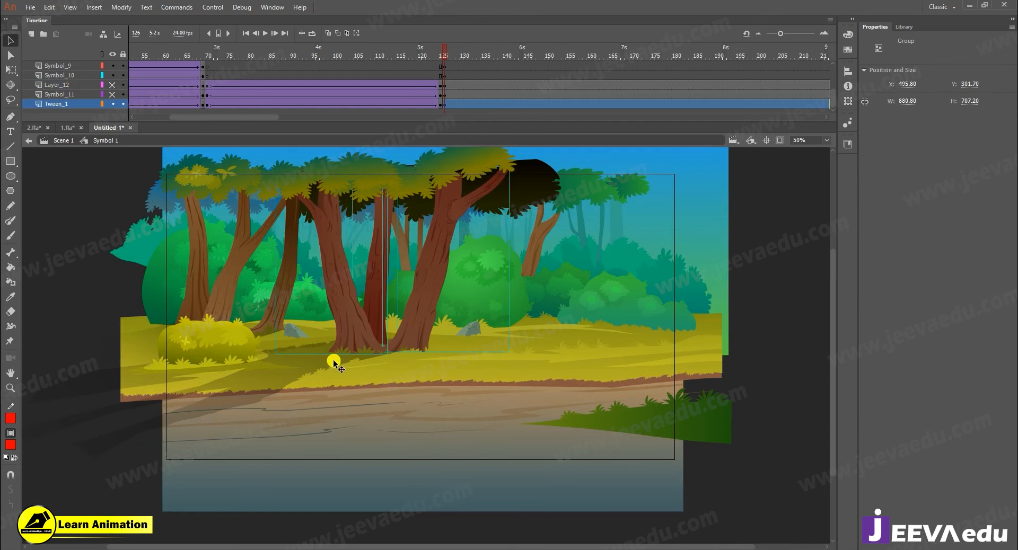
mouse_move(291, 368)
left_mouse_down()
mouse_move(336, 370)
mouse_move(296, 369)
left_mouse_up()
key("ctrl+z")
left_click(132, 307)
left_click(262, 391)
left_click(143, 399)
left_click(130, 391)
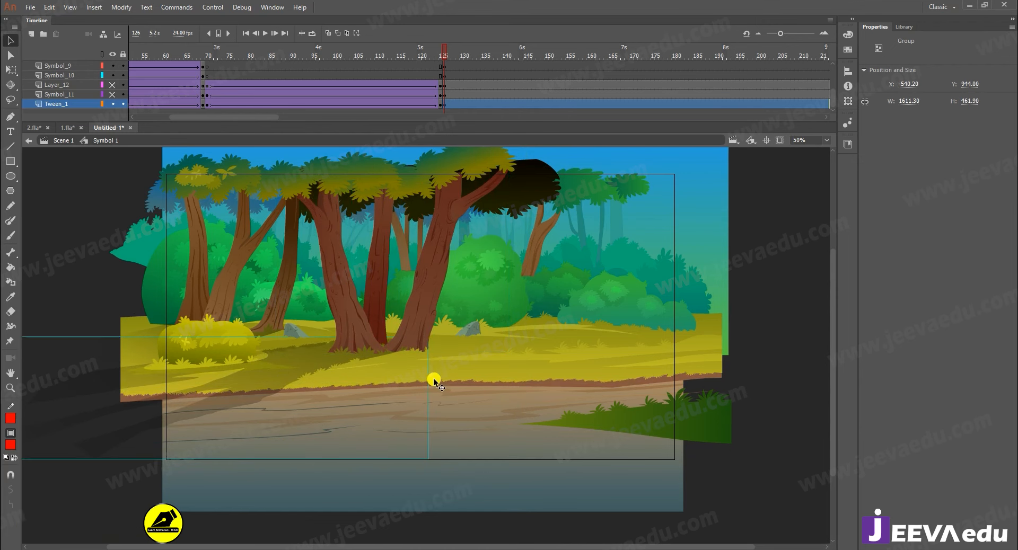
left_click(450, 367)
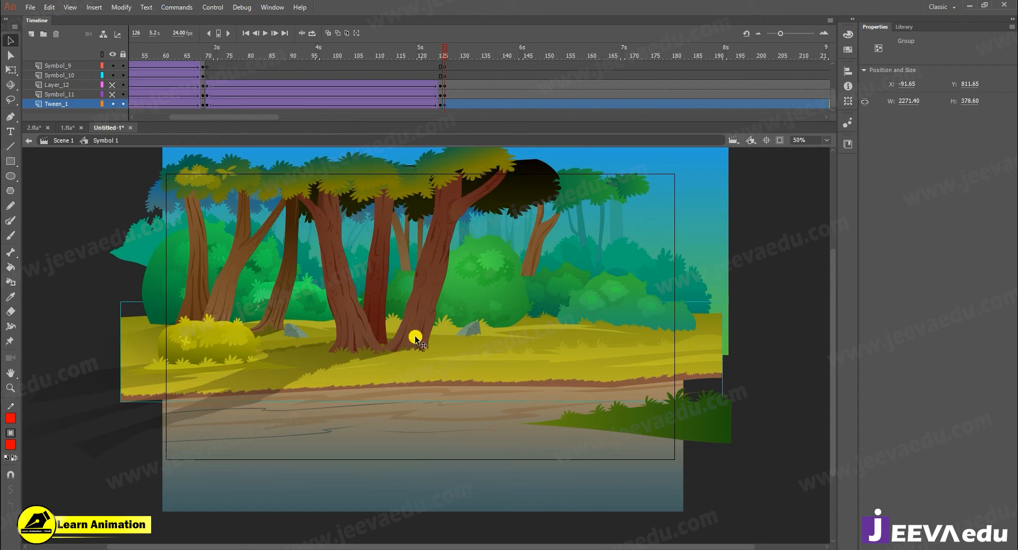
left_click(361, 324)
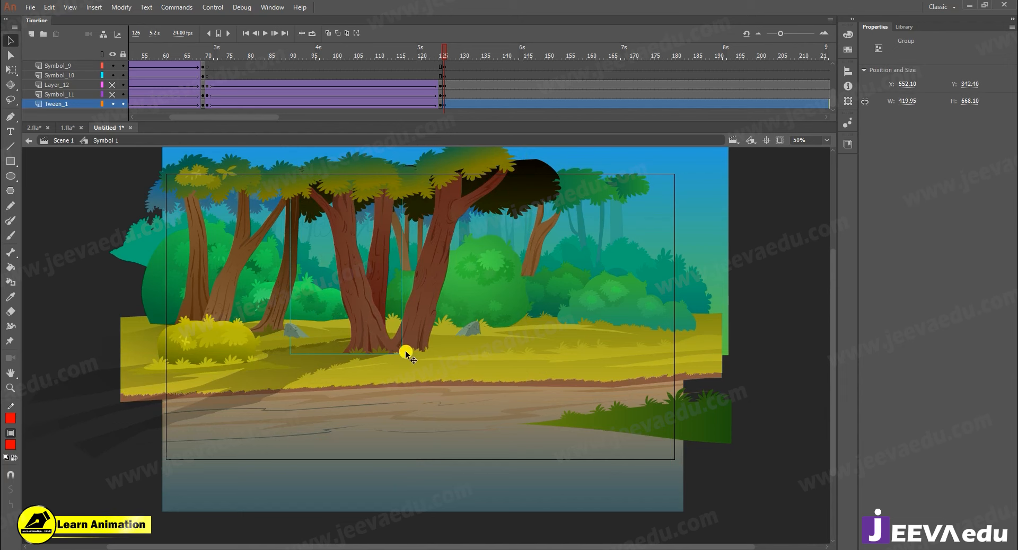
left_click(256, 398)
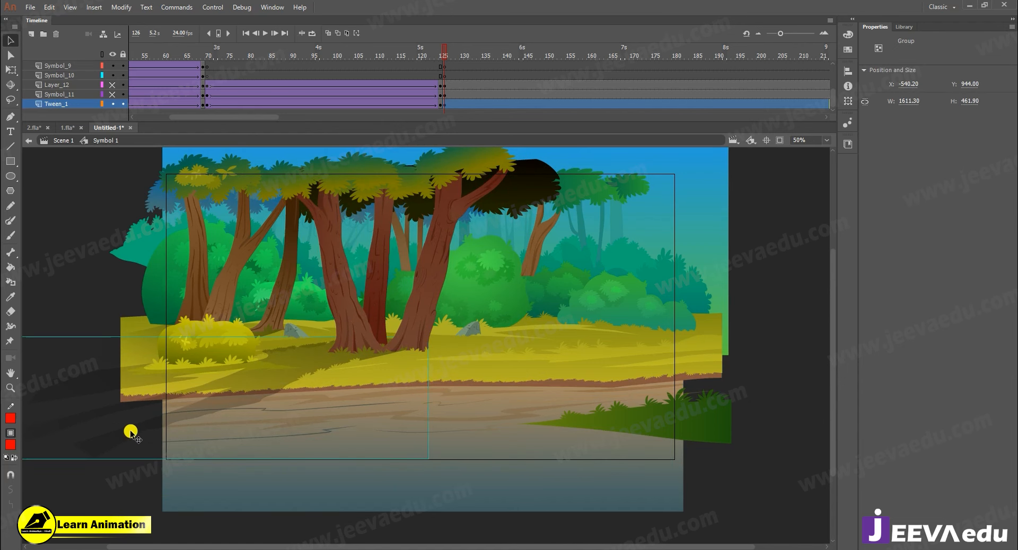
left_click_drag(131, 432, 137, 500)
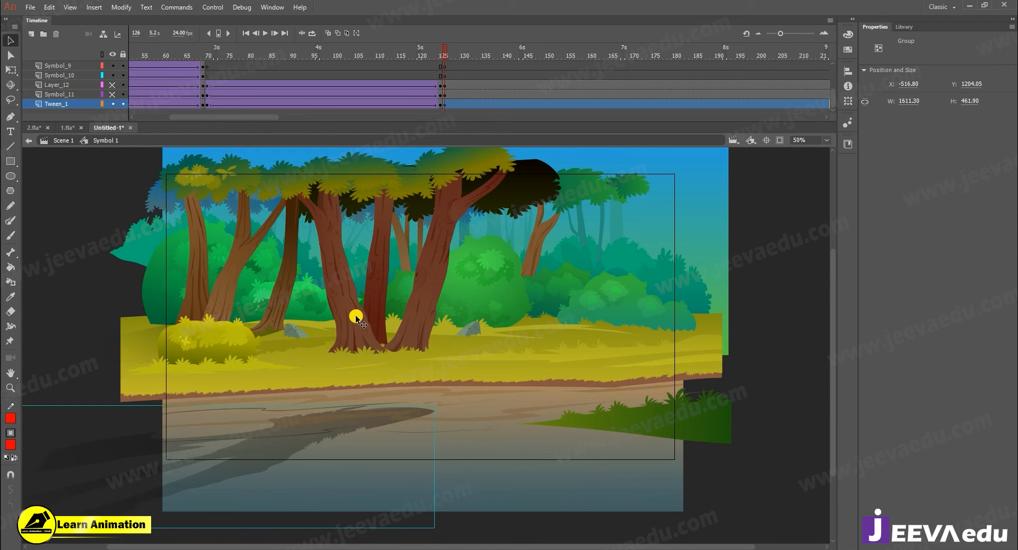
key("ctrl+z")
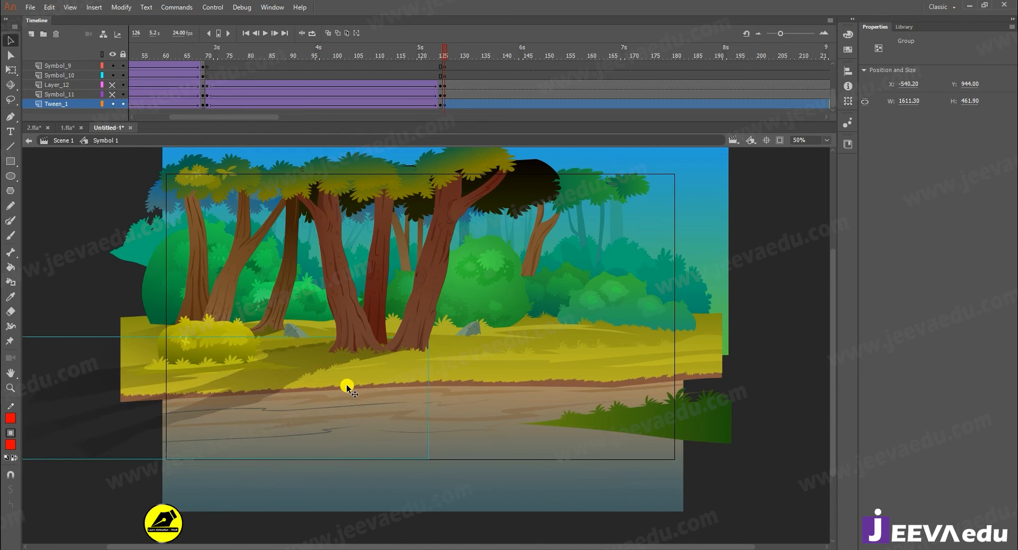
Convert all the riverside background artwork on Tween_1 at frame 126 into a single graphic symbol
left_click(444, 104)
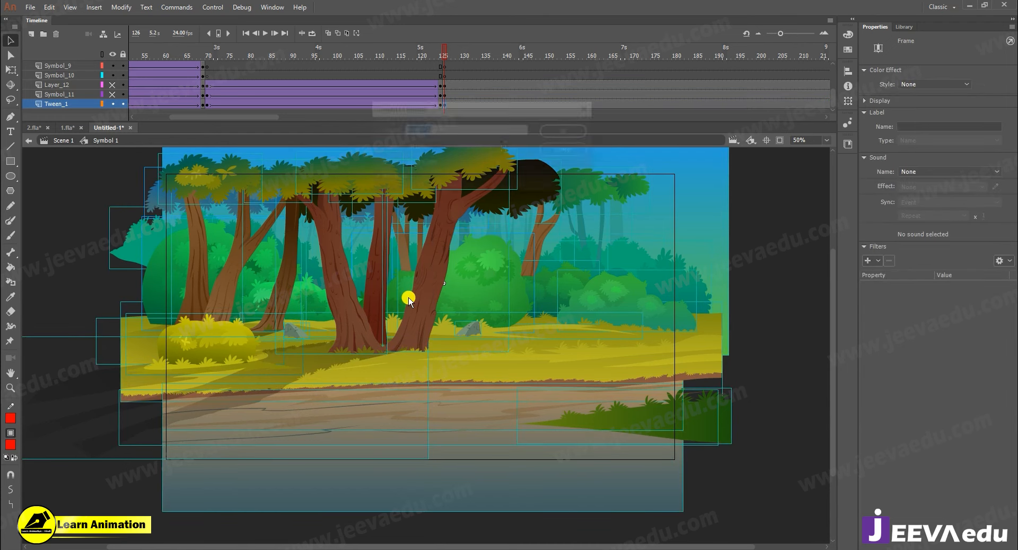
key("F8")
left_click(569, 130)
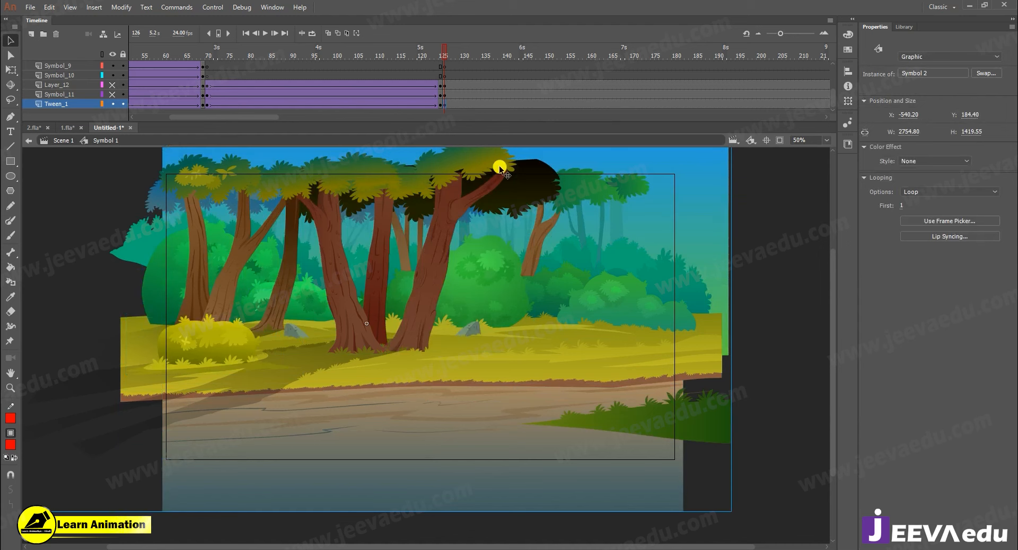
Show Layer_12 and Symbol_11 again, clip the view to the stage and check the cut into frame 126
left_click_drag(111, 84, 113, 105)
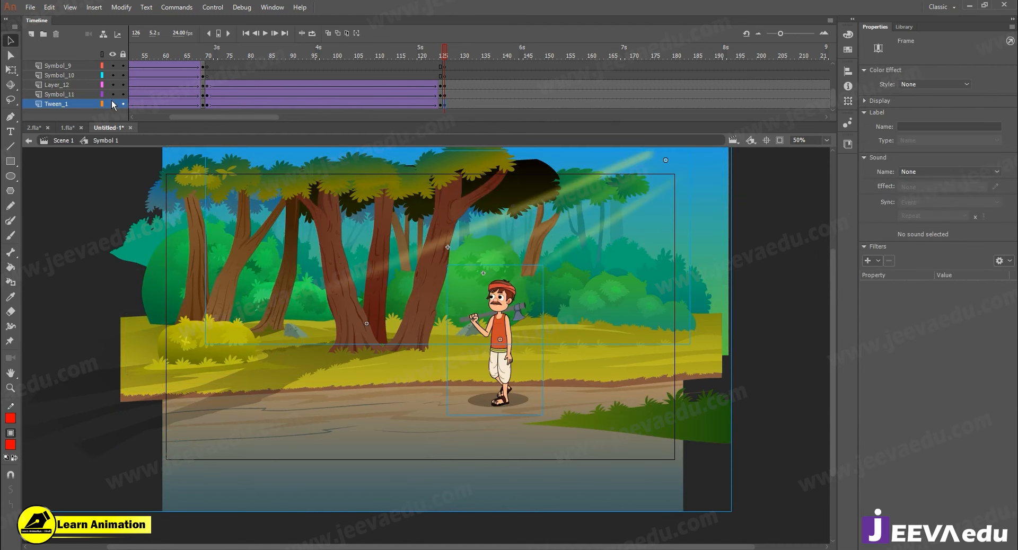
left_click(780, 141)
left_click(440, 51)
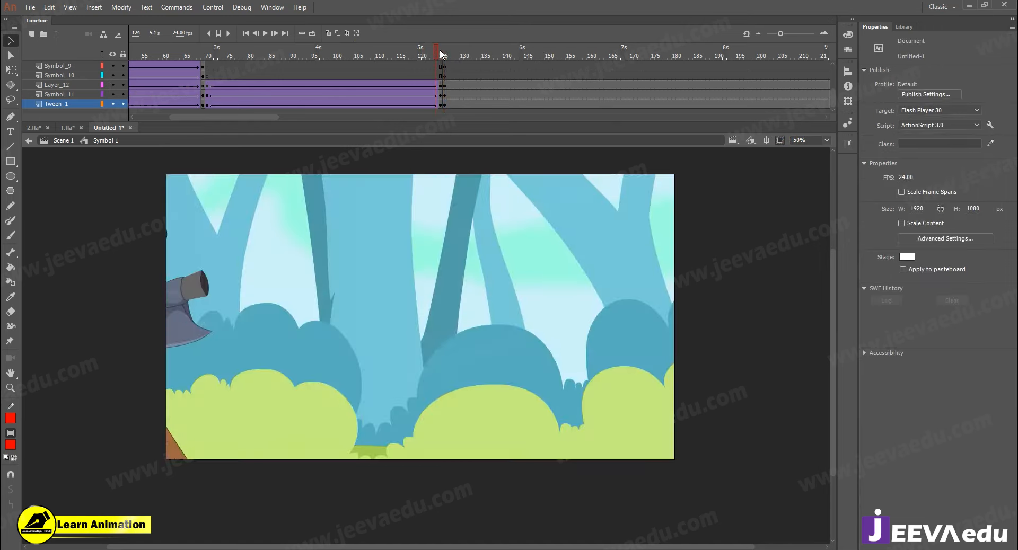
left_click(439, 102)
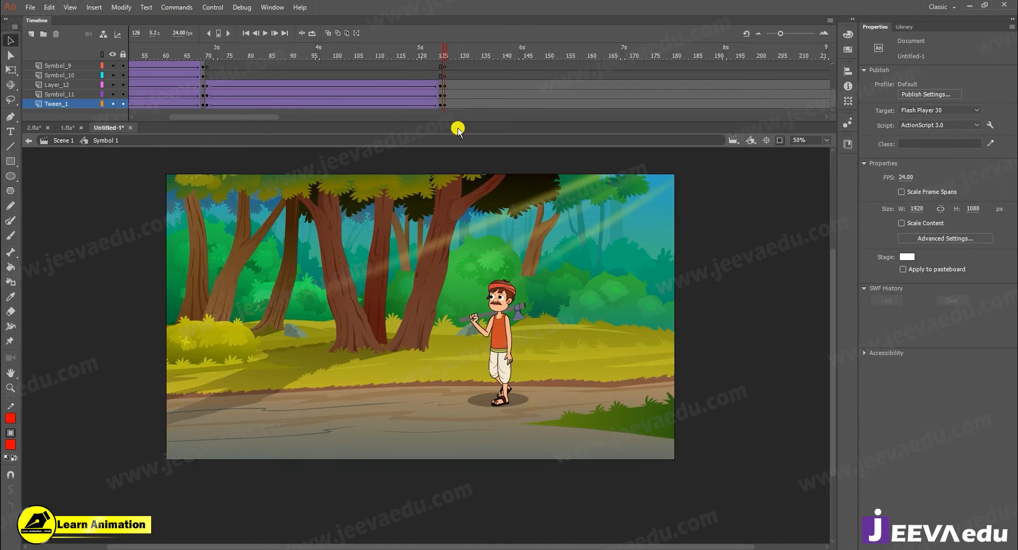
Shift the woodcutter slightly up and left to about X 1243, Y 691 at frame 126, with his loop starting at frame 1
left_click(506, 355)
left_click_drag(506, 373, 498, 364)
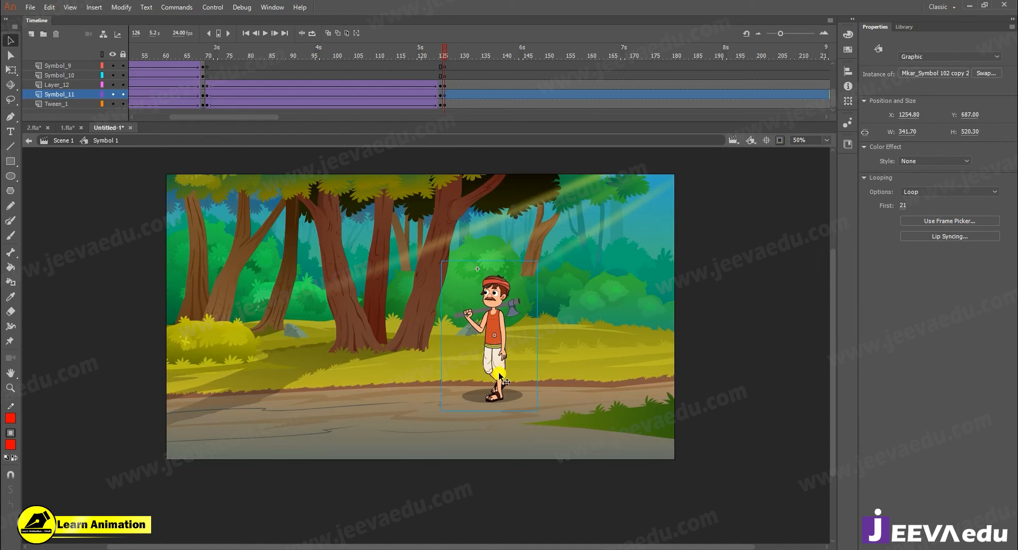
left_click_drag(499, 375, 496, 374)
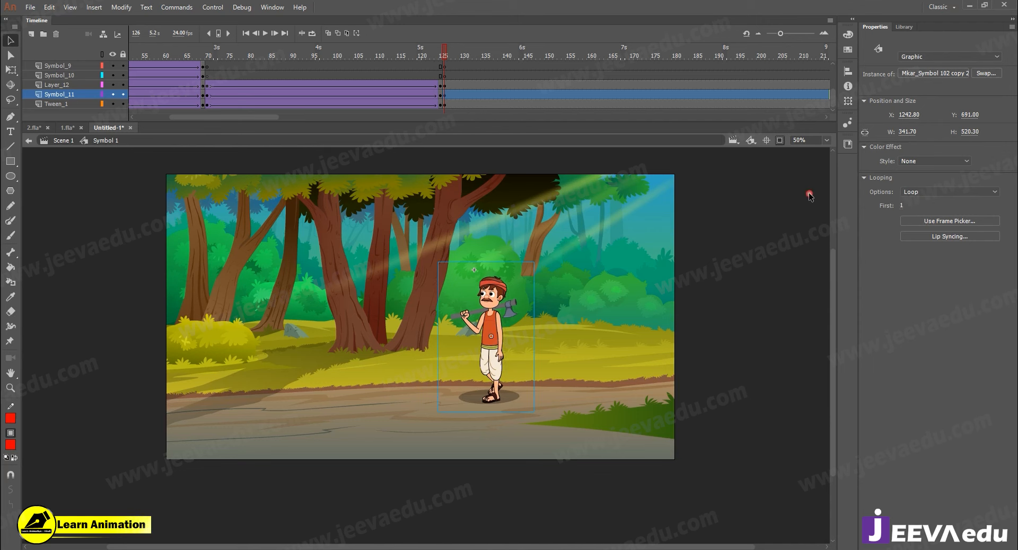
Hide Layer_18 and play back the transition from the walking close-up to the riverside shot
left_click_drag(809, 197, 761, 198)
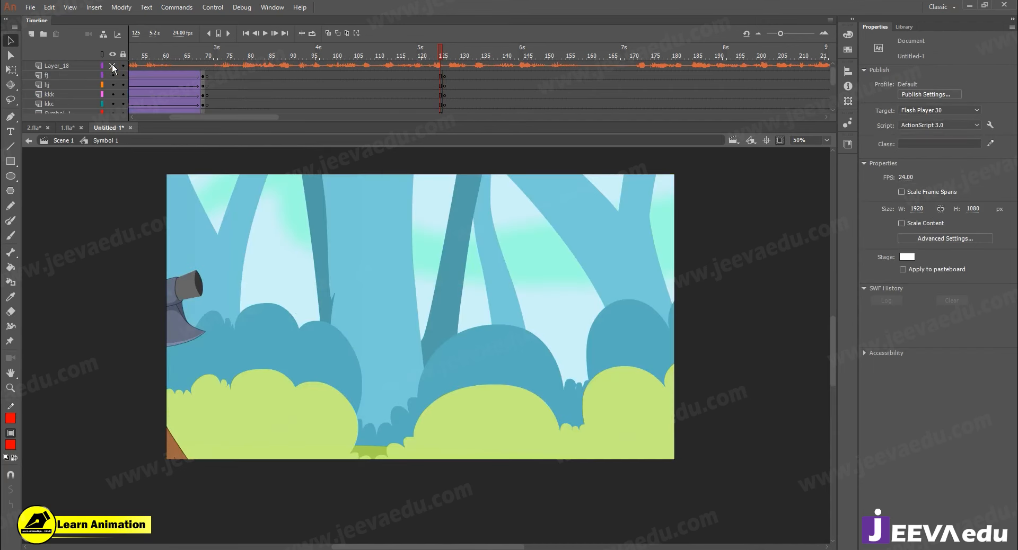
key("Return")
left_click_drag(447, 55, 410, 66)
key("Return")
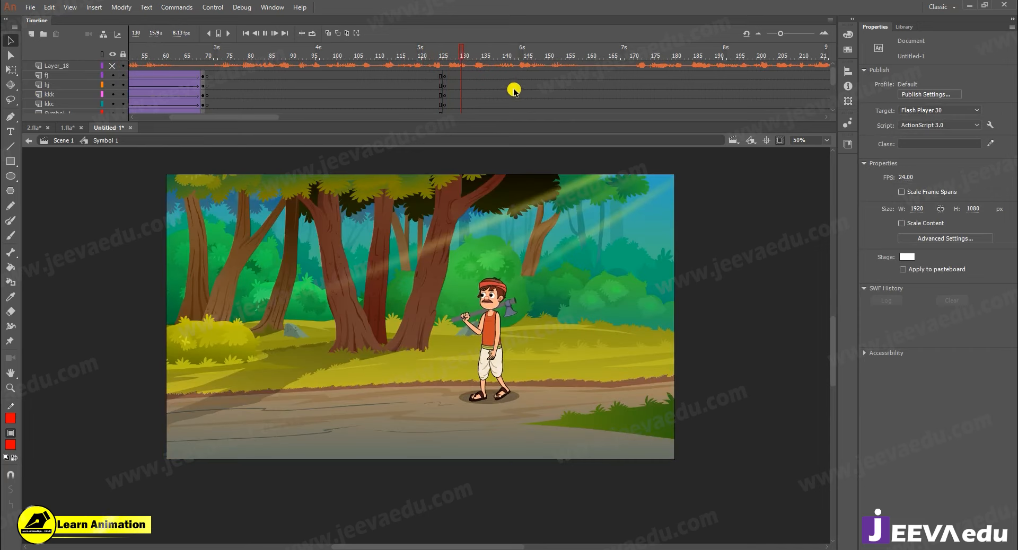
left_click(641, 55)
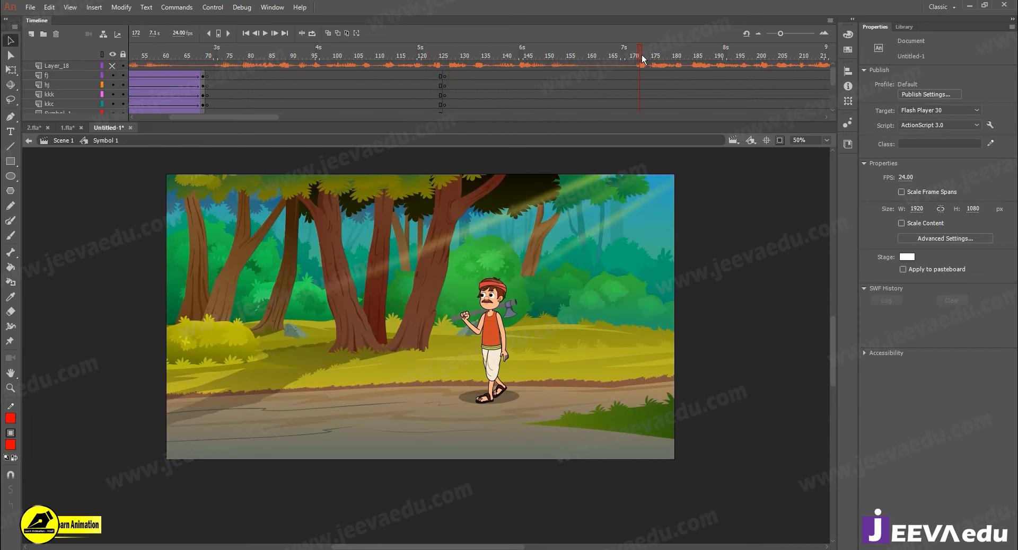
Insert keyframes at frame 171 on the Layer_12, Symbol_11 and Tween_1 layers
left_click(635, 55)
scroll(633, 80, "down", 5)
left_click(637, 92)
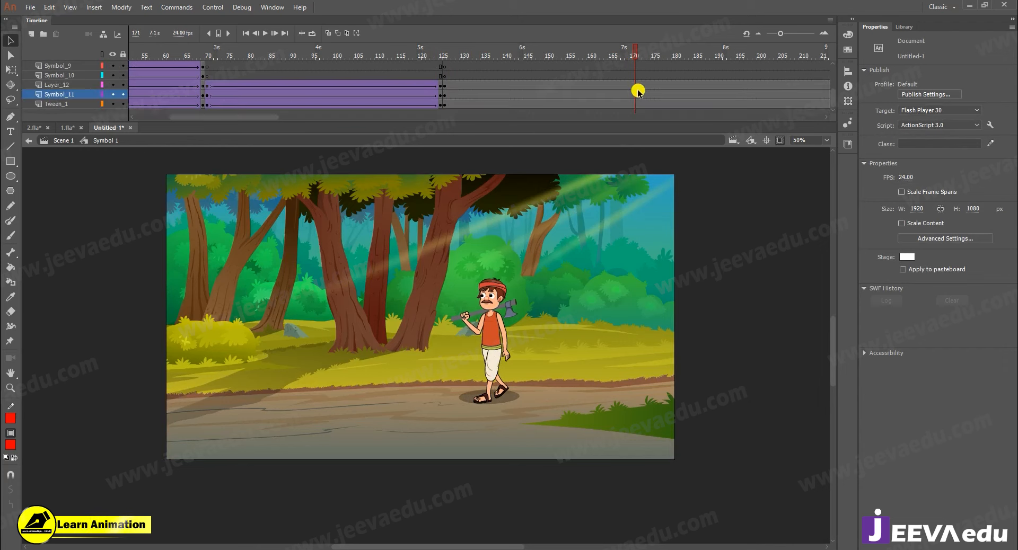
left_click_drag(635, 105, 598, 104)
key("F6")
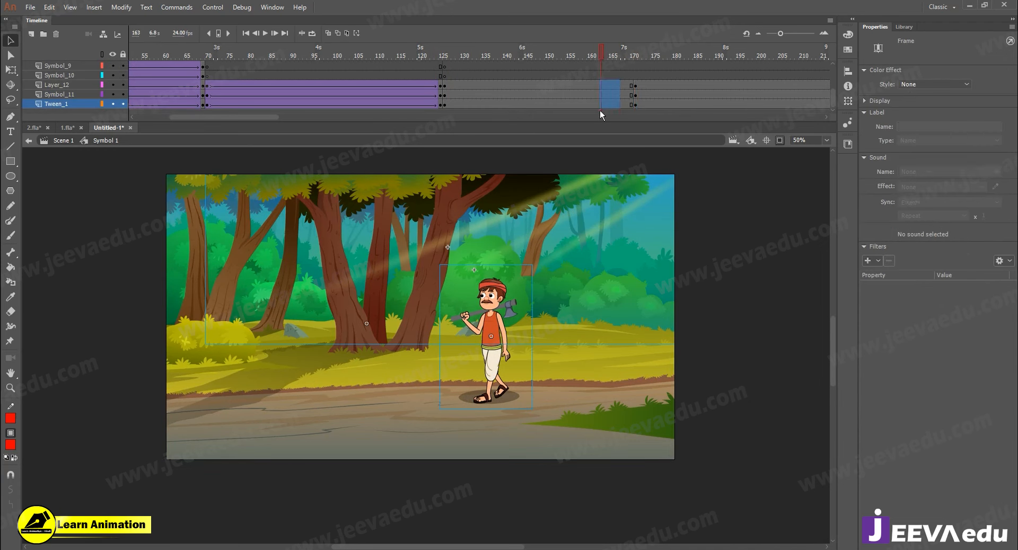
Create classic tweens between frames 126 and 171 on the Layer_12, Symbol_11 and Tween_1 layers
right_click(598, 101)
left_click(634, 134)
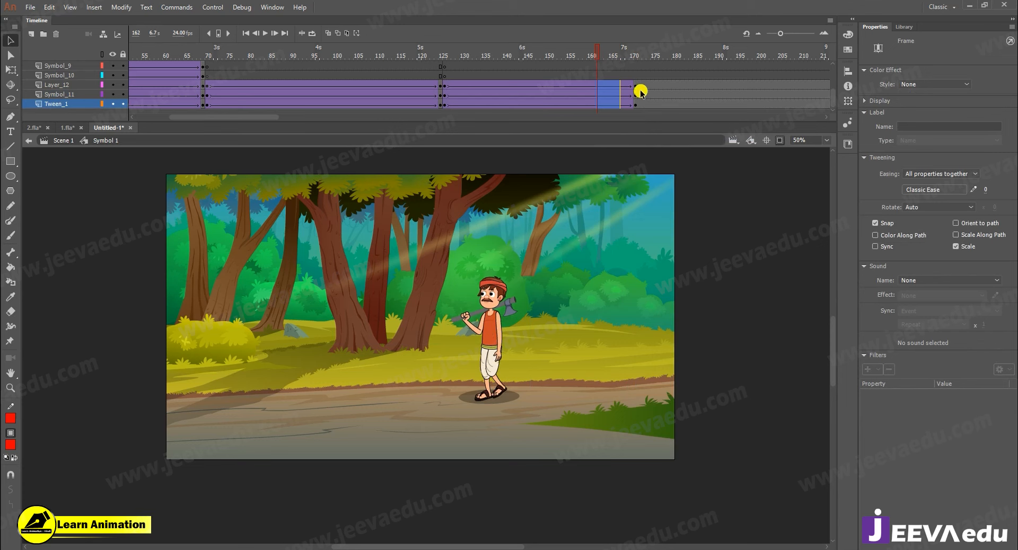
left_click_drag(637, 89, 637, 95)
left_click_drag(321, 65, 372, 65)
left_click(536, 250)
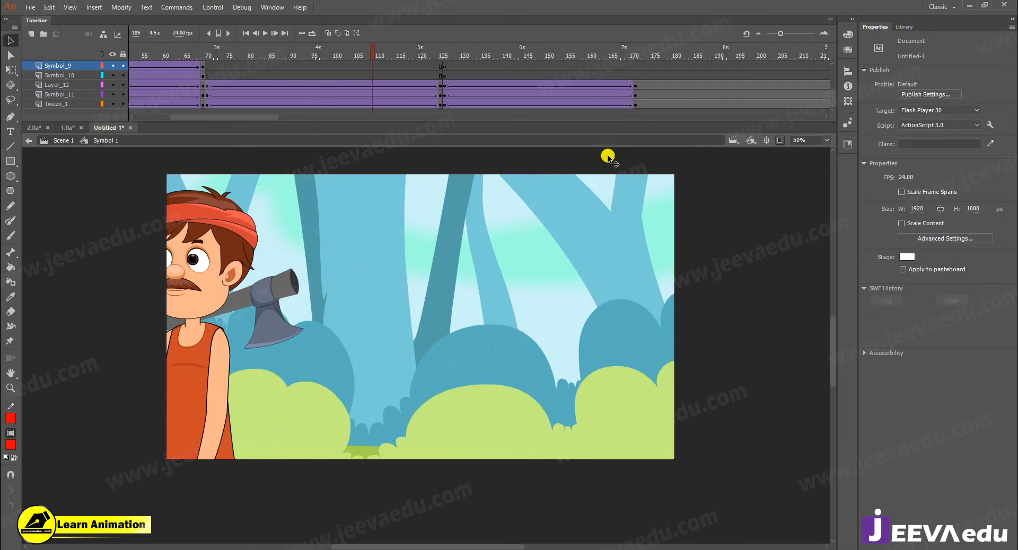
Move the woodcutter left along the path to about X 881, Y 713 at frame 171
left_click(633, 86)
left_click(635, 55)
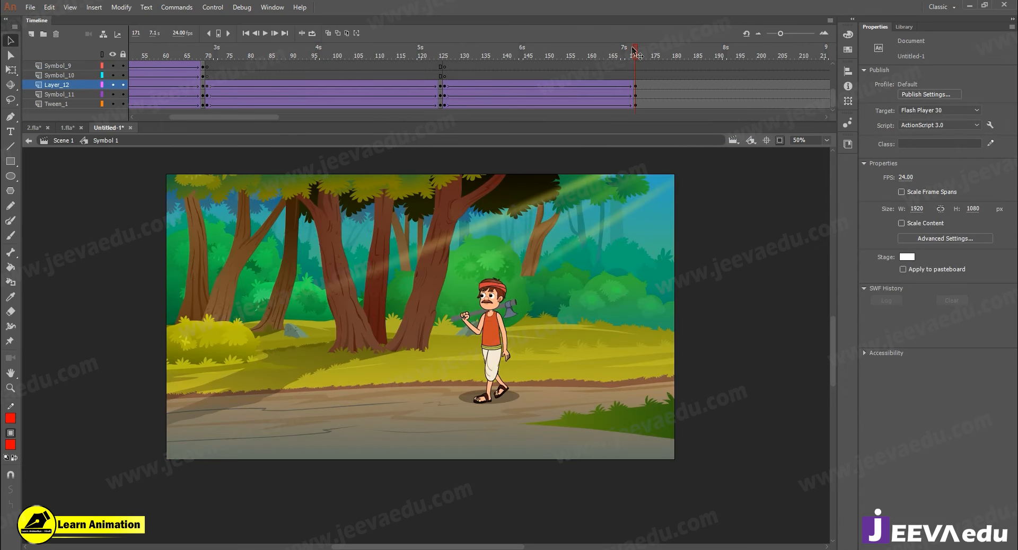
left_click(494, 345)
left_click_drag(477, 351, 381, 357)
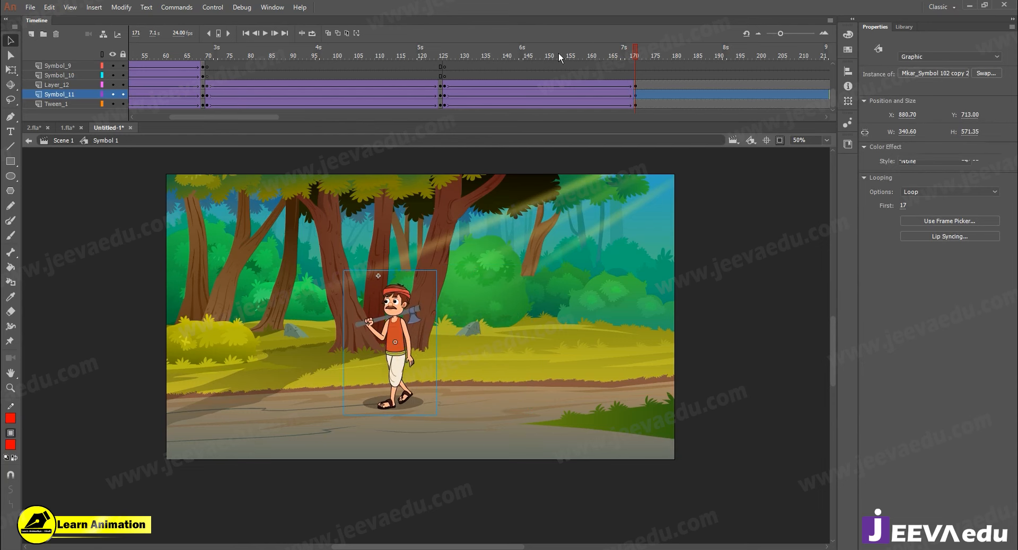
Isolate the woodcutter's Symbol_11 layer at frame 126 and play back his walk on its own
left_click(431, 83)
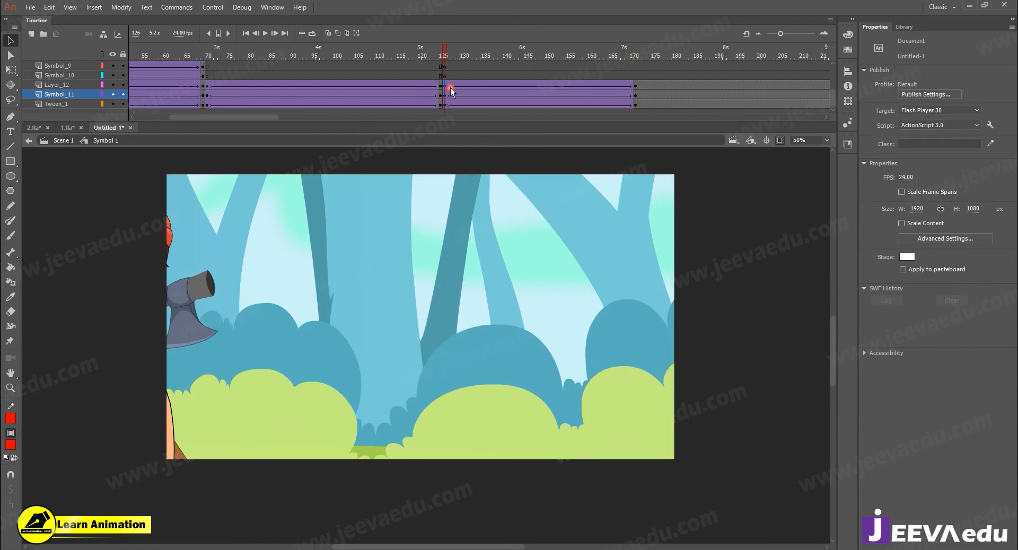
left_click(447, 87)
left_click(113, 94, "ctrl")
left_click(114, 84)
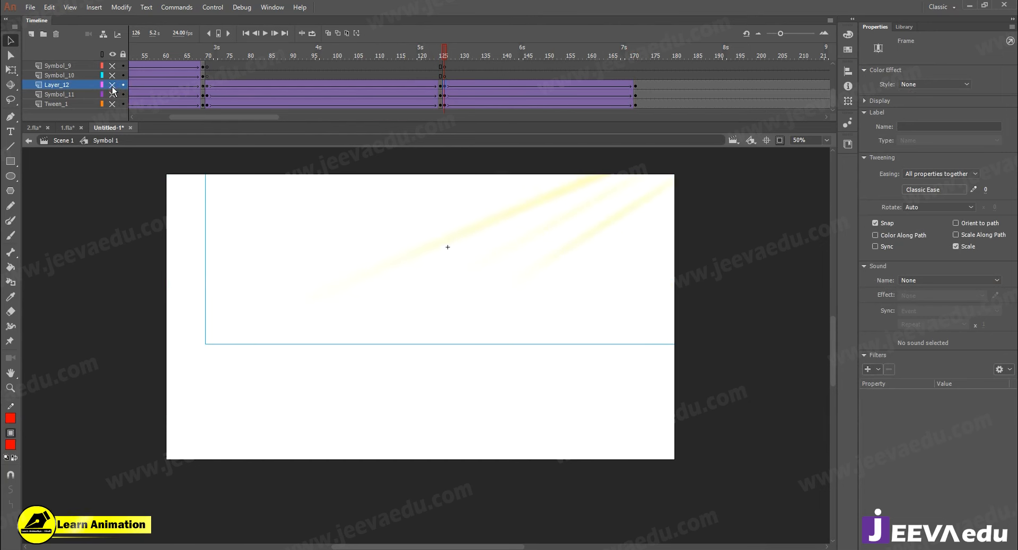
left_click(114, 94)
key("Return")
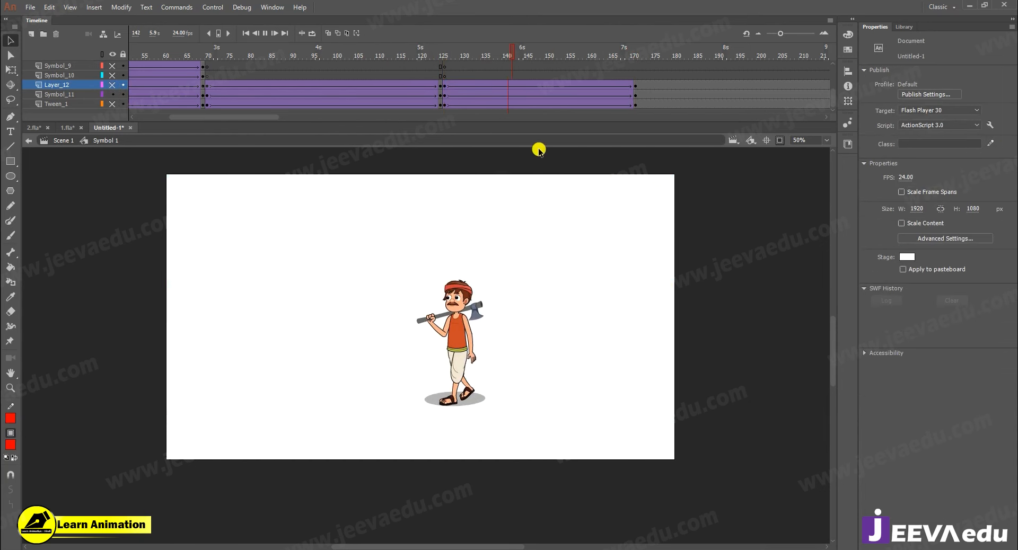
key("Return")
Show all layers again and review the woodcutter's walk against the riverside background from frame 126
left_click(113, 77, "ctrl")
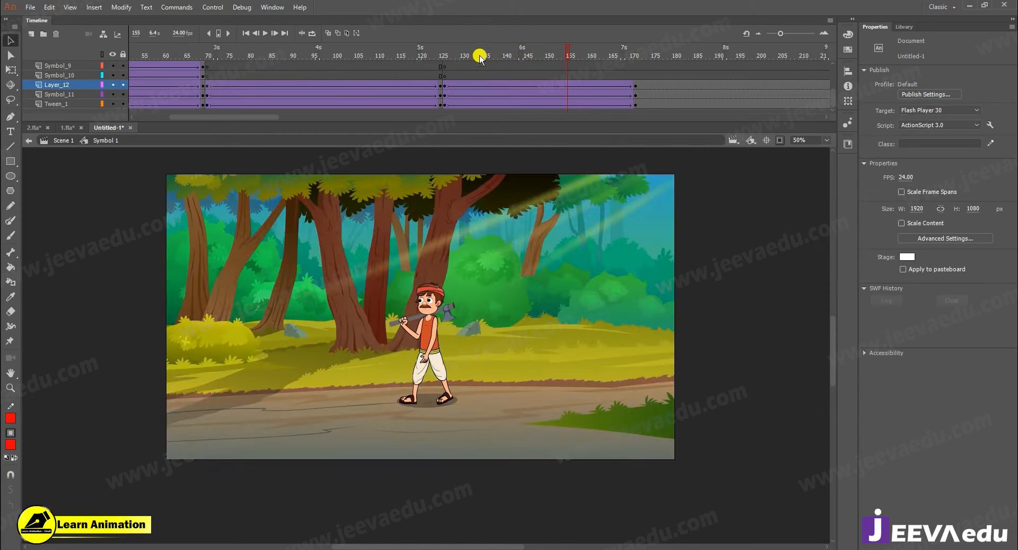
left_click_drag(500, 55, 554, 75)
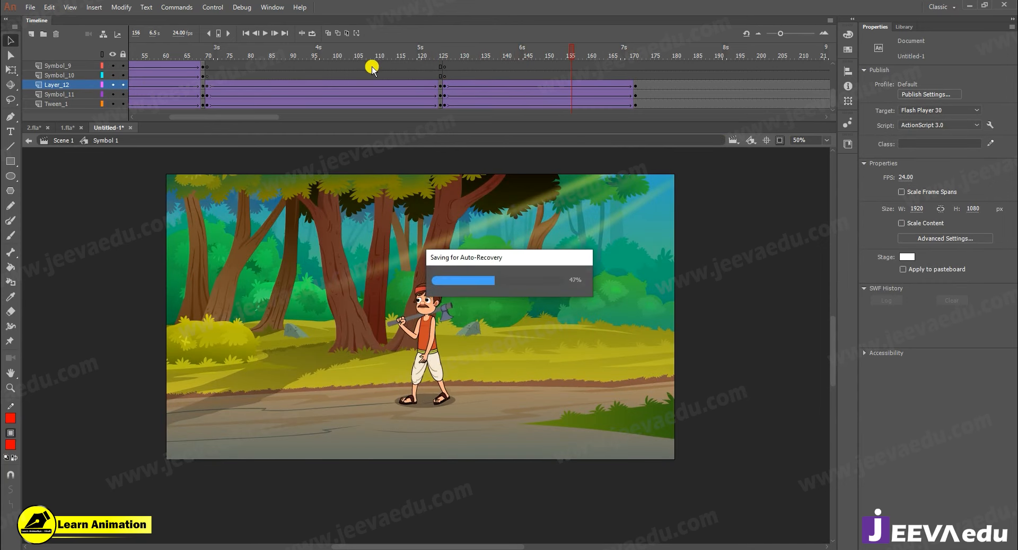
scroll(445, 75, "up", 5)
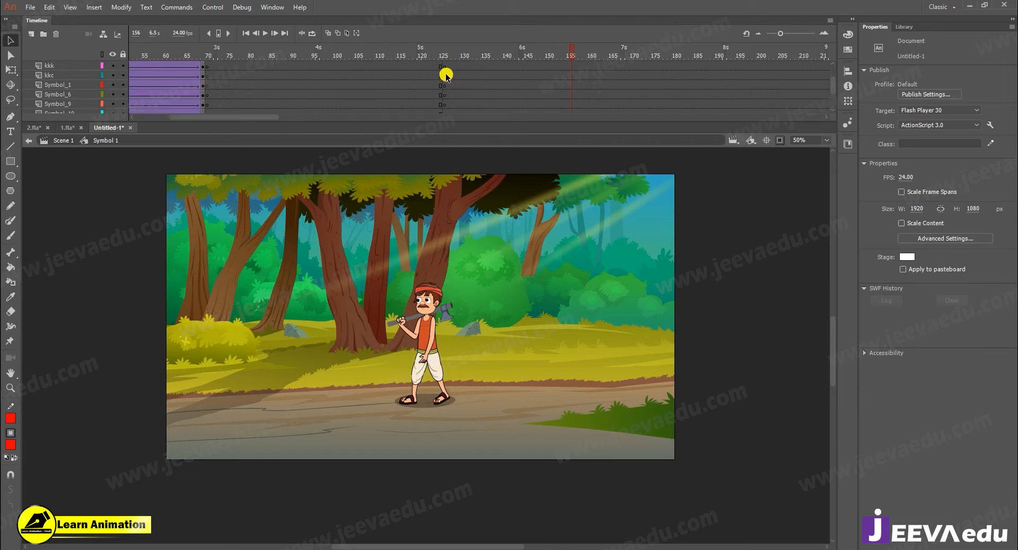
scroll(484, 75, "down", 5)
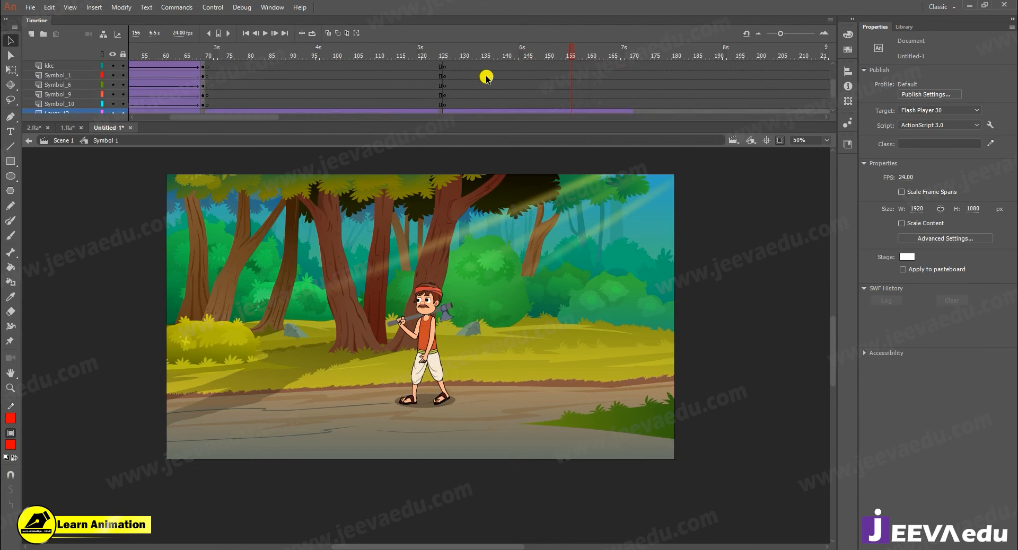
left_click(441, 86)
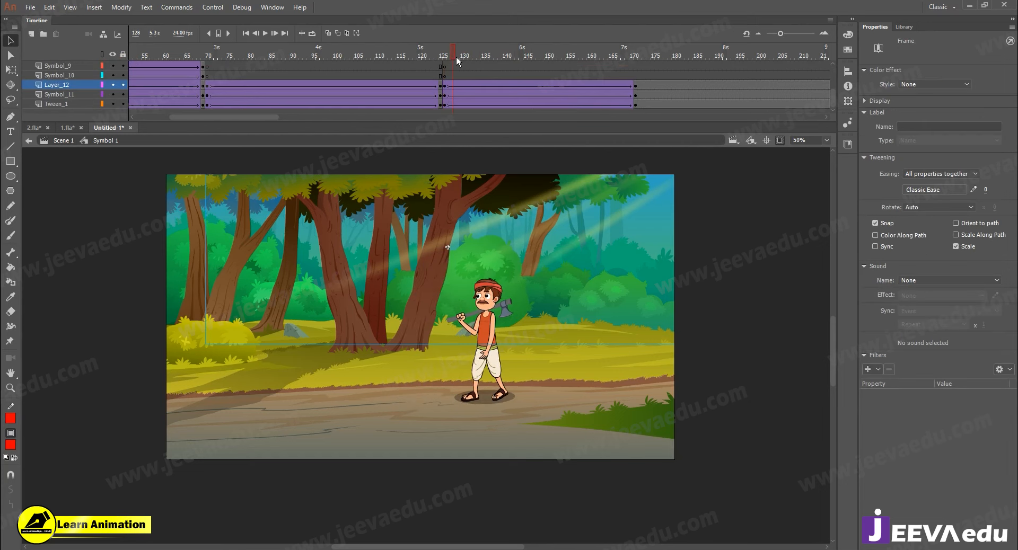
Show the artwork beyond the stage edges at frame 171 for inspection, and clip the view to the stage again
left_click_drag(636, 94, 634, 106)
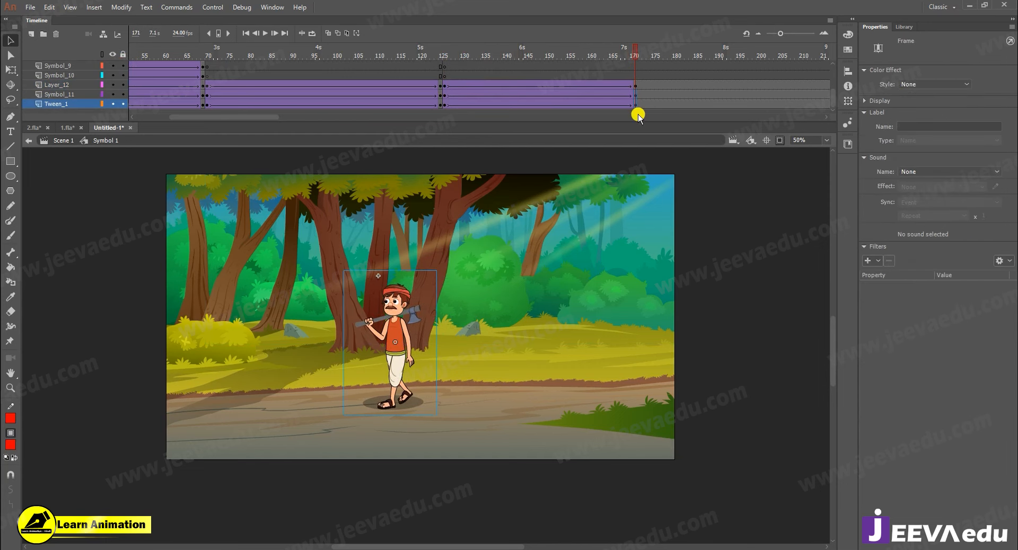
key("shift+Right")
key("shift+Left")
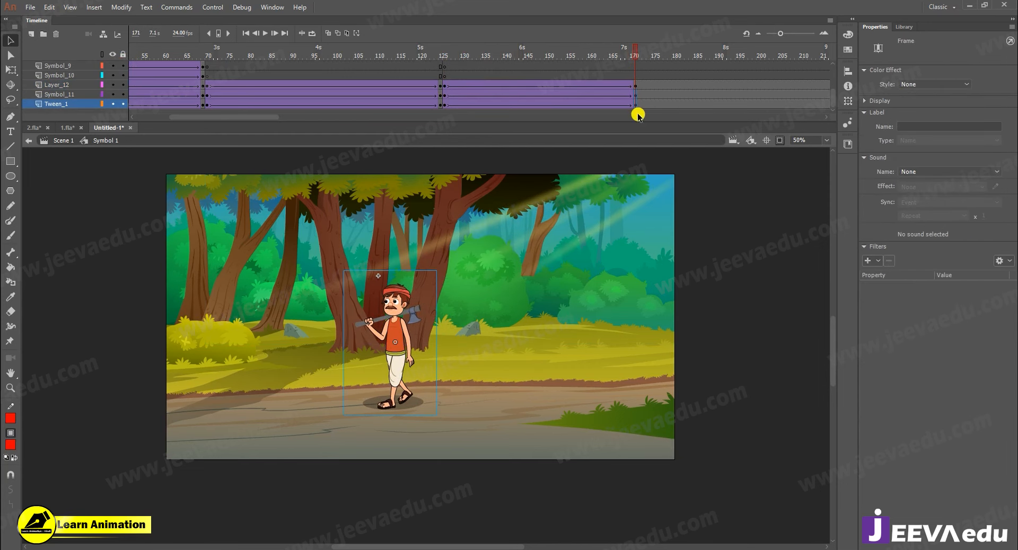
left_click(779, 140)
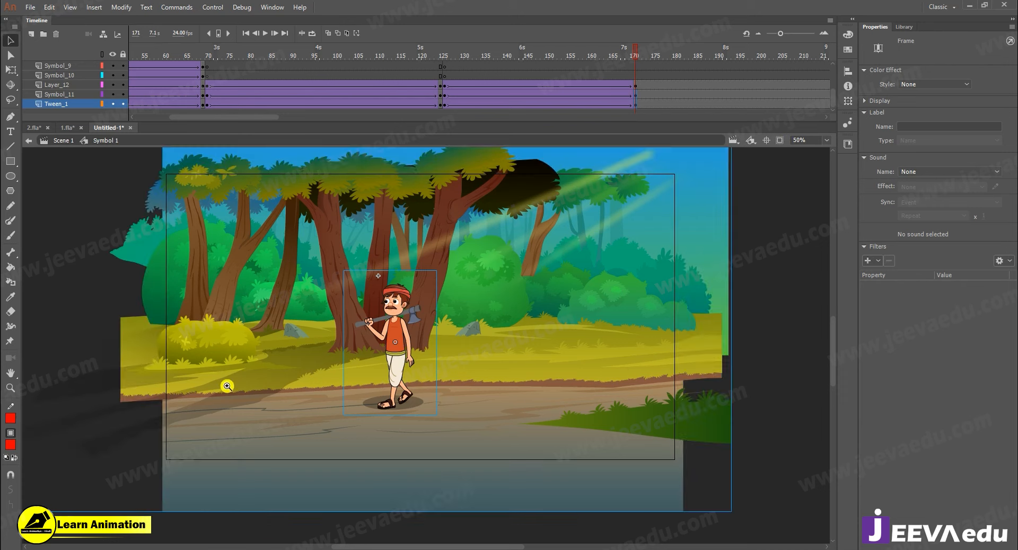
key("z")
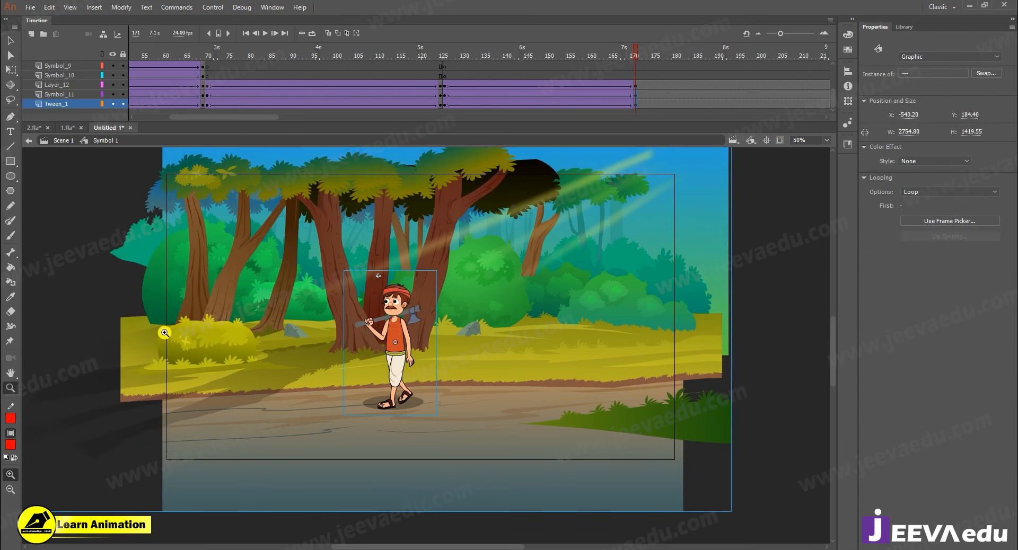
left_click(779, 139)
Play back the transition into the riverside walk from frame 124 and go to its end
left_click(471, 76)
left_click_drag(470, 72, 434, 75)
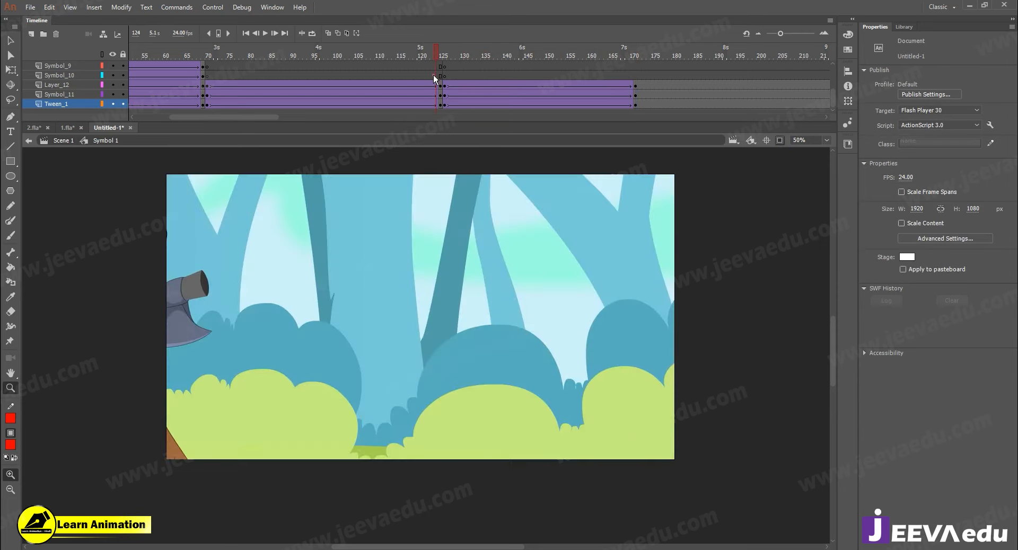
key("Return")
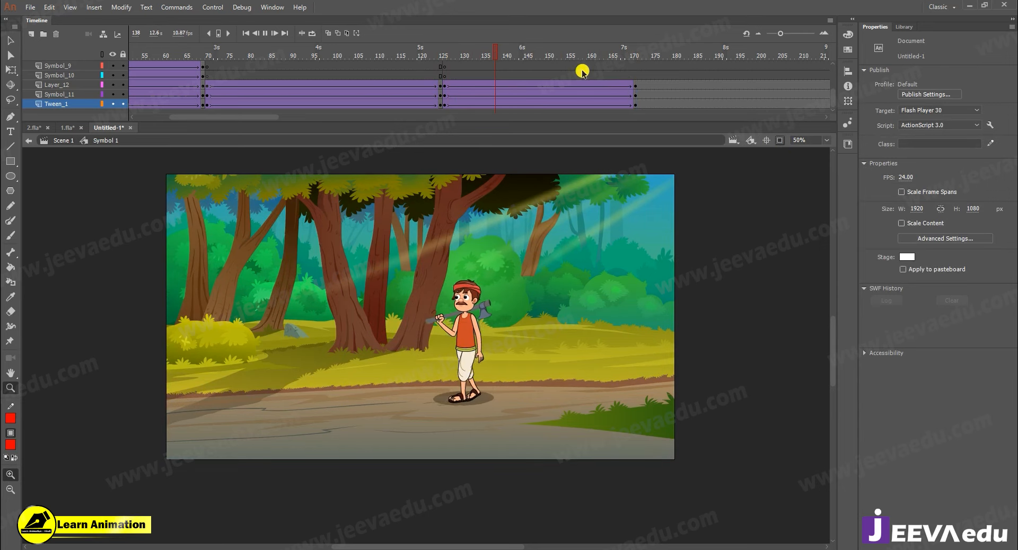
left_click(641, 56)
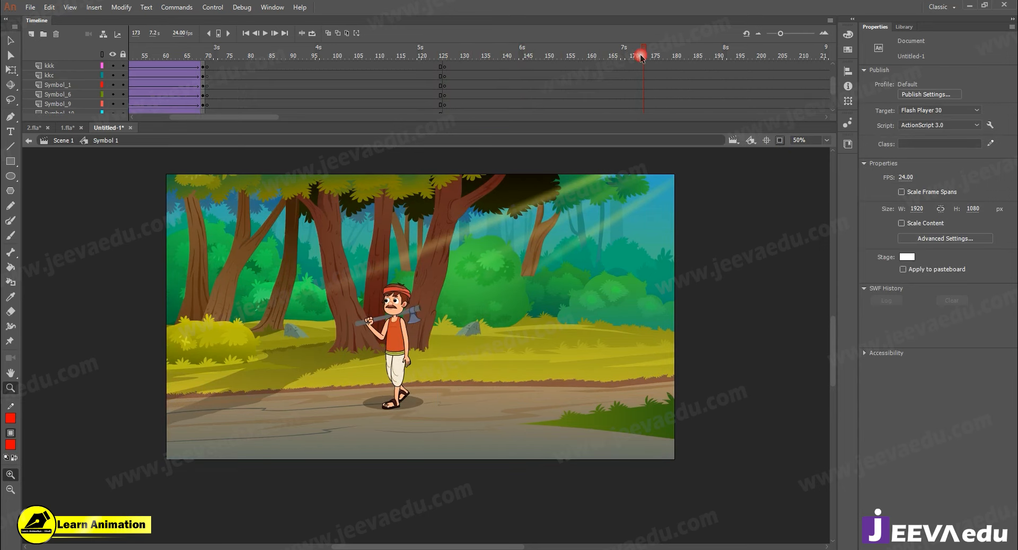
Play the Layer_18 soundtrack from frame 172 to about frame 222 to check the audio for the next shot
scroll(642, 67, "up", 3)
left_click(632, 69)
scroll(631, 83, "down", 5)
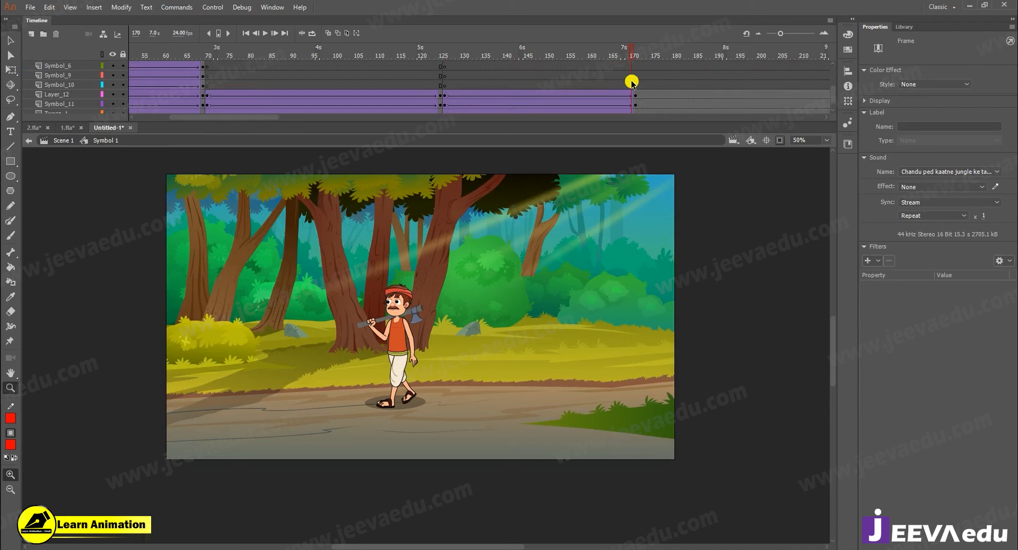
left_click(642, 85)
left_click(639, 76)
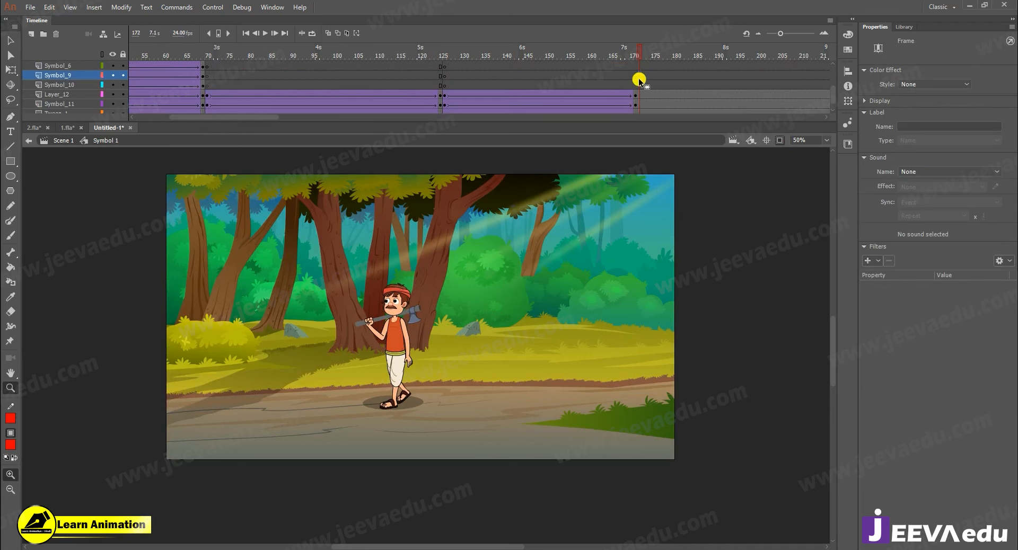
scroll(125, 76, "up", 5)
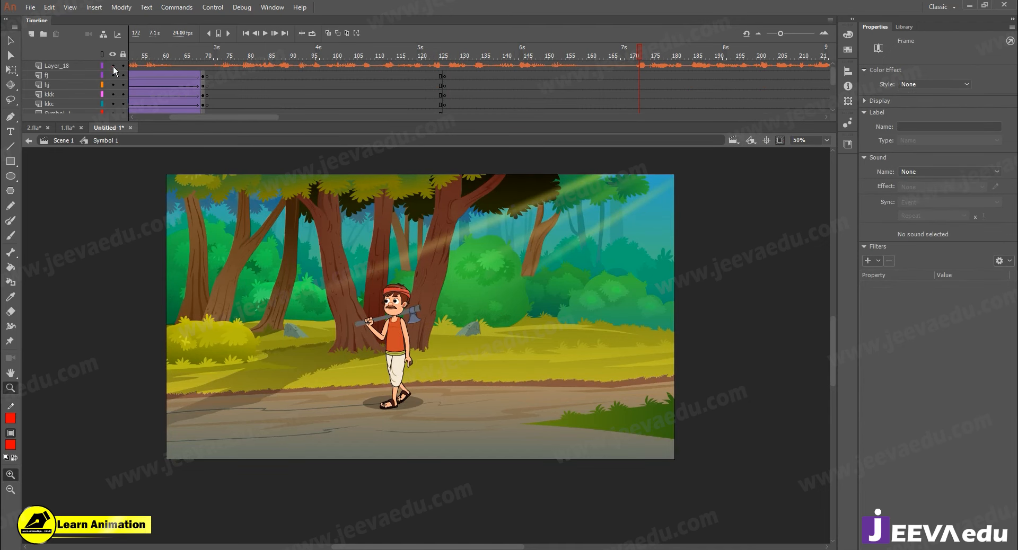
key("Return")
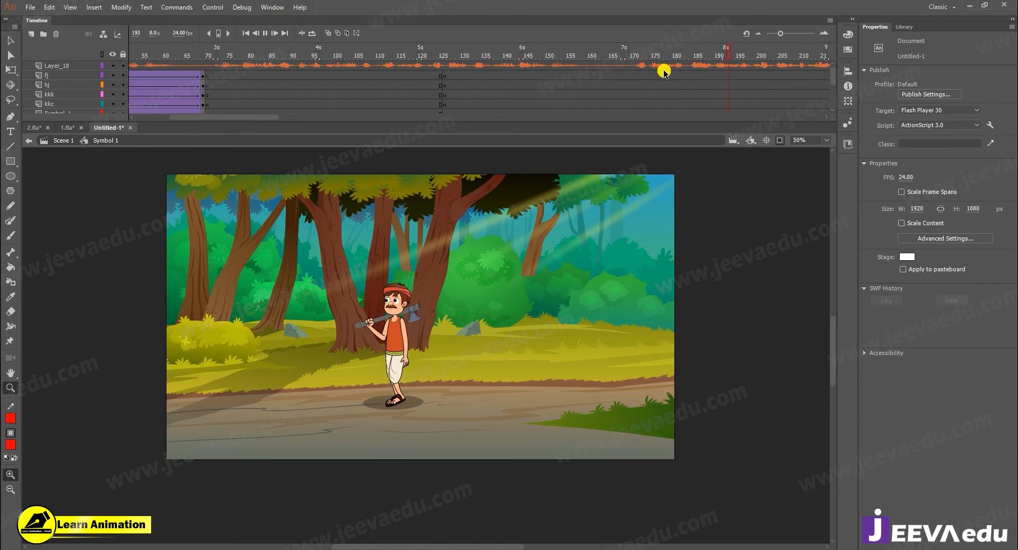
key("Return")
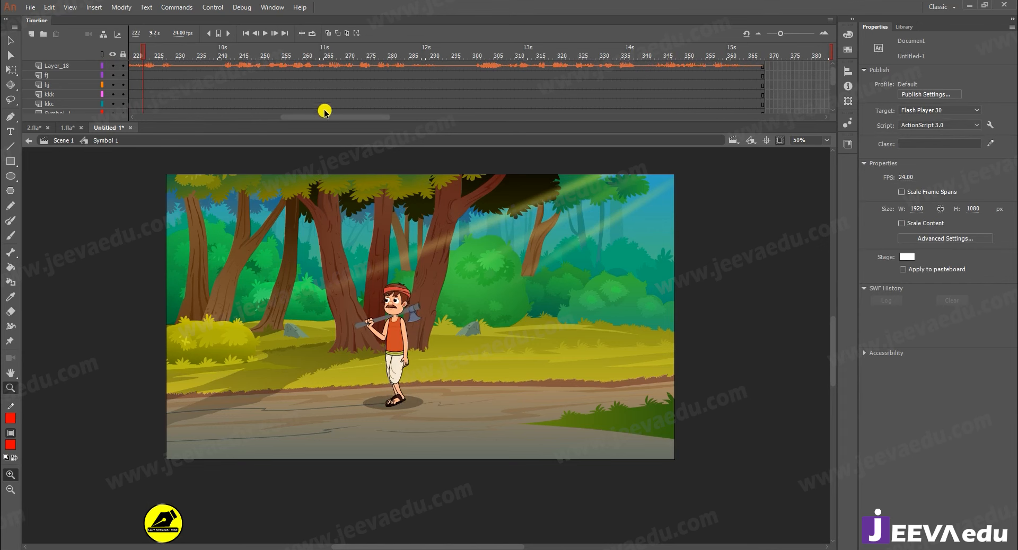
left_click_drag(320, 118, 256, 116)
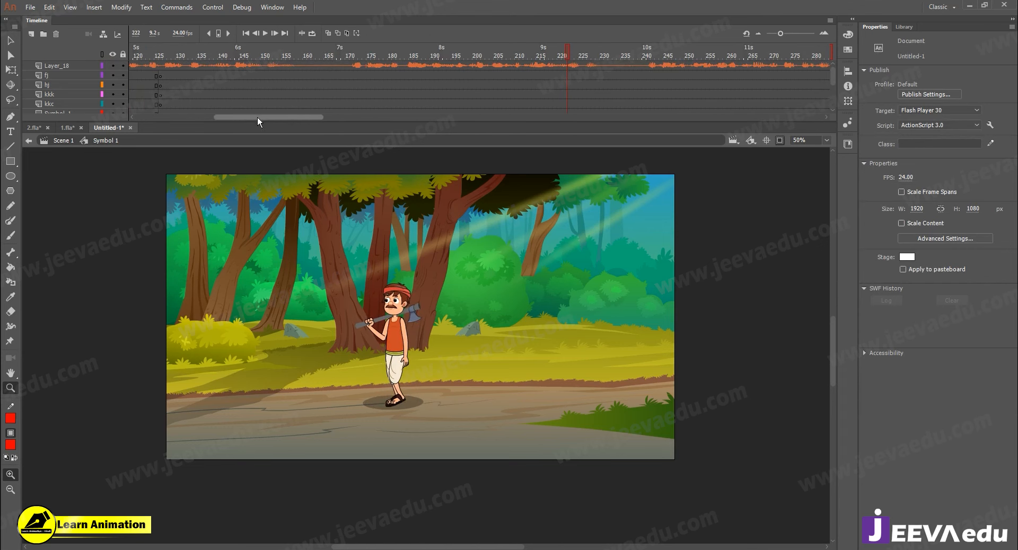
Insert blank keyframes at frame 172 on all artwork layers from fj down to Tween_1
left_click(348, 76)
scroll(351, 76, "down", 5)
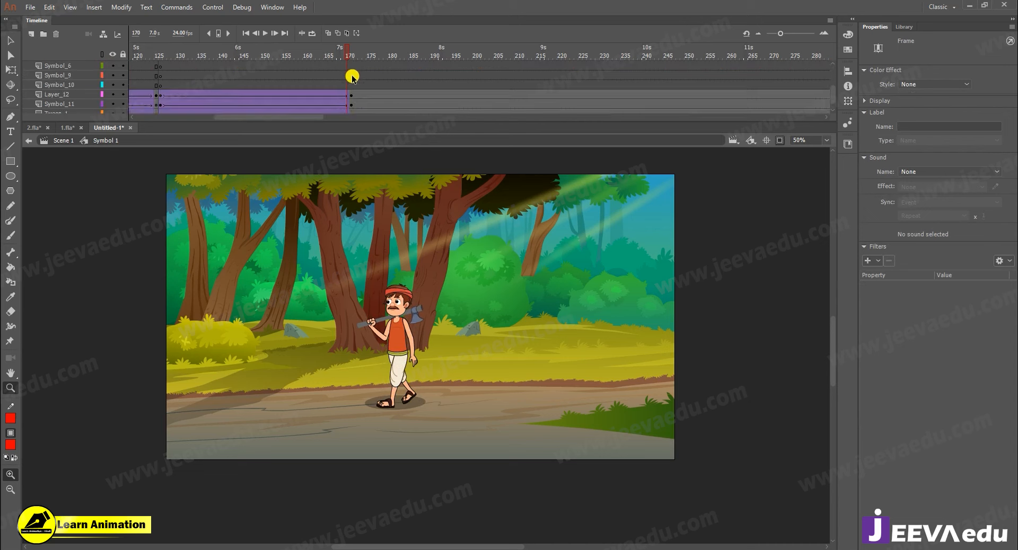
scroll(352, 85, "up", 5)
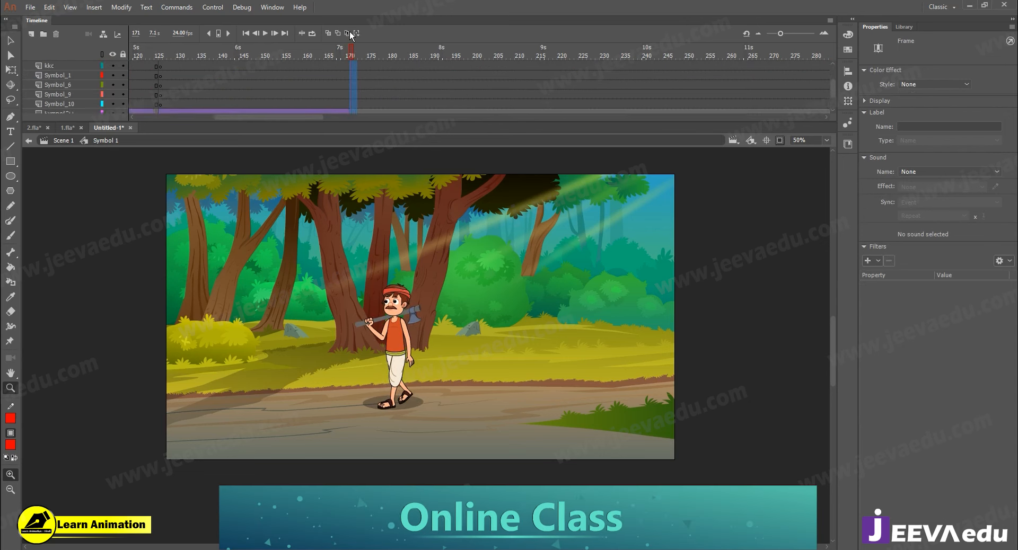
left_click(355, 56)
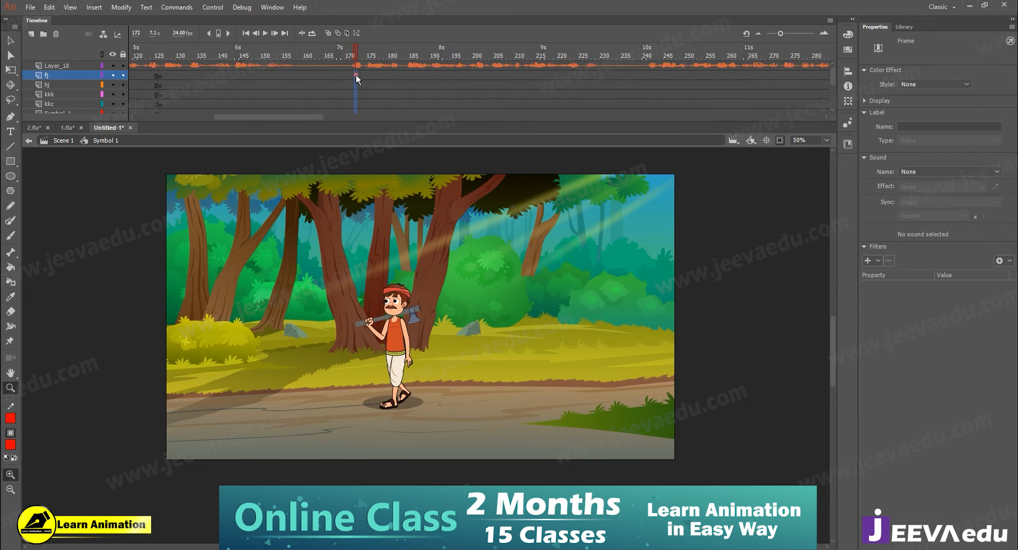
key("F7")
scroll(360, 88, "down", 5)
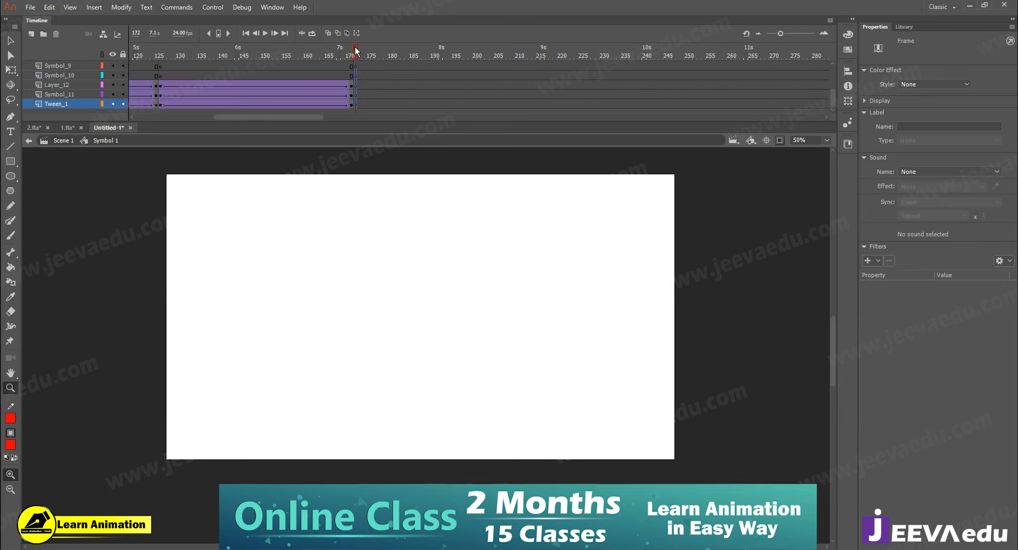
Copy the forest background from frame 171 in place into frame 172 of the Tween_1 layer
left_click(352, 51)
key("v")
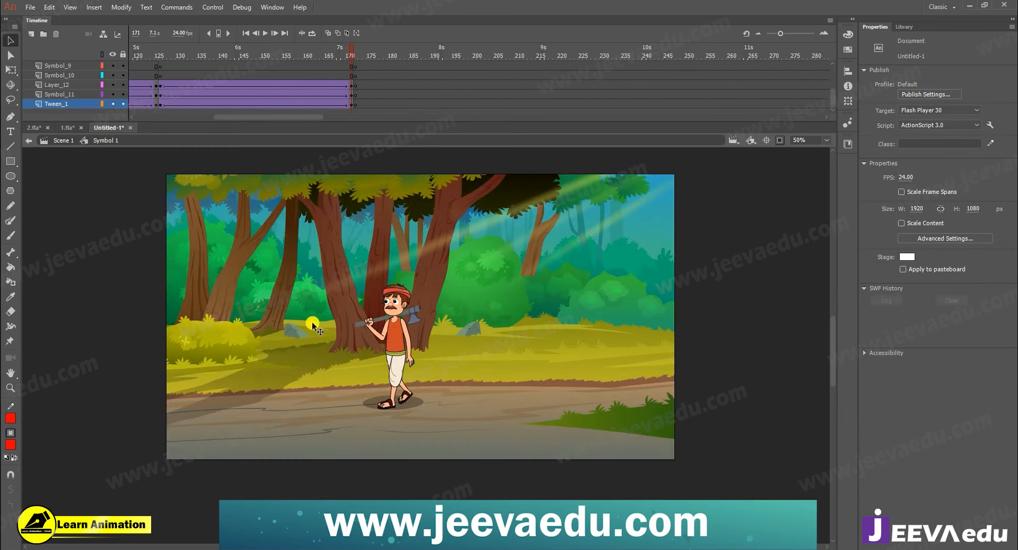
left_click(352, 106)
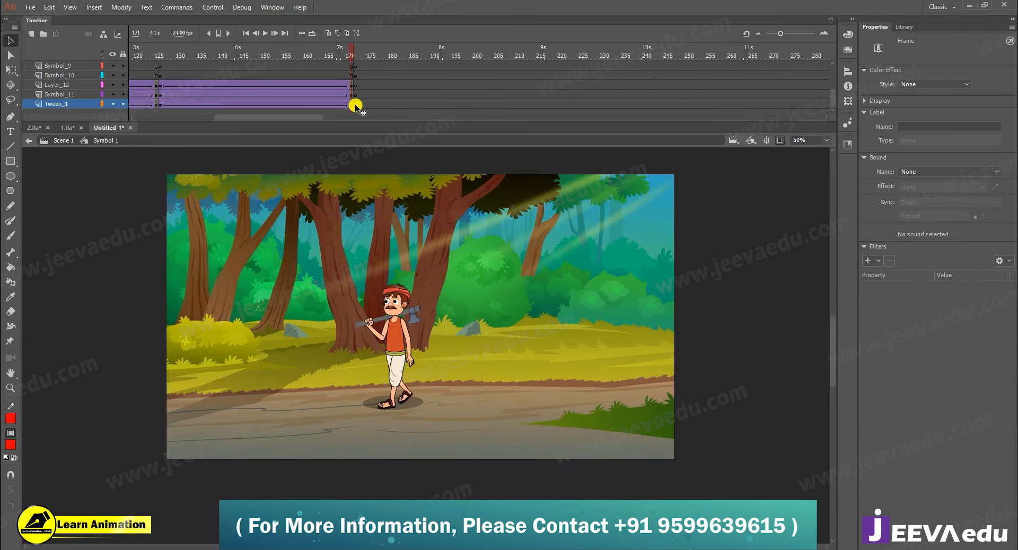
left_click(355, 105)
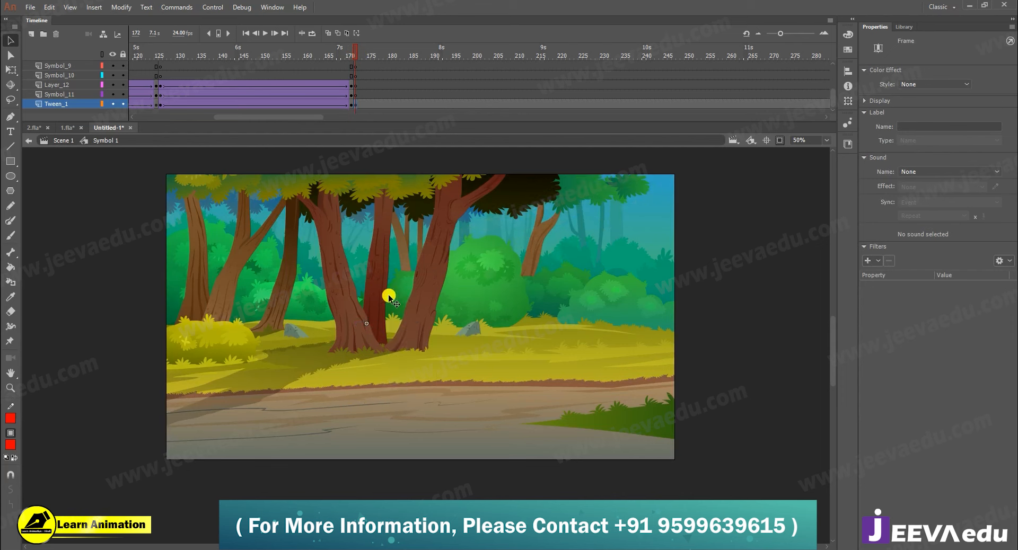
Scale the frame 172 background by 150% twice and reposition it at about X -1810, Y -107
left_click(408, 340)
key("ctrl+alt+s")
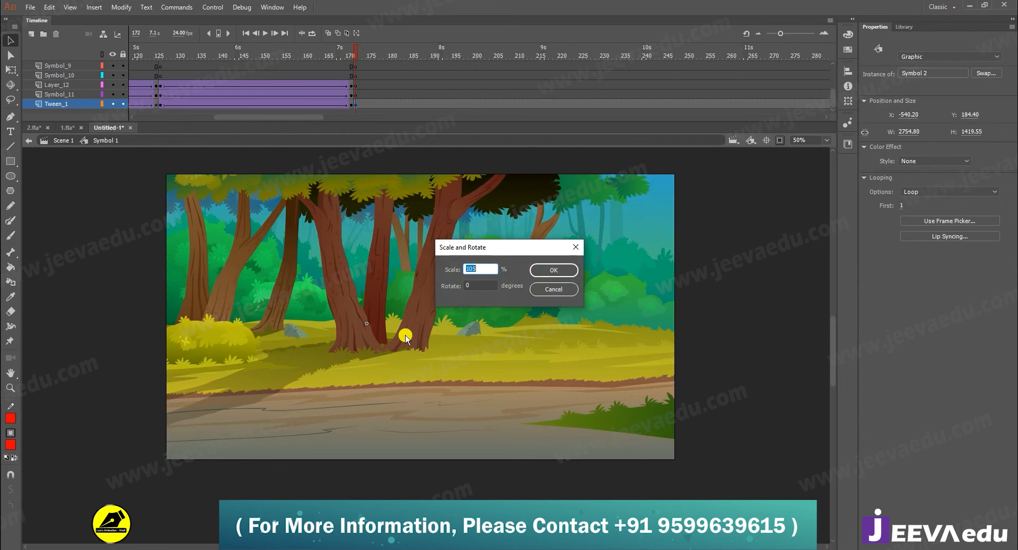
type("150")
key("Return")
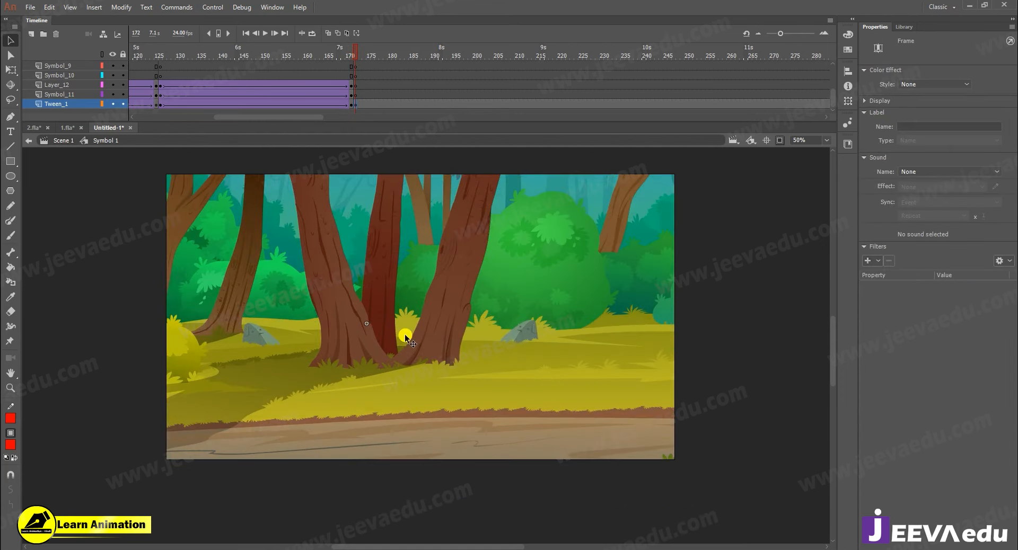
key("ctrl+alt+s")
key("Return")
left_click_drag(468, 339, 534, 440)
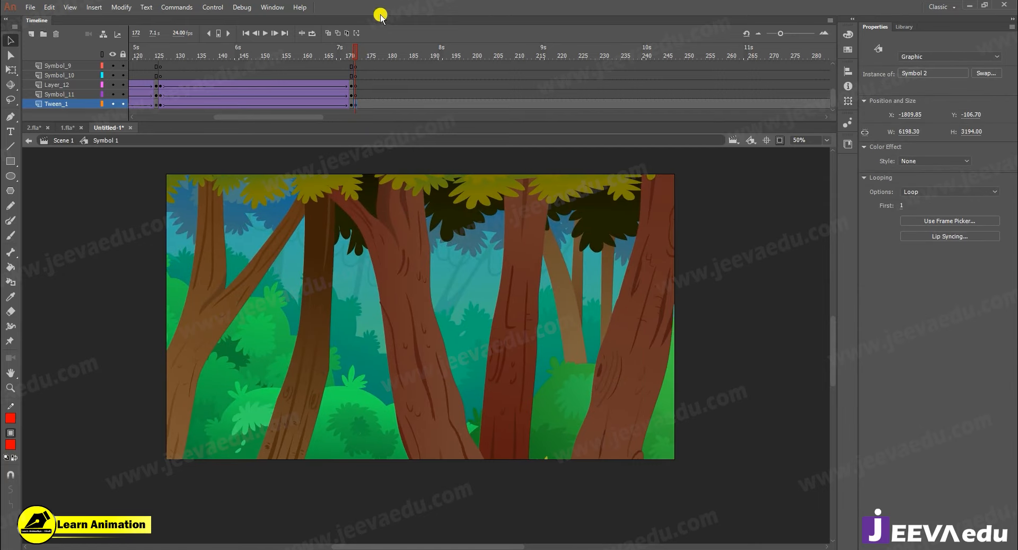
Switch to the 1.fla document and look through the walking woodcutter's Symbol 12 and nested Mkar_Symbol 102 animation
left_click(357, 100)
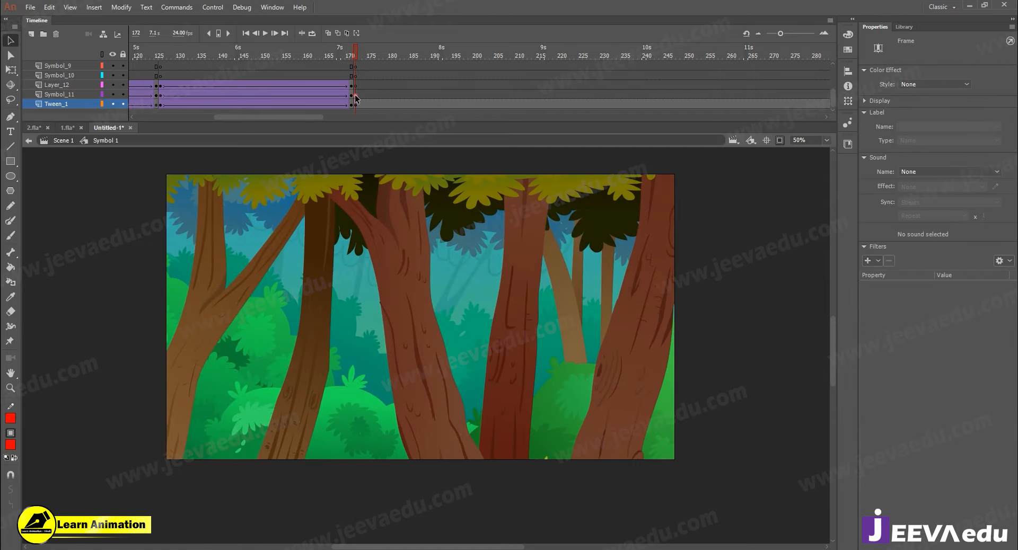
left_click(70, 128)
left_click(339, 330)
left_click_drag(209, 56, 390, 113)
key("ctrl+space")
left_click(348, 293)
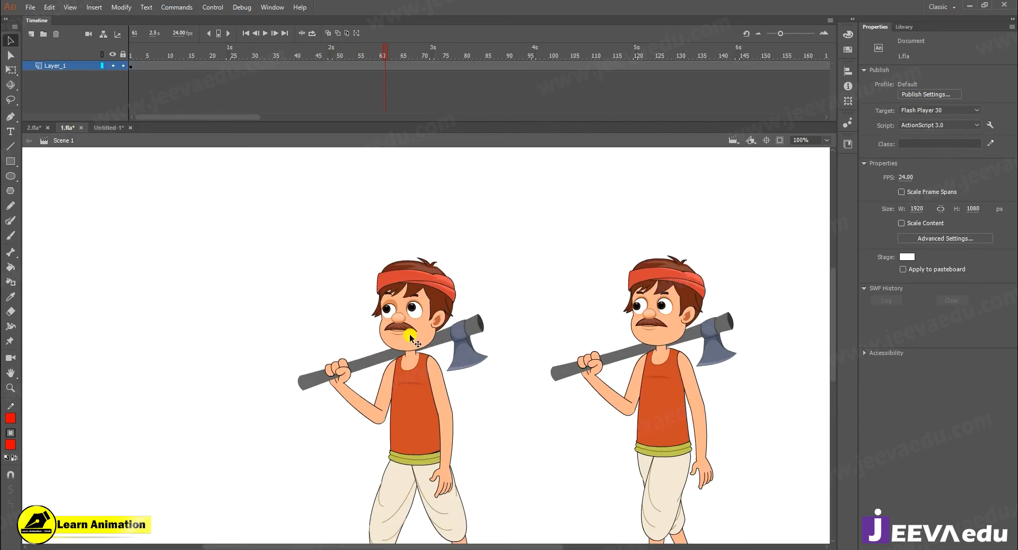
double_click(403, 350)
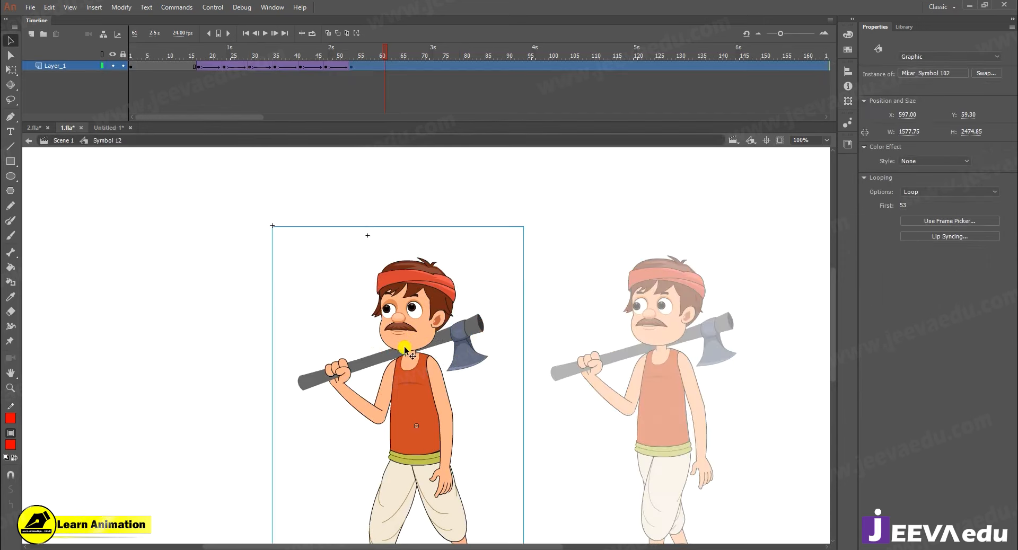
double_click(406, 340)
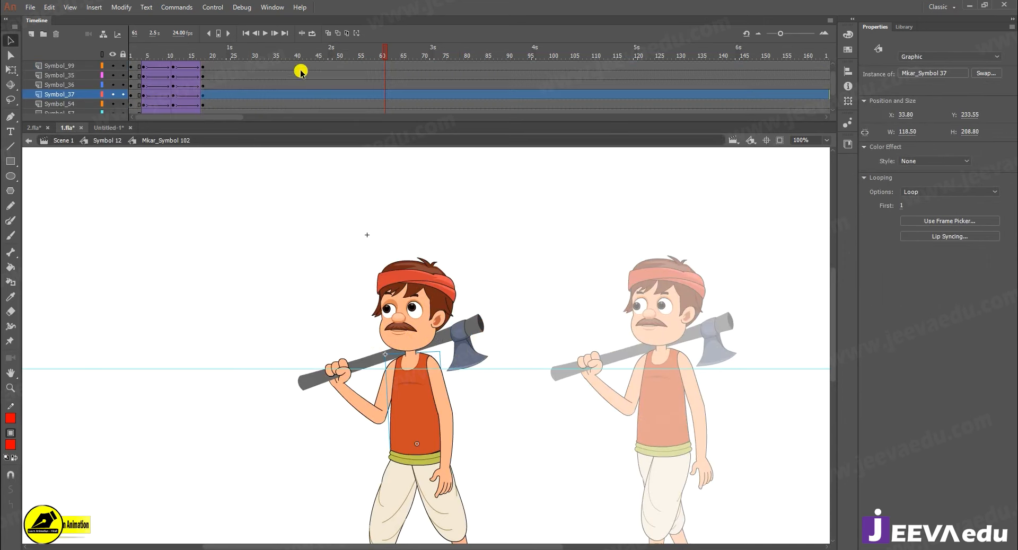
left_click_drag(163, 57, 222, 84)
Examine the woodcutter's face at 400% inside Mkar_Symbol 102 while scrubbing through its frames
key("z")
left_click(404, 334)
left_click(420, 378)
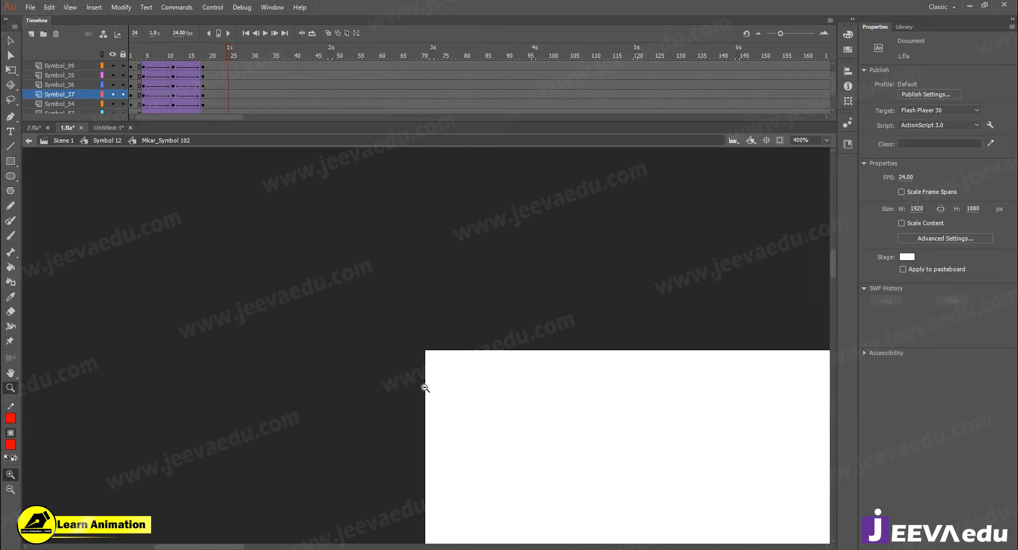
left_click(431, 385, "alt")
left_click(462, 426, "alt")
left_click(463, 426, "alt")
left_click(463, 383)
left_click(416, 372)
left_click(387, 348)
left_click_drag(360, 320, 519, 473)
left_click_drag(169, 54, 275, 66)
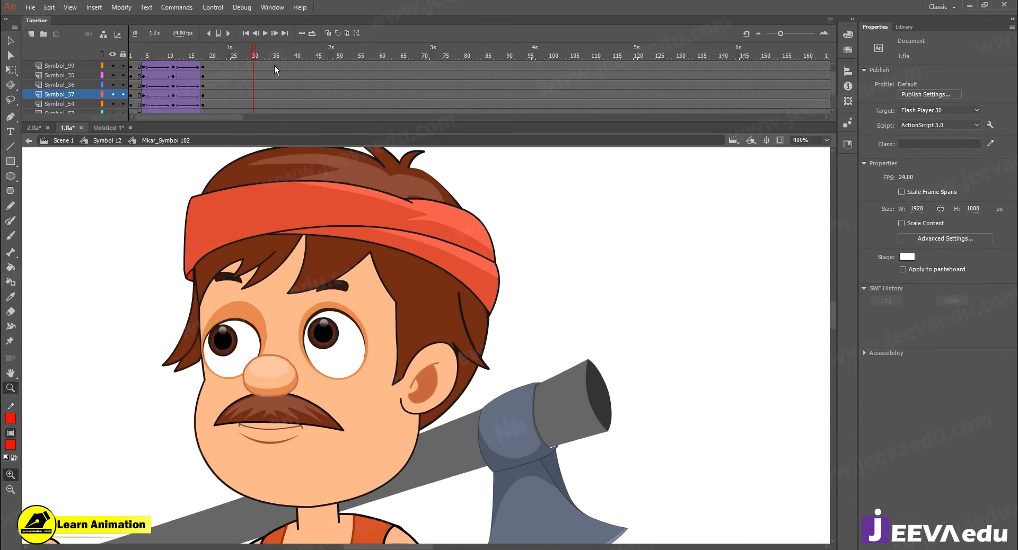
Copy the woodcutter's Symbol 12 from Scene 1 of 1.fla into frame 172 of the Symbol_11 layer in Untitled-1
left_click(79, 141)
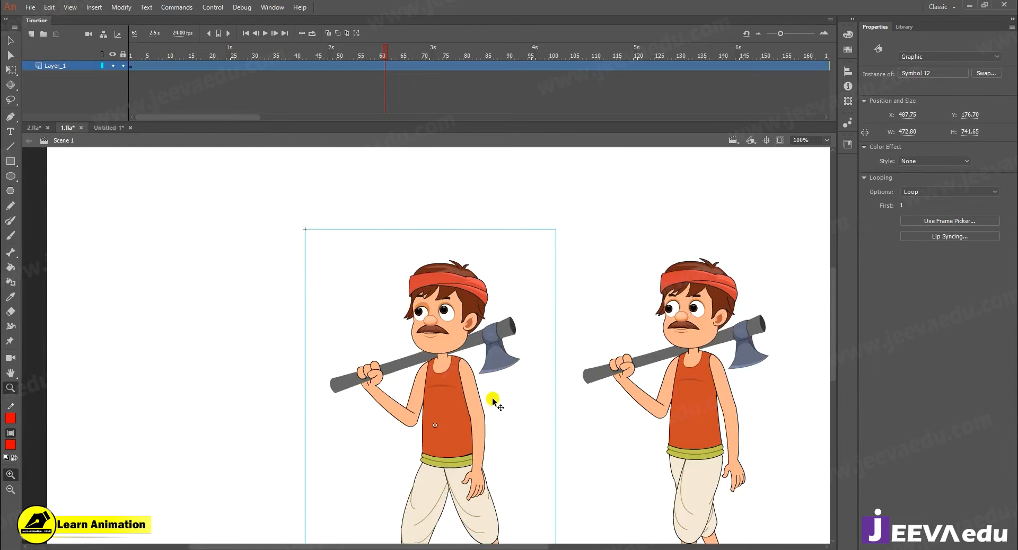
left_click(103, 128)
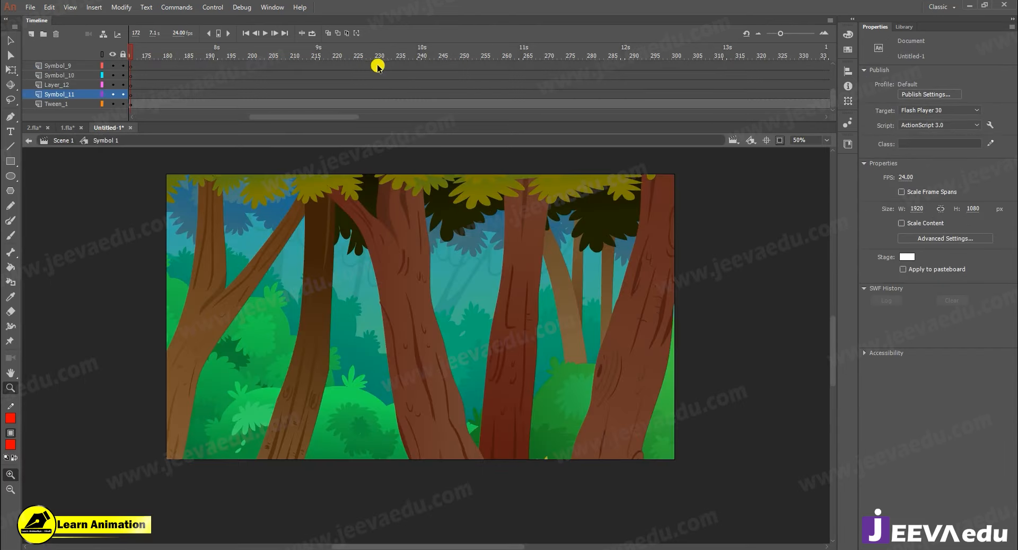
left_click_drag(316, 115, 293, 116)
left_click(283, 100)
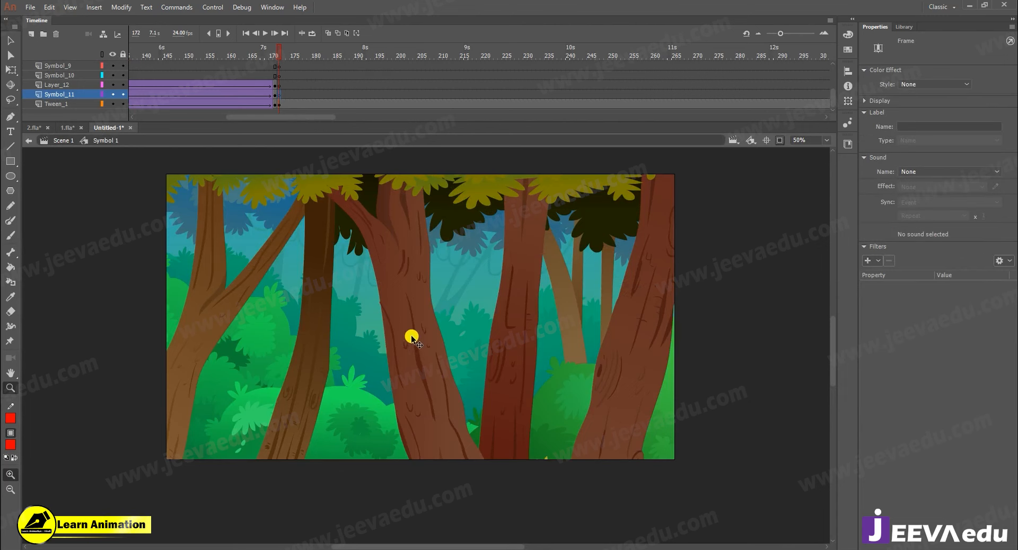
key("ctrl+v")
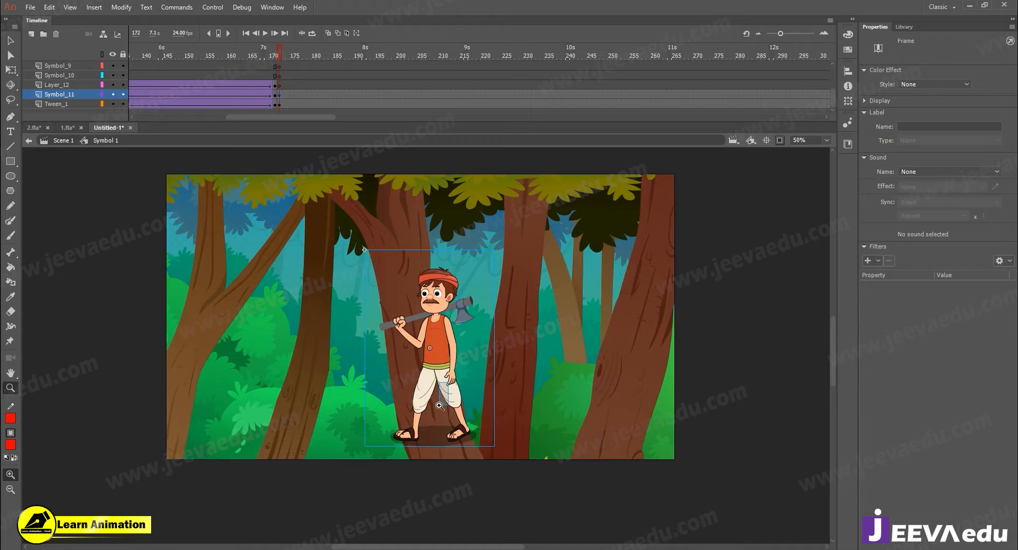
Enlarge the woodcutter in frame 172 to about 1375 × 2156 and position him as a waist-up close-up among the trees
left_click_drag(439, 406, 438, 410)
left_click(402, 333, "alt")
left_click(400, 303, "alt")
left_click(400, 313, "alt")
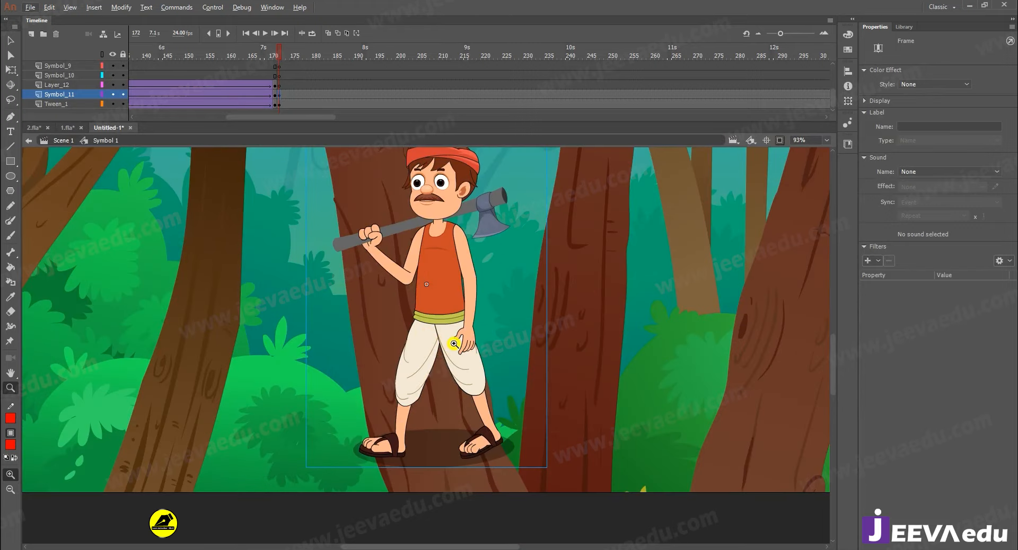
key("v")
left_click(455, 312)
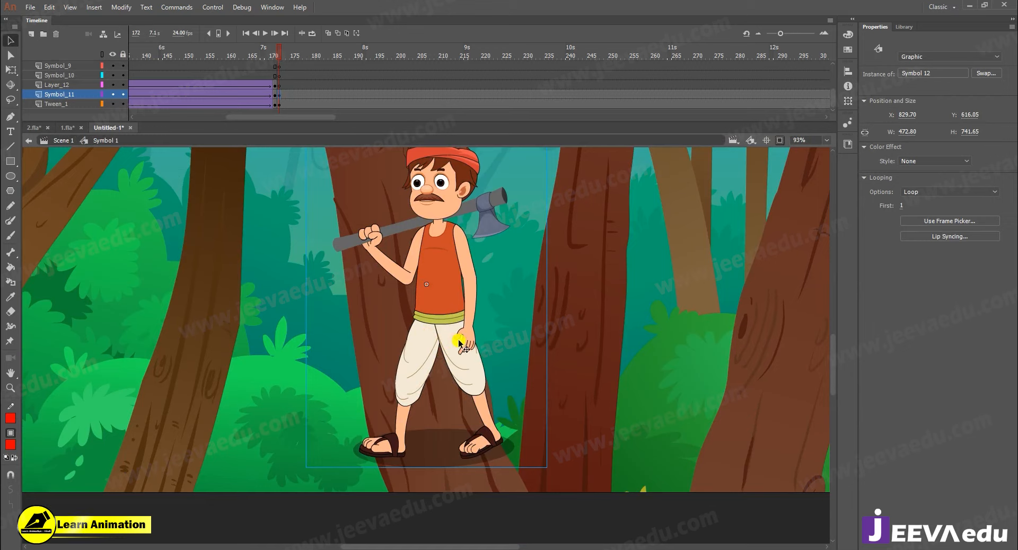
key("ctrl+minus")
key("q")
left_click_drag(483, 231, 482, 230)
left_click_drag(528, 154, 556, 105)
left_click_drag(457, 223, 426, 268)
left_click(532, 167)
left_click_drag(532, 167, 549, 132)
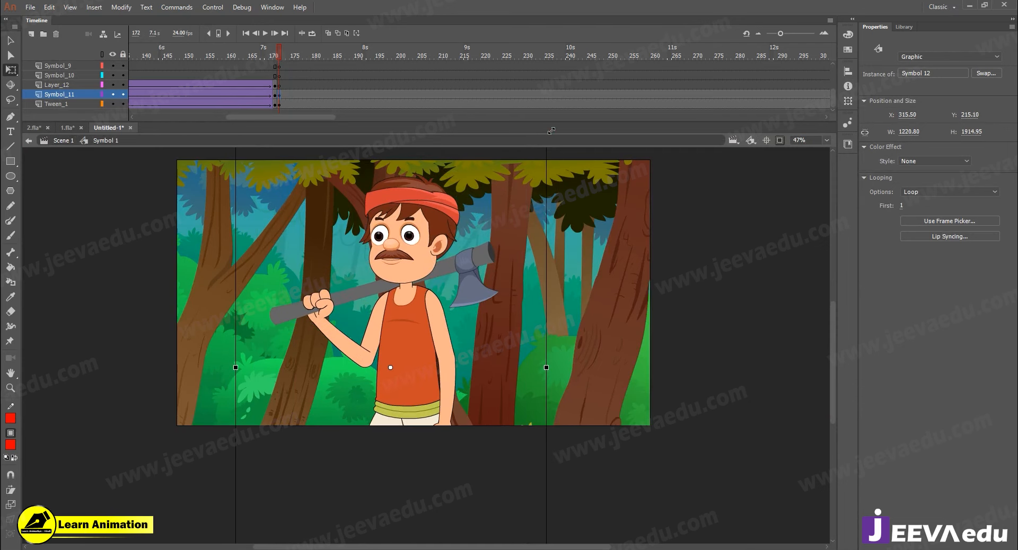
left_click_drag(438, 233, 437, 236)
left_click_drag(548, 147, 563, 121)
left_click_drag(454, 218, 455, 224)
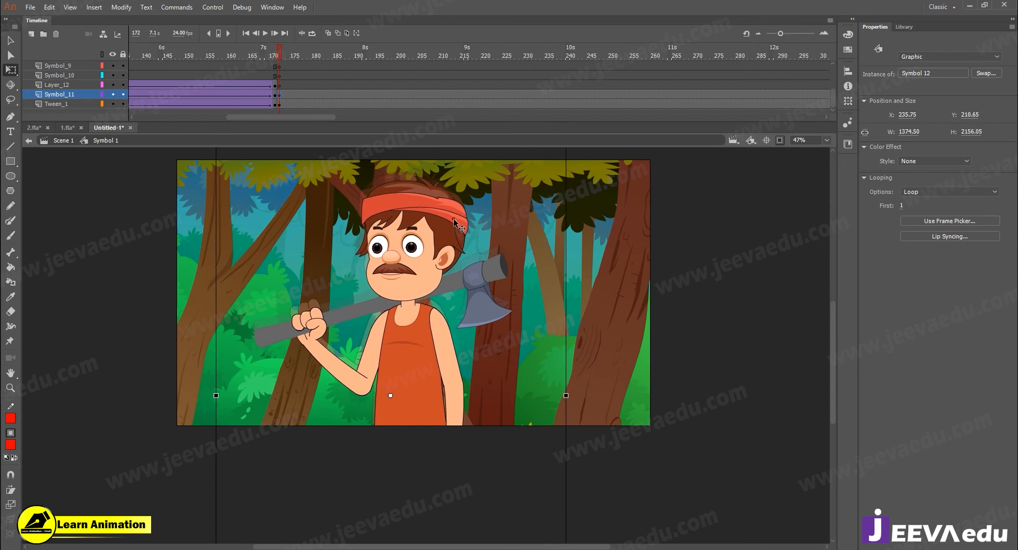
Compare the close-up with frame 171 and enlarge the woodcutter further to about 1566 × 2456, keeping his head within the stage
left_click(279, 53)
left_click_drag(279, 53, 275, 53)
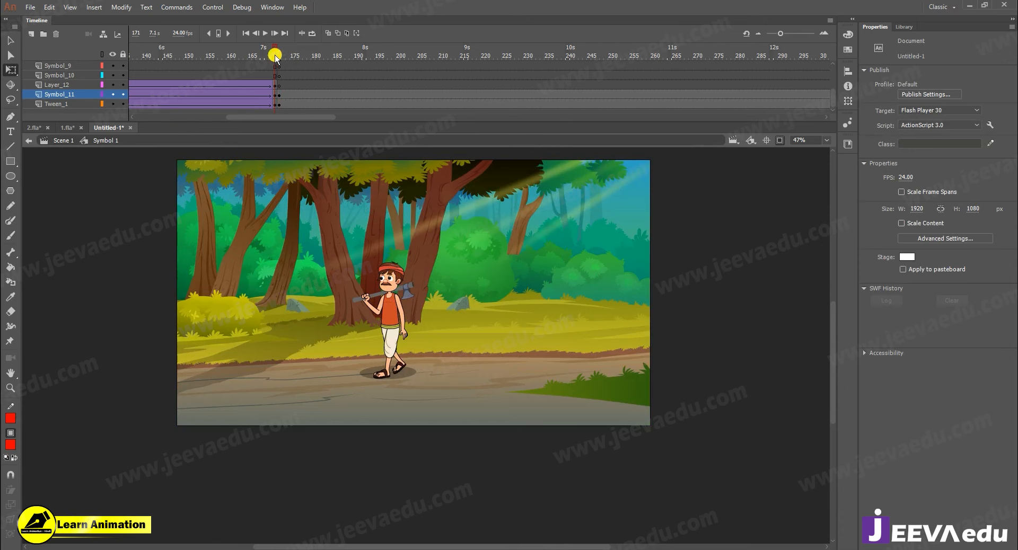
left_click(284, 56)
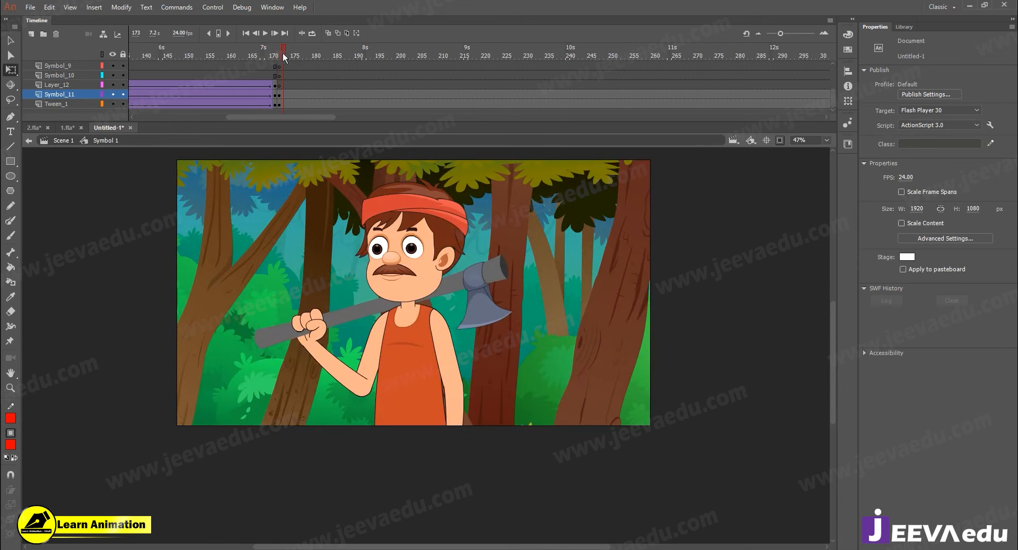
left_click(424, 290)
left_click_drag(568, 152, 593, 105)
left_click_drag(431, 260, 437, 251)
Scale the close-up's forest background by 115% and reposition it at about X -2260, Y -284
left_click(546, 214)
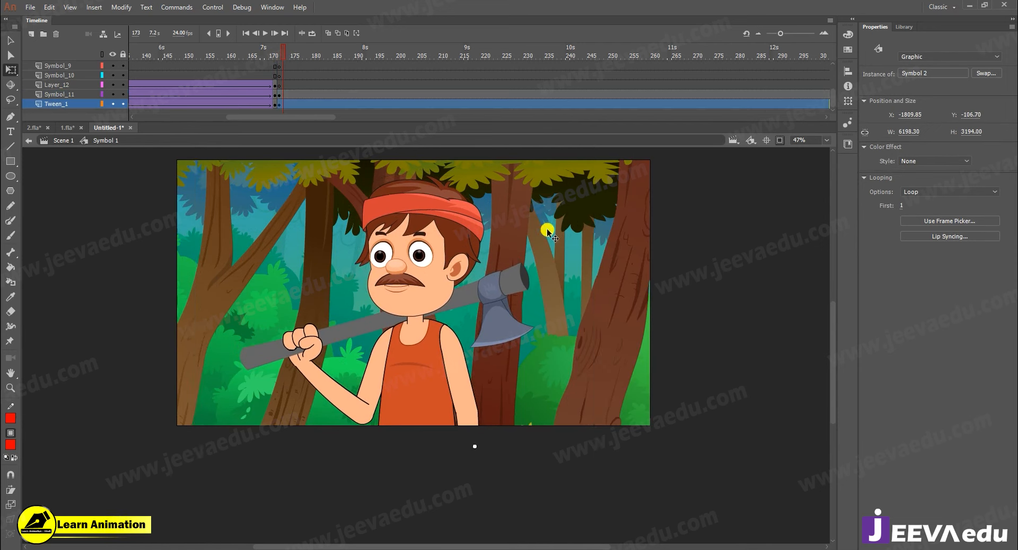
key("ctrl+alt+s")
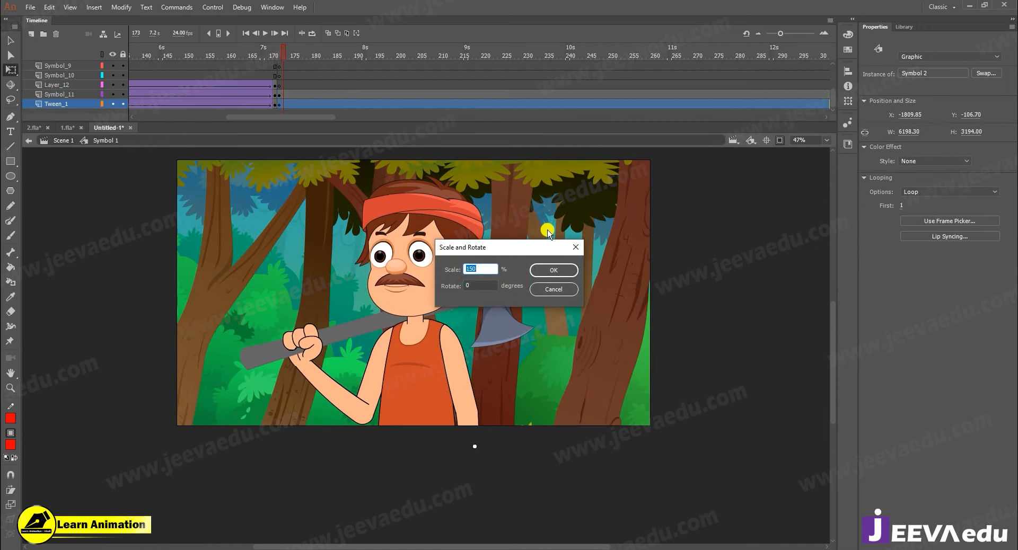
key("Return")
key("ctrl+alt+s")
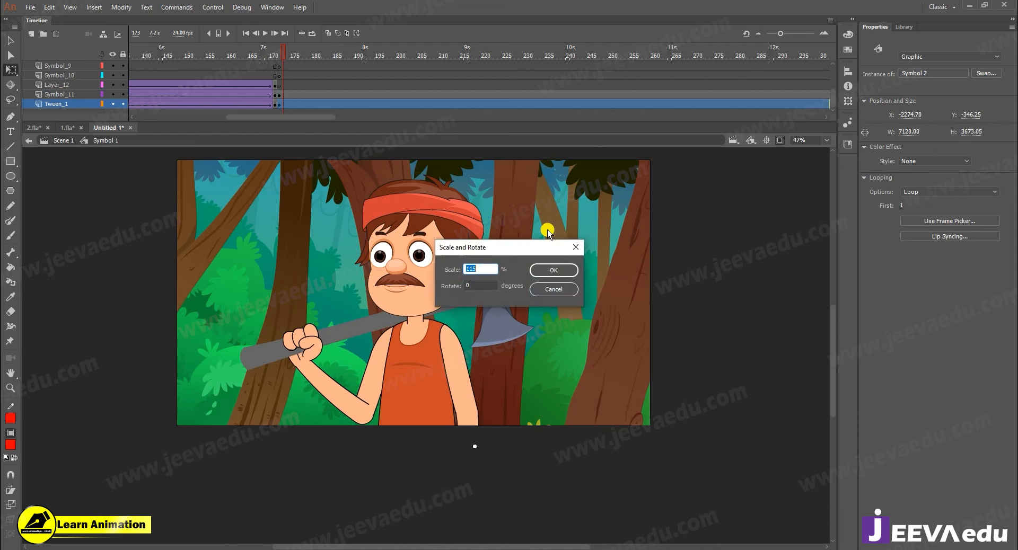
left_click(546, 289)
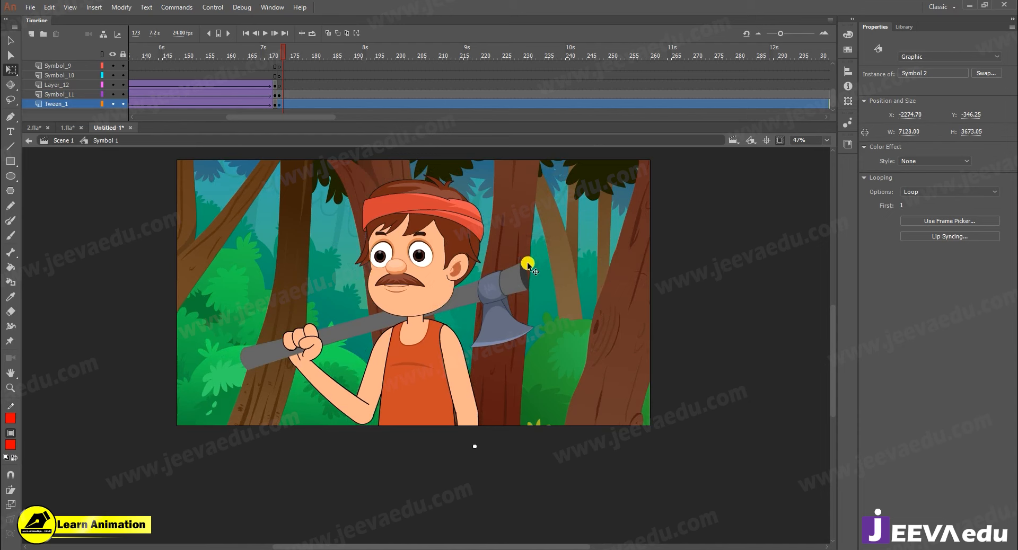
mouse_move(523, 236)
left_mouse_down()
mouse_move(536, 255)
mouse_move(533, 297)
mouse_move(527, 252)
left_mouse_up()
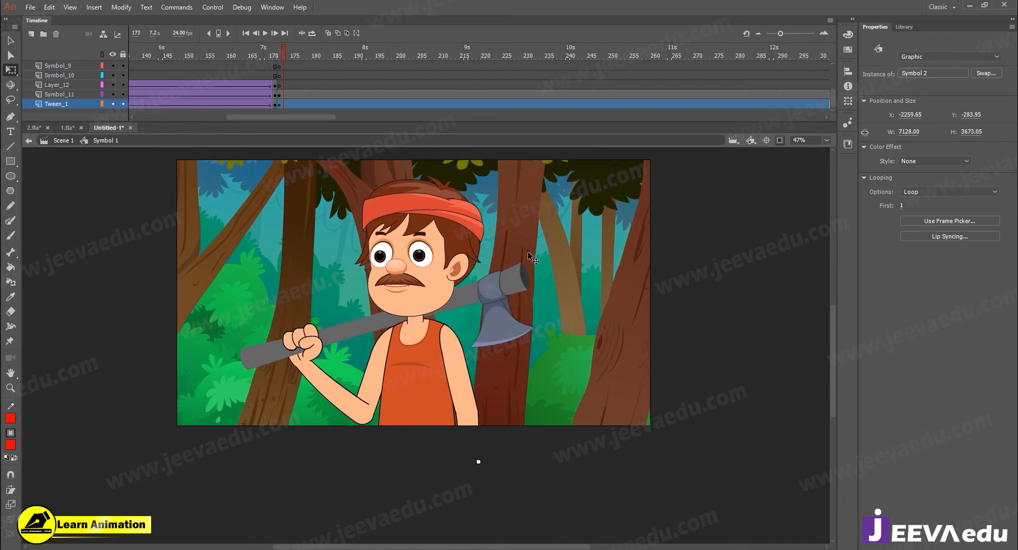
Scrub across the cut at frame 172, hide Layer_18 and play the new close-up from frame 171
left_click_drag(275, 55, 309, 62)
left_click(275, 58)
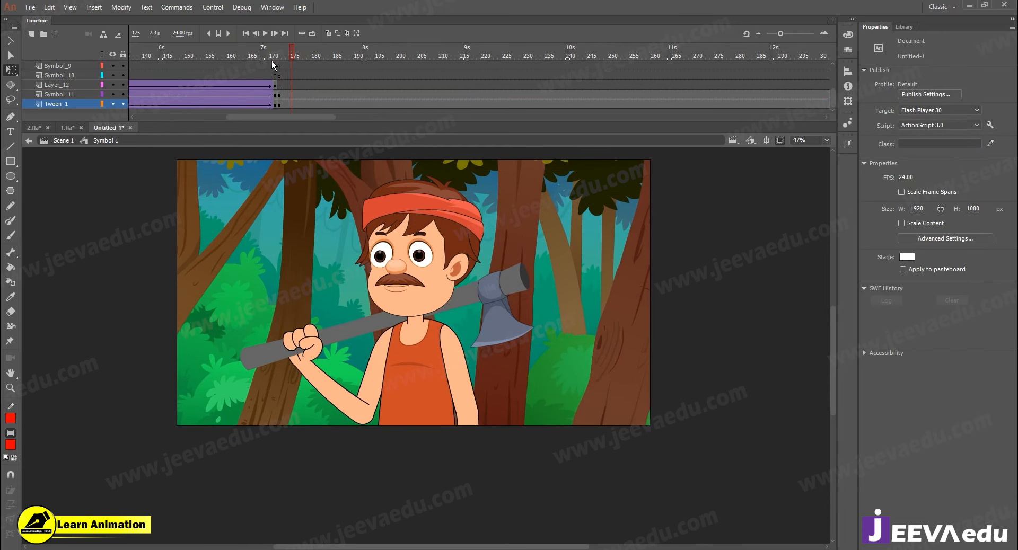
scroll(275, 67, "up", 5)
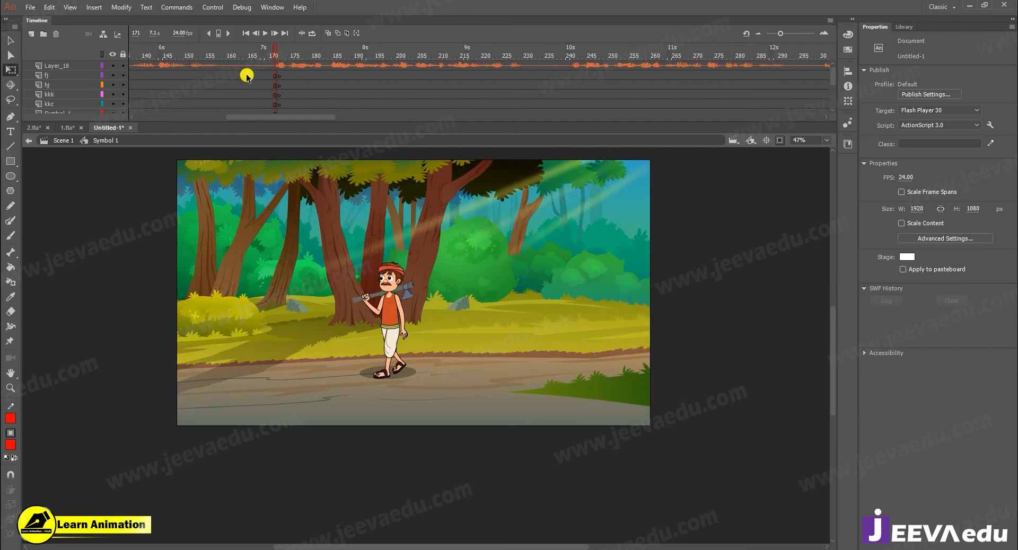
left_click(113, 66)
key("Return")
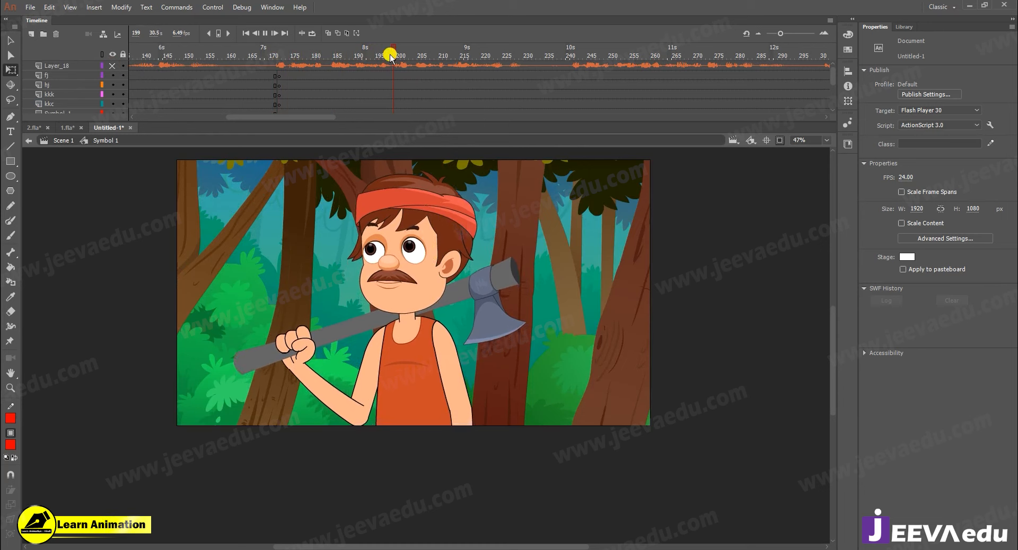
key("Return")
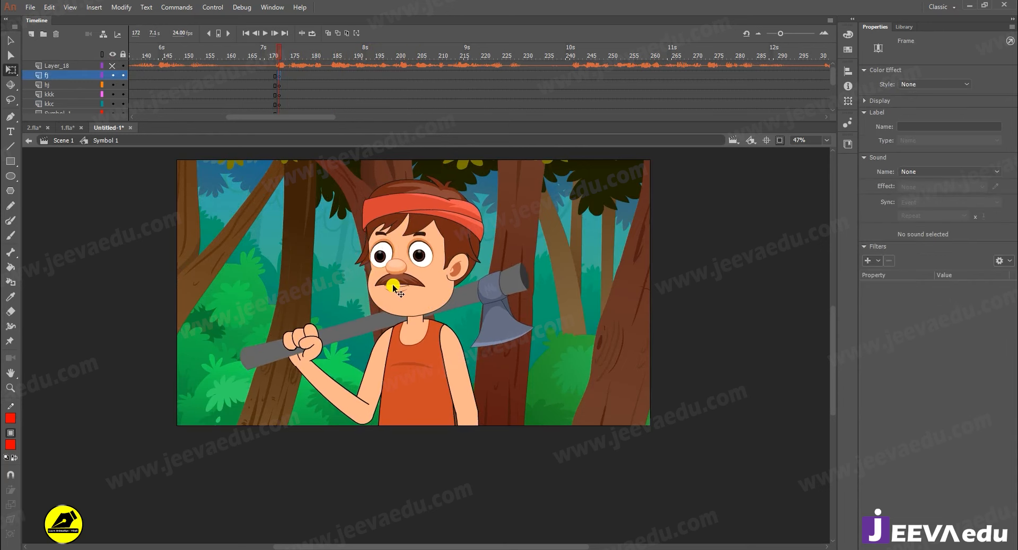
Locate the start of the tween at frame 17 inside Symbol 12 and set the woodcutter instance's first loop frame to 17
double_click(403, 281)
left_click_drag(197, 59, 196, 83)
left_click(199, 66)
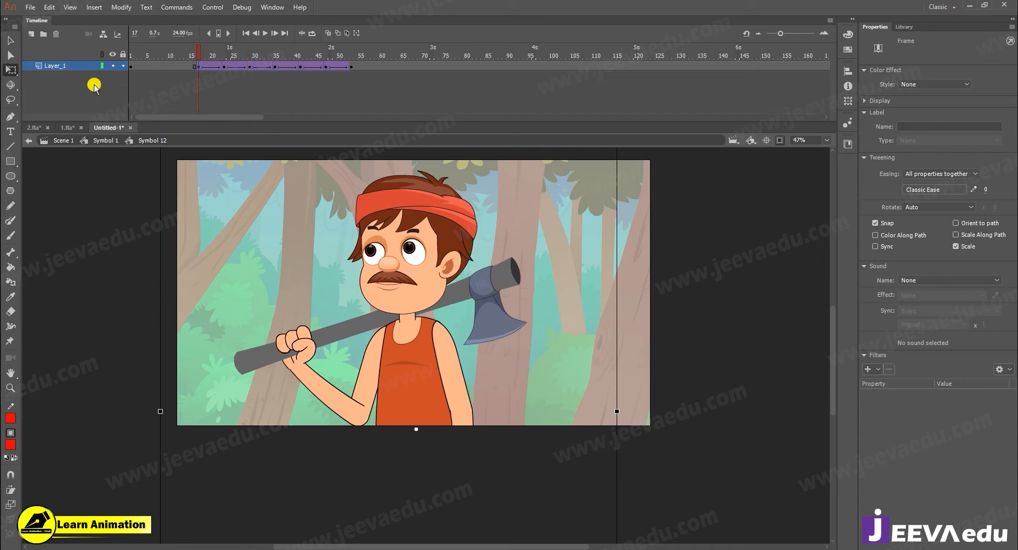
left_click(98, 141)
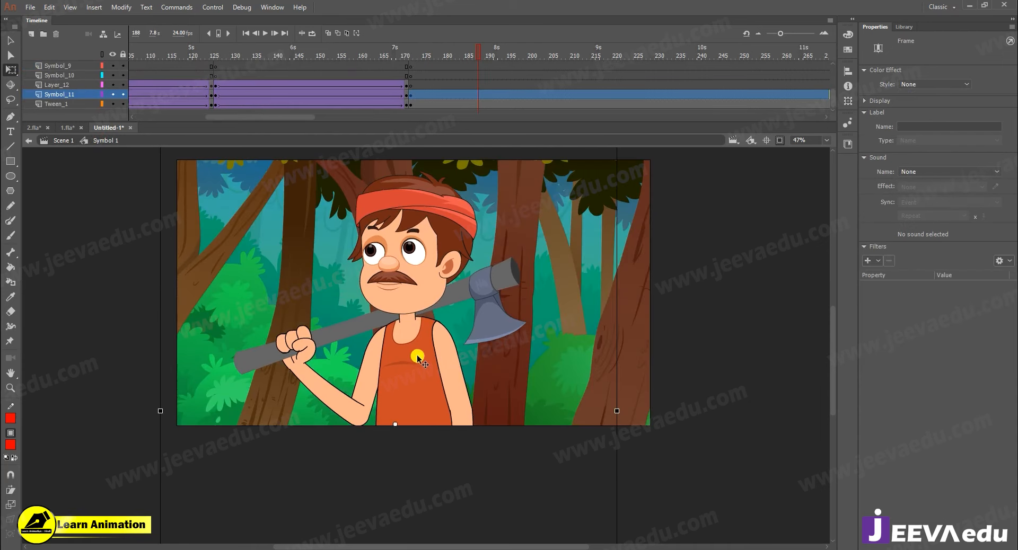
left_click(416, 355)
left_click_drag(902, 207, 920, 282)
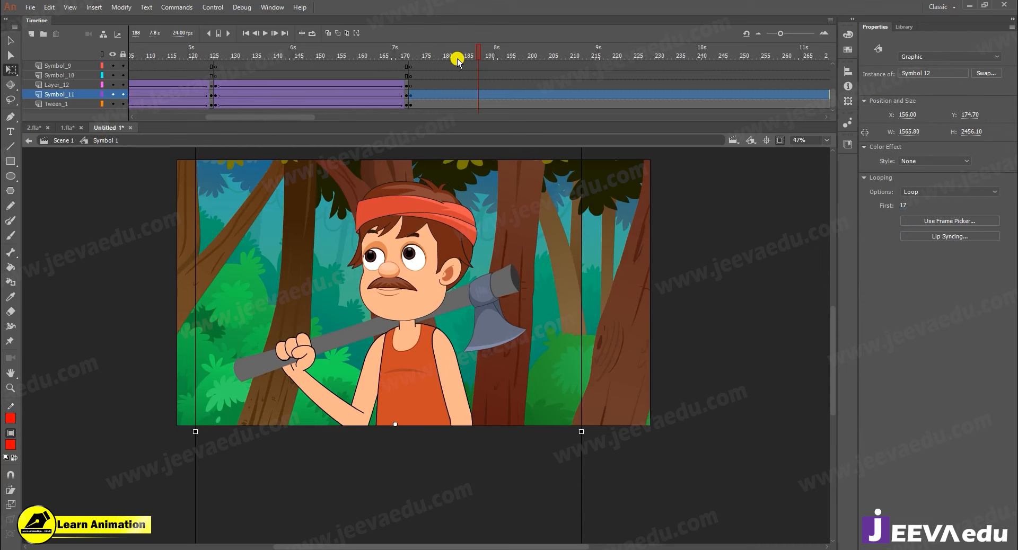
Play the close-up from frame 172 to check the woodcutter's animation with its new starting frame
left_click(412, 65)
key("Return")
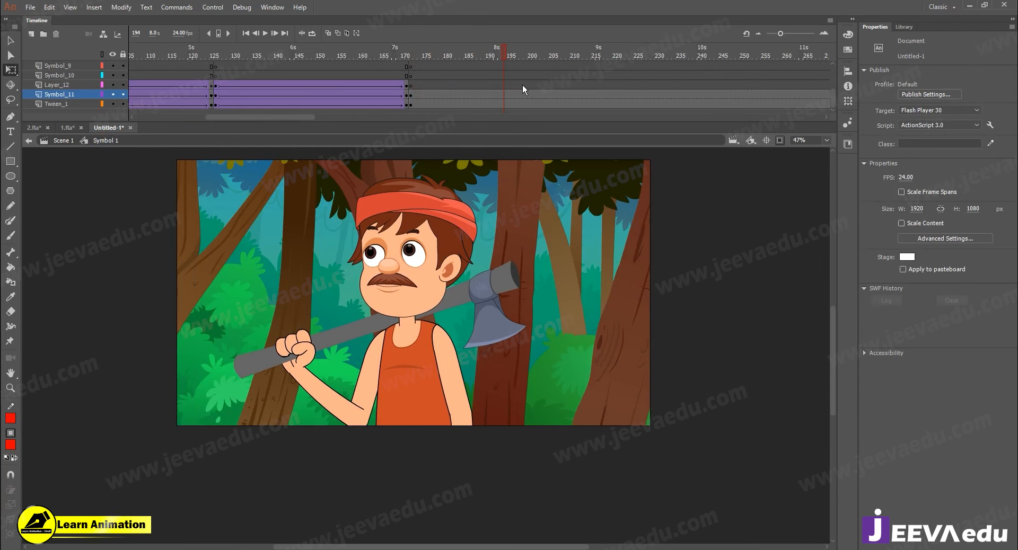
key("Return")
scroll(612, 86, "up", 5)
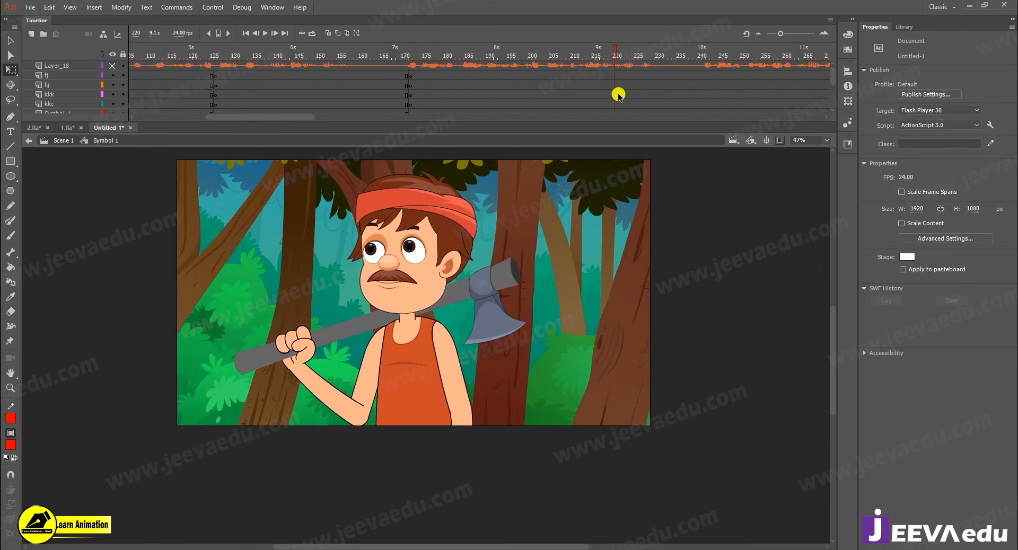
Show Layer_18 again and play its audio from around frame 238 onward
left_click(691, 68)
left_click(112, 66)
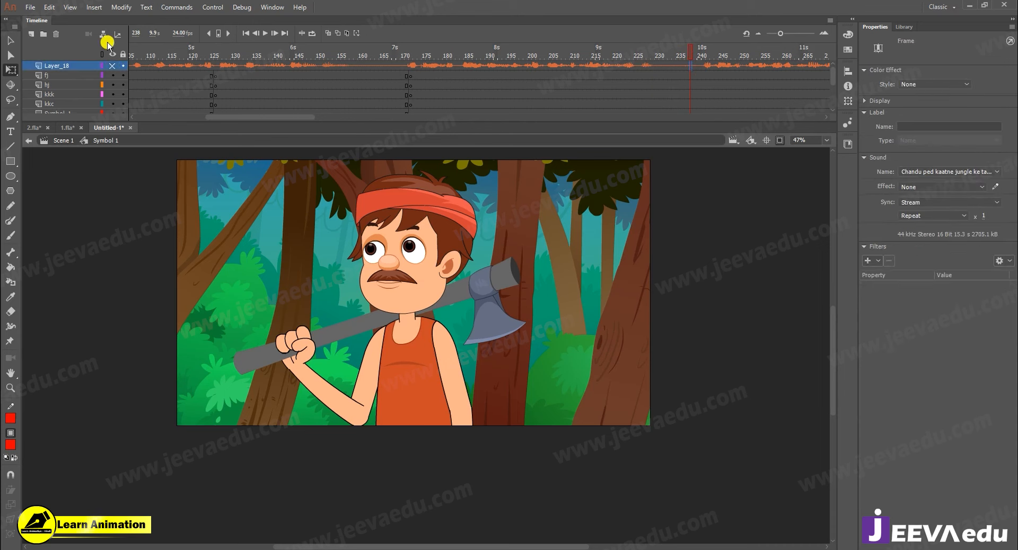
left_click(692, 65)
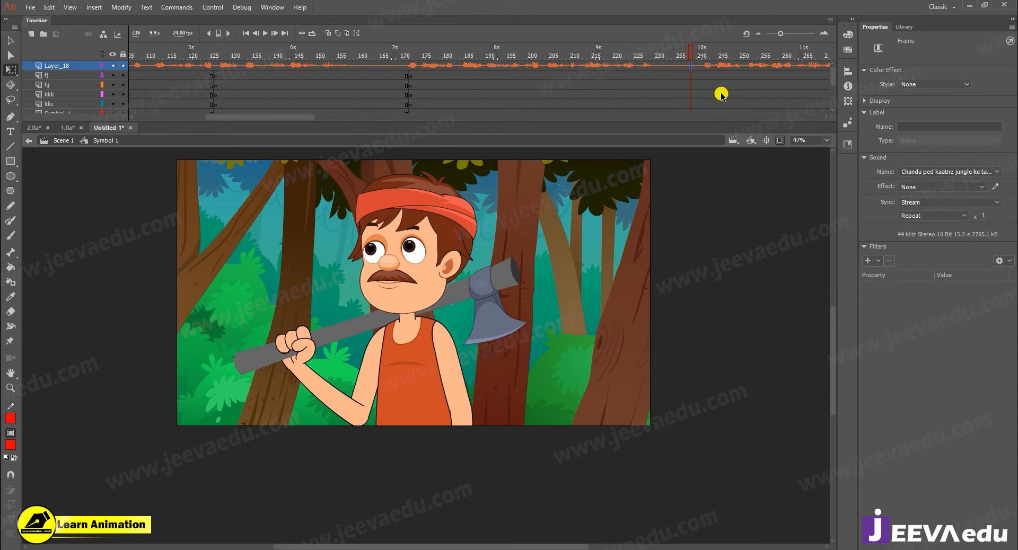
key("Return")
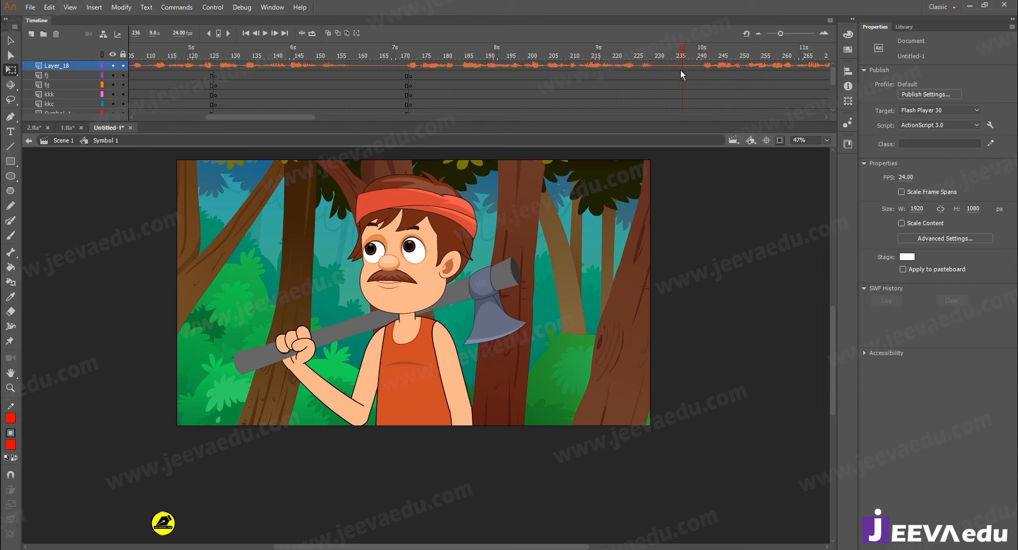
left_click(733, 67)
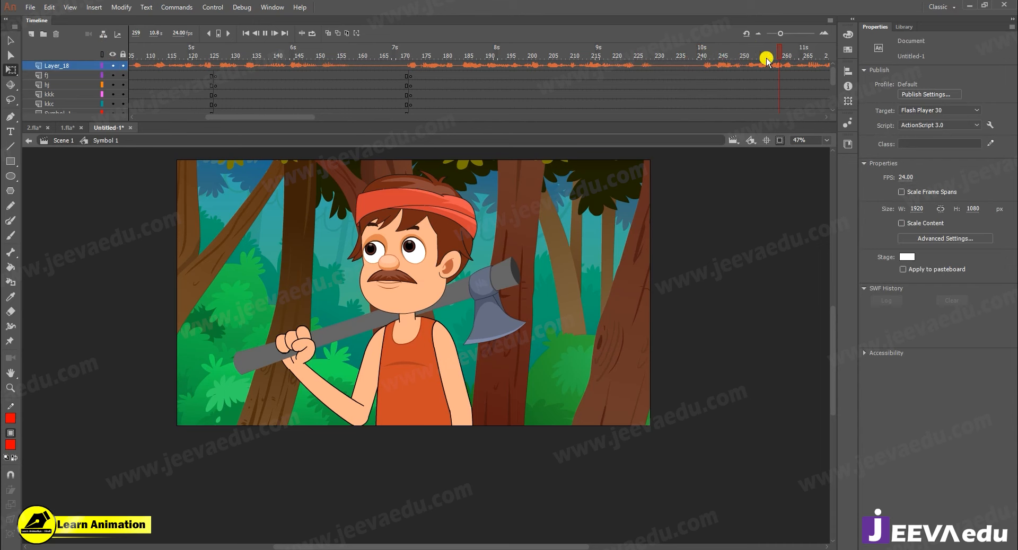
Play and scrub the narration in Symbol 1 to time the walking shot between about frames 172 and 239
left_click(562, 66)
left_click(537, 58)
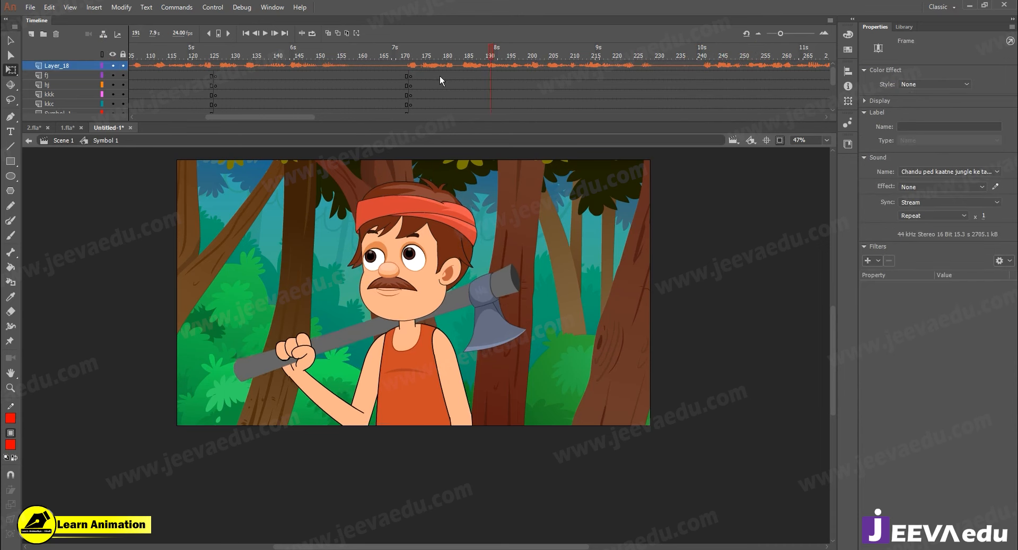
key("Return")
key("Return")
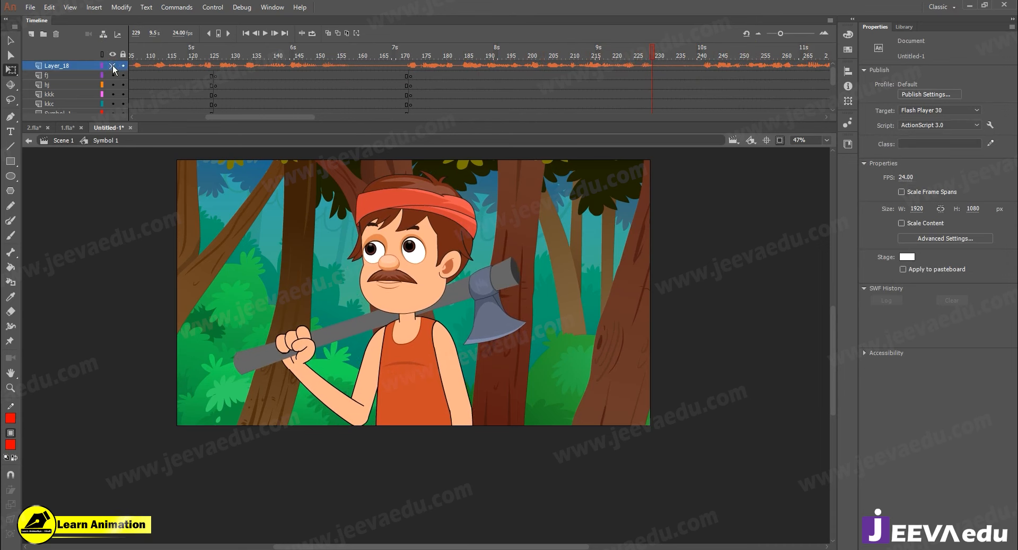
left_click(406, 84)
key("Return")
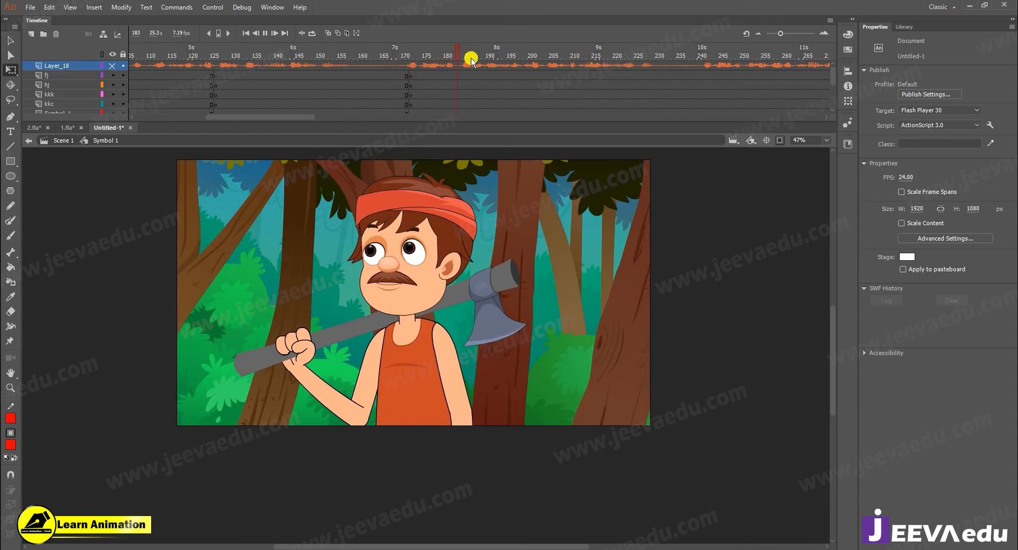
left_click_drag(472, 59, 590, 73)
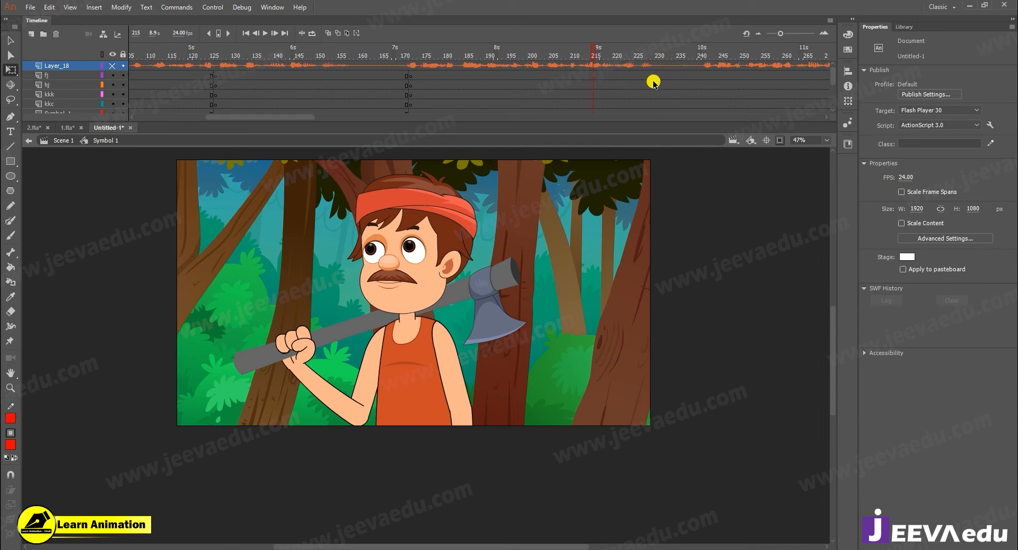
left_click_drag(523, 63, 694, 85)
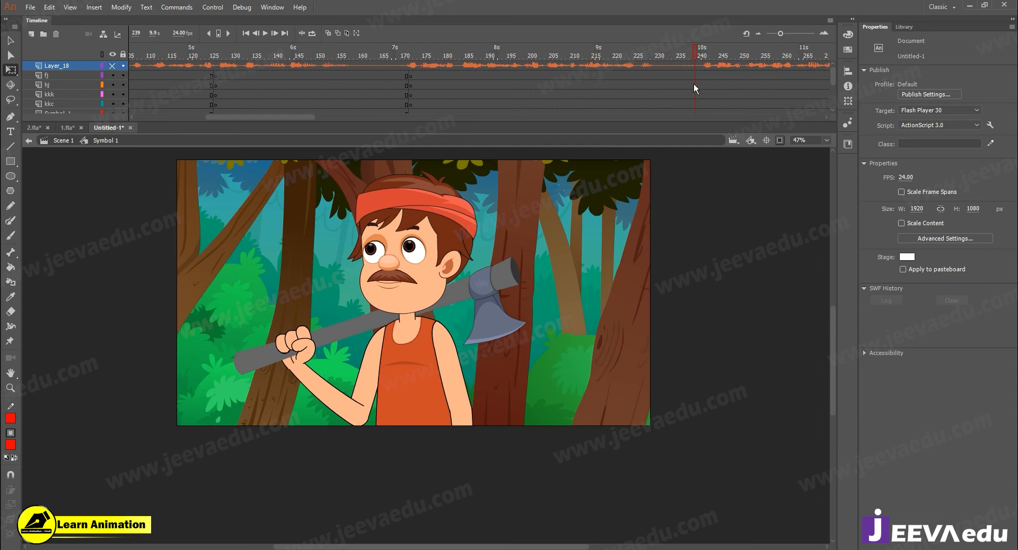
Inside the woodcutter's Symbol 12, duplicate the tweened bounce frames 17–53 to extend the cycle to frame 89
double_click(427, 260)
left_click(480, 68)
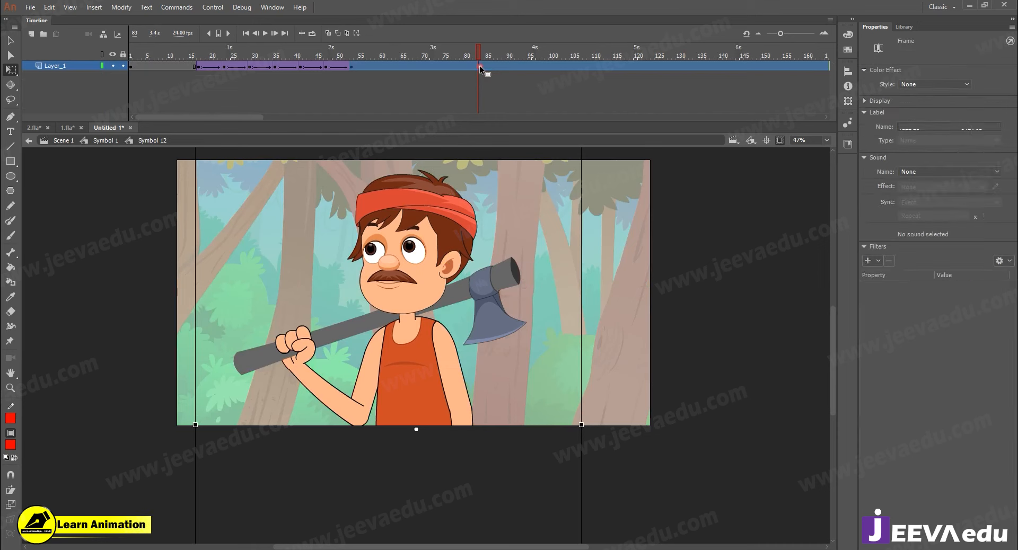
left_click(352, 67)
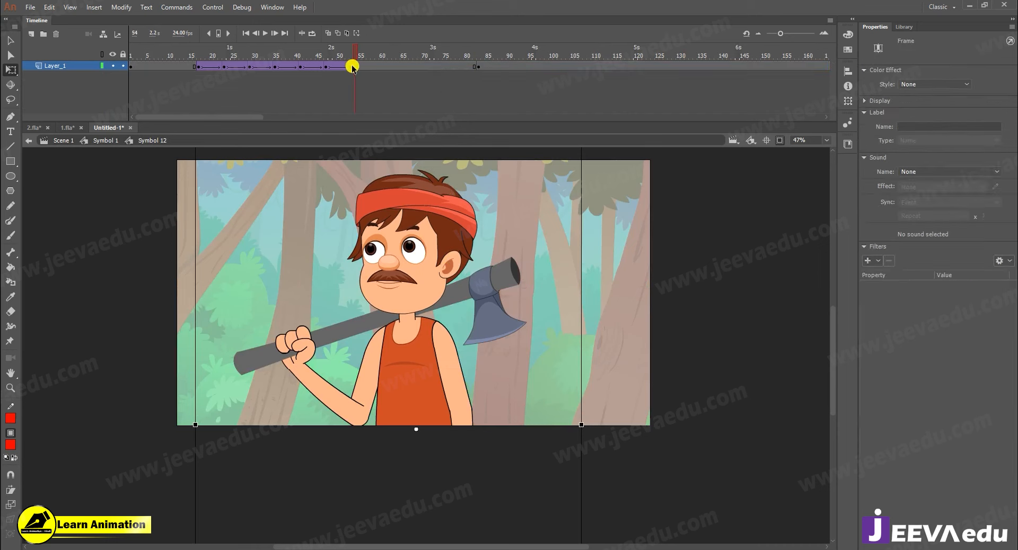
left_click(304, 66)
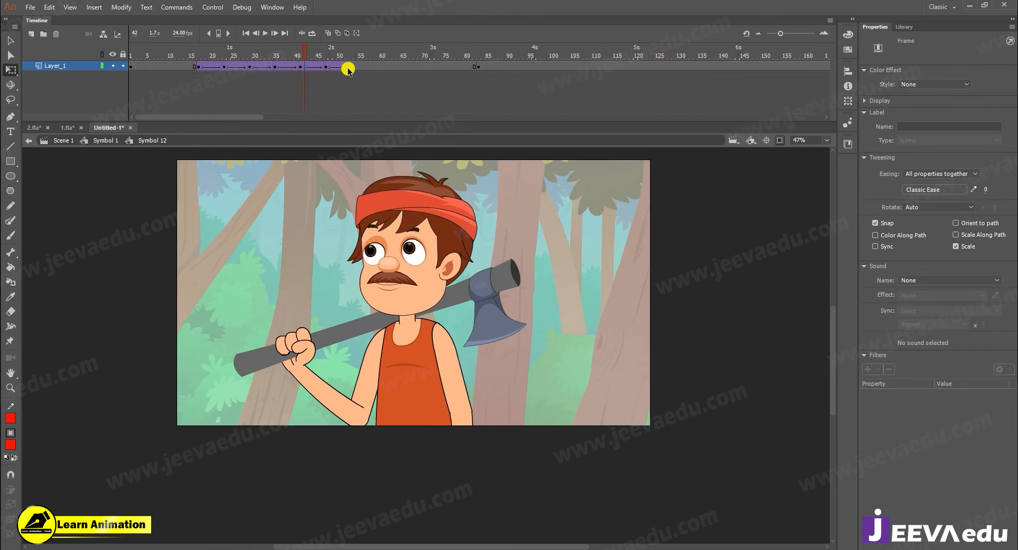
left_click(201, 66)
left_click(361, 67)
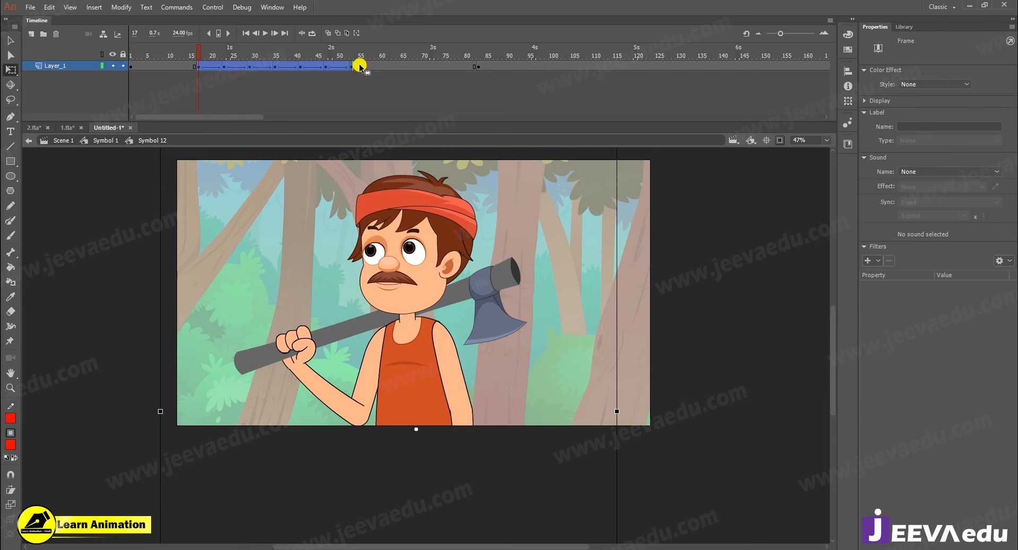
left_click(360, 66)
mouse_move(360, 55)
left_mouse_down()
mouse_move(353, 51)
mouse_move(416, 68)
mouse_move(503, 72)
mouse_move(107, 91)
mouse_move(315, 87)
mouse_move(203, 67)
mouse_move(291, 69)
mouse_move(93, 58)
left_mouse_up()
left_click(214, 80)
left_click_drag(199, 68, 505, 71)
left_click(212, 78)
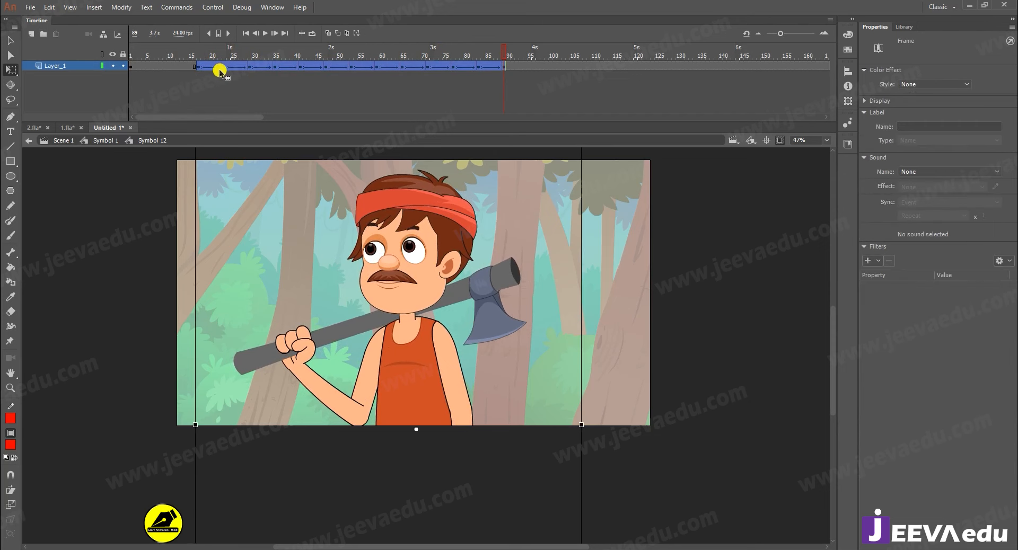
Add bounce keyframes up to frame 11 at the start of Symbol 12 and create classic tweens across frames 1–17
left_click(153, 72)
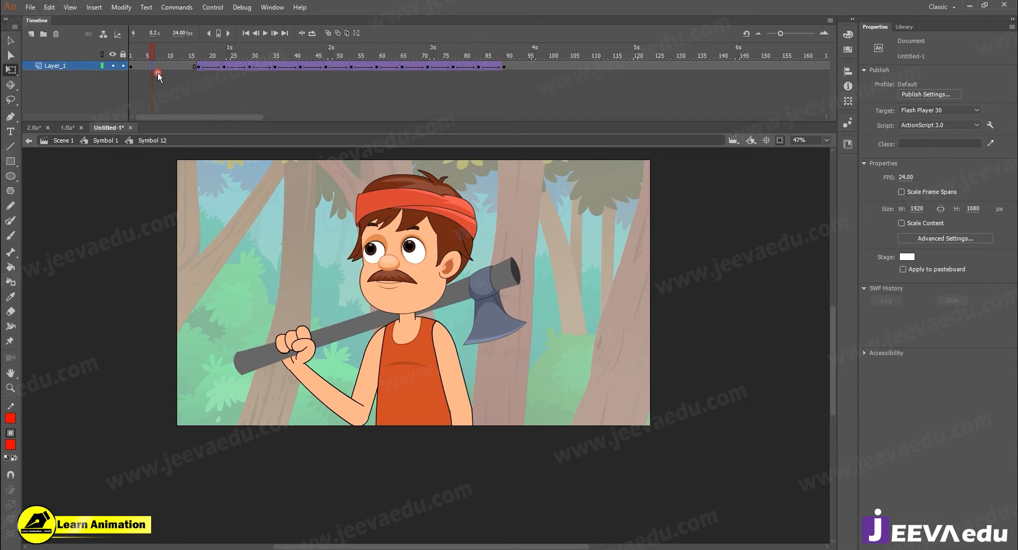
left_click(158, 70)
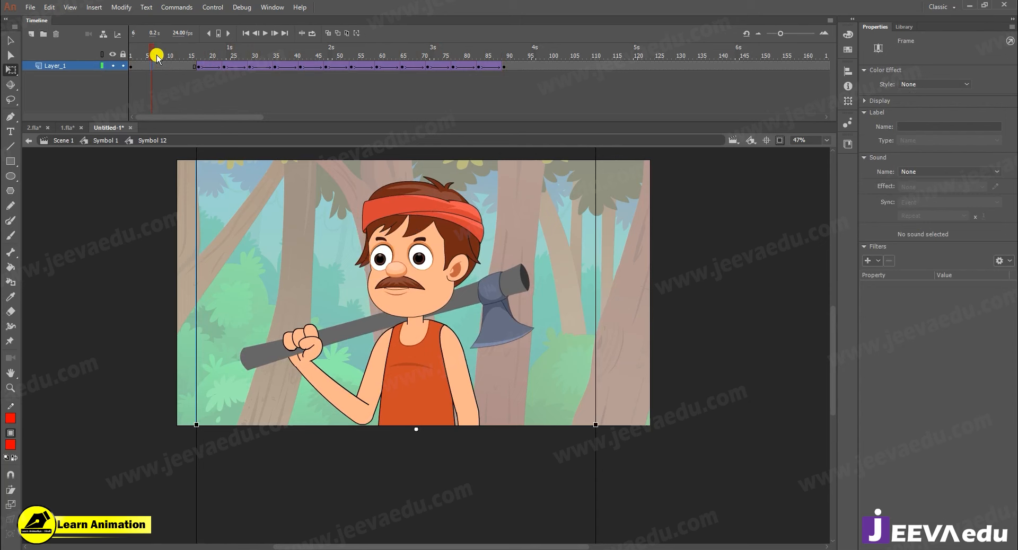
left_click(173, 67)
key("F6")
mouse_move(140, 68)
left_mouse_down()
mouse_move(181, 68)
mouse_move(153, 55)
left_mouse_up()
right_click(168, 70)
left_click(211, 95)
left_click(157, 68)
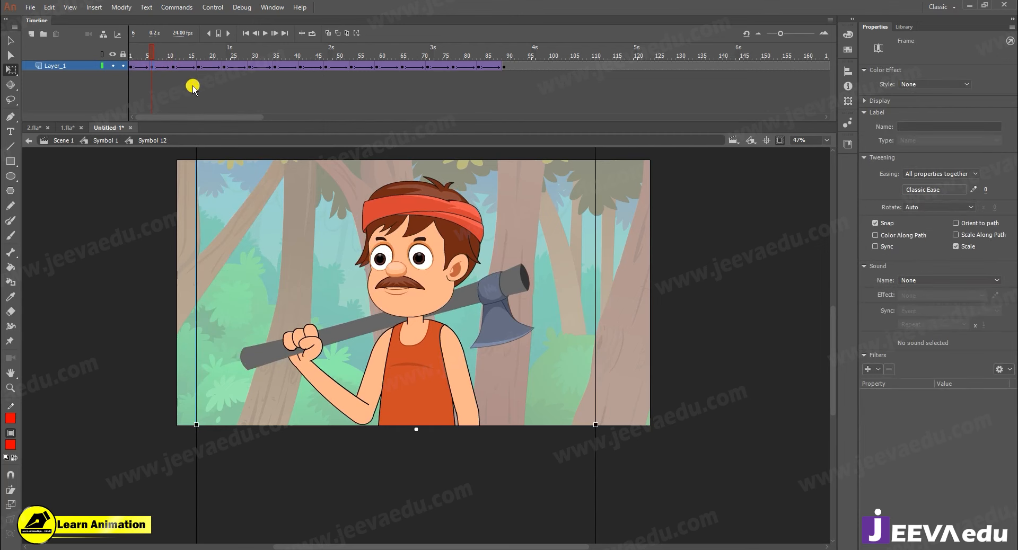
Return to Symbol 1 and set the woodcutter instance's loop to start at frame 1
left_click_drag(180, 49, 6, 100)
left_click(132, 180)
left_click(96, 139)
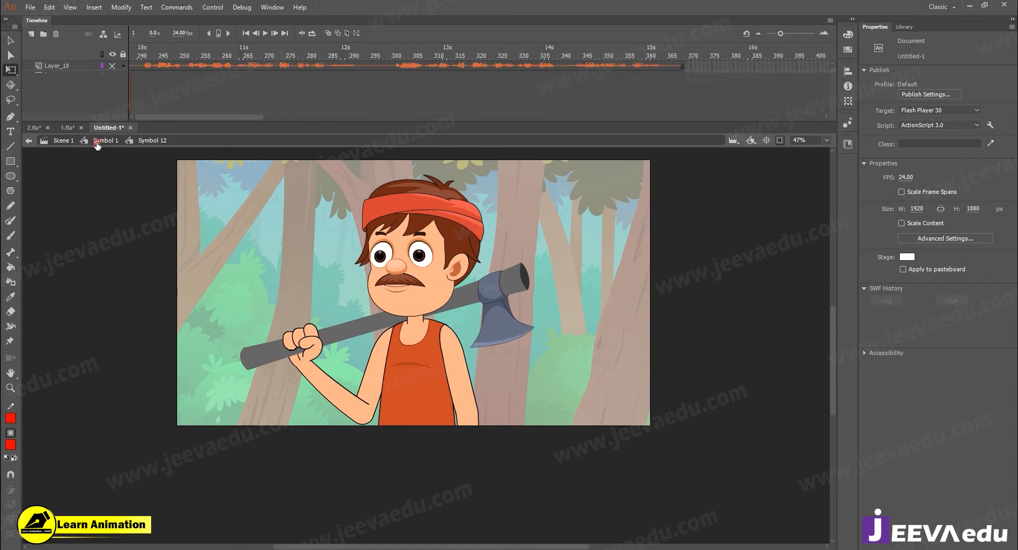
left_click(301, 252)
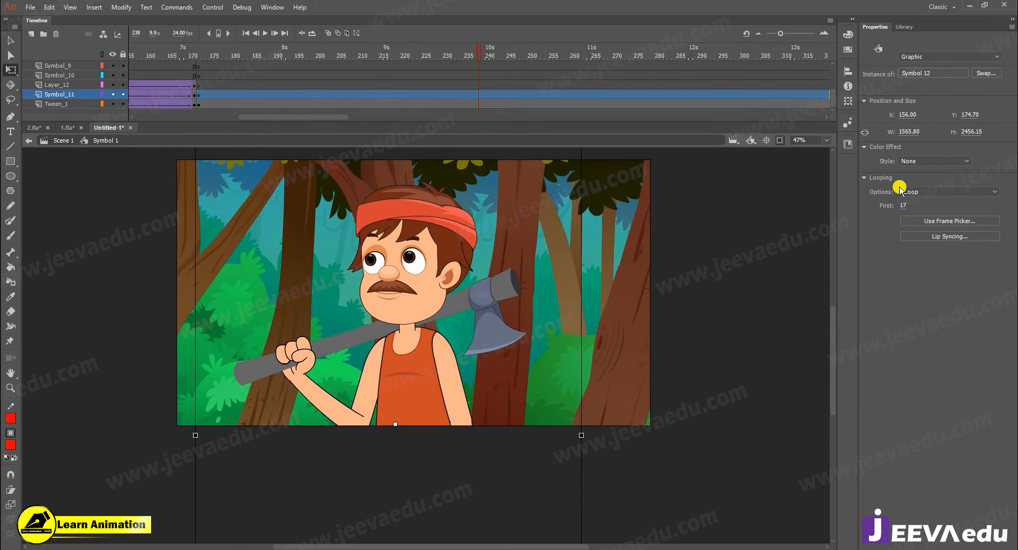
left_click_drag(902, 206, 739, 206)
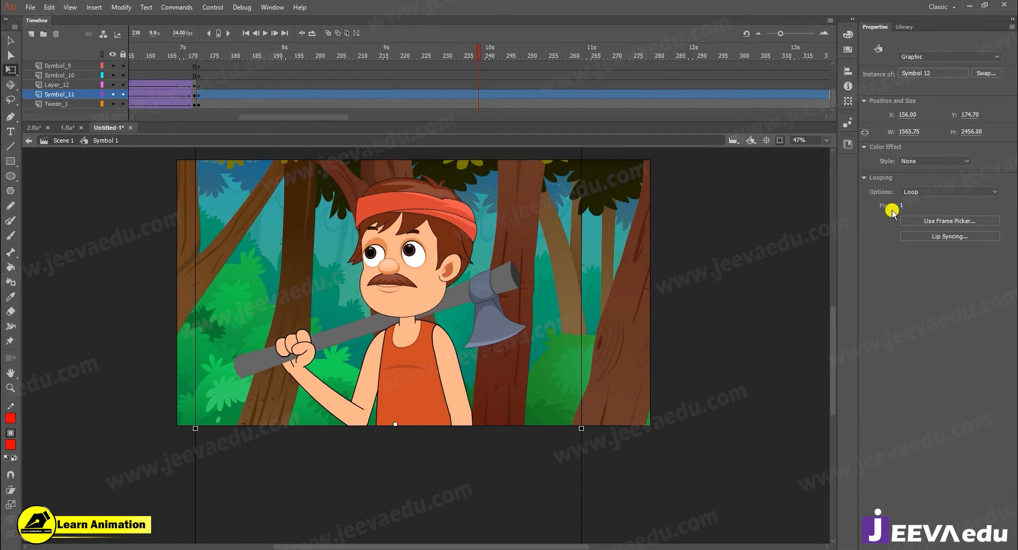
Add keyframes across the layers at frame 239 and create classic tweens from frame 172 on Symbol_11 and Tween_1
left_click(197, 83)
left_click_drag(197, 82, 484, 150)
scroll(414, 75, "up", 5)
left_click(483, 104)
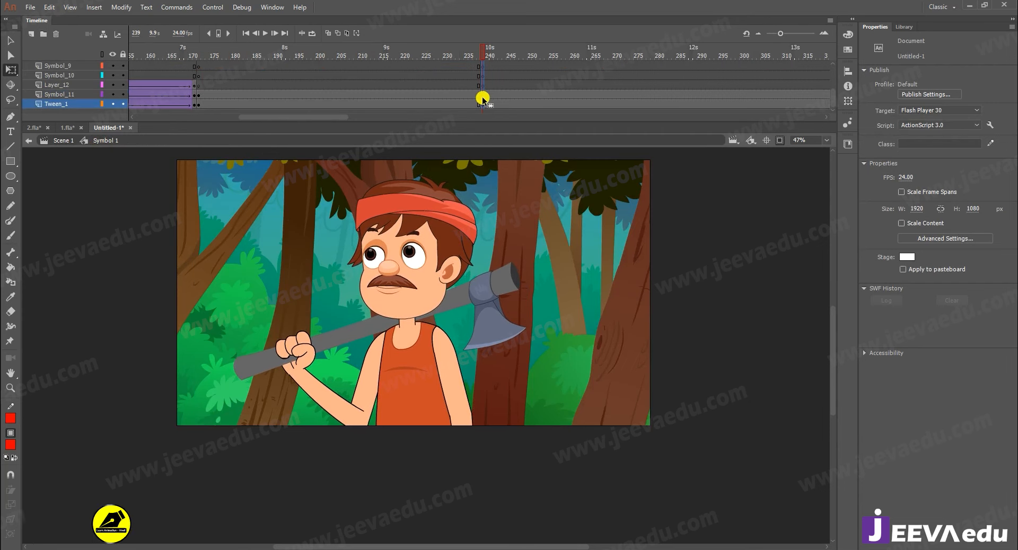
left_click_drag(471, 94, 445, 105)
right_click(455, 104)
left_click(485, 127)
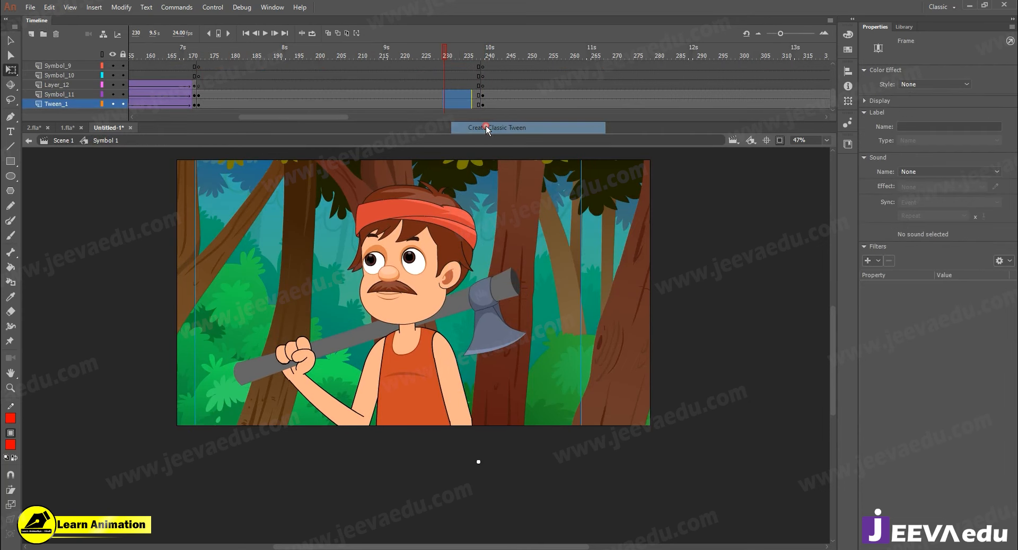
Nudge the woodcutter toward the left side of the stage at the frame 239 keyframe of Symbol_11
left_click(482, 95)
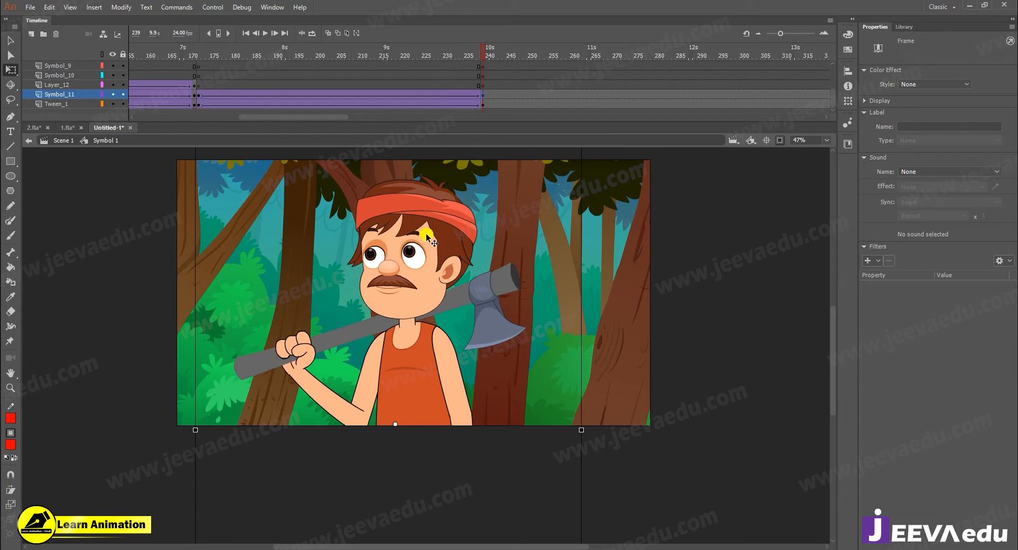
key("shift+Left")
key("shift+Left")
key("shift+Left")
key("shift+Left")
key("shift+Left")
key("shift+Left")
key("shift+Left")
key("shift+Left")
key("shift+Left")
key("shift+Left")
key("shift+Left")
key("shift+Left")
key("shift+Left")
key("shift+Left")
key("shift+Left")
key("shift+Left")
key("shift+Left")
key("shift+Left")
key("shift+Left")
key("shift+Left")
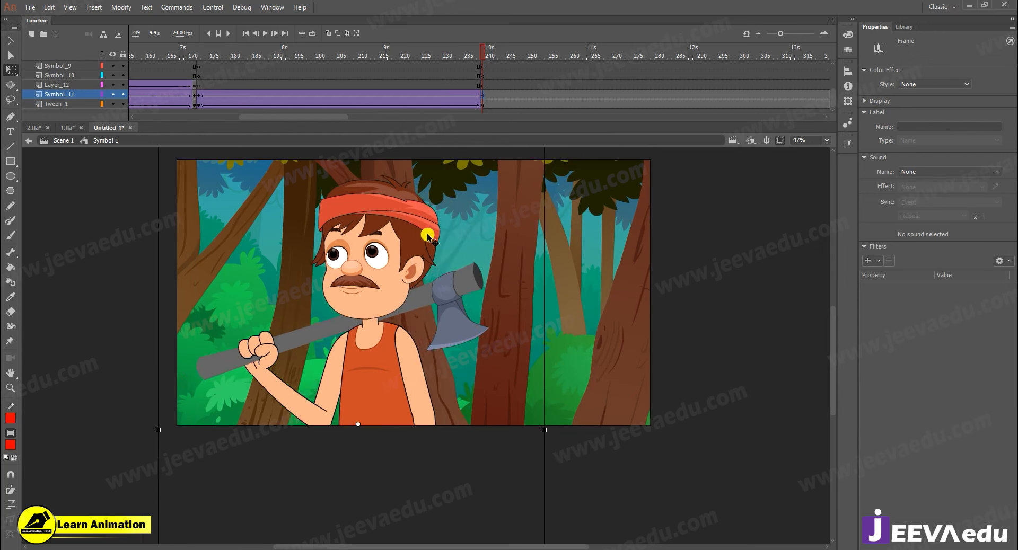
key("shift+Left")
key("shift+Left")
key("shift+Left")
key("shift+Left")
key("shift+Left")
key("shift+Left")
key("shift+Left")
key("shift+Left")
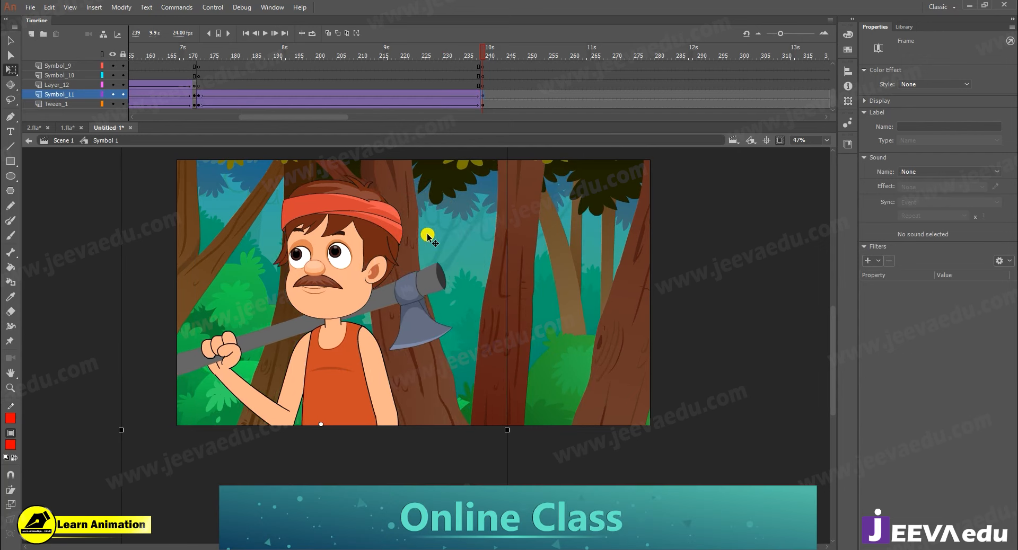
key("shift+Left")
key("shift+Left")
key("shift+Left")
key("shift+Left")
key("shift+Left")
key("shift+Left")
key("shift+Left")
key("shift+Left")
key("shift+Left")
key("shift+Left")
key("shift+Left")
key("shift+Left")
key("shift+Left")
key("shift+Left")
key("shift+Left")
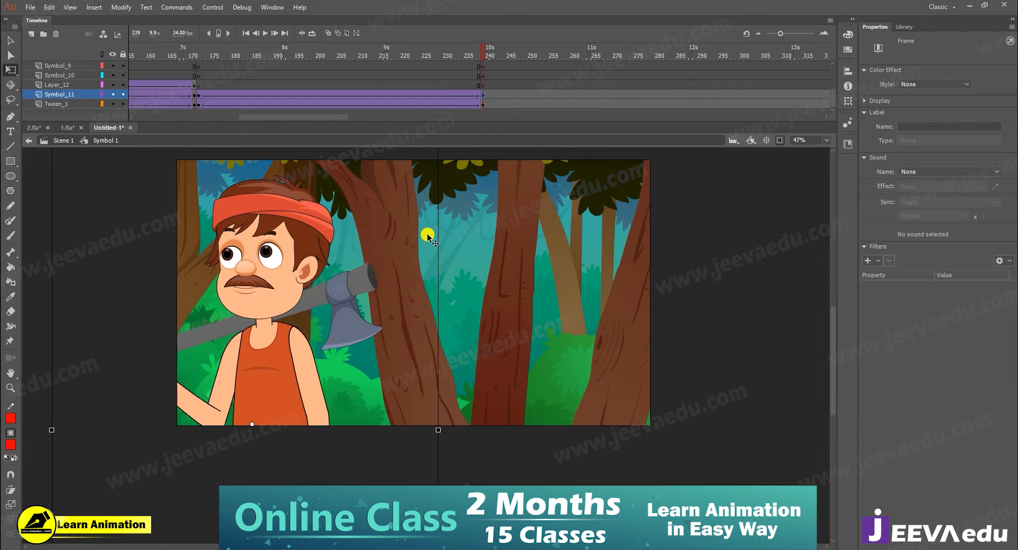
key("shift+Right")
key("shift+Right")
key("shift+Right")
key("shift+Right")
key("shift+Right")
key("shift+Right")
key("shift+Right")
key("shift+Right")
key("shift+Right")
key("shift+Right")
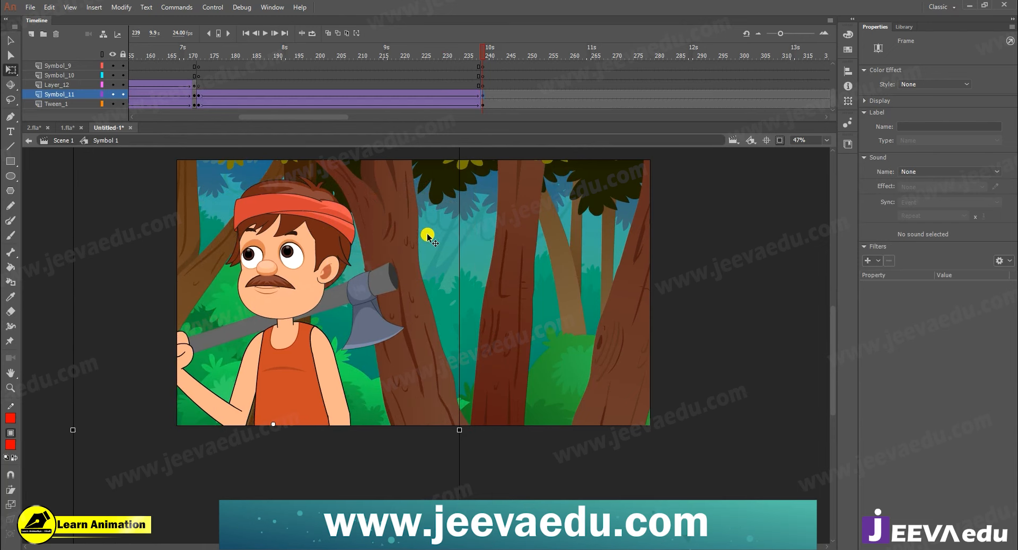
Nudge the woodcutter to the right at the frame 172 keyframe of Symbol_11
left_click(199, 94)
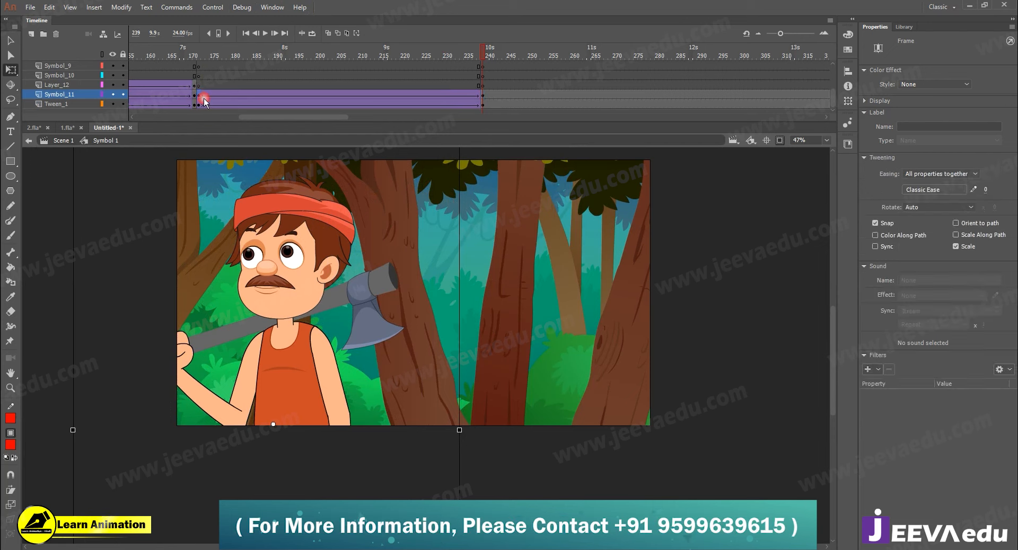
key("shift+Right")
key("shift+Right")
key("shift+Right")
key("shift+Right")
key("shift+Right")
key("shift+Right")
key("shift+Right")
key("shift+Right")
key("shift+Right")
key("shift+Right")
key("shift+Right")
key("shift+Right")
key("shift+Right")
key("shift+Right")
key("shift+Right")
key("shift+Right")
key("shift+Right")
key("shift+Right")
key("shift+Right")
key("shift+Right")
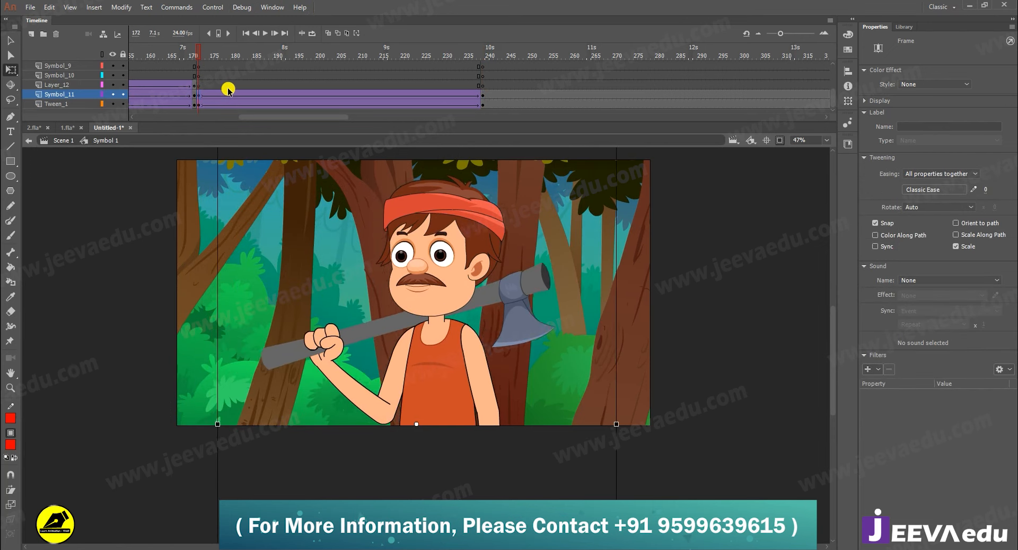
Isolate the Symbol_11 layer, move the woodcutter further right at frame 172 and play the walk
left_click(113, 94, "alt")
key("Return")
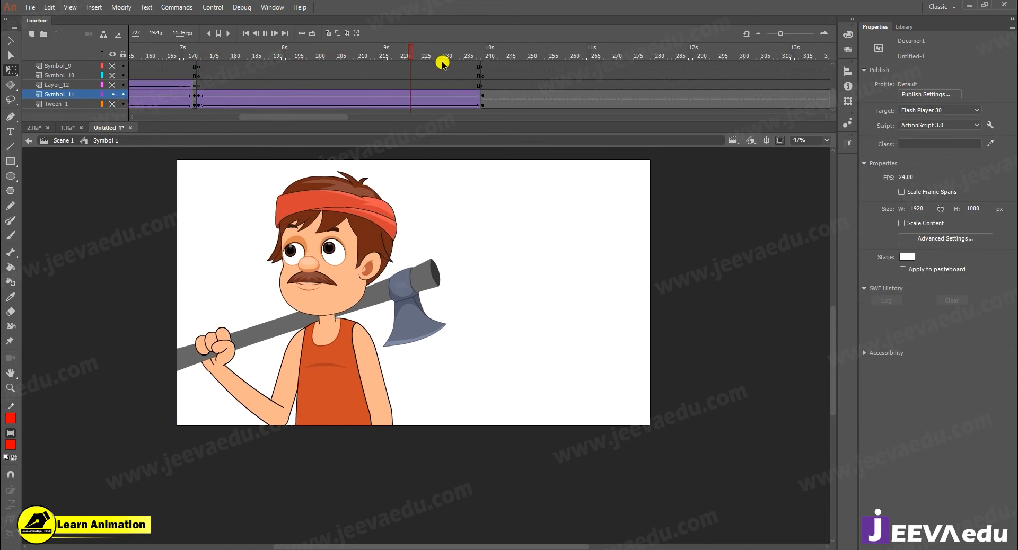
left_click_drag(417, 53, 478, 84)
left_click(204, 105)
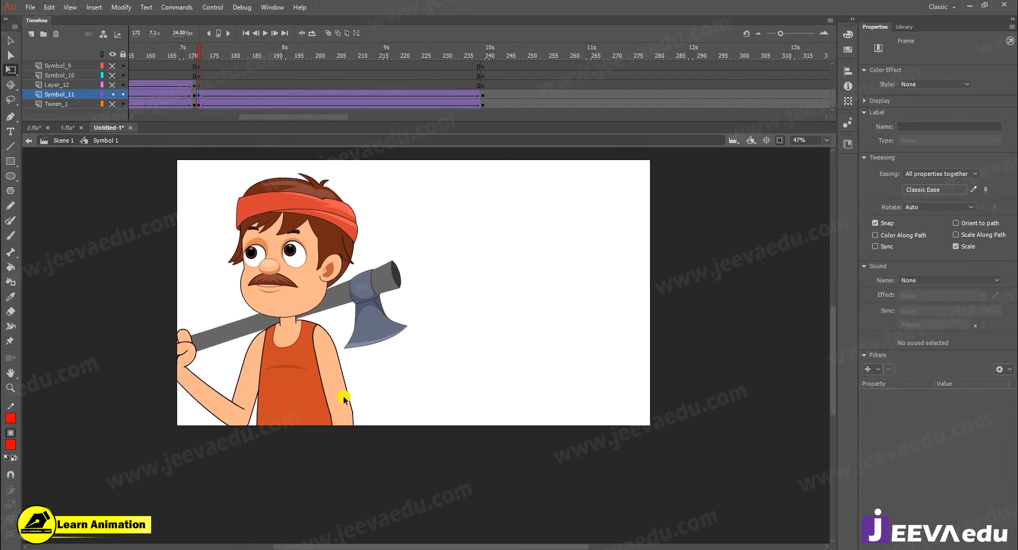
left_click(352, 364)
left_click_drag(493, 365, 547, 372)
key("Return")
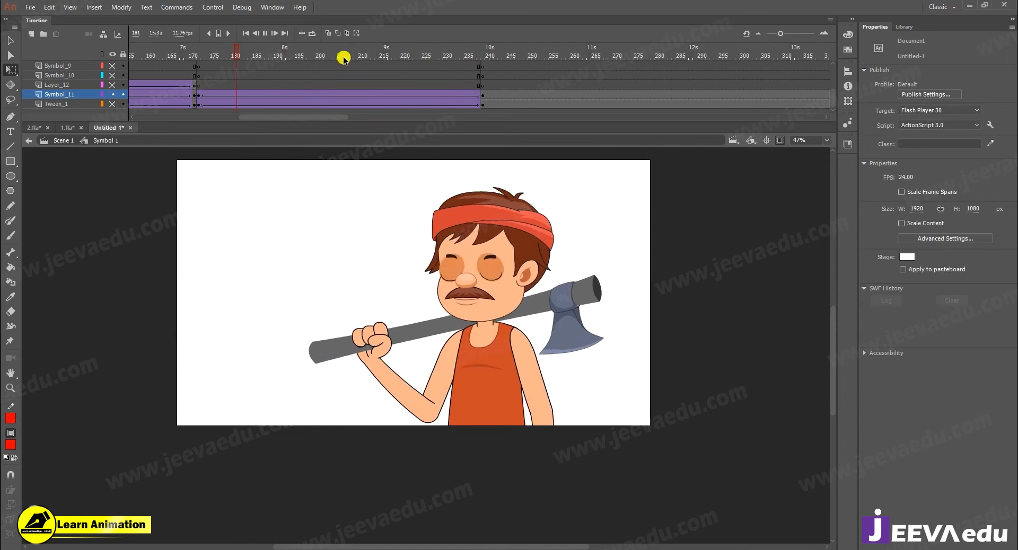
Move the woodcutter further left at frame 239 and make all layers visible again
left_click_drag(443, 65, 486, 65)
left_click(484, 57)
left_click_drag(289, 342, 235, 336)
left_click(113, 54)
Nudge the forest background on Tween_1 to the right at frame 239 so it moves against the walk
left_click(507, 291)
key("shift+Right")
key("shift+Right")
key("shift+Right")
key("shift+Right")
key("shift+Right")
key("shift+Right")
key("shift+Right")
key("shift+Right")
key("shift+Right")
key("shift+Right")
key("shift+Right")
key("shift+Right")
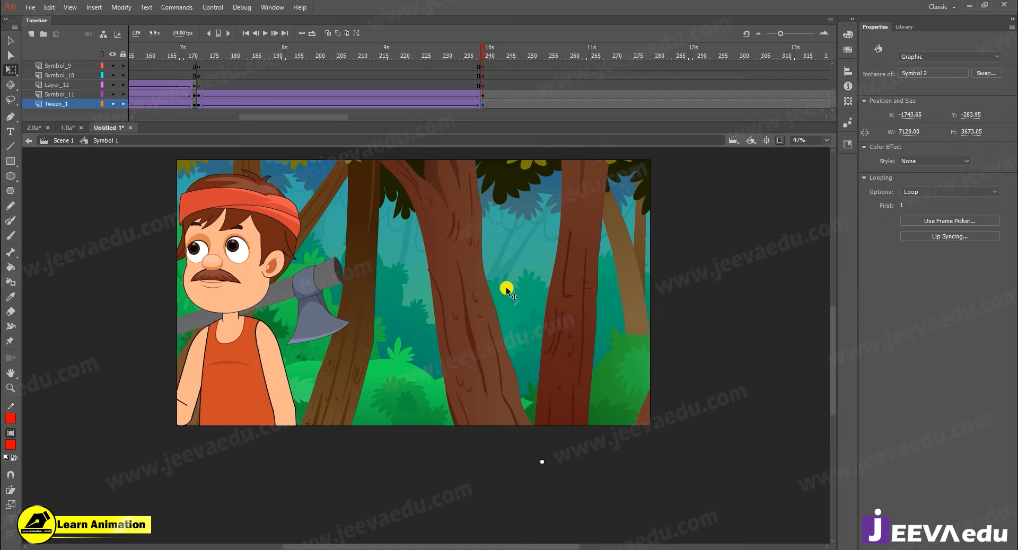
Play back the walking shot from before frame 172 to check the character and background motion
left_click_drag(473, 48, 197, 91)
left_click(194, 88)
scroll(193, 88, "up", 5)
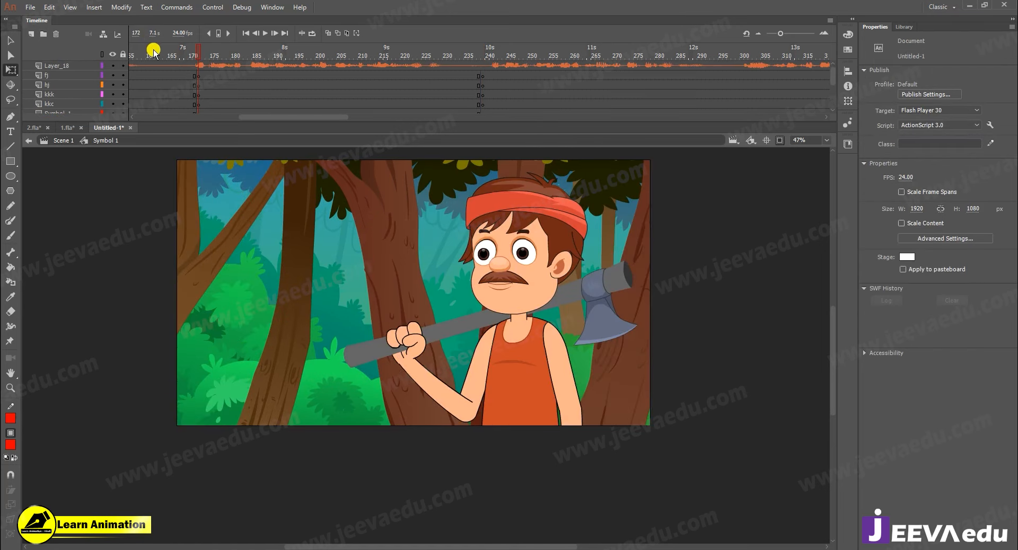
left_click(177, 54)
key("Return")
key("Return")
End the walking shot with blank keyframes on the layers at frame 240
scroll(485, 93, "down", 10)
mouse_move(486, 104)
left_mouse_down()
mouse_move(488, 30)
mouse_move(488, 106)
left_mouse_up()
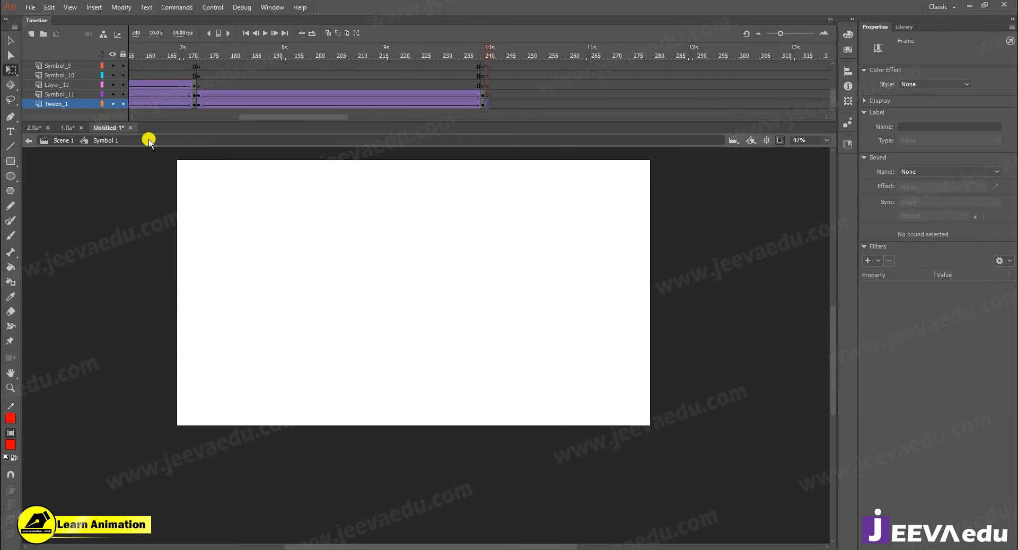
Copy the meadow background with the bare tree and seated sage from 2.fla and return to the Untitled-1 document
left_click(29, 129)
double_click(272, 295)
left_click(395, 437)
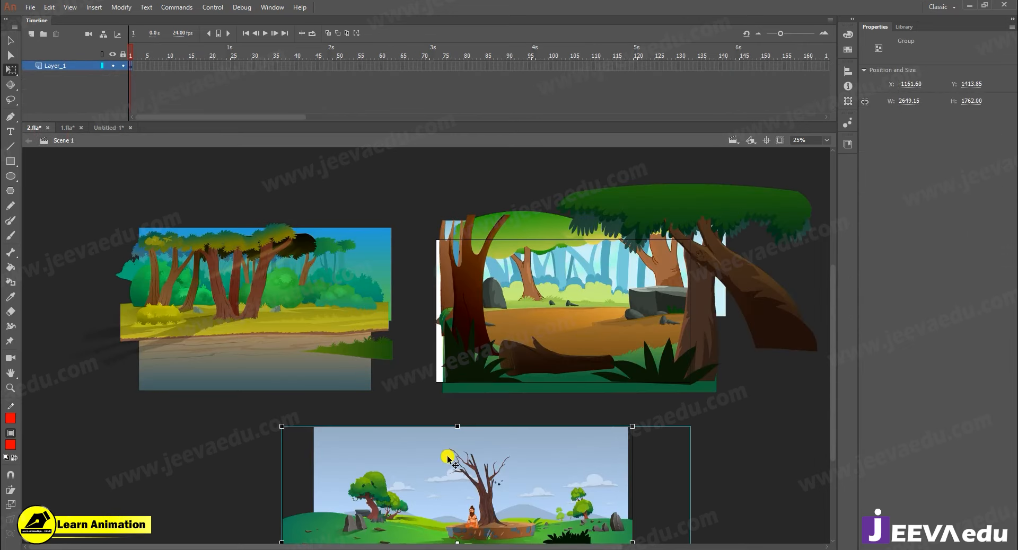
key("v")
scroll(447, 474, "down", 5)
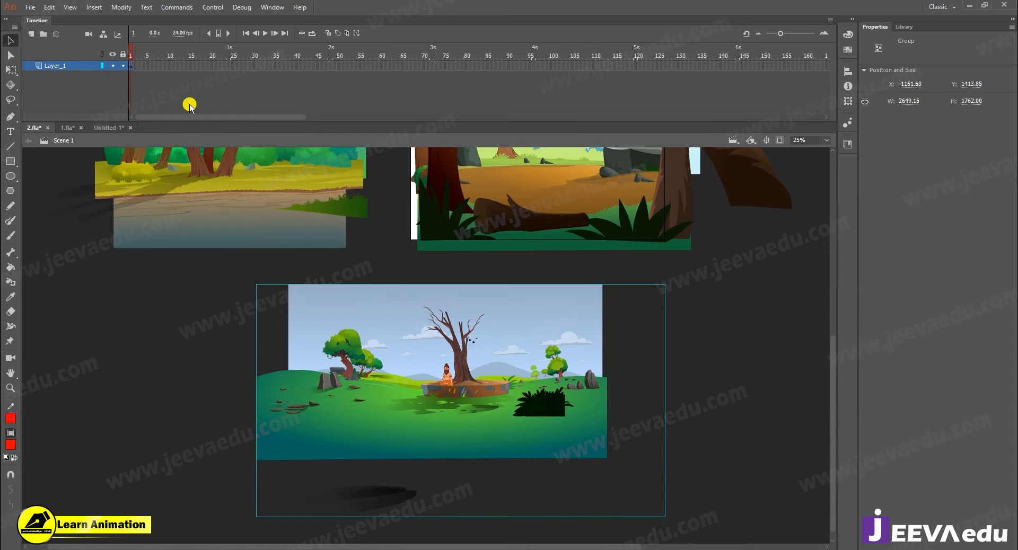
left_click(99, 127)
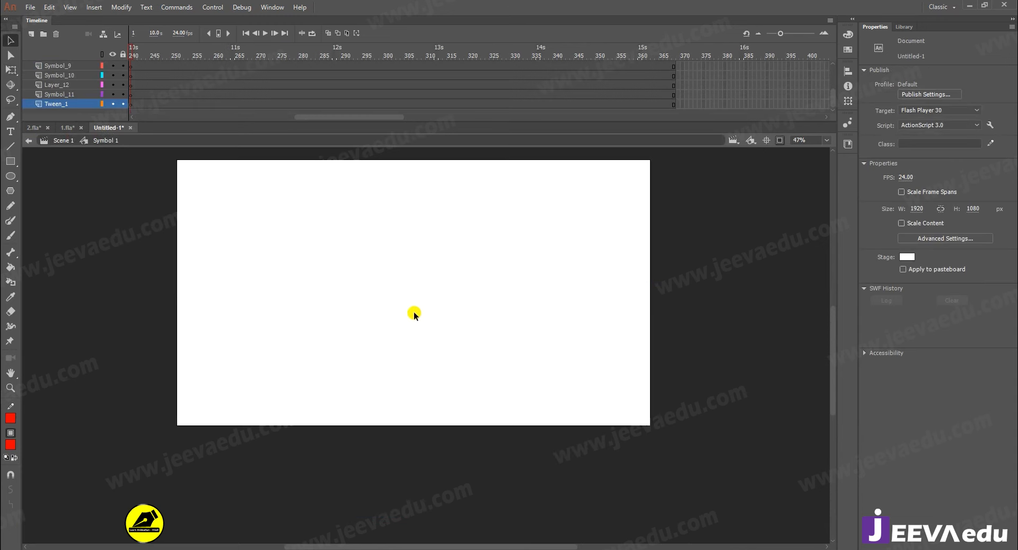
Paste the meadow background into Tween_1 at frame 240 and position it so it covers the stage
key("z")
left_click(408, 298, "alt")
left_click(425, 333)
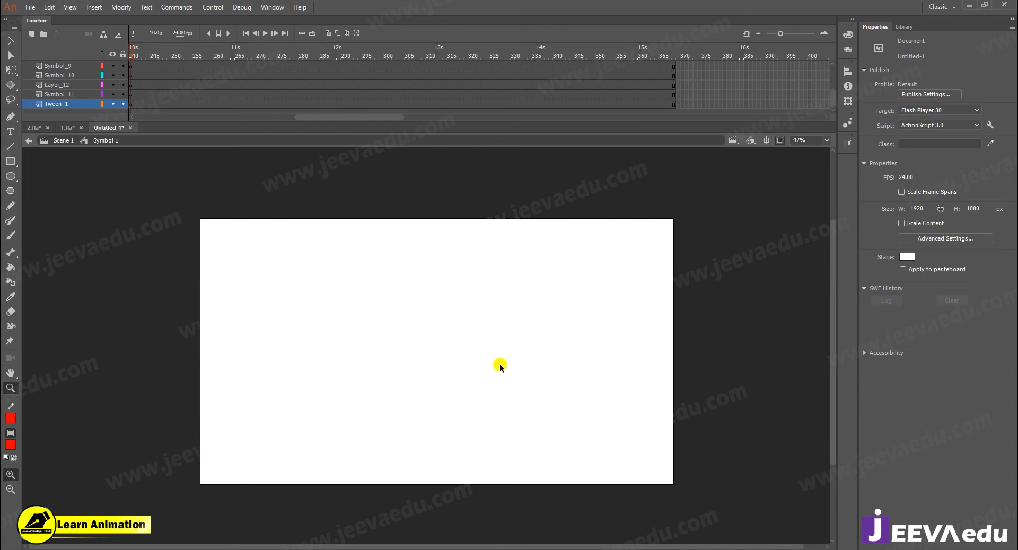
key("ctrl+shift+v")
key("v")
left_click_drag(485, 370, 415, 419)
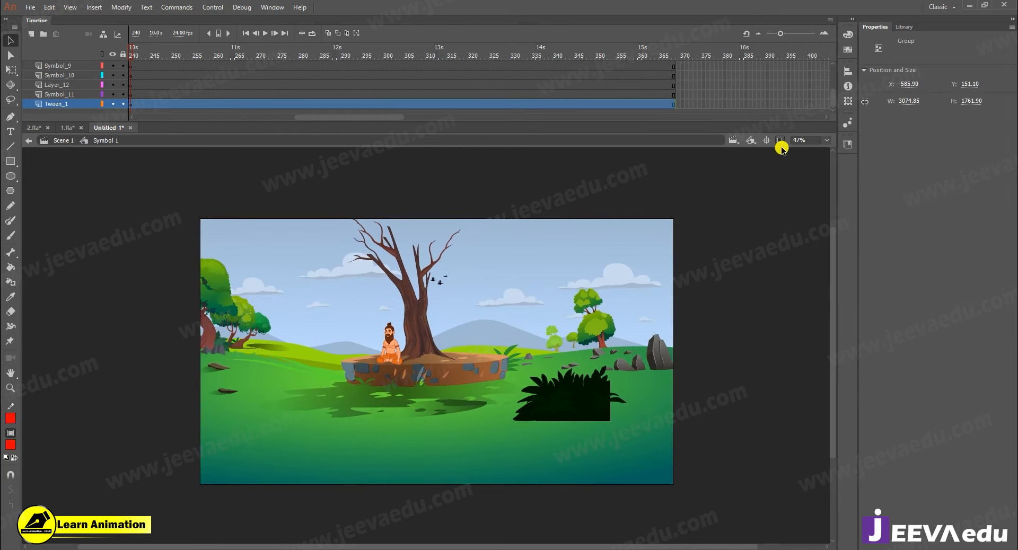
Enlarge the meadow background to about 6077 by 3482 px and reposition it with the sage and tree trunk on stage
left_click(778, 140)
key("z")
left_click(541, 332, "alt")
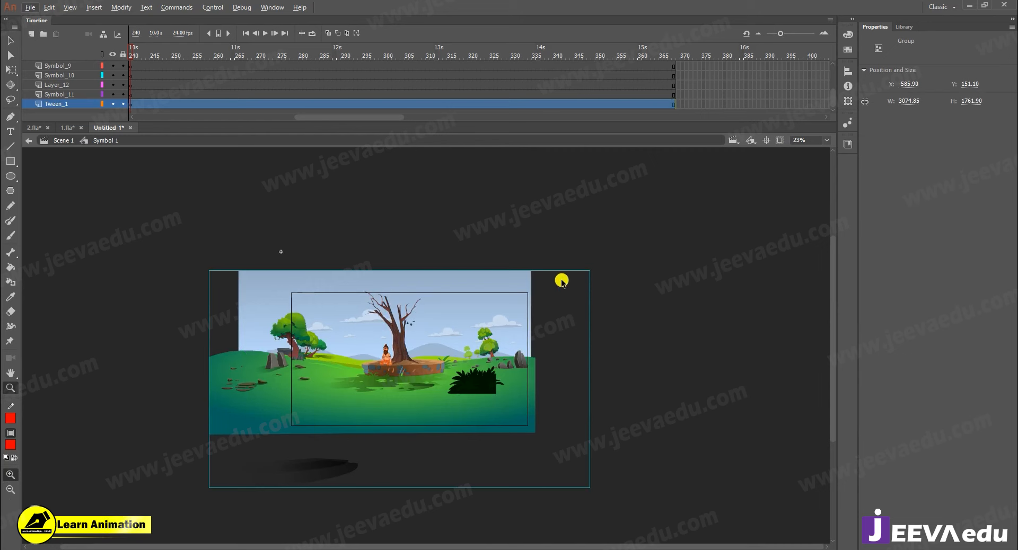
key("q")
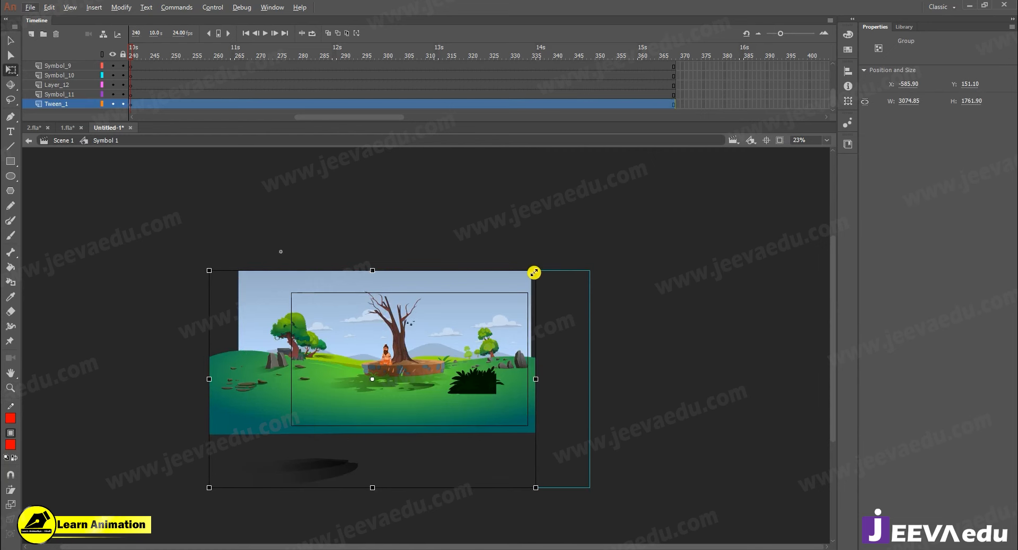
left_click_drag(547, 262, 702, 171)
left_click_drag(548, 426, 527, 447)
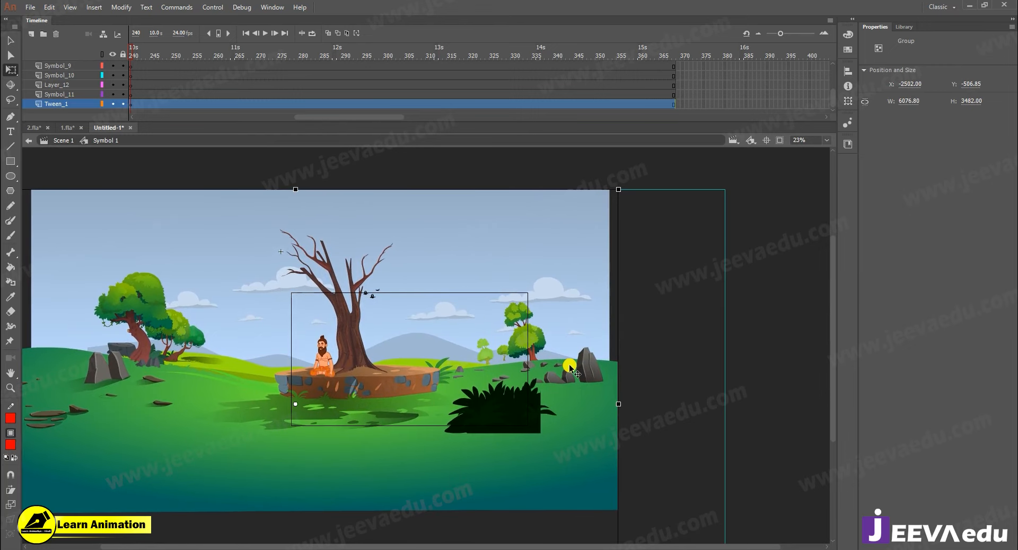
Break the background group into separate elements and clip the artwork outside the stage
left_click(625, 369)
left_click(507, 414)
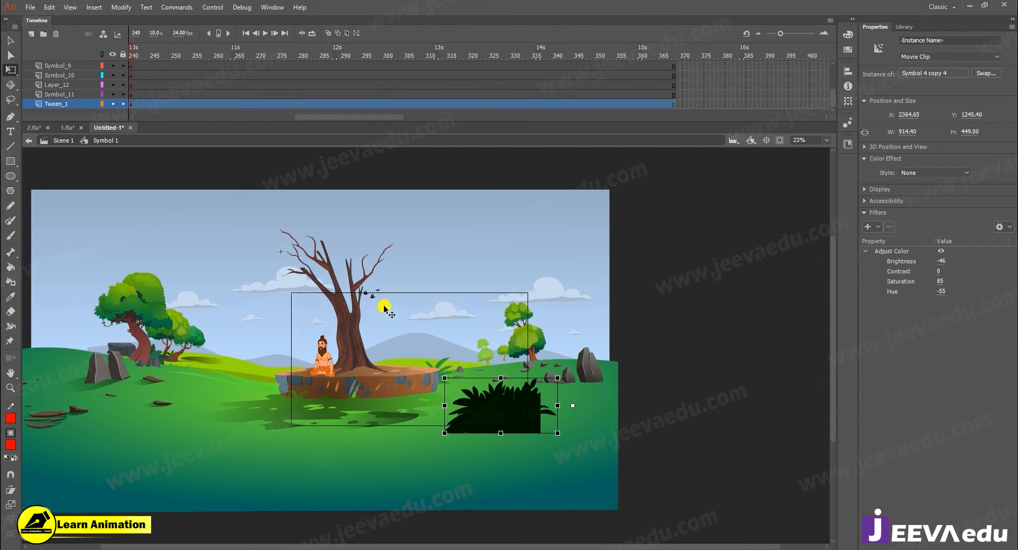
left_click(373, 297)
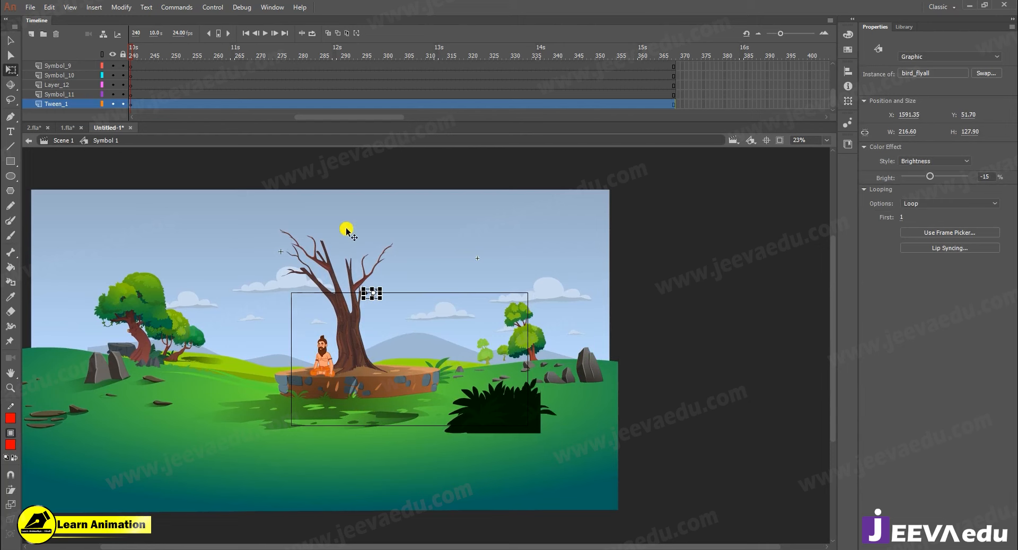
mouse_move(135, 60)
left_mouse_down()
mouse_move(178, 60)
mouse_move(131, 77)
left_mouse_up()
key("z")
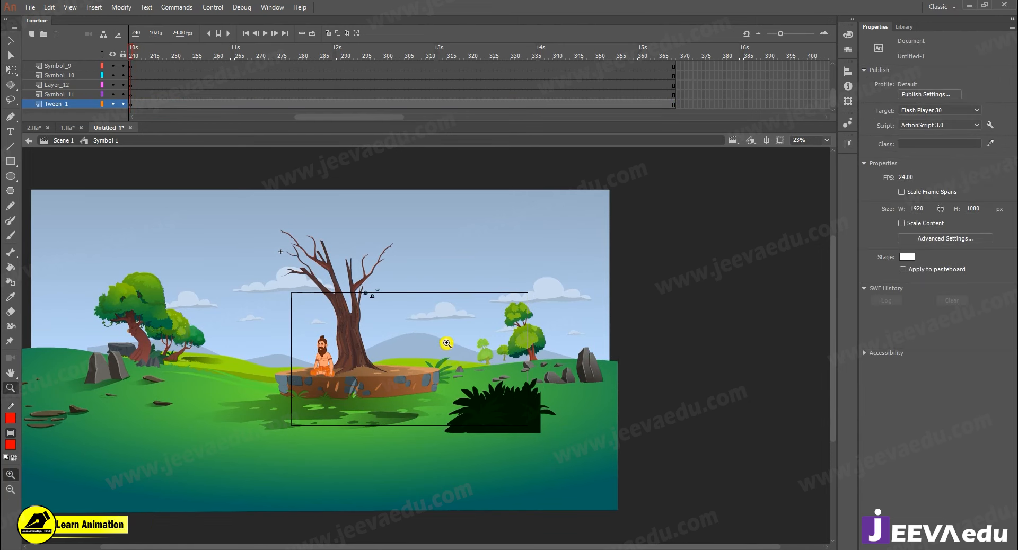
left_click(779, 140)
Move the flying birds from Tween_1 to Layer_12 at frame 240 and place them in the sky beside the tree trunk
left_click_drag(347, 115, 304, 115)
left_click(385, 104)
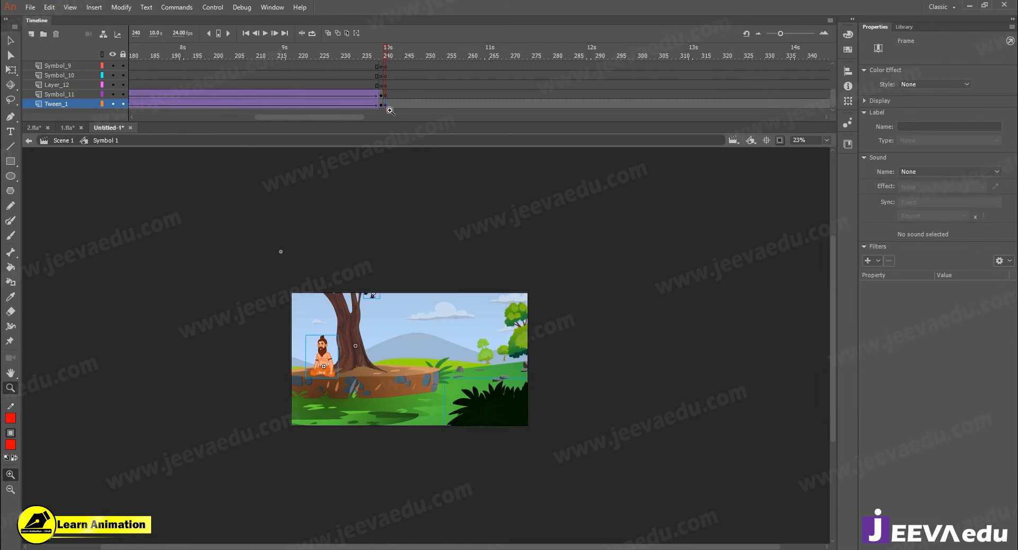
key("v")
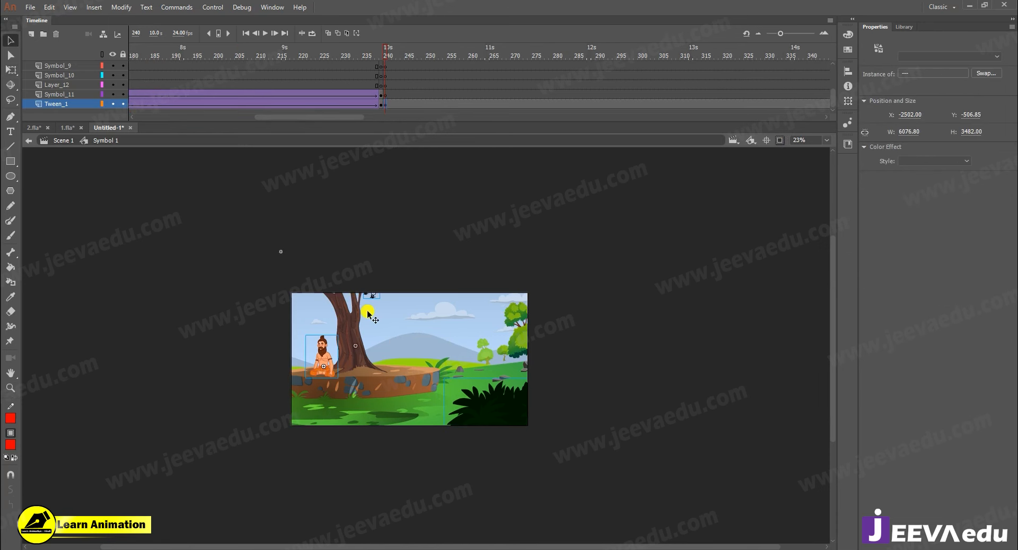
left_click(402, 85)
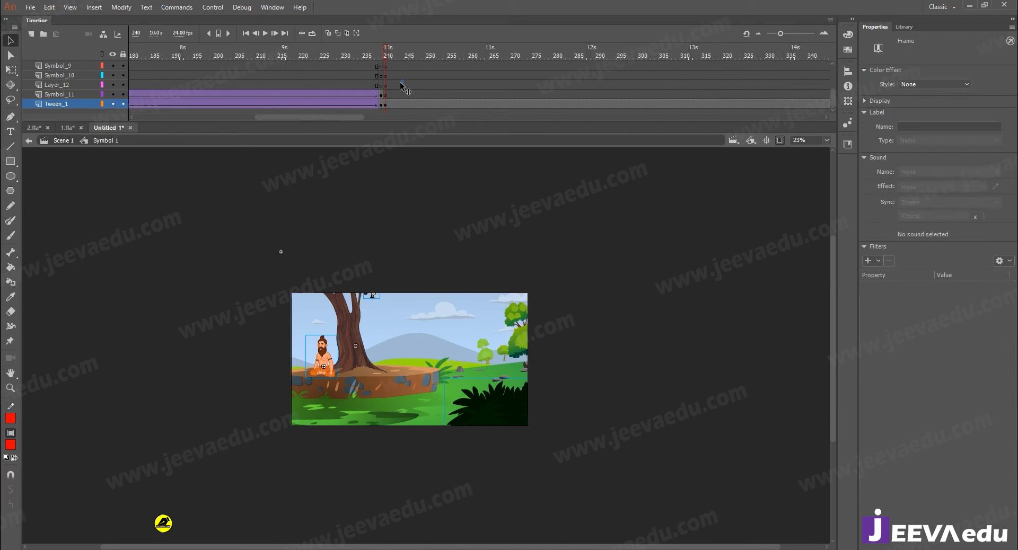
left_click(385, 301)
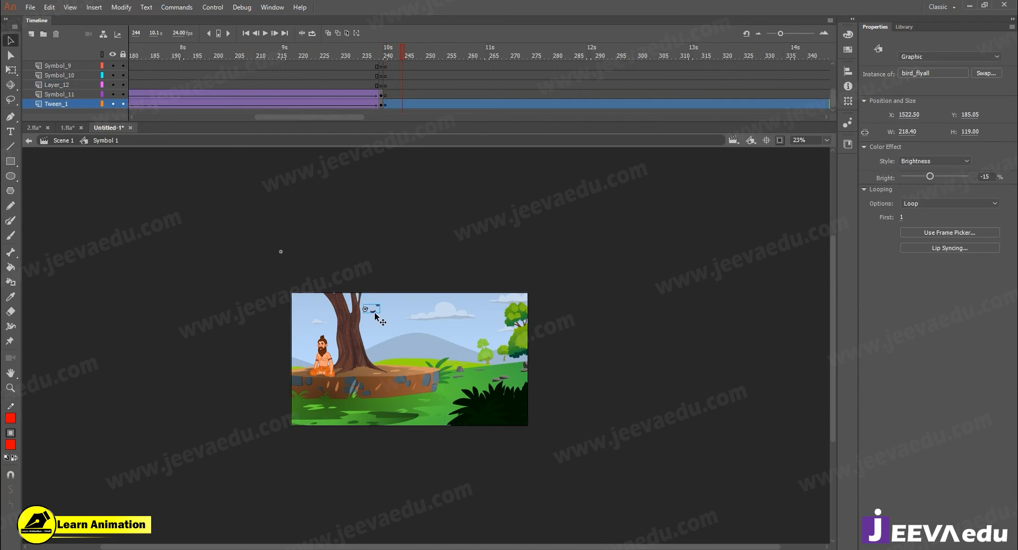
key("Delete")
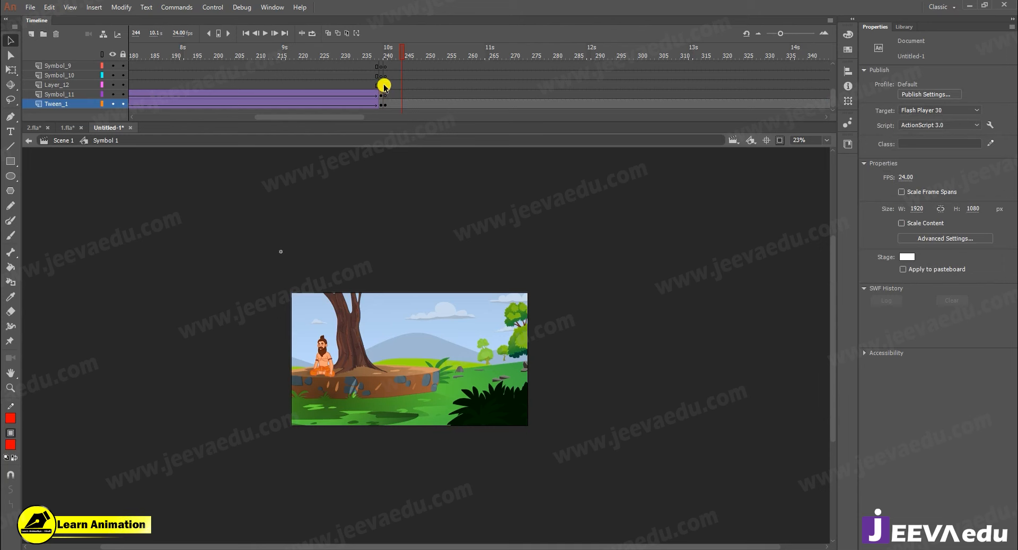
left_click(385, 86)
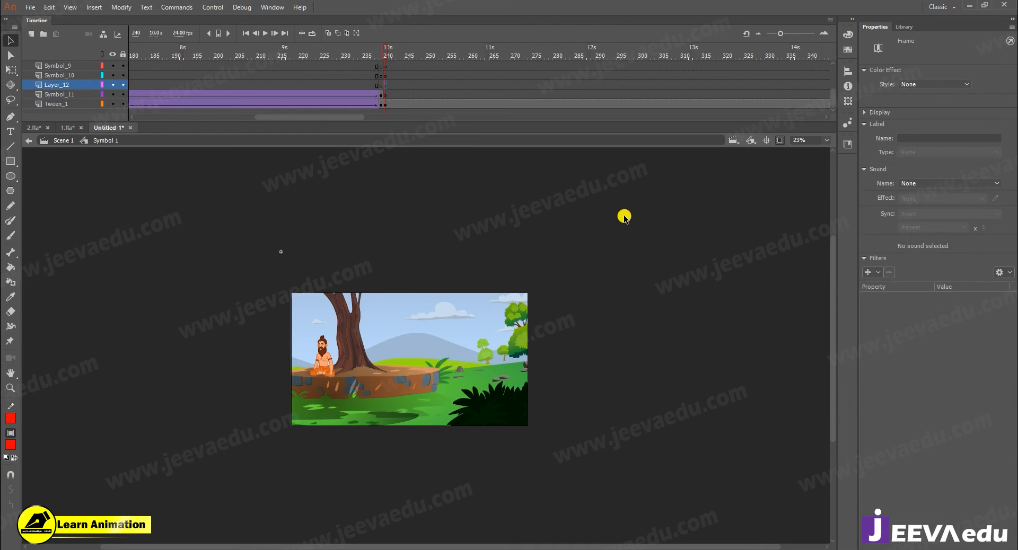
key("ctrl+v")
left_click_drag(440, 351, 388, 312)
Move the dark foreground bush to Symbol_10 at frame 240, keeping its position, and lock Tween_1
left_click(494, 415)
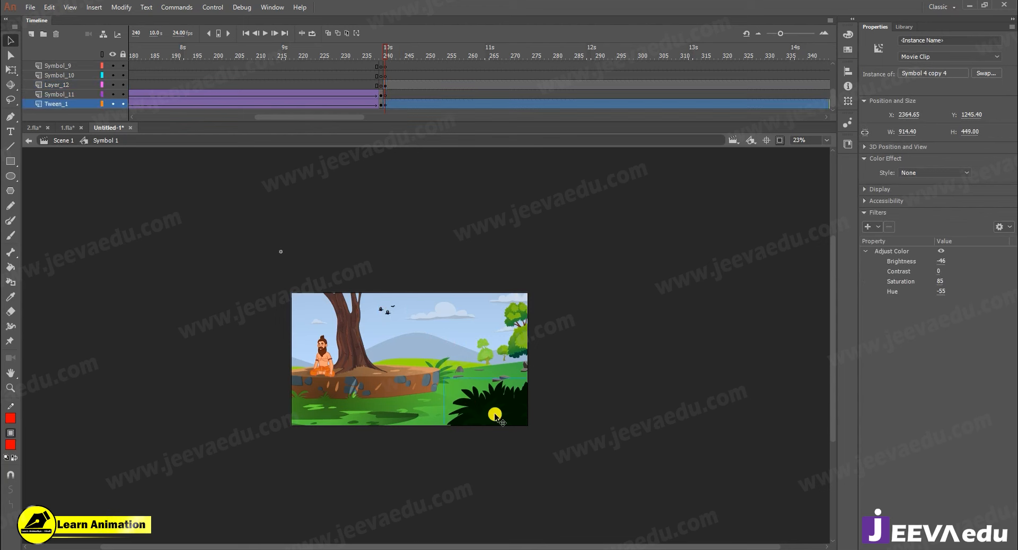
key("Delete")
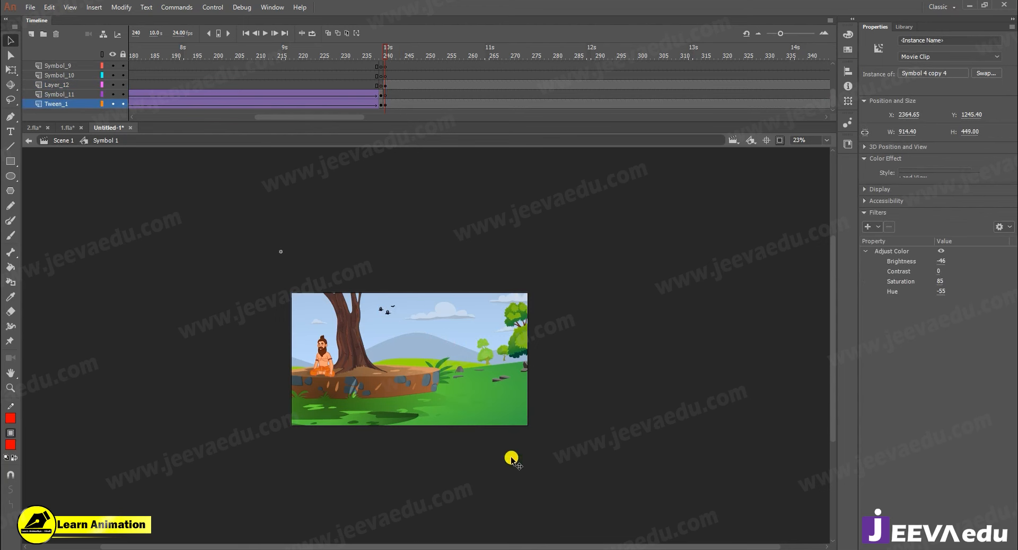
left_click(384, 76)
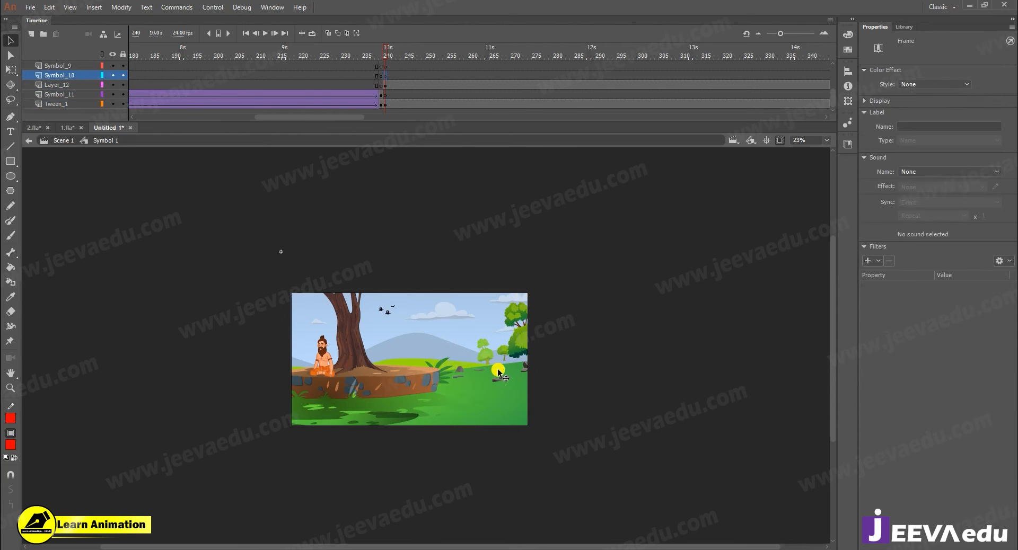
left_click(123, 104)
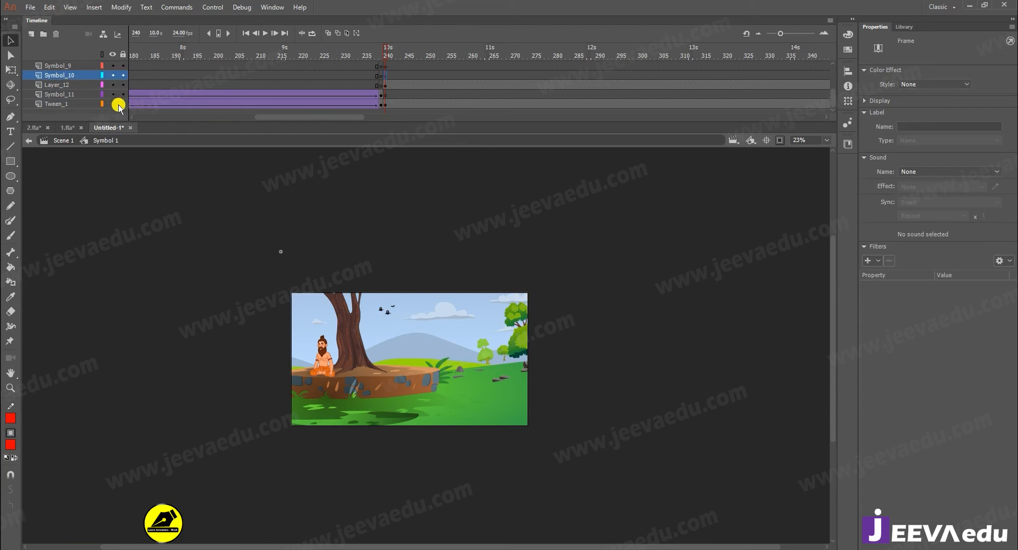
right_click(252, 228)
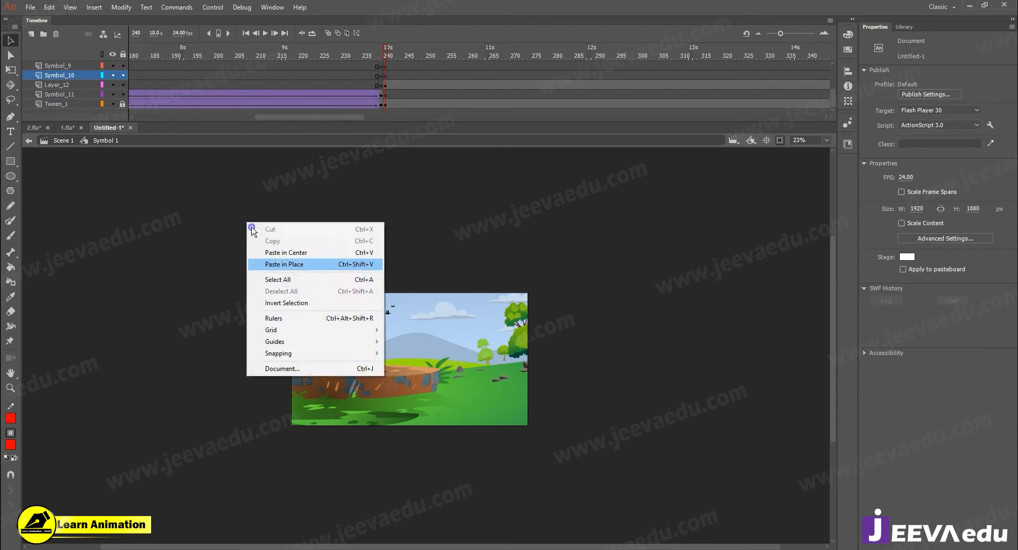
left_click(280, 268)
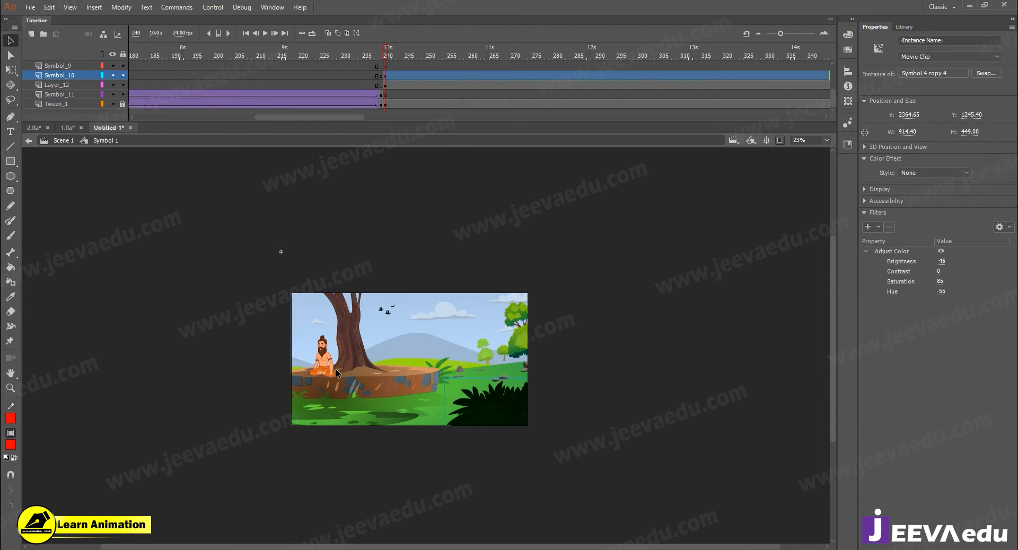
Move the seated sage from Tween_1 to Symbol_9 at frame 240, keeping his position, and lock Tween_1 again
left_click(337, 390)
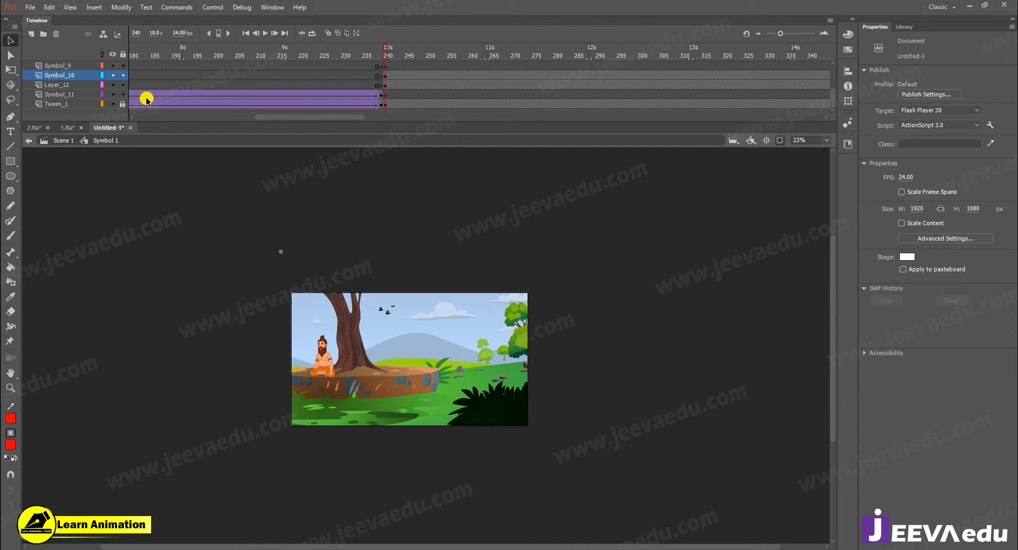
left_click(334, 376)
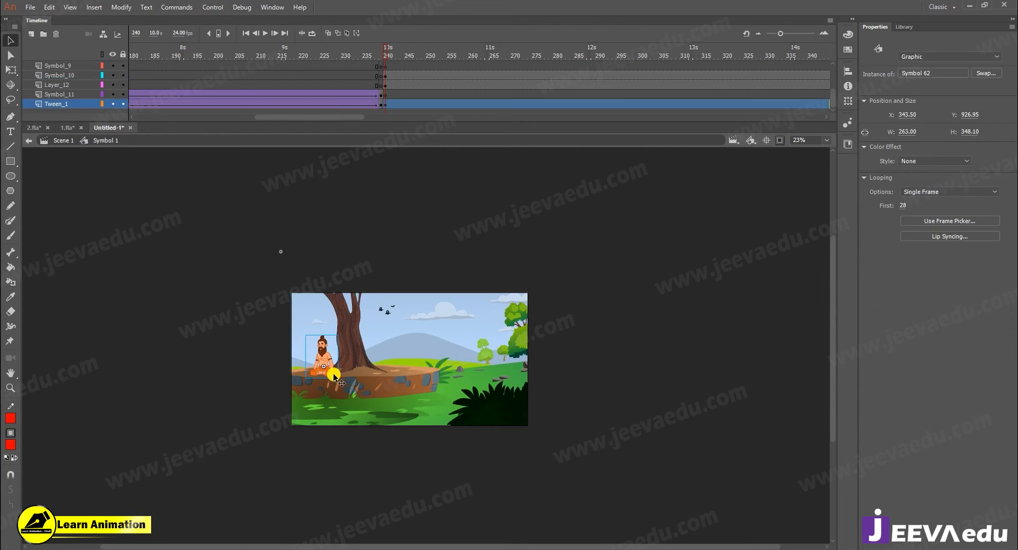
left_click_drag(305, 363, 303, 362)
key("ctrl+z")
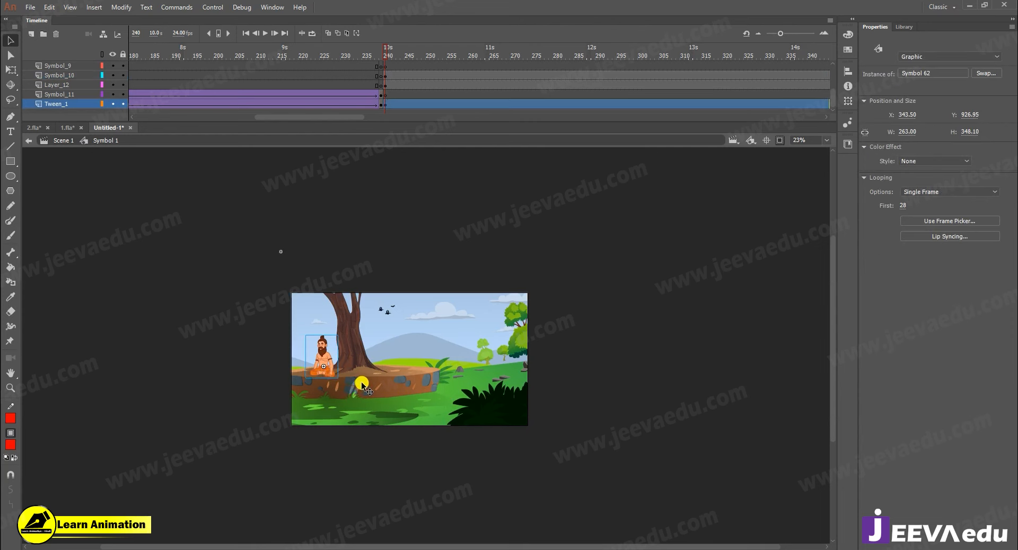
left_click(386, 76)
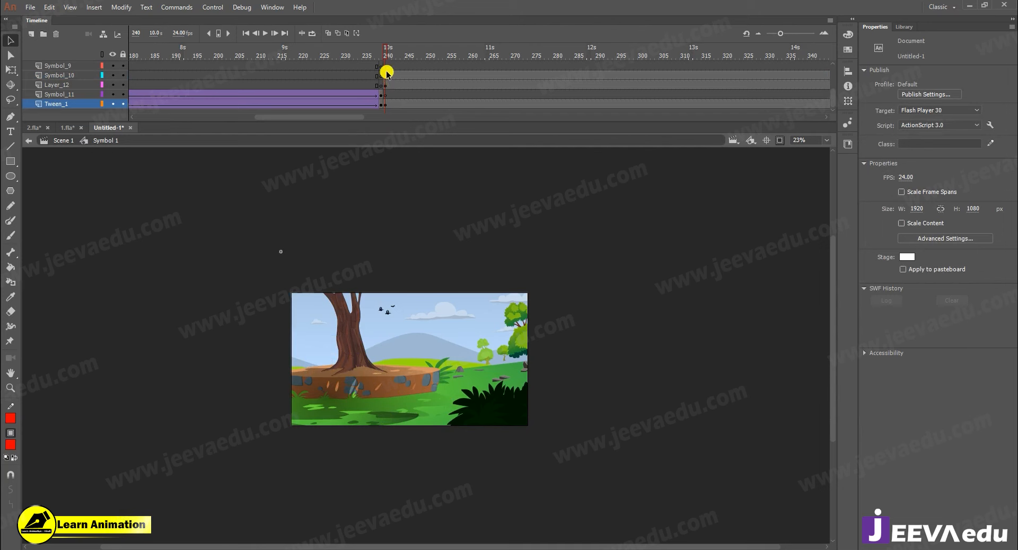
left_click(384, 89)
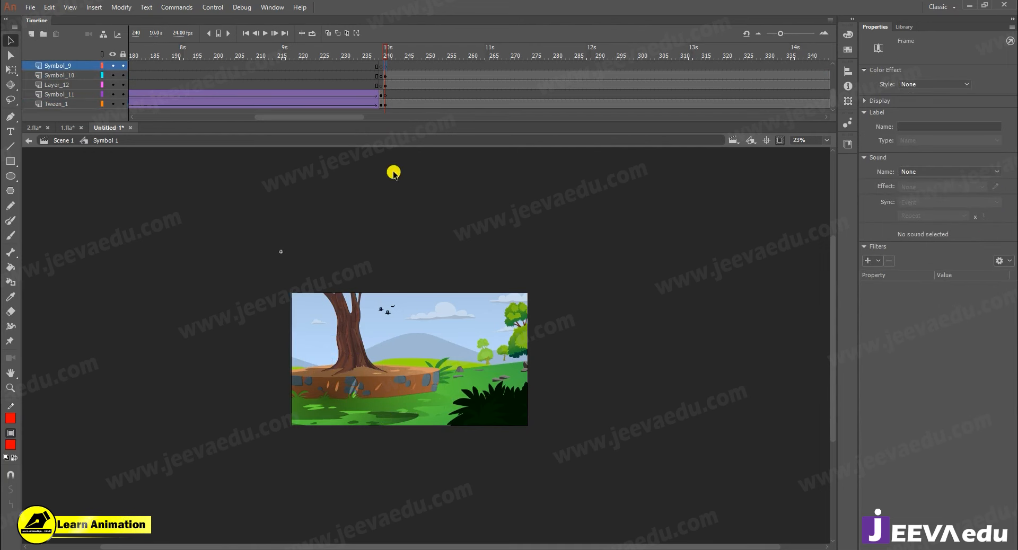
right_click(585, 208)
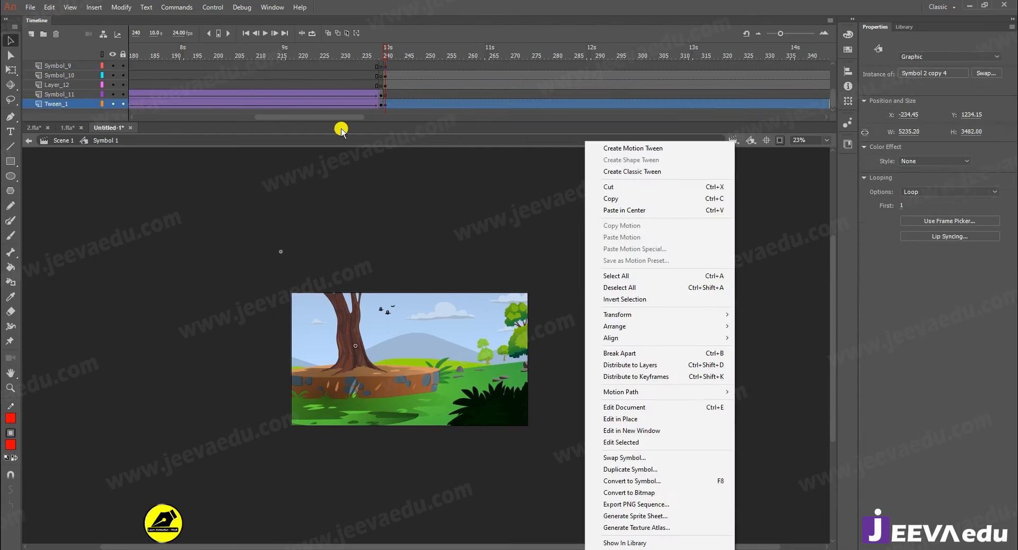
left_click(123, 104)
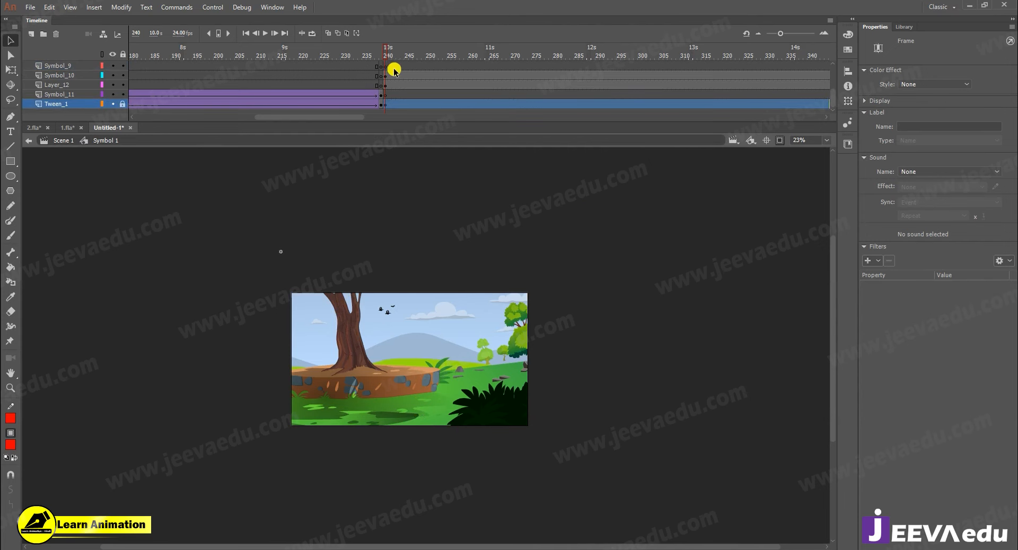
left_click(394, 67)
right_click(513, 212)
left_click(541, 258)
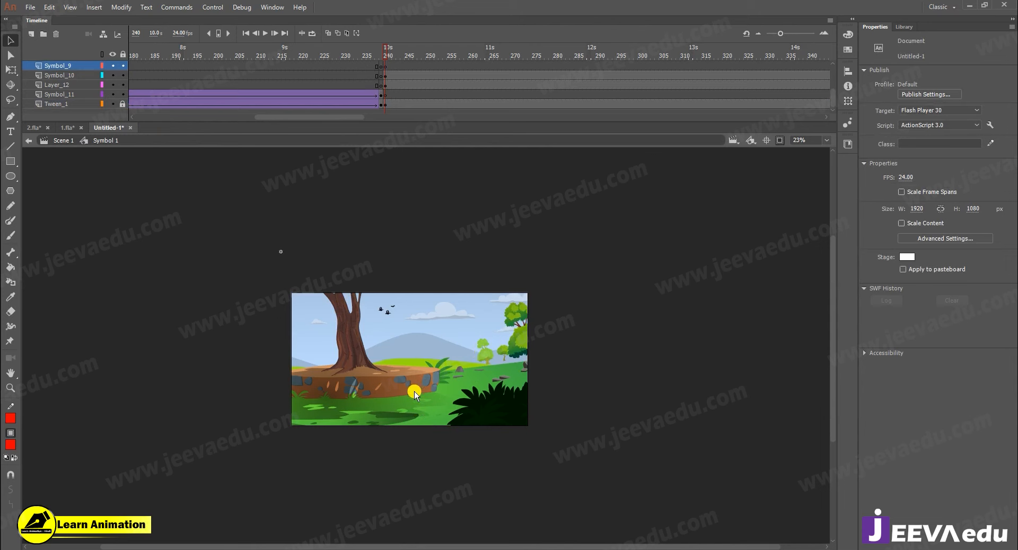
key("ctrl+shift+v")
Turn off stage clipping to show the full meadow background around the stage
key("z")
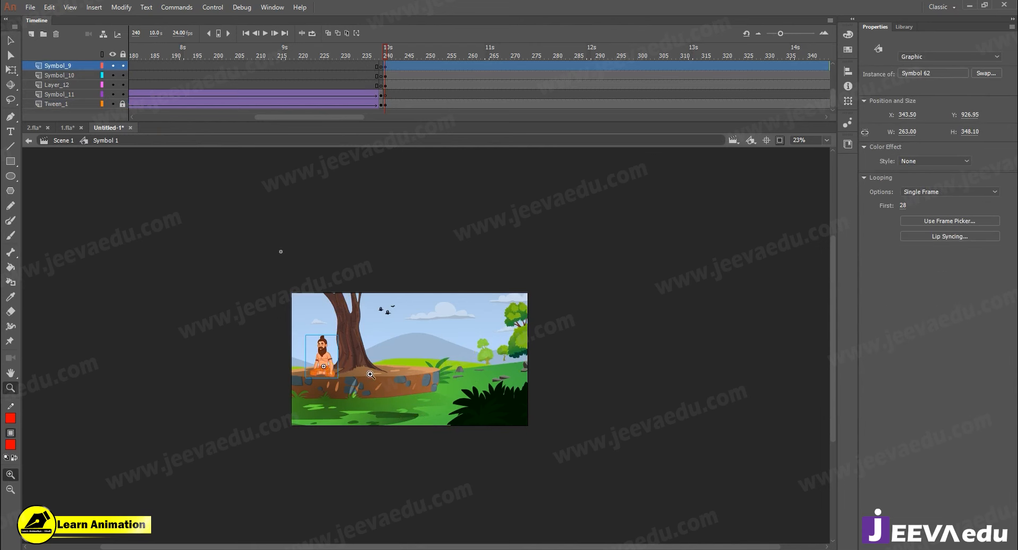
left_click(369, 374)
left_click(422, 390, "alt")
left_click_drag(414, 385, 404, 389)
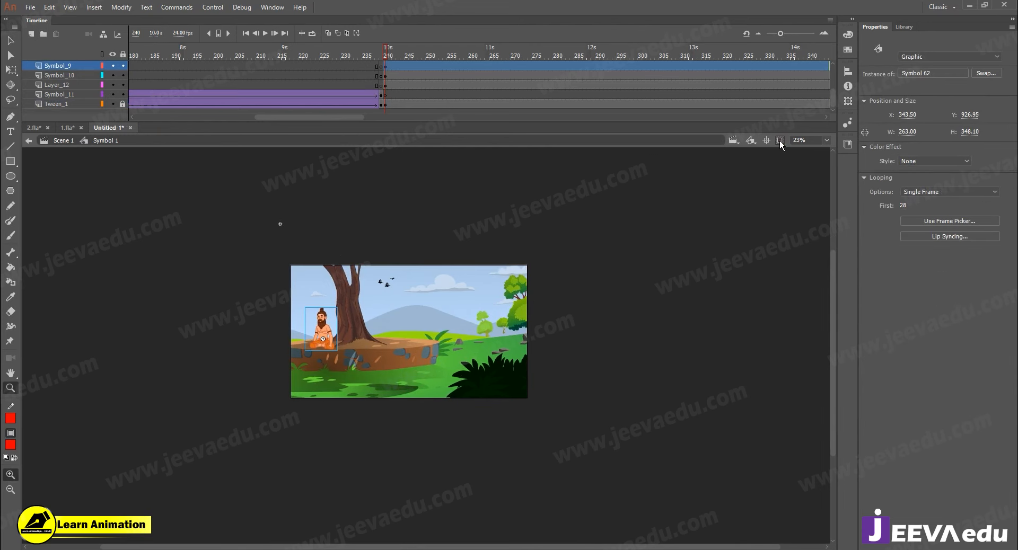
left_click(779, 140)
left_click(470, 307, "alt")
key("v")
left_click(432, 263)
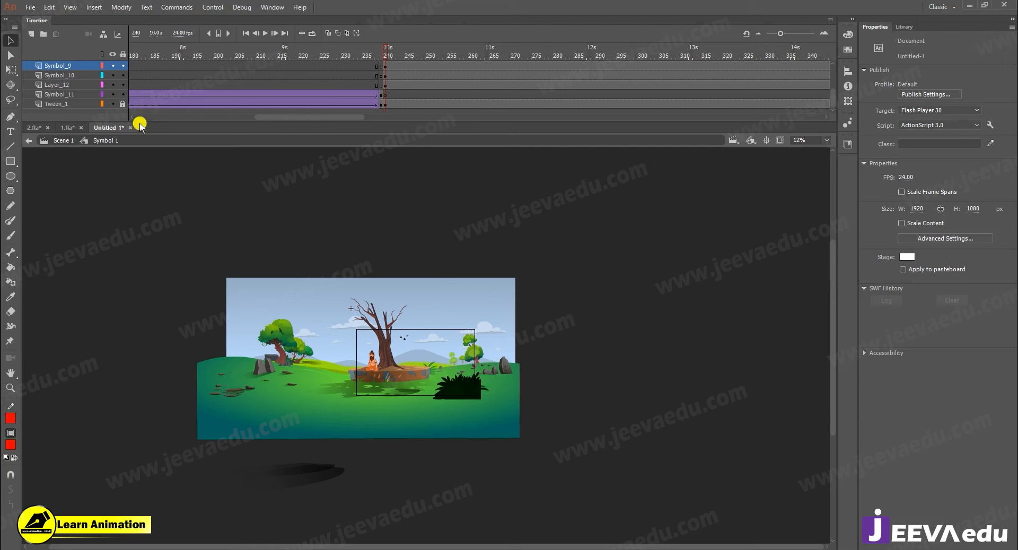
left_click_drag(373, 292, 397, 264)
key("ctrl+z")
left_click(372, 364)
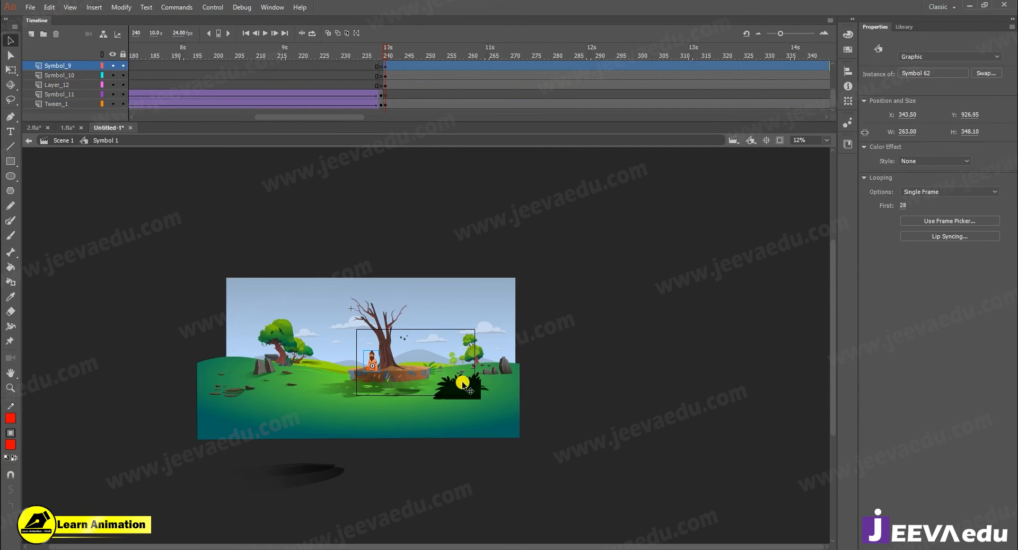
Delete the stray dark shadow shapes below the meadow inside the background symbol and return to Symbol 1
left_click(286, 408)
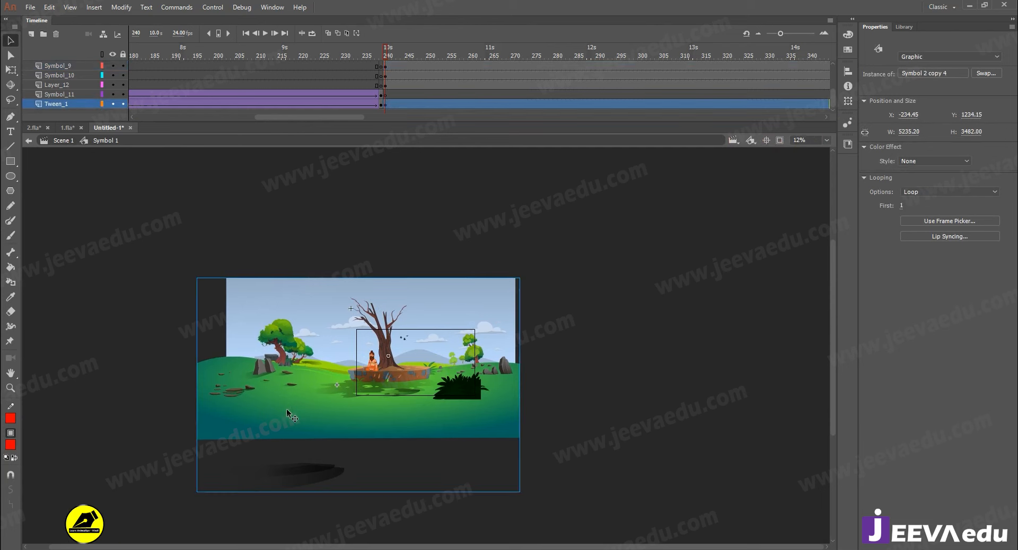
double_click(286, 408)
left_click(313, 477)
left_click(367, 425)
left_click(307, 476)
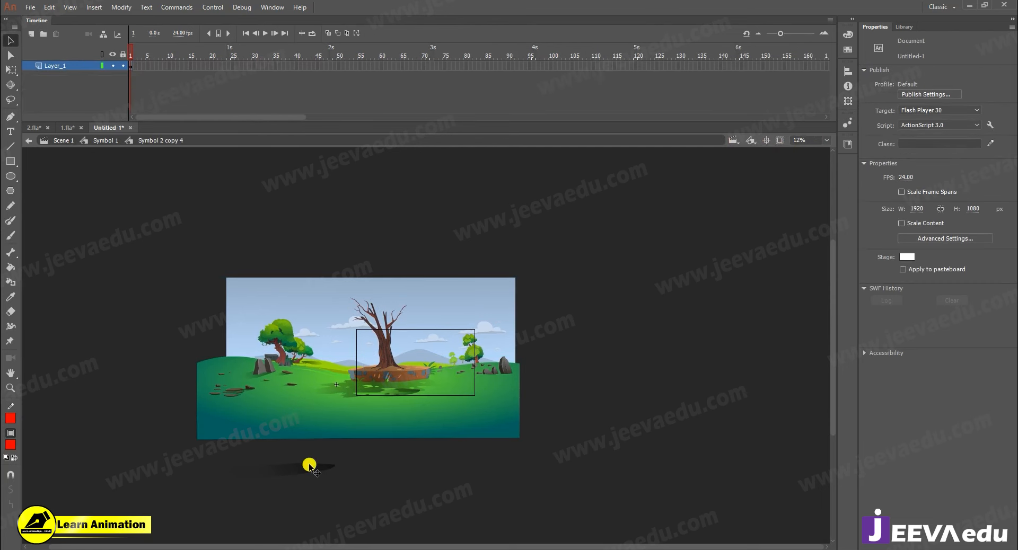
left_click(308, 465)
key("Delete")
double_click(38, 395)
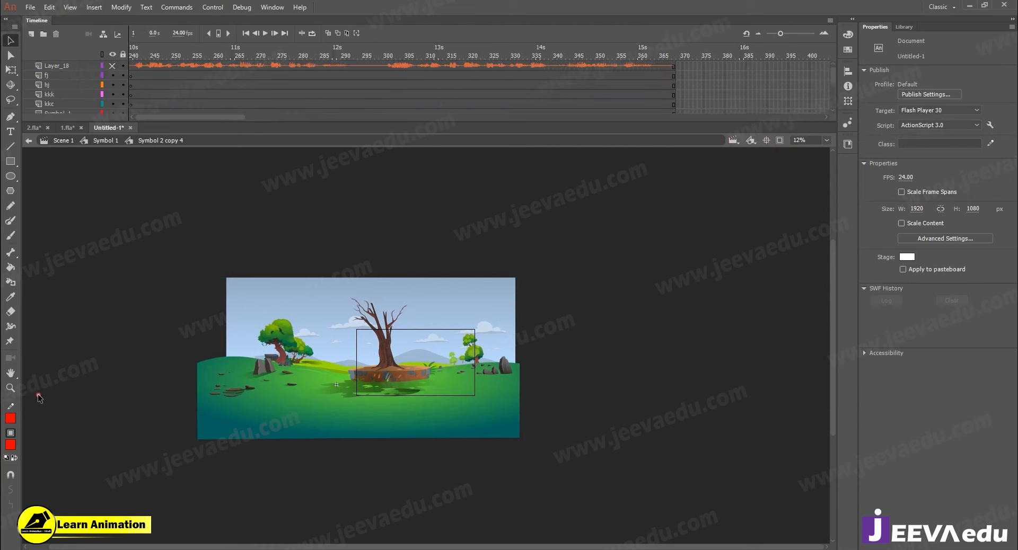
Turn stage clipping back on and enlarge the view of the meadow shot to 47%
key("z")
left_click(778, 140)
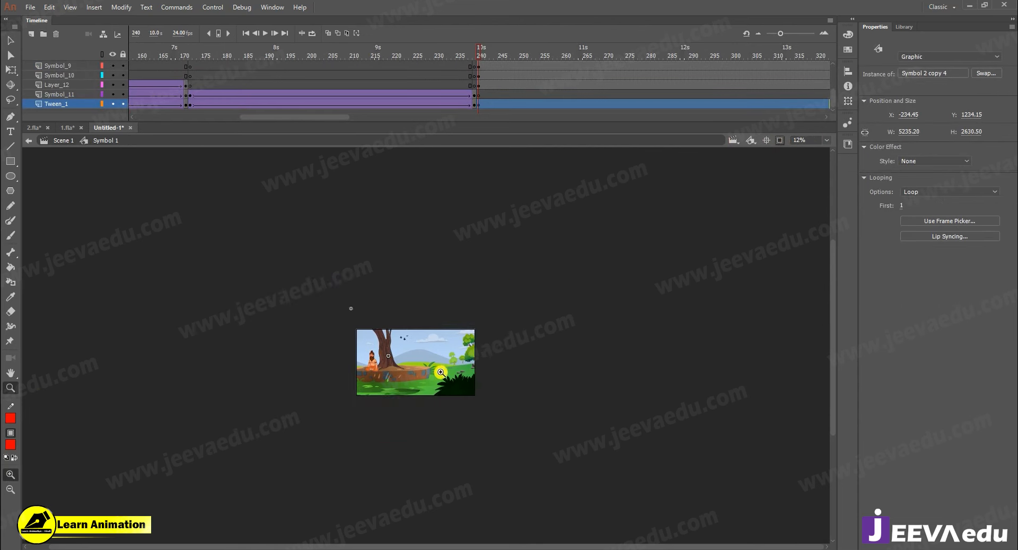
left_click(440, 373)
left_click(465, 379)
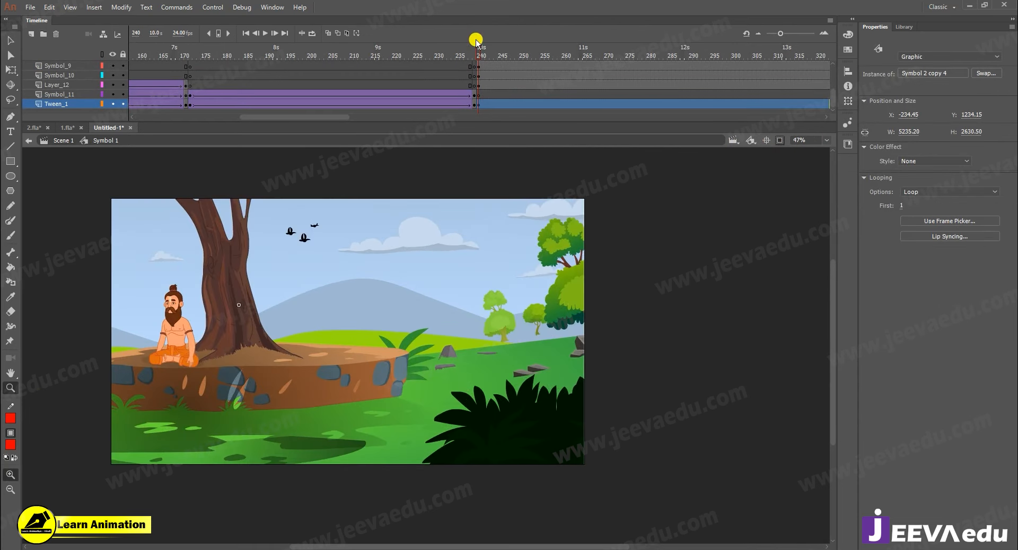
Copy the woodcutter from frame 171 of Symbol_11 to frame 240 and place him beside the dark bush
left_click(477, 61)
left_click(60, 127)
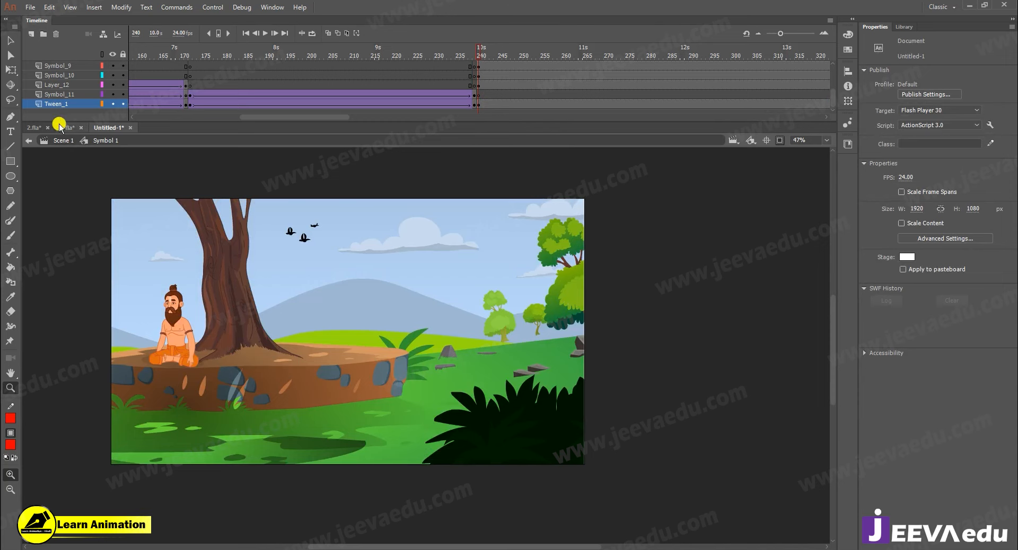
left_click_drag(344, 53, 187, 72)
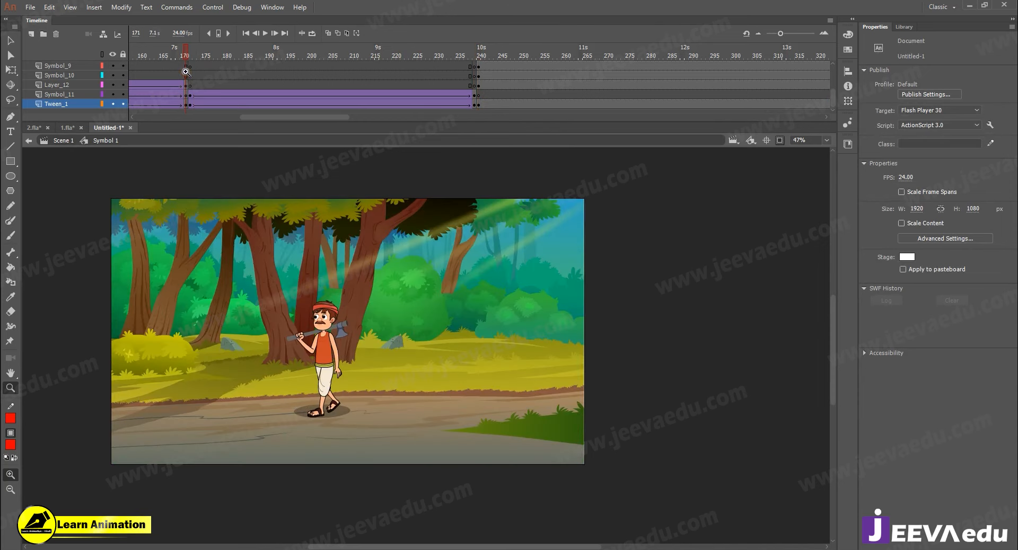
key("v")
left_click(59, 94)
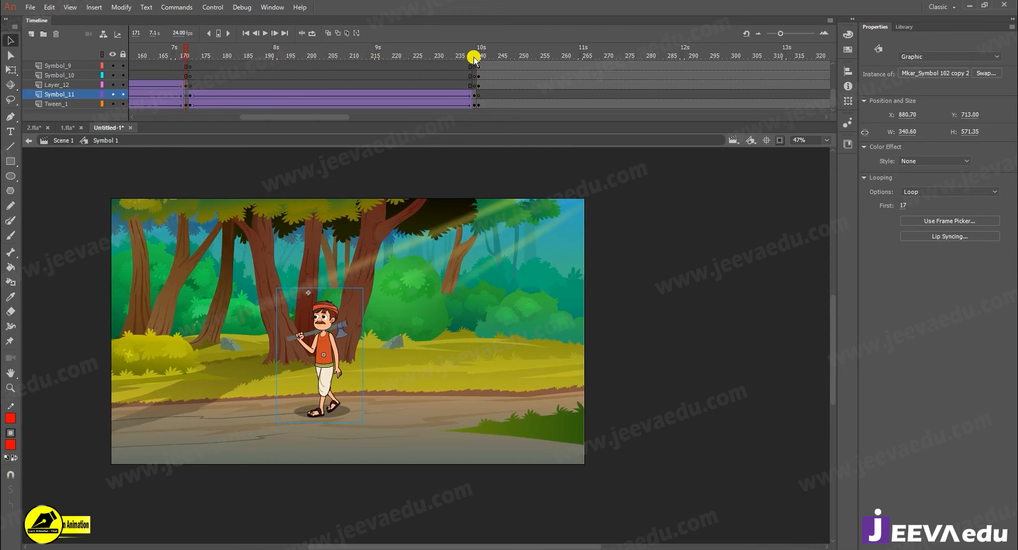
left_click(477, 94)
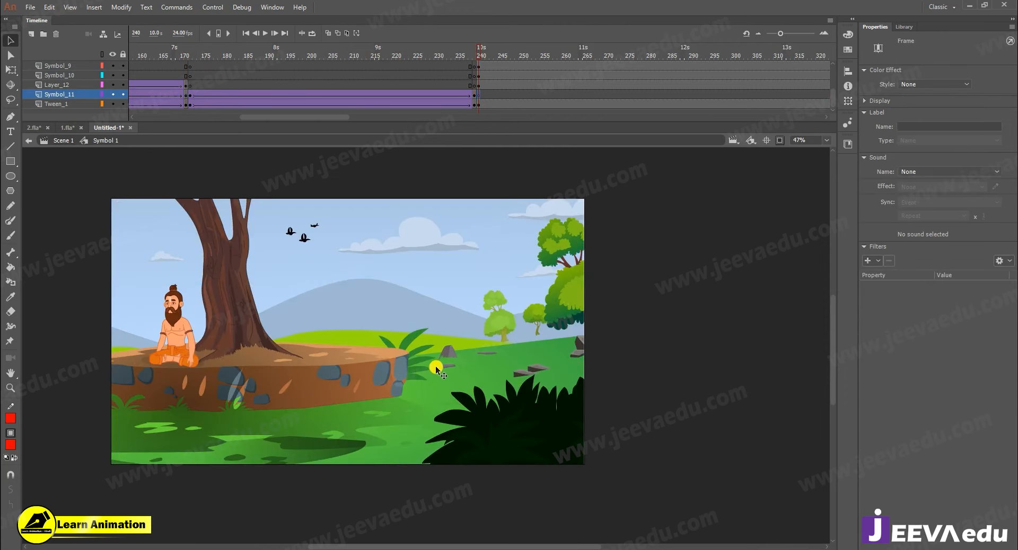
key("ctrl+shift+v")
left_click_drag(431, 394, 456, 384)
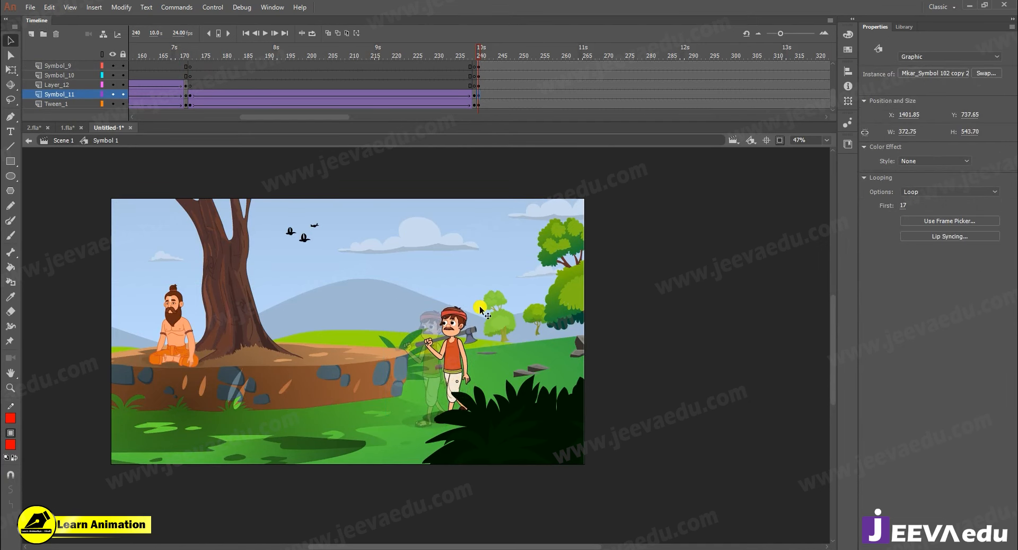
Enlarge the woodcutter to about 556 by 811 px and place him on the grass between the tree platform and the bush
key("q")
left_click_drag(492, 294, 510, 258)
left_click_drag(404, 321, 290, 321)
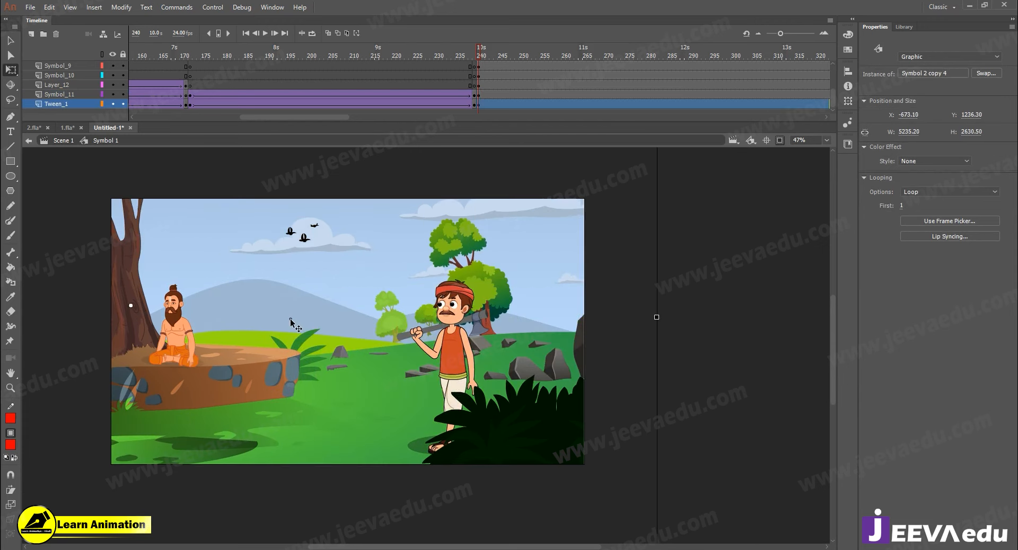
key("ctrl+z")
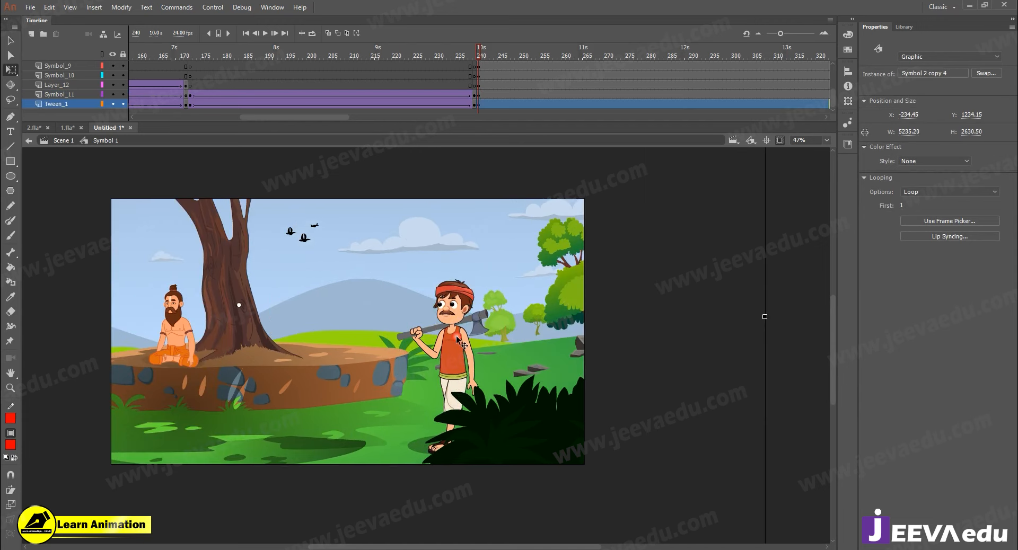
left_click_drag(456, 335, 399, 365)
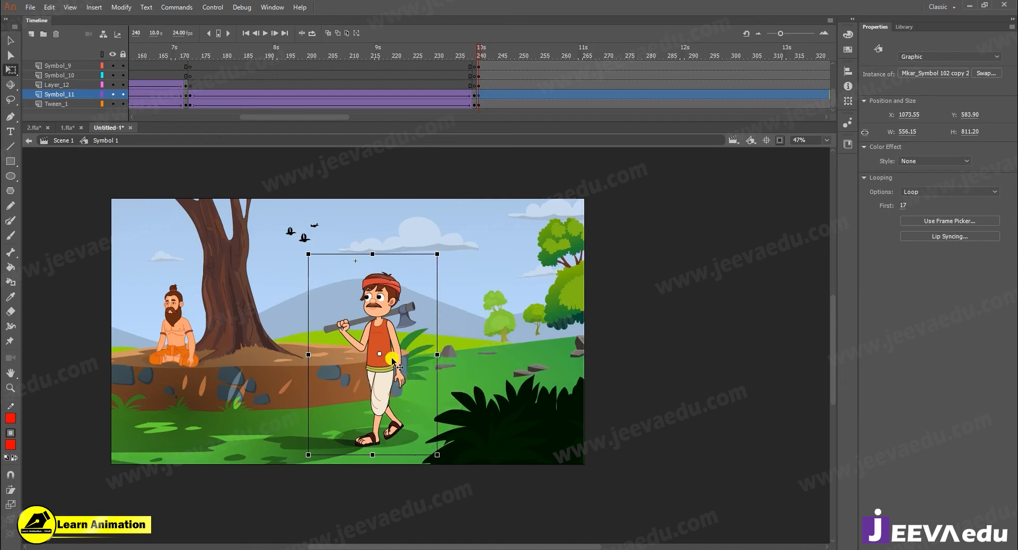
Set the seated sage's first displayed frame to 1 and play through the animation inside his symbol
left_click(192, 329)
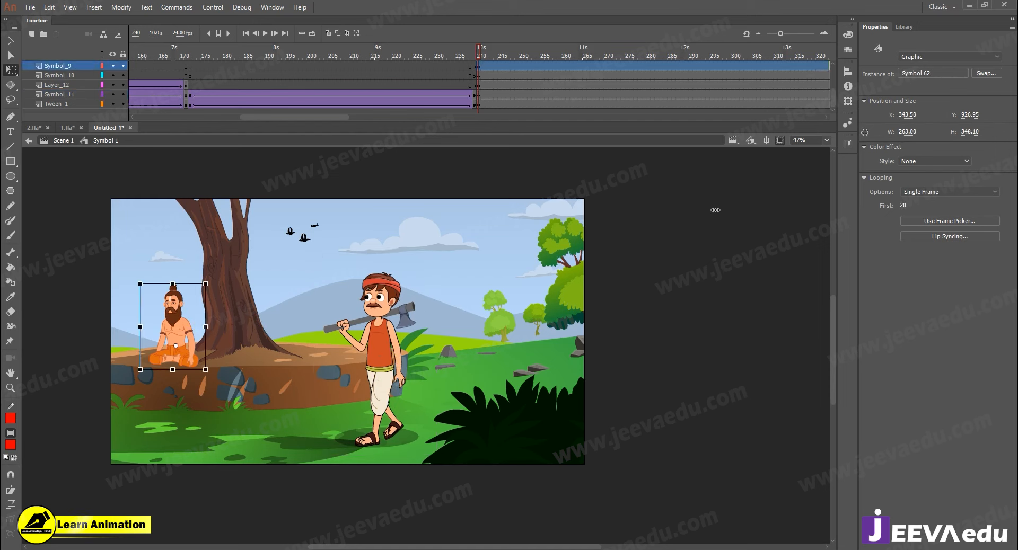
left_click_drag(715, 210, 1005, 210)
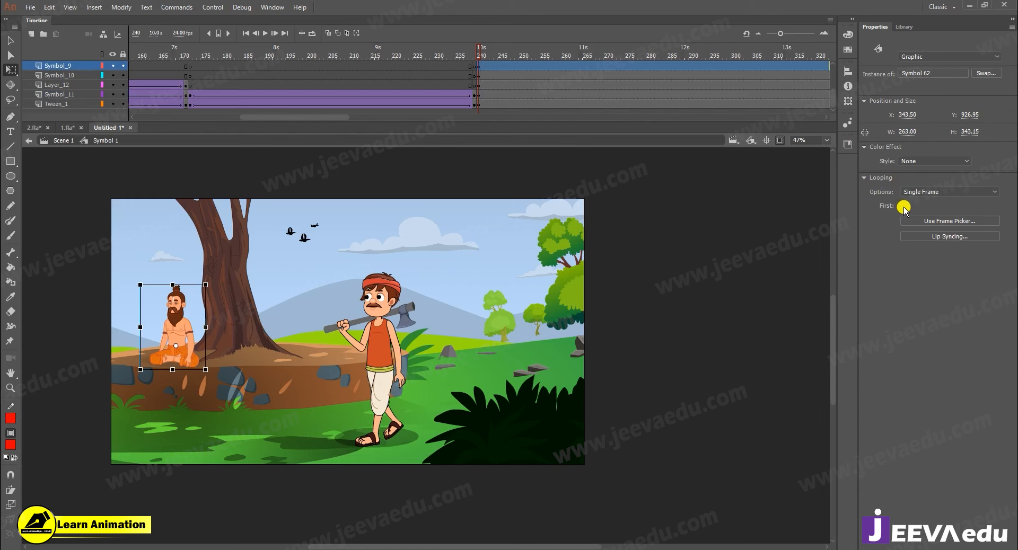
double_click(174, 324)
left_click_drag(195, 53, 877, 69)
key("Return")
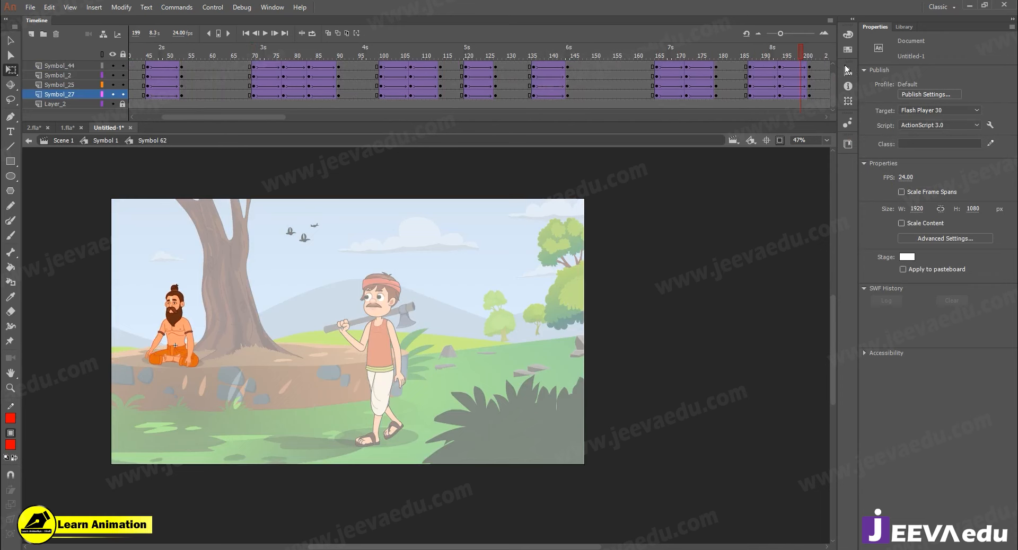
Return to frame 240 of Symbol 1 and shift the woodcutter slightly toward the dark bush
left_click(64, 142)
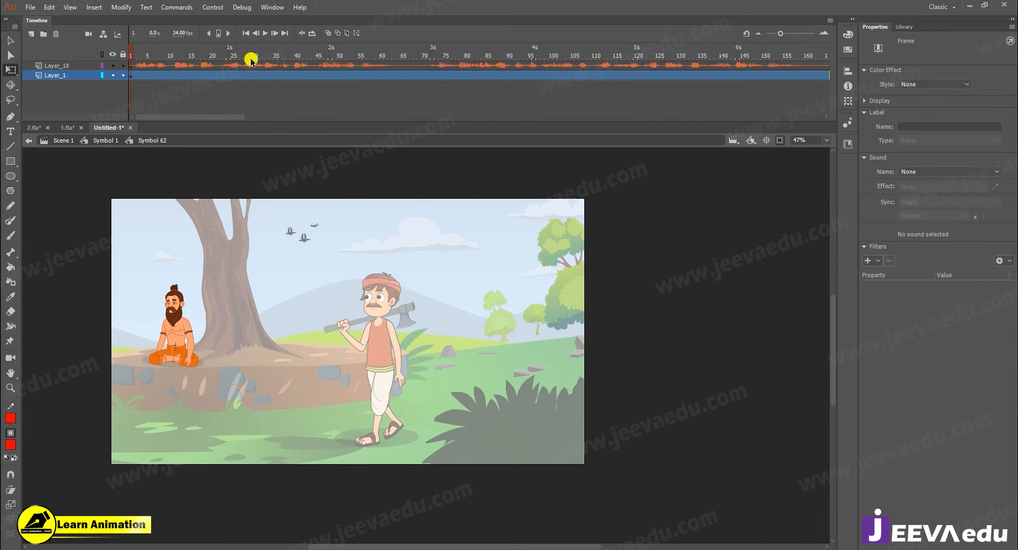
double_click(391, 305)
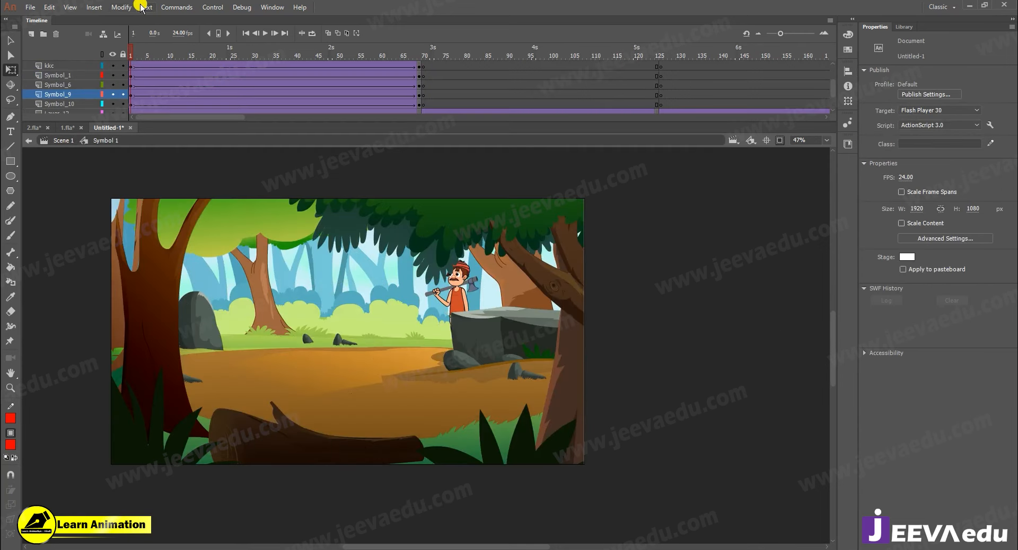
left_click_drag(230, 117, 362, 116)
scroll(313, 69, "down", 1)
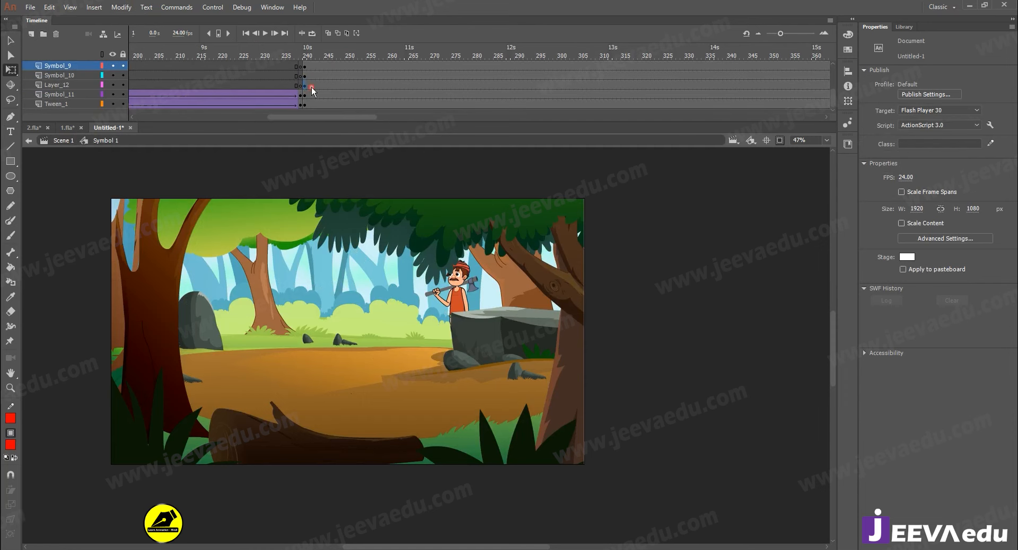
left_click(307, 84)
left_click(186, 351)
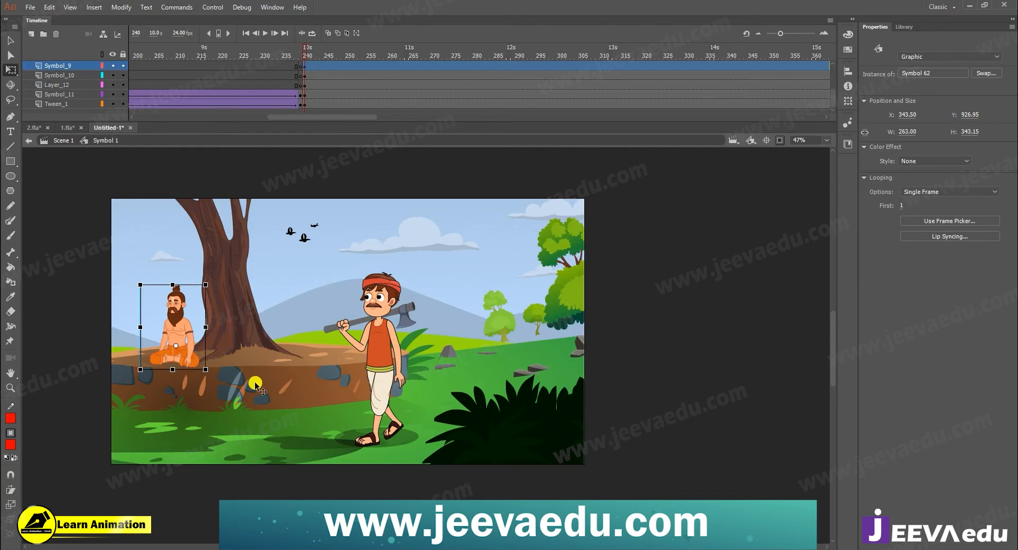
left_click_drag(387, 391, 401, 407)
Play and scrub the meadow shot from frame 240 to about frame 306 against the Layer_18 narration to judge its timing
scroll(326, 53, "up", 3)
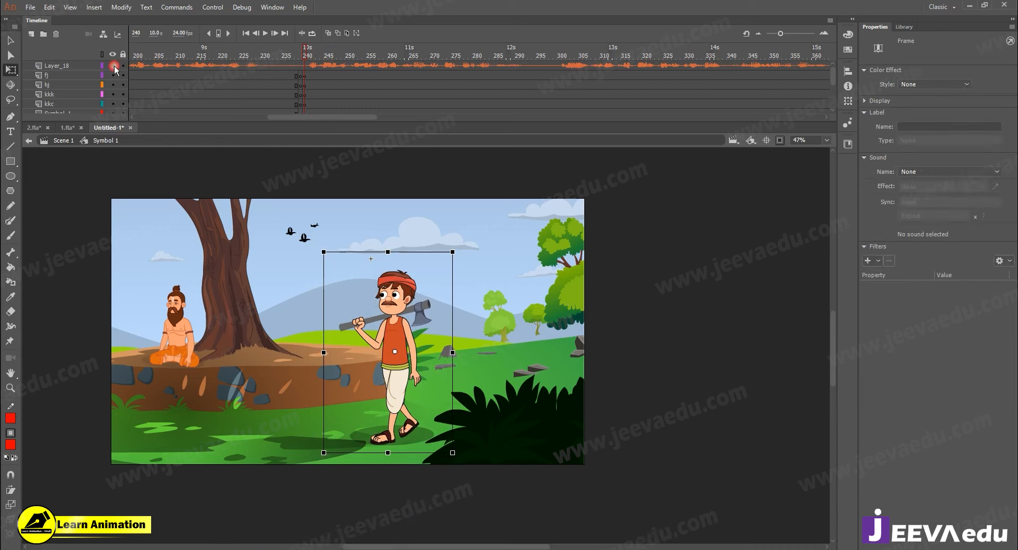
key("Return")
key("Return")
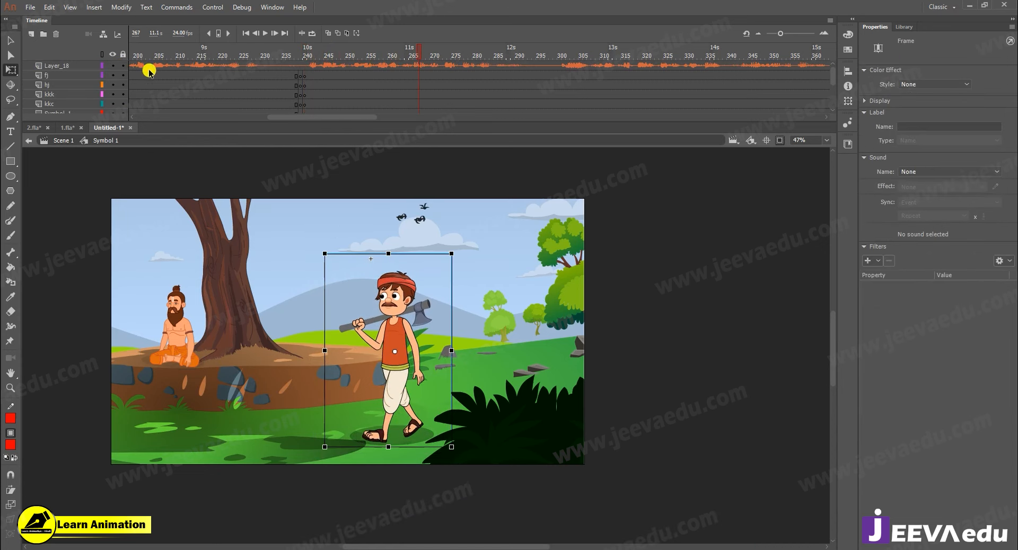
left_click_drag(411, 58, 559, 71)
left_click(111, 65)
left_click(634, 71)
mouse_move(365, 119)
left_mouse_down()
mouse_move(389, 120)
mouse_move(362, 125)
left_mouse_up()
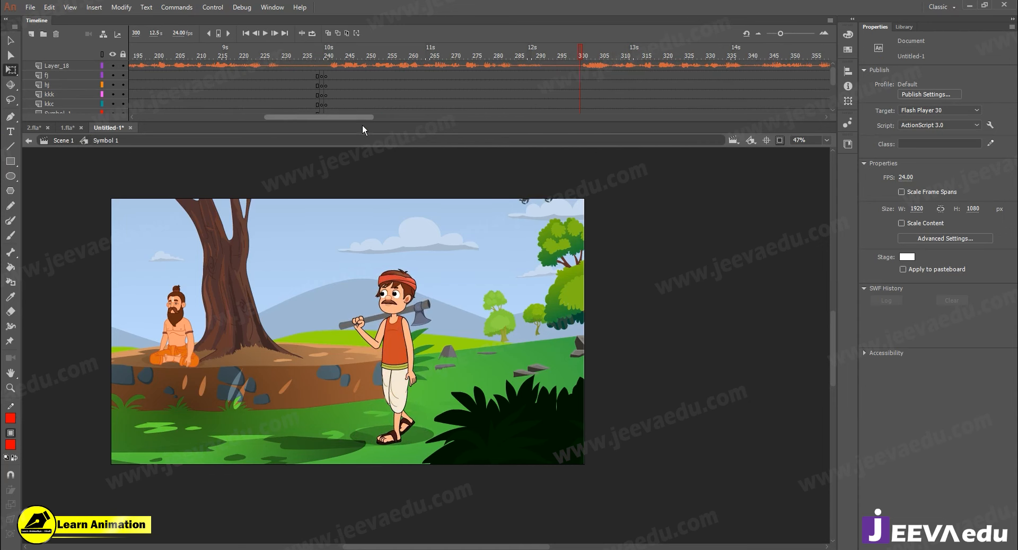
left_click(415, 84)
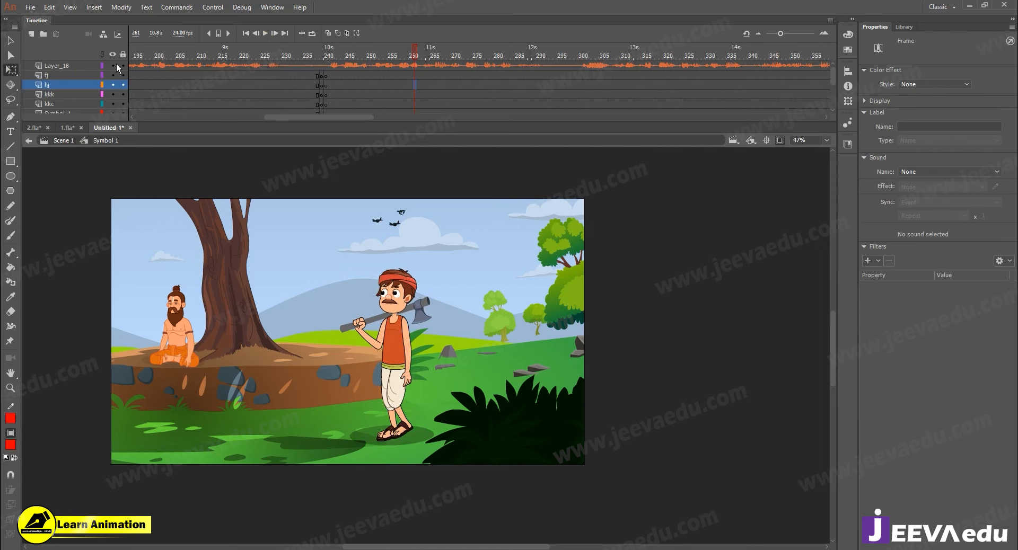
scroll(434, 65, "down", 3)
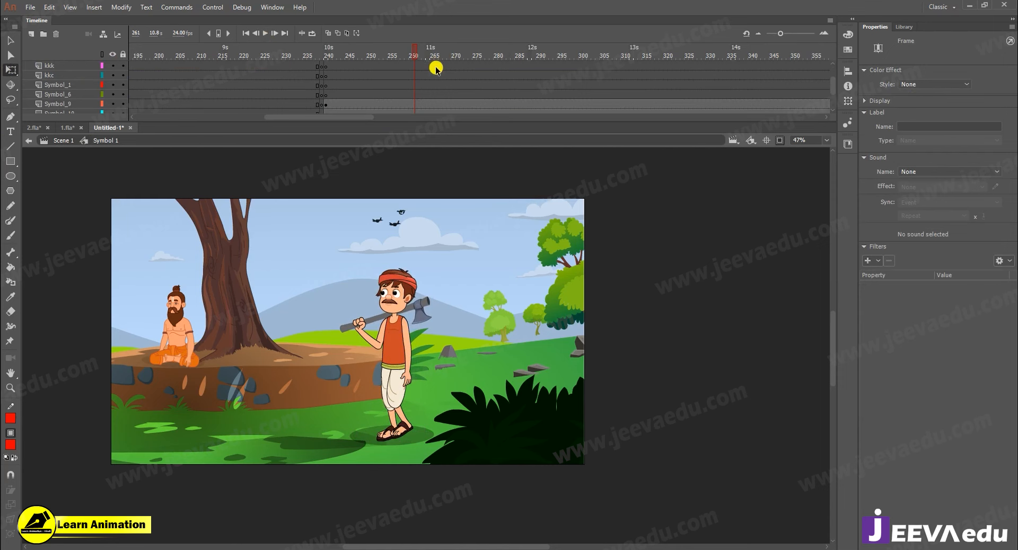
left_click_drag(400, 57, 603, 88)
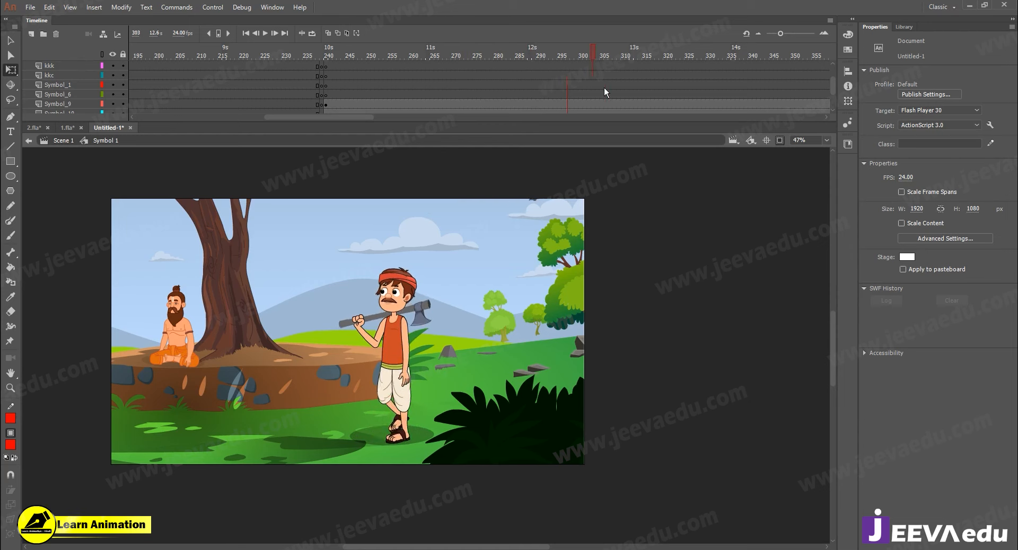
scroll(604, 87, "up", 3)
left_click(607, 87)
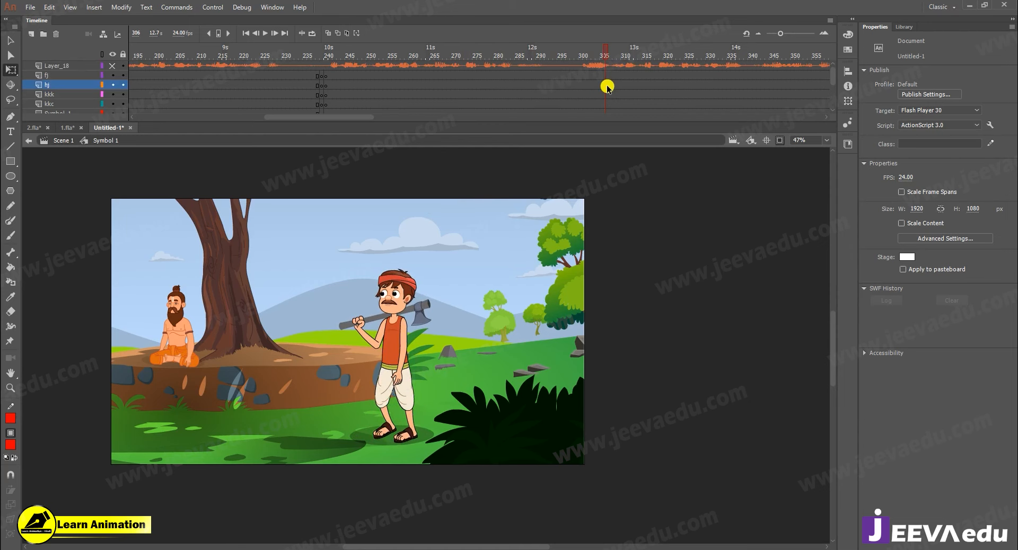
left_click(575, 69)
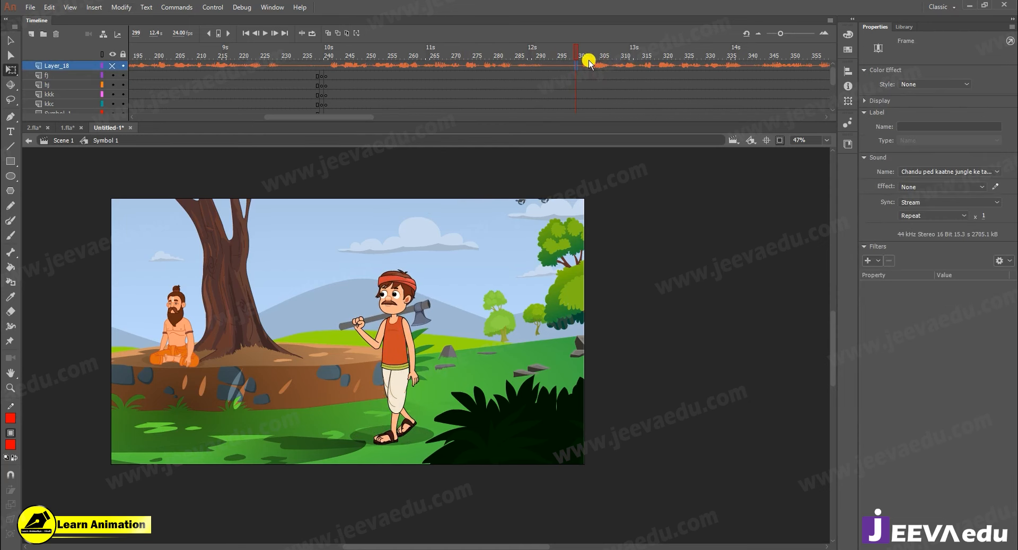
left_click(547, 72)
Insert keyframes at about frame 273 on the sage, bush, birds, woodcutter and background layers
left_click_drag(475, 58, 465, 130)
left_click(466, 91)
scroll(467, 86, "down", 3)
scroll(467, 89, "up", 3)
key("F6")
scroll(440, 74, "up", 1)
Create classic tweens from frame 240 to the new keyframes on all the shot's layers
left_click(432, 71)
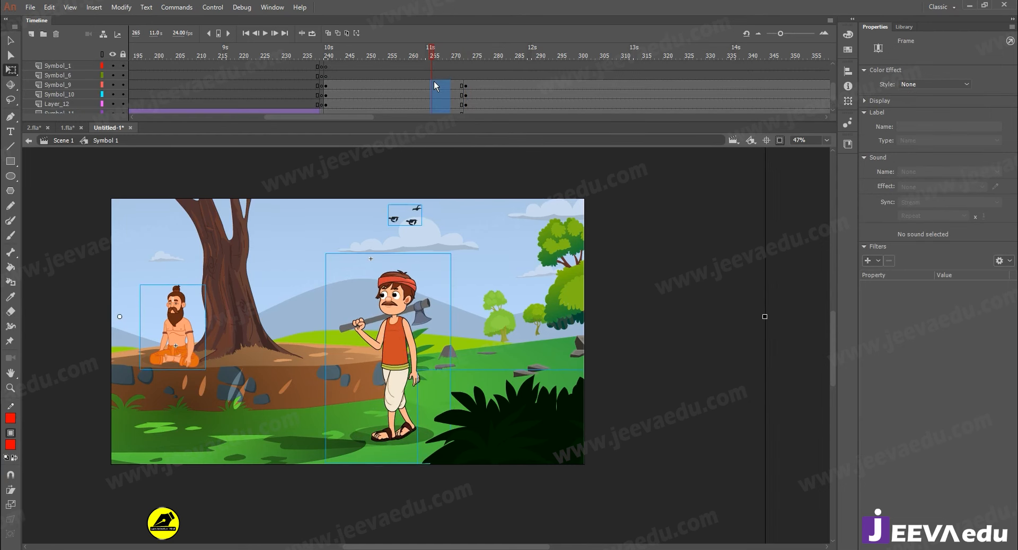
right_click(434, 81)
left_click(473, 113)
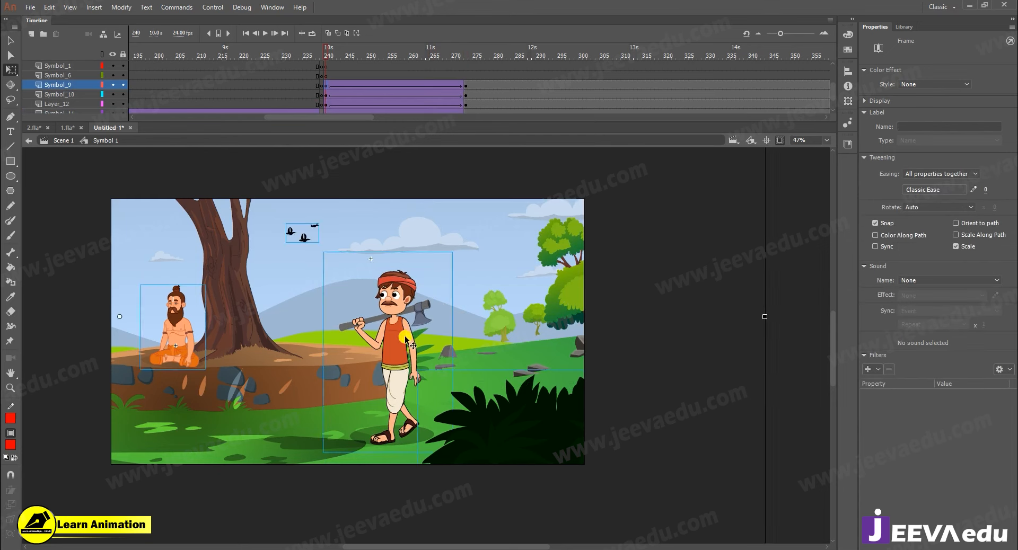
At frame 240, move the woodcutter horizontally to the right until he stands behind the dark bush, at about X 1608.90
left_click(402, 58)
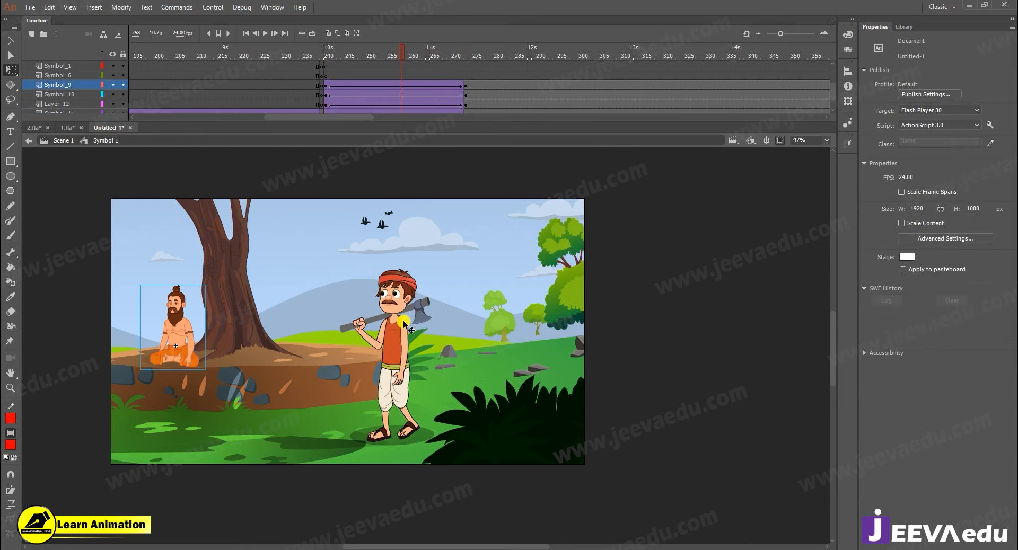
left_click(463, 342)
left_click(367, 361)
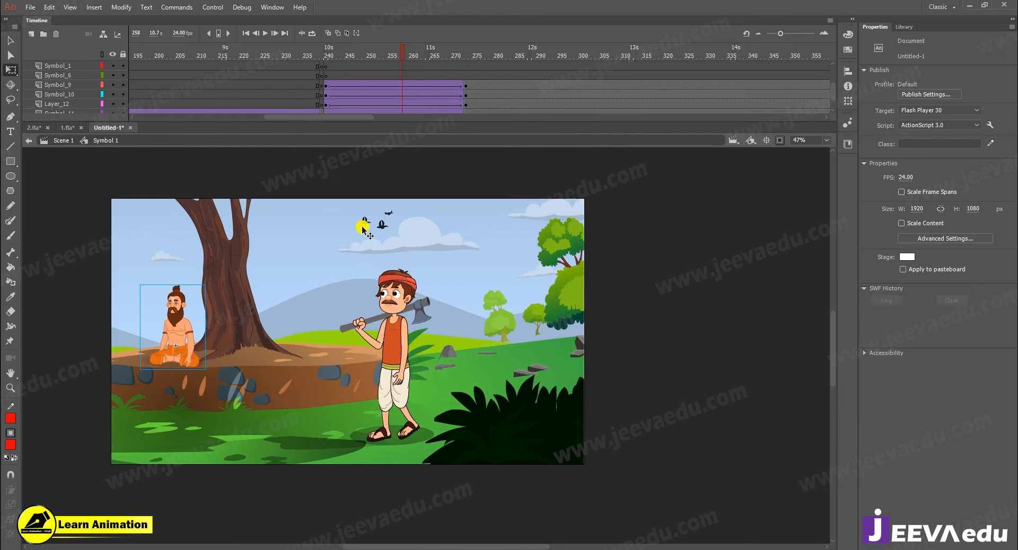
left_click(327, 84)
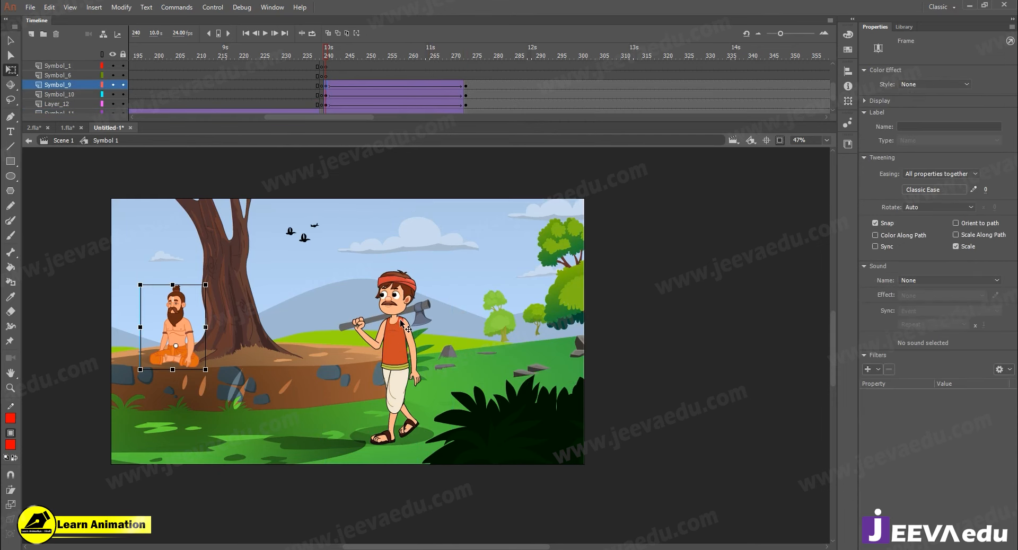
left_click(400, 319)
left_click_drag(497, 361, 503, 363)
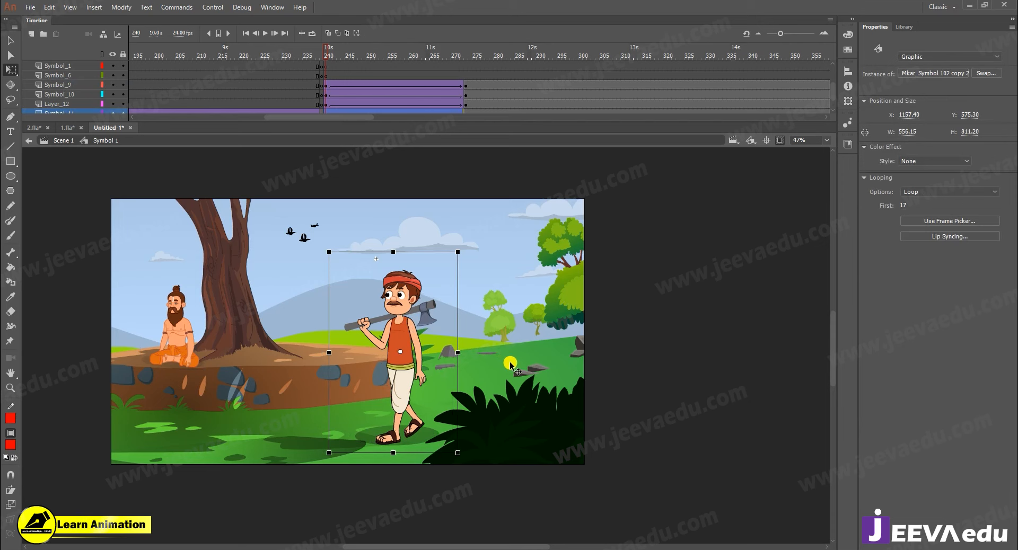
key("shift+Right")
key("shift+Right")
key("shift+Right")
key("shift+Right")
key("shift+Right")
key("shift+Right")
key("shift+Right")
key("shift+Right")
key("shift+Right")
key("shift+Right")
key("shift+Right")
key("shift+Right")
key("shift+Right")
key("shift+Right")
key("shift+Right")
key("shift+Right")
key("shift+Right")
key("shift+Right")
key("shift+Right")
key("shift+Right")
key("shift+Right")
key("shift+Right")
right_click(487, 165)
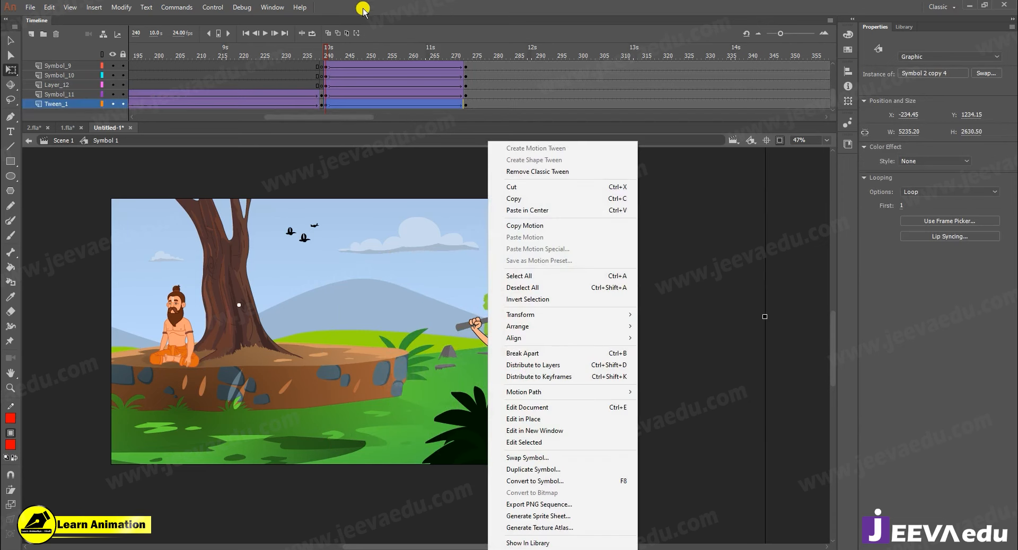
left_click(331, 52)
mouse_move(335, 55)
left_mouse_down()
mouse_move(387, 58)
mouse_move(326, 68)
left_mouse_up()
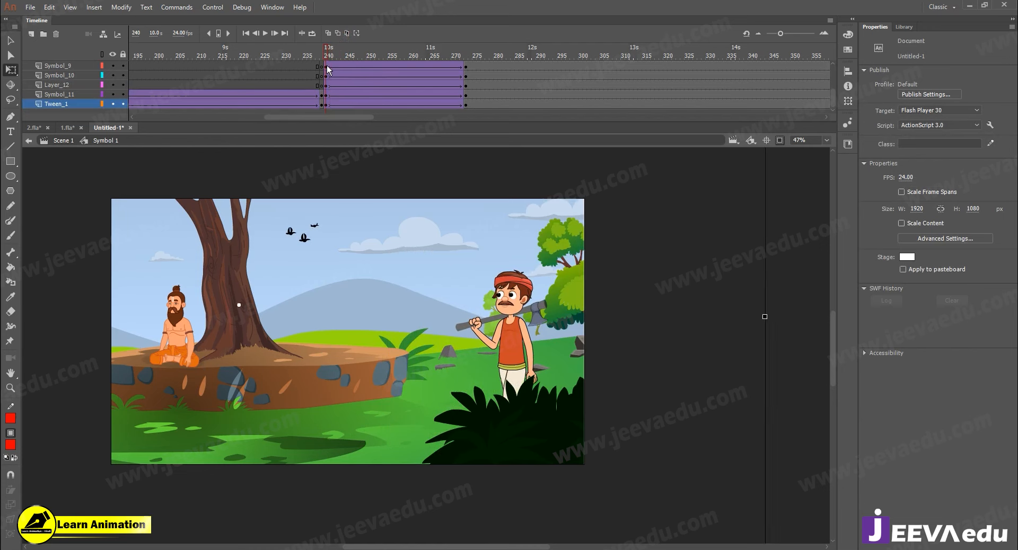
Isolate the woodcutter's Symbol_11 layer and play his walk from frame 240 to frame 273
left_click(113, 104)
left_click(114, 102, "ctrl")
left_click(113, 103, "ctrl")
left_click(113, 103, "ctrl")
left_click(114, 105)
left_click(115, 104)
left_click(113, 94, "ctrl")
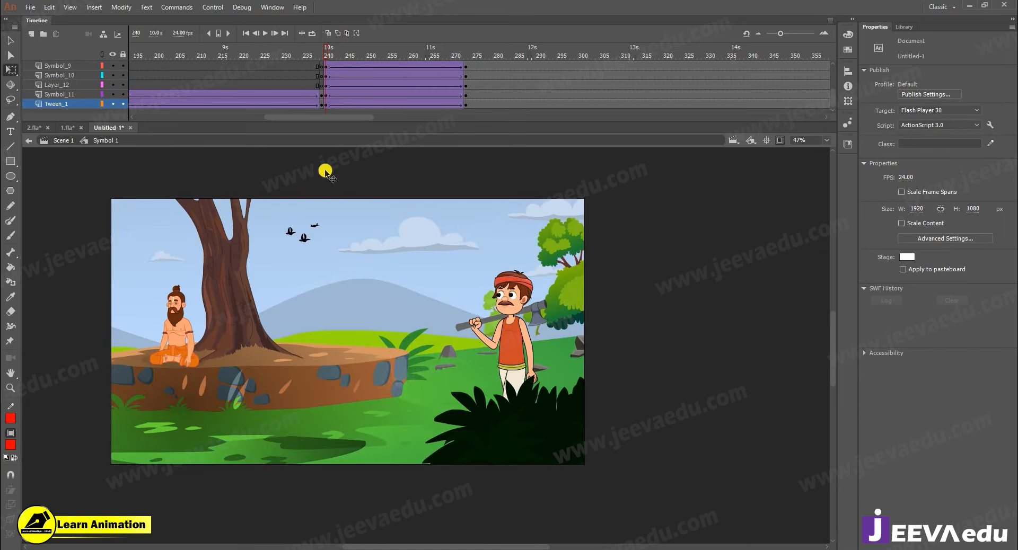
left_click(510, 302)
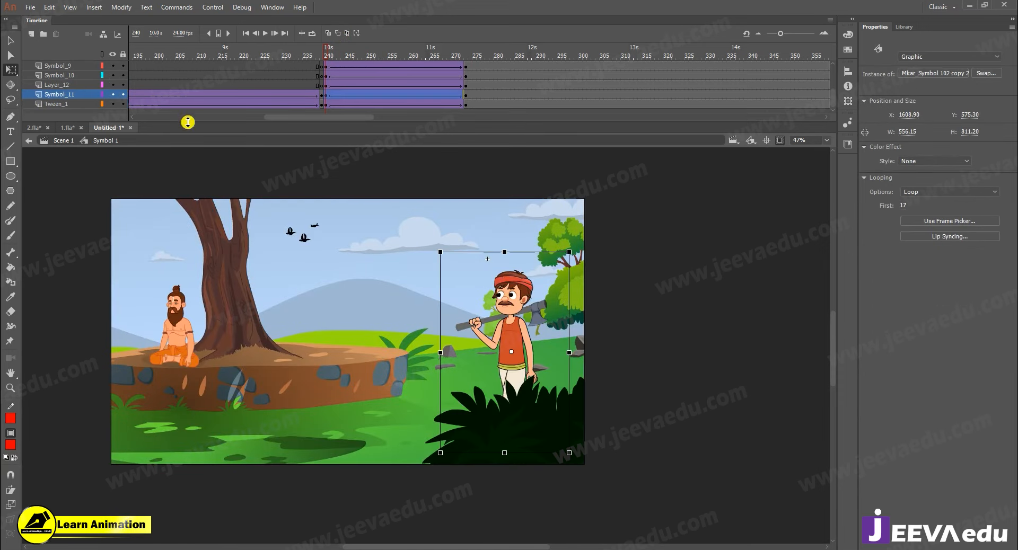
left_click(114, 95, "ctrl")
left_click(113, 96)
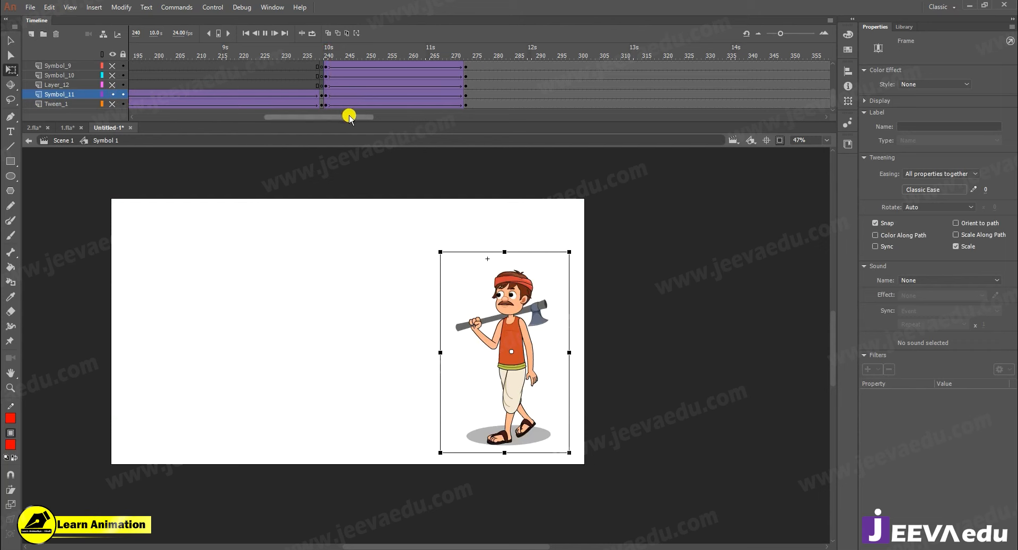
key("Return")
left_click_drag(436, 52, 467, 79)
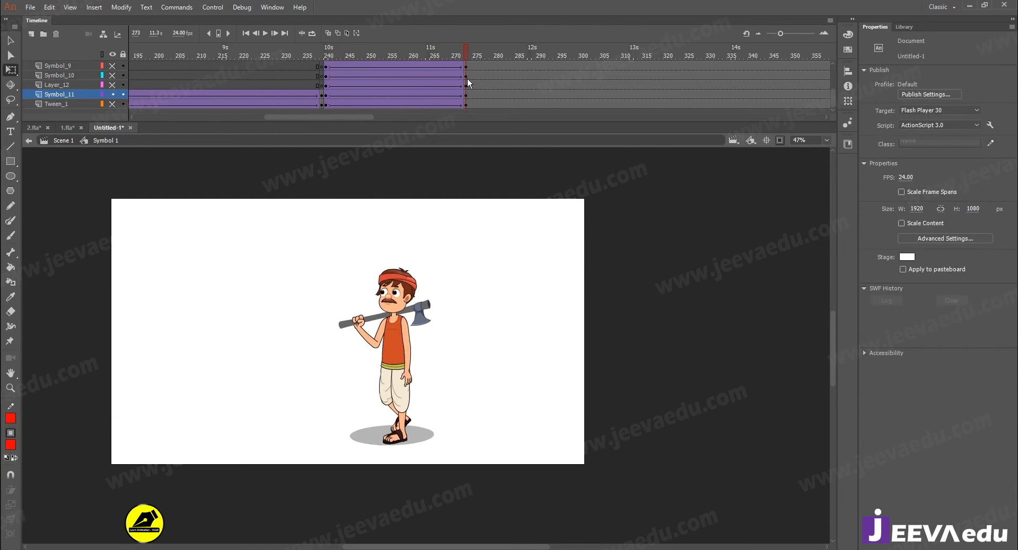
Show all layers again and, at frame 273, shift everything except the woodcutter slightly to the right
left_click_drag(327, 72, 473, 98)
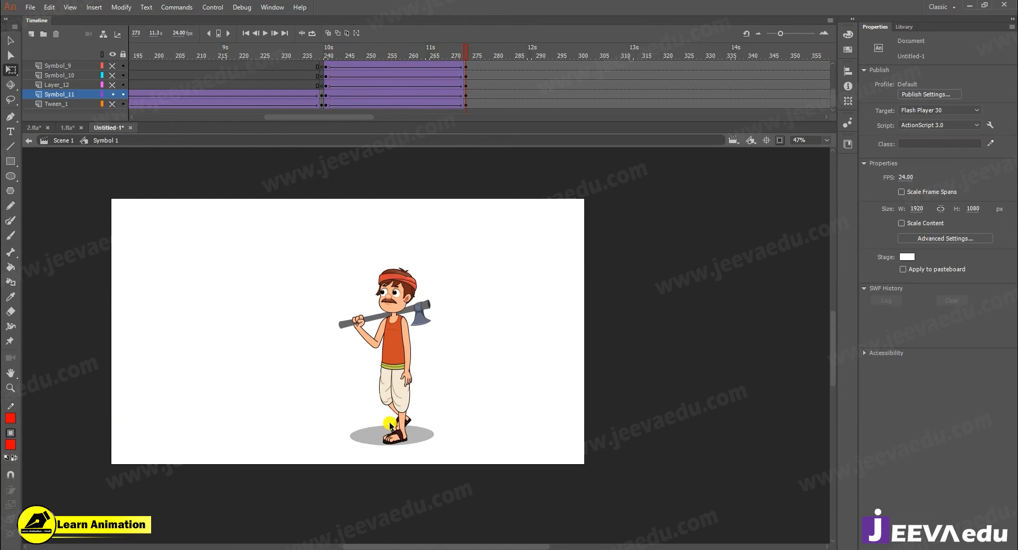
left_click(112, 76)
left_click(113, 85)
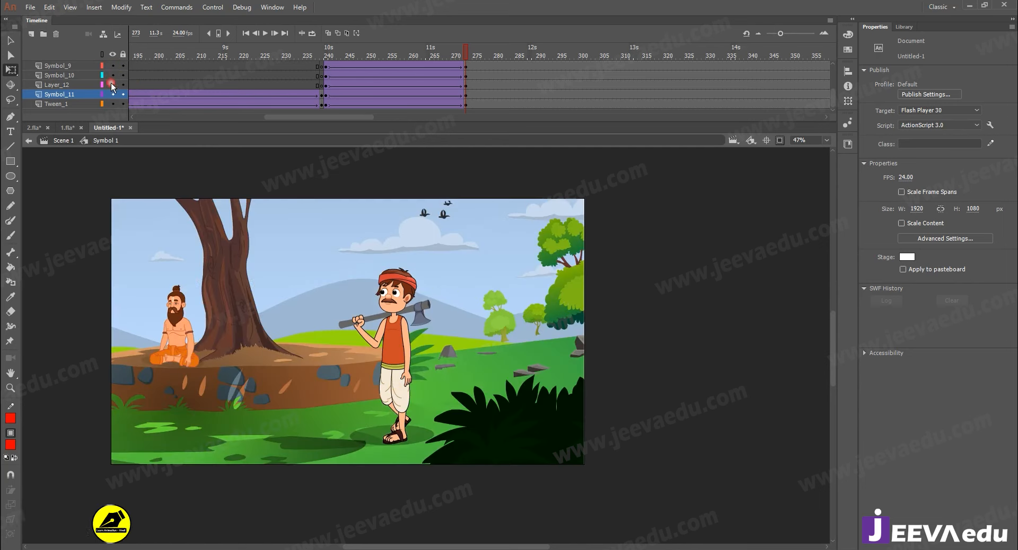
left_click(500, 441)
left_click(466, 94)
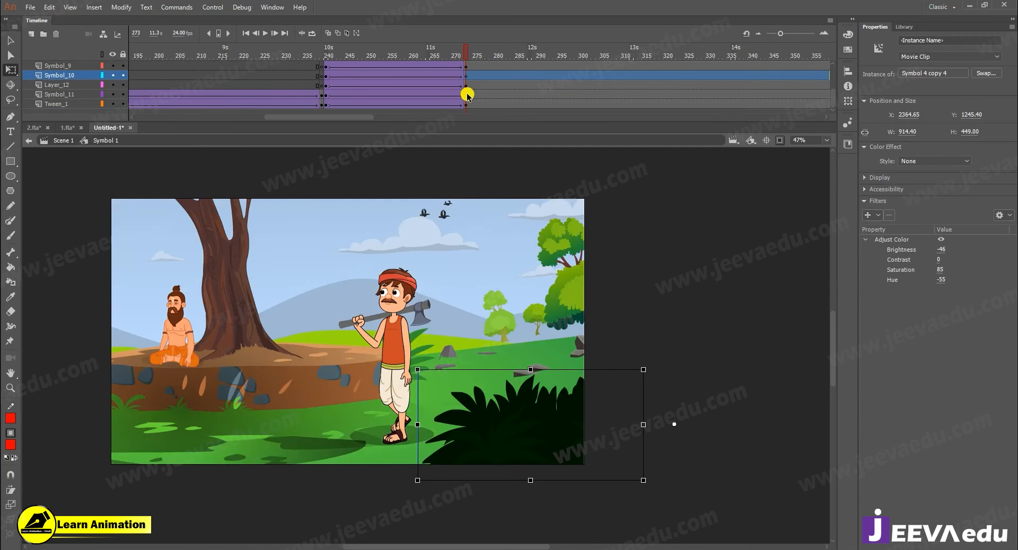
scroll(462, 83, "up", 2)
left_click_drag(467, 105, 466, 144)
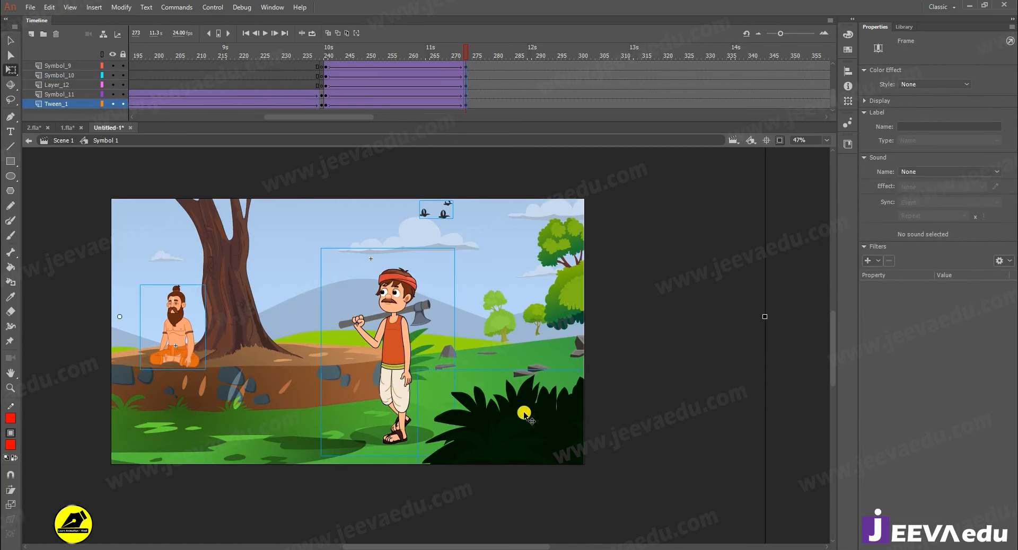
left_click(441, 349)
left_click_drag(452, 350, 457, 352)
Move the dark bush a little further right at frame 273 and scrub the end of the shot
left_click_drag(437, 52, 466, 69)
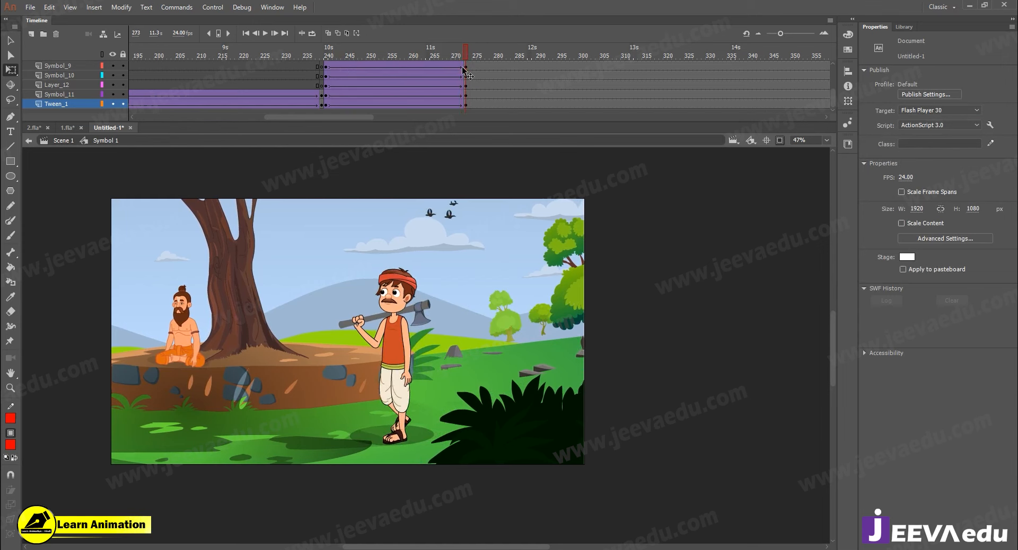
left_click(550, 418)
left_click_drag(550, 419, 566, 419)
mouse_move(470, 49)
left_mouse_down()
mouse_move(342, 66)
mouse_move(326, 78)
mouse_move(465, 81)
left_mouse_up()
left_click(465, 80)
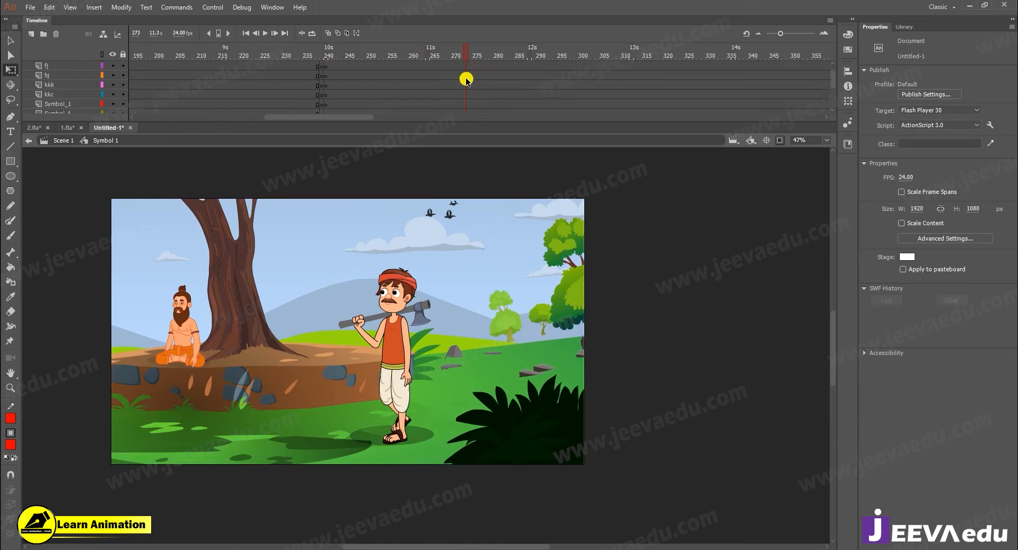
Hide all layers except the woodcutter's and replay his walk from frame 240 to check its speed
left_click(398, 338)
left_click(112, 94)
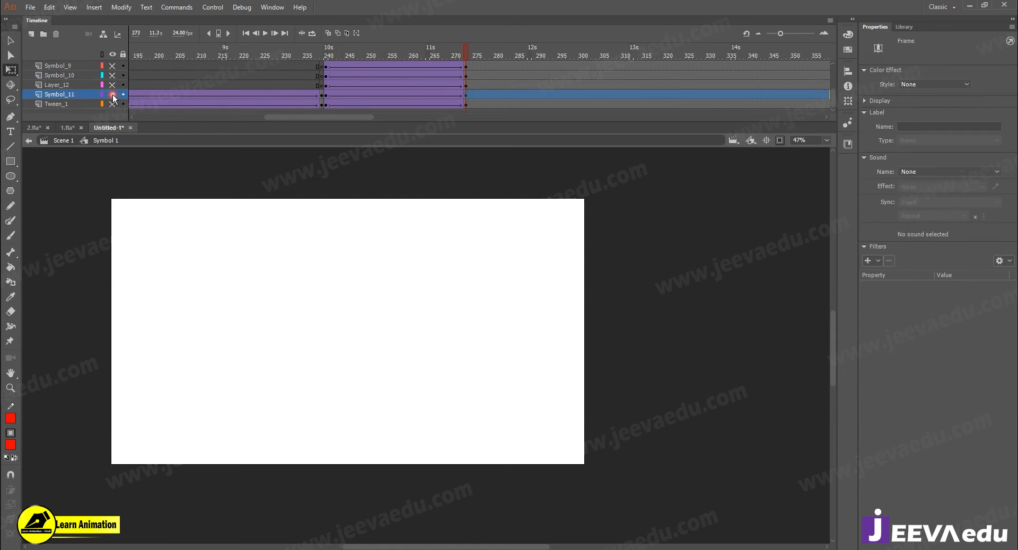
left_click(326, 59)
key("Return")
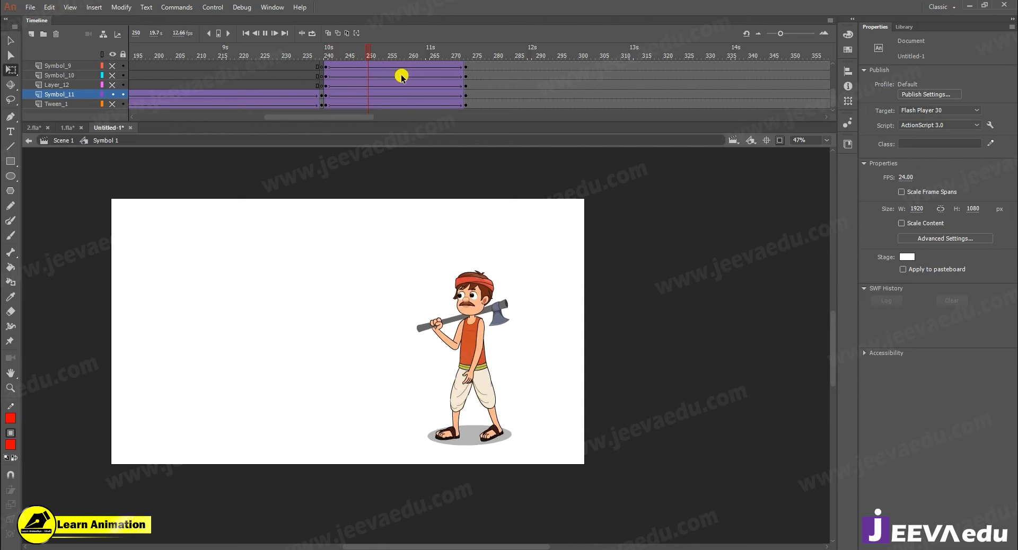
Extend the shot's tweens by inserting keyframes at frame 283 on all its layers and clearing the keyframes at frame 273
mouse_move(498, 70)
left_mouse_down()
mouse_move(428, 65)
mouse_move(517, 78)
mouse_move(508, 81)
left_mouse_up()
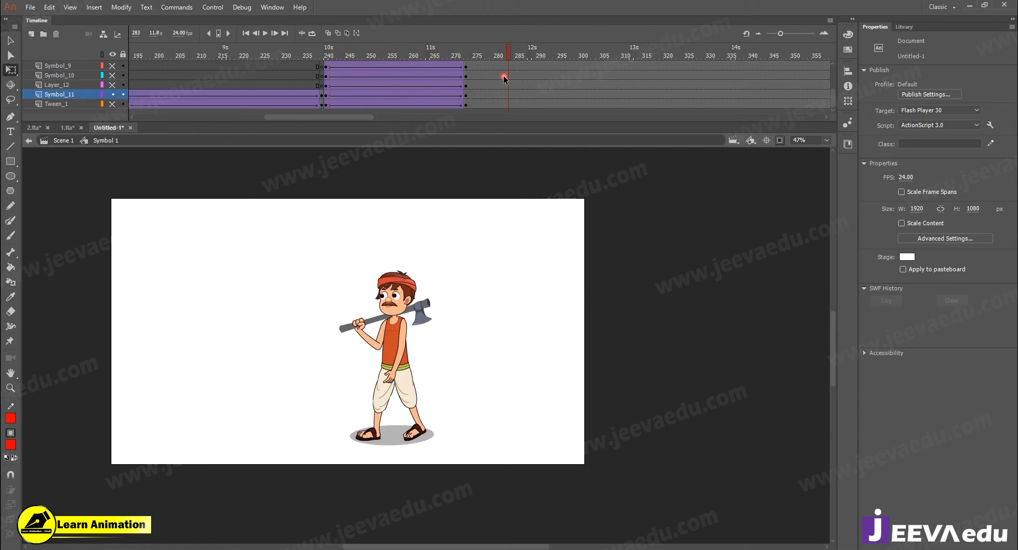
scroll(508, 81, "up", 5)
scroll(507, 84, "down", 5)
scroll(507, 83, "up", 3)
scroll(507, 83, "down", 4)
scroll(504, 83, "up", 2)
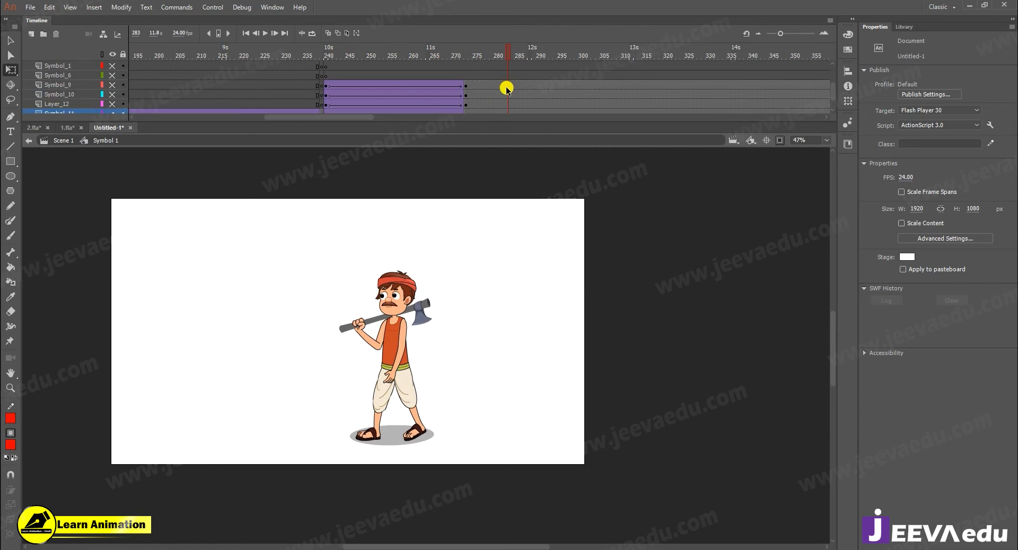
scroll(508, 85, "down", 1)
key("F6")
left_click_drag(466, 101, 467, 78)
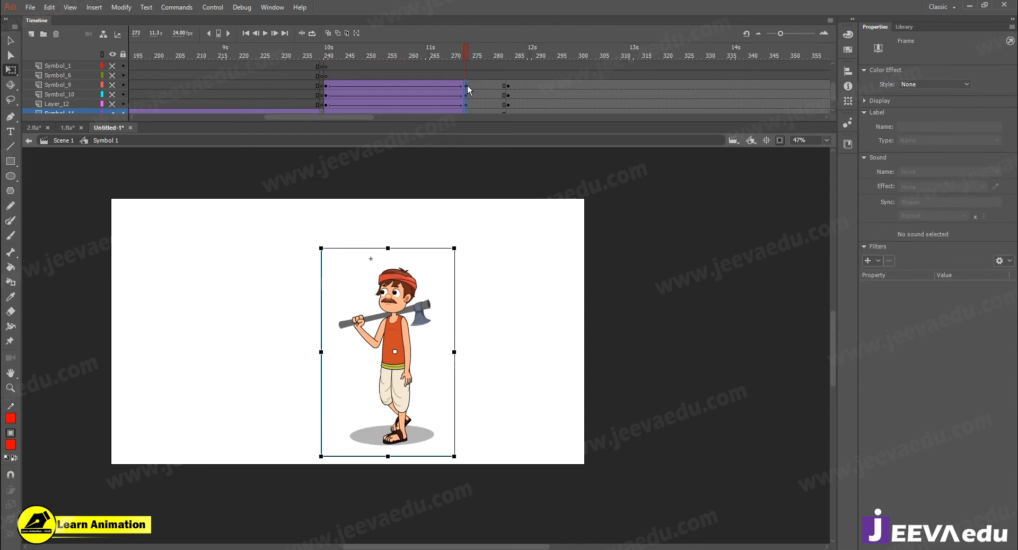
right_click(467, 85)
left_click(506, 196)
Play the isolated woodcutter's lengthened walk from frame 240 and scrub to frame 283
left_click(448, 51)
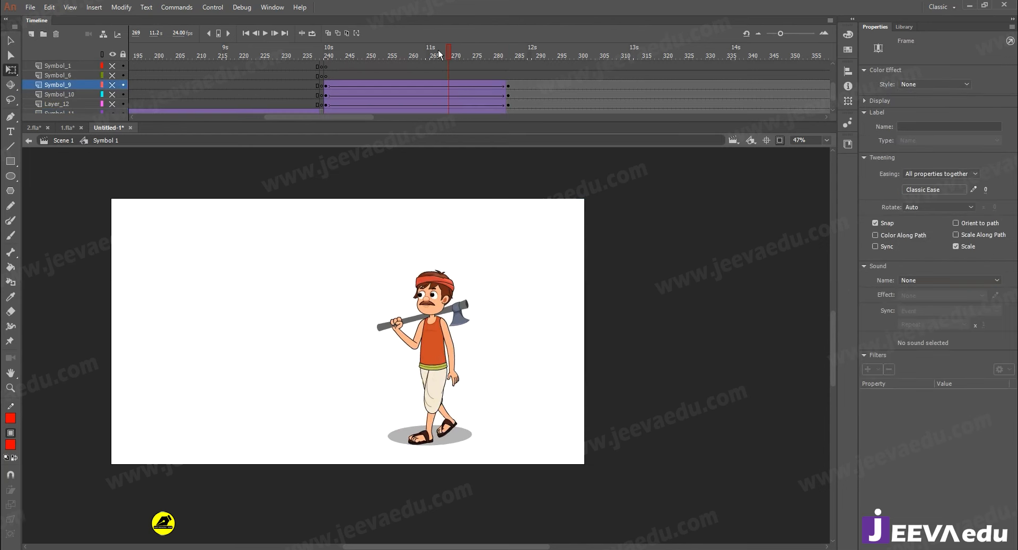
left_click(335, 77)
key("Return")
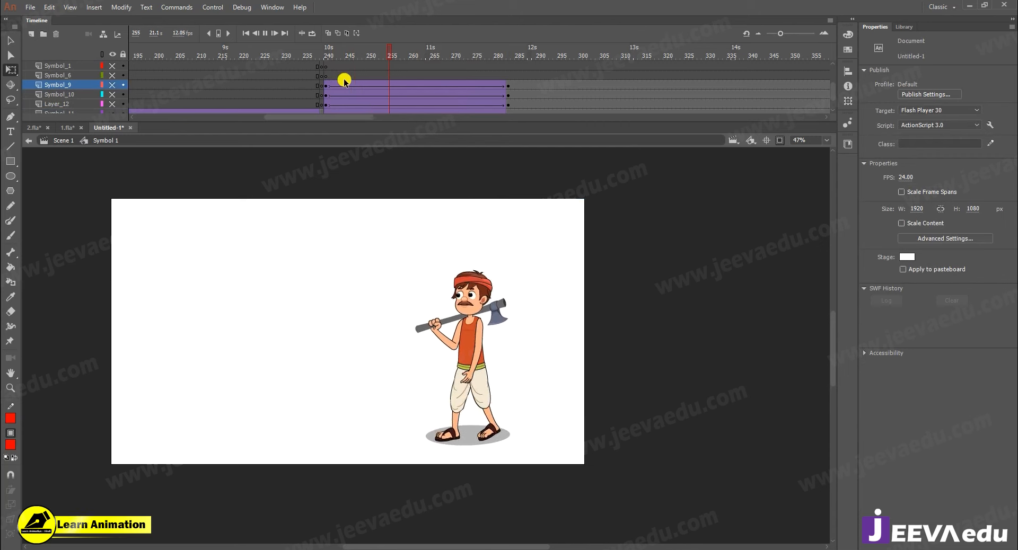
left_click(504, 56)
left_click_drag(504, 58, 507, 63)
Insert a keyframe for the woodcutter at frame 284, duplicate his symbol there as hfjhtrf and open it for editing
left_click(397, 378)
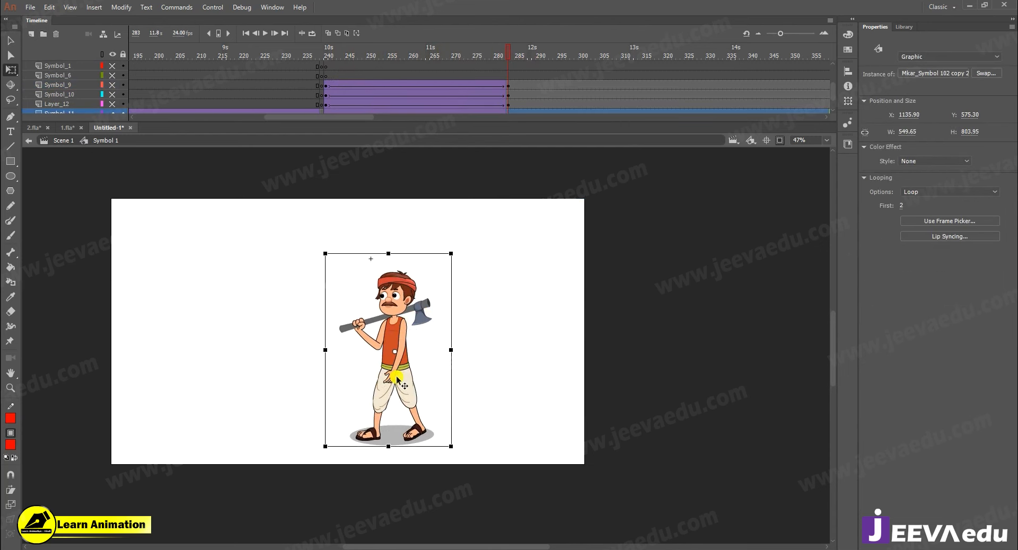
scroll(512, 103, "down", 1)
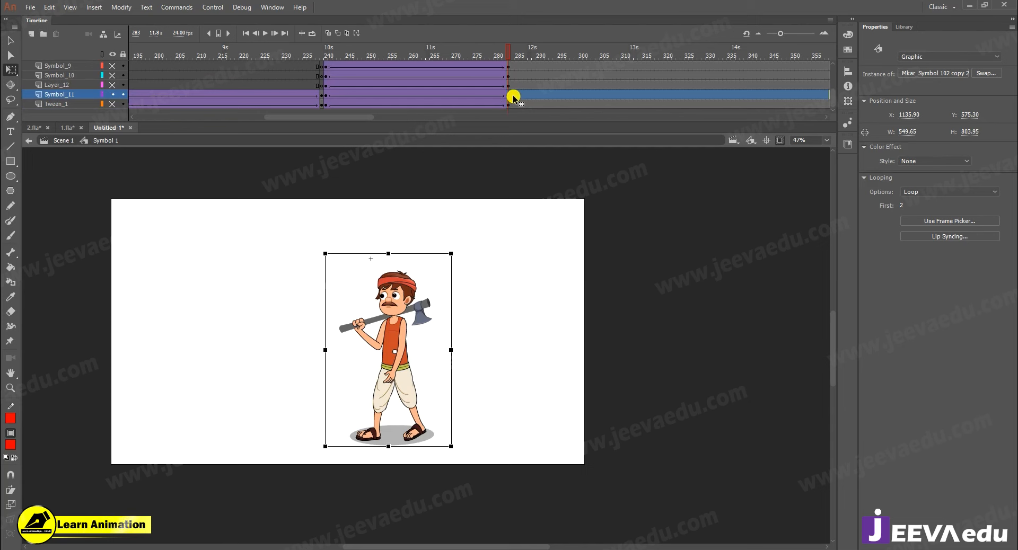
left_click(513, 97)
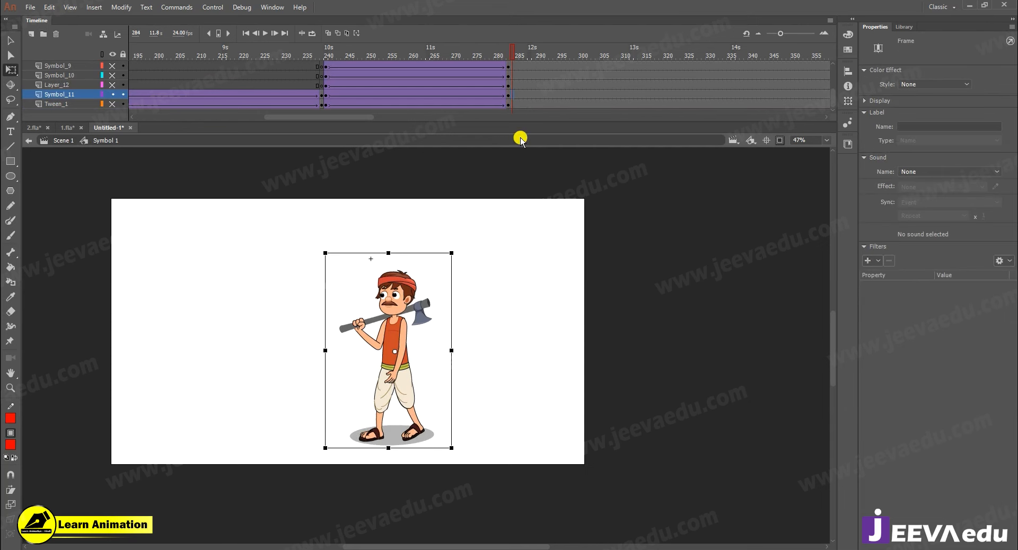
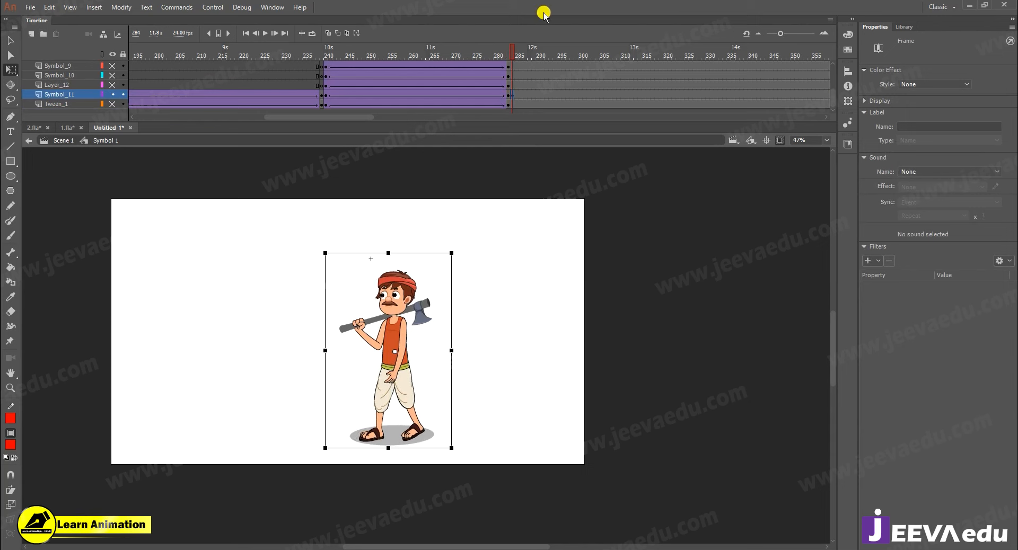
right_click(389, 380)
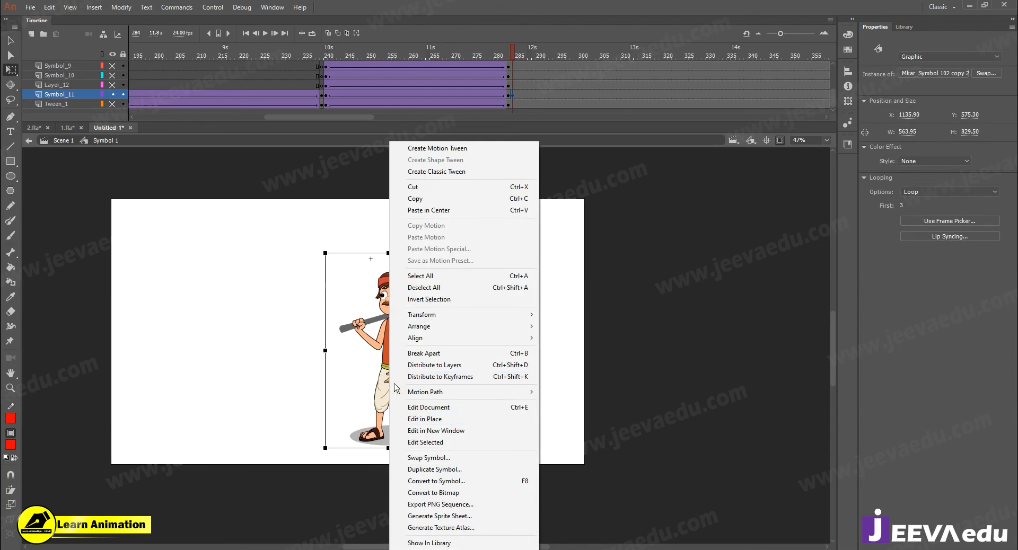
left_click(429, 470)
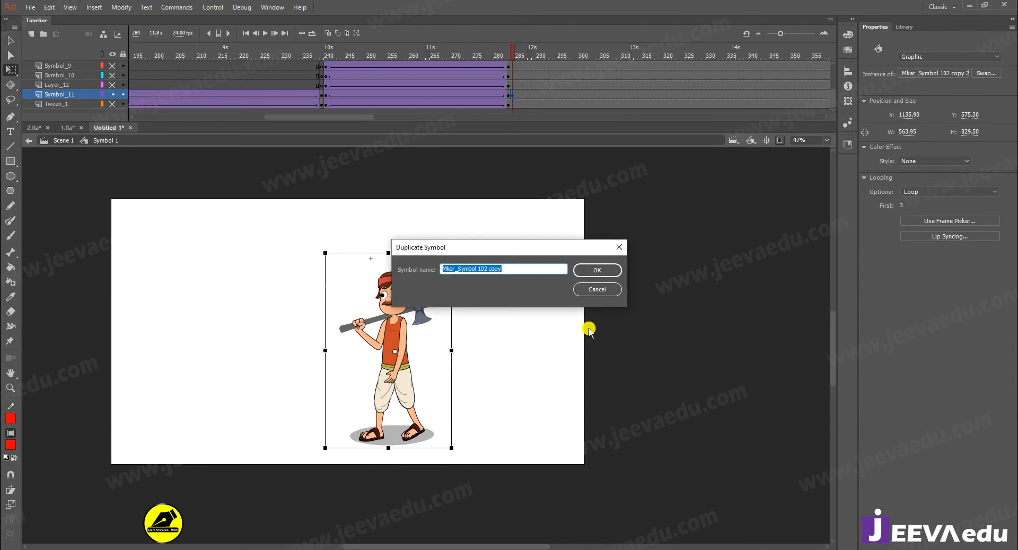
left_click(596, 280)
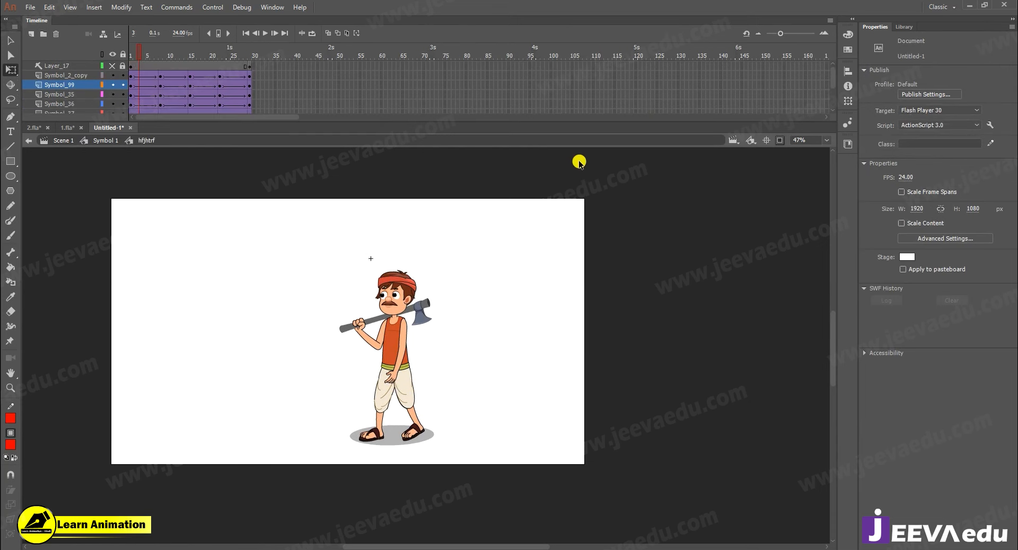
Insert keyframes at frame 3 on the symbol's layers and remove the tweens and keyframes after it, holding the pose to about frame 65
mouse_move(141, 67)
left_mouse_down()
mouse_move(138, 129)
mouse_move(141, 86)
left_mouse_up()
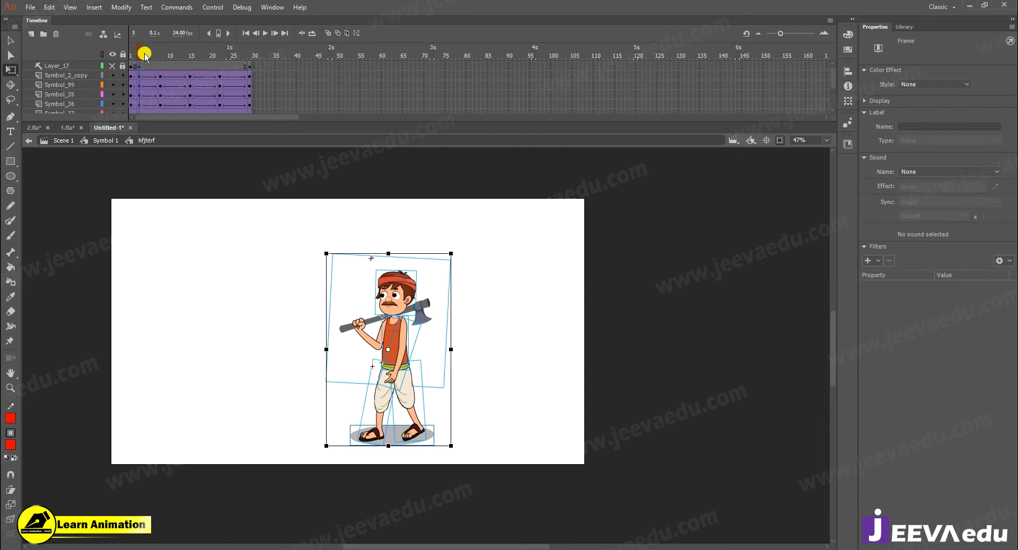
left_click_drag(143, 68, 257, 104)
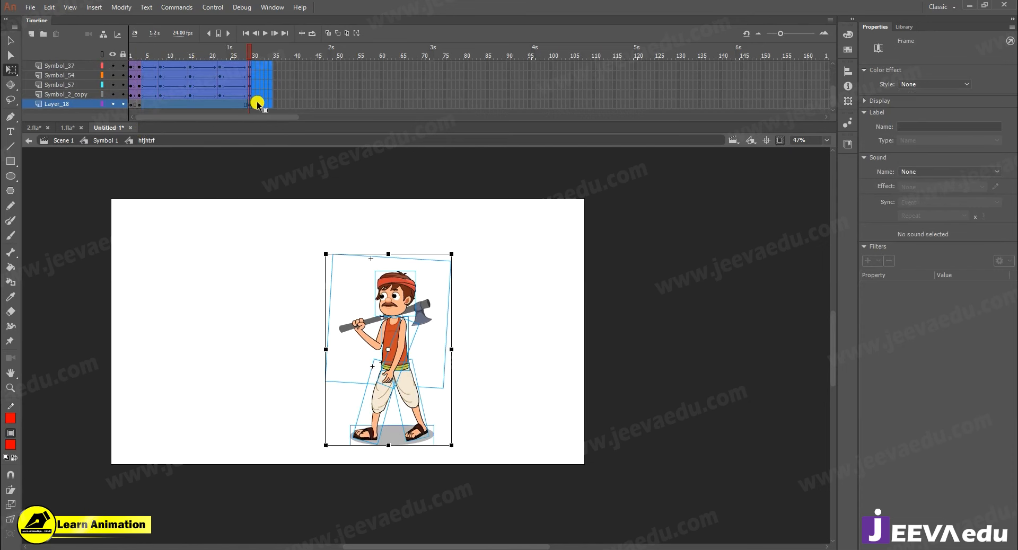
key("ctrl+alt+c")
key("ctrl+alt+v")
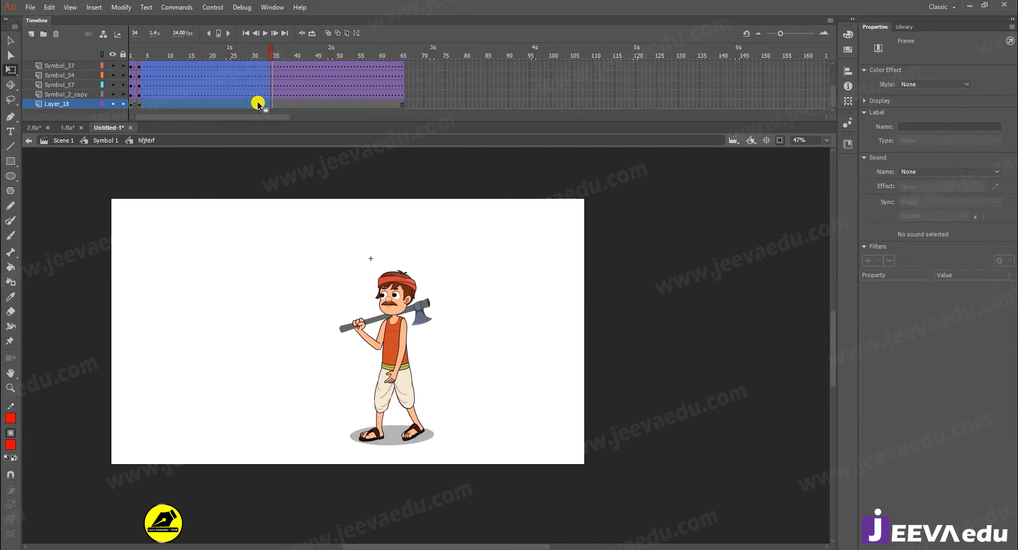
right_click(257, 104)
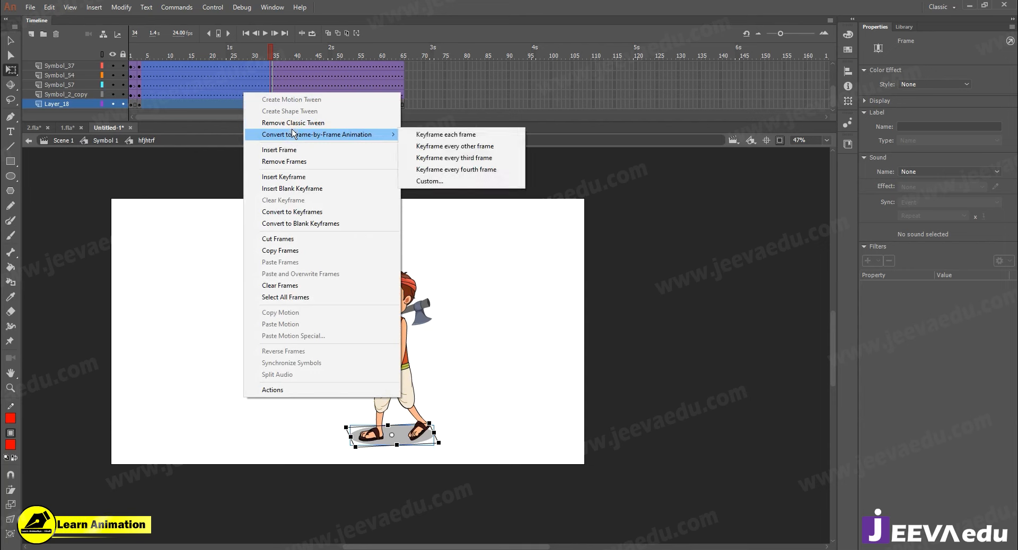
left_click(290, 123)
left_click(174, 55)
left_click(138, 66)
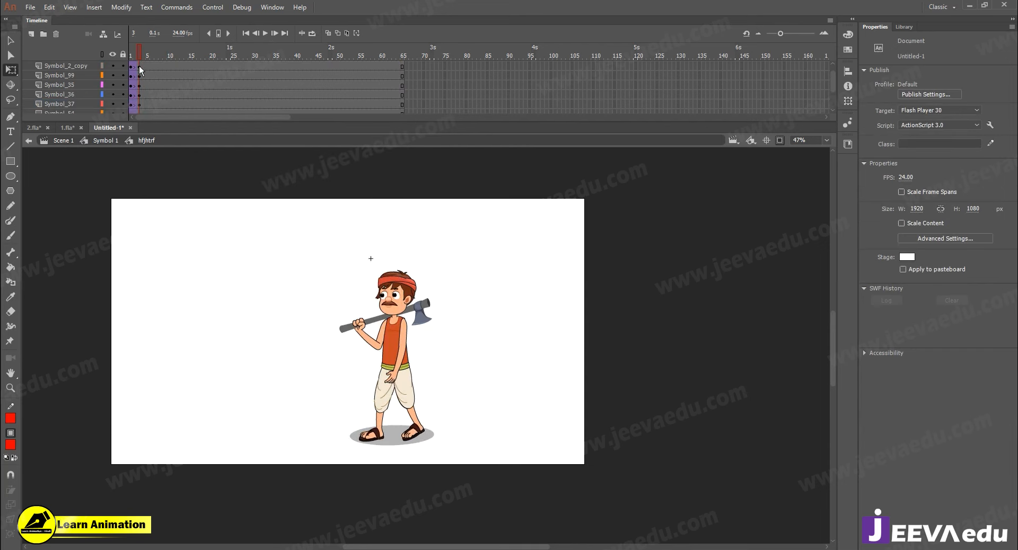
Duplicate the symbol of the woodcutter's back leg at frame 3 as bebn
scroll(141, 50, "up", 1)
left_click(139, 63)
left_click(141, 64)
left_click(383, 332)
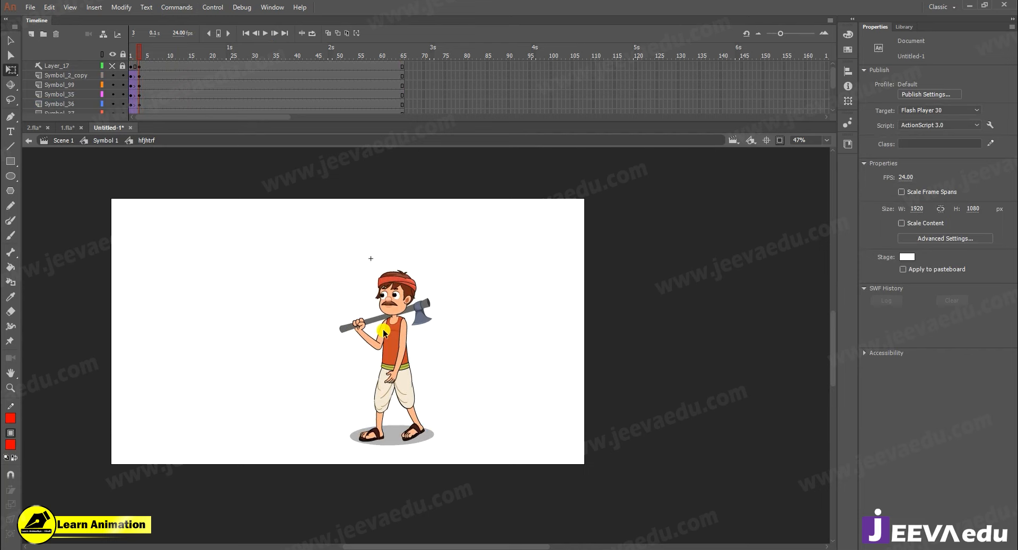
key("z")
left_click(395, 356)
left_click_drag(440, 365, 436, 375)
key("v")
left_click(434, 374)
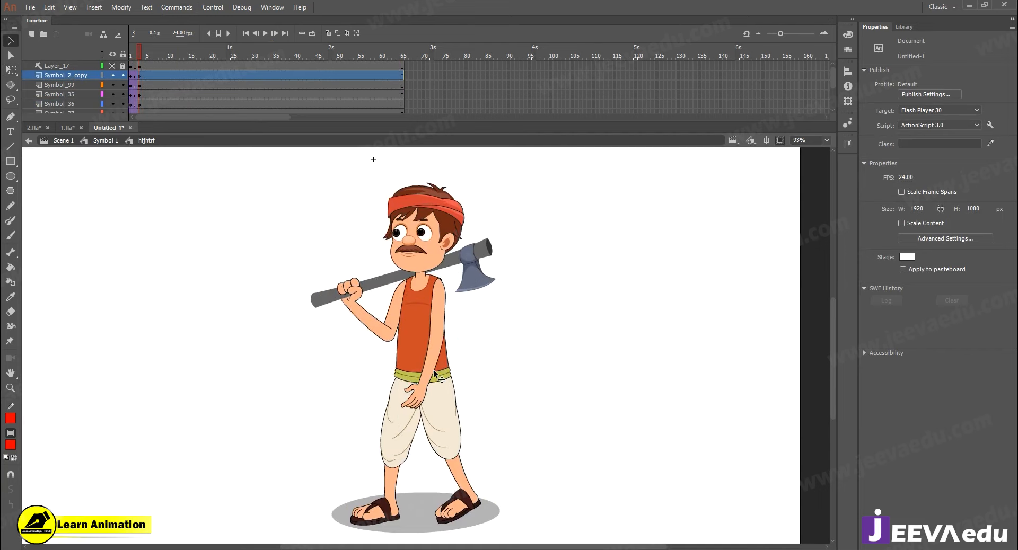
left_click(440, 373)
left_click(455, 461)
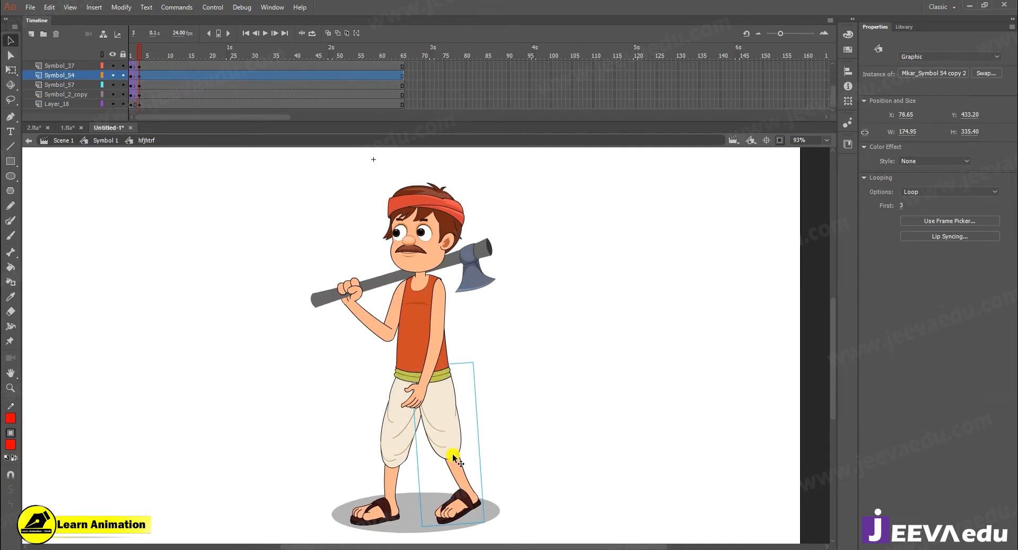
right_click(452, 454)
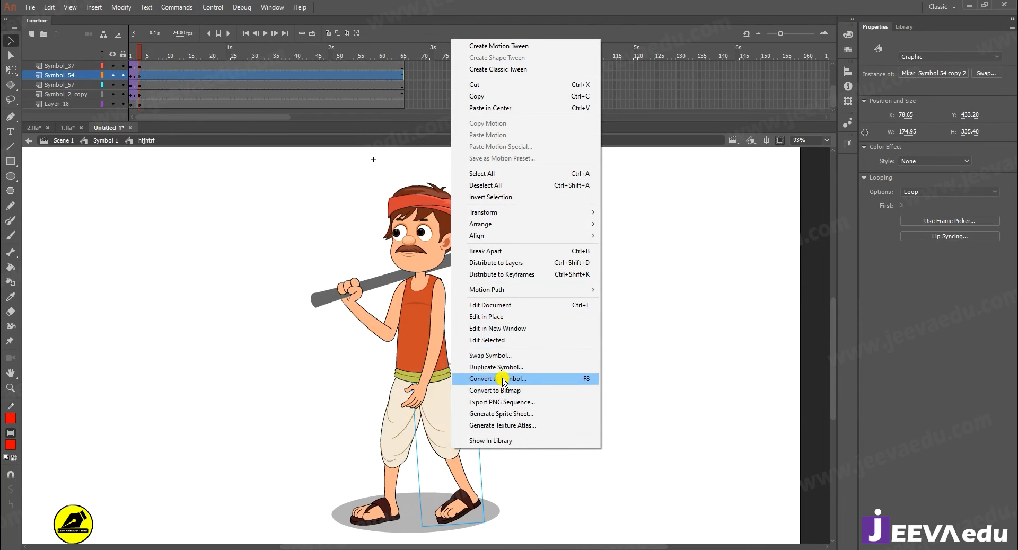
left_click(496, 366)
type("bebn")
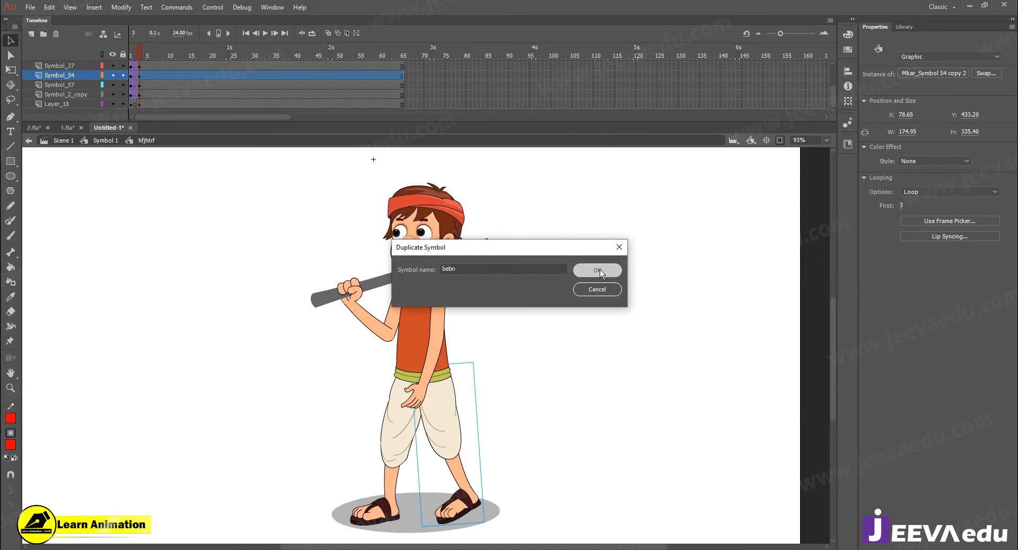
left_click(598, 270)
Duplicate the symbol of the woodcutter's hanging arm at frame 3 as dfn
left_click(146, 54)
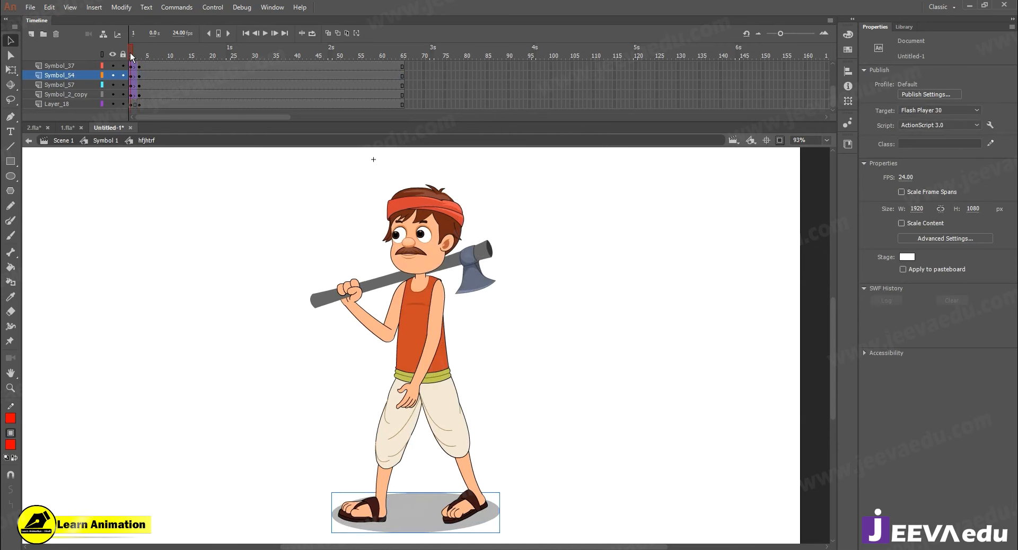
left_click(454, 424)
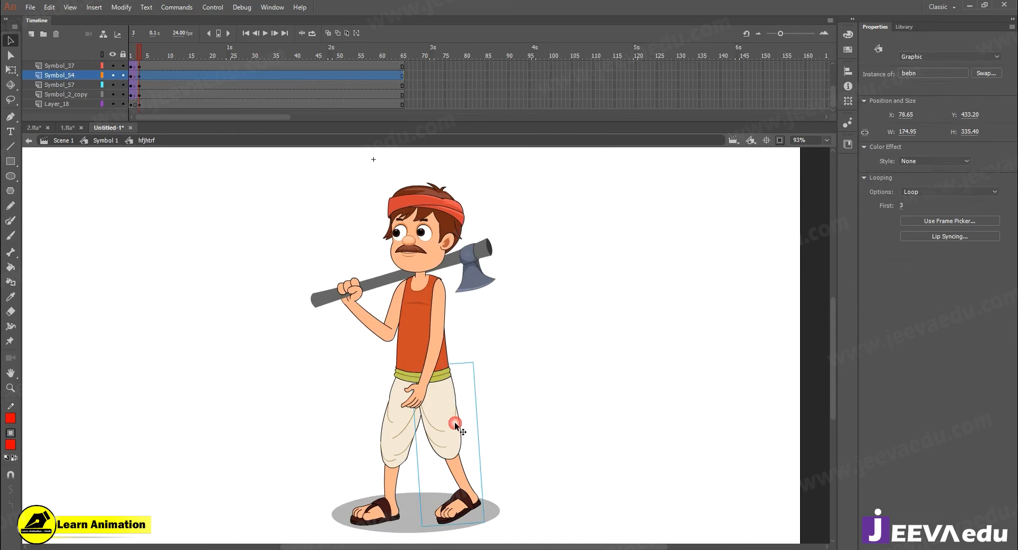
left_click(432, 364)
right_click(432, 365)
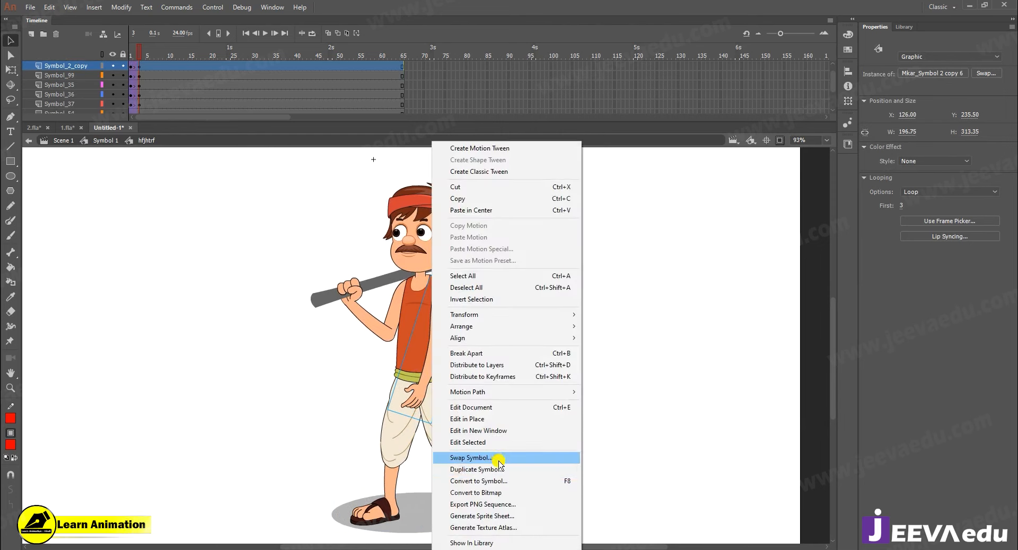
left_click(467, 467)
type("dfn")
left_click(594, 271)
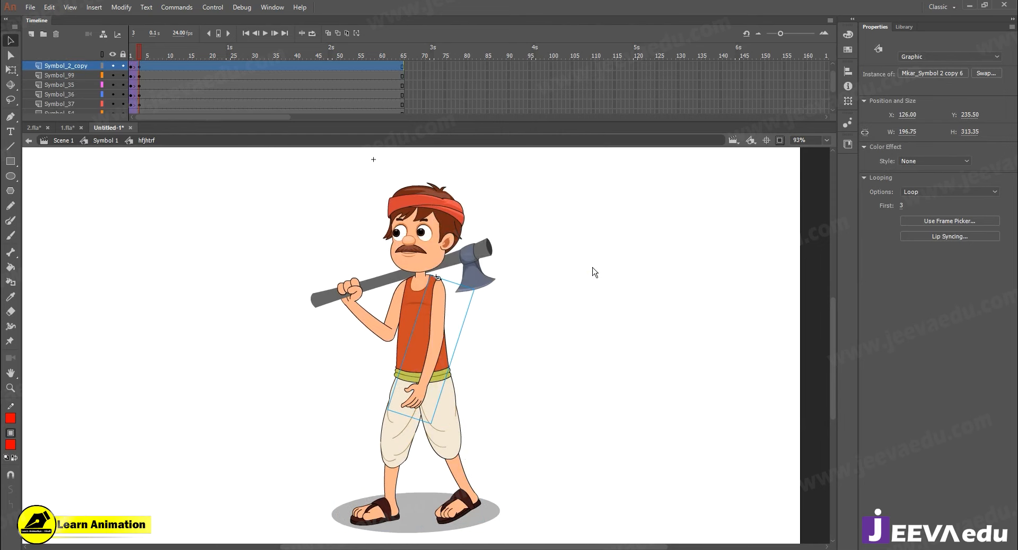
Duplicate the symbol of the woodcutter's front leg at frame 3, keeping the suggested name
mouse_move(140, 53)
left_mouse_down()
mouse_move(156, 62)
mouse_move(141, 66)
left_mouse_up()
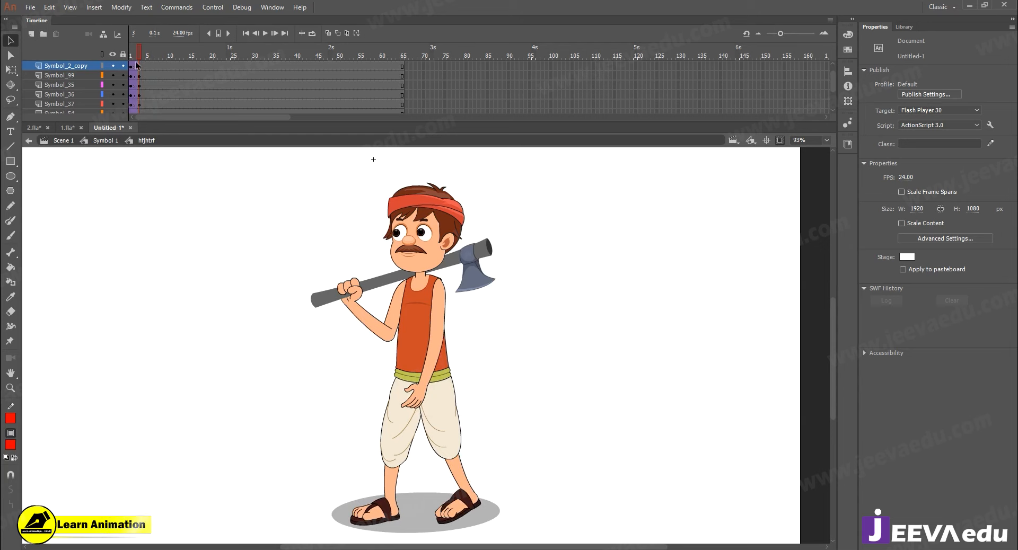
left_click(397, 451)
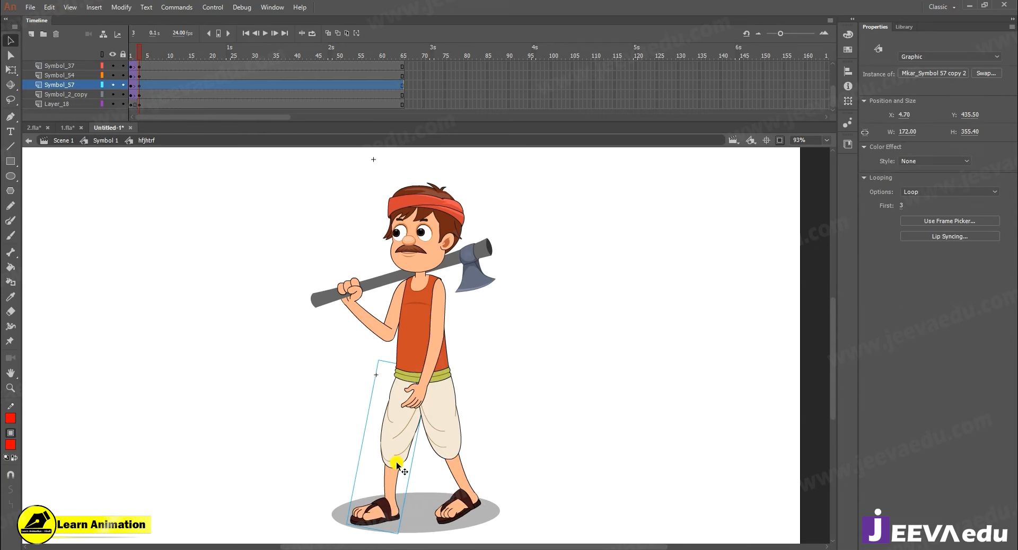
right_click(400, 461)
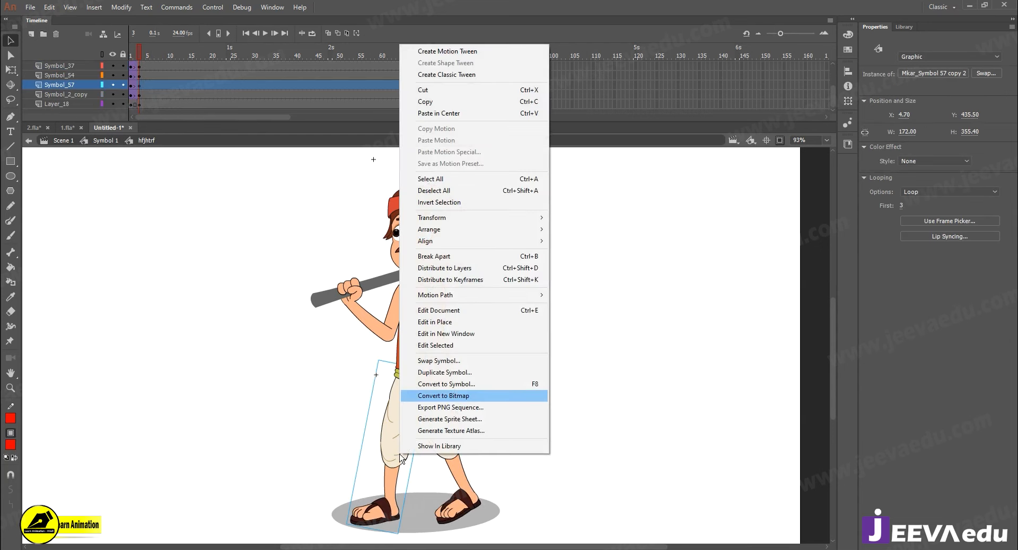
left_click(459, 386)
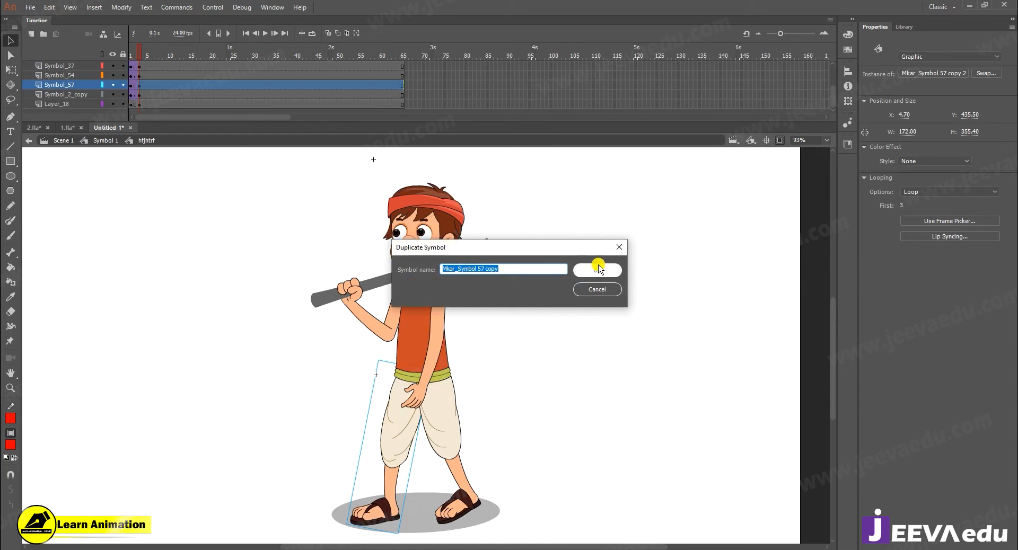
left_click(597, 268)
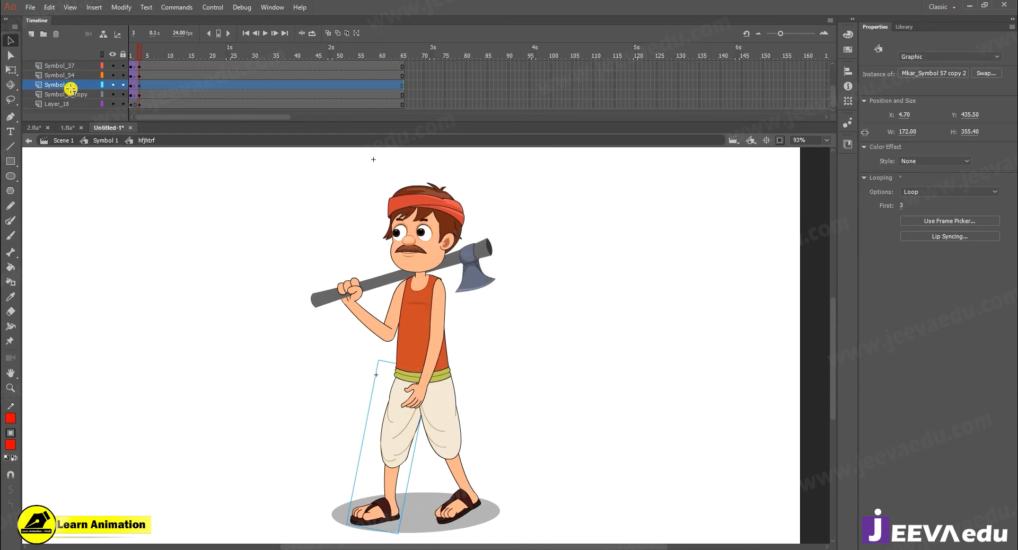
left_click(10, 131)
left_click(398, 391)
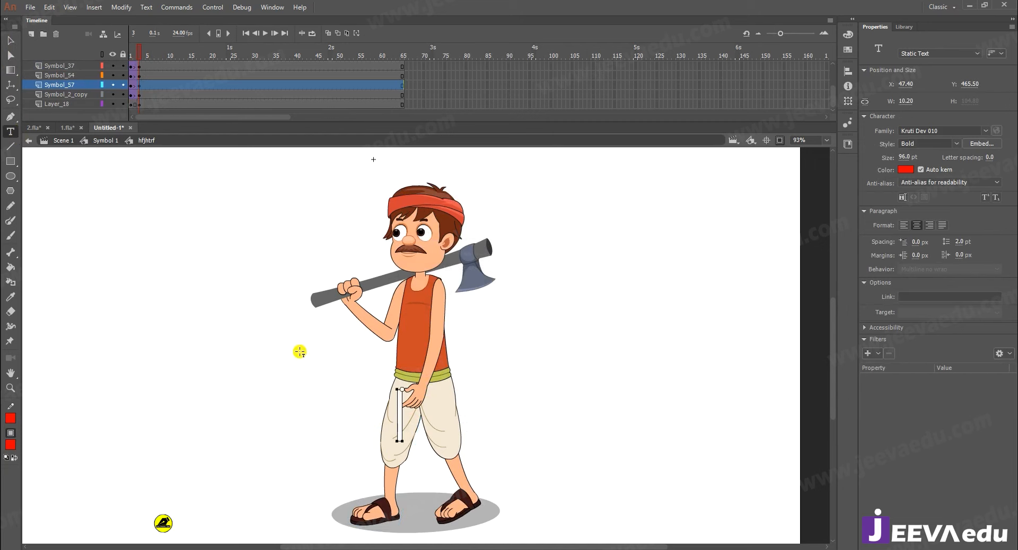
left_click(11, 45)
left_click(373, 414)
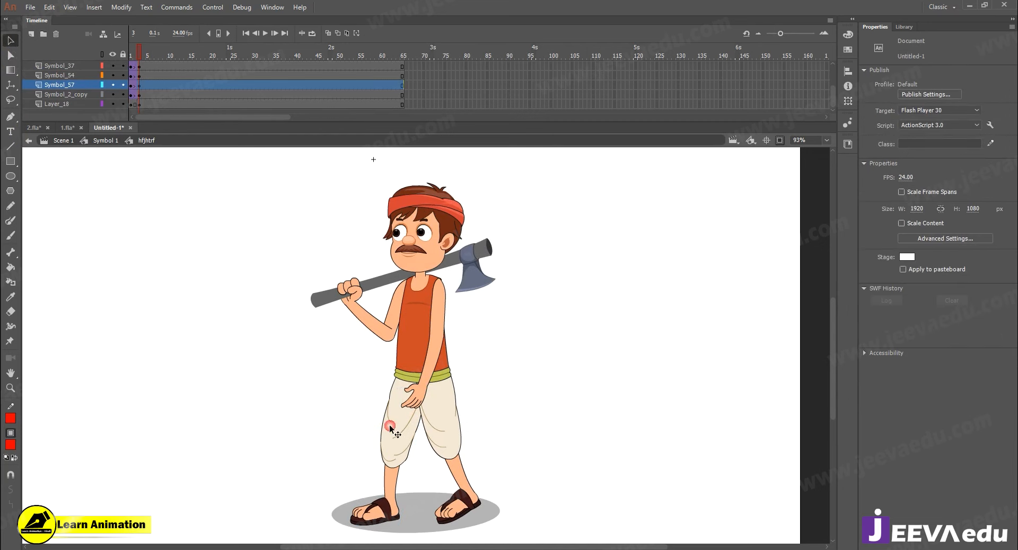
Set the front leg's looping option to Single Frame so it holds frame 3
left_click(390, 428)
left_click(936, 194)
left_click(921, 225)
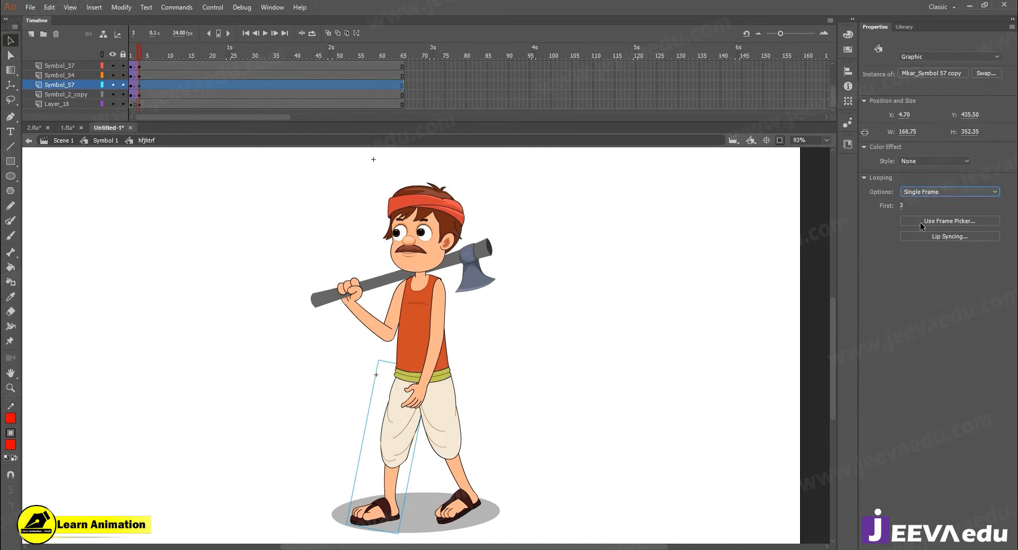
Open the back leg symbol bebn, insert keyframes at frame 3, remove the frames after it and extend the layers to about frame 82
left_click(441, 434)
mouse_move(151, 49)
left_mouse_down()
mouse_move(158, 55)
mouse_move(138, 59)
left_mouse_up()
left_click(447, 441)
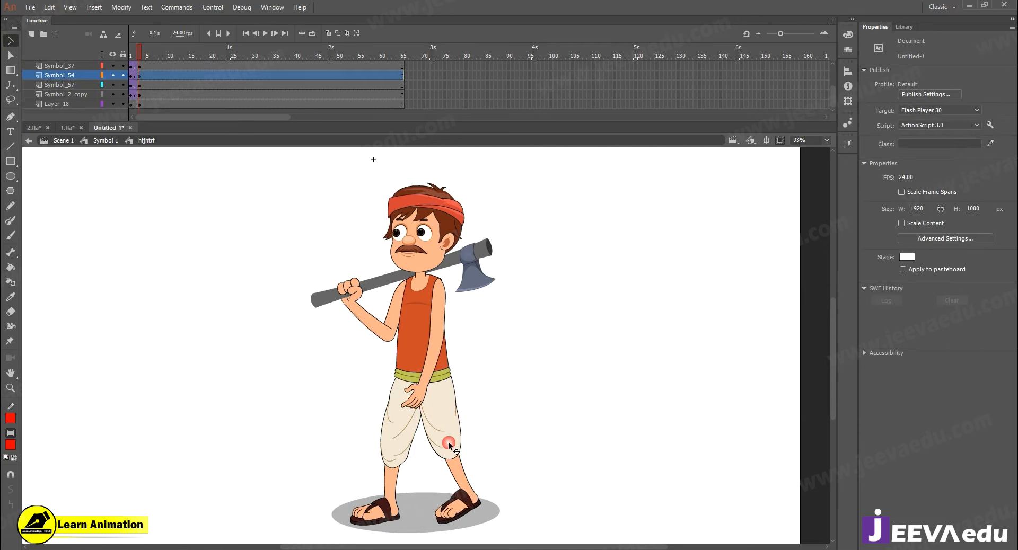
double_click(447, 443)
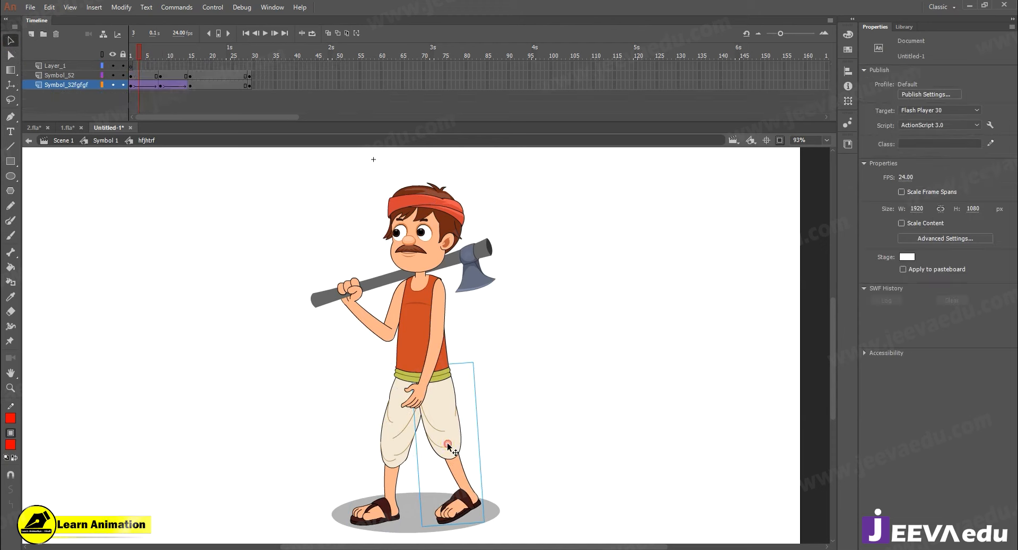
key("F6")
left_click_drag(141, 88, 310, 120)
key("shift+F5")
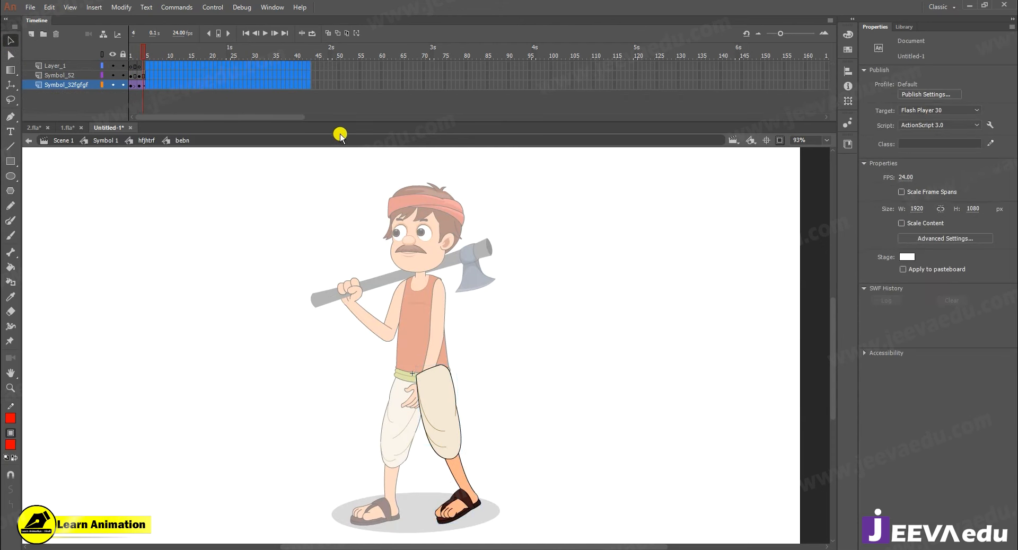
key("F5")
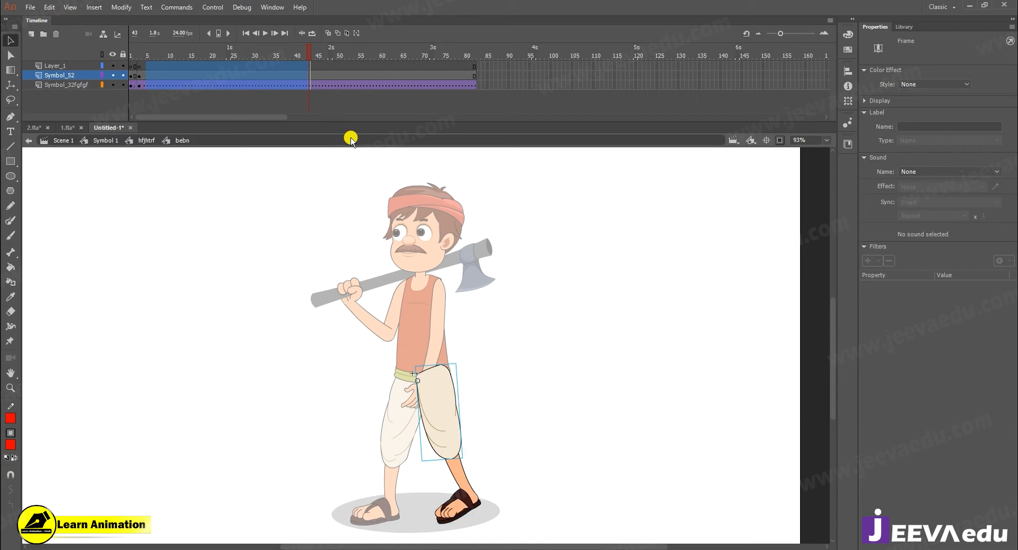
Remove the tween from the extended Symbol_32fgfgf layer and return to the hfjhtrf symbol
right_click(337, 83)
left_click(351, 107)
left_click_drag(351, 105, 194, 99)
left_click(121, 129)
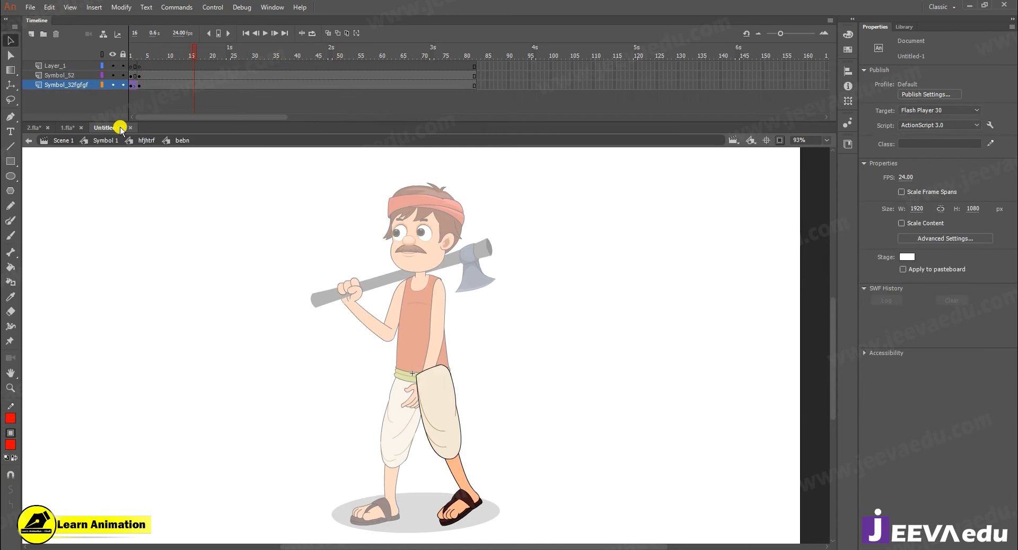
left_click(132, 145)
Set the hanging arm's looping option to Single Frame at frame 3
left_click_drag(168, 52, 139, 78)
left_click(396, 321)
left_click(430, 353)
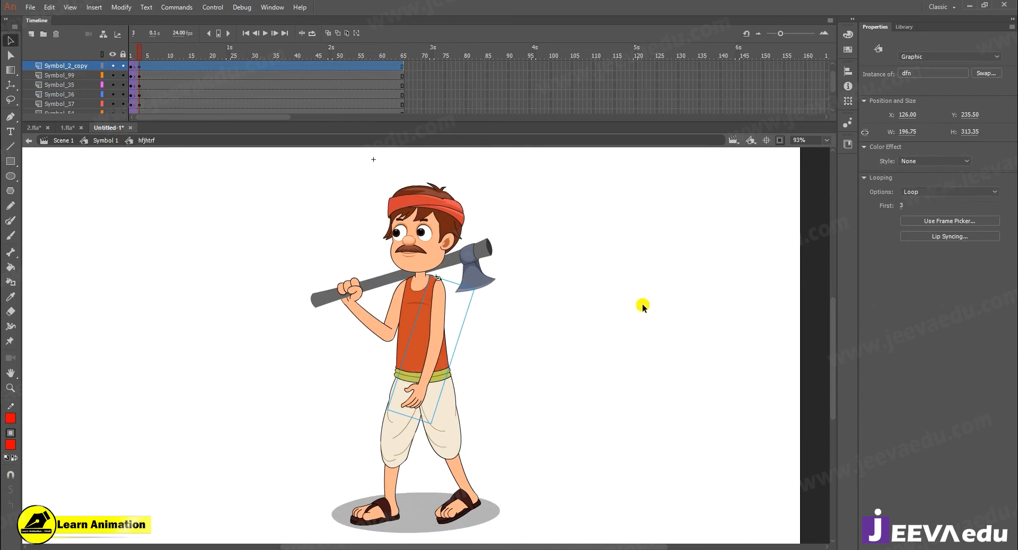
left_click(948, 192)
left_click(925, 225)
left_click(335, 39)
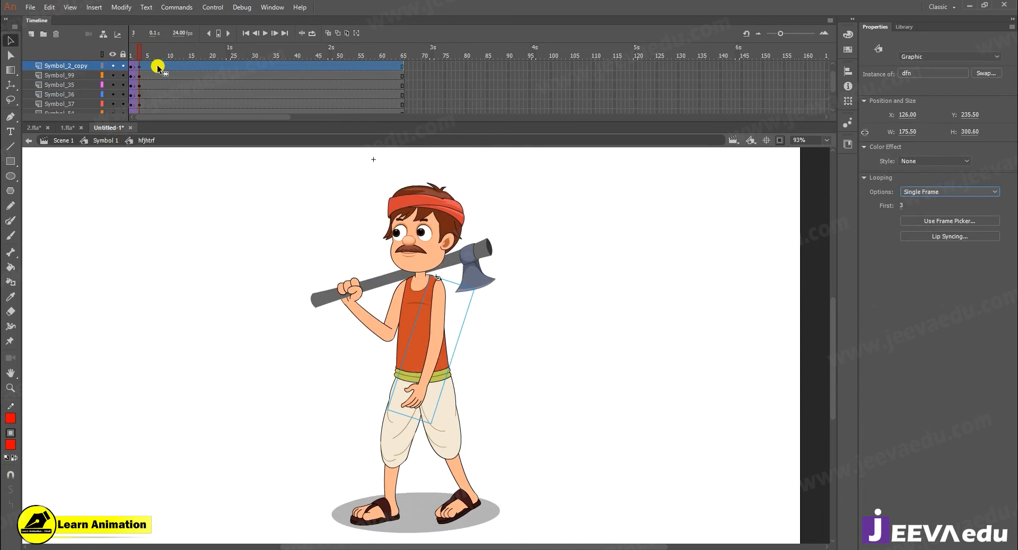
Insert keyframes at frame 9 on all the layers of the woodcutter symbol
scroll(157, 67, "up", 1)
left_click_drag(145, 56, 167, 59)
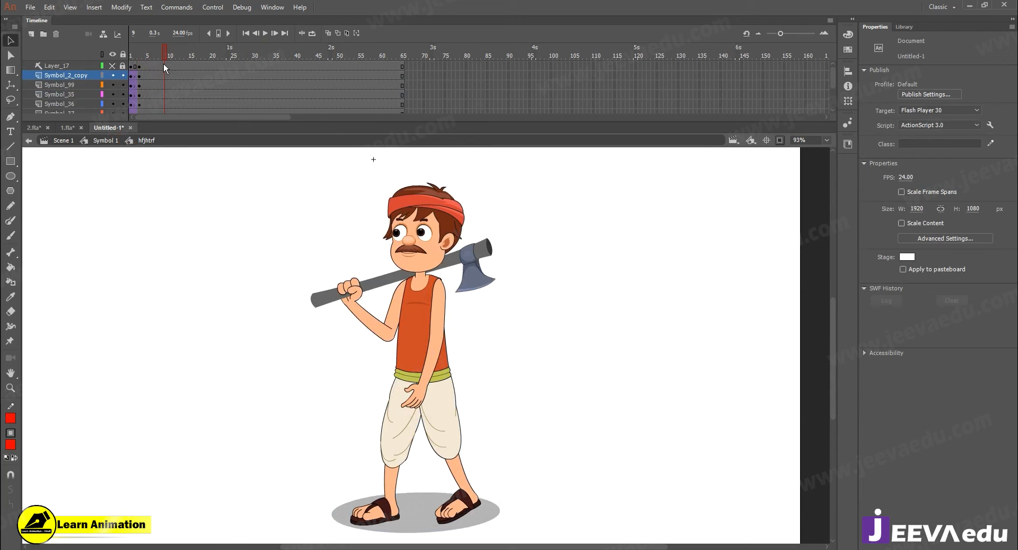
left_click(167, 69)
left_click(154, 68)
left_click(164, 67)
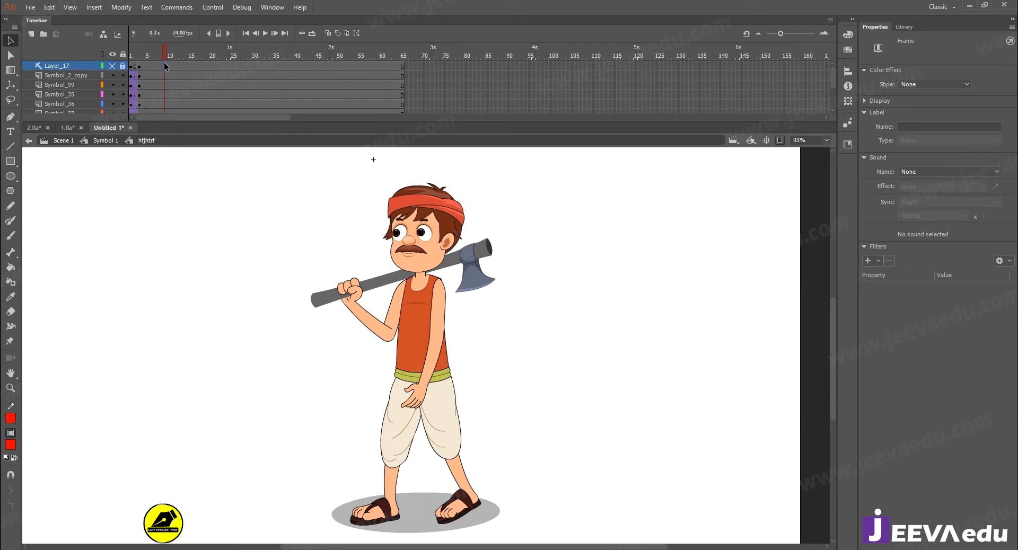
scroll(164, 109, "down", 3)
left_click(153, 105)
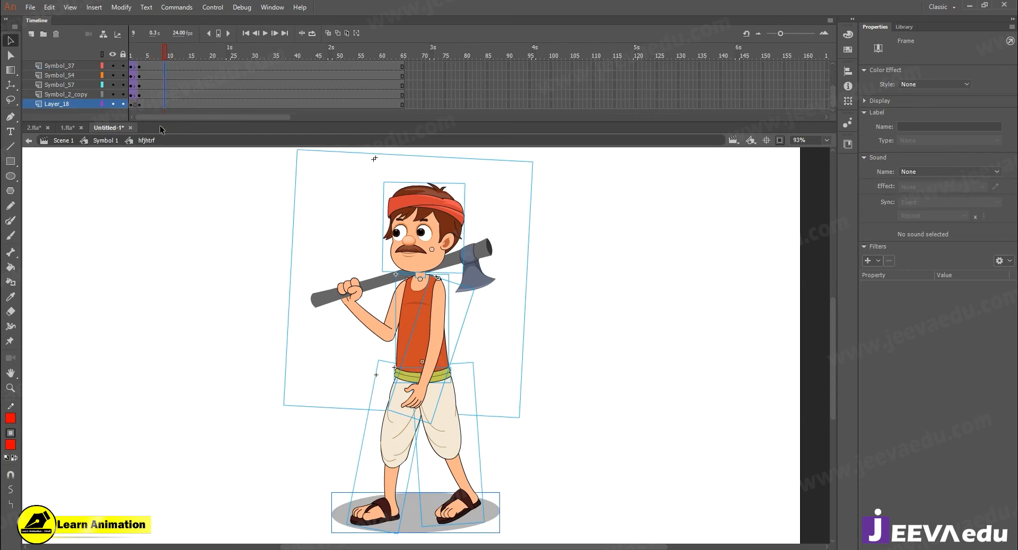
Create classic tweens between frames 3 and 9 on all layers, accepting the conversion to symbols
left_click_drag(151, 107, 144, 39)
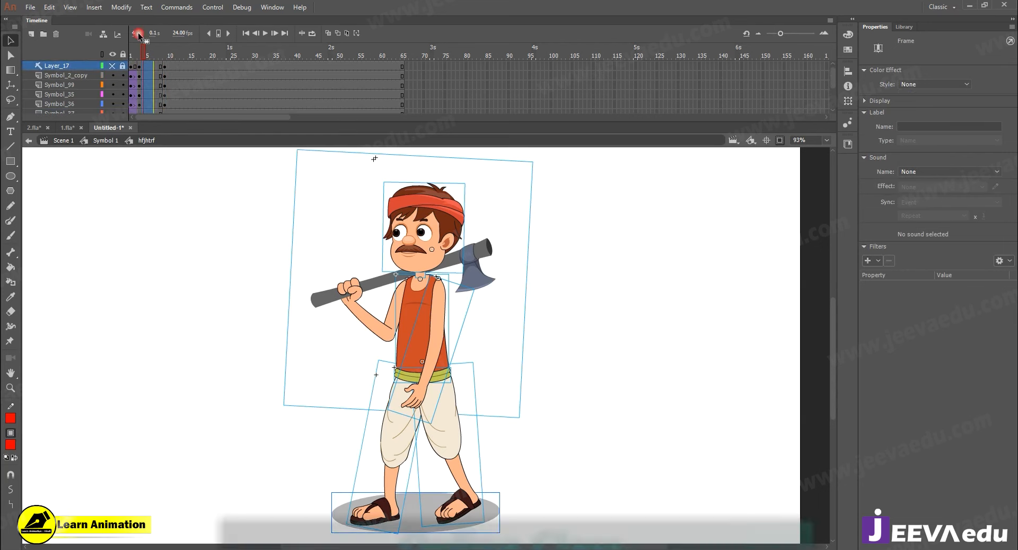
right_click(149, 75)
left_click(180, 103)
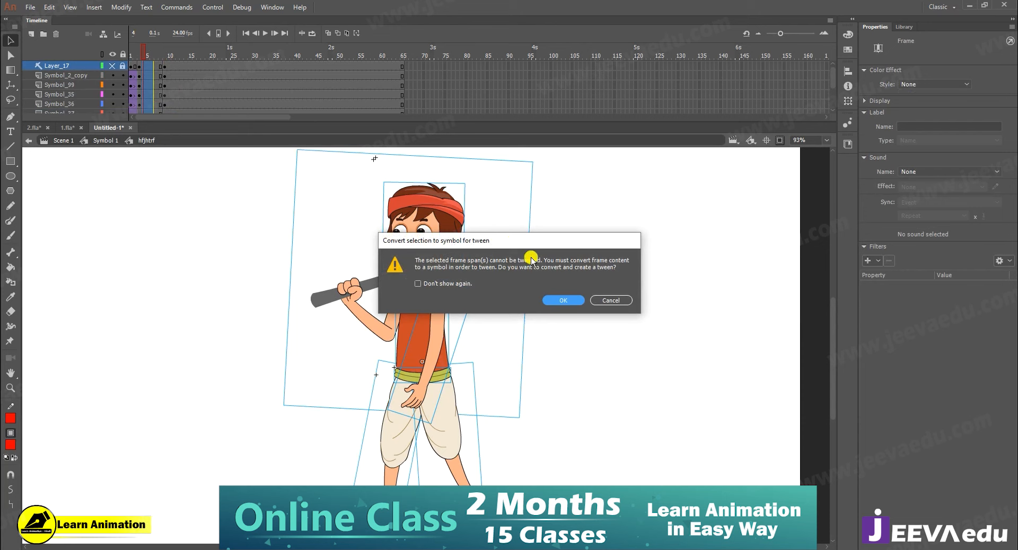
left_click(562, 301)
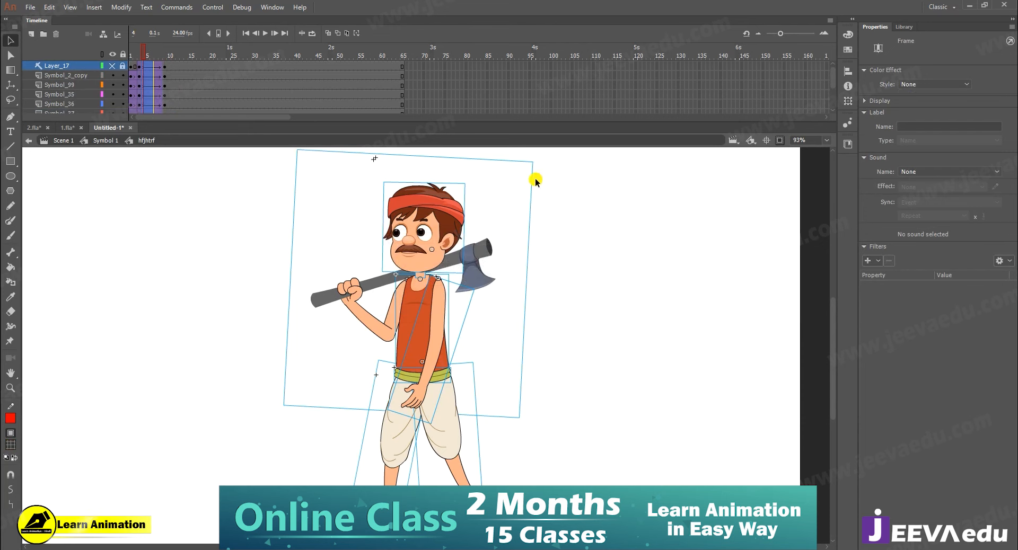
At frame 9, place the transformation point of all body parts at the feet and tilt the woodcutter slightly toward the side he faces
left_click(166, 62)
left_click(165, 59)
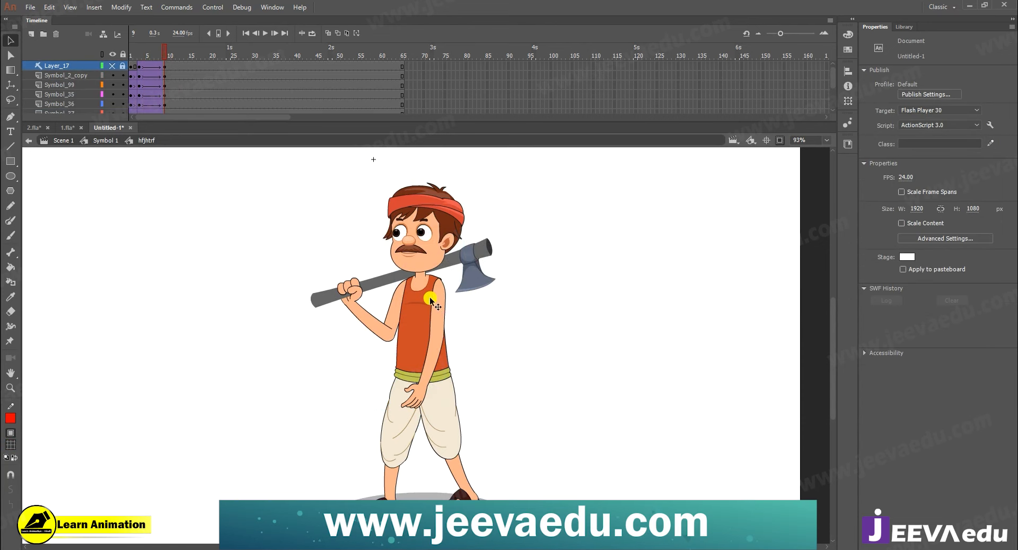
left_click_drag(343, 189, 515, 443)
key("q")
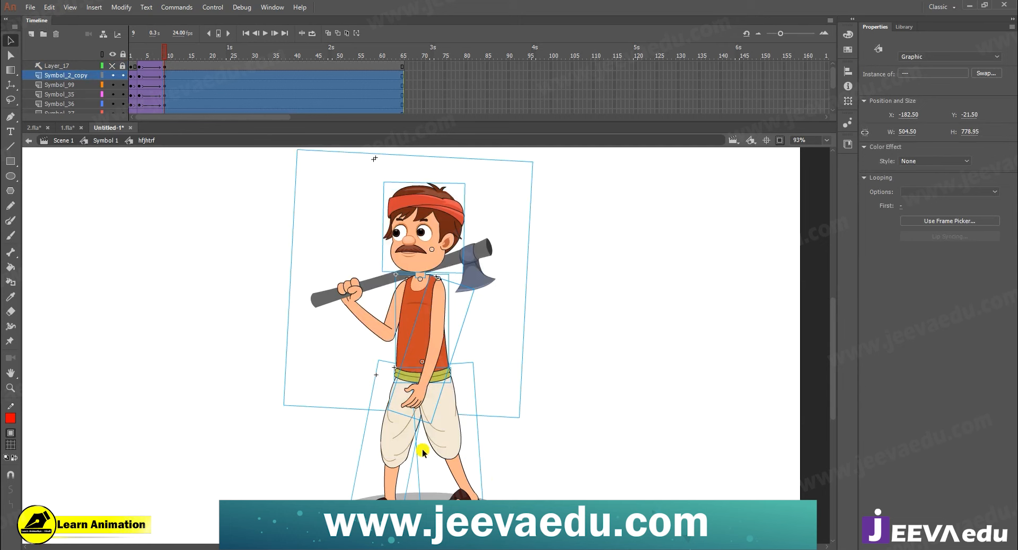
left_click(409, 345)
left_click_drag(408, 345, 409, 532)
left_click_drag(536, 148, 522, 152)
left_click(558, 212)
Rotate the back leg in beside the front leg at frame 9 and turn the front leg slightly to match
left_click(442, 431)
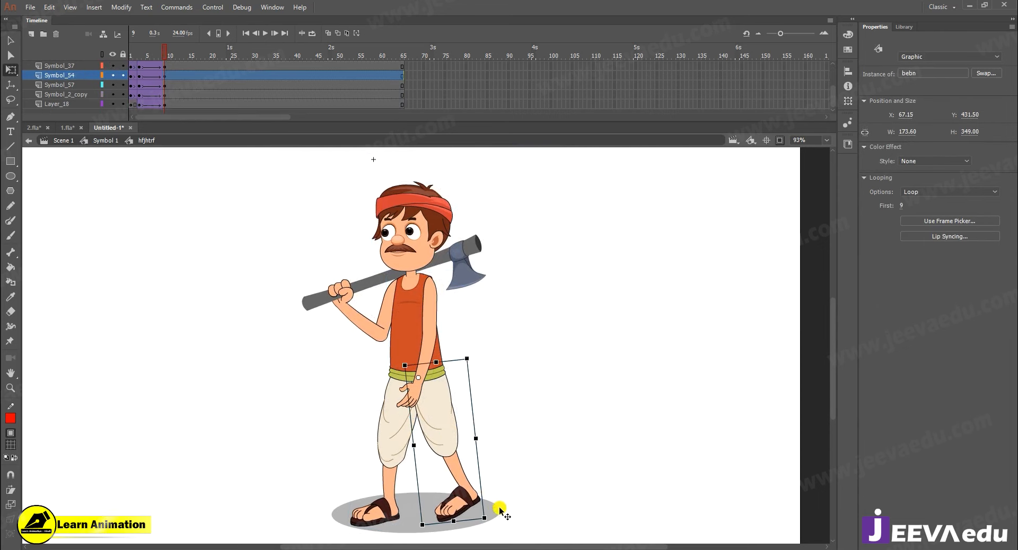
left_click_drag(492, 525, 442, 532)
left_click_drag(163, 61, 164, 84)
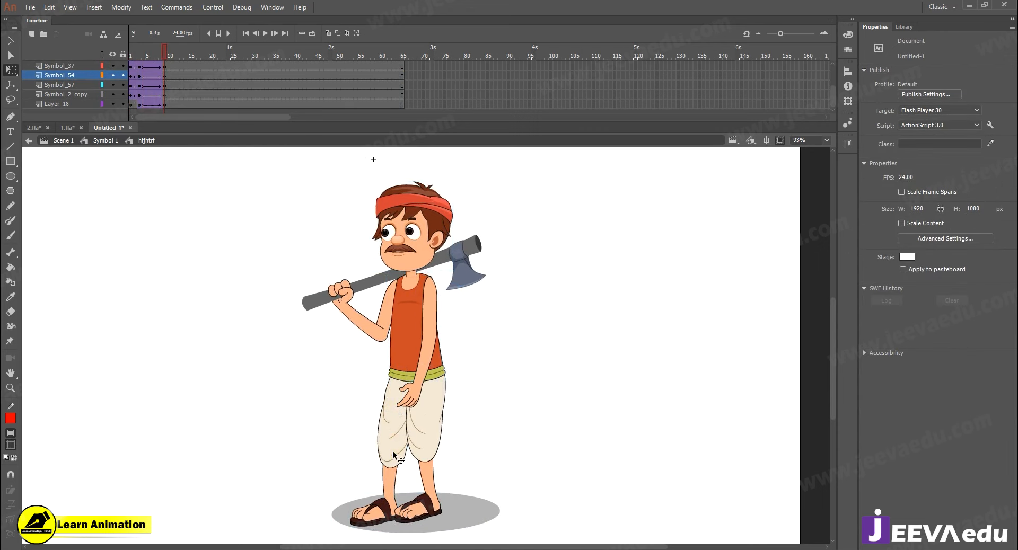
left_click(419, 511)
left_click_drag(405, 533, 409, 536)
At frame 9, tilt the woodcutter's body parts slightly further toward the side he faces and rotate the head slightly back
left_click_drag(311, 174, 519, 450)
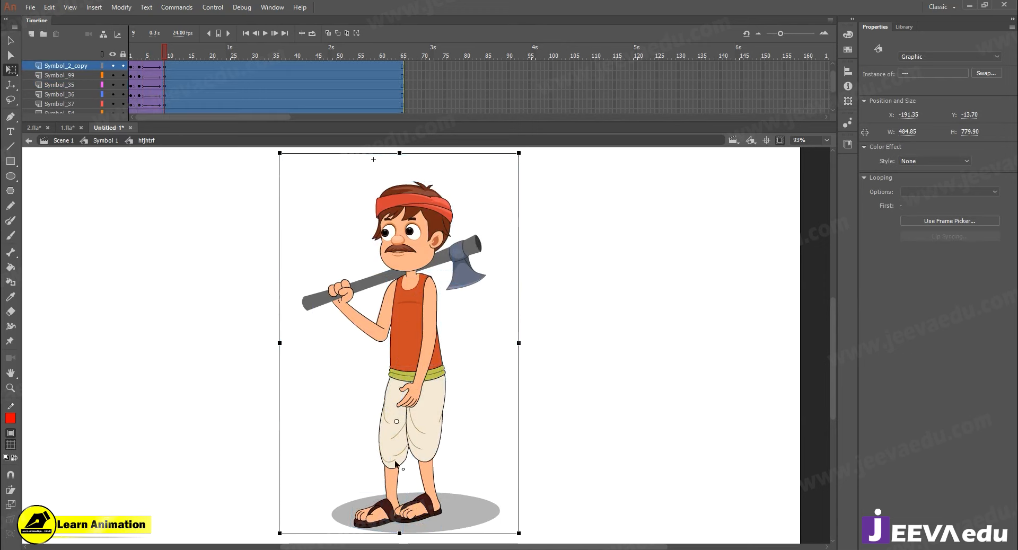
left_click_drag(520, 152, 511, 152)
left_click(481, 193)
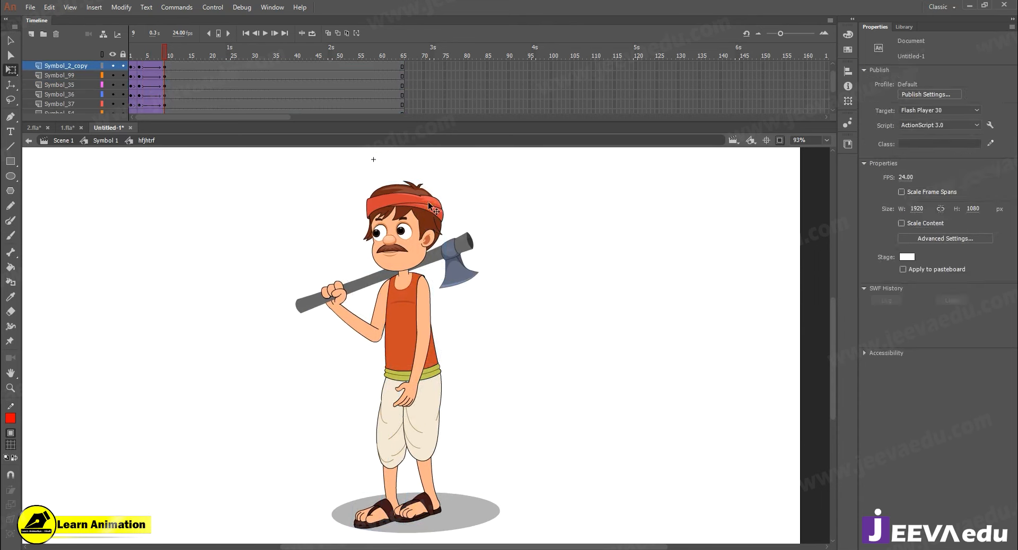
left_click(427, 201)
left_click_drag(448, 176, 455, 179)
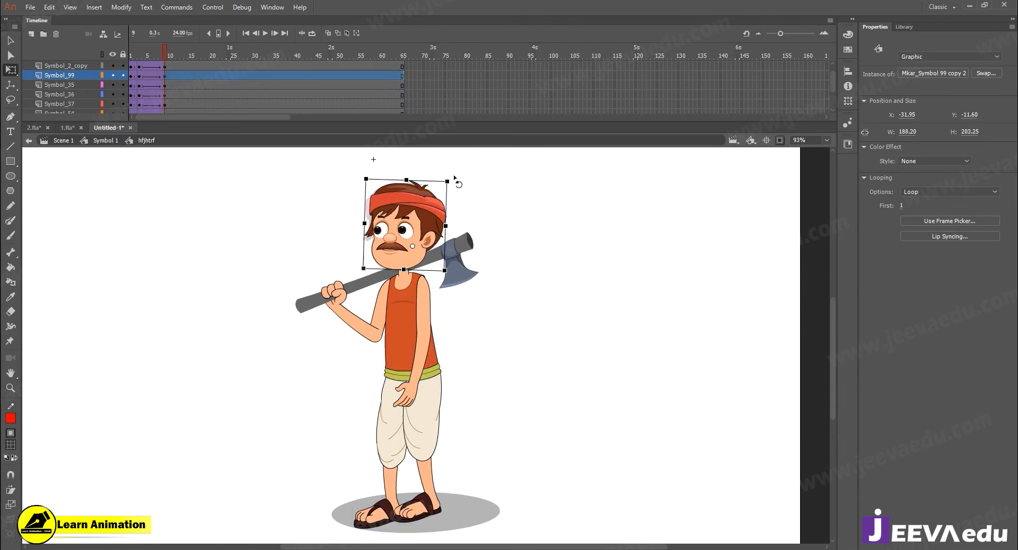
Swing the hanging arm back beside the body at frame 9 and rotate the axe-carrying arm slightly
left_click(421, 371)
left_click_drag(431, 425, 457, 427)
left_click(357, 320)
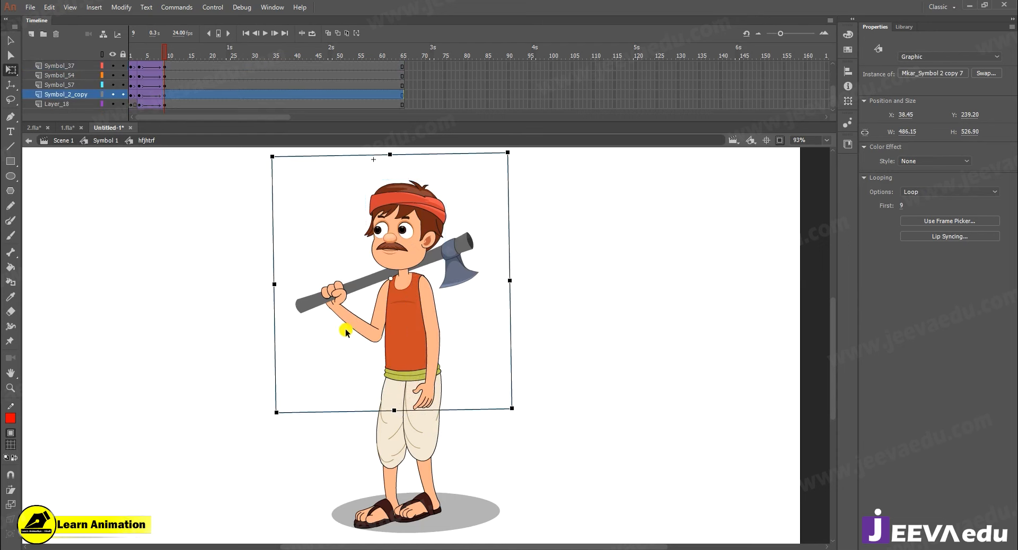
left_click_drag(285, 418, 281, 420)
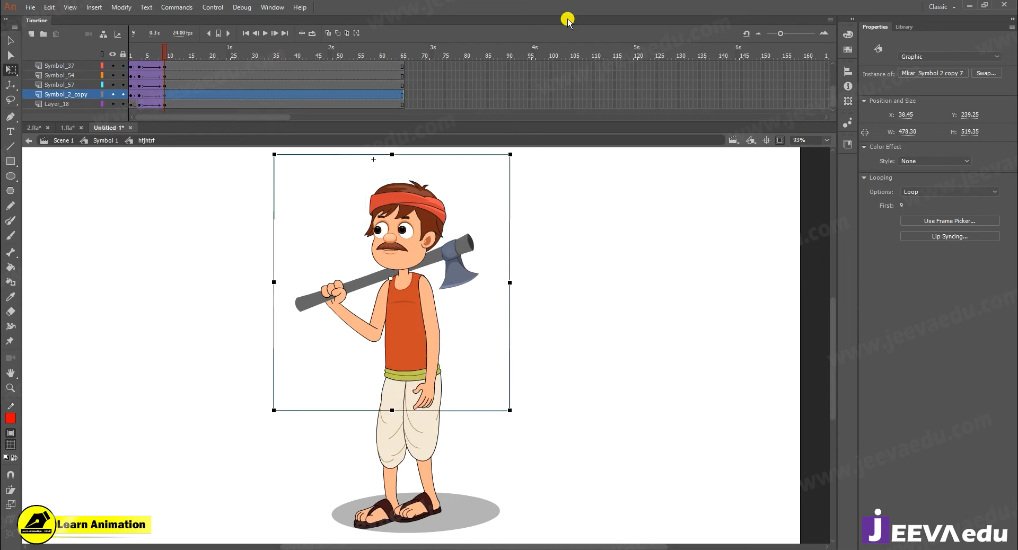
left_click_drag(153, 47, 165, 80)
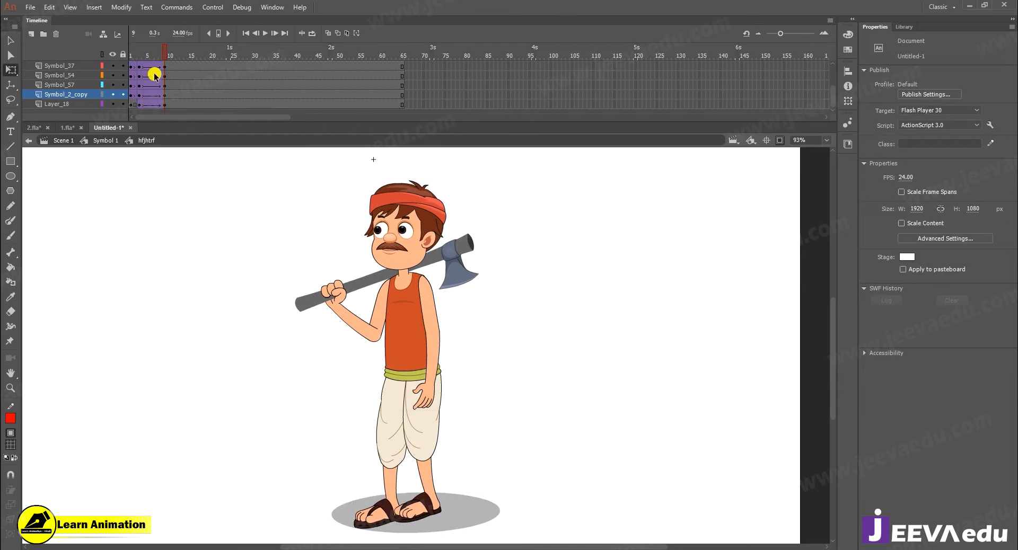
Inside the back leg symbol, add a keyframe at frame 9 on the lower leg layer and a classic tween leading to it
left_click(416, 440)
double_click(419, 442)
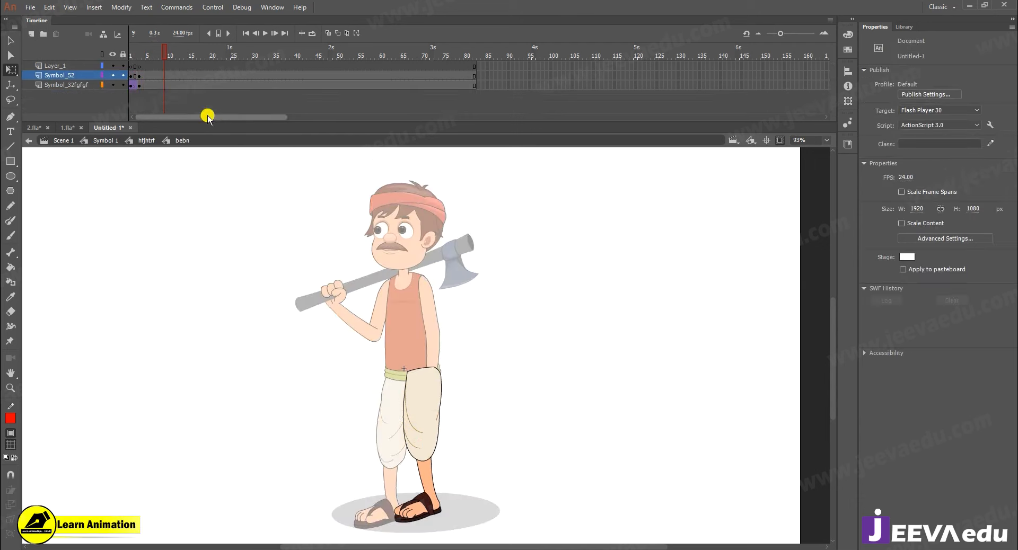
left_click(161, 86)
right_click(147, 85)
left_click(159, 115)
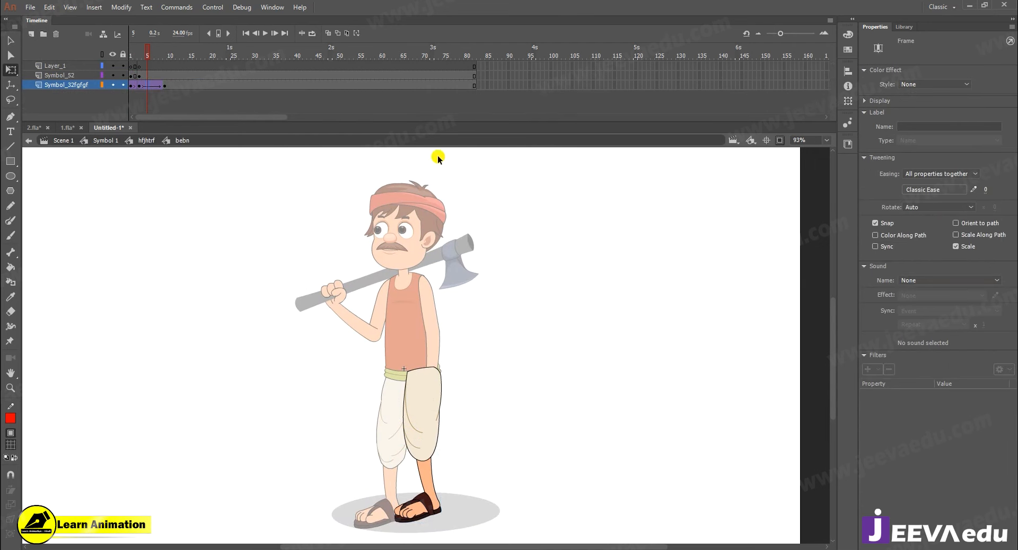
Bend the lower leg backward at frame 9, then rotate the whole back leg forward behind the front leg in the woodcutter symbol
left_click(165, 85)
left_click_drag(444, 513, 471, 494)
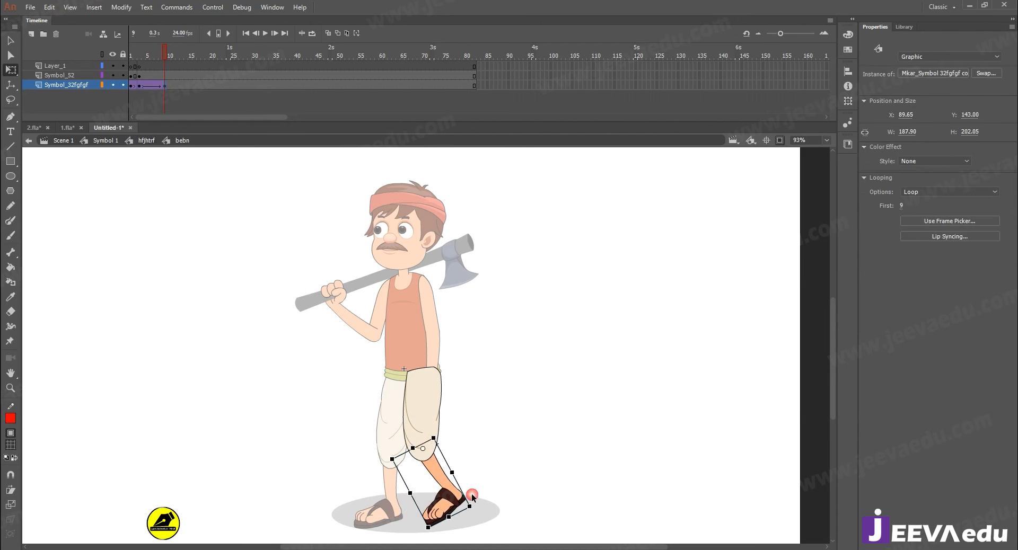
double_click(500, 452)
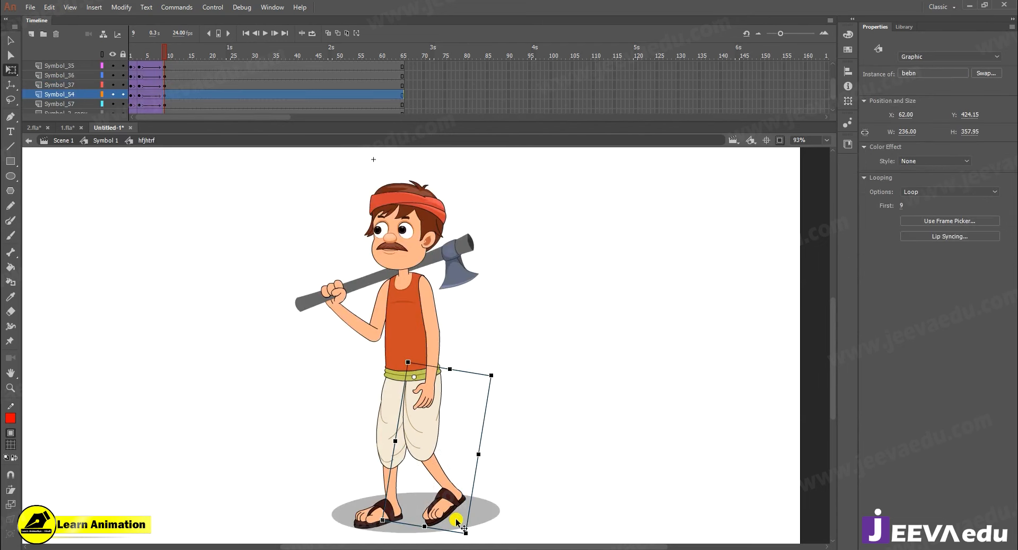
left_click_drag(469, 531, 440, 541)
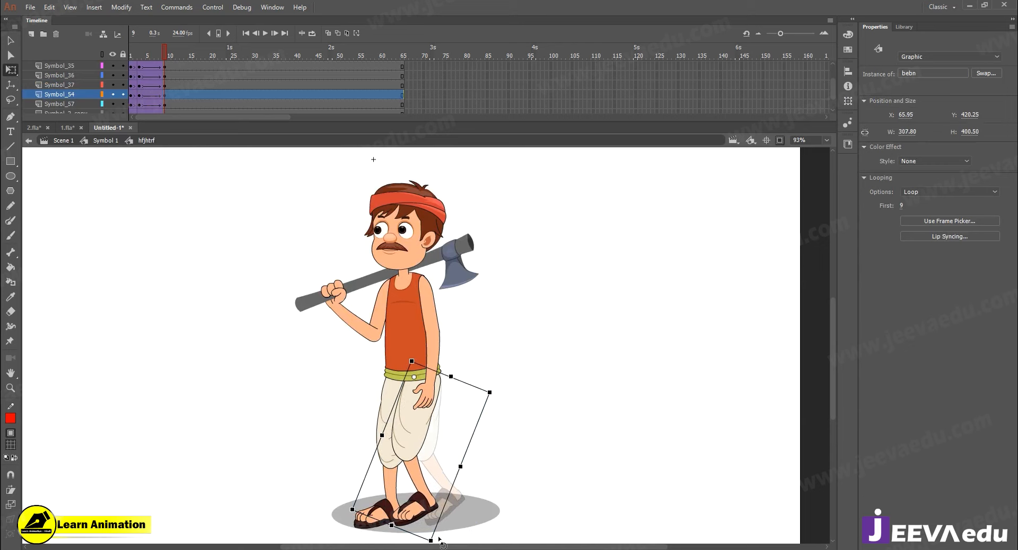
Place the transformation point of all body parts at the feet and lean the woodcutter slightly forward at frame 9
left_click_drag(297, 166, 504, 425)
scroll(539, 356, "down", 3)
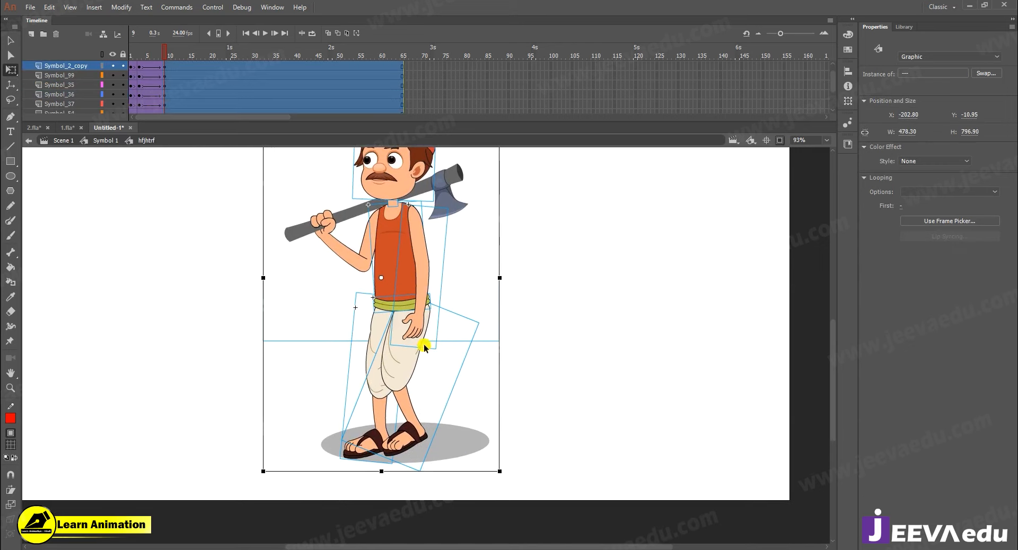
left_click_drag(386, 323, 378, 454)
left_click_drag(491, 313, 514, 355)
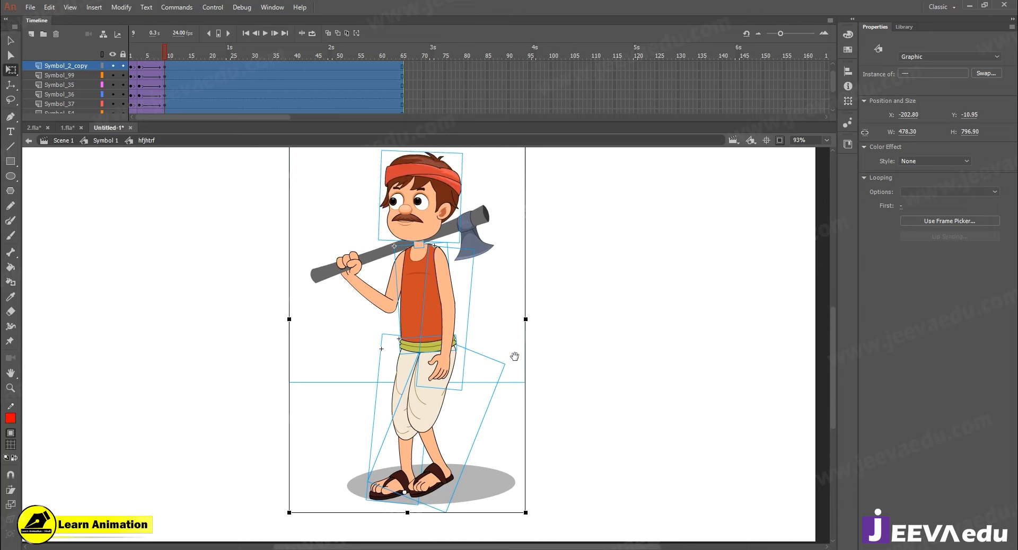
left_click_drag(527, 236, 571, 248)
left_click_drag(546, 176, 537, 174)
left_click_drag(570, 256, 569, 244)
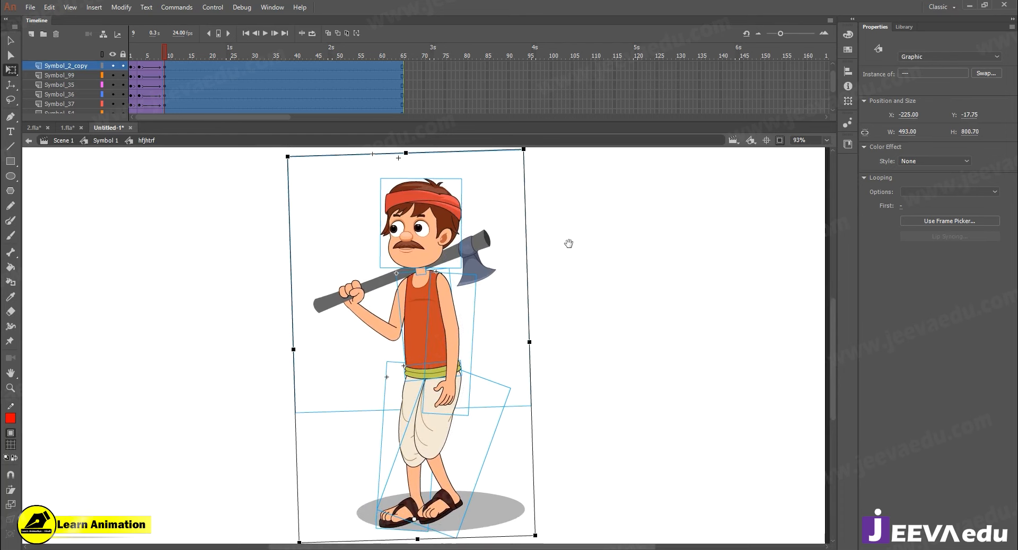
left_click(573, 320)
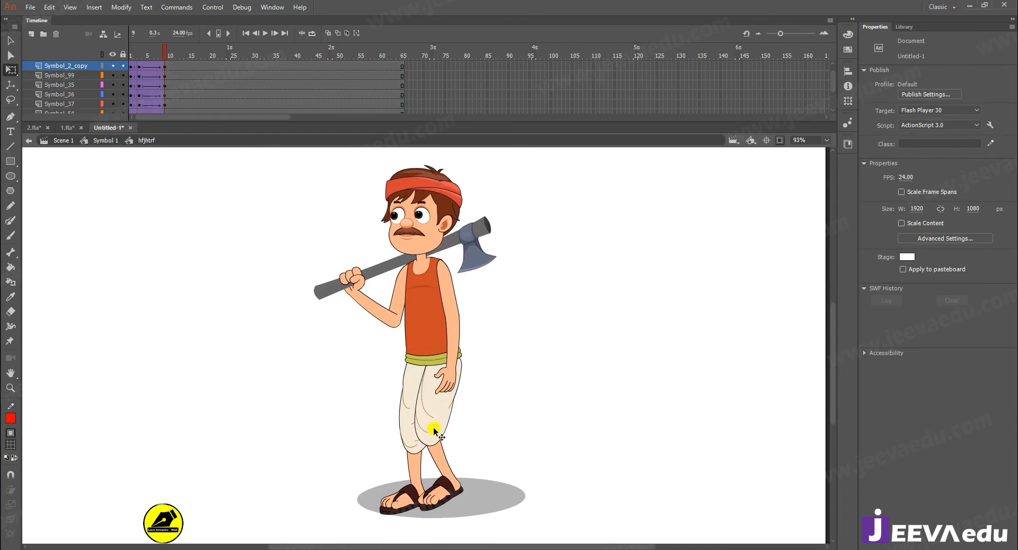
Play back the settling motion and rotate the back leg slightly closer to the front leg
key("Return")
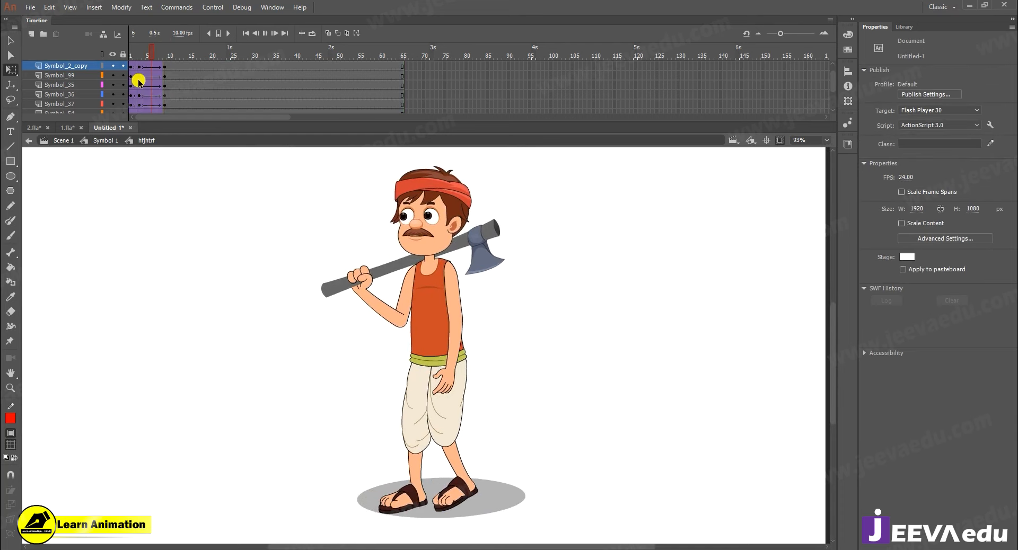
key("Return")
left_click_drag(158, 62, 187, 62)
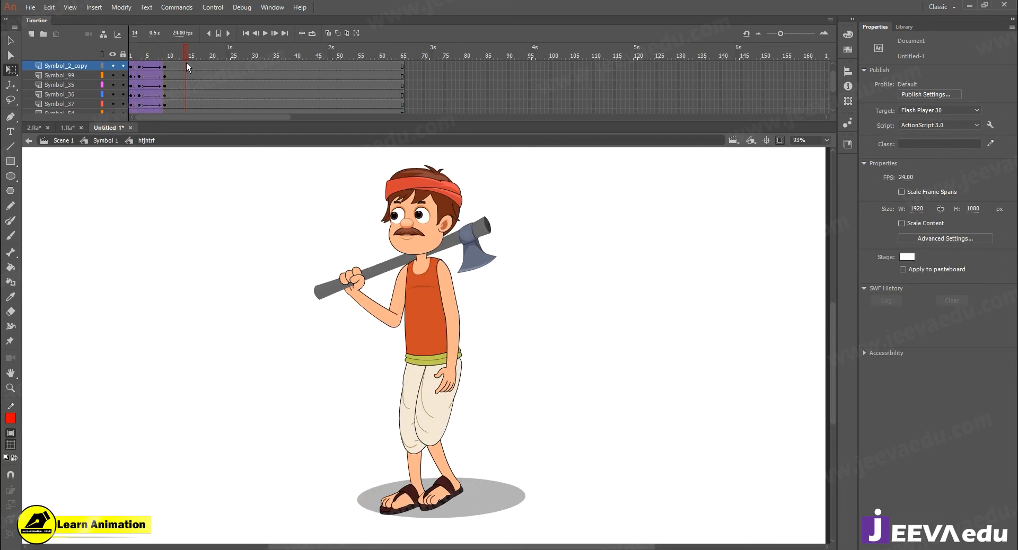
left_click(438, 453)
left_click_drag(459, 531, 455, 534)
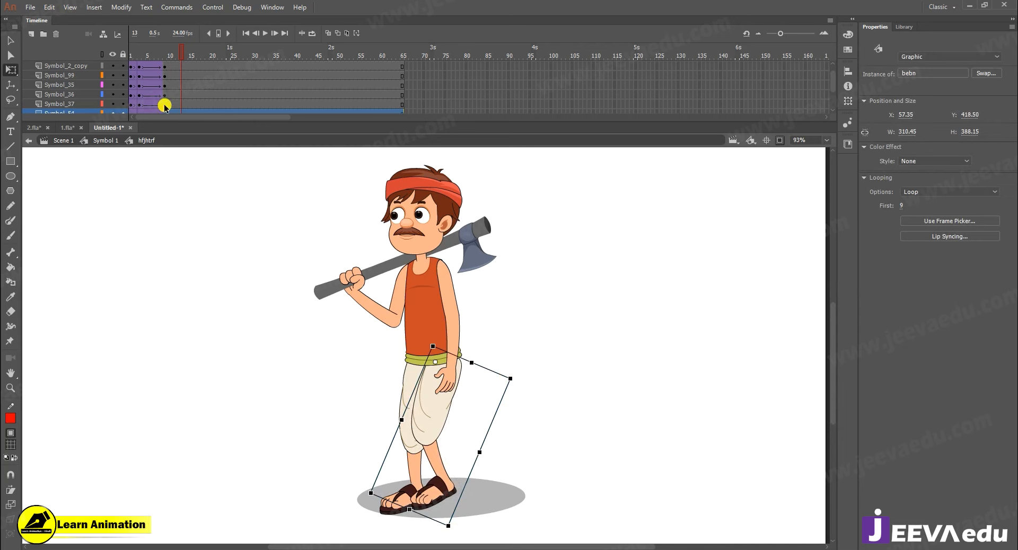
left_click_drag(165, 55, 171, 80)
left_click(214, 159)
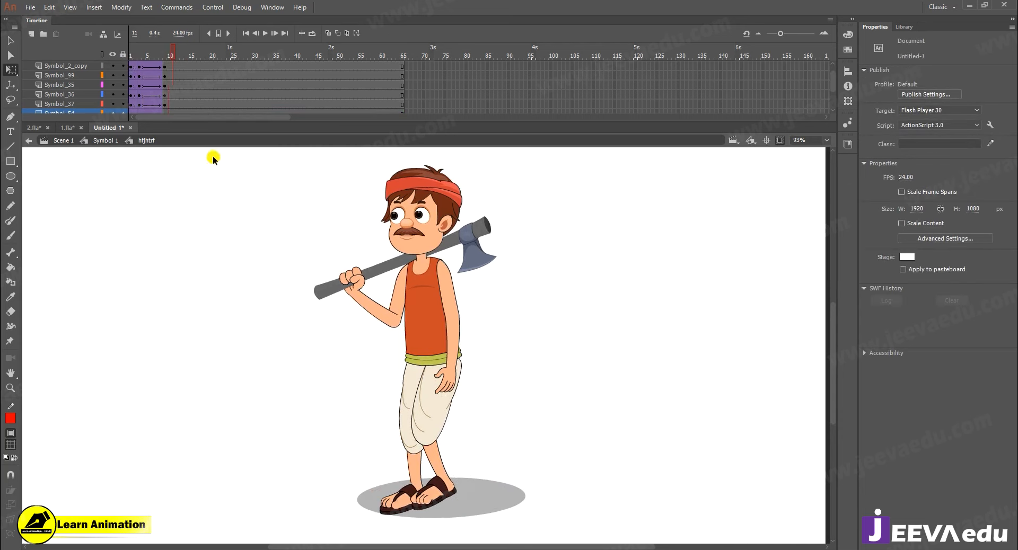
Insert keyframes at frame 15 on all the woodcutter's layers and create classic tweens between frames 9 and 15
scroll(192, 75, "up", 1)
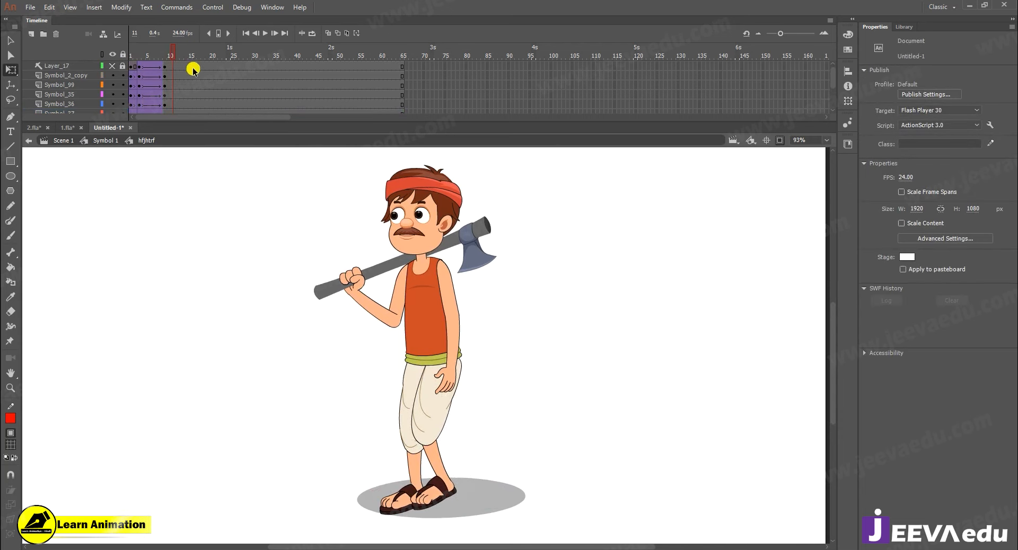
left_click_drag(192, 99, 177, 37)
key("F6")
right_click(175, 74)
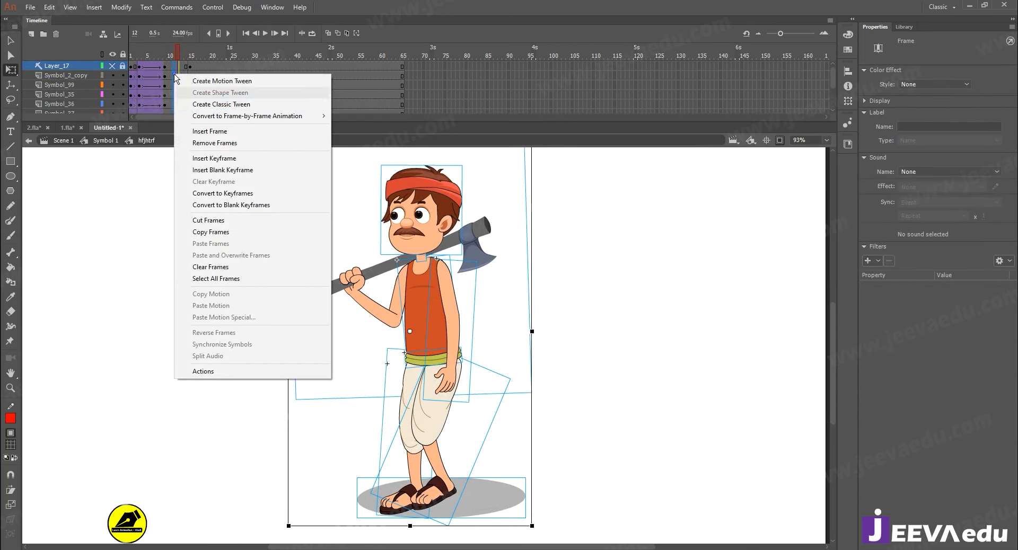
left_click(203, 104)
At frame 15, place the transformation point of all body parts at the feet and tilt the woodcutter slightly back toward upright
left_click(188, 56)
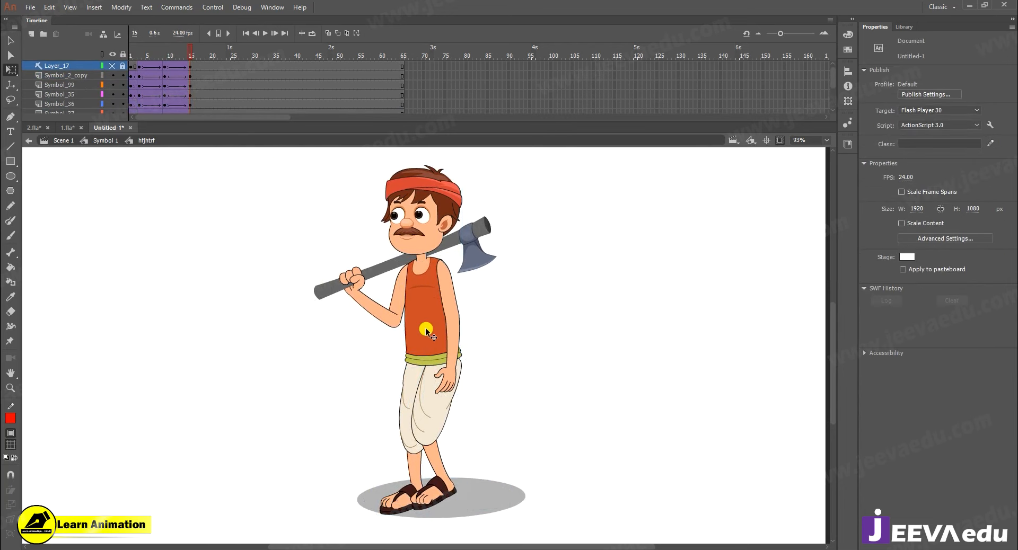
left_click_drag(329, 169, 526, 396)
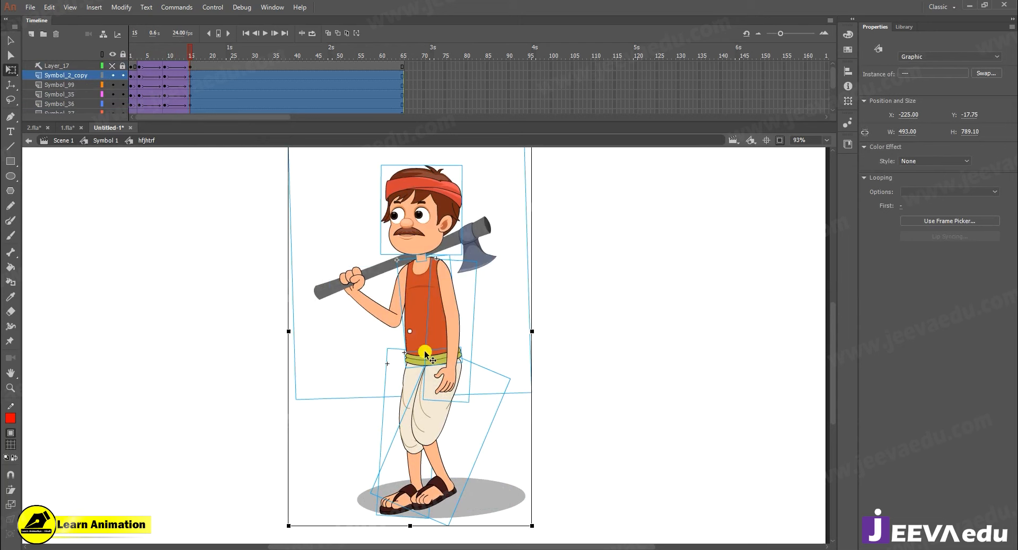
left_click_drag(410, 335, 418, 510)
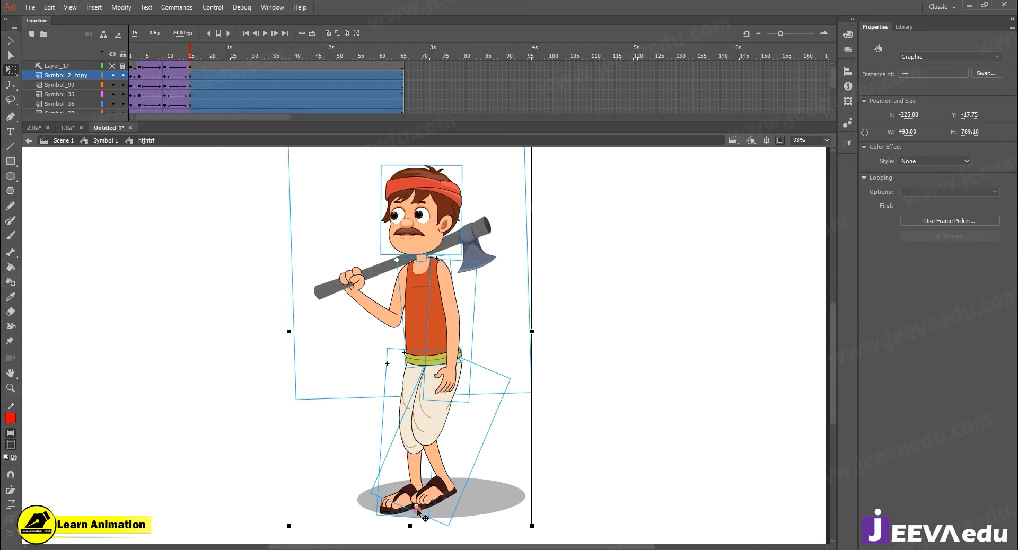
left_click_drag(563, 221, 566, 271)
left_click_drag(543, 188, 546, 191)
scroll(570, 328, "down", 3)
left_click(570, 328)
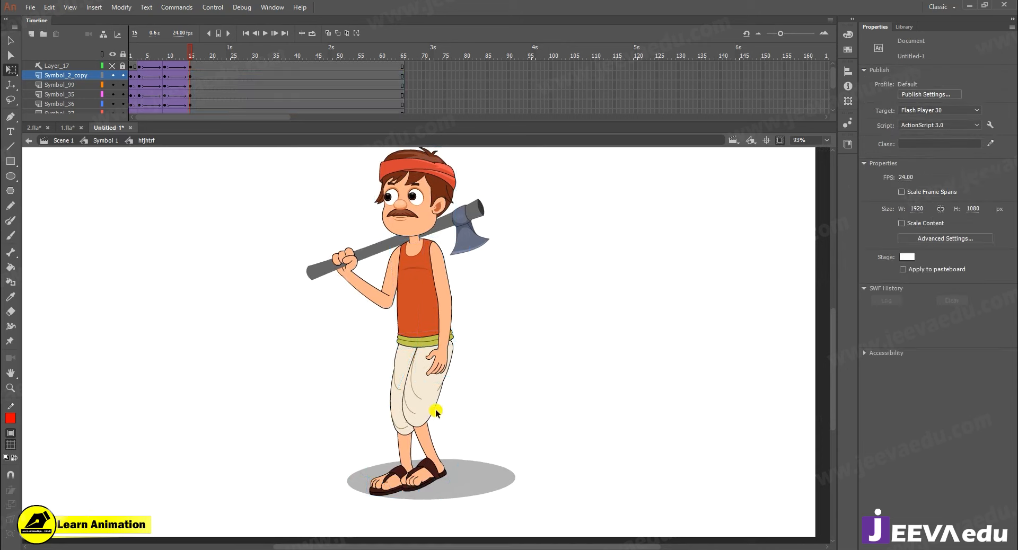
Rotate the back leg backward at frame 15 so its thigh hangs nearly straight
left_click(442, 409)
left_click_drag(444, 510, 479, 513)
left_click(457, 469)
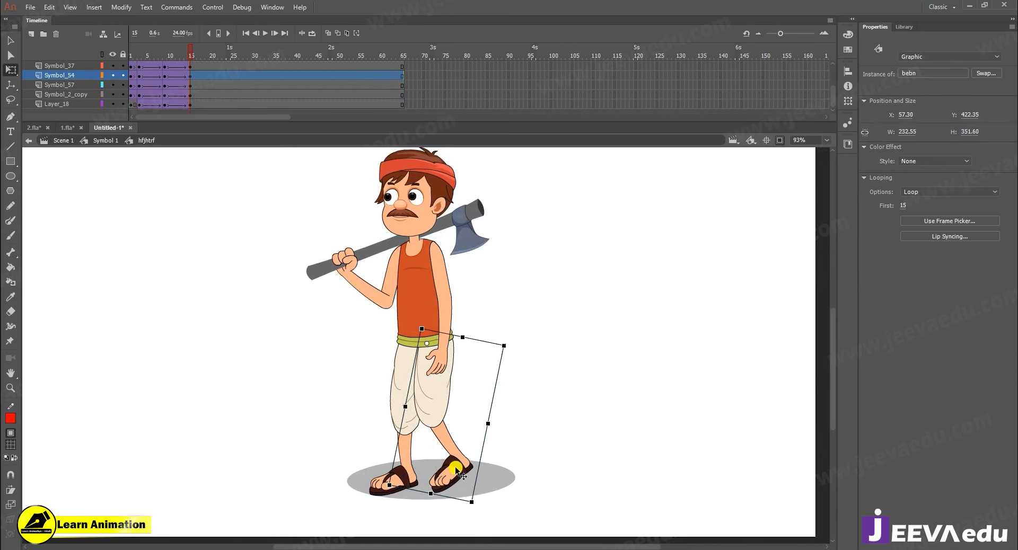
Inside the back leg symbol, add a lower leg keyframe at frame 15 and a classic tween from frame 9
double_click(458, 469)
left_click(190, 85)
key("F6")
right_click(190, 85)
left_click(200, 99)
Straighten the lower leg at frame 15 and adjust the whole back leg so the woodcutter stands with both feet on the ground
left_click(447, 466)
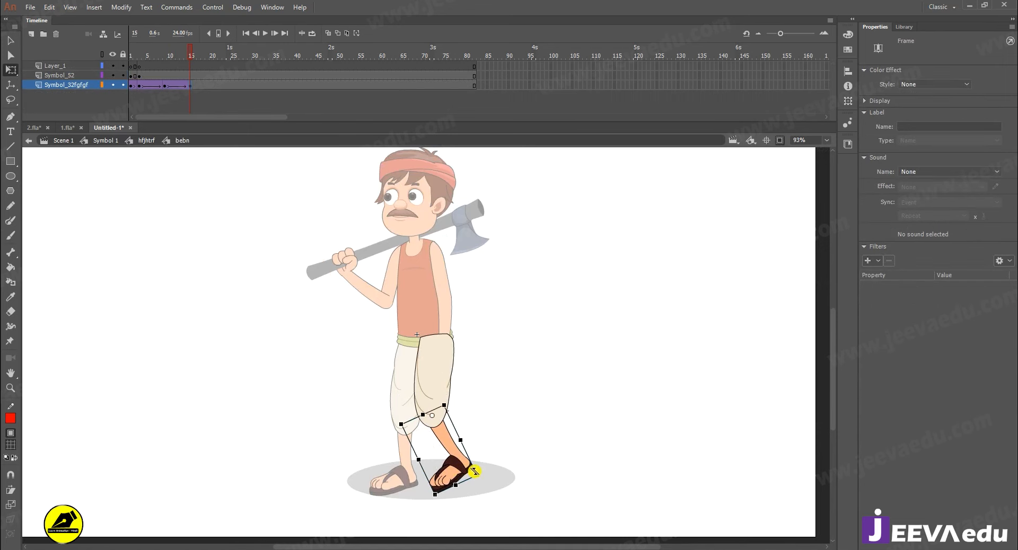
left_click_drag(482, 472, 453, 491)
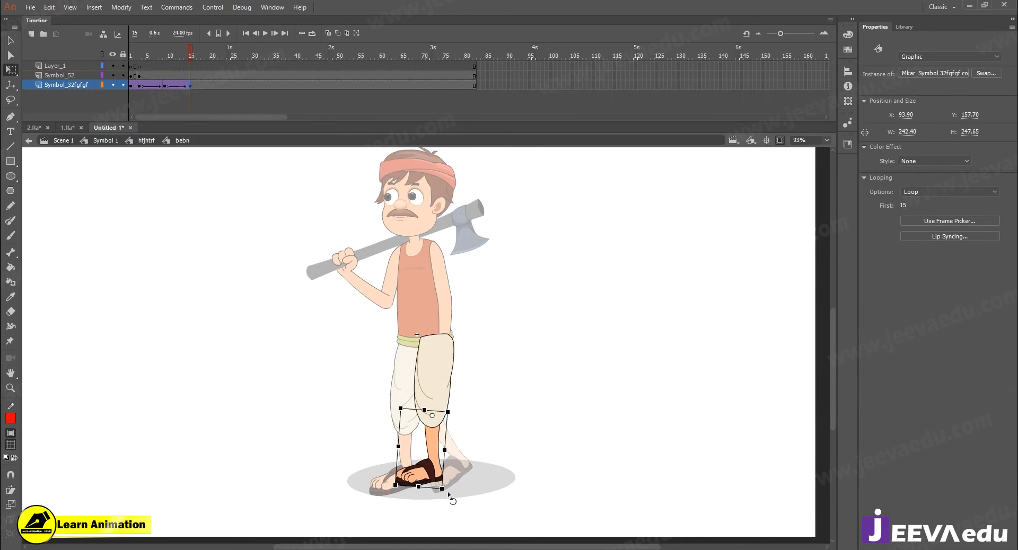
double_click(475, 446)
left_click_drag(411, 489, 466, 510)
left_click_drag(134, 60, 190, 86)
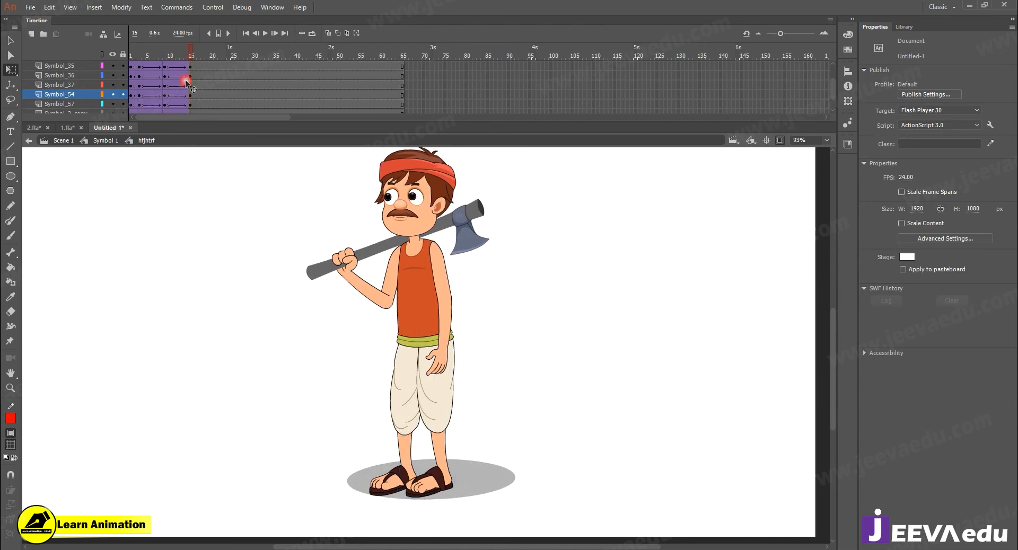
Inside the back leg symbol, set the lower leg's looping at frame 15 to Single Frame
double_click(439, 459)
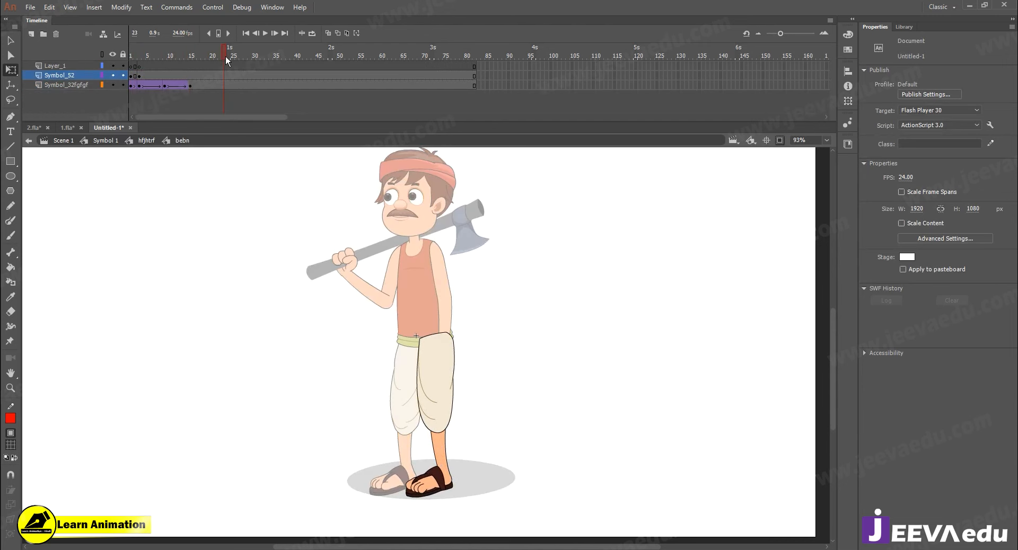
left_click_drag(199, 62, 192, 62)
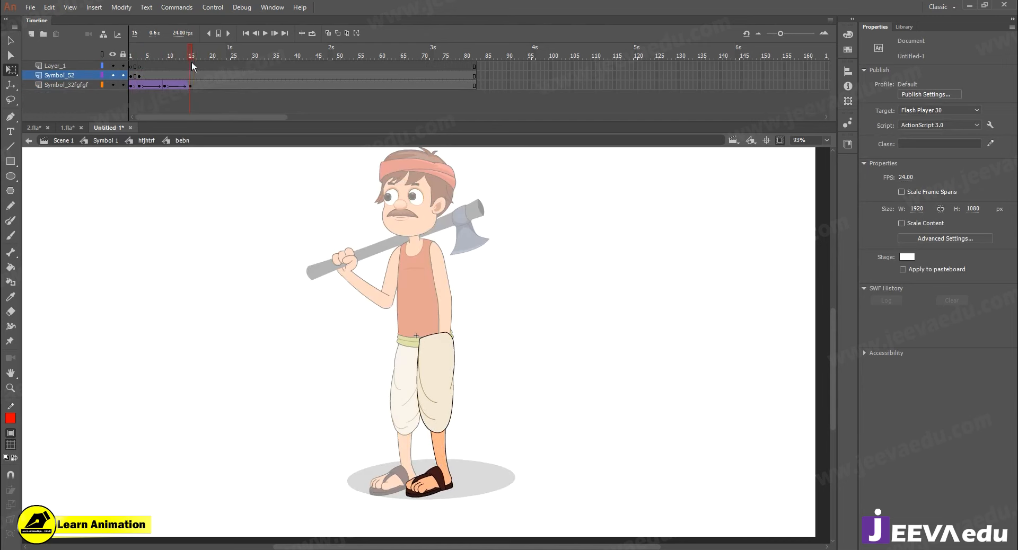
left_click(435, 481)
left_click(949, 192)
left_click(920, 225)
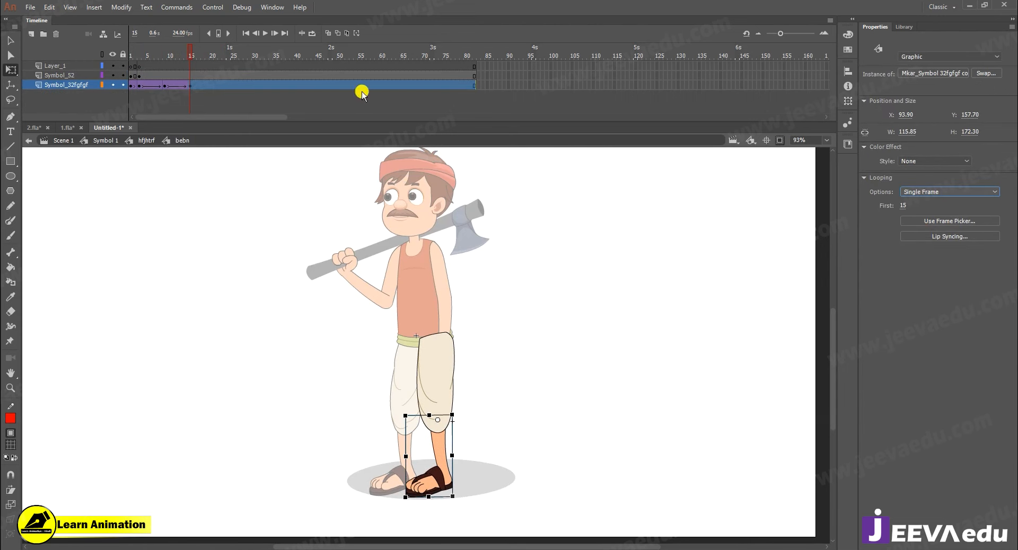
left_click(440, 484)
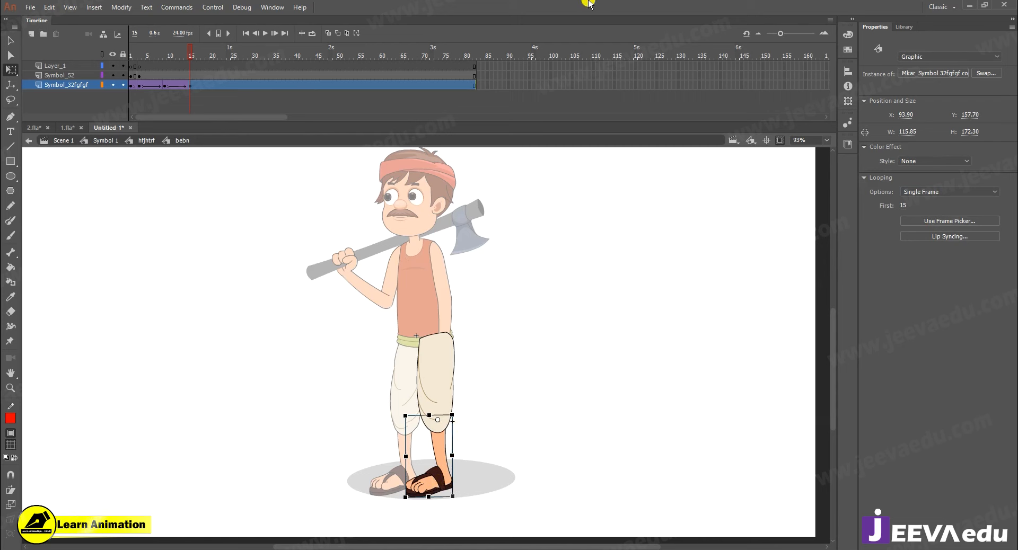
Scrub through the leg's motion around frame 15 and return to the woodcutter symbol to review the movement
left_click_drag(175, 53, 207, 69)
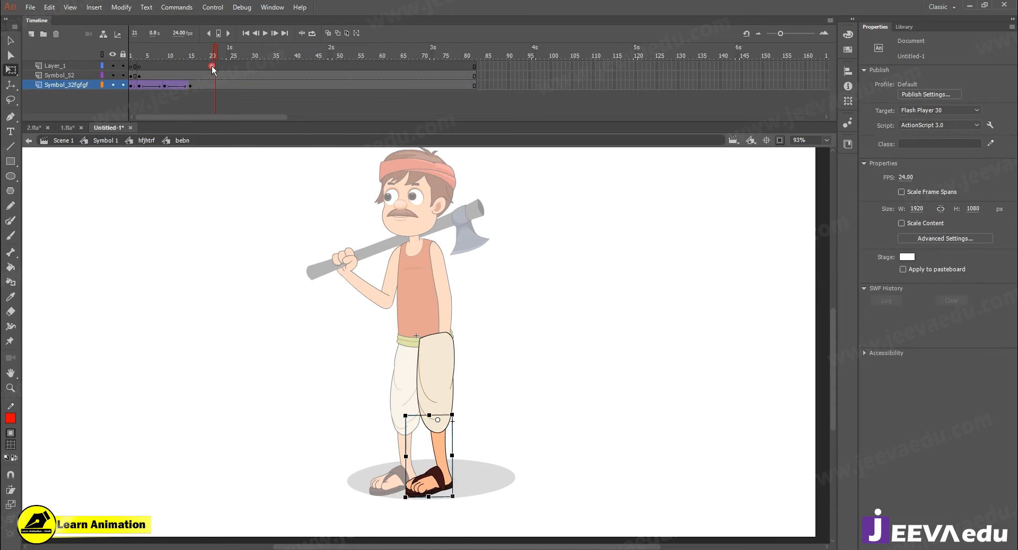
double_click(205, 355)
left_click(188, 54)
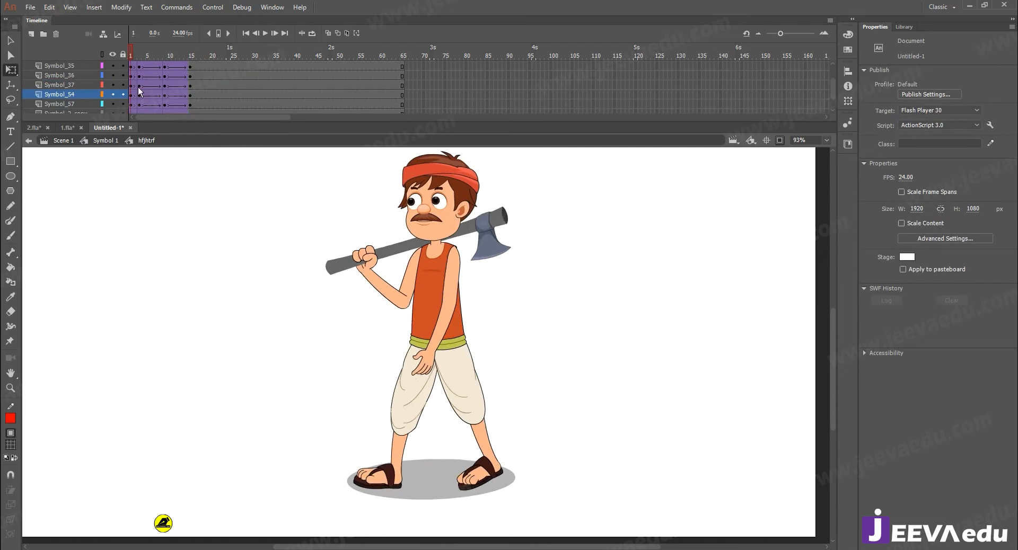
Rotate the woodcutter's hanging arm at frame 15 so it rests beside his body in the standing pose, checking it in playback
left_click_drag(194, 112, 210, 113)
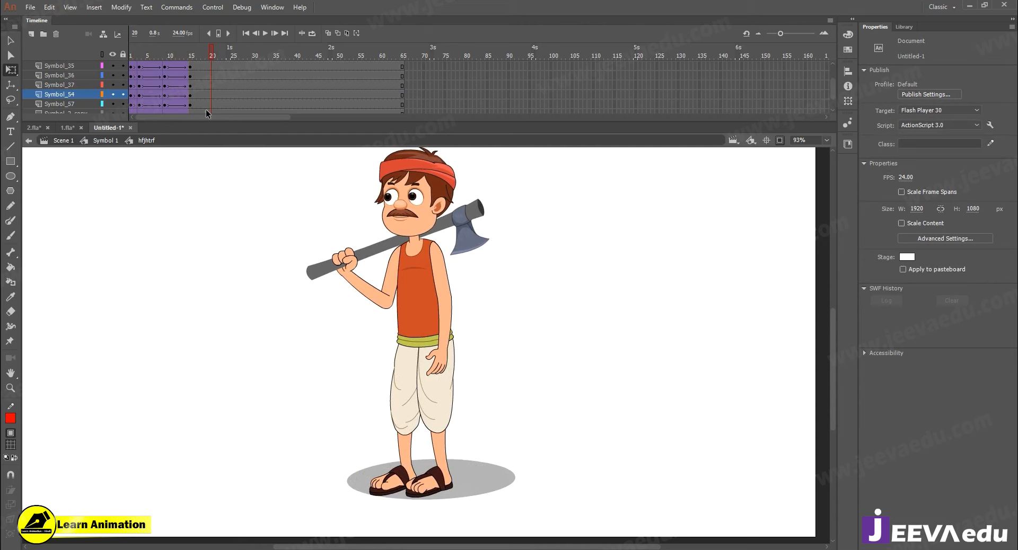
left_click(444, 338)
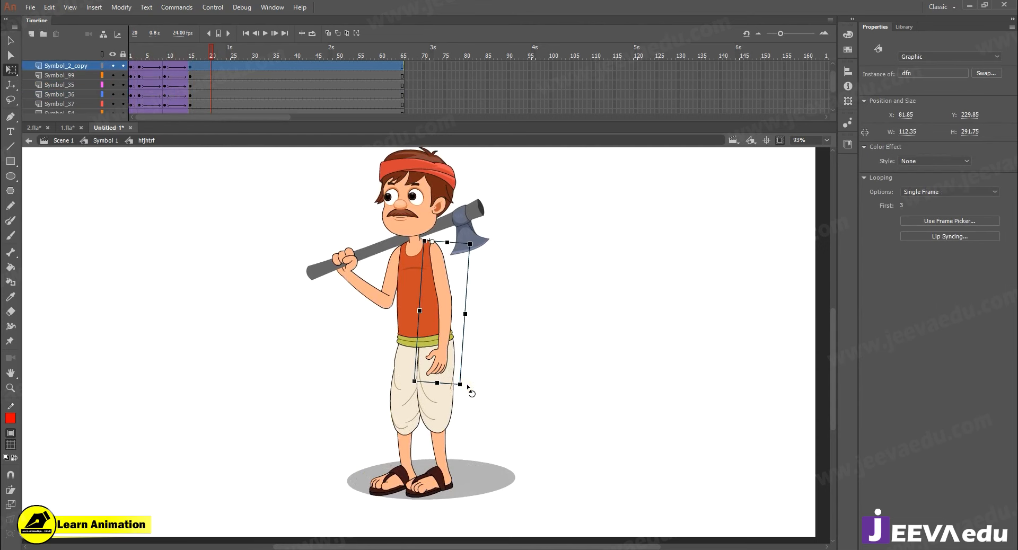
left_click(130, 56)
left_click_drag(129, 70, 193, 97)
left_click(455, 385)
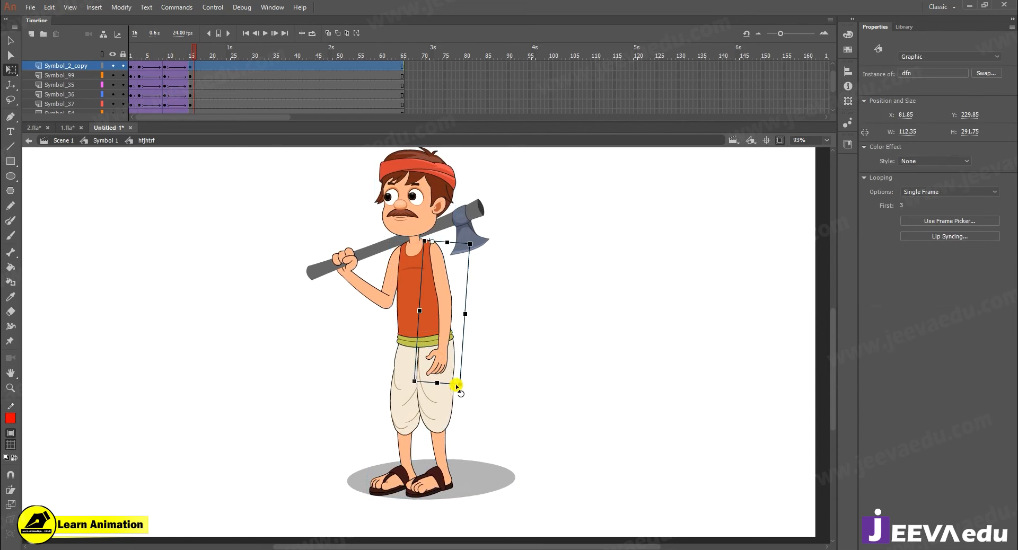
left_click_drag(466, 395, 480, 399)
left_click_drag(193, 55, 207, 115)
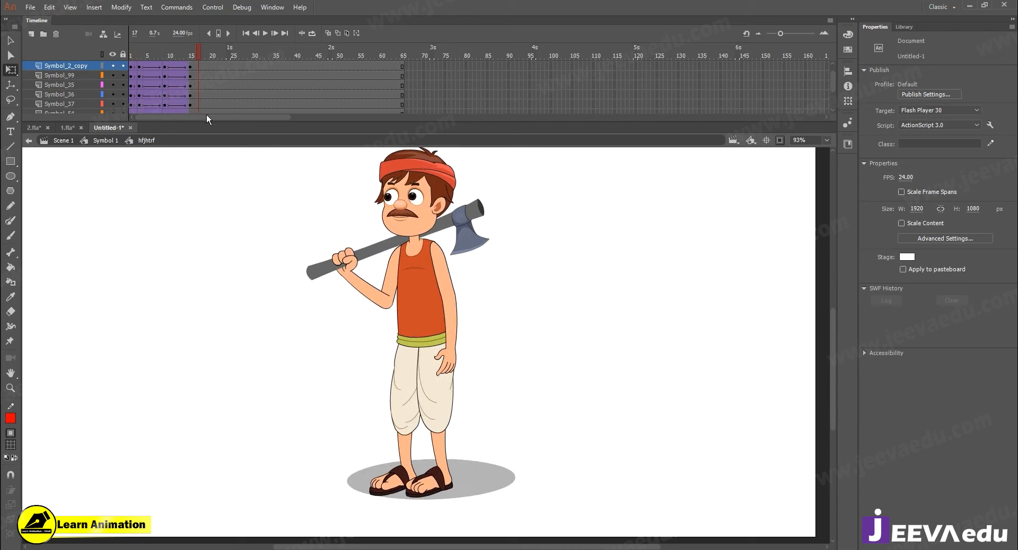
key("Return")
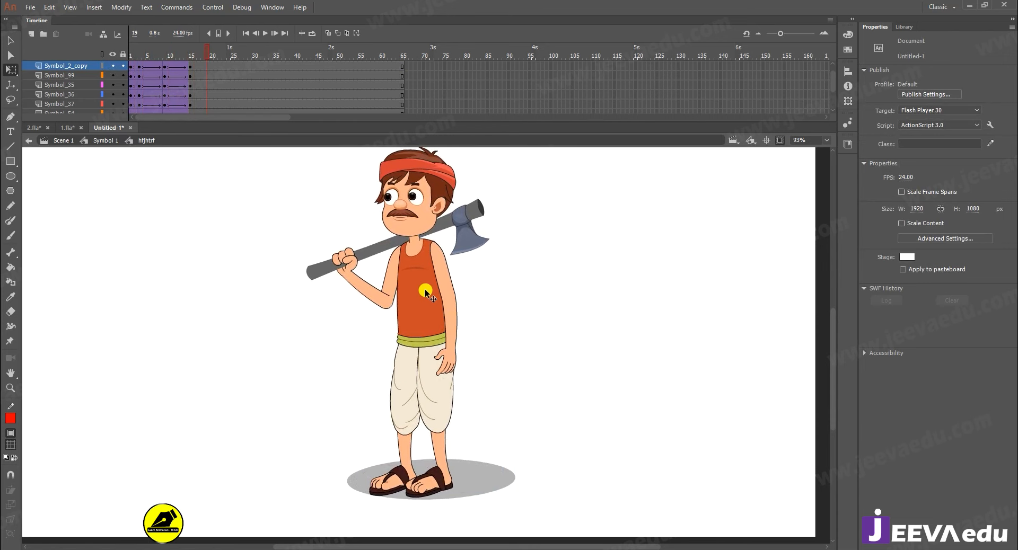
left_click(447, 303)
left_click_drag(477, 387, 465, 390)
Adjust the hanging arm's rotation at the frame 9 keyframe and play back the swing
left_click(164, 66)
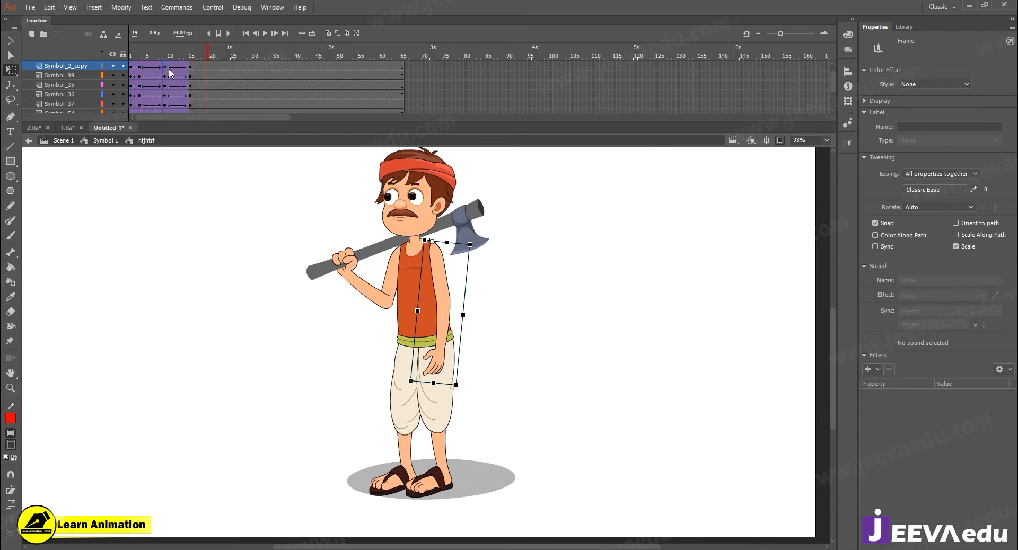
left_click_drag(465, 390, 479, 388)
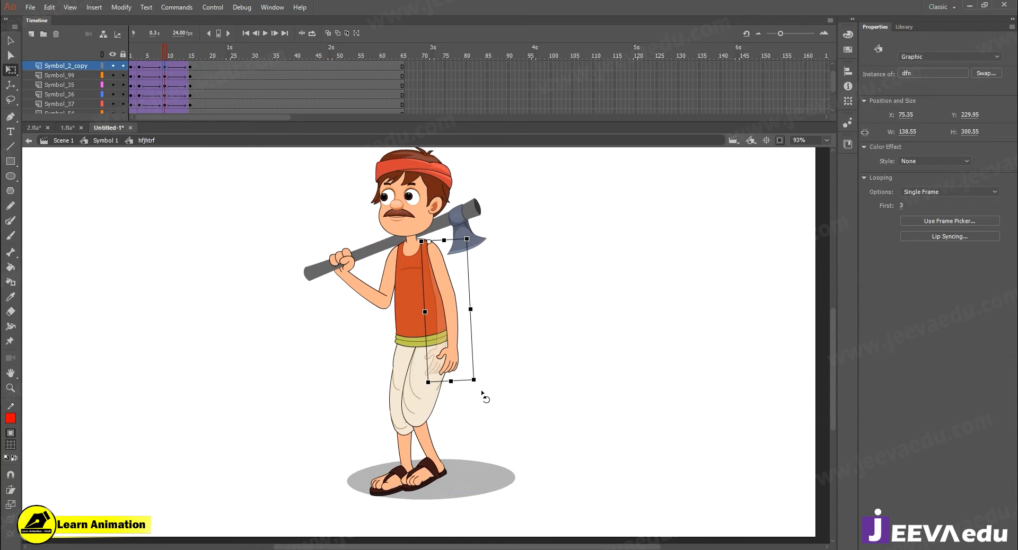
key("Return")
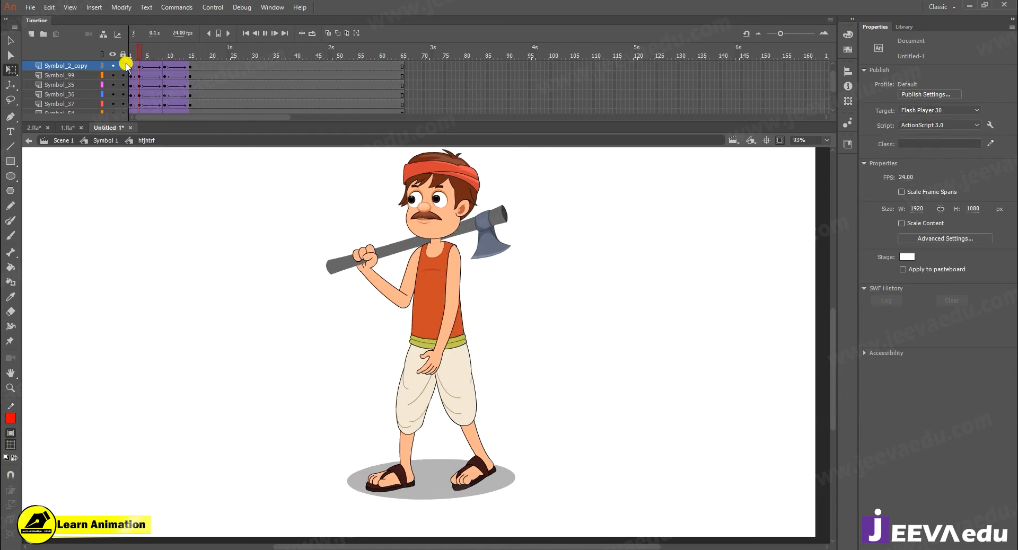
Fine-tune the hanging arm's rotation at frame 15 so it hangs slightly farther back, and scrub through its settling motion
left_click(197, 60)
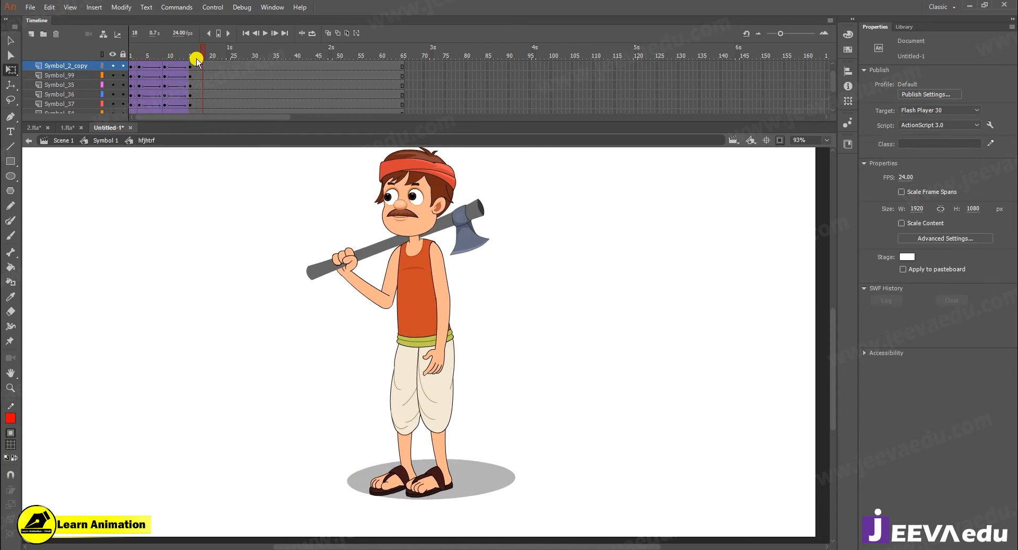
left_click(440, 346)
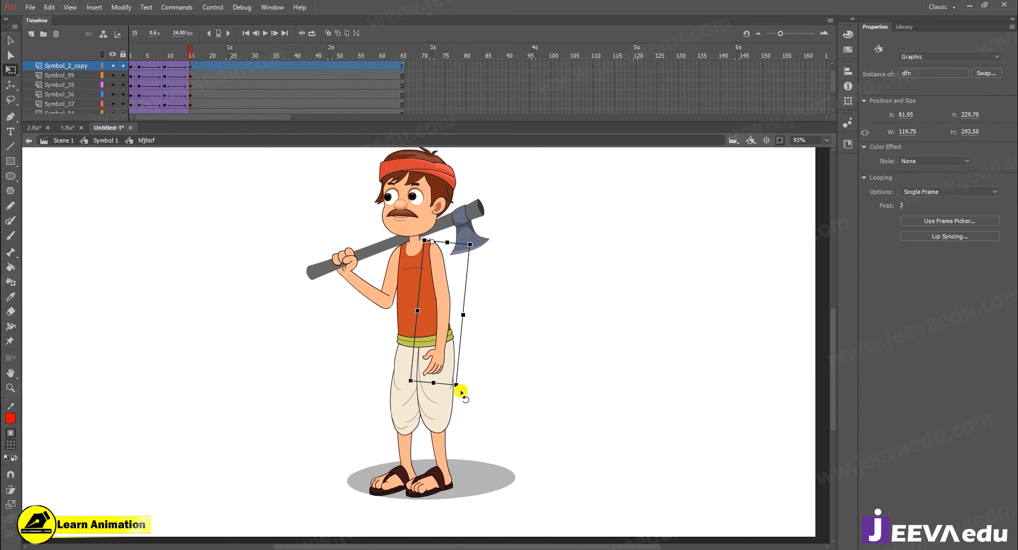
left_click_drag(462, 388, 465, 391)
left_click_drag(157, 57, 192, 83)
Rotate the axe-carrying arm at frame 15 so the front end of the axe handle tilts lower
left_click(348, 274)
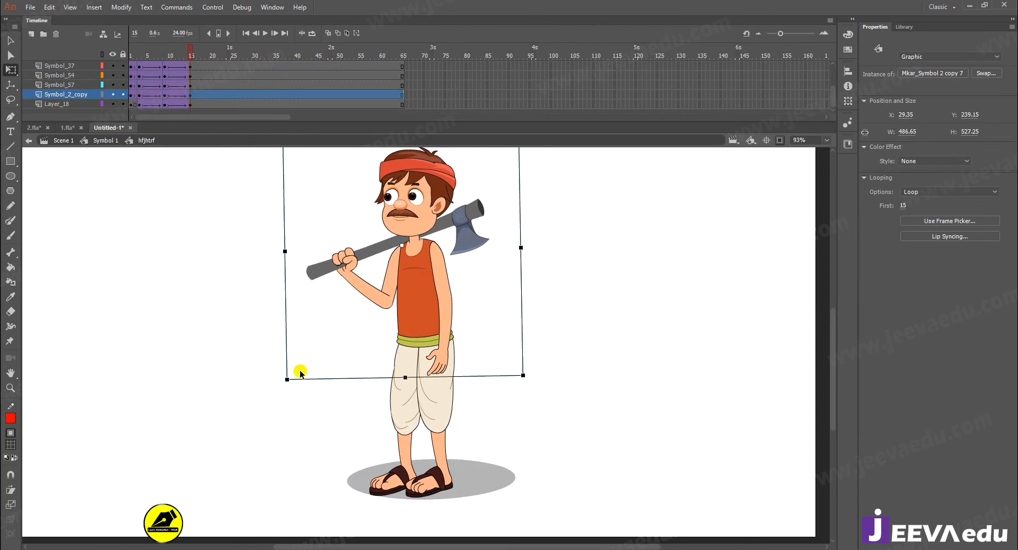
left_click_drag(287, 382, 304, 395)
left_click_drag(185, 53, 194, 91)
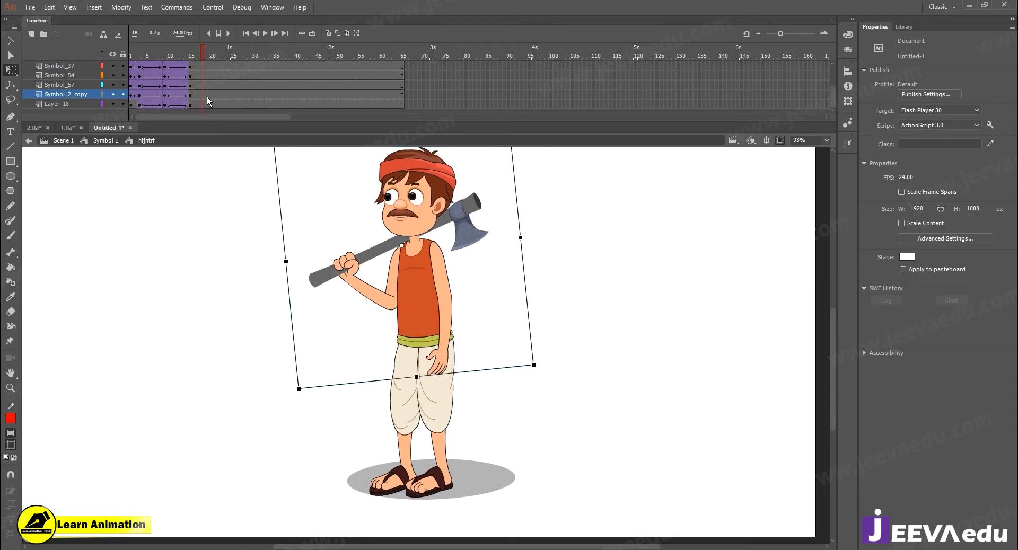
left_click(210, 97)
Tilt the woodcutter's head slightly forward at frame 15 and scrub through the frames to check the motion
left_click(454, 199)
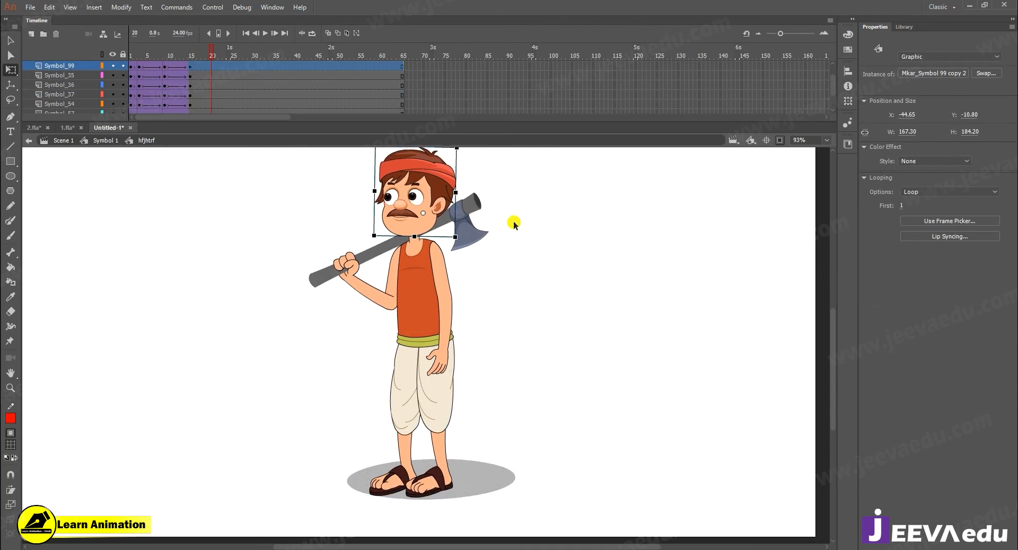
left_click_drag(513, 222, 519, 239)
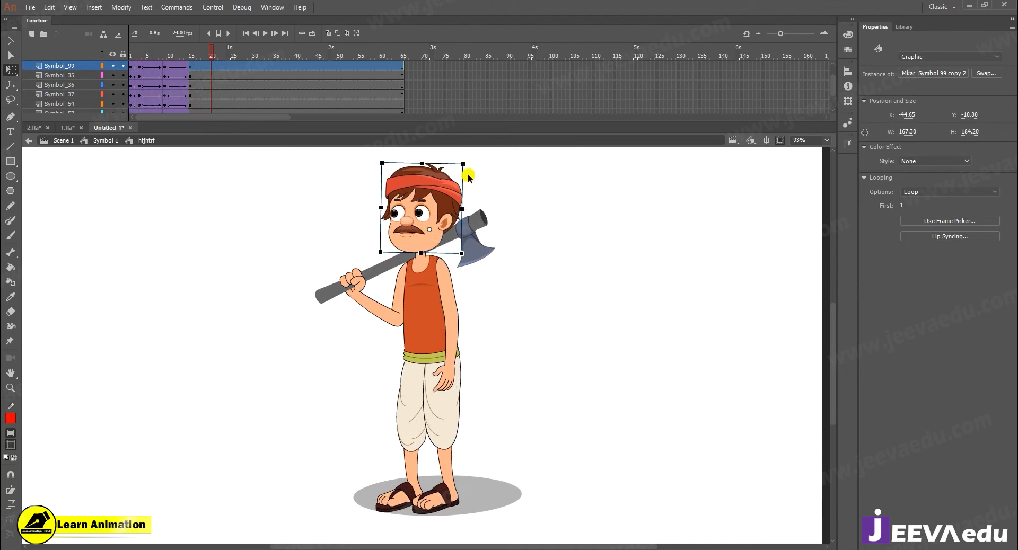
left_click_drag(469, 166, 466, 164)
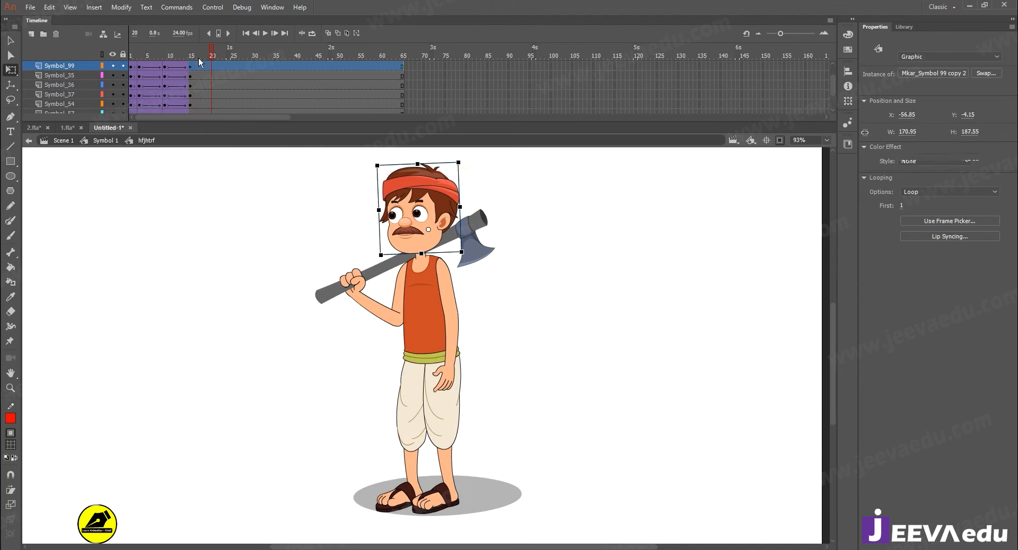
left_click(159, 66)
left_click_drag(152, 65, 246, 81)
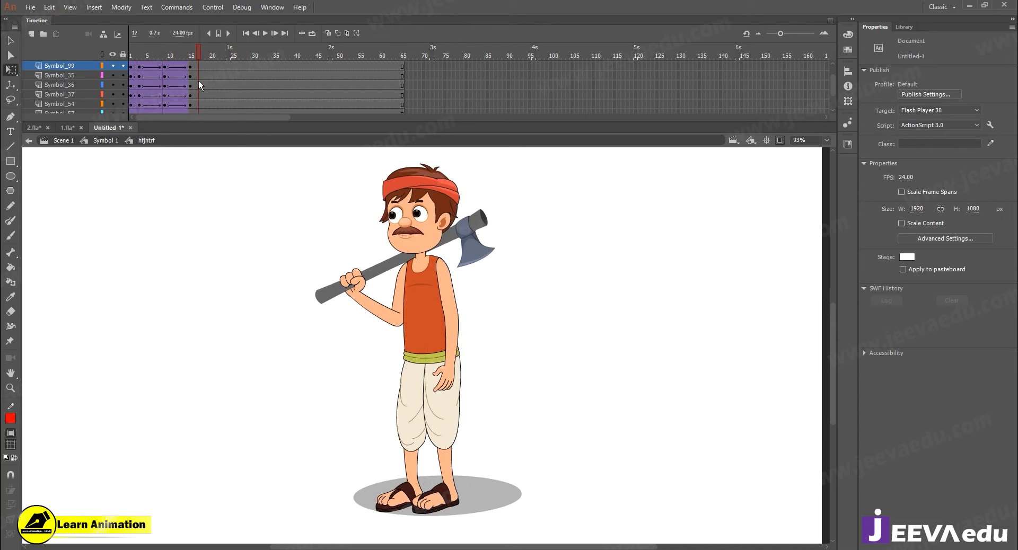
left_click(404, 195)
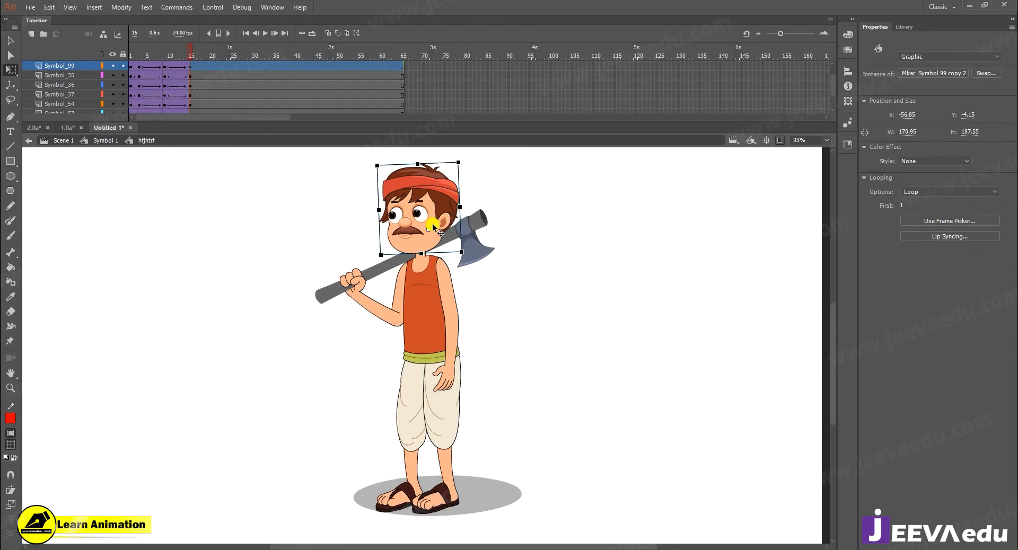
left_click_drag(460, 159, 453, 160)
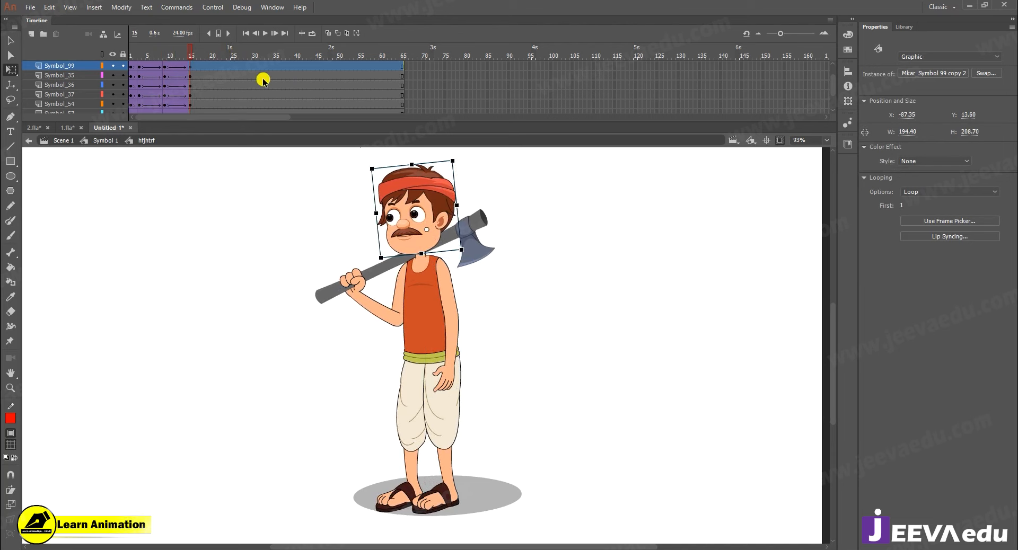
left_click_drag(193, 52, 143, 52)
left_click(214, 87)
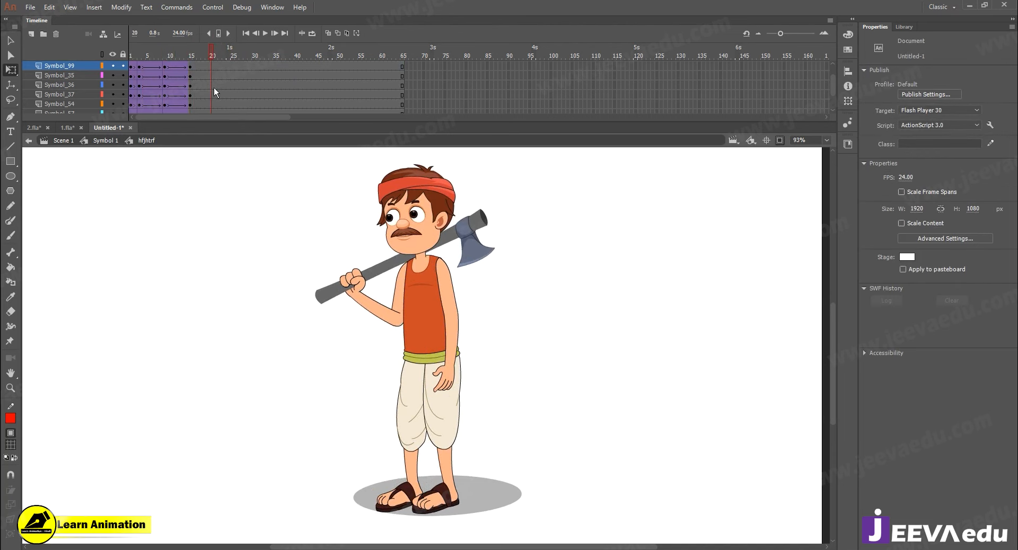
Return to Symbol 1 and play the woodcutter's walk and stop from frame 240
left_click(102, 142)
left_click(465, 374, "alt")
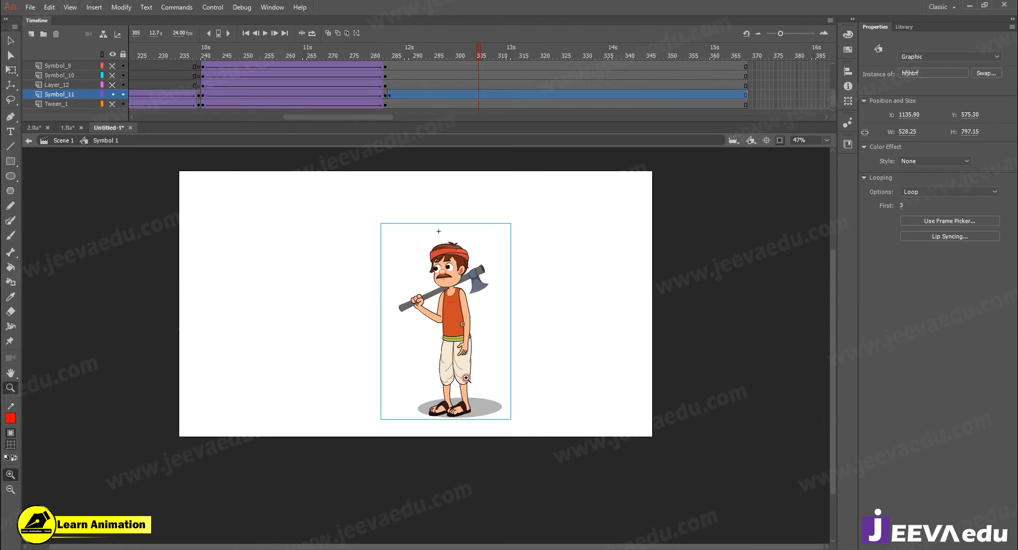
left_click_drag(464, 372, 478, 378)
left_click_drag(377, 52, 201, 77)
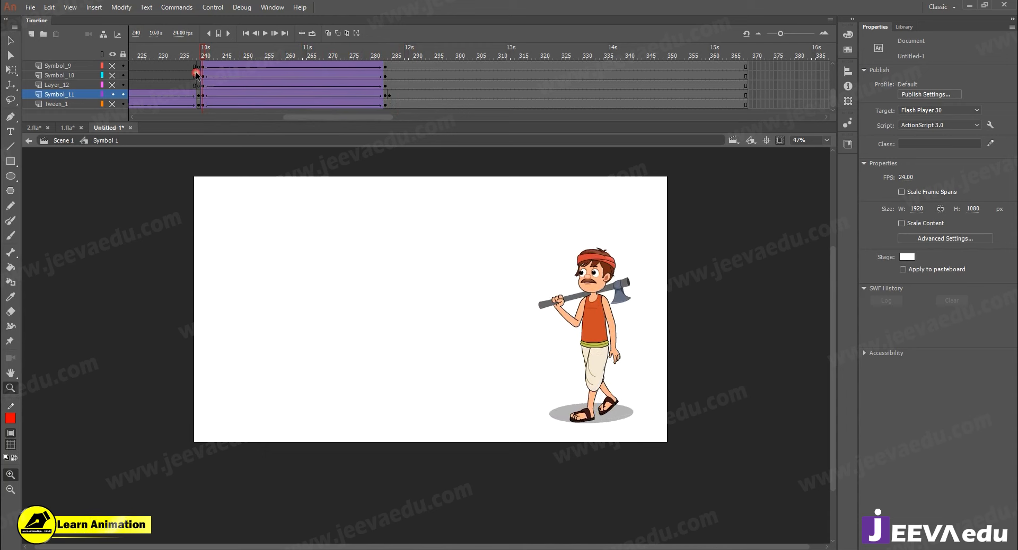
key("Return")
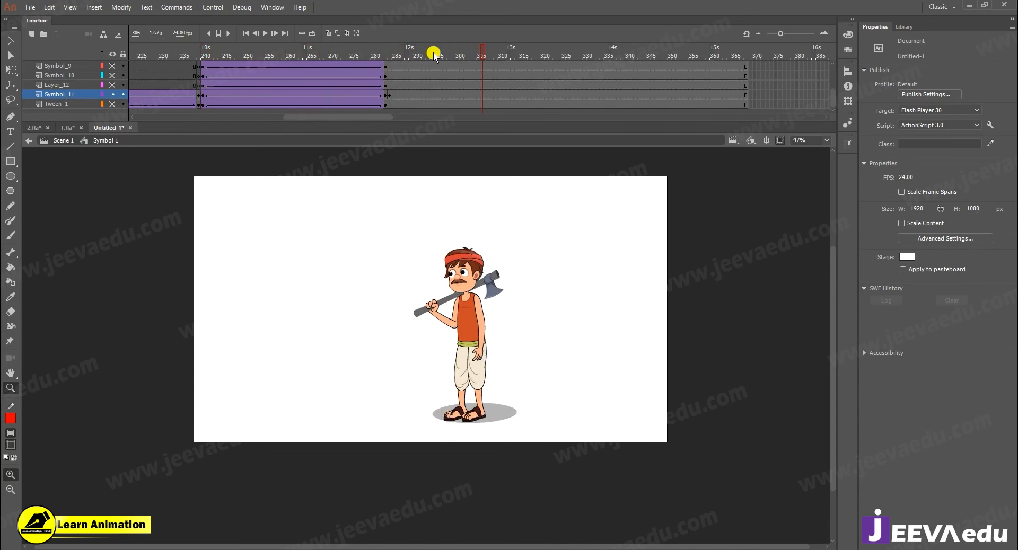
Reopen the stopping woodcutter symbol and shift the ground shadow slightly forward at frame 9 so it sits under his feet
left_click(390, 84)
key("v")
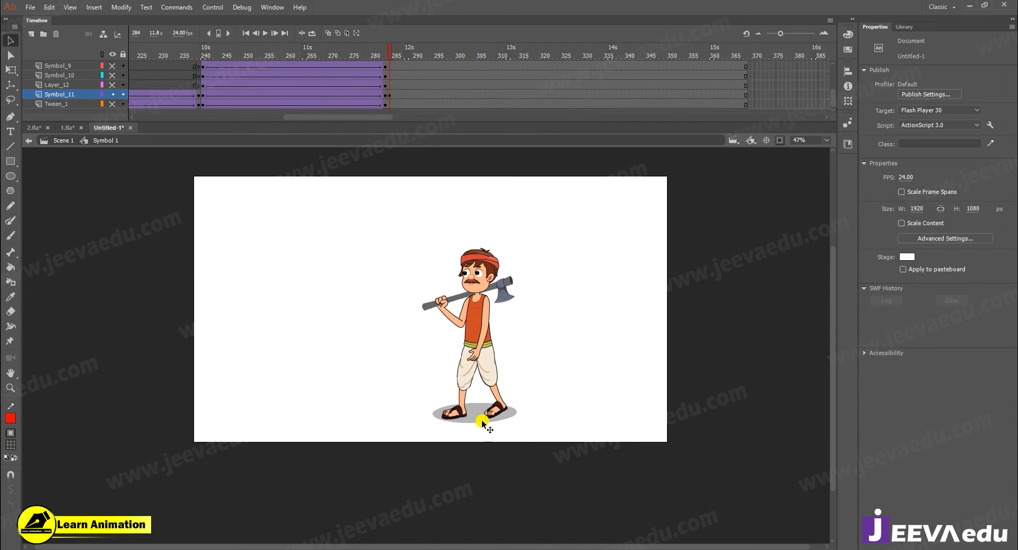
double_click(483, 422)
mouse_move(162, 58)
left_mouse_down()
mouse_move(152, 55)
mouse_move(167, 62)
left_mouse_up()
key("z")
left_click(459, 394)
key("v")
left_click_drag(498, 390, 482, 402)
left_click_drag(133, 57, 190, 68)
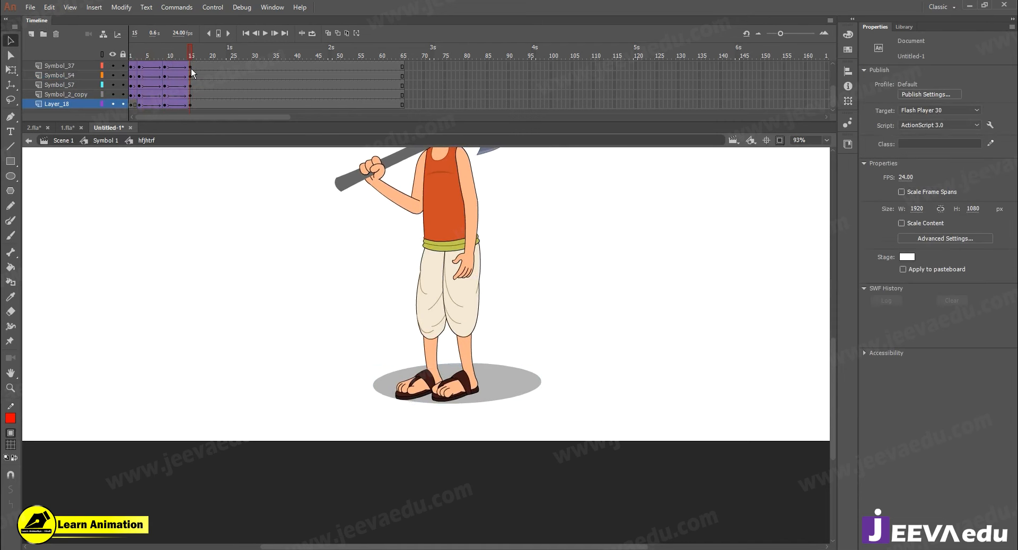
Remove the classic tween after frame 9 on the shadow layer and clear its frame 15 keyframe
left_click(170, 104)
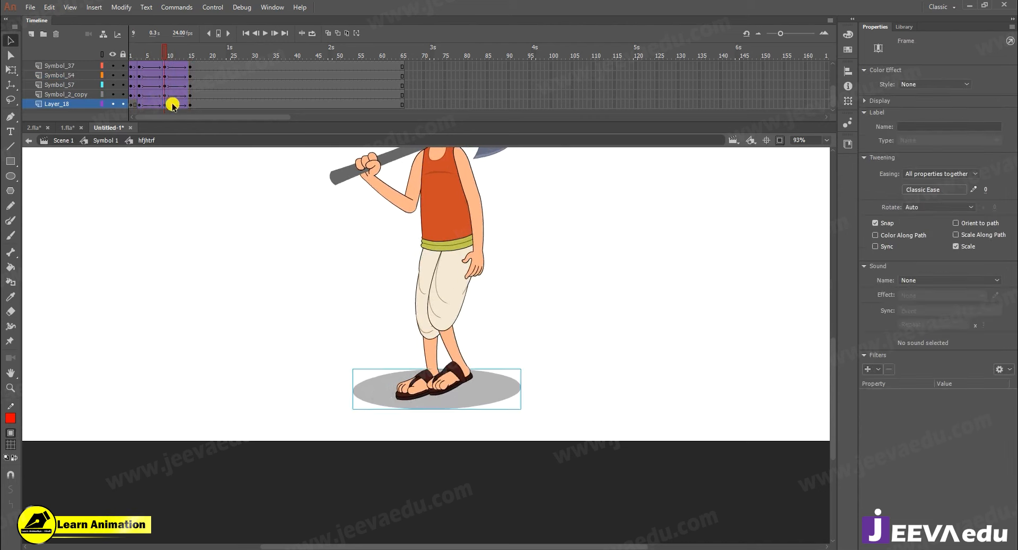
right_click(173, 105)
left_click(212, 134)
left_click(191, 104)
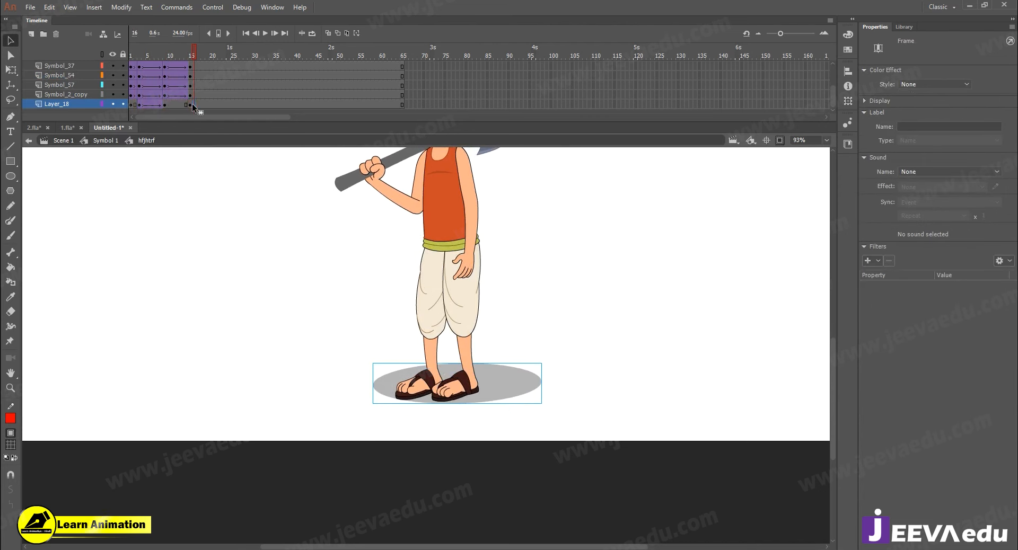
right_click(191, 104)
left_click(215, 211)
left_click_drag(184, 56, 198, 94)
Return to Symbol 1 and replay the walk and stop from about frame 240 to check the shadow
left_click(99, 144)
key("z")
left_click(378, 289, "alt")
left_click_drag(378, 289, 410, 344)
left_click_drag(396, 55, 234, 70)
key("Return")
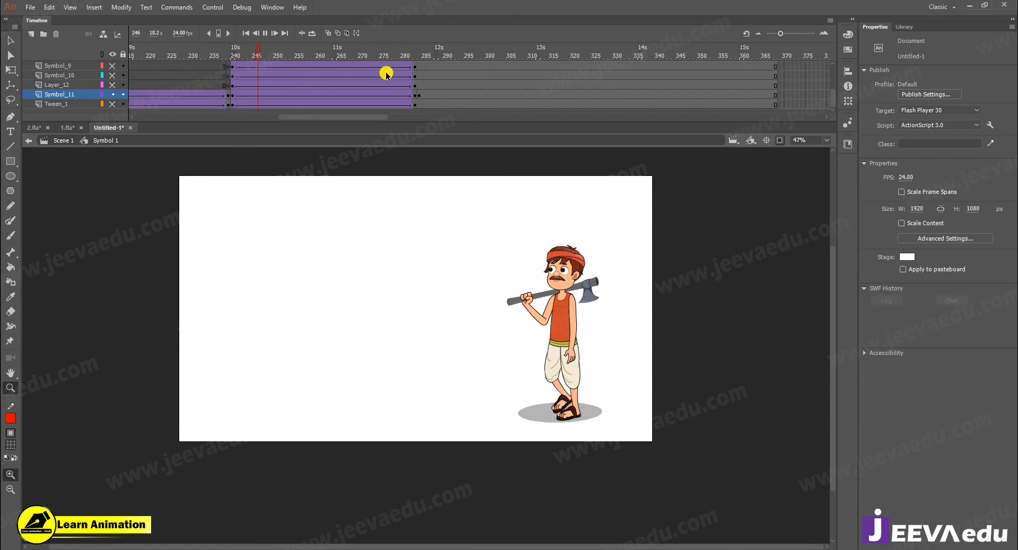
key("Return")
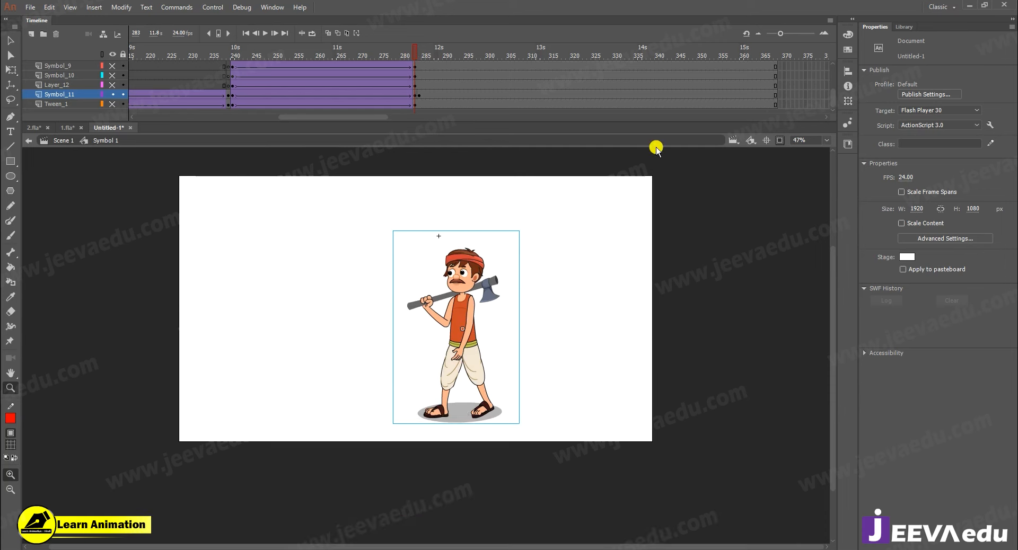
Make the hidden scene layers in Symbol 1 visible again
left_click_drag(436, 51, 516, 66)
left_click(112, 75)
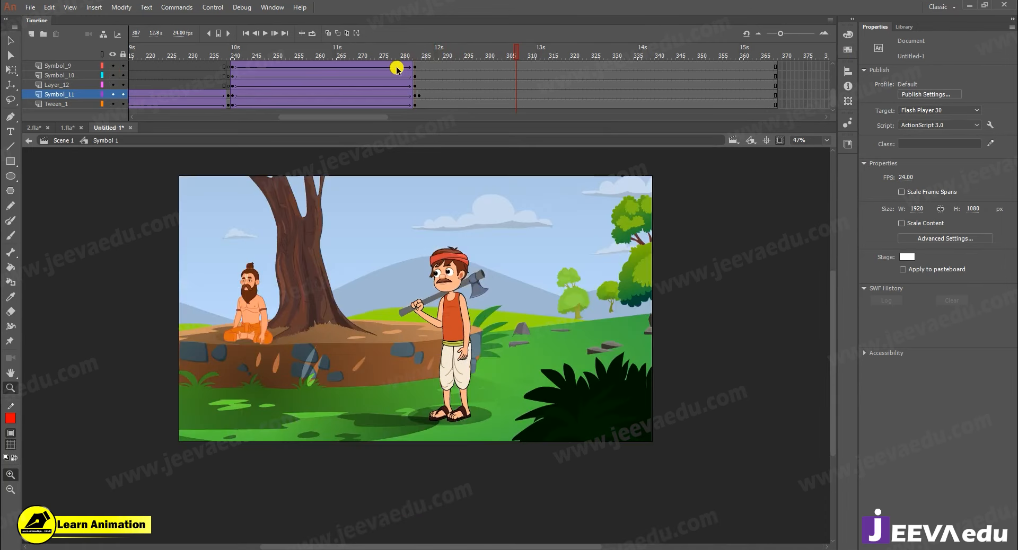
scroll(409, 69, "up", 3)
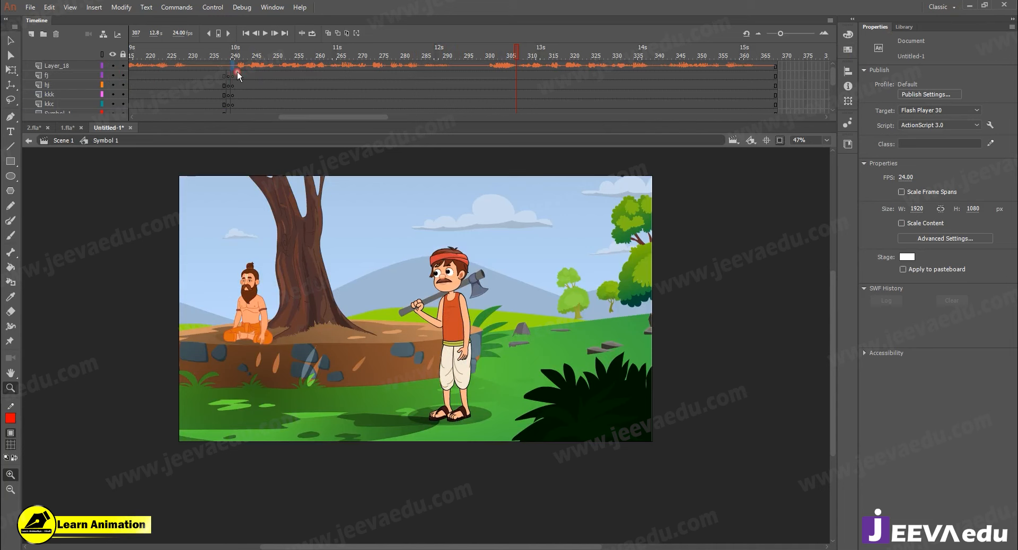
Play the full scene with its narration from about frame 240 to review the woodcutter stopping near the sage
left_click(234, 65)
key("Return")
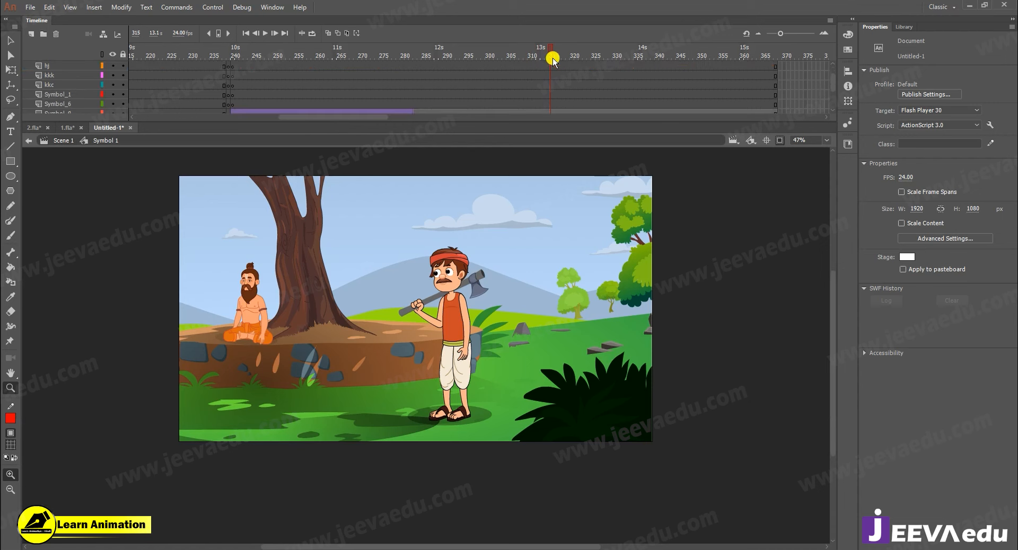
left_click_drag(553, 63, 482, 72)
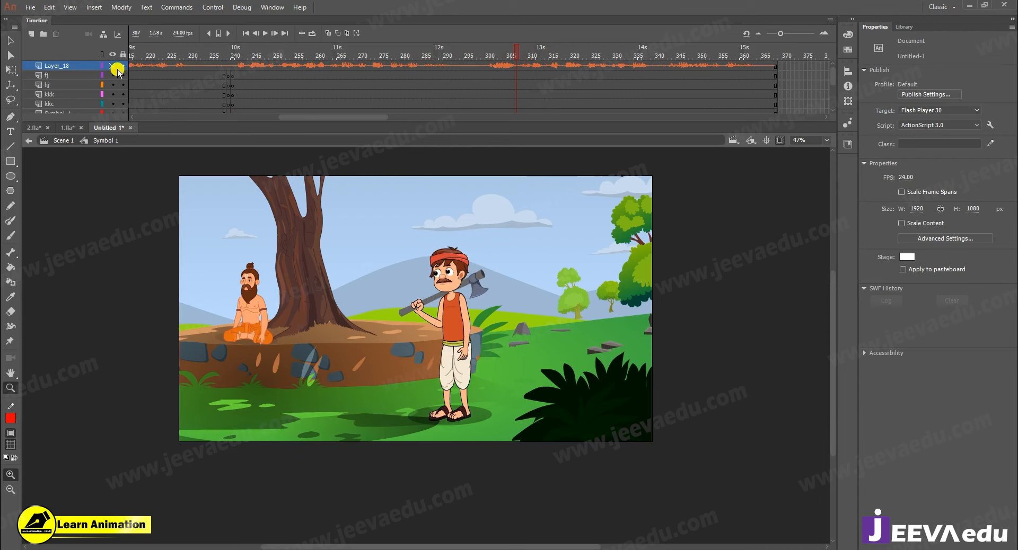
left_click_drag(431, 63, 244, 83)
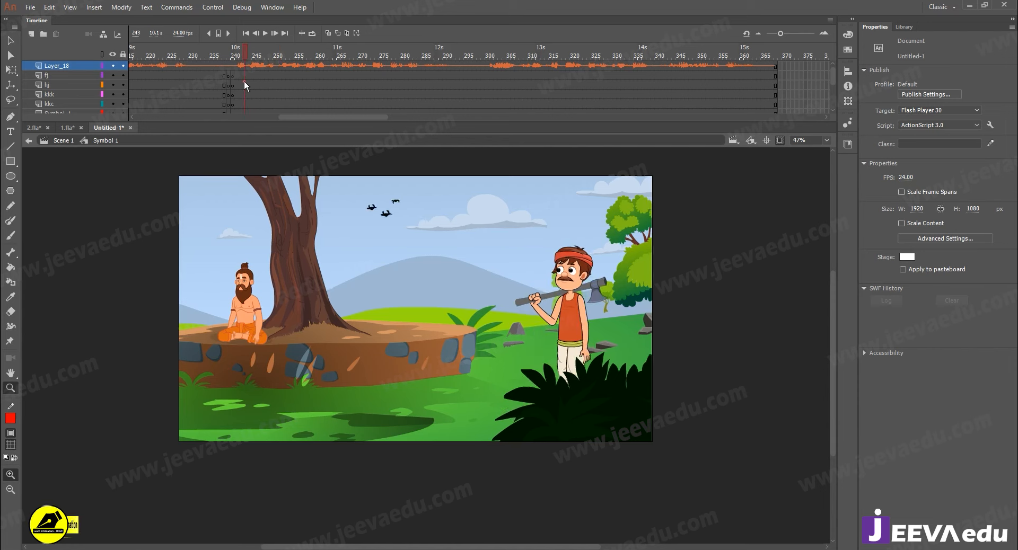
key("Return")
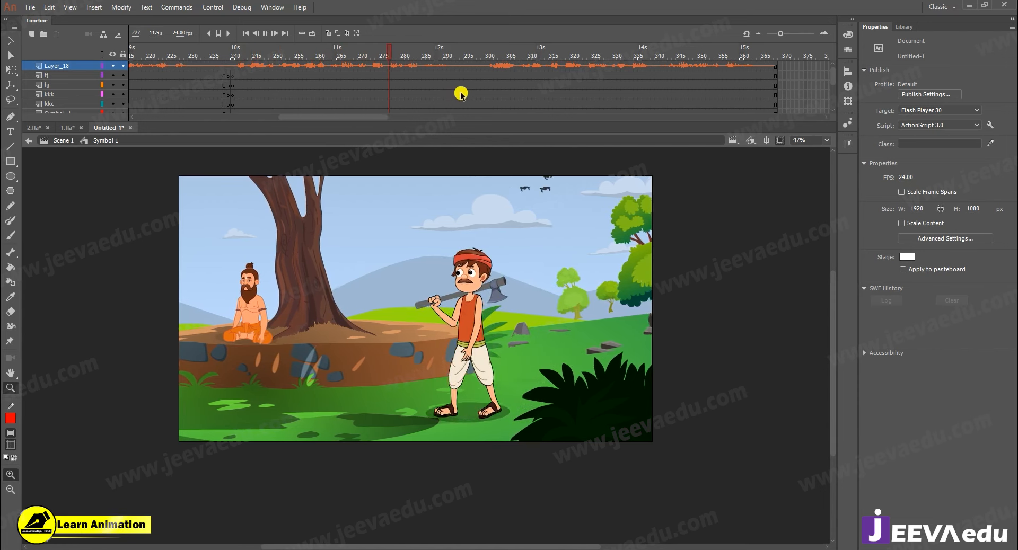
left_click_drag(244, 89, 280, 94)
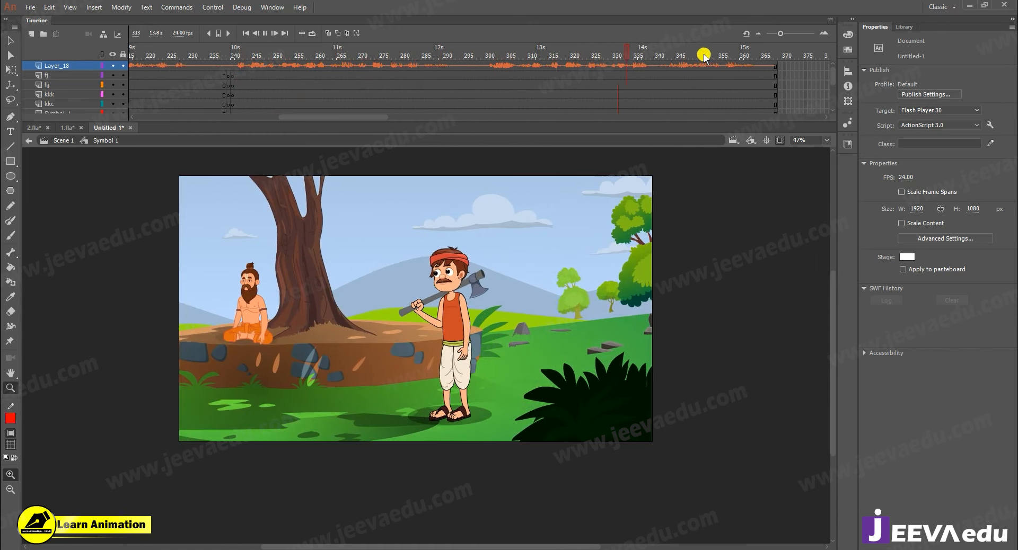
Insert keyframes at frame 306 on the scene layers, from the upper artwork layers down to Tween_1
left_click(593, 55)
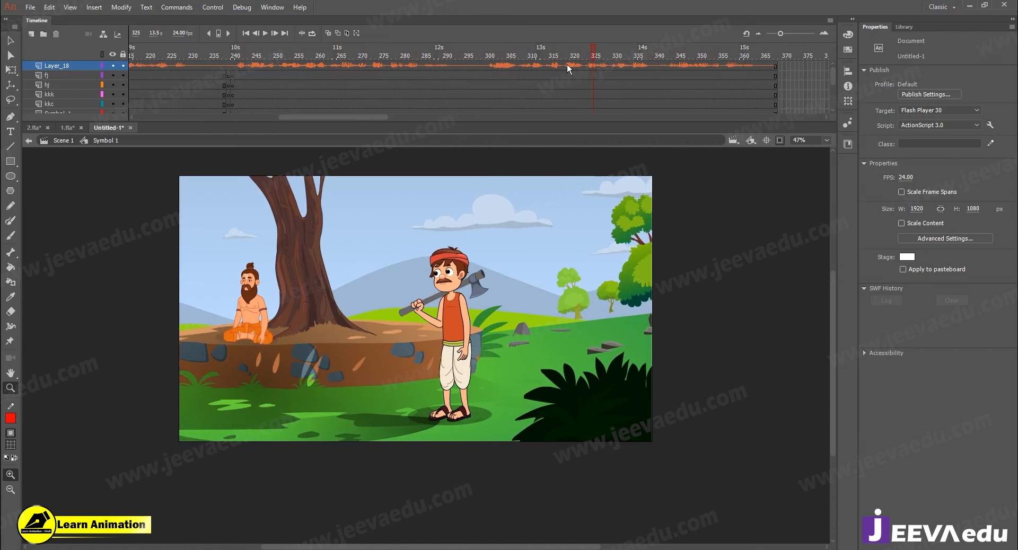
scroll(535, 71, "down", 1)
left_click(537, 81)
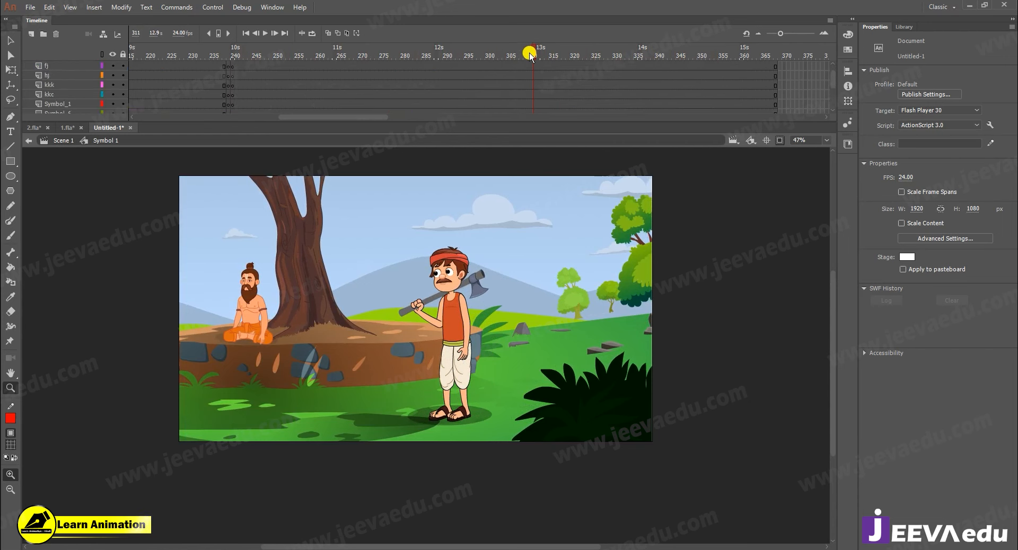
scroll(530, 74, "down", 2)
left_click_drag(530, 74, 512, 89)
scroll(514, 91, "up", 3)
scroll(514, 87, "down", 5)
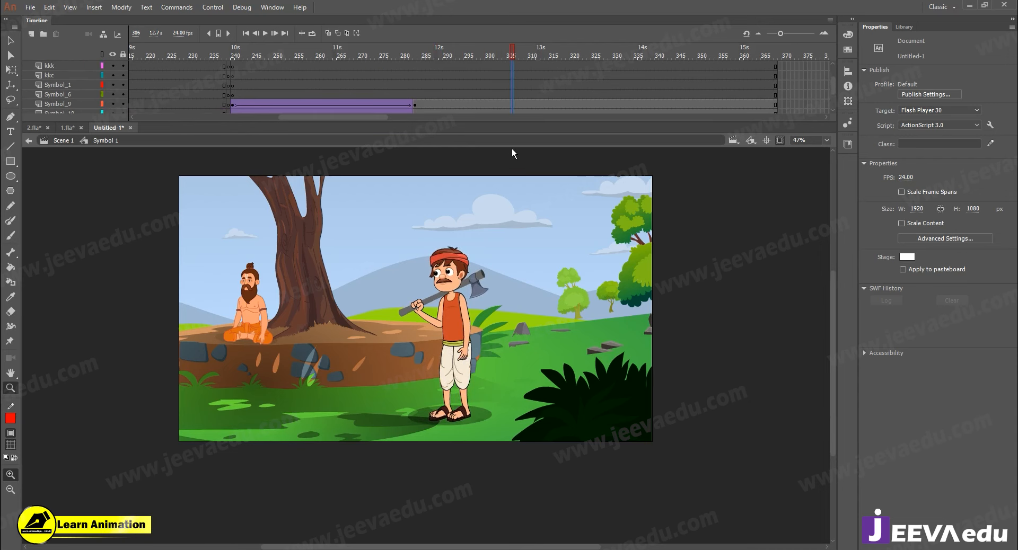
left_click(517, 102)
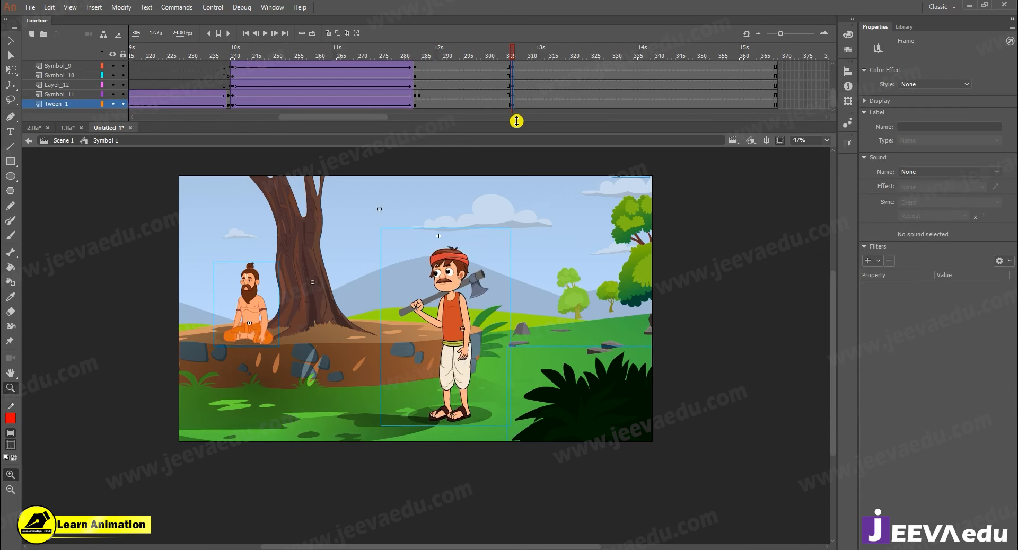
Reveal the artwork outside the stage and examine the sage, woodcutter, bush and background at frame 306
left_click(779, 141)
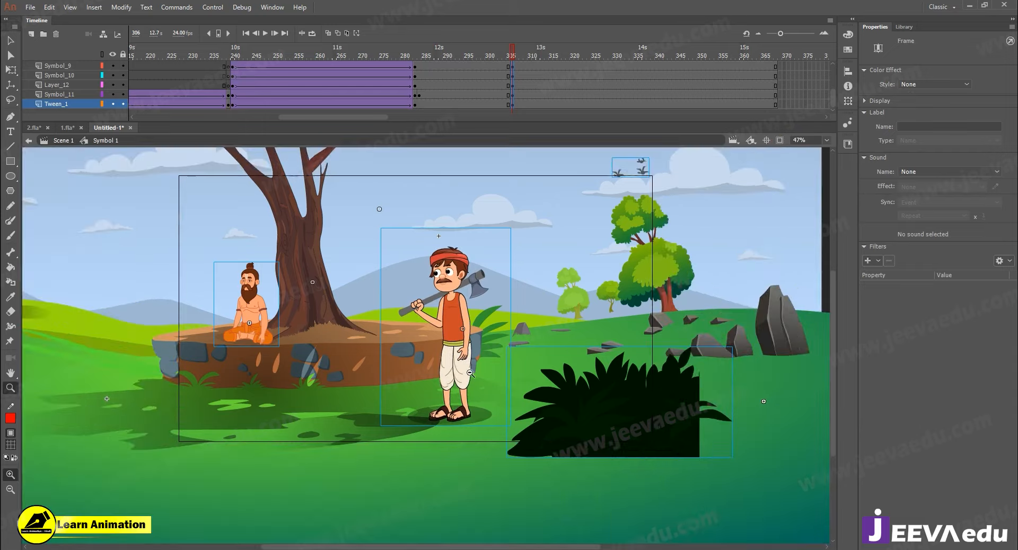
left_click(538, 391, "alt")
key("b")
left_click(670, 371)
key("z")
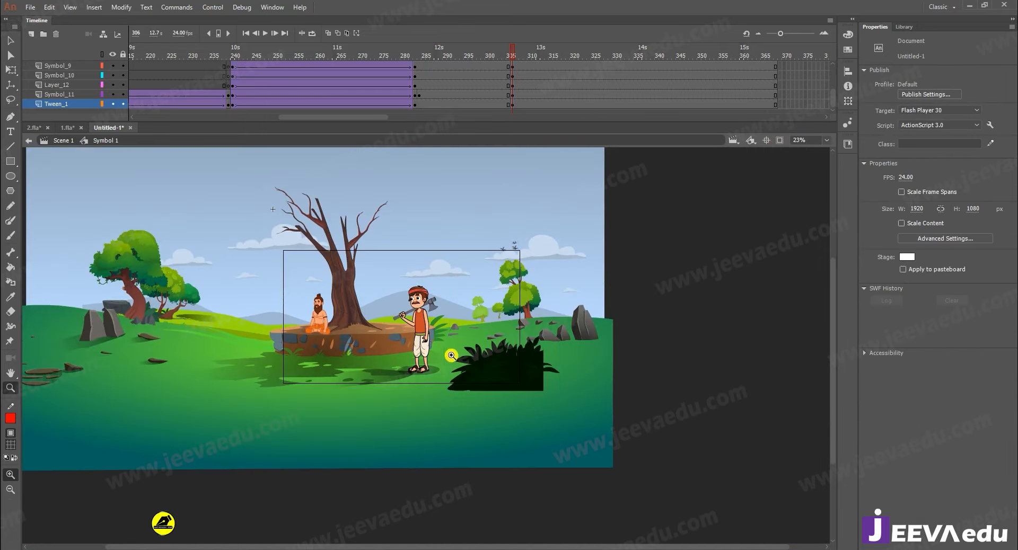
left_click(359, 328)
left_click(351, 313)
left_click(446, 326)
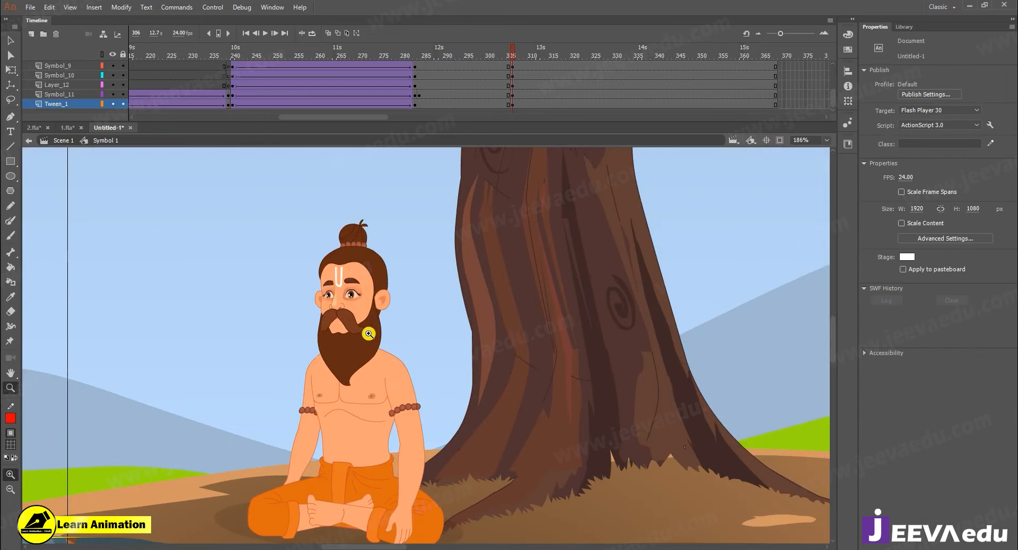
left_click(415, 344, "alt")
left_click(397, 338, "ctrl")
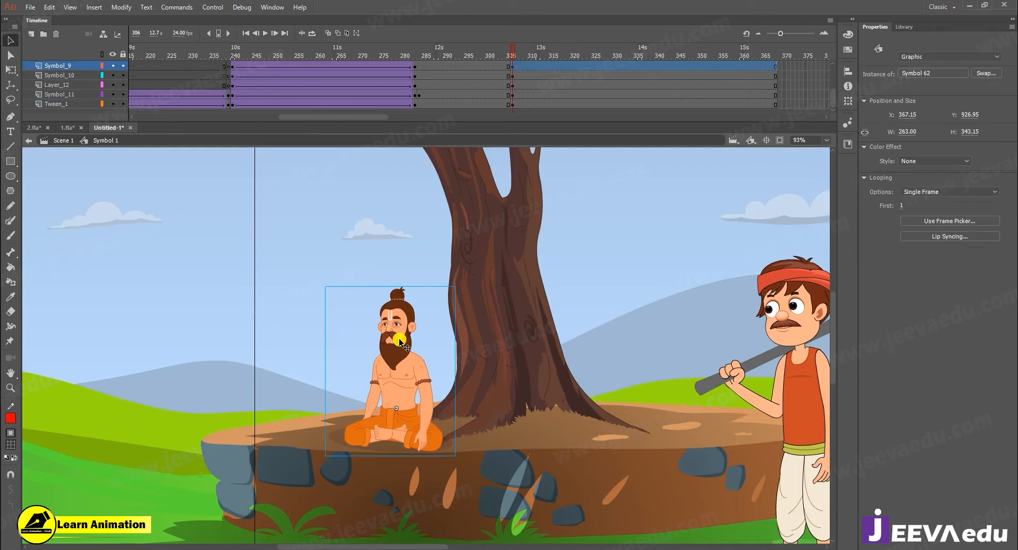
left_click(448, 370, "alt")
left_click(502, 373, "alt")
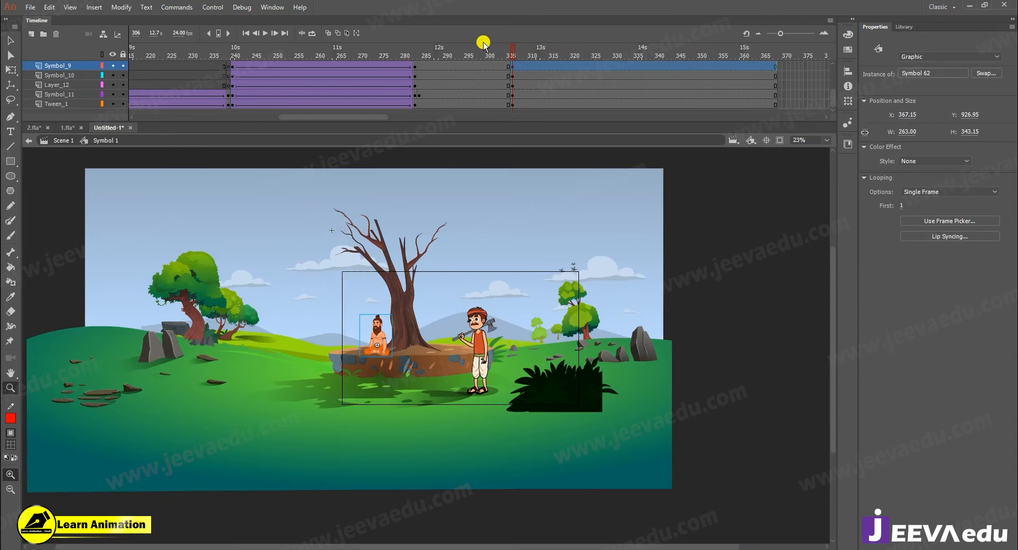
scroll(495, 77, "up", 2)
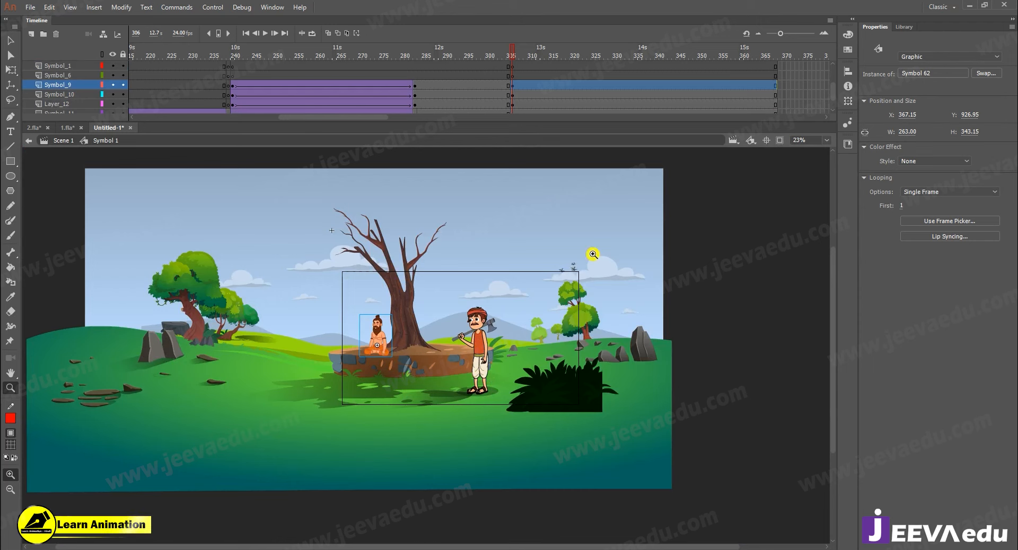
Delete the dark bush, the birds and the sage from the new shot at frame 306
key("v")
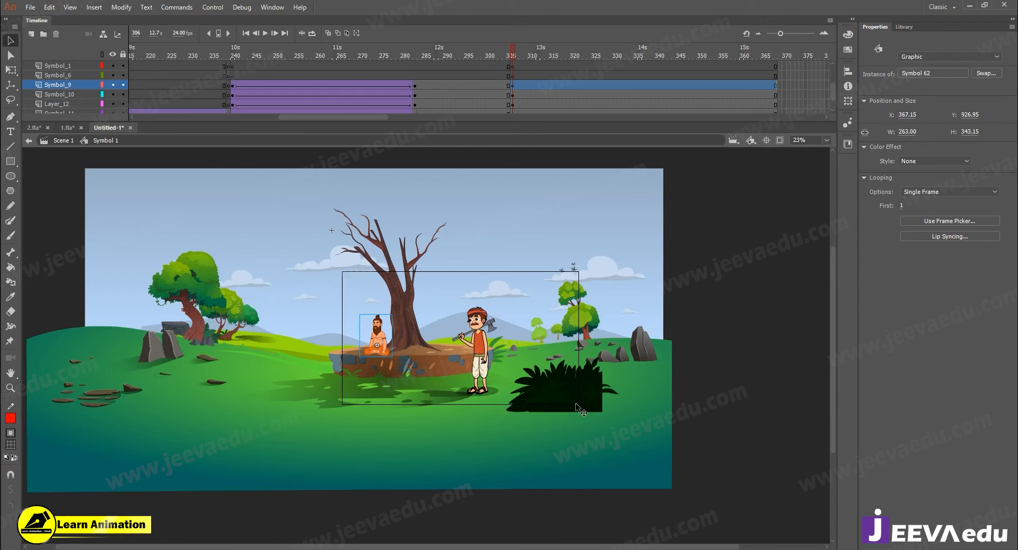
left_click(576, 405)
key("Delete")
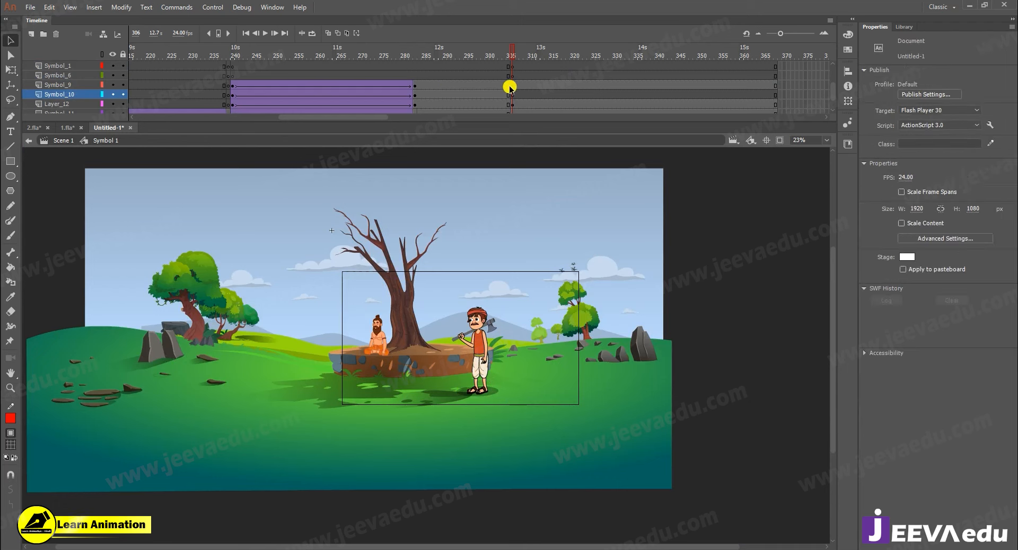
left_click(560, 275)
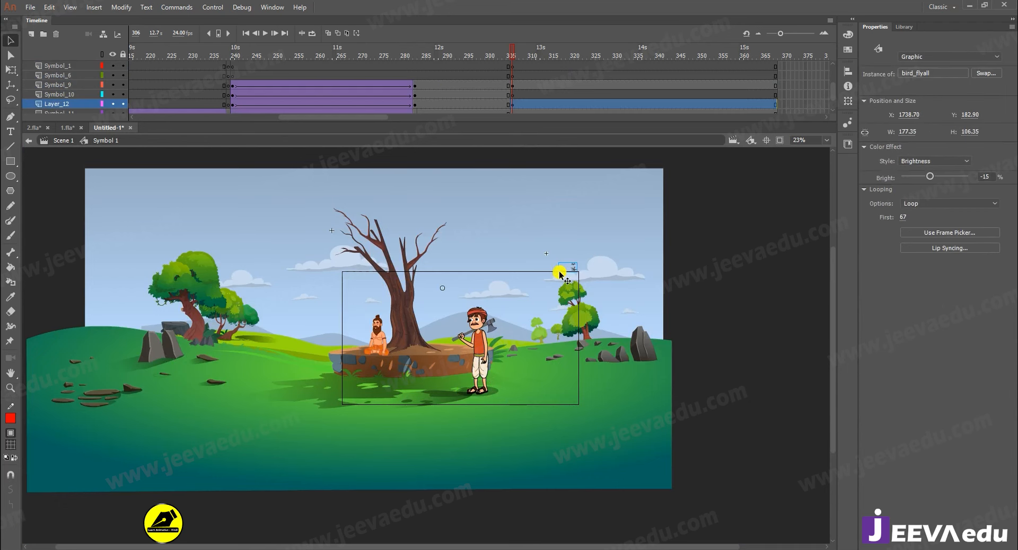
left_click(393, 352)
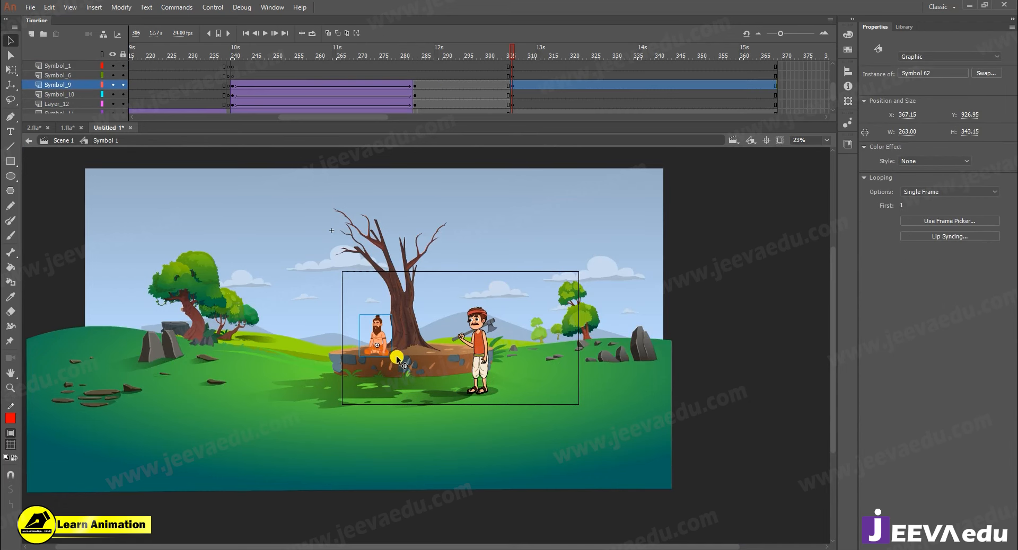
key("Delete")
scroll(525, 100, "down", 1)
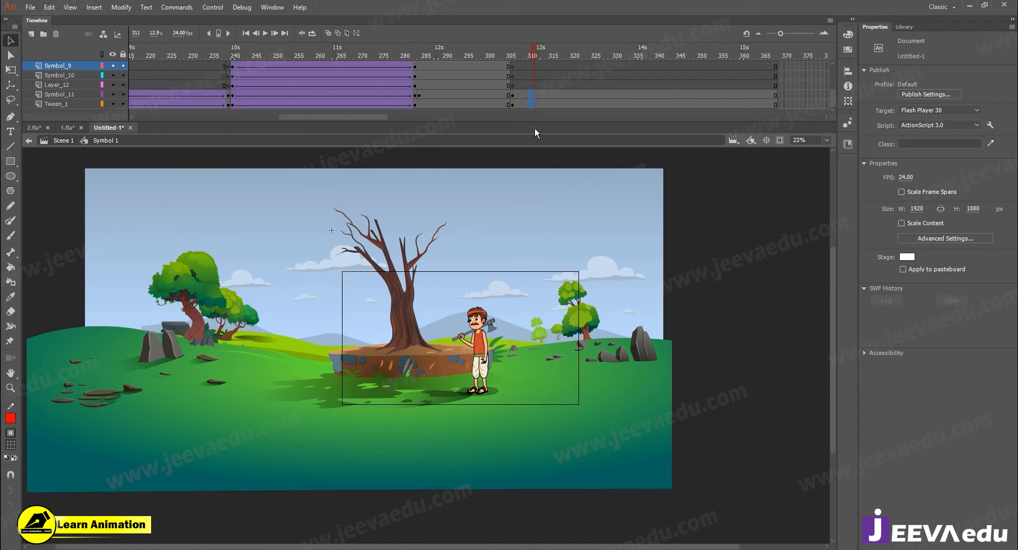
Scale the woodcutter and background up by 150% repeatedly and reposition them to frame a close-up of his upper body, clipped to the stage
left_click(502, 351)
key("ctrl+alt+s")
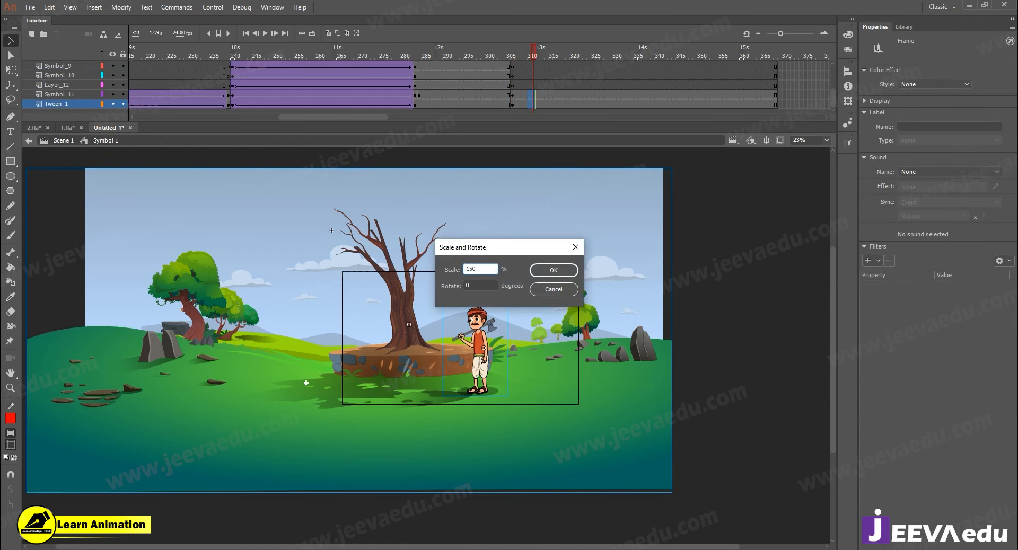
key("Return")
left_click_drag(610, 337, 316, 408)
key("ctrl+alt+s")
type("150")
key("Return")
left_click(778, 141)
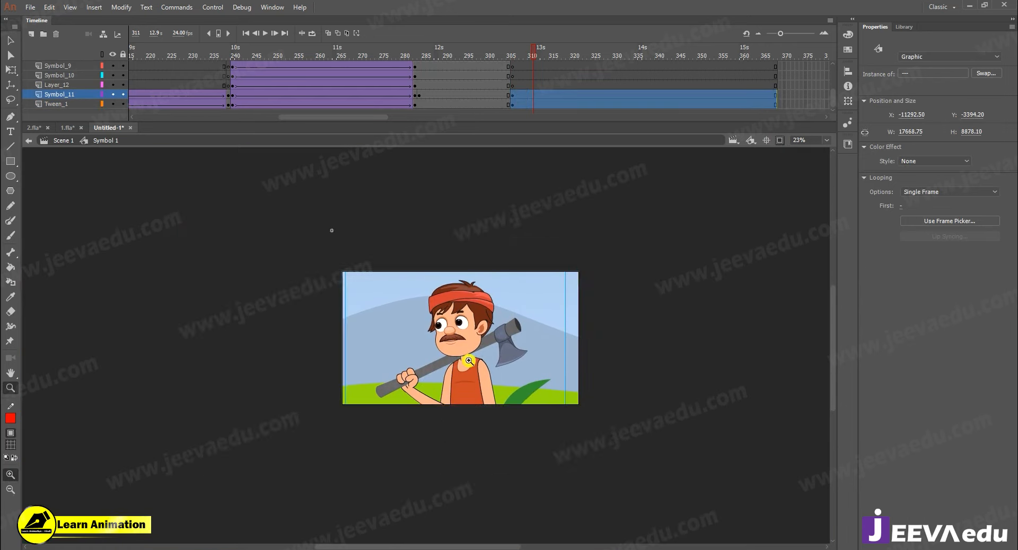
key("ctrl+=")
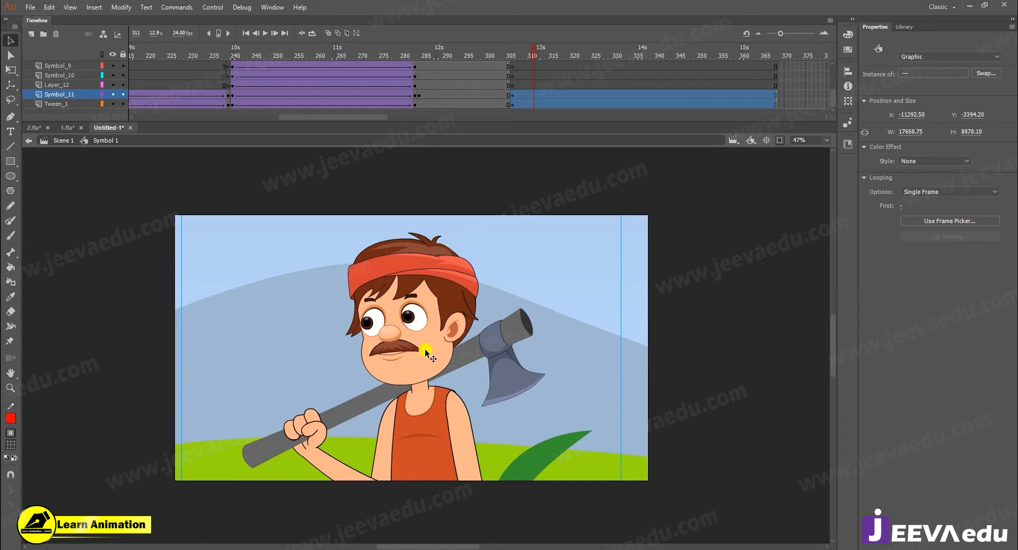
Try deleting the close-up woodcutter from the Symbol_11 layer at frame 306 and undo the deletion
left_click_drag(596, 55, 507, 72)
scroll(421, 70, "up", 5)
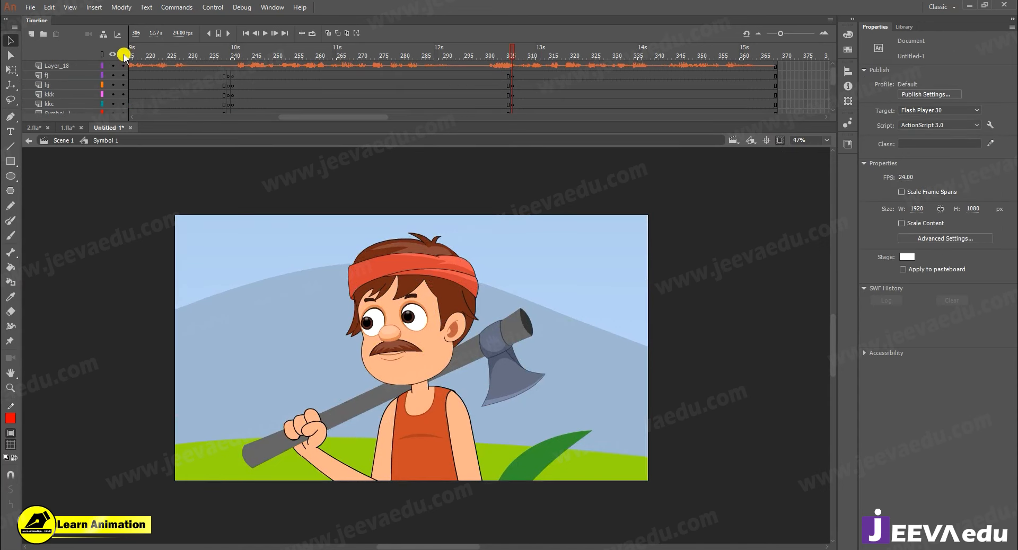
left_click(779, 140)
left_click(404, 360, "ctrl+alt")
left_click(403, 360)
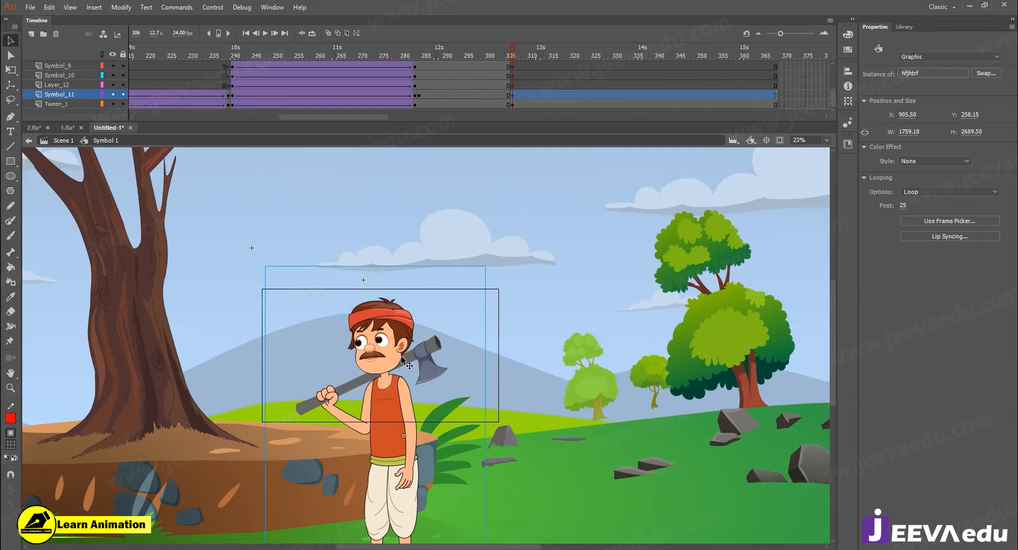
key("Delete")
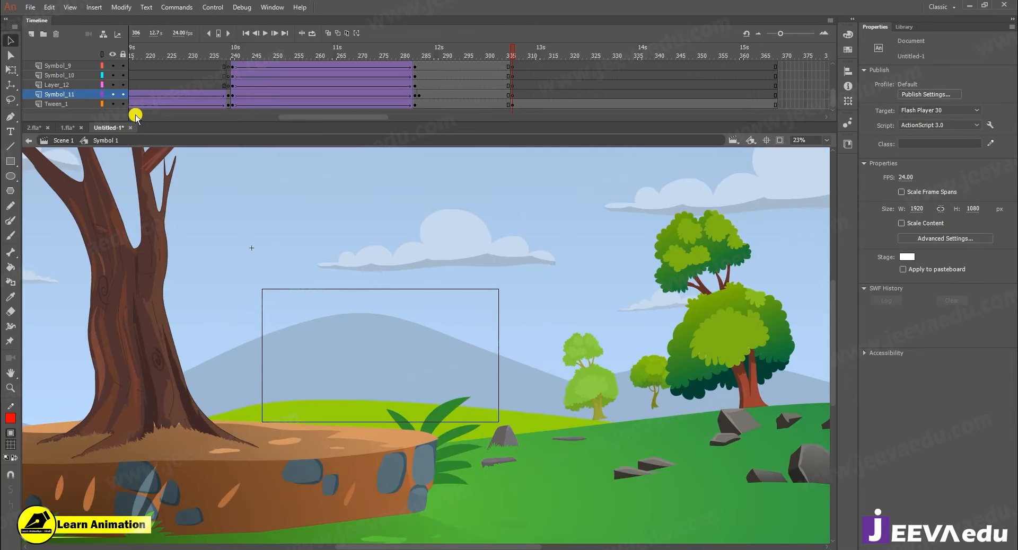
key("ctrl+z")
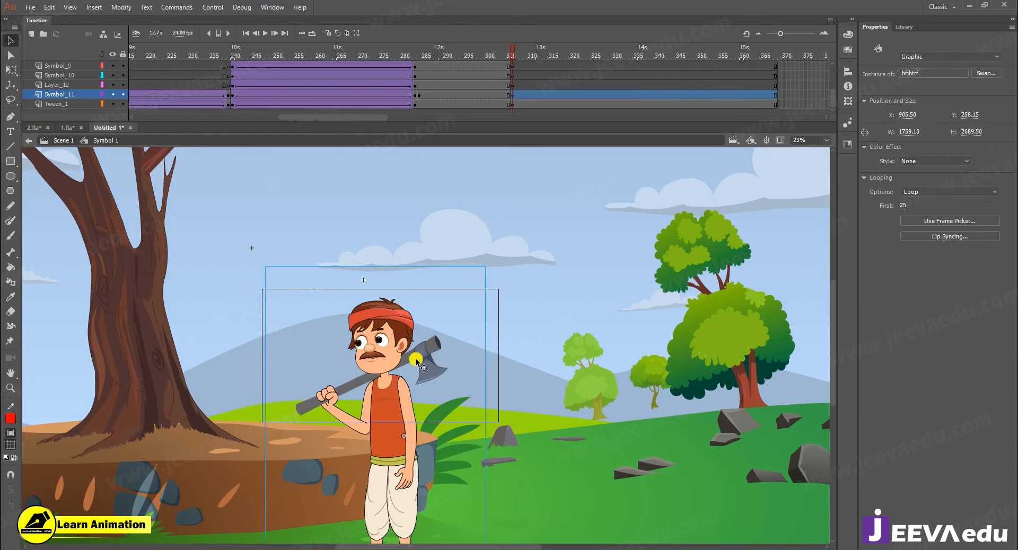
In 1.fla, open the walking woodcutter's Symbol 12, convert its tweened frames to keyframes and clear them to leave a single held pose
left_click(52, 129)
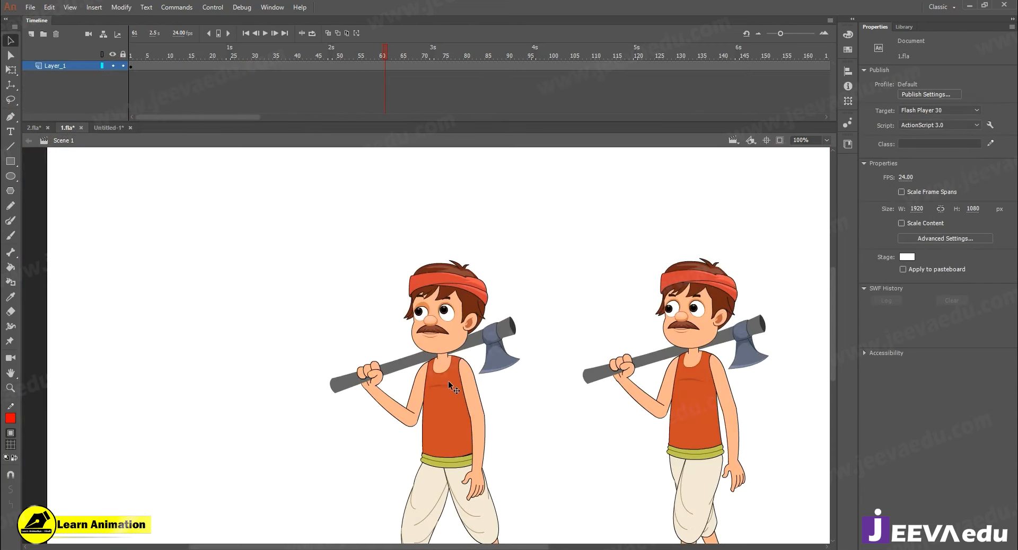
left_click(448, 392)
double_click(451, 405)
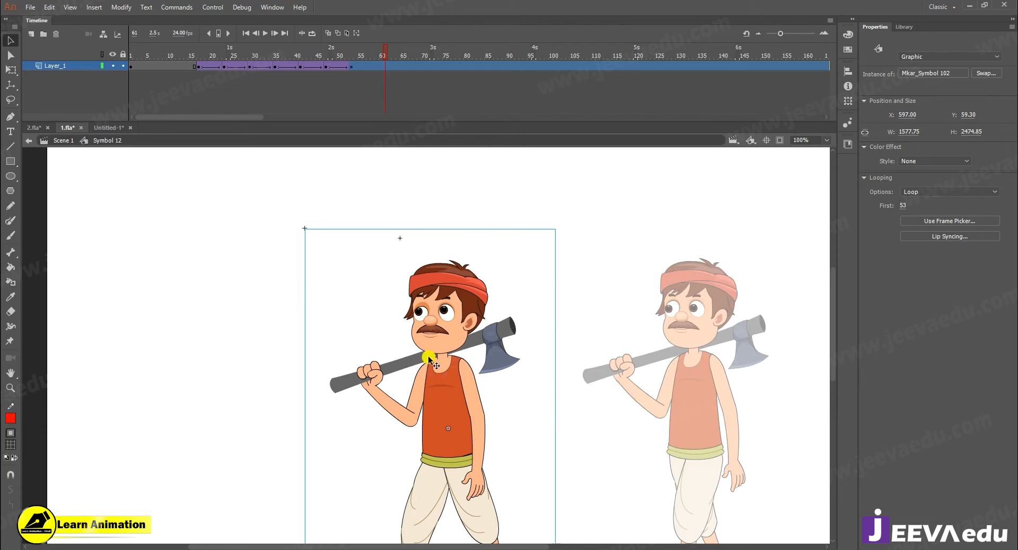
left_click_drag(132, 54, 377, 65)
right_click(377, 65)
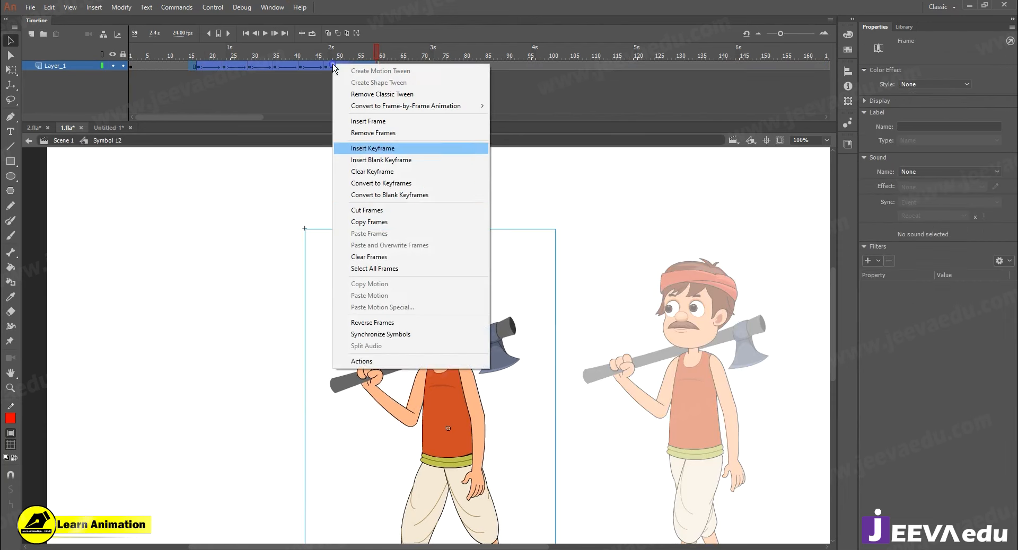
left_click(377, 195)
right_click(290, 74)
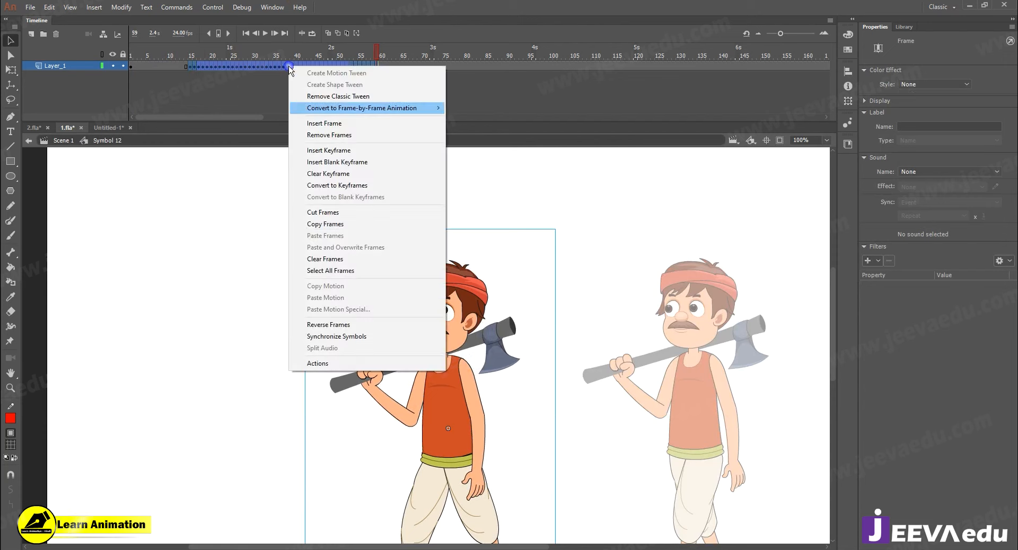
left_click(327, 176)
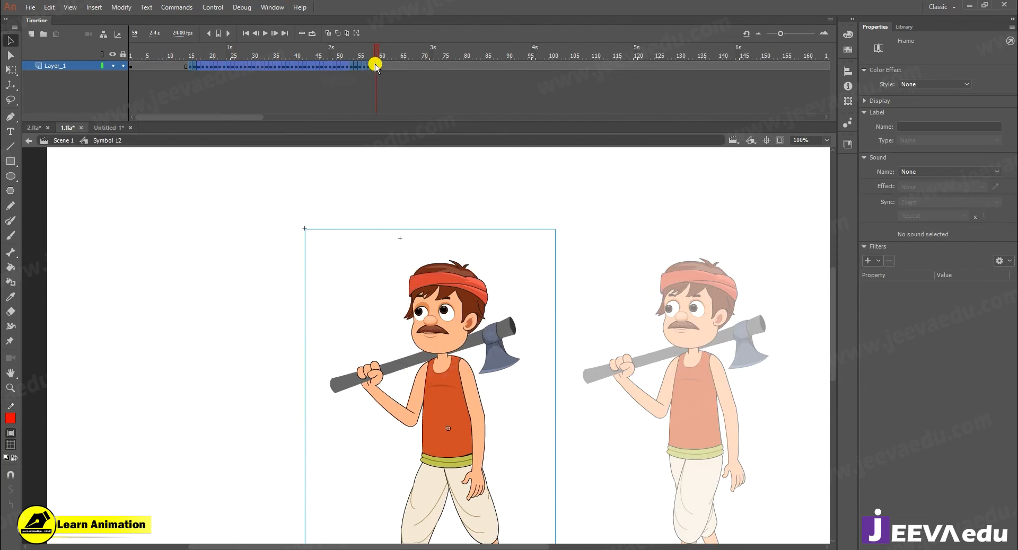
left_click_drag(379, 51, 221, 94)
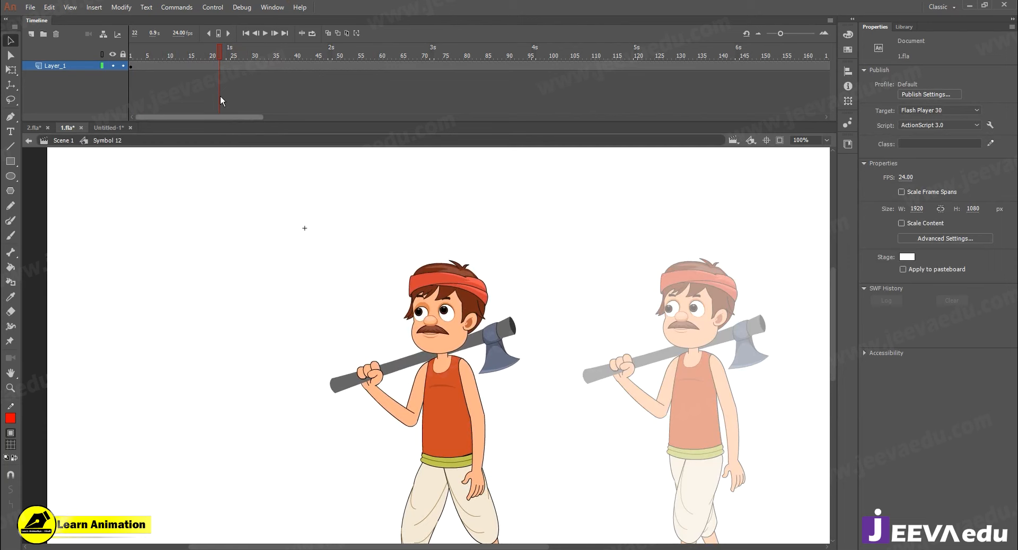
Copy the edited woodcutter into Untitled-1 at frame 306 of the Symbol_11 layer, putting duplicate library items into a folder
left_click(64, 141)
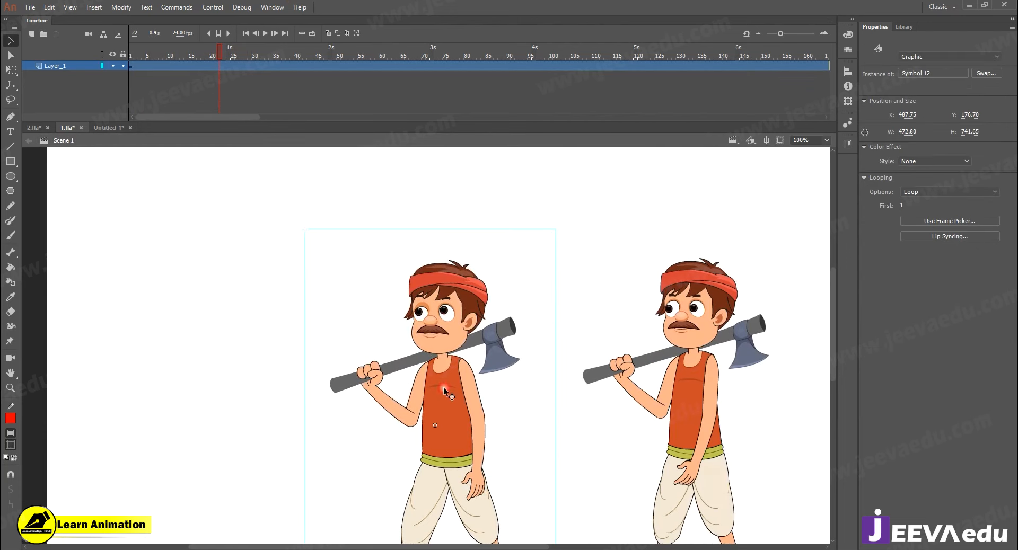
left_click(115, 128)
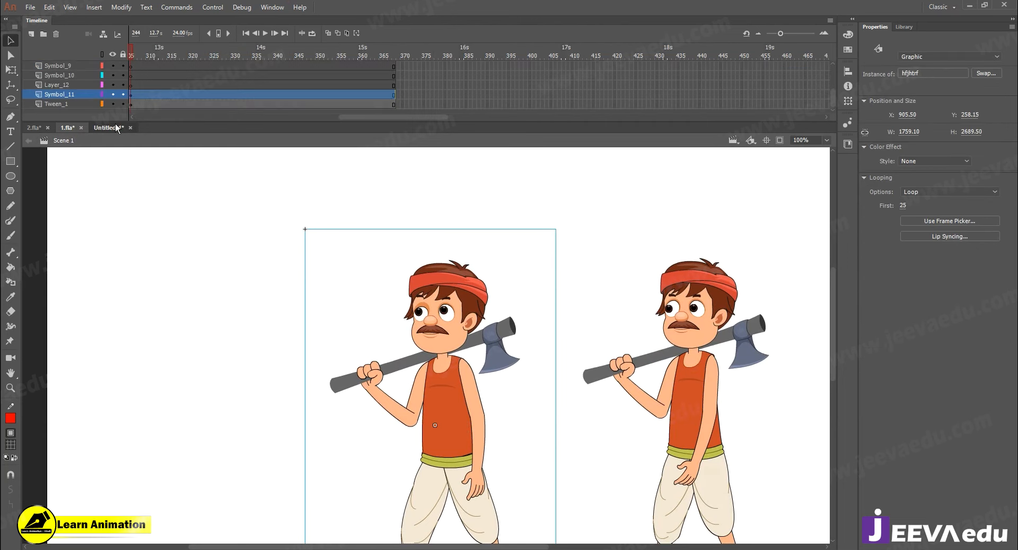
left_click_drag(364, 117, 335, 117)
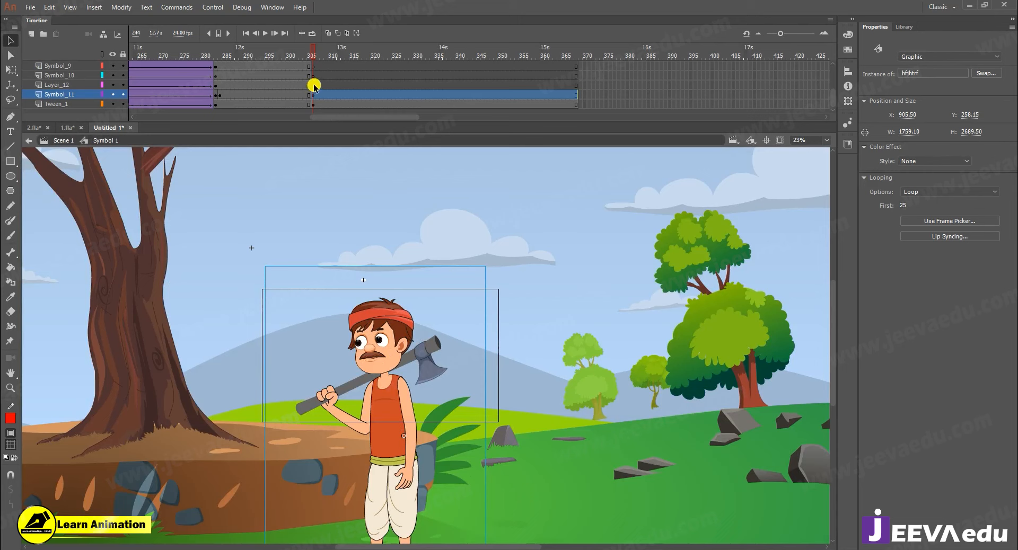
left_click(312, 94)
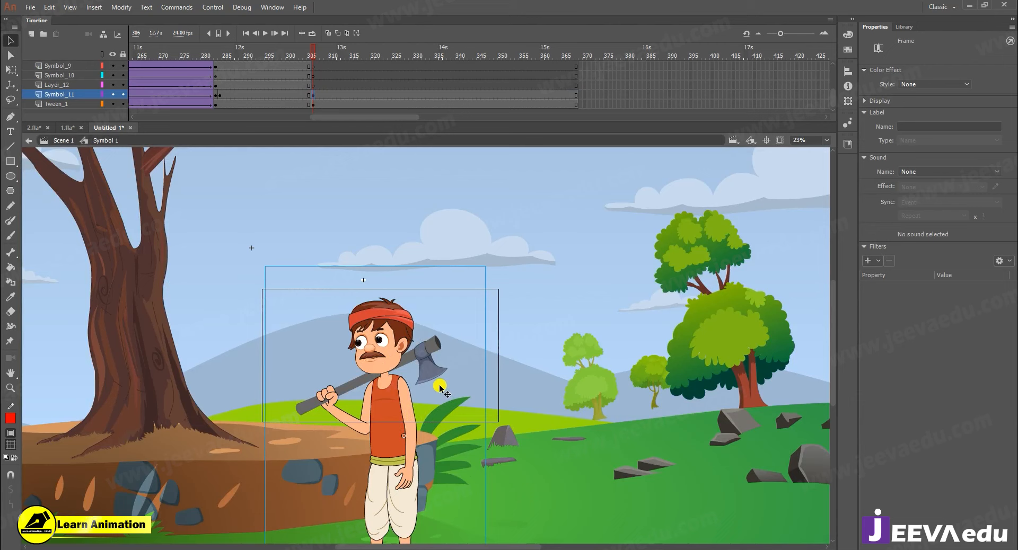
key("ctrl+v")
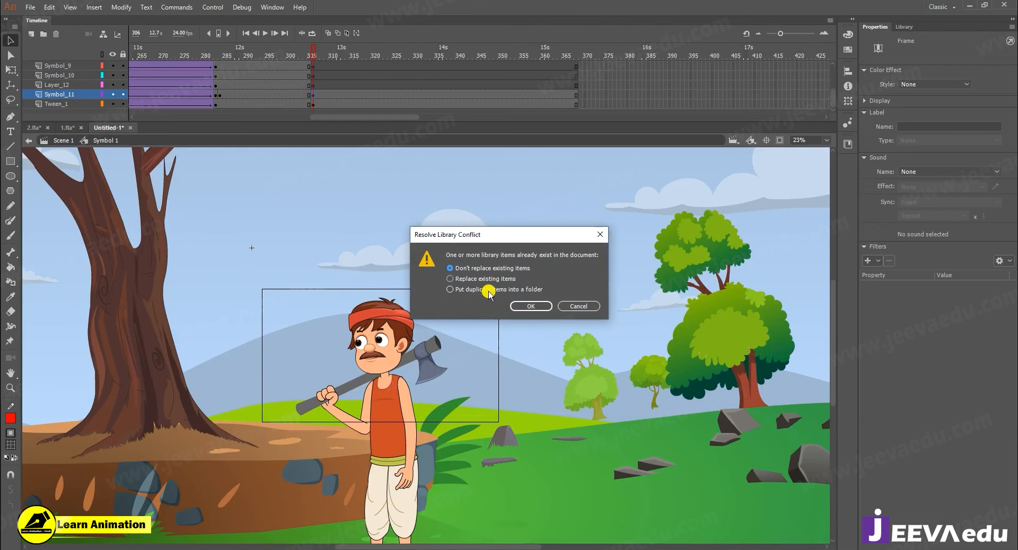
left_click(525, 290)
left_click(531, 306)
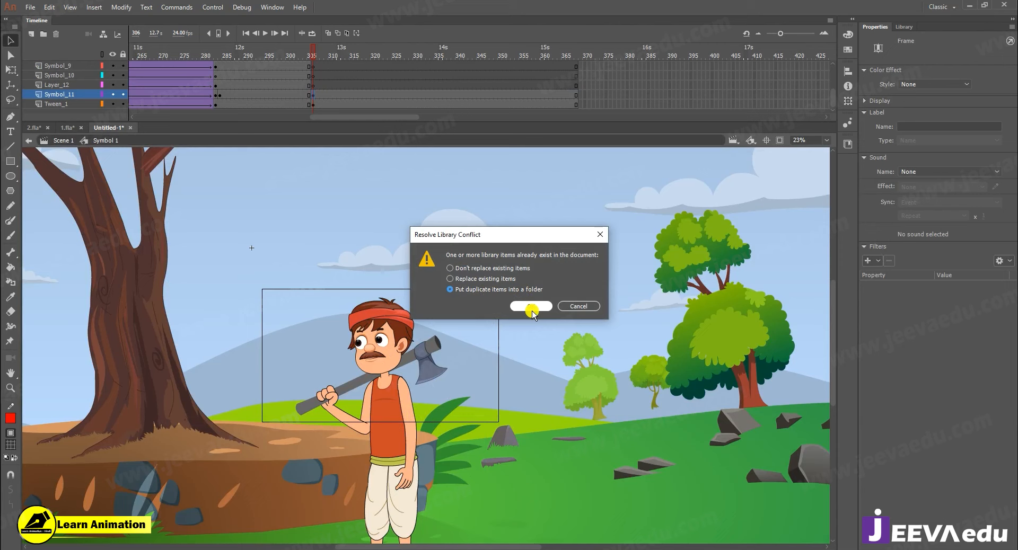
left_click(535, 311)
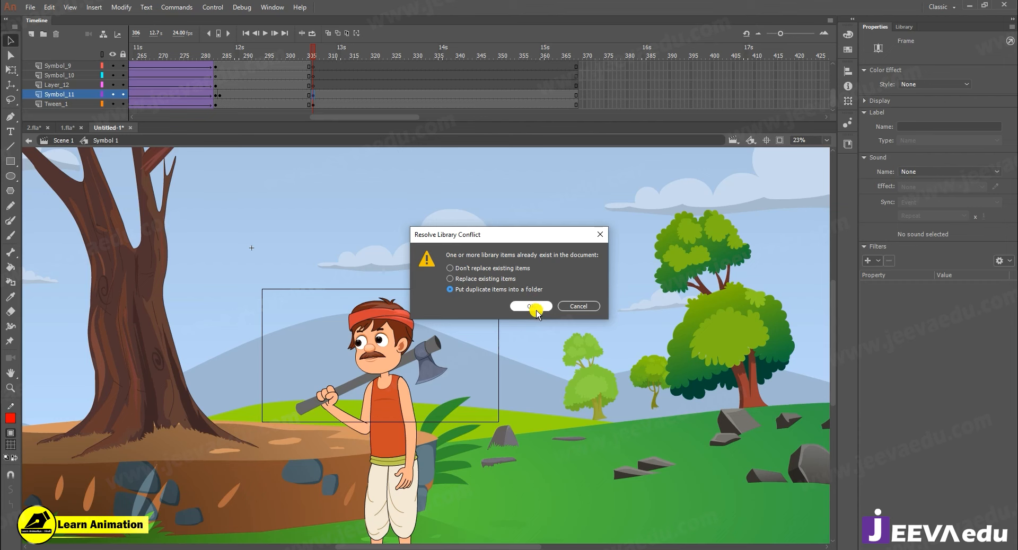
Align the pasted woodcutter with the previous one at frame 306, and clear both woodcutters from the close-up
left_click(532, 307)
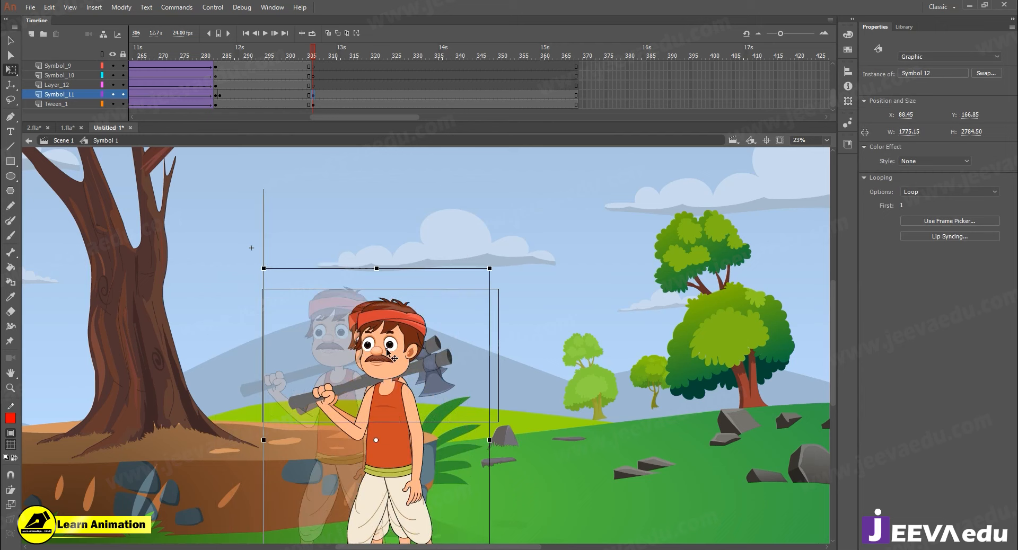
left_click_drag(387, 351, 381, 350)
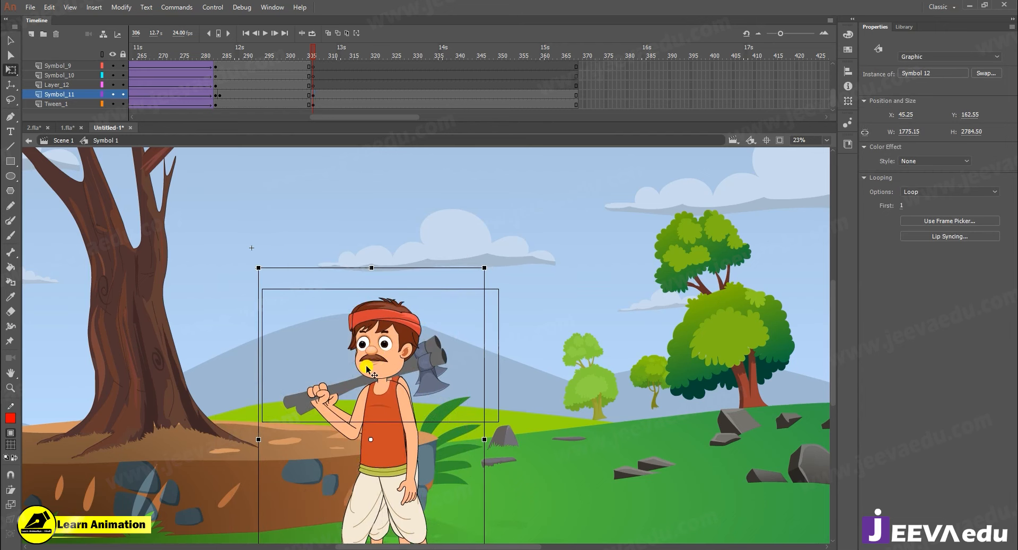
key("Delete")
left_click(379, 372)
key("Delete")
Lock the Tween_1 layer and paste the new woodcutter in place on the Symbol_11 layer at frame 306
left_click(123, 104)
right_click(549, 227)
left_click(583, 262)
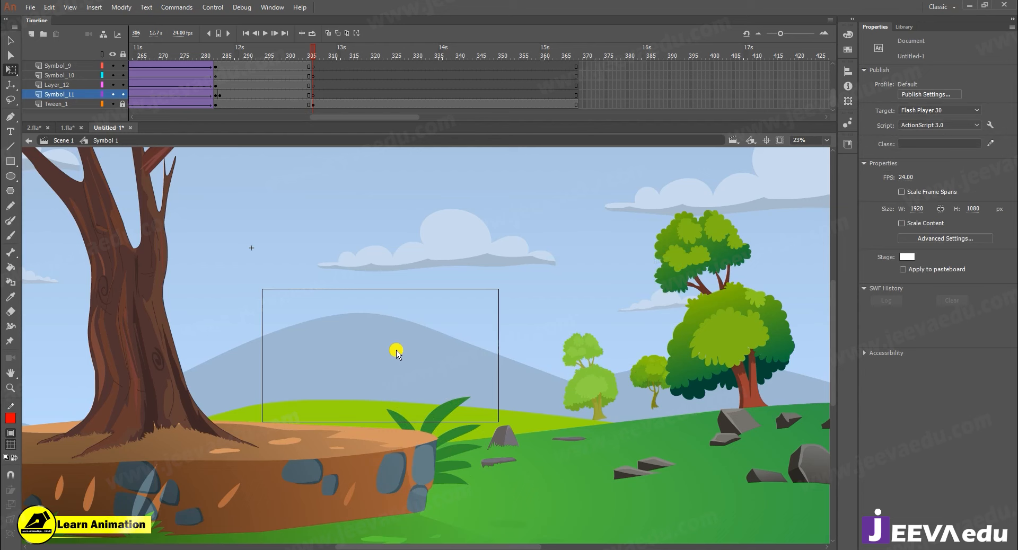
key("ctrl+shift+v")
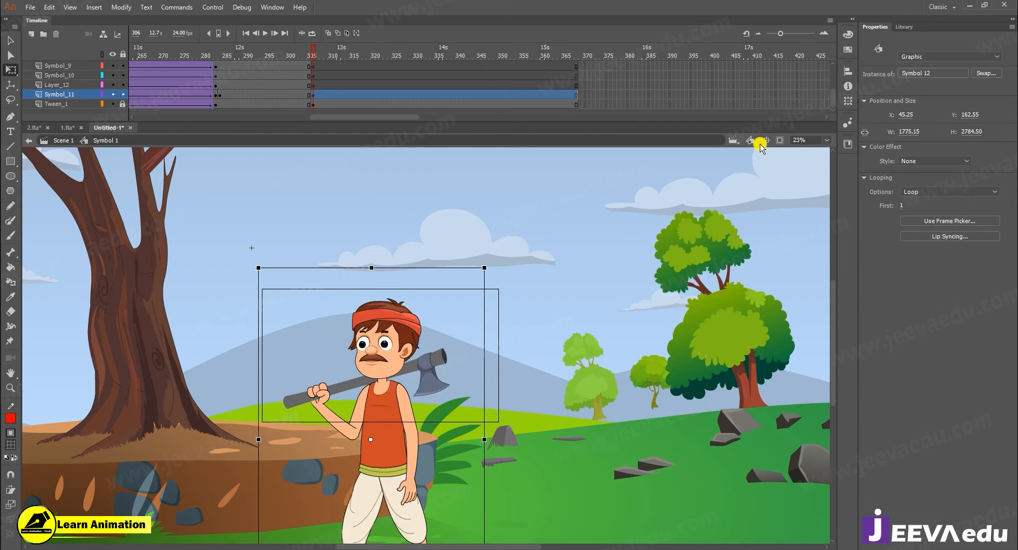
Clip the view to the stage and play the shot change around frame 306 to check the new woodcutter
left_click(779, 140)
key("z")
left_click(406, 358)
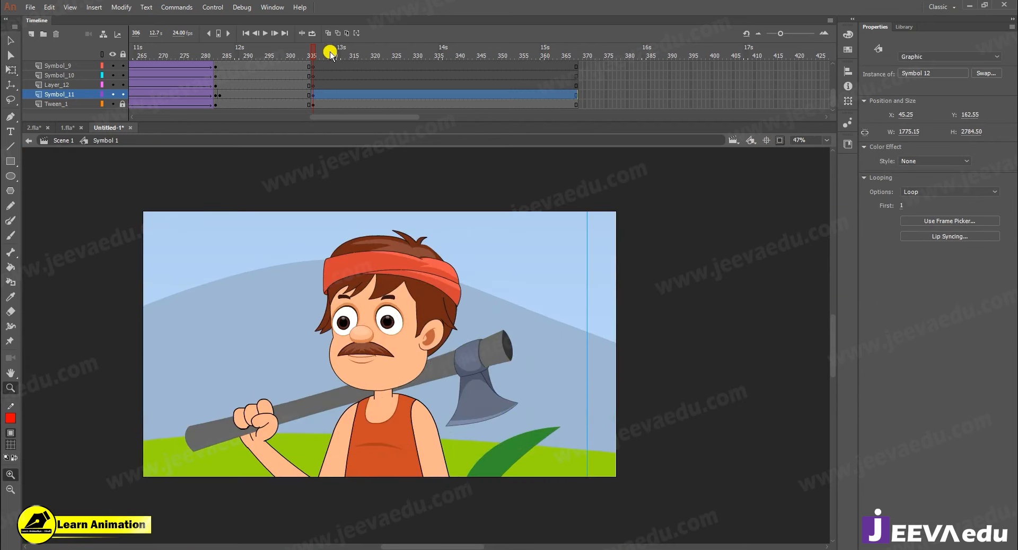
left_click(284, 66)
key("Return")
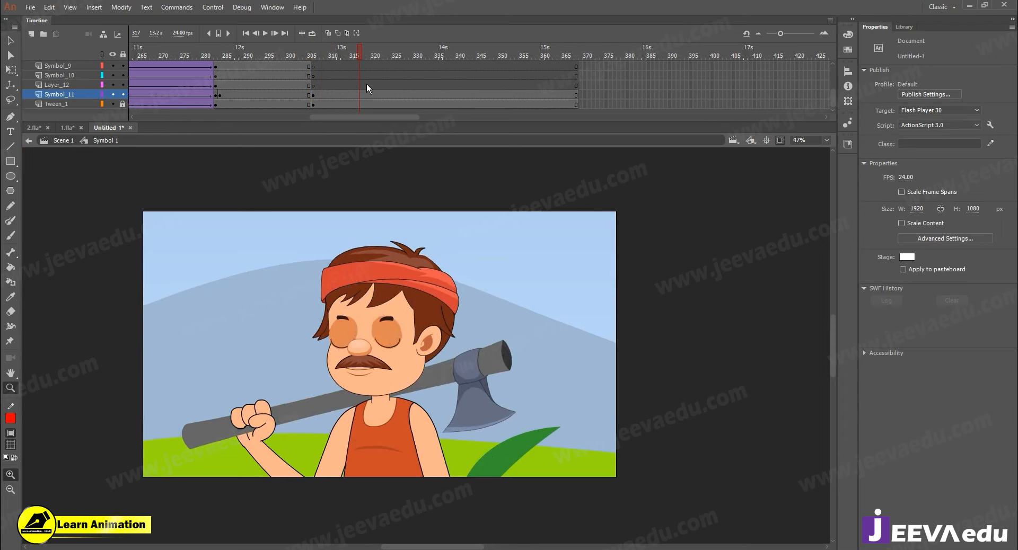
left_click(299, 88)
left_click(308, 89)
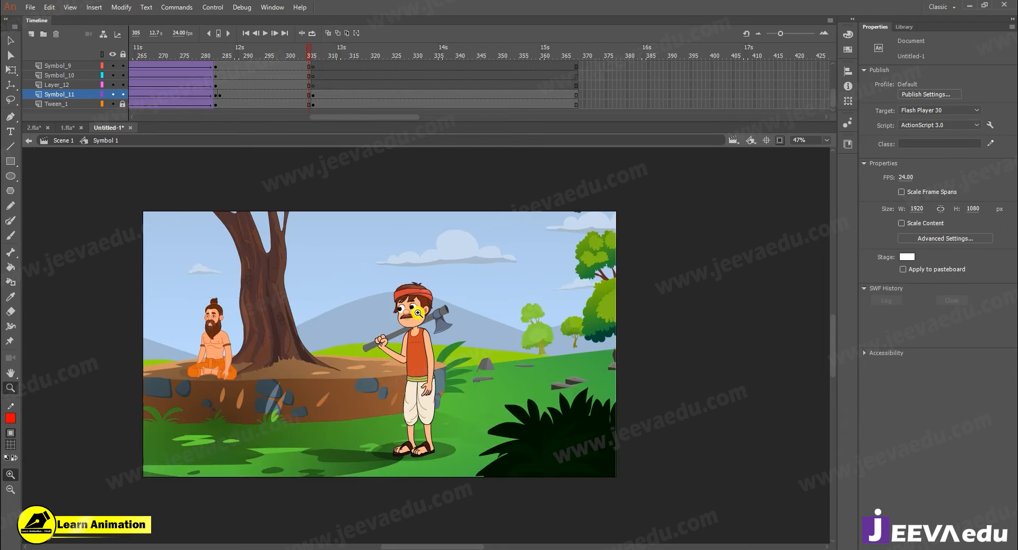
Open the close-up woodcutter's nested Mkar_Symbol 102 copy and scrub to frame 9 to examine his blink
left_click(311, 54)
key("v")
double_click(393, 330)
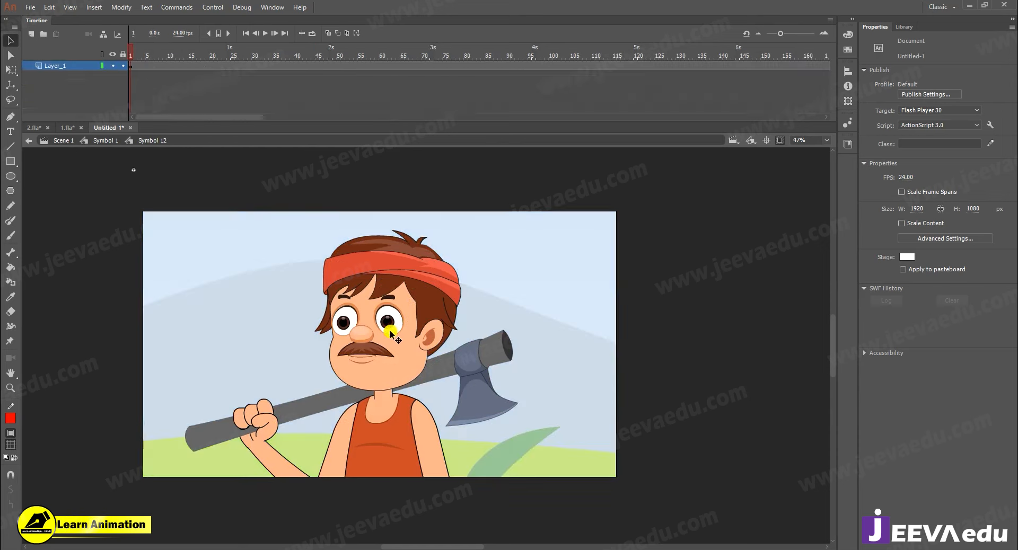
double_click(389, 330)
left_click_drag(143, 47, 163, 56)
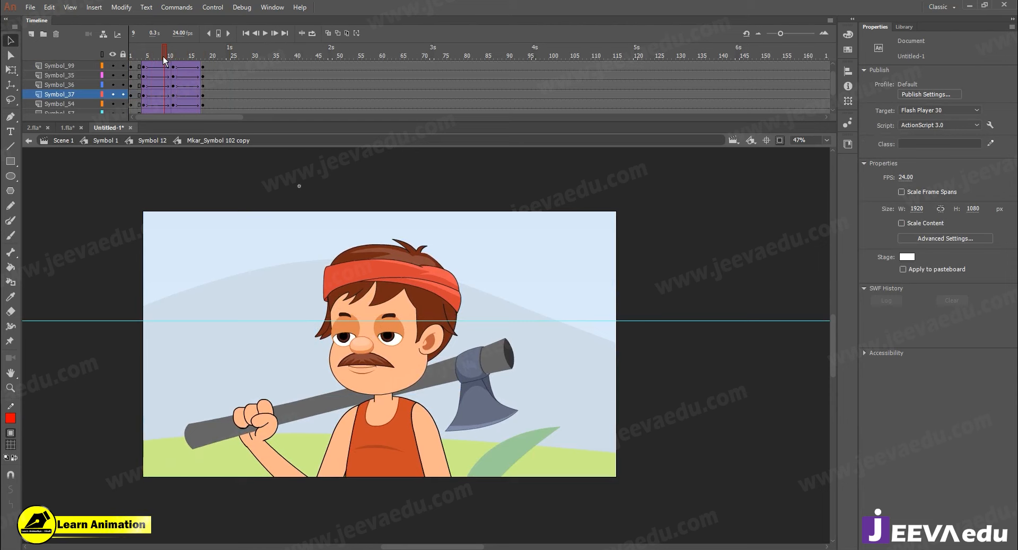
In Symbol 1, set the close-up woodcutter's first loop frame to 9 and preview the shot through frame 353
left_click(94, 140)
left_click(462, 183)
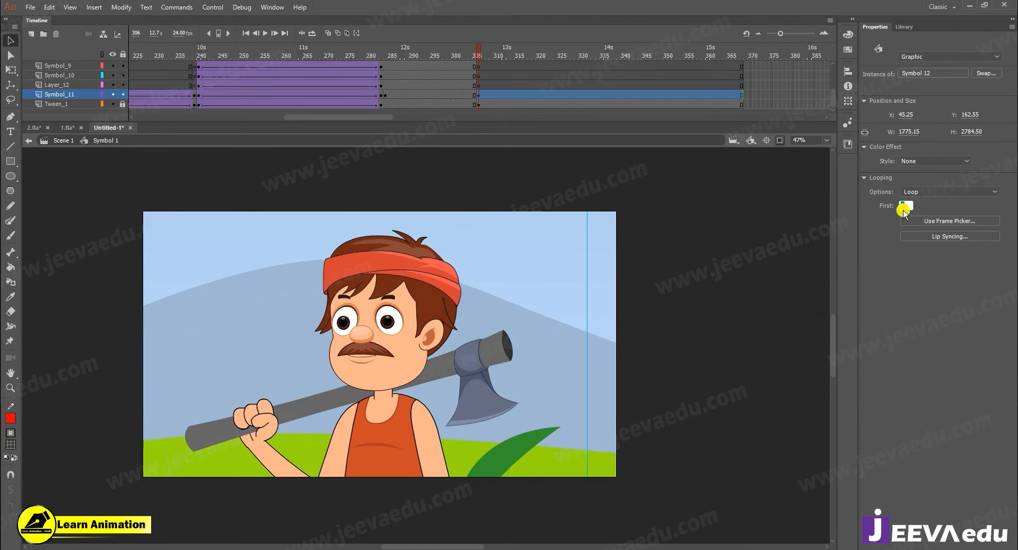
type("9")
left_click(463, 54)
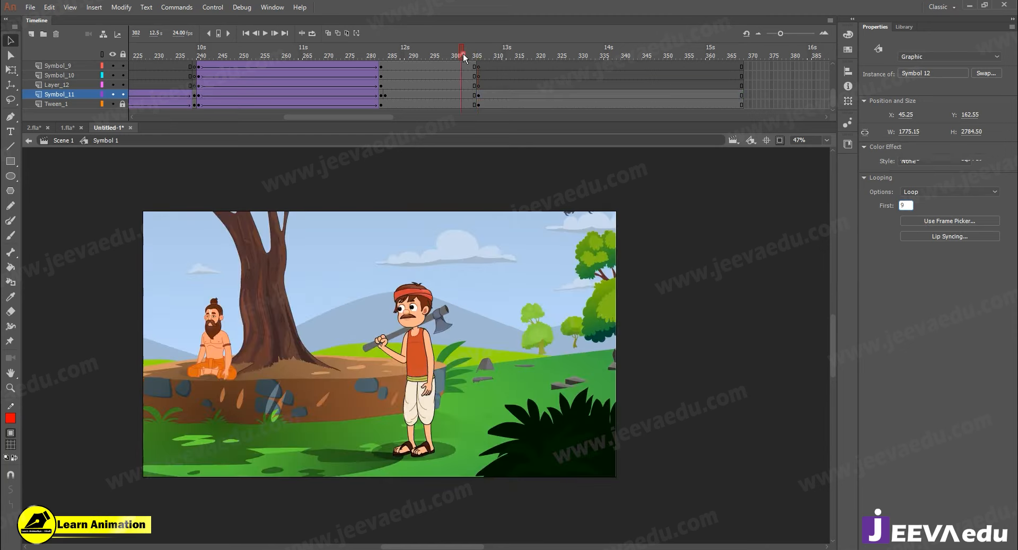
key("Return")
left_click_drag(571, 54, 680, 71)
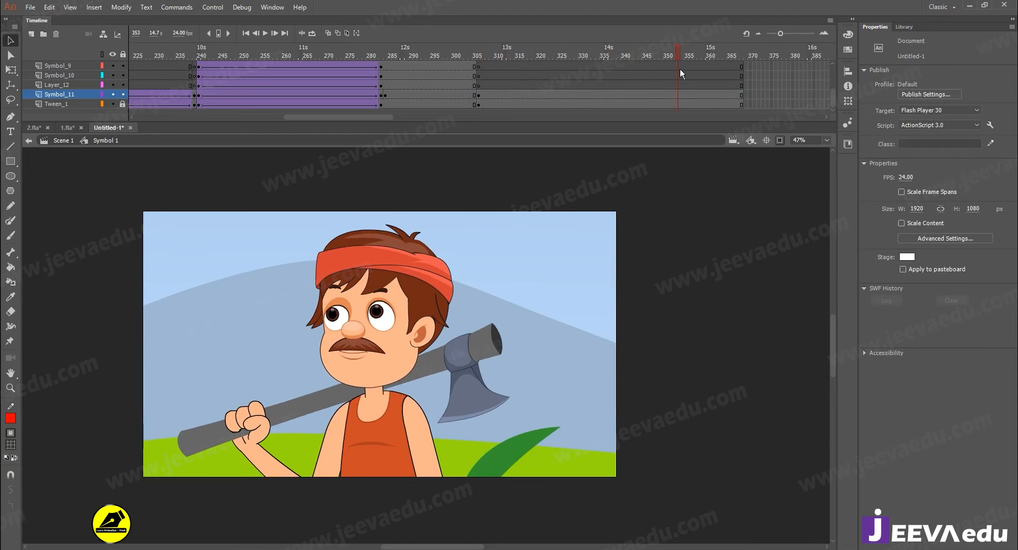
Scale the close-up background on Tween_1 to 80% and move it so the small trees appear beside the axe
scroll(684, 75, "up", 5)
scroll(685, 75, "down", 5)
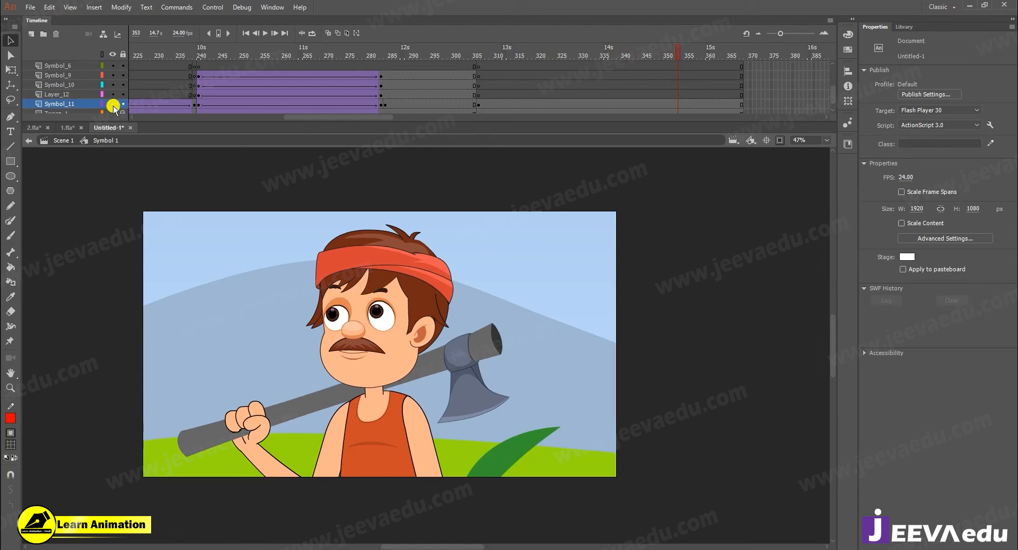
left_click(534, 316)
key("ctrl+alt+s")
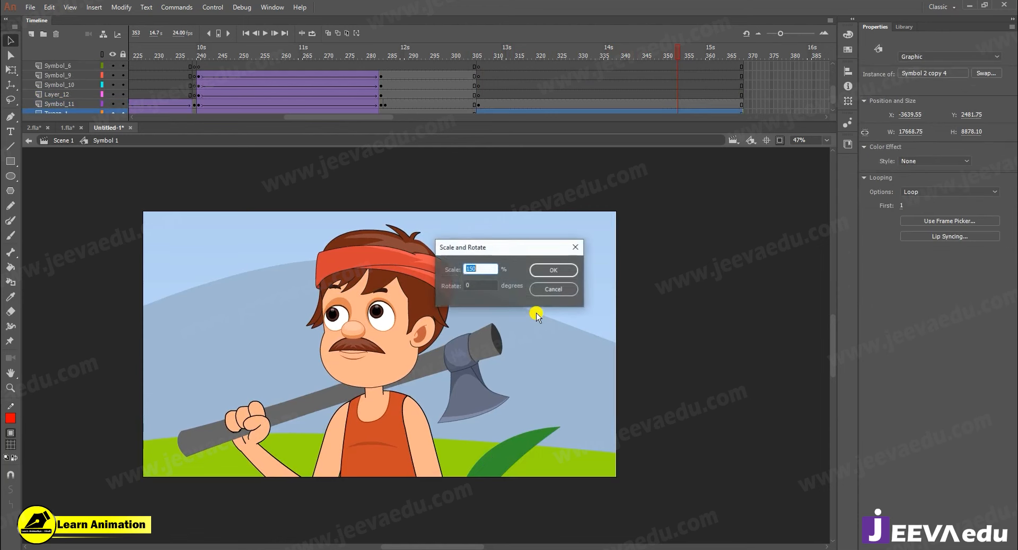
key("Return")
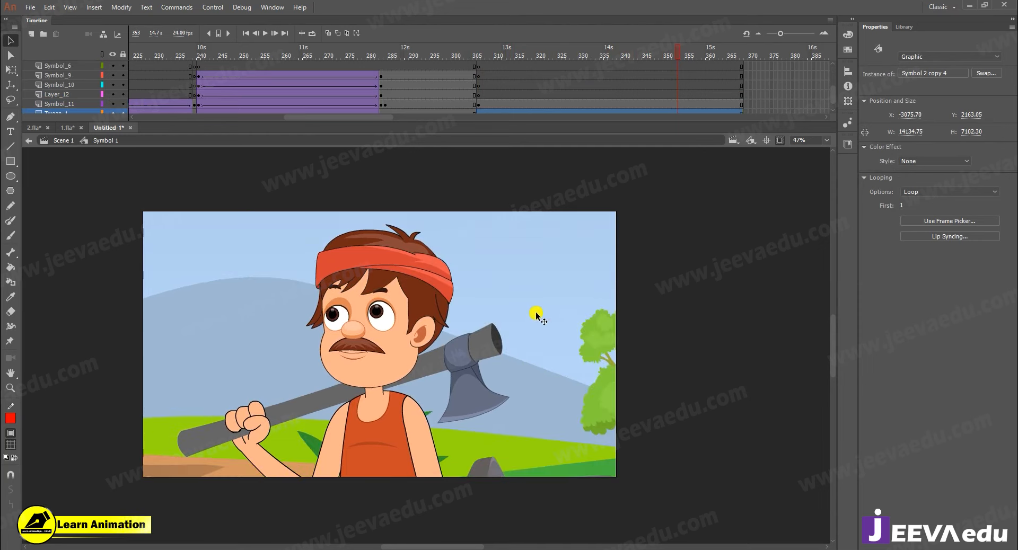
left_click_drag(573, 278, 518, 309)
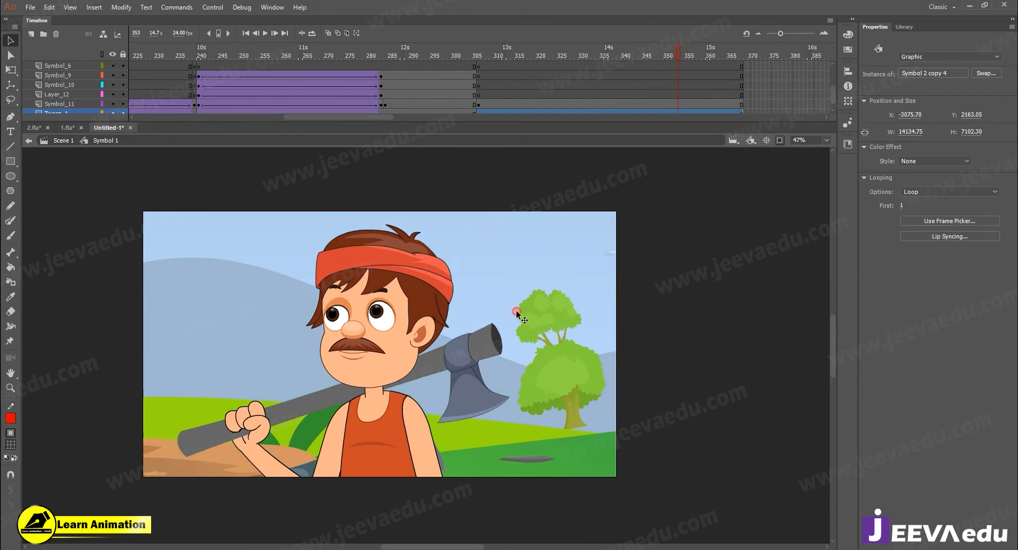
Show the area outside the stage, break apart the close-up background and delete the leafy shadow over the stone platform
left_click(782, 142)
key("ctrl+minus")
key("ctrl+minus")
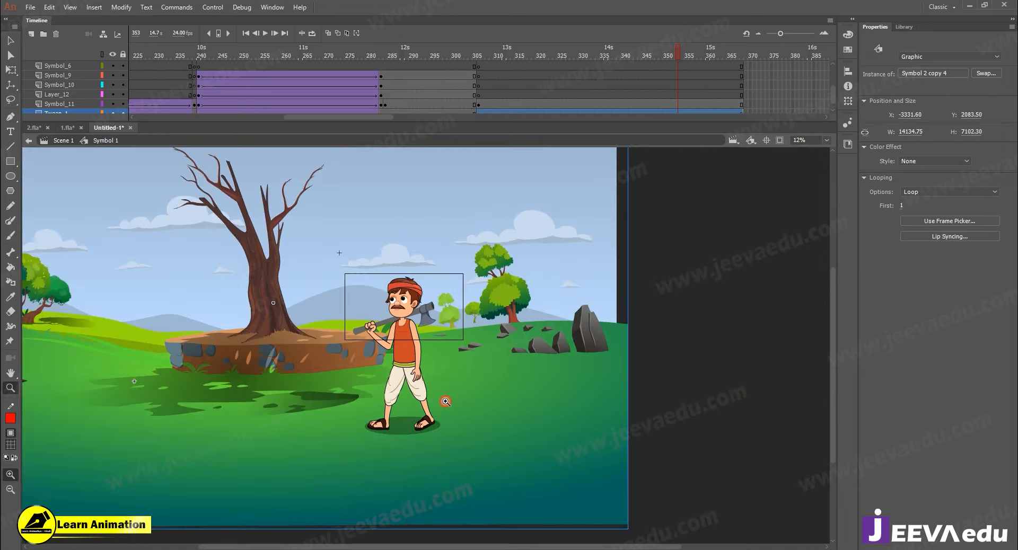
left_click(654, 377)
left_click(285, 358)
key("Delete")
Delete the stone platform, the remaining ground shadow and the bare tree from the close-up background
left_click(281, 357)
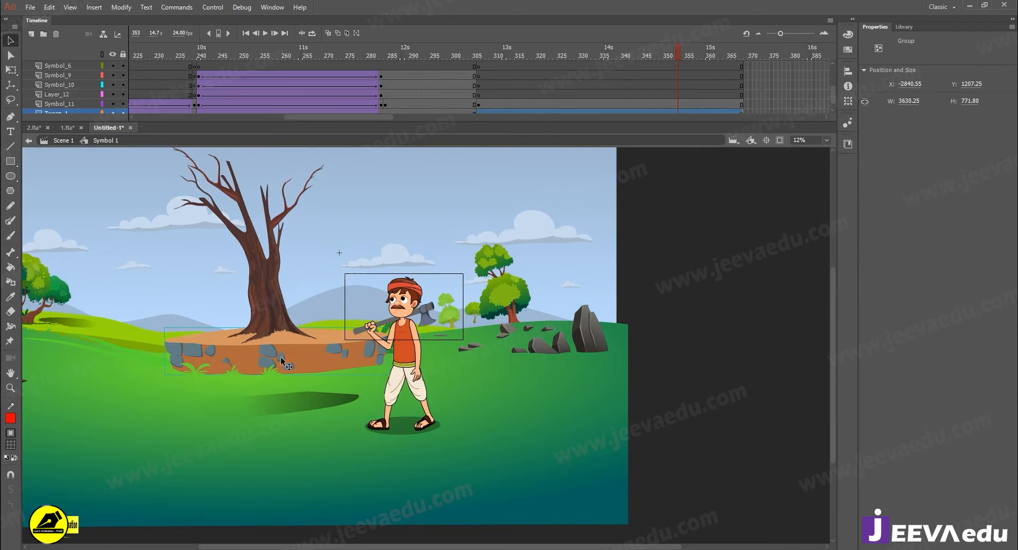
key("Delete")
left_click(302, 406)
key("Delete")
left_click(277, 329)
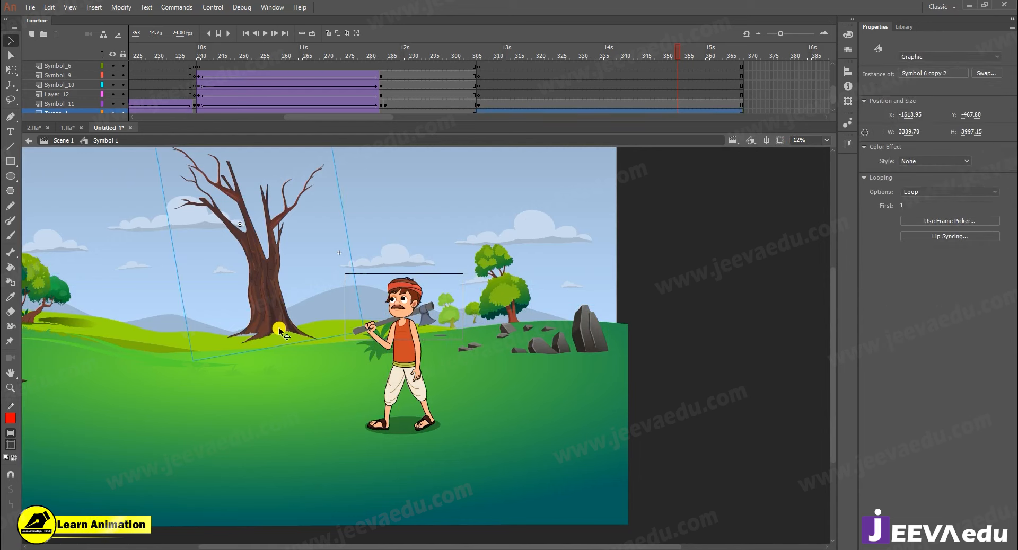
key("Delete")
left_click(339, 363)
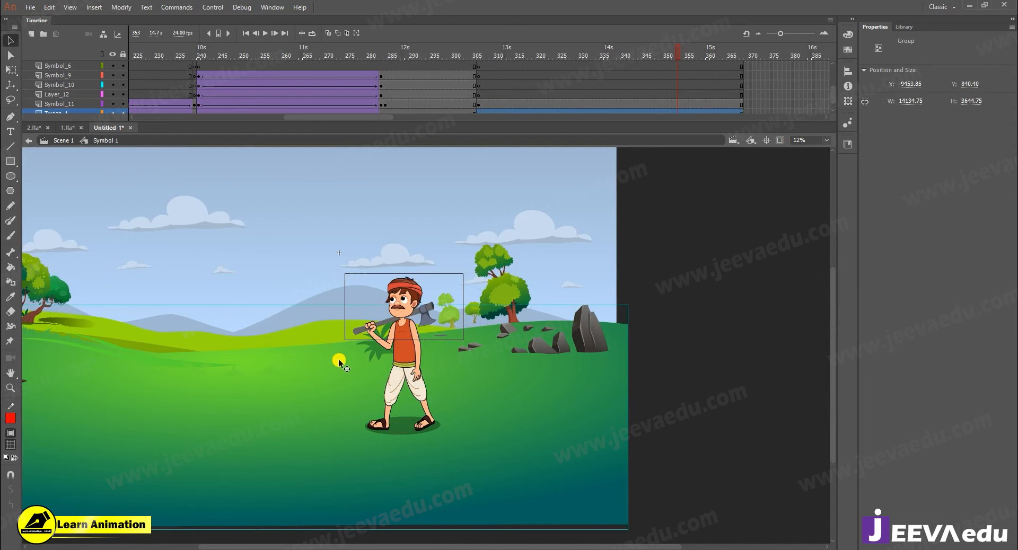
Convert the remaining background artwork at frame 306 of Tween_1 into a graphic symbol and scale it to 80%
scroll(478, 103, "down", 1)
left_click(478, 104)
key("Return")
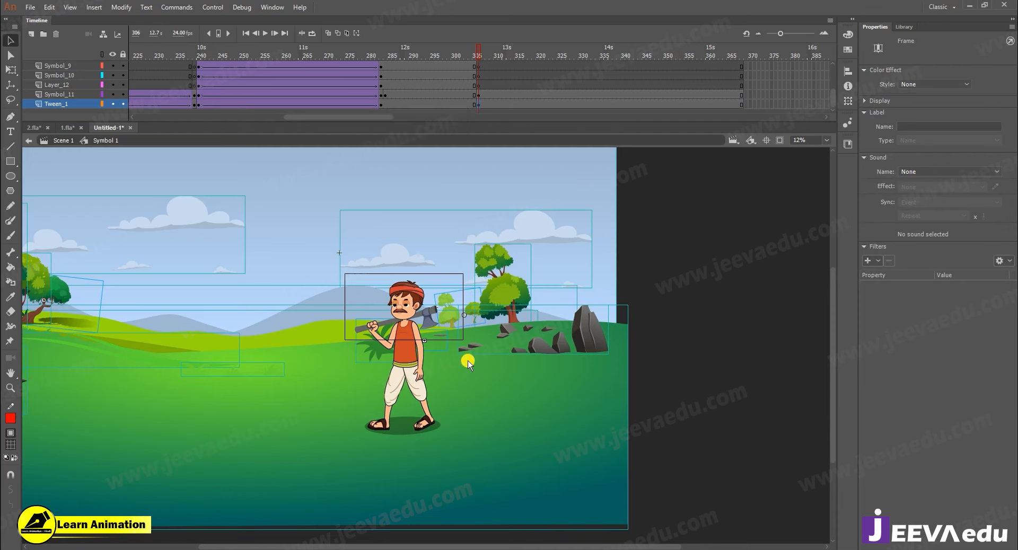
left_click(780, 140)
scroll(503, 337, "up", 3)
left_click_drag(555, 362, 515, 362)
key("ctrl+alt+s")
type("80")
key("Return")
Reposition the close-up background so the hill sits behind the woodcutter and the light green trees stand beside the axe
key("z")
left_click(413, 320)
key("v")
left_click_drag(436, 337, 628, 319)
left_click_drag(469, 55, 477, 51)
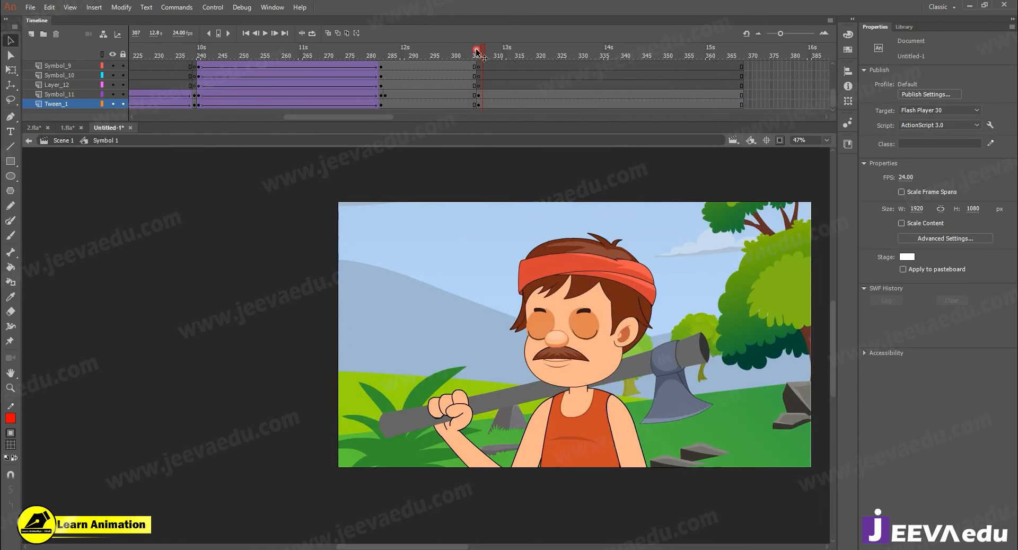
left_click(624, 310)
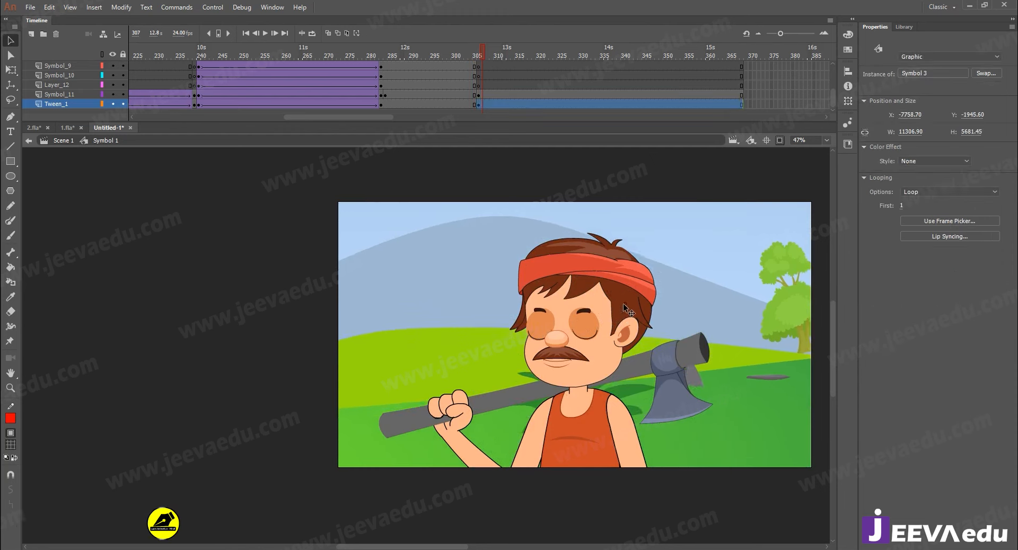
left_click_drag(611, 309, 573, 350)
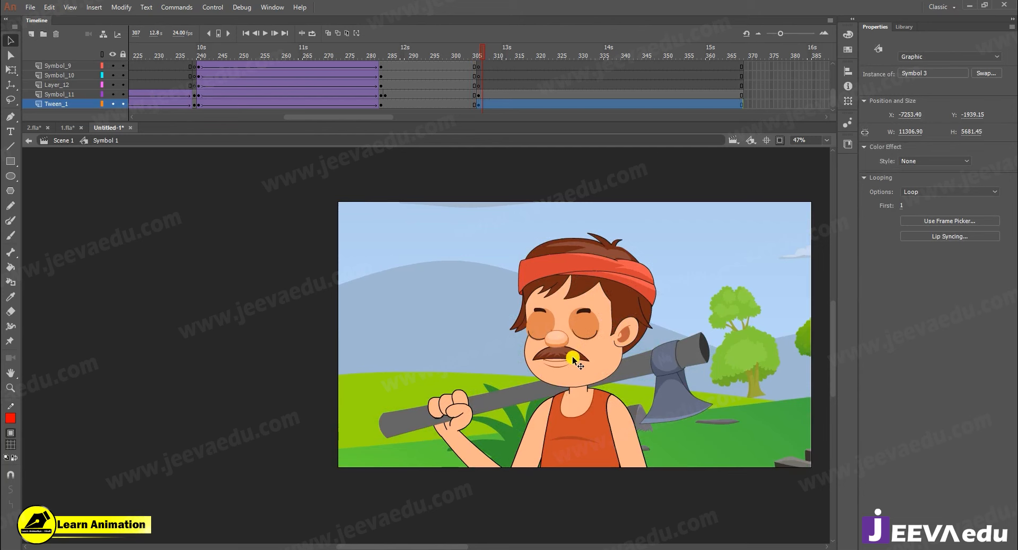
Scale the close-up background by 80% twice and reposition it with the hill behind the woodcutter and trees beyond his axe
key("ctrl+alt+s")
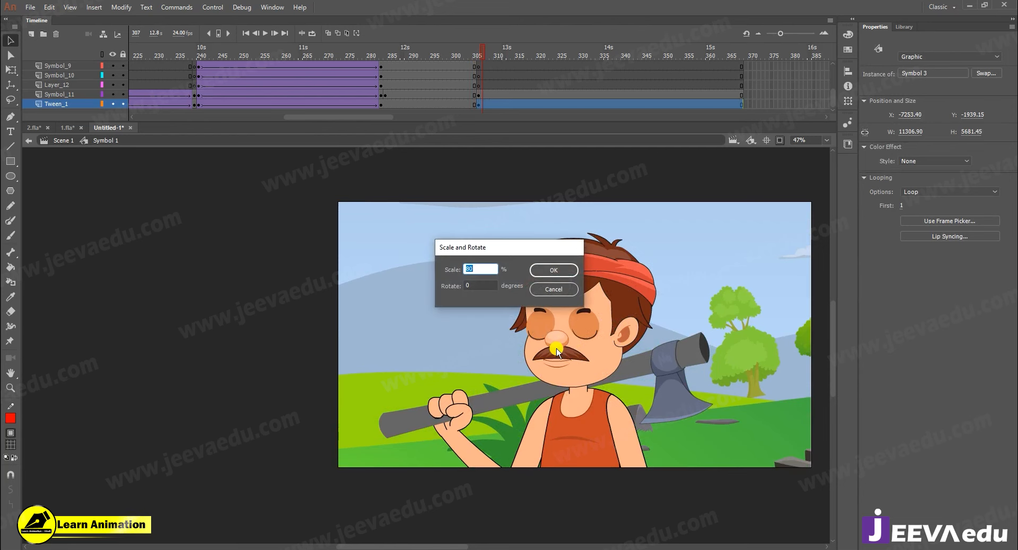
key("Return")
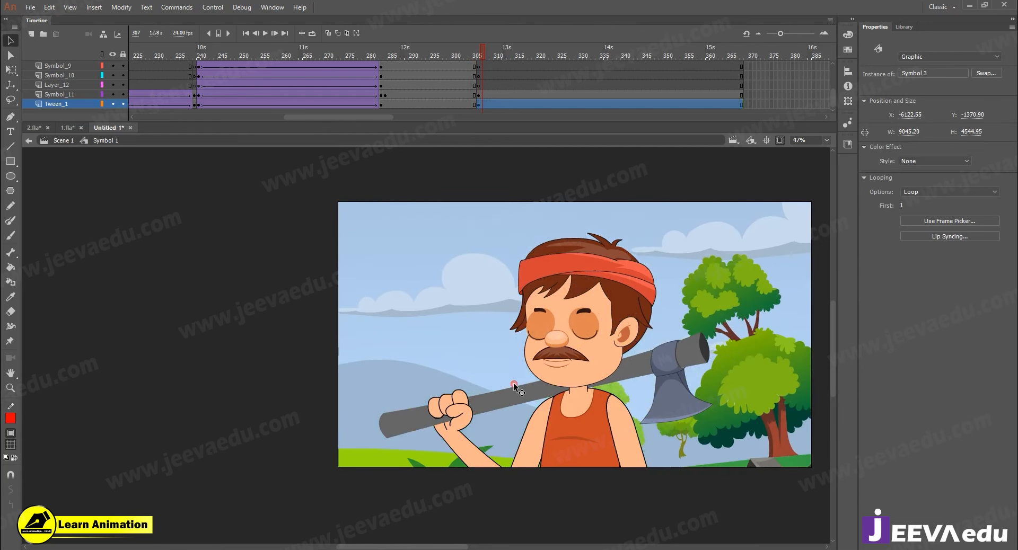
key("ctrl+alt+s")
key("Return")
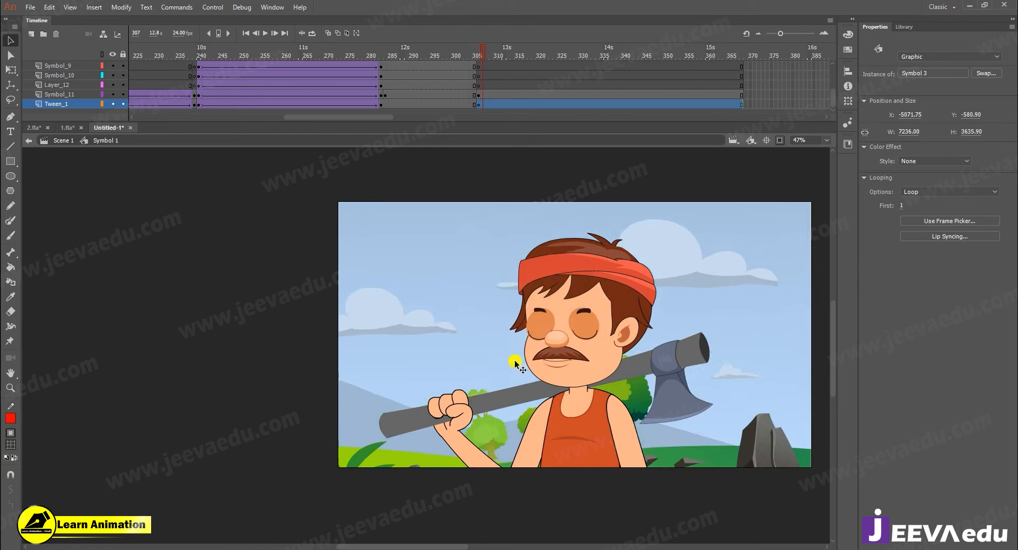
left_click_drag(465, 355, 665, 329)
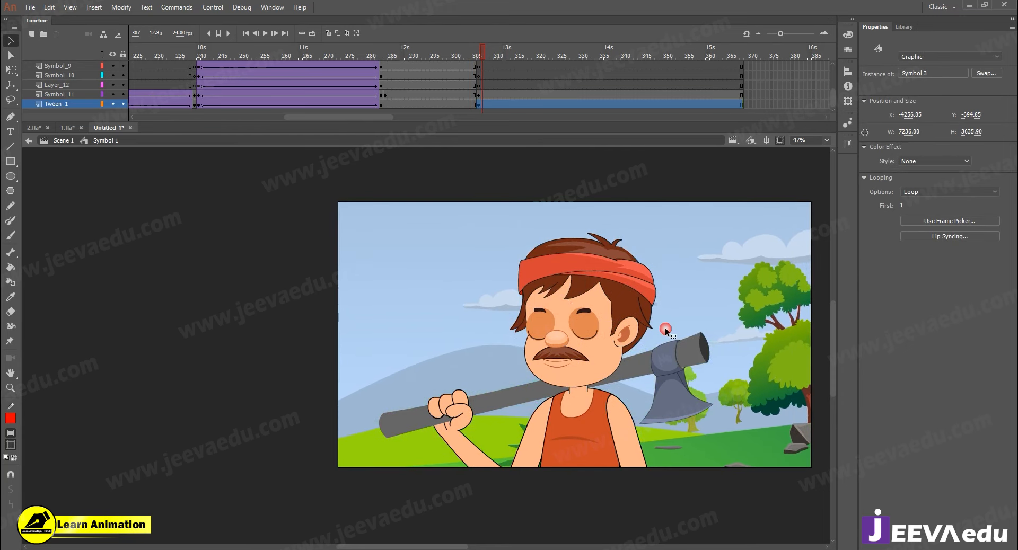
left_click_drag(511, 303, 485, 350)
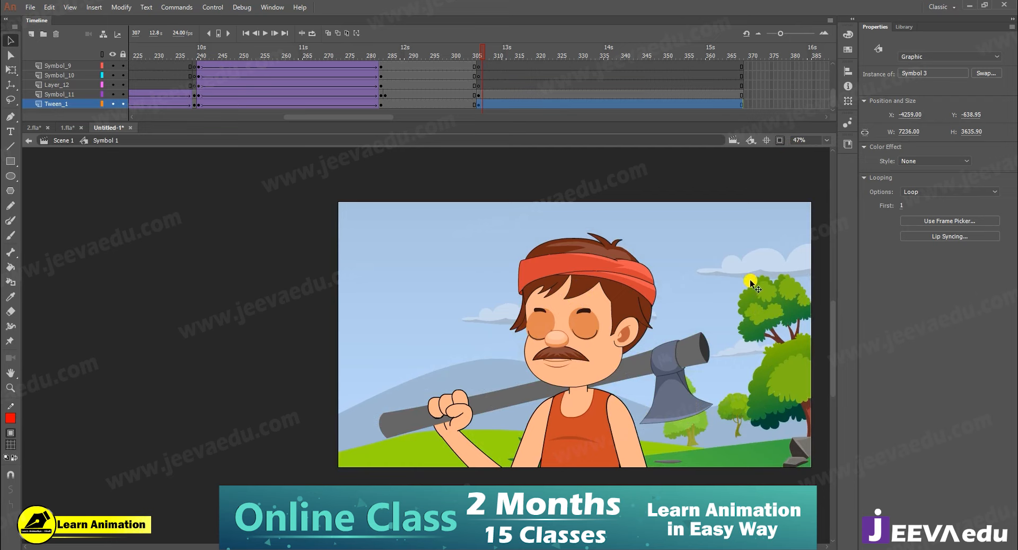
Open the background Symbol 3, lower the small distant trees beside the large tree, and return to Symbol 1
left_click(764, 142)
key("ctrl+minus")
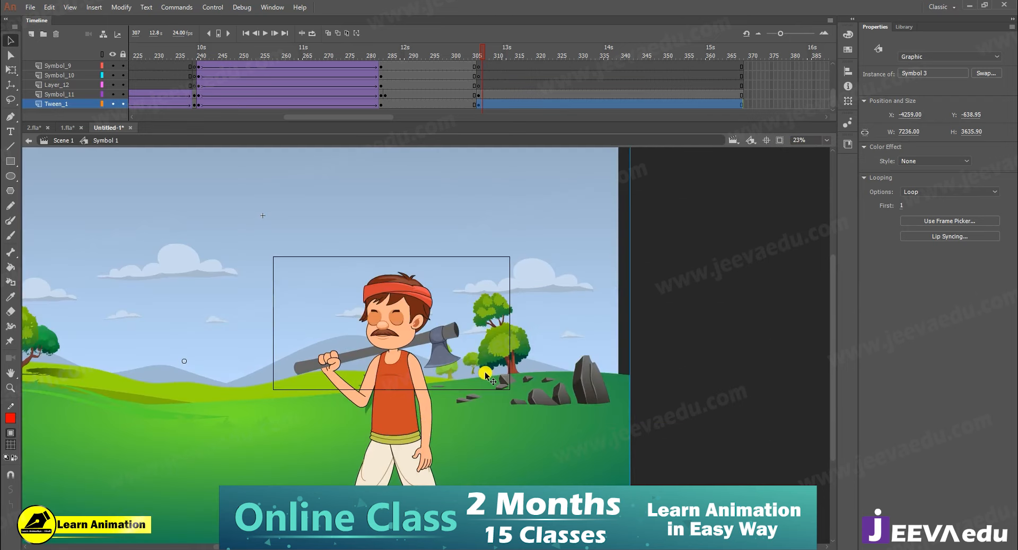
double_click(474, 368)
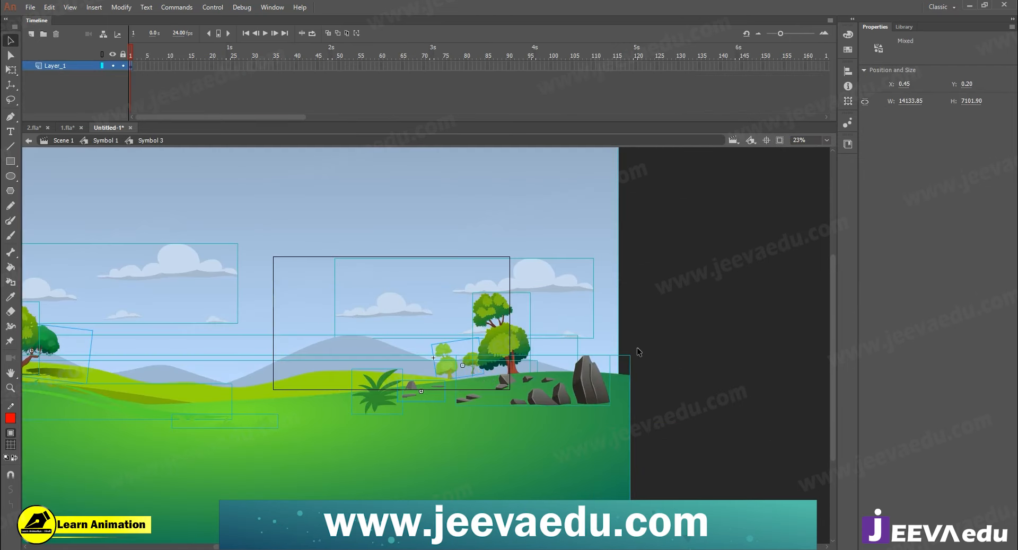
left_click(473, 370)
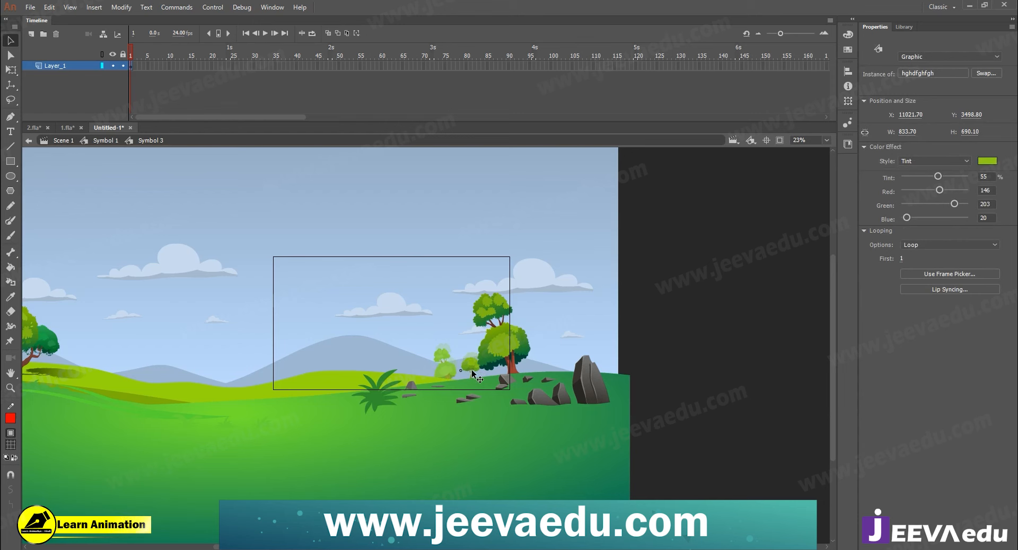
left_click(471, 372)
left_click(62, 142)
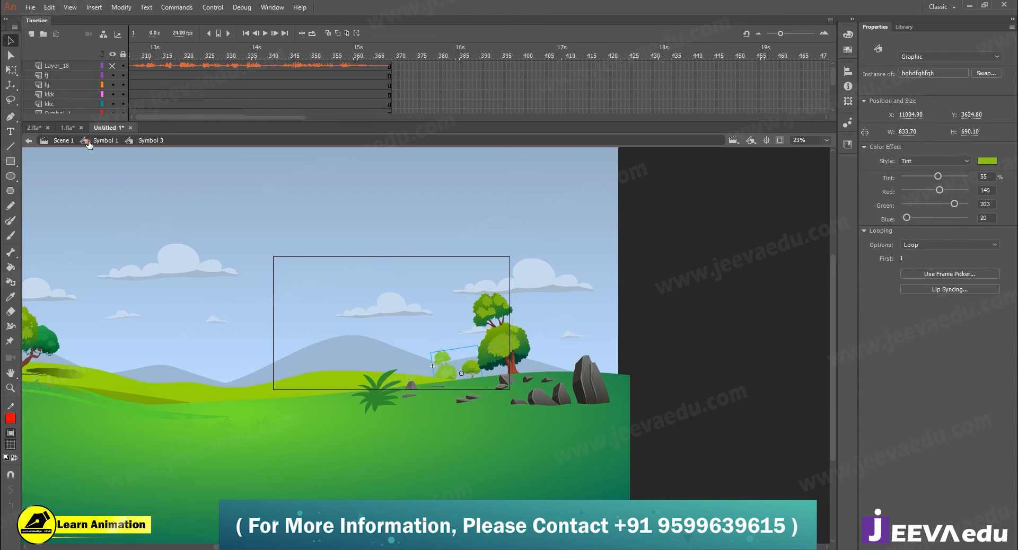
Clip the view to the stage and examine the framing of the recomposed close-up at frame 307
left_click(779, 142)
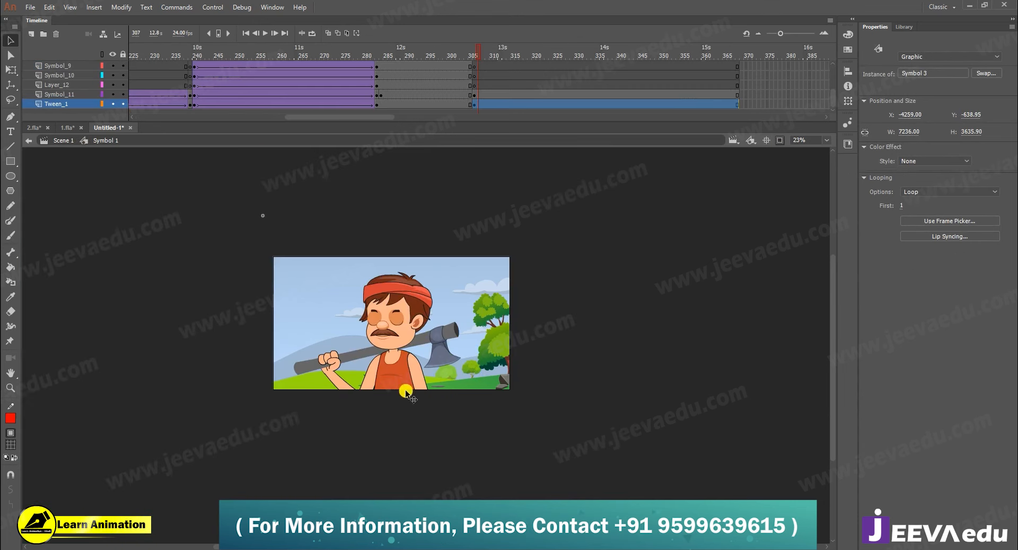
key("z")
left_click(367, 346)
left_click_drag(368, 348, 358, 380)
key("v")
left_click(627, 274)
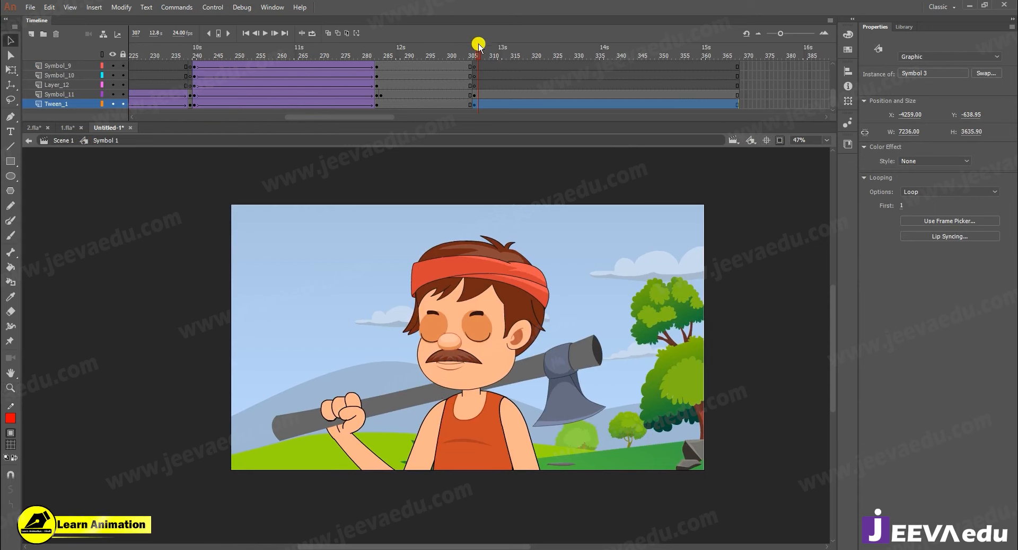
Add keyframes at frame 368 on the Symbol_11 and Tween_1 layers and create classic tweens from frame 306 to 368
left_click(475, 75)
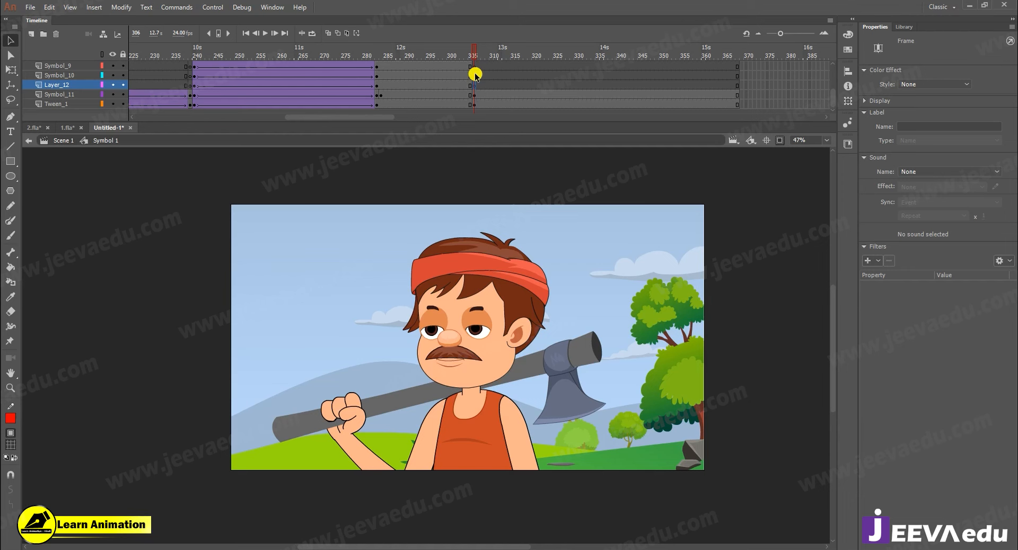
scroll(475, 76, "up", 3)
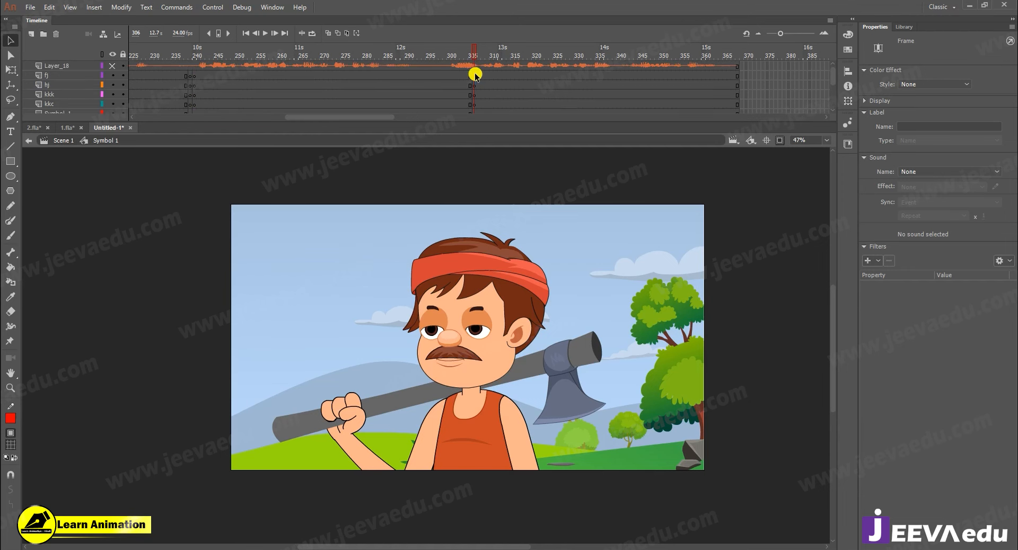
left_click_drag(472, 54, 656, 103)
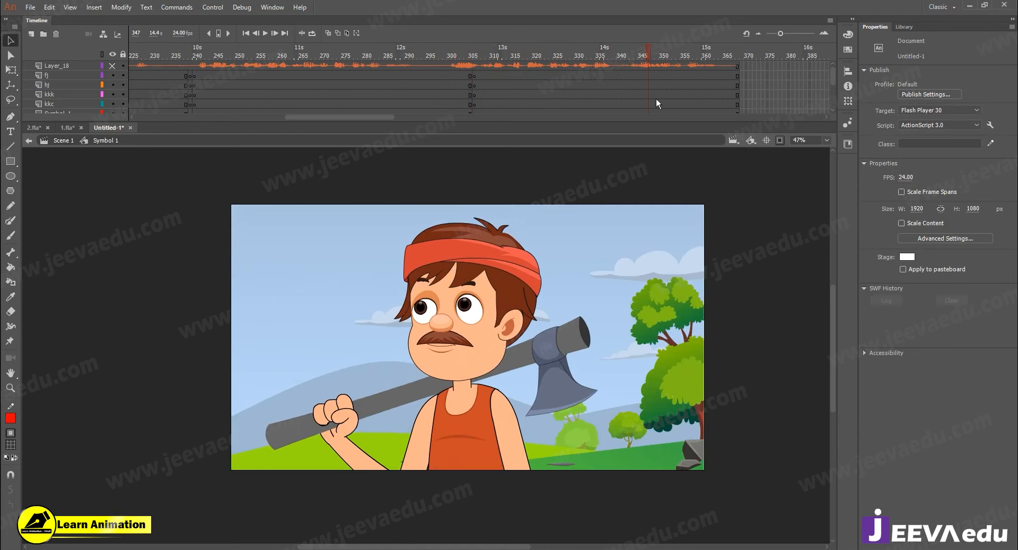
scroll(711, 100, "down", 5)
left_click_drag(739, 106, 679, 104)
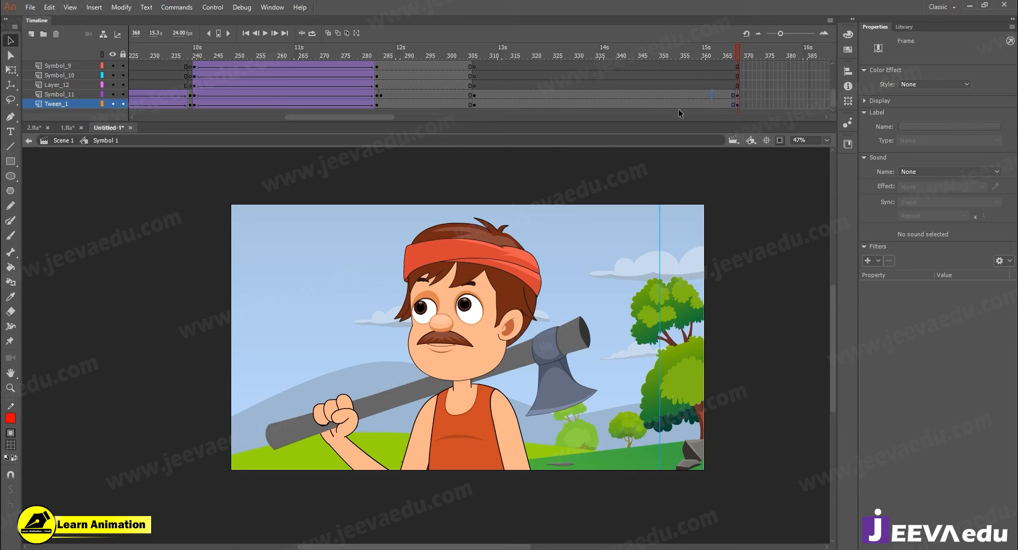
right_click(678, 104)
left_click(711, 133)
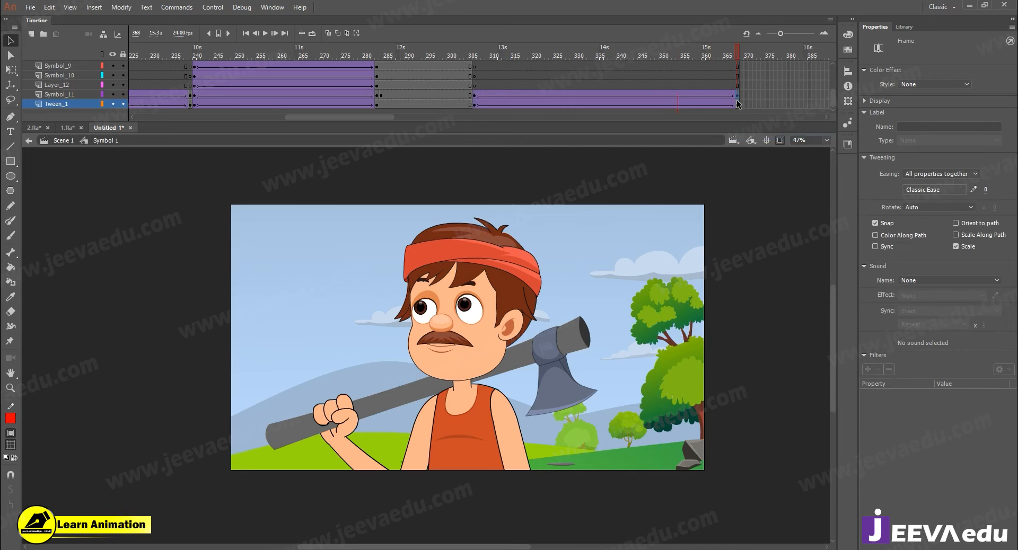
Apply a custom ease named My Ease 1 to both close-up tweens, with an S-shaped curve that eases in and out
left_click_drag(585, 104, 610, 121)
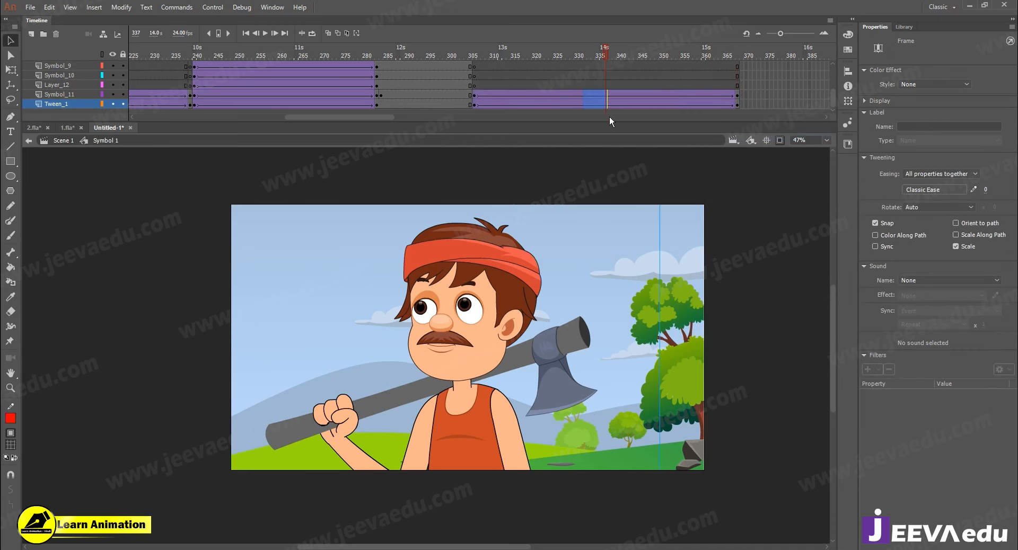
left_click(973, 189)
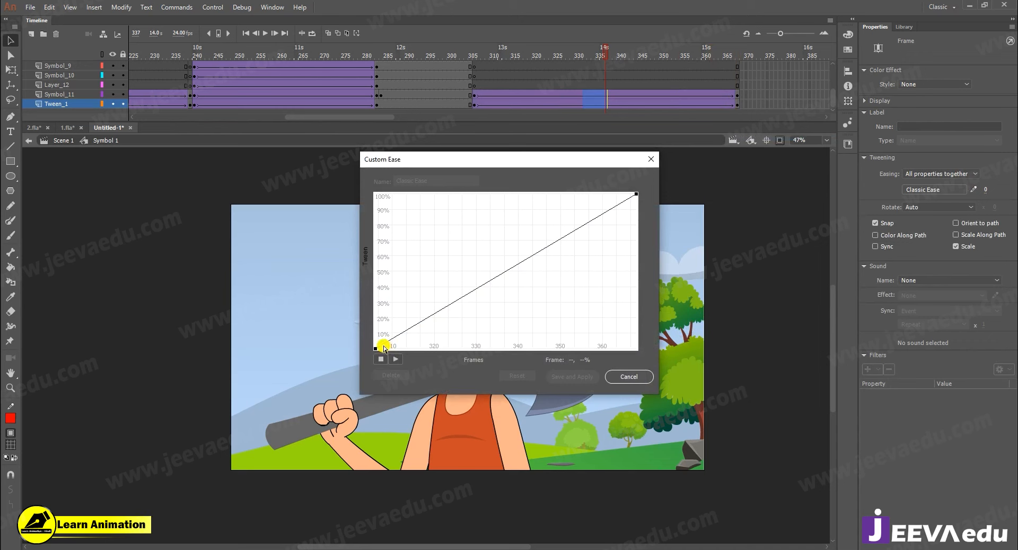
left_click_drag(459, 303, 507, 338)
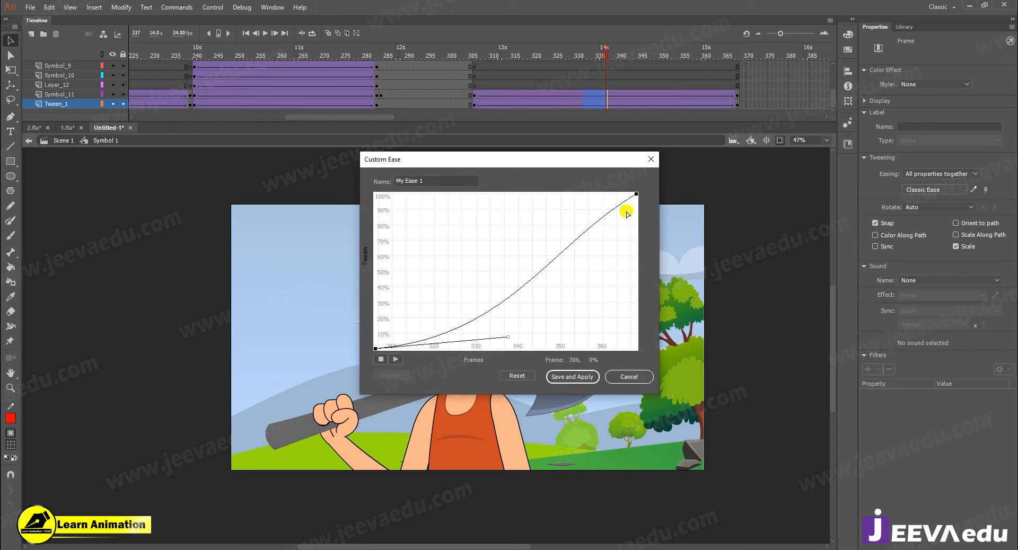
left_click_drag(572, 239, 536, 209)
left_click(572, 376)
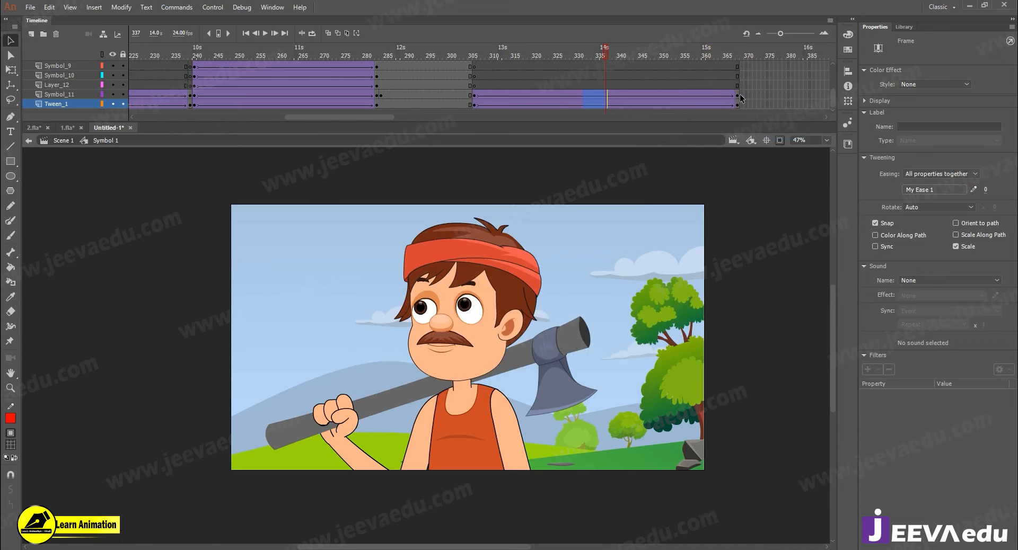
Enlarge the woodcutter and background slightly at frame 368, making the background 7525.20 wide, and reposition them for a slow push-in
left_click(740, 104)
key("ctrl+alt+s")
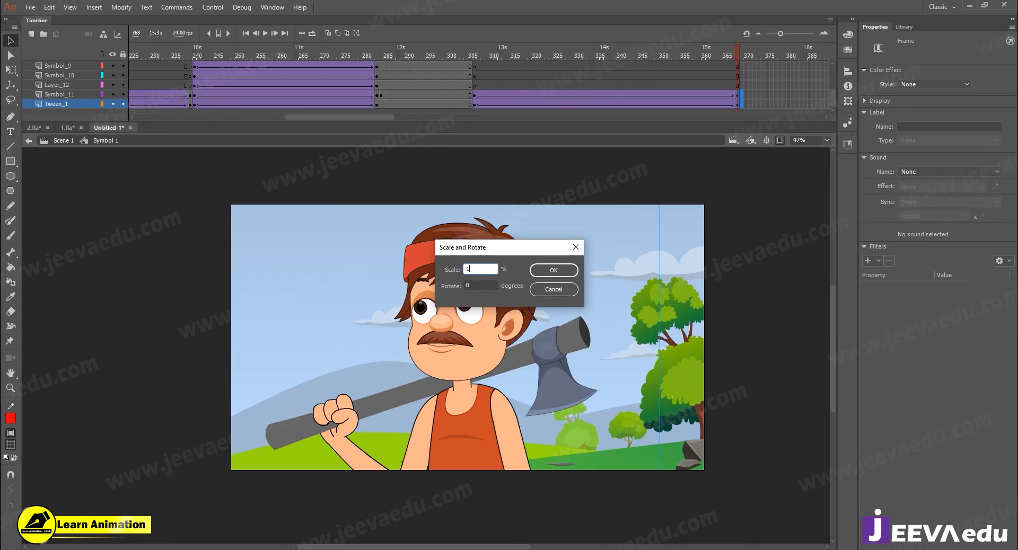
key("Return")
left_click_drag(493, 328, 481, 290)
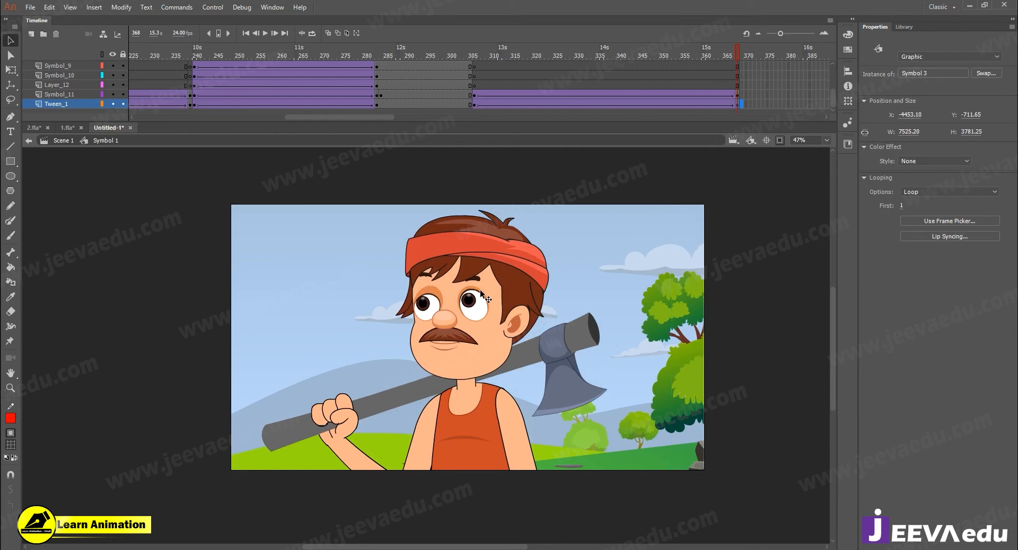
Try shifting the close-up background to the right at frame 368 and scrub the end of the tween
key("shift+Right")
key("shift+Right")
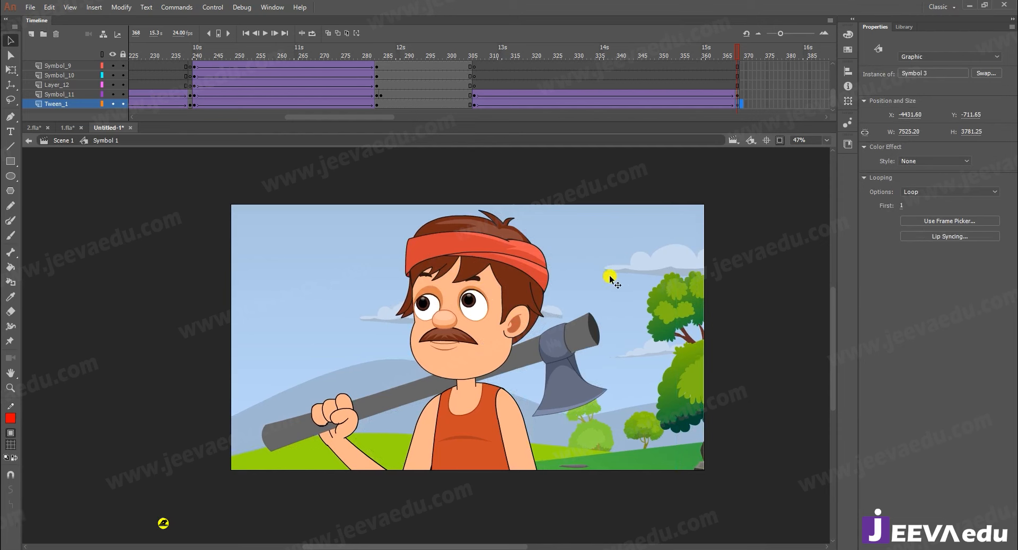
left_click_drag(737, 53, 734, 128)
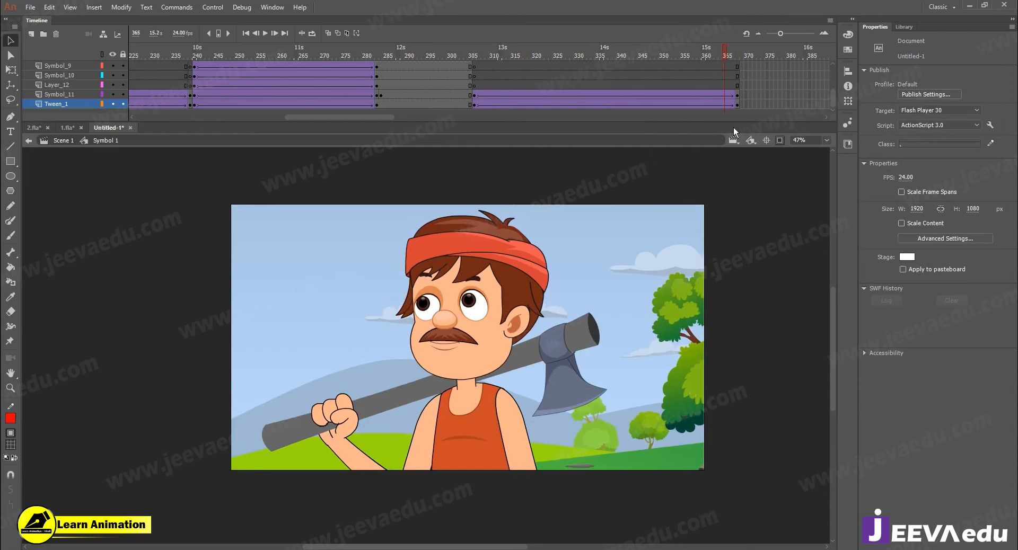
Shift the background at frame 368 to the left behind the woodcutter and scrub through the close-up tween to check the motion
left_click(610, 296)
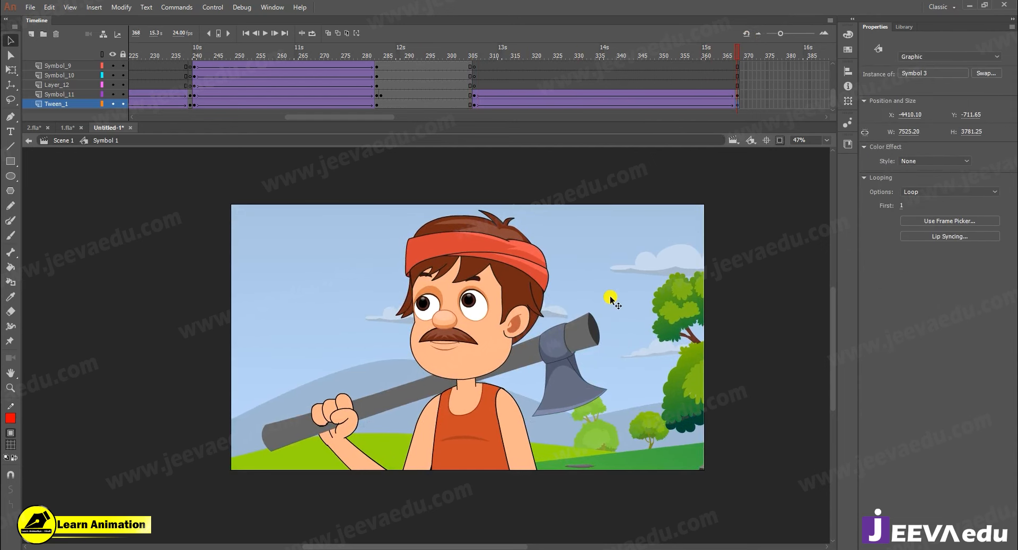
key("shift+Left")
key("shift+Left")
key("shift+Left")
key("shift+Left")
left_click_drag(697, 50, 758, 85)
left_click_drag(529, 90, 758, 80)
Copy the sound layer Layer_18 from Symbol 1 and paste it above Layer_1 in Scene 1, replacing the scene's existing Layer_18
scroll(490, 82, "up", 5)
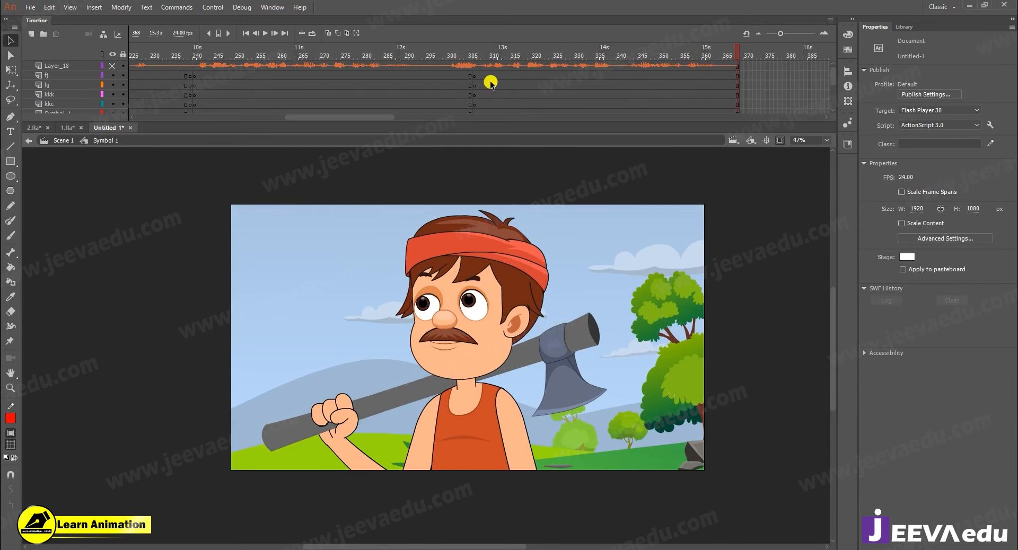
right_click(71, 69)
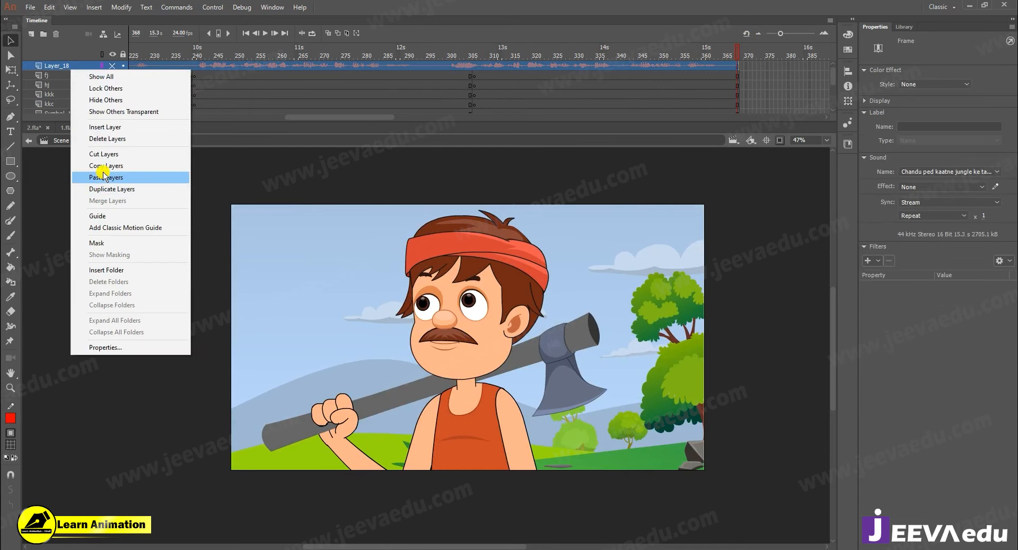
left_click(99, 166)
left_click(62, 141)
left_click(81, 66)
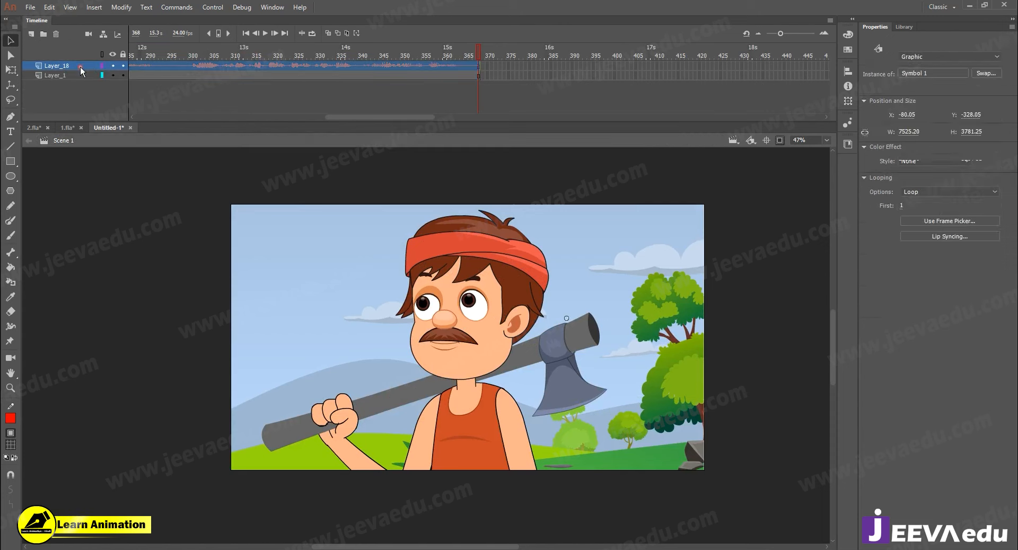
right_click(72, 66)
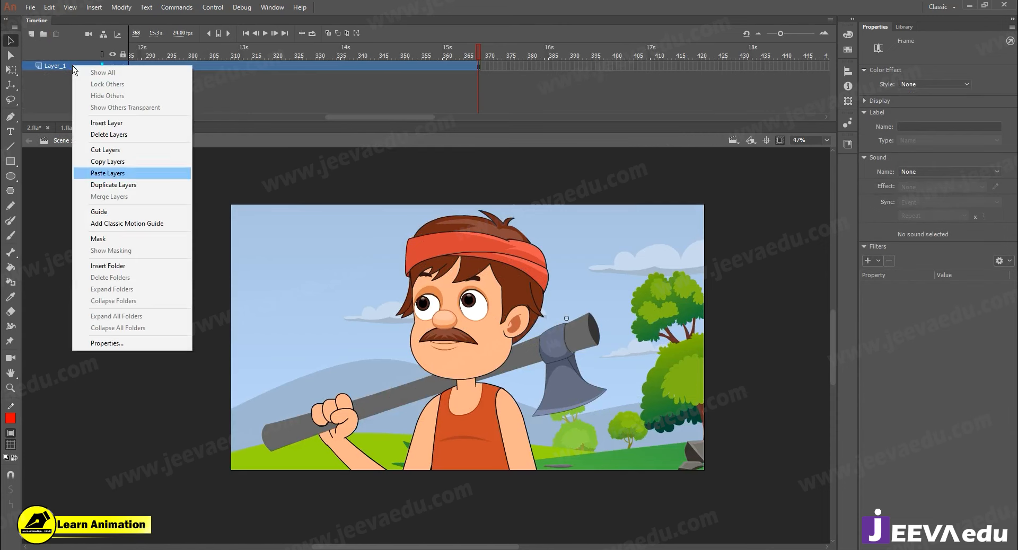
left_click(106, 171)
Play Scene 1 from its beginning through frame 368 to review the whole animation with the narration
left_click_drag(373, 118, 202, 115)
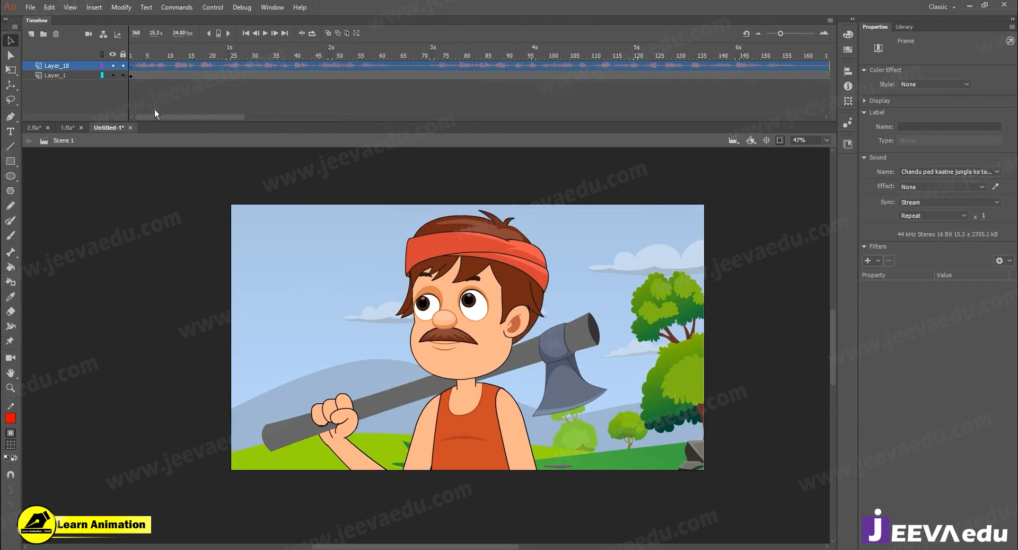
left_click(135, 68)
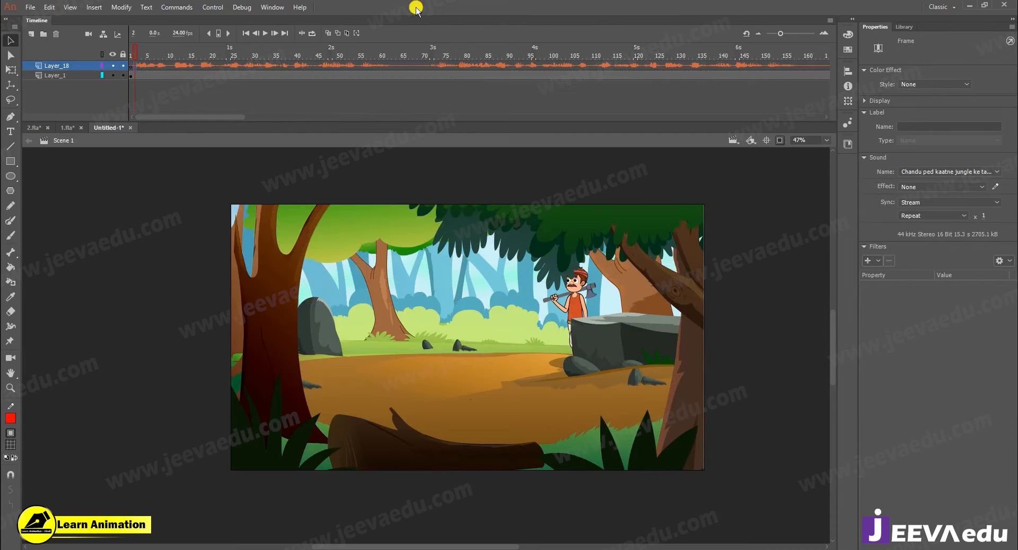
left_click(122, 48)
key("Return")
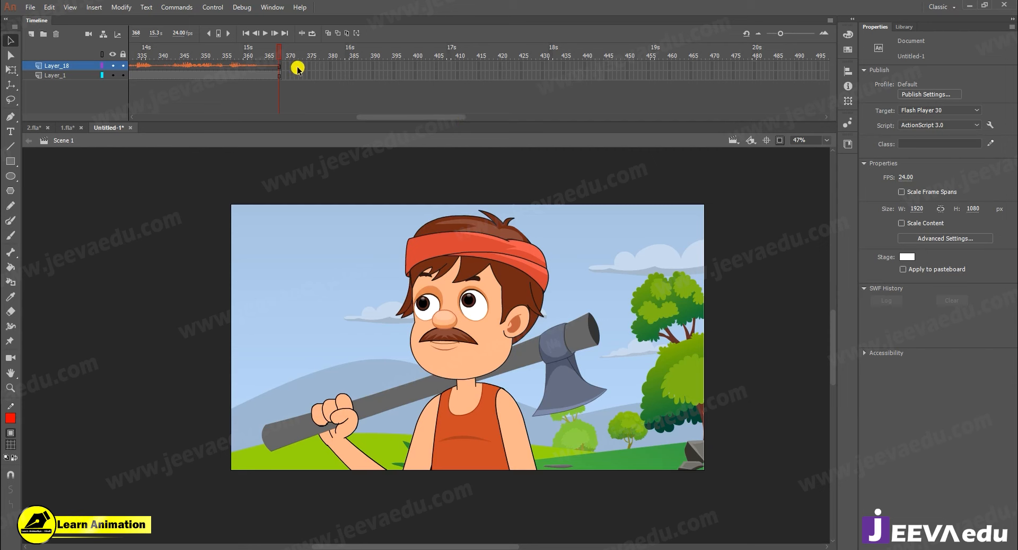
Hide the sound layer Layer_18 in Scene 1, scrub back through the close-up transition, and replay the scene from frame 1
left_click(114, 67)
left_click_drag(271, 51, 272, 98)
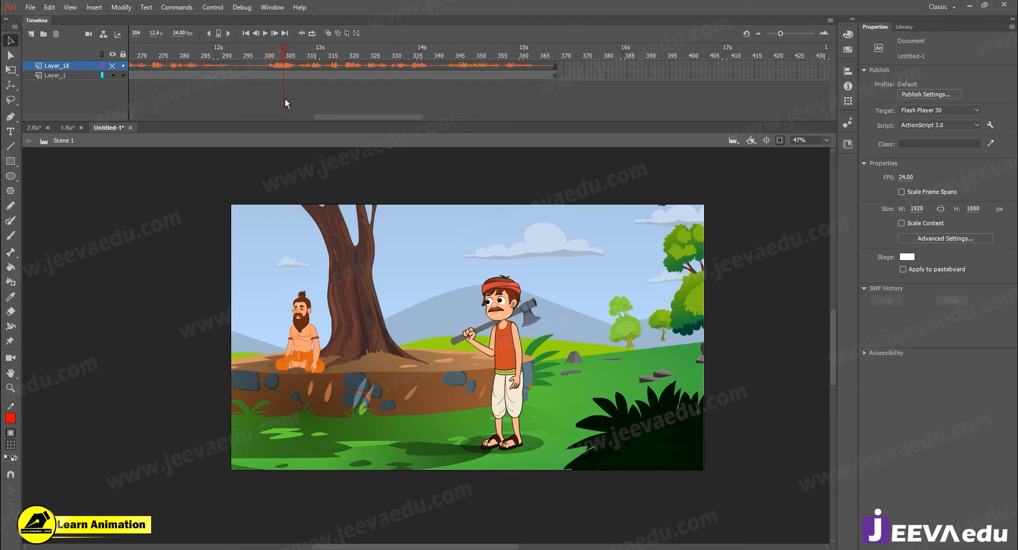
left_click_drag(285, 98, 136, 119)
left_click(133, 75)
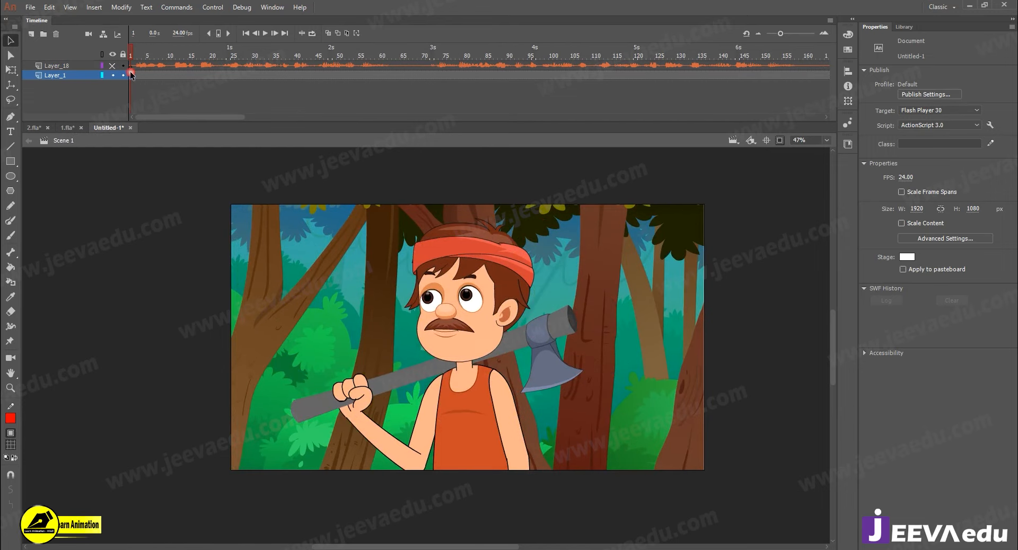
key("Return")
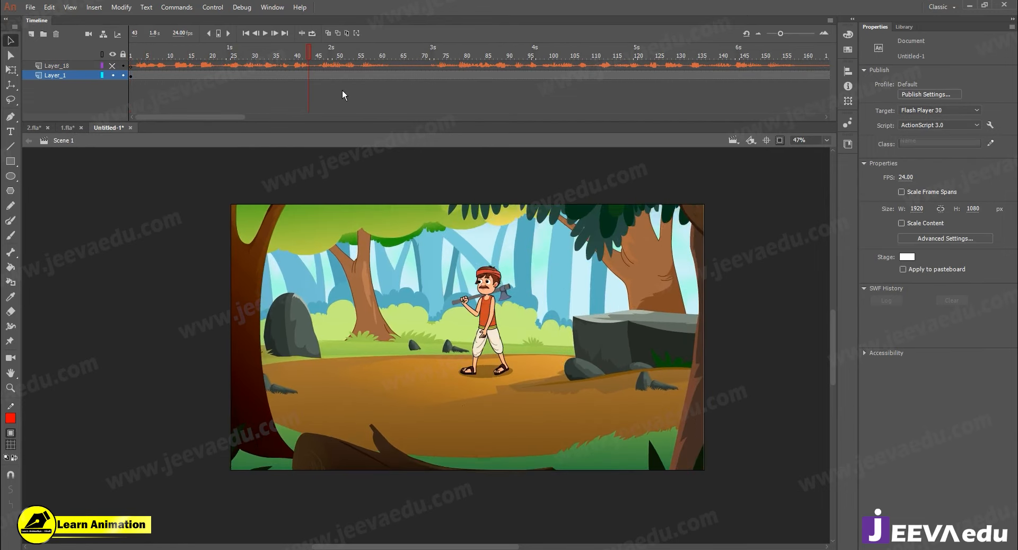